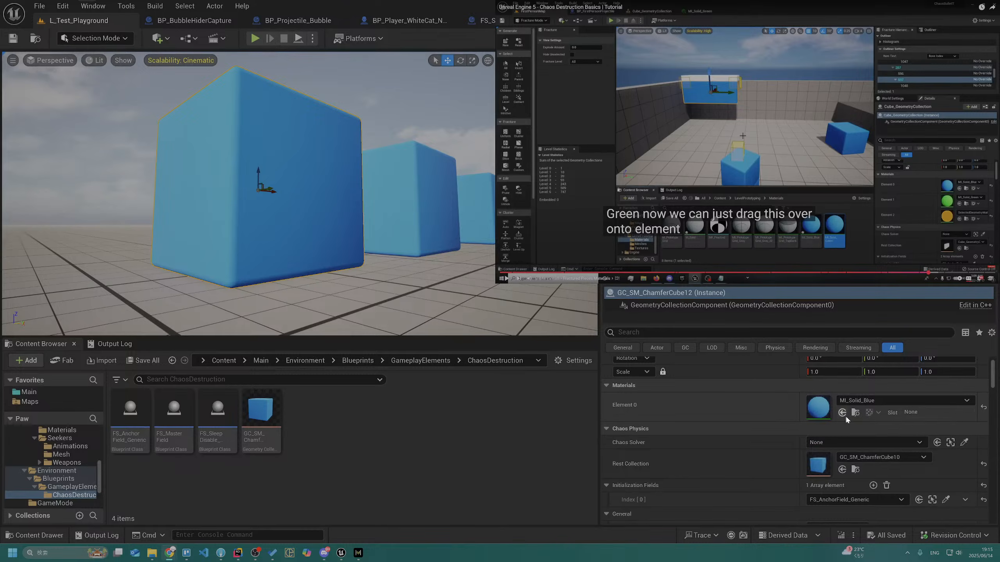
Copy the cube's MI_Solid_Blue material asset and open the Main/Environment/Blueprints/GameplayElements/ChaosDestruction folder
click(855, 412)
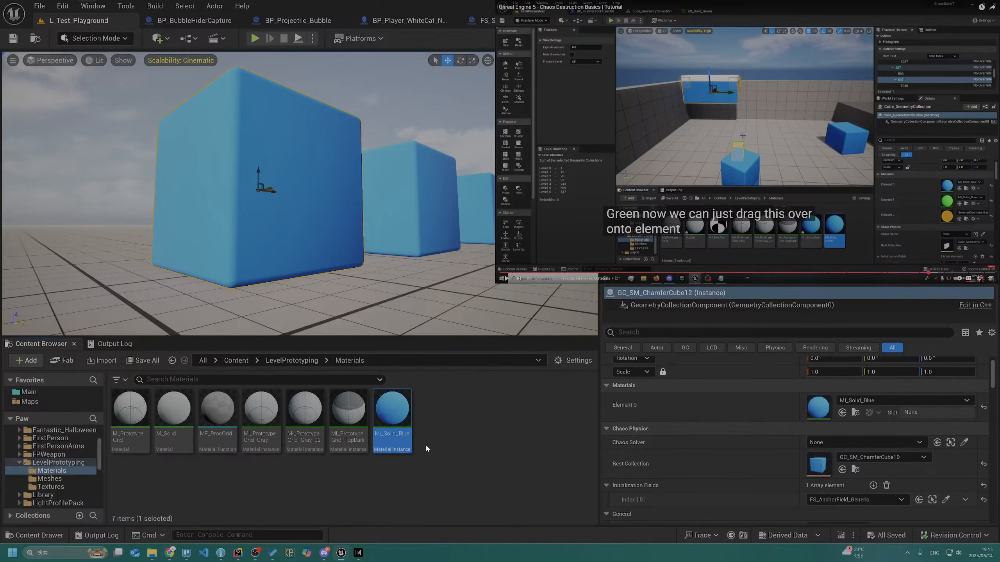
scroll(81, 452, up, 3)
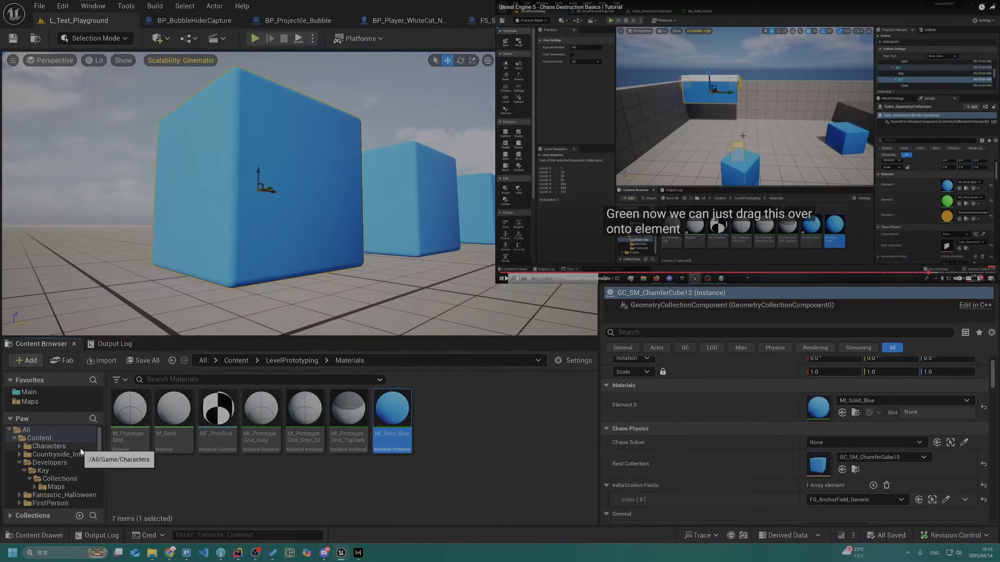
click(39, 393)
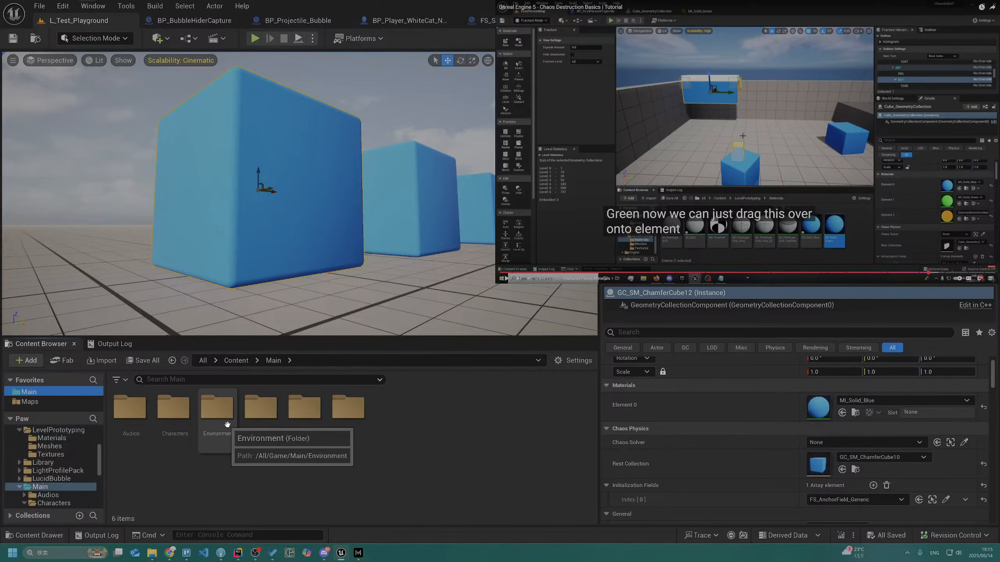
double_click(217, 410)
click(143, 420)
double_click(145, 420)
key(alt+Left)
key(alt+Left)
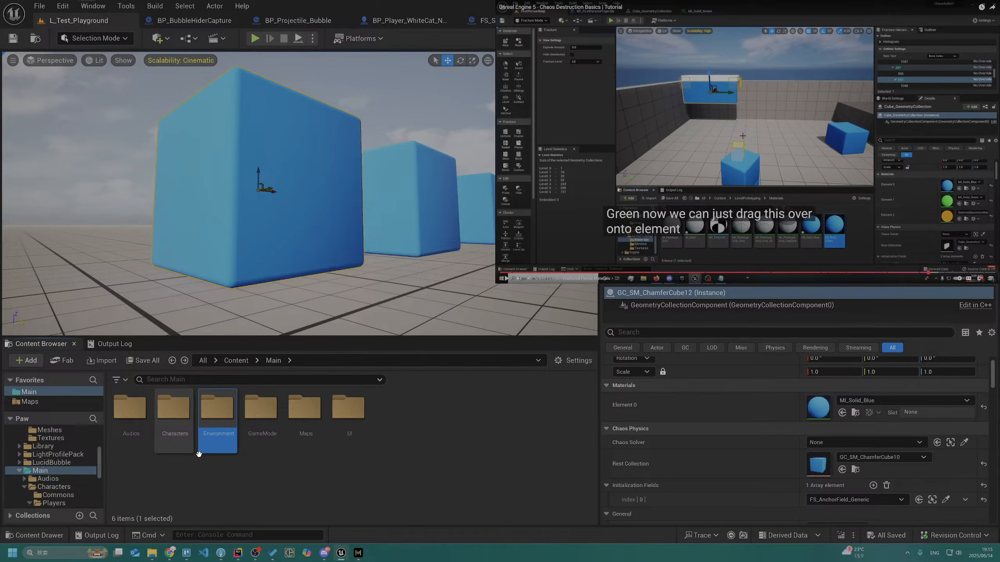
double_click(213, 449)
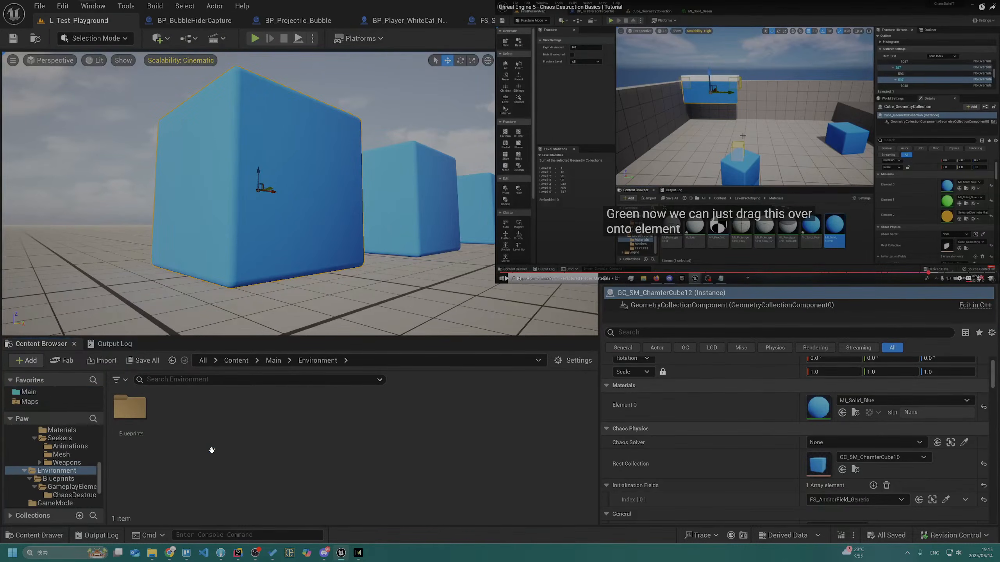
double_click(122, 424)
double_click(129, 417)
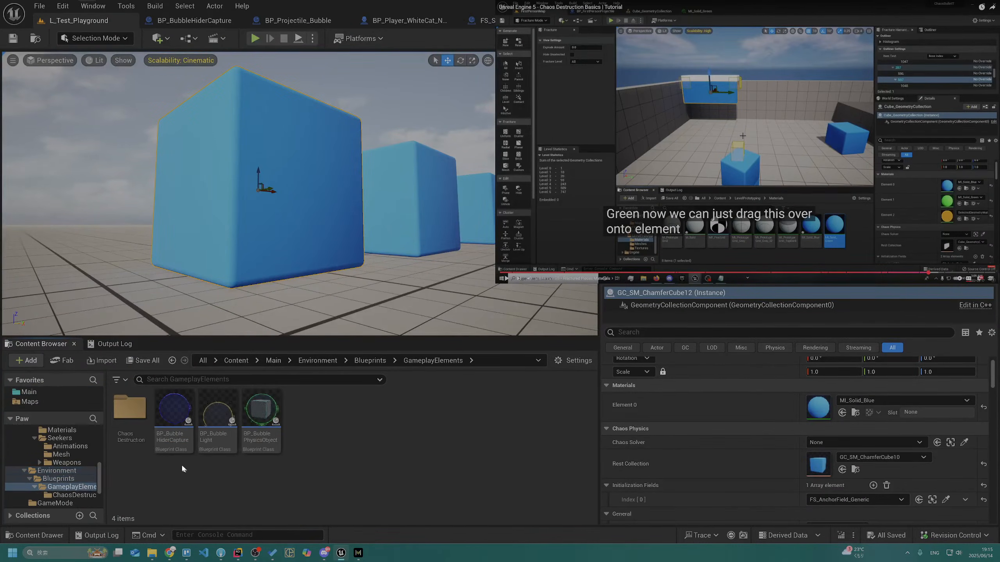
double_click(134, 429)
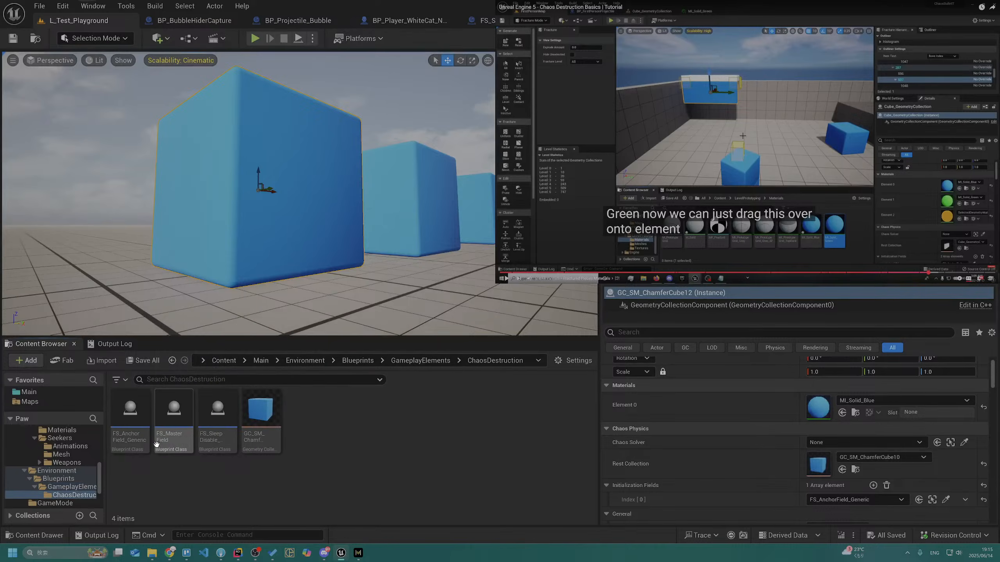
Create a Materials folder inside ChaosDestruction and paste the copied MI_Solid_Blue material instance into it
right_click(319, 459)
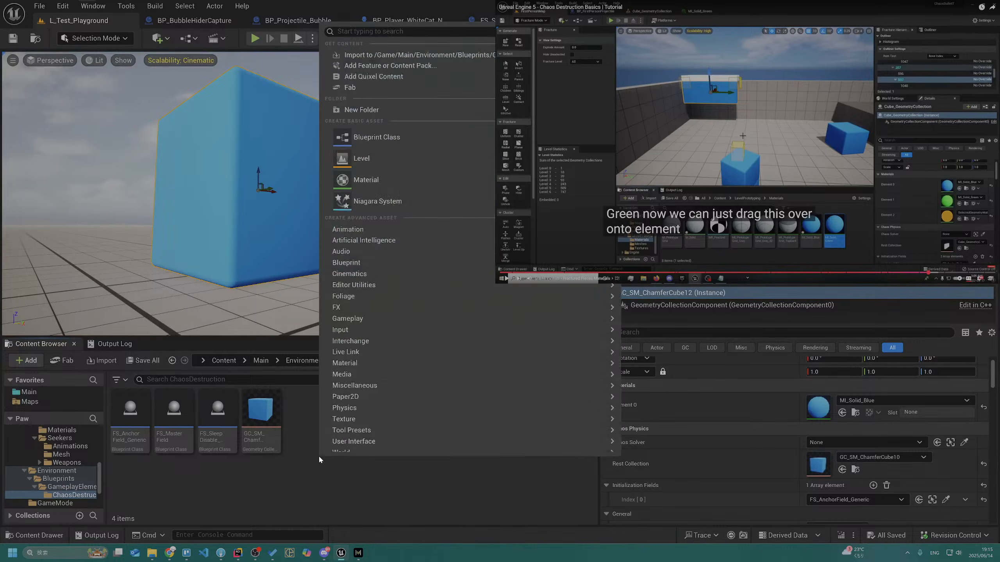
click(370, 114)
text(Materials)
key(Return)
key(Return)
key(ctrl+v)
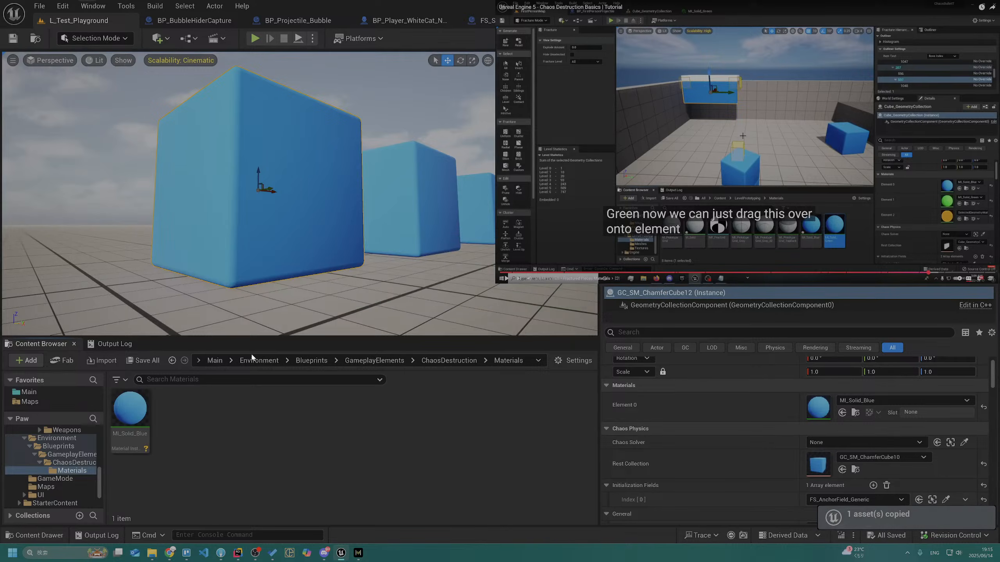
Rename the pasted material instance as MI_Solid_Green
click(144, 400)
key(F2)
key(Right)
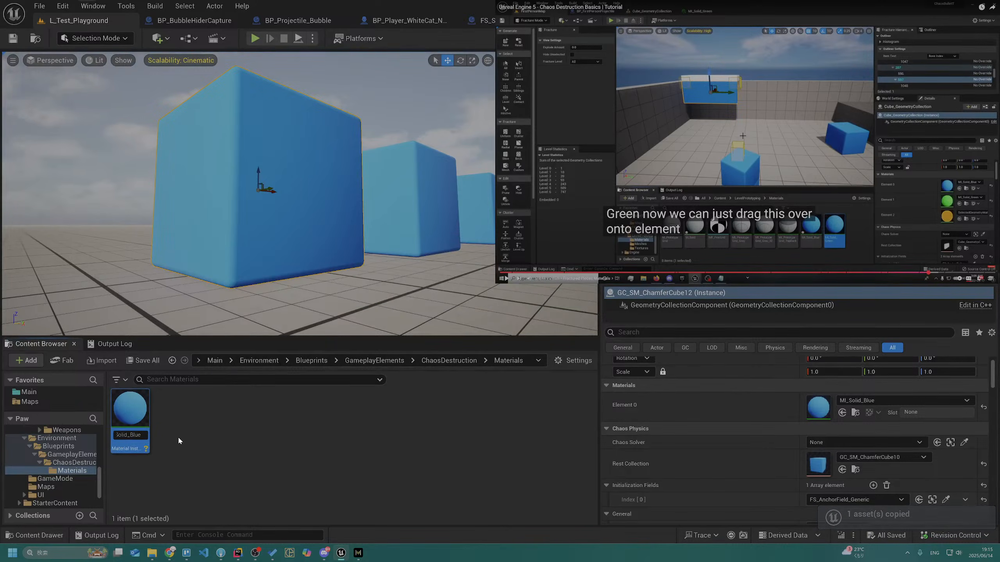
key(BackSpace)
key(BackSpace)
key(BackSpace)
key(BackSpace)
text(Green)
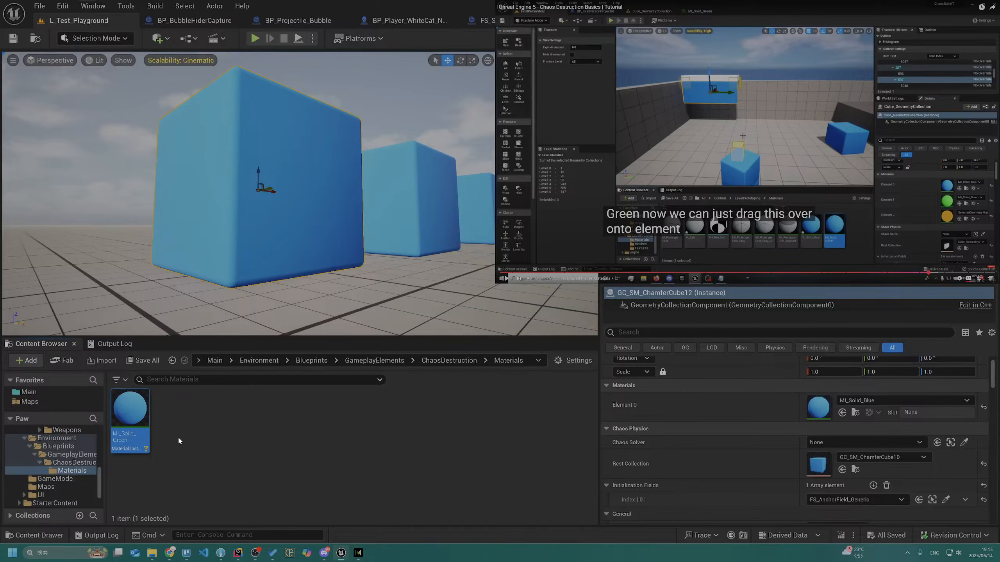
key(Return)
Set the colour of MI_Solid_Green to green (hex sRGB 00C843FF) and save the material instance
key(alt+Tab)
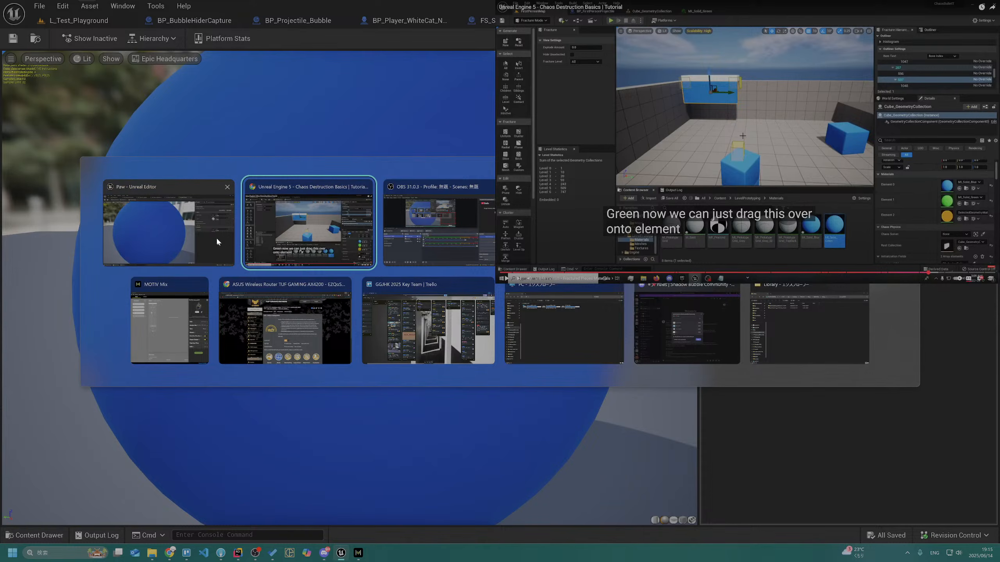
click(440, 216)
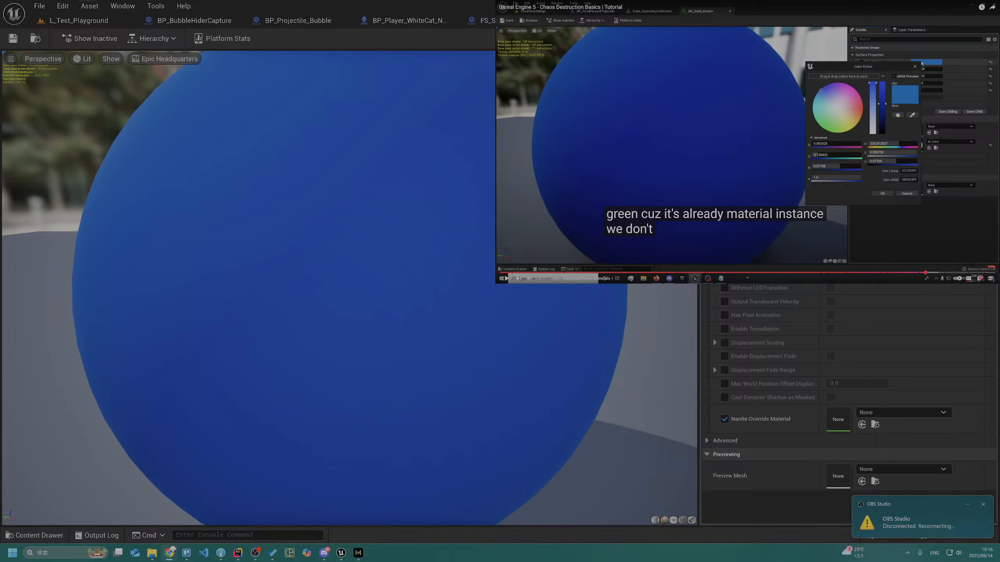
click(707, 109)
click(882, 121)
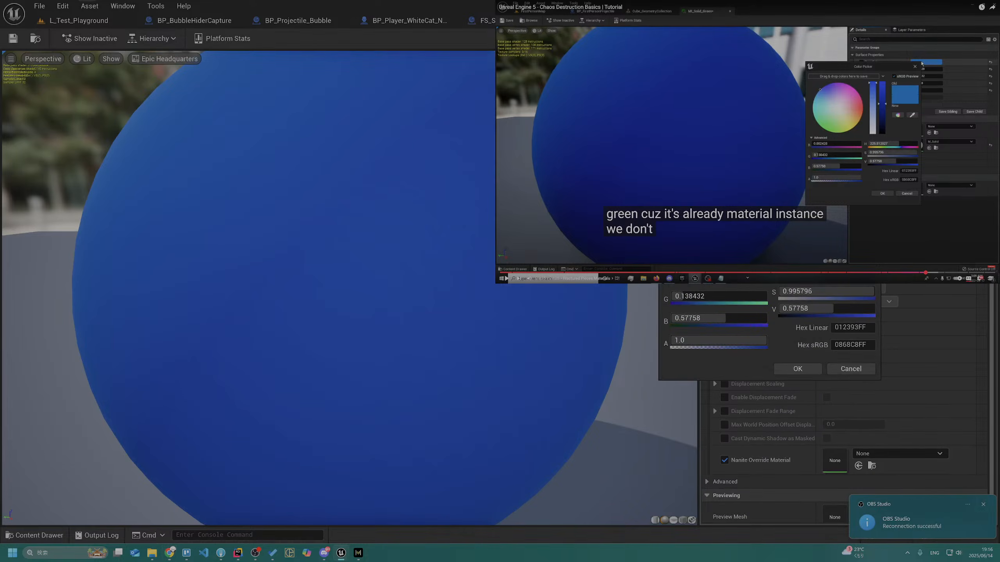
drag(696, 238, 707, 296)
click(803, 370)
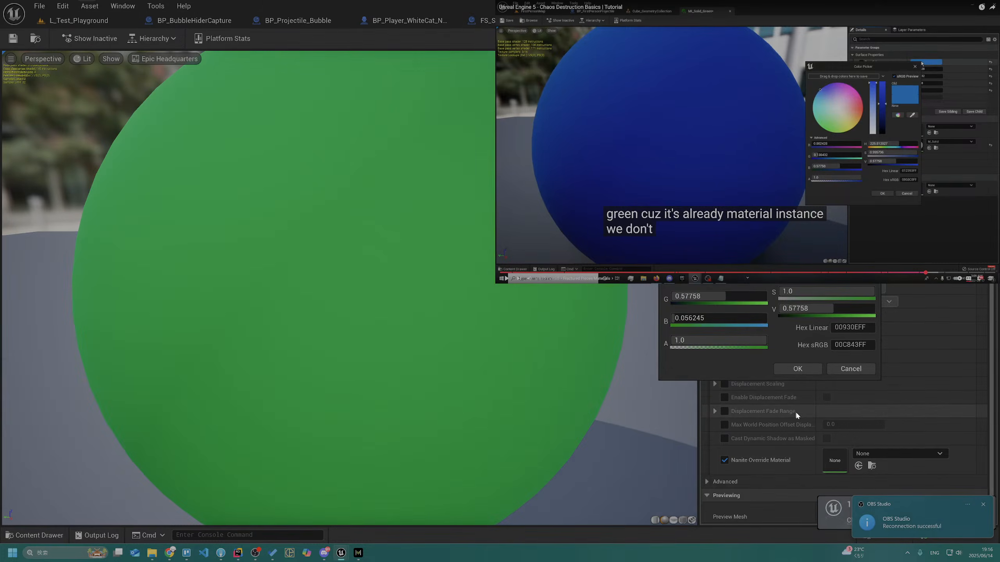
click(806, 370)
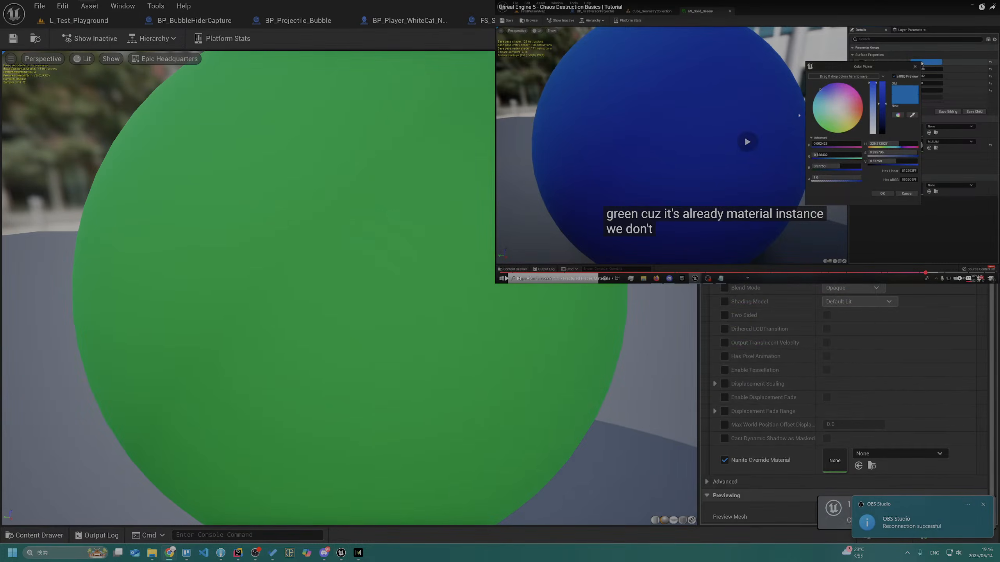
click(17, 38)
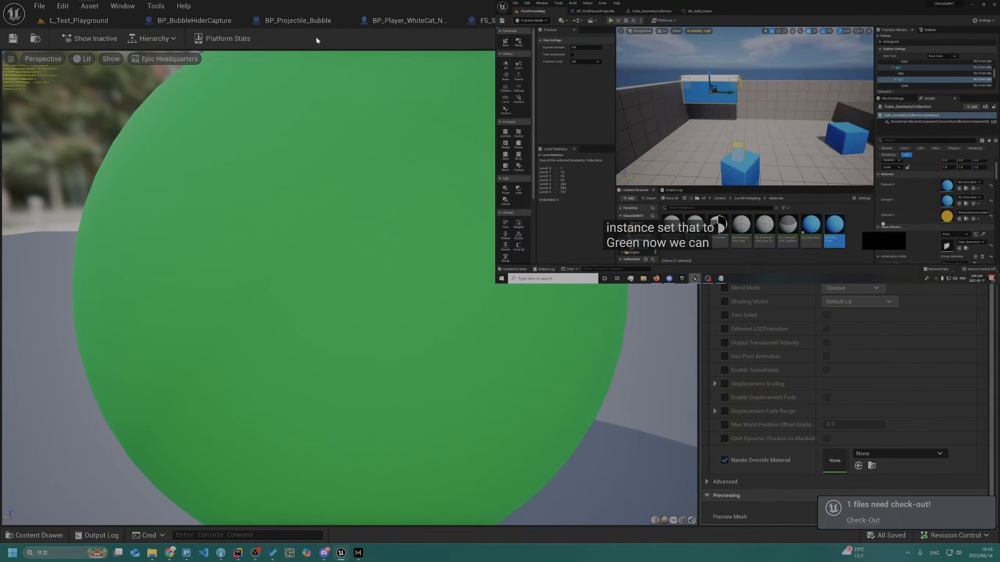
Select the GC_SM_ChamferCube11 cube in the L_Test_Playground level and view the geometry collection asset in the ChaosDestruction folder
click(100, 20)
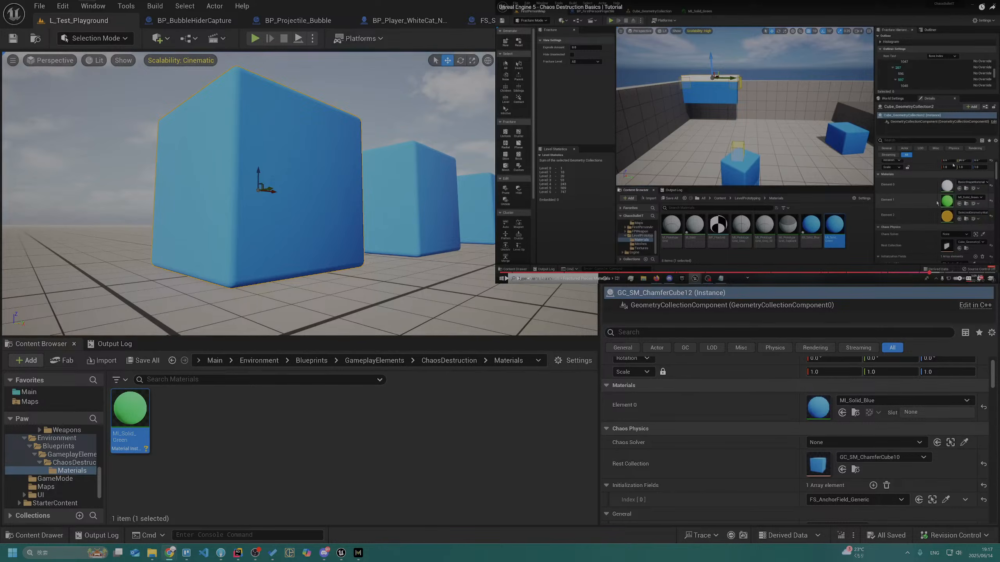
right_drag(230, 118, 245, 192)
click(245, 192)
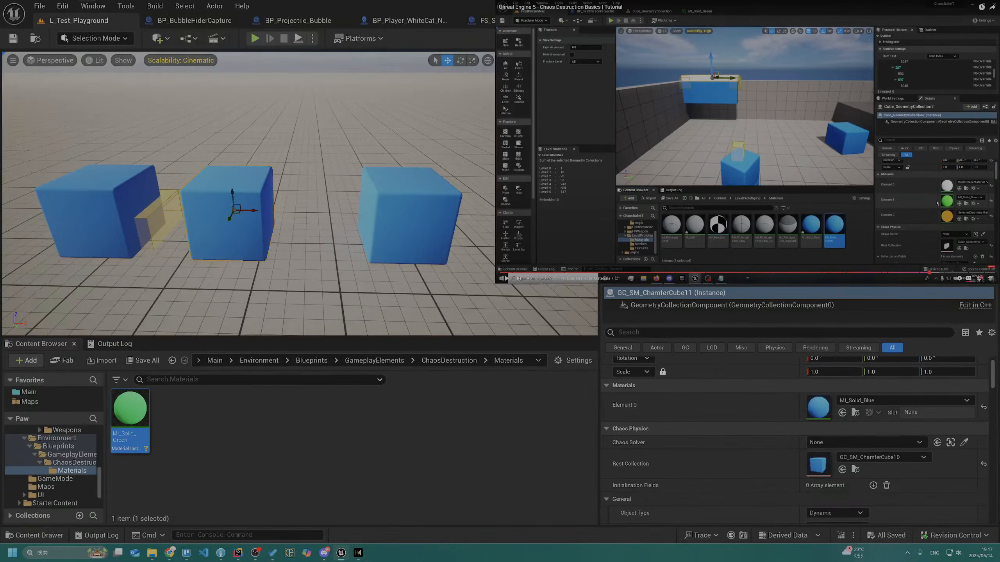
click(436, 362)
double_click(303, 417)
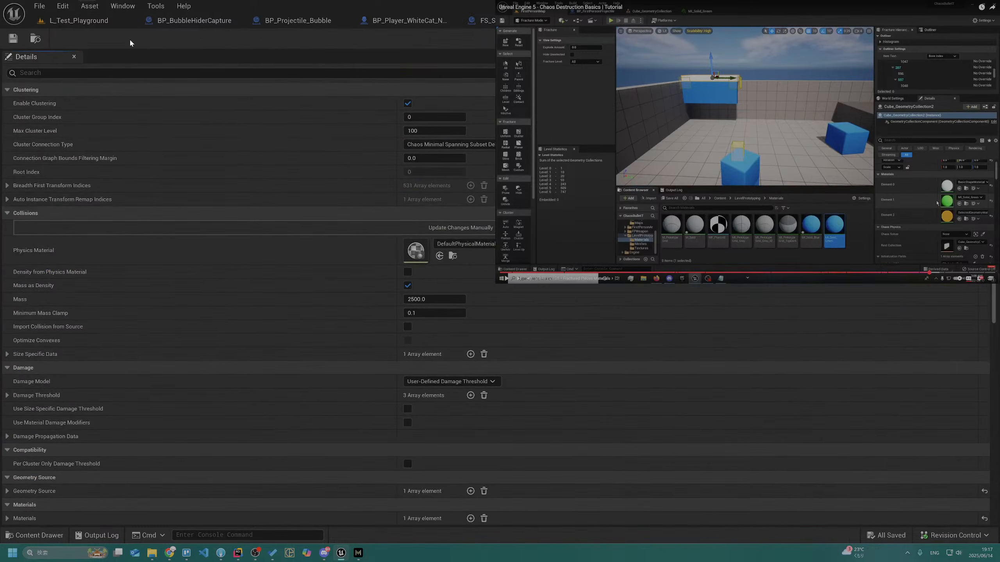
click(77, 22)
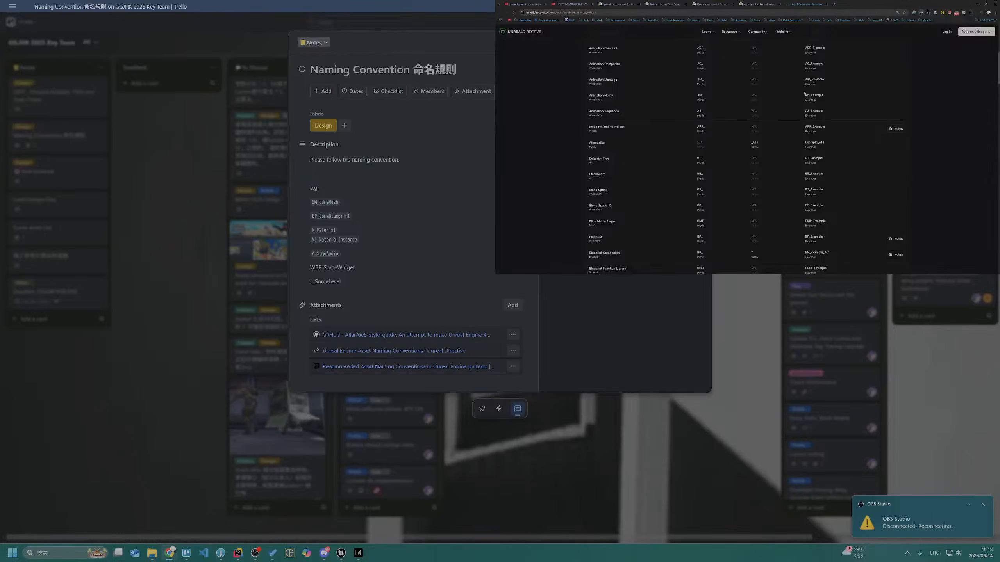
Search the Unreal Directive asset naming list for "geo" and close the page
scroll(695, 128, up, 3)
scroll(614, 88, up, 2)
click(600, 133)
text(ge)
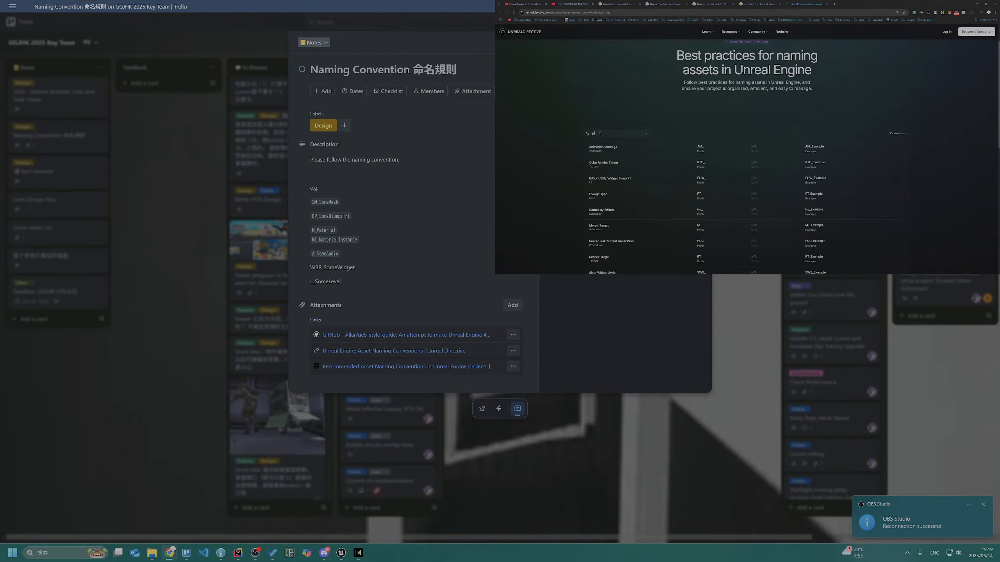
text(o)
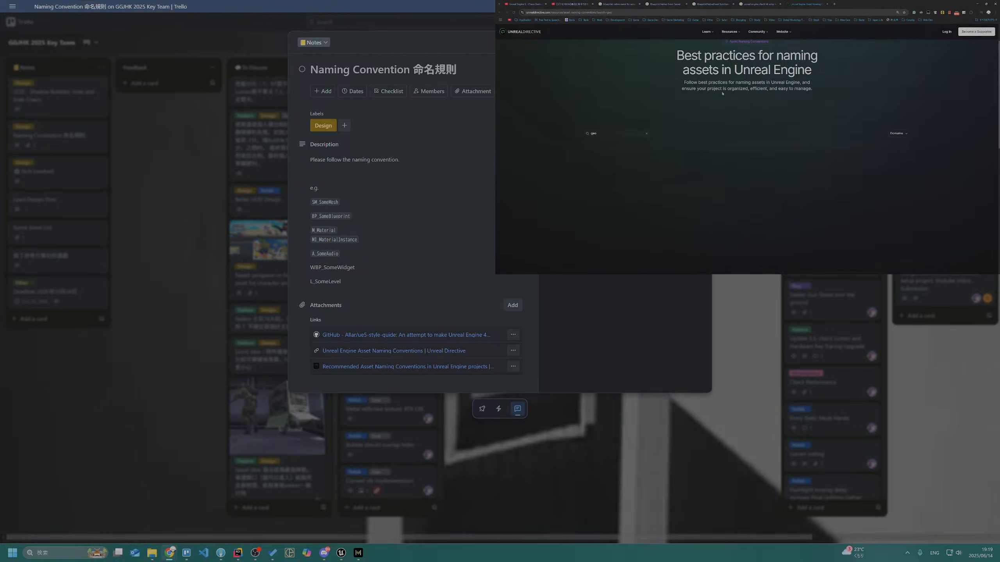
key(ctrl+w)
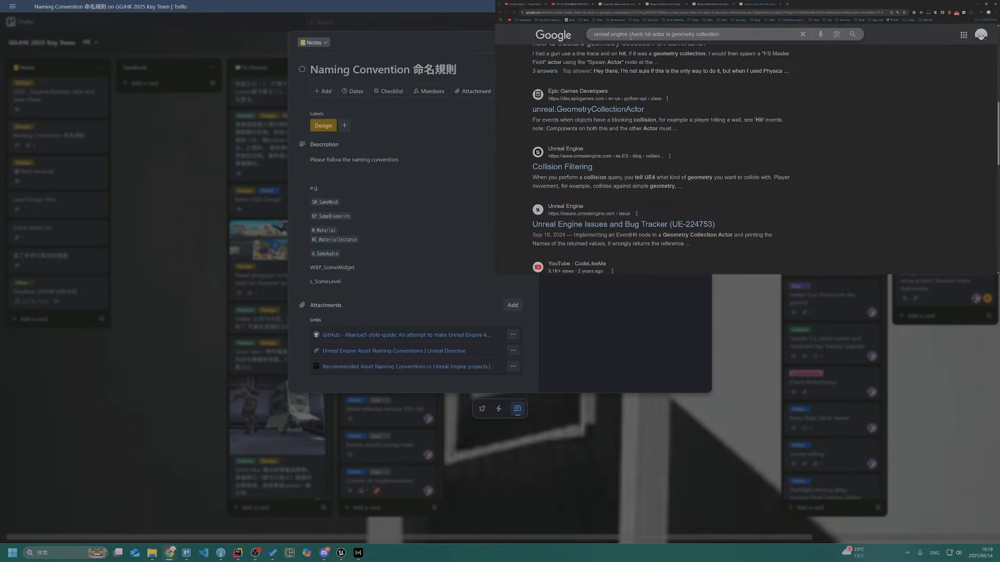
Ask ChatGPT for the "naming convention for UE5 geometry collection" and read through its answer
key(ctrl+t)
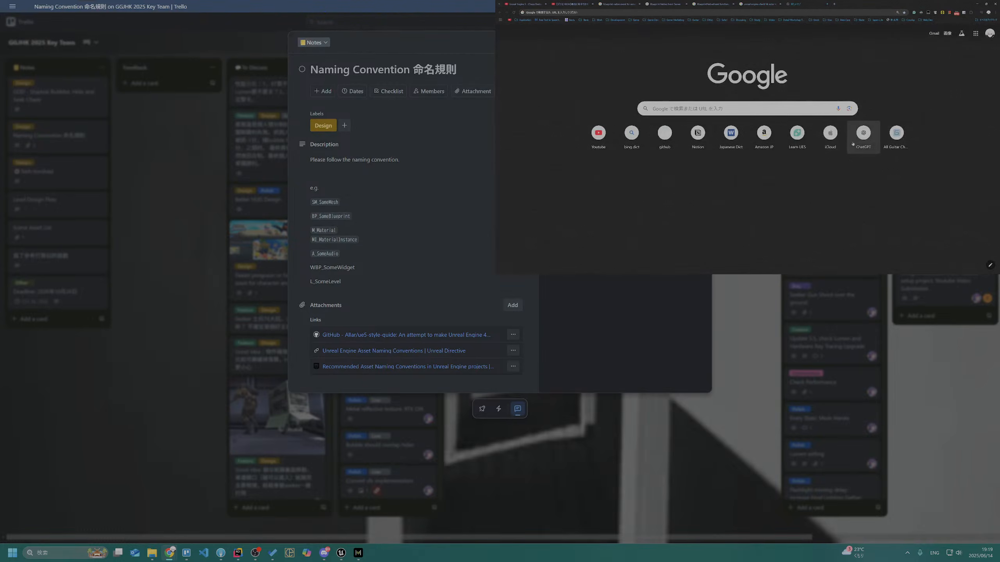
click(853, 144)
text(naming convent)
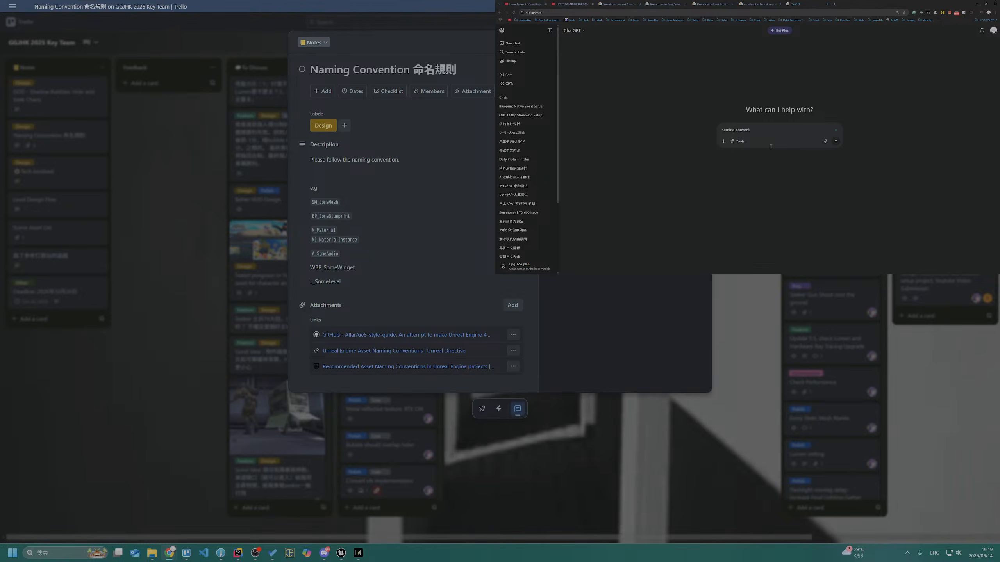
text(ion for UE5 geometry collection)
key(Return)
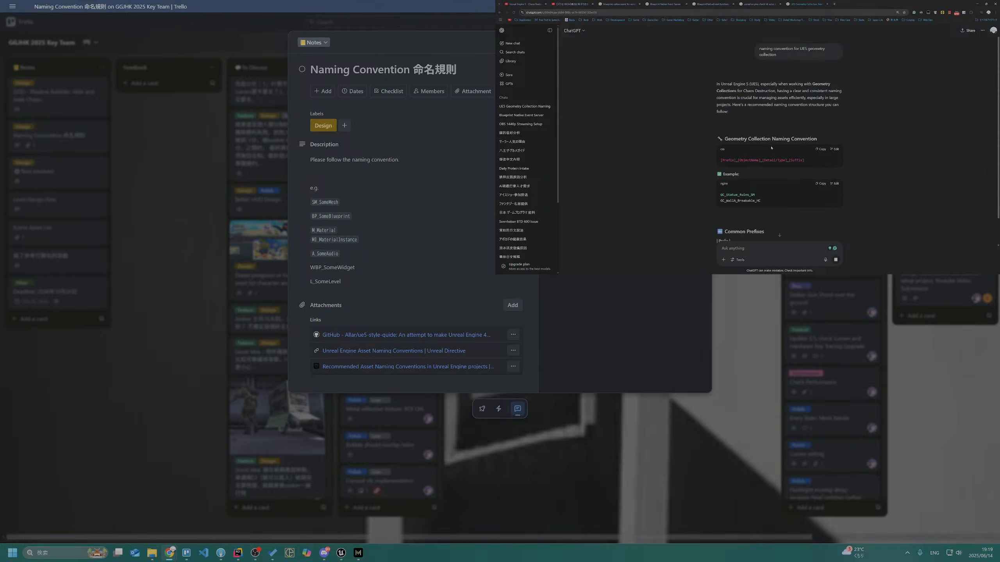
scroll(789, 123, down, 2)
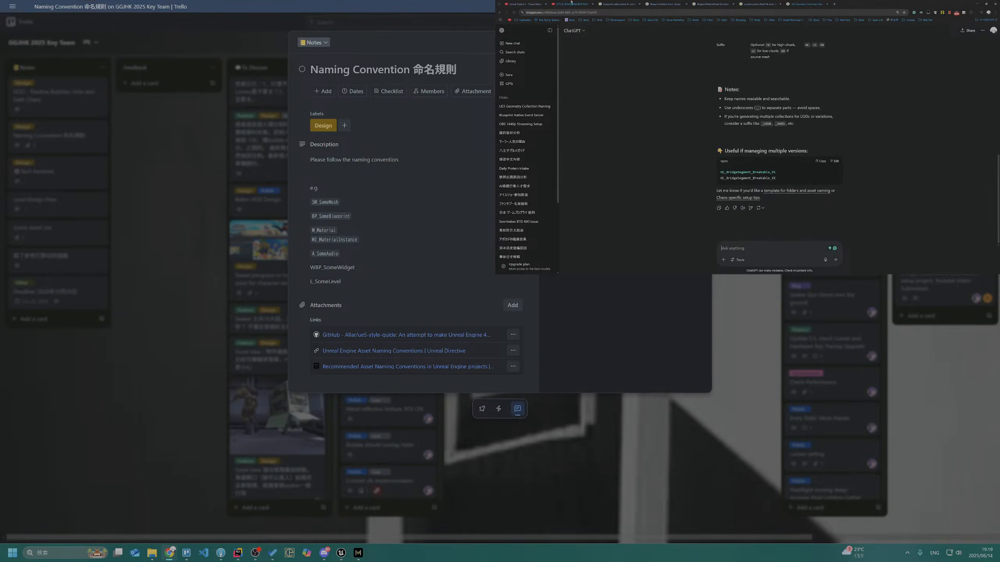
Return to the Chaos Destruction Basics tutorial video on YouTube and show it in full screen
click(571, 2)
click(525, 4)
key(space)
key(f)
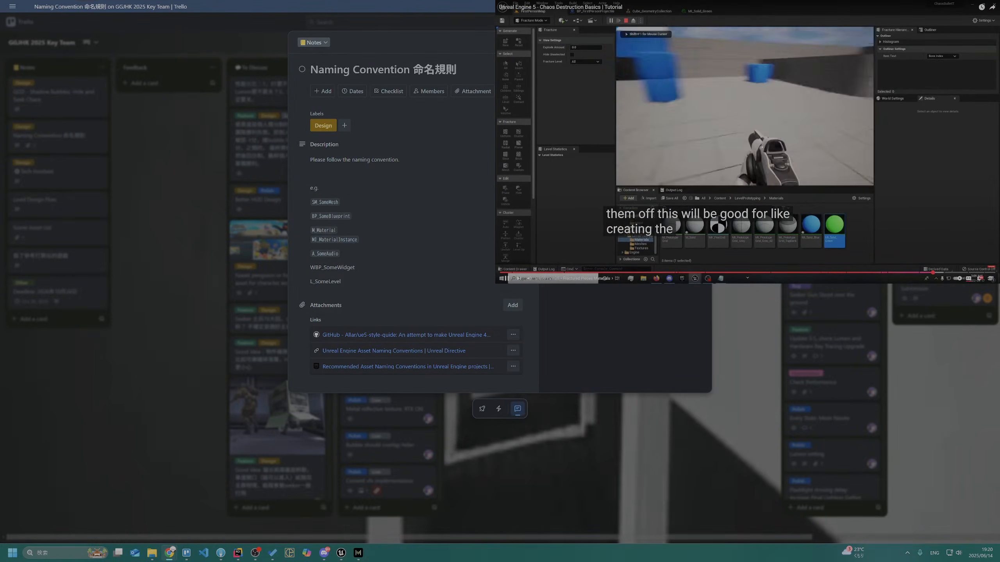
Switch to Unreal Editor and examine the settings of the chamfer cube's geometry collection asset
click(116, 292)
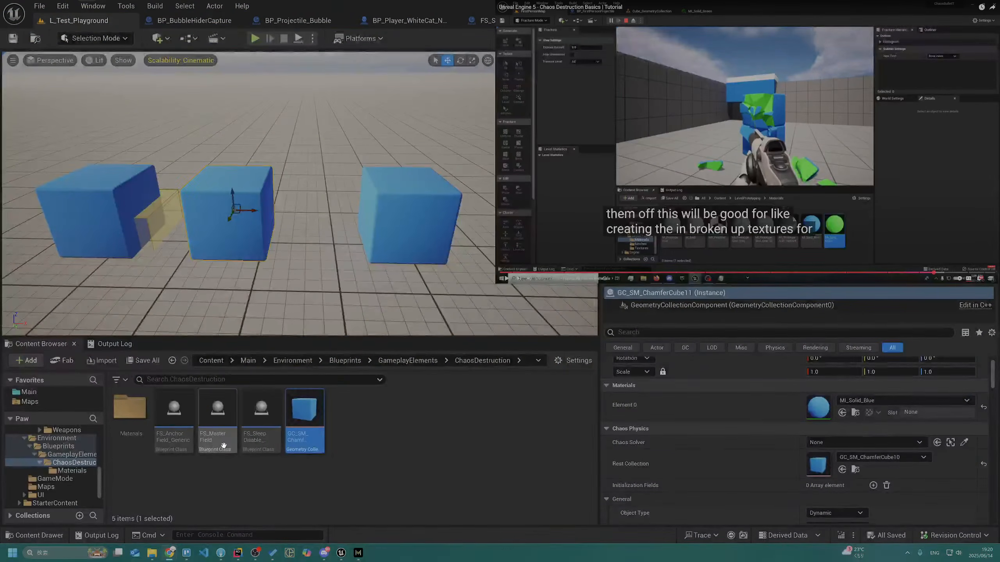
double_click(306, 438)
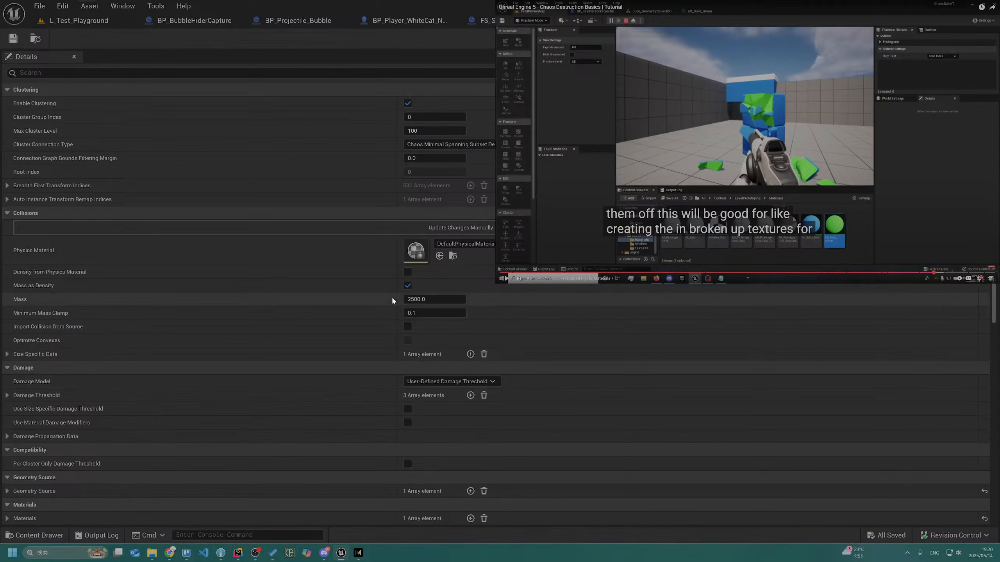
scroll(390, 311, down, 10)
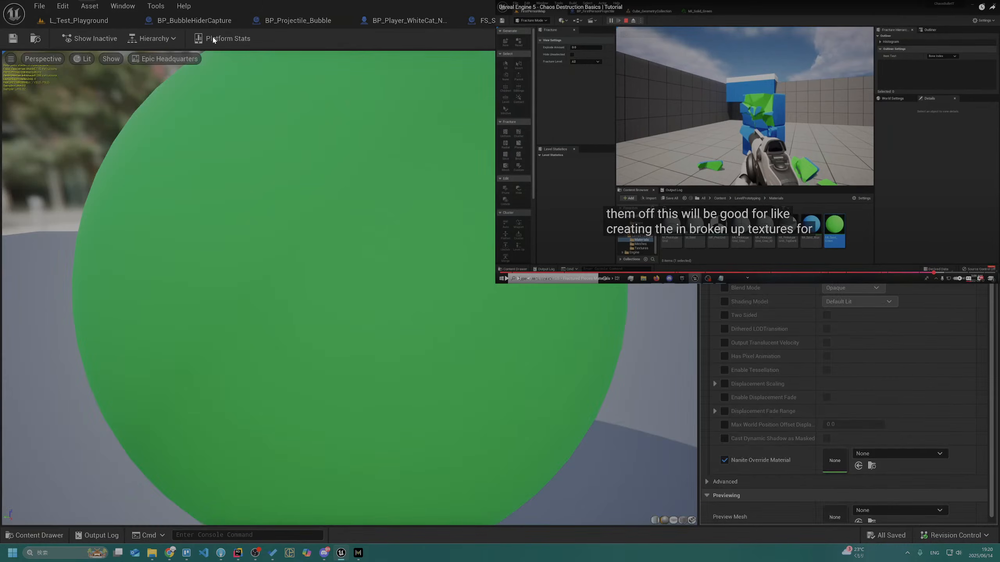
Return to the L_Test_Playground level and switch the editor to Fracture mode
click(72, 21)
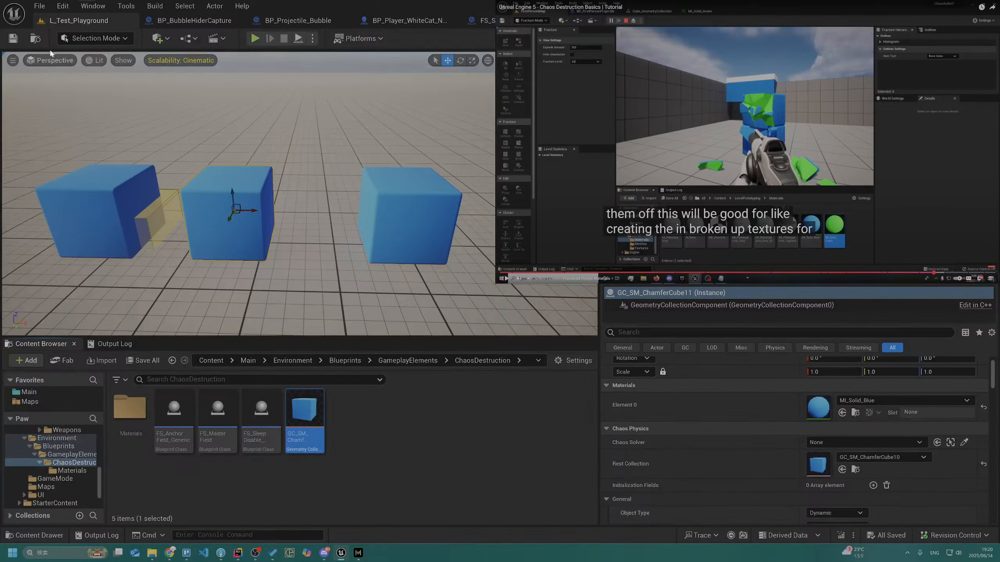
click(73, 39)
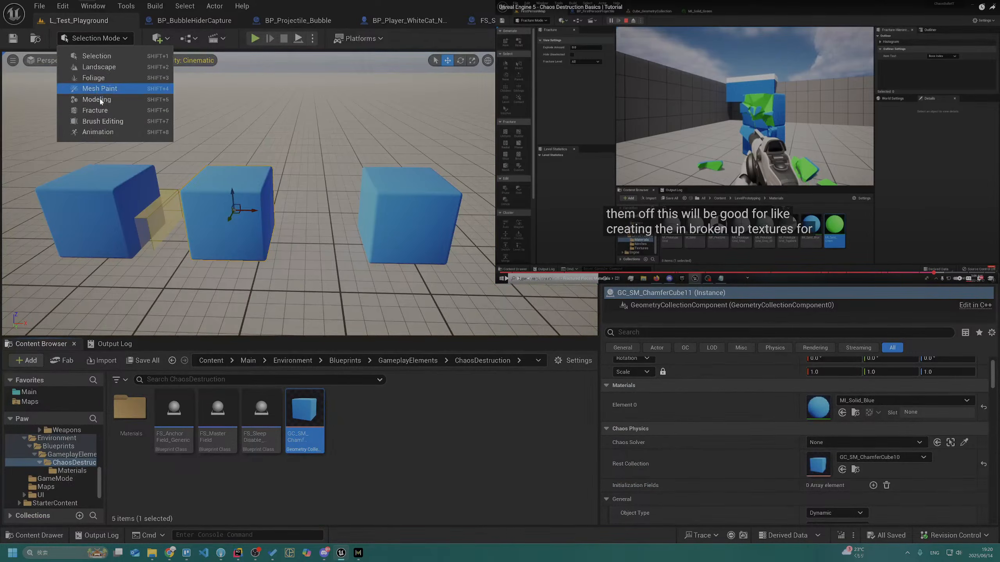
click(97, 110)
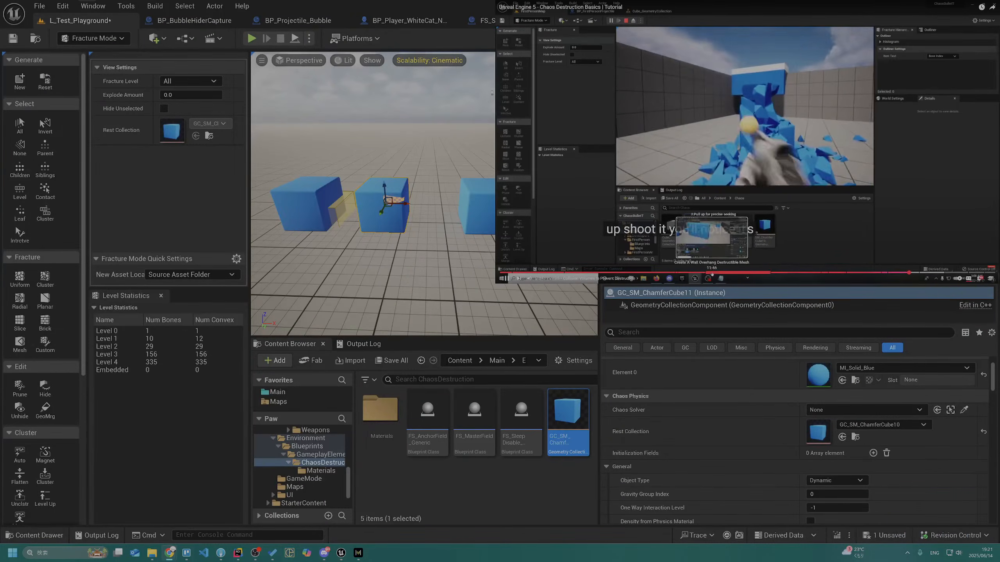
Play the tutorial's section on preparing the wall and making the first uniform cut
click(707, 273)
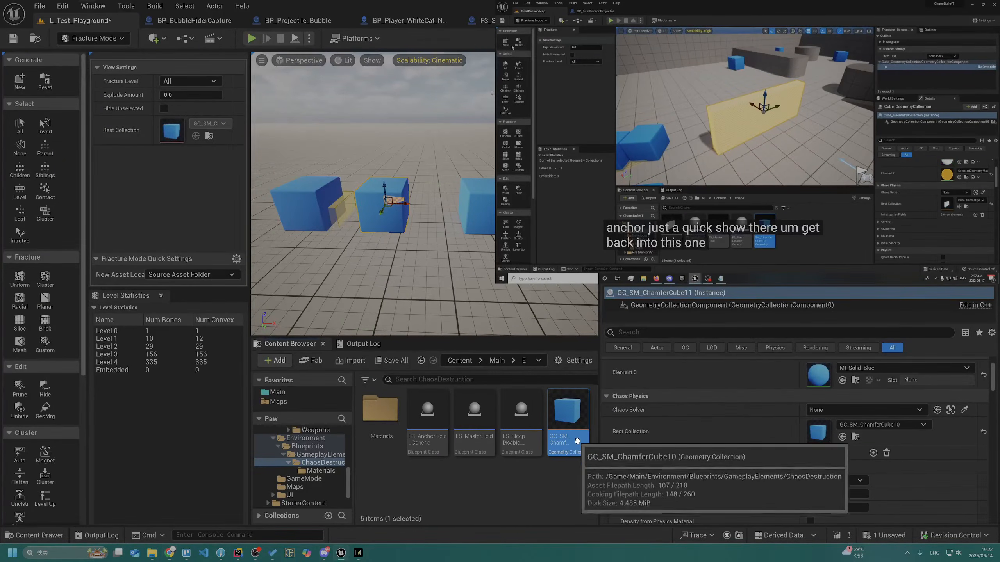
right_click(464, 477)
mouse_move(500, 408)
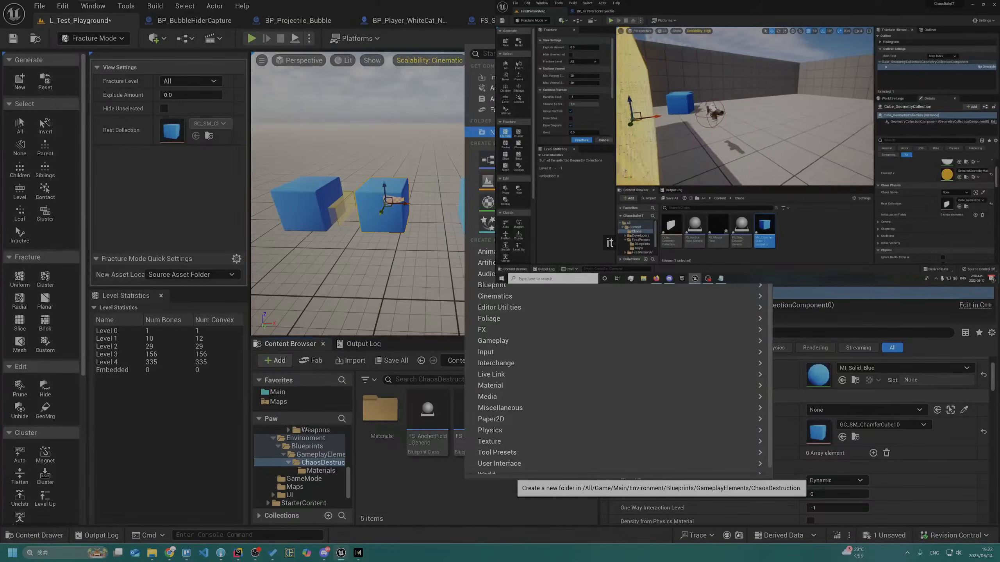
click(654, 168)
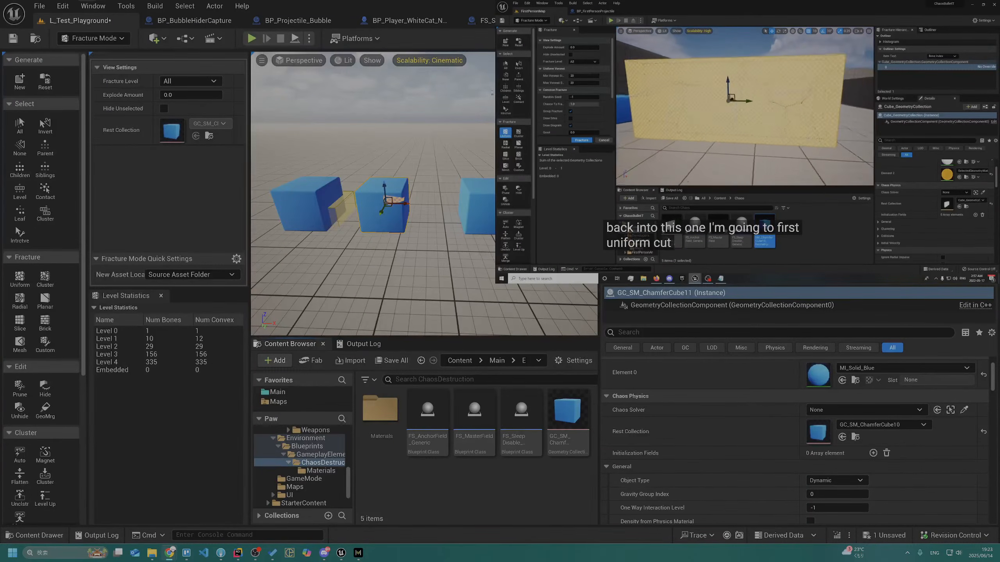
Add a Cube shape to the level near the row of blue chamfer cubes
right_drag(293, 166, 280, 182)
key(s)
click(113, 36)
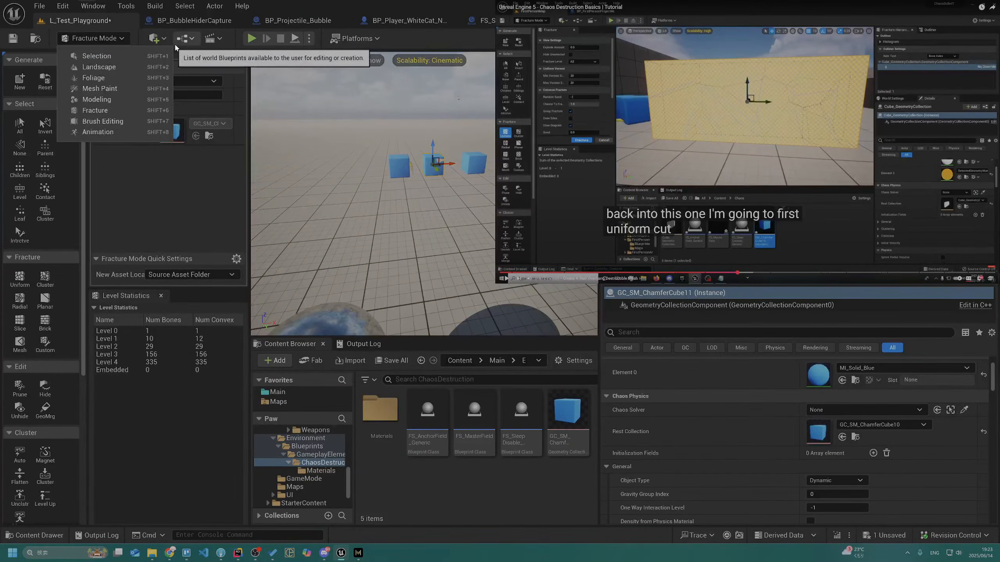
click(162, 39)
mouse_move(197, 148)
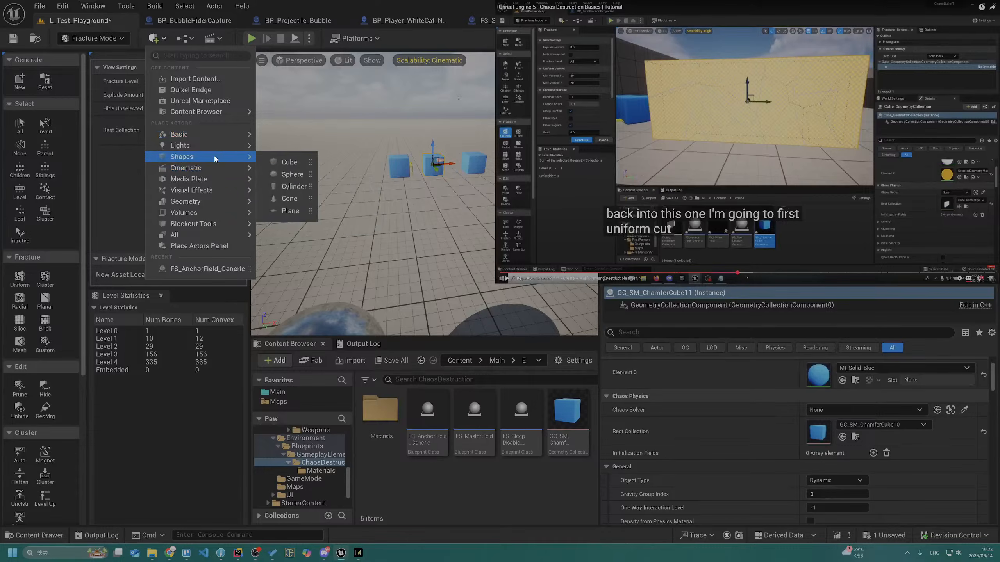
drag(282, 162, 357, 132)
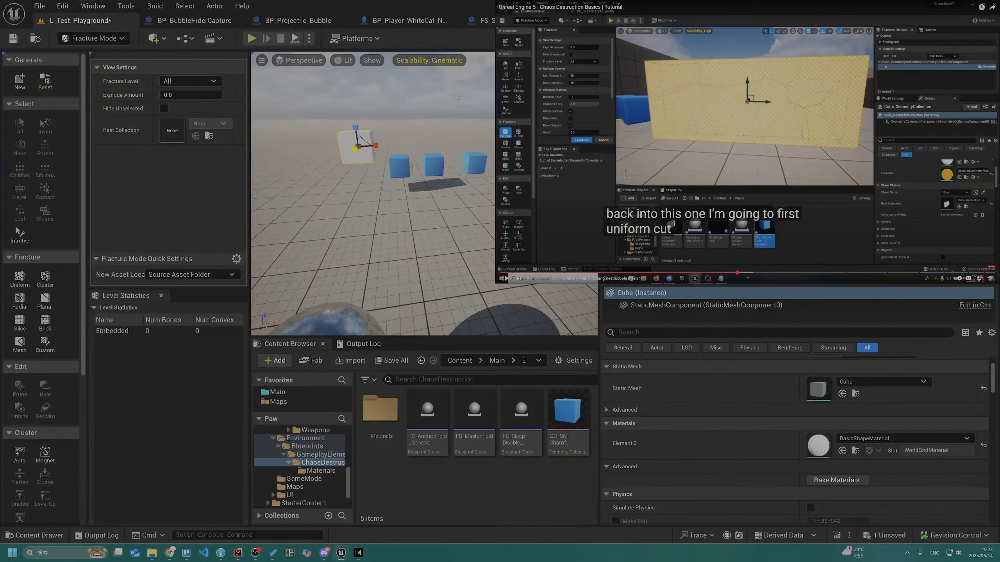
Scale the new cube into a large upright wall, then move it away from the blue cubes and snap it to the floor
drag(379, 146, 354, 119)
right_drag(354, 149, 270, 171)
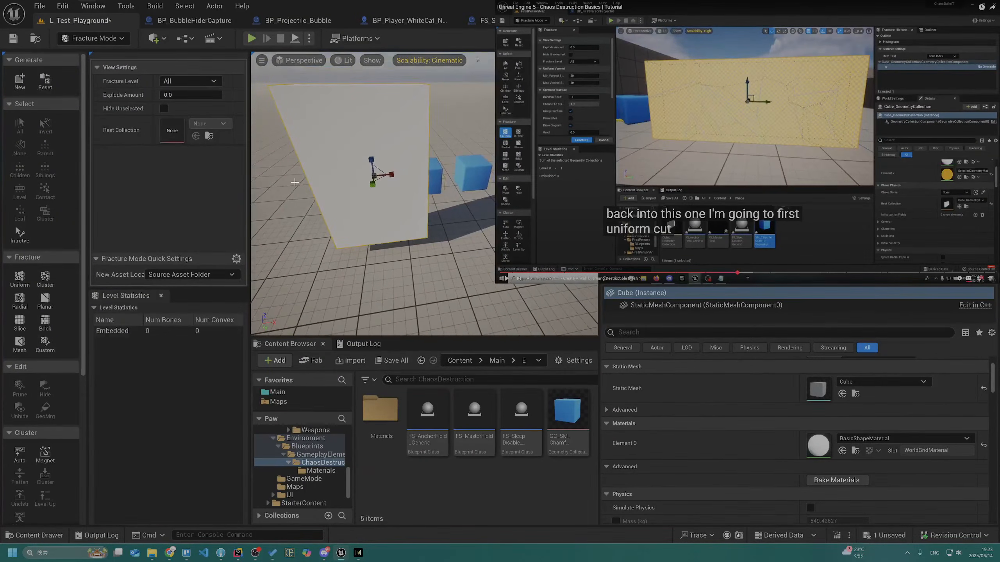
click(19, 280)
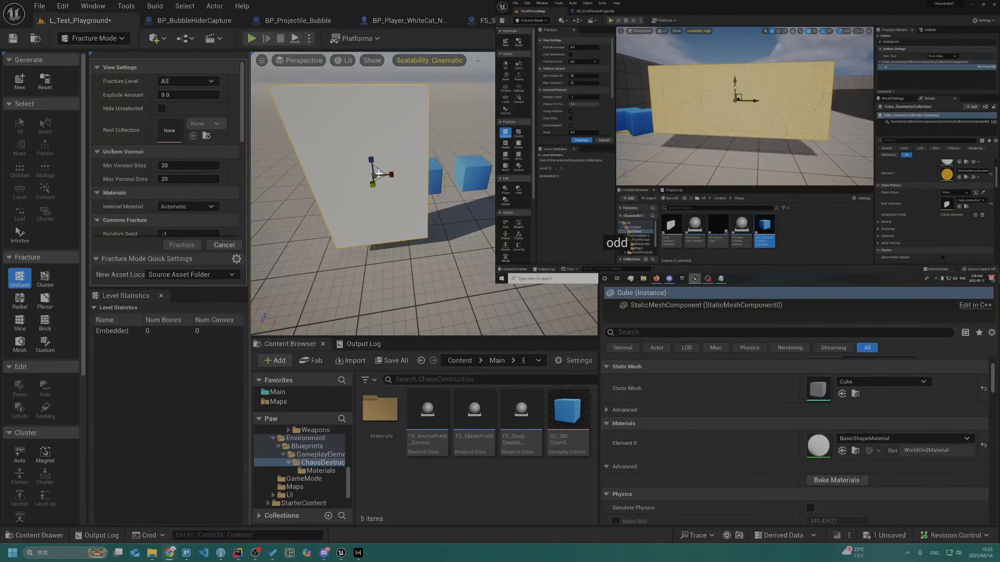
click(378, 173)
key(w)
drag(391, 175, 294, 196)
key(End)
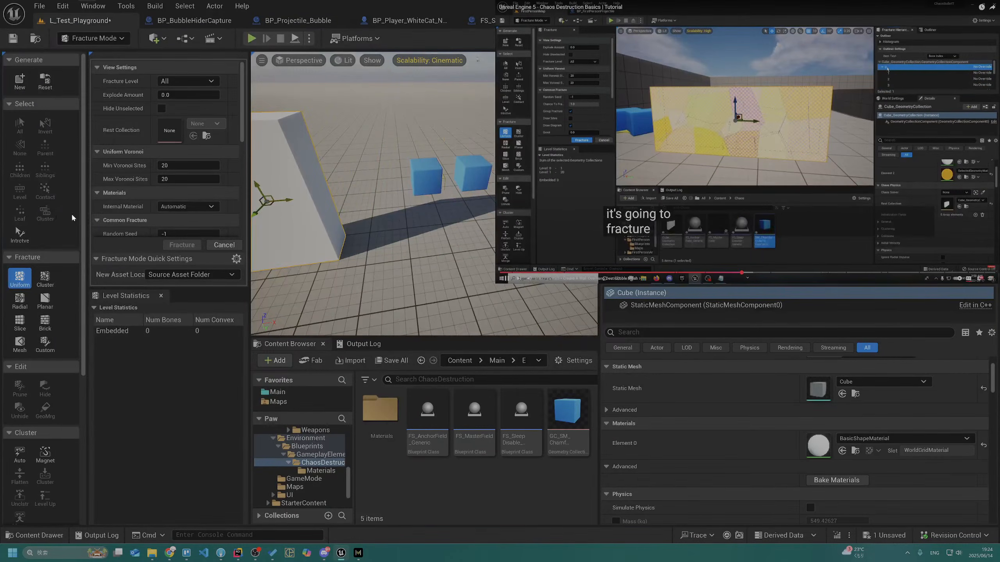
Review the Uniform Voronoi fracture settings for the wall against the paused tutorial
click(747, 142)
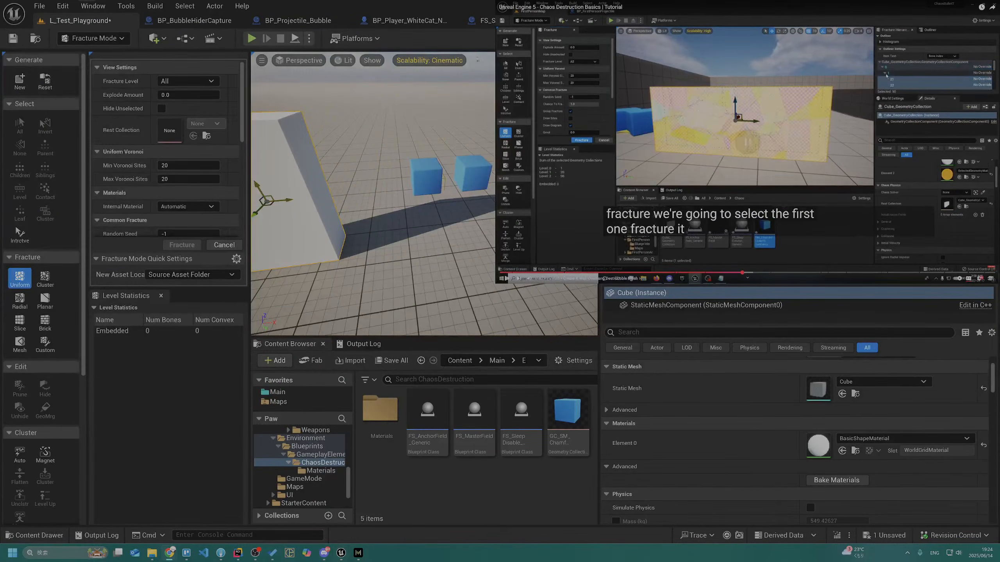
scroll(167, 199, down, 2)
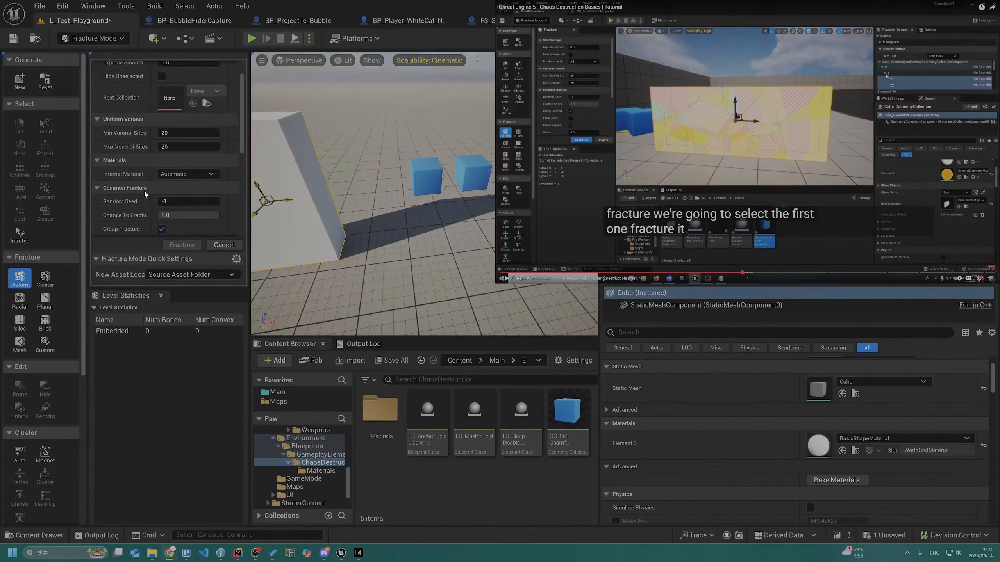
click(145, 194)
right_drag(366, 237, 267, 245)
key(d)
scroll(118, 205, down, 2)
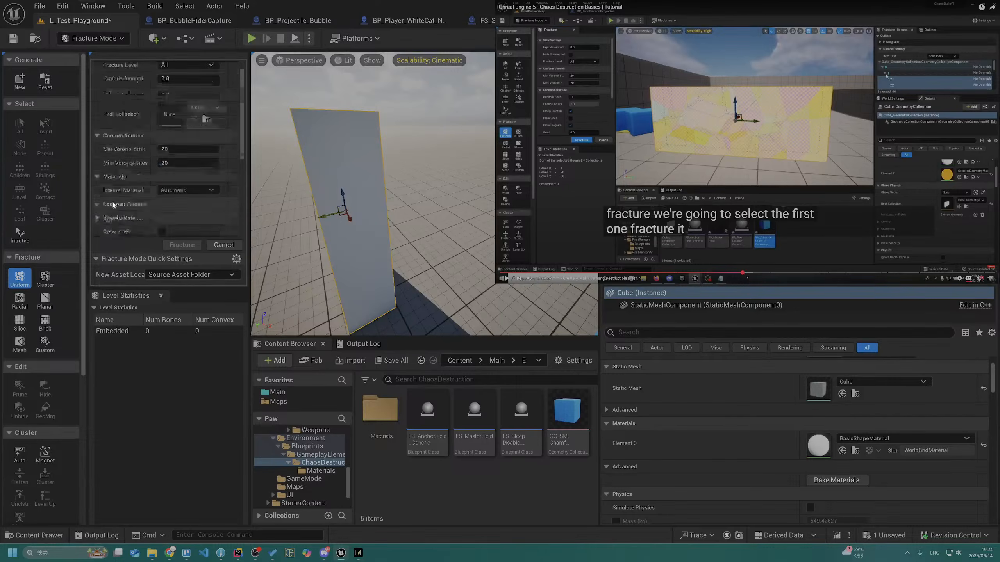
scroll(120, 204, up, 2)
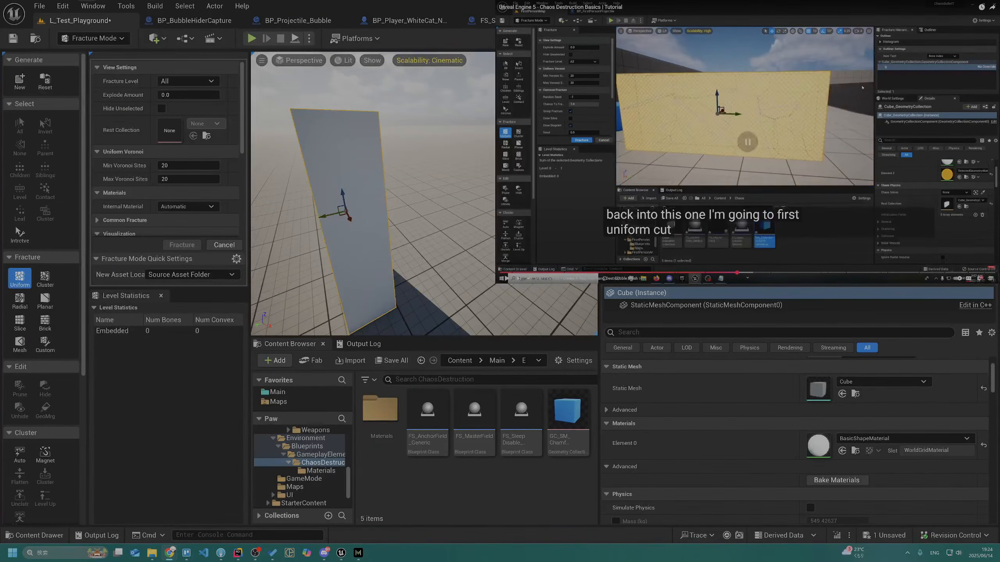
Switch the editor to Selection mode and select the white wall
click(94, 38)
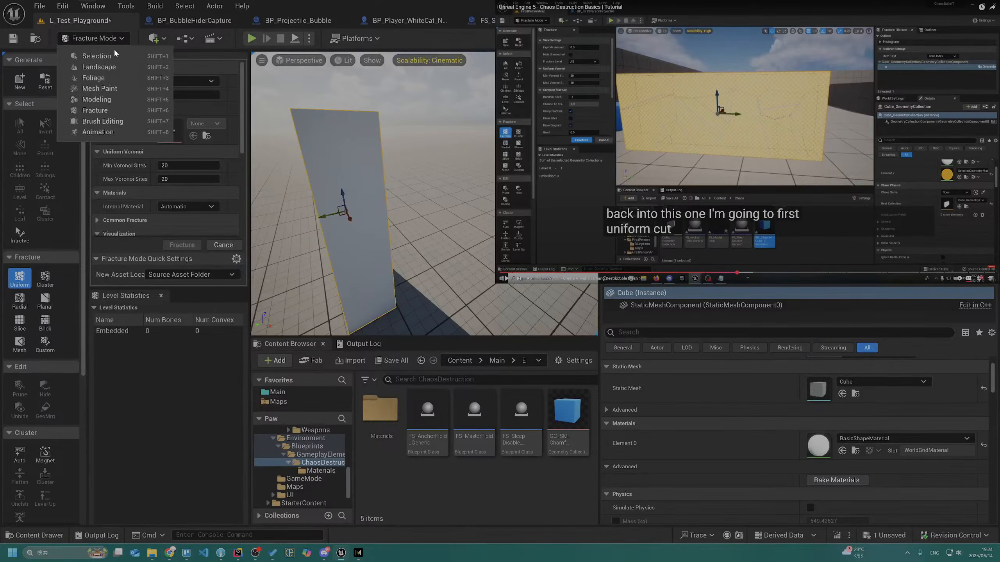
click(118, 56)
click(60, 298)
right_drag(212, 210, 259, 194)
click(327, 187)
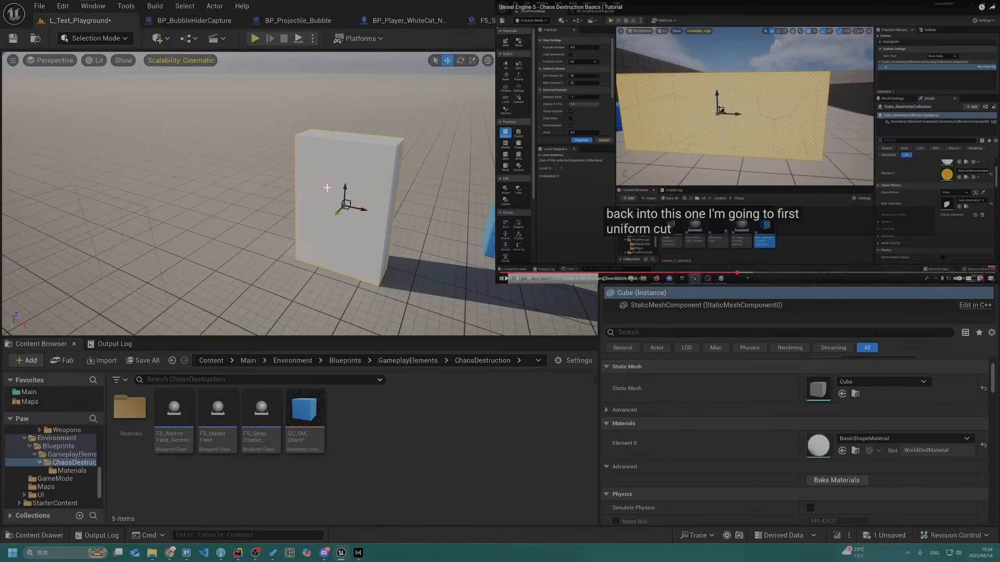
Return to Fracture mode with the wall selected, start the Uniform tool and review its noise and collision settings
key(shift+6)
click(20, 279)
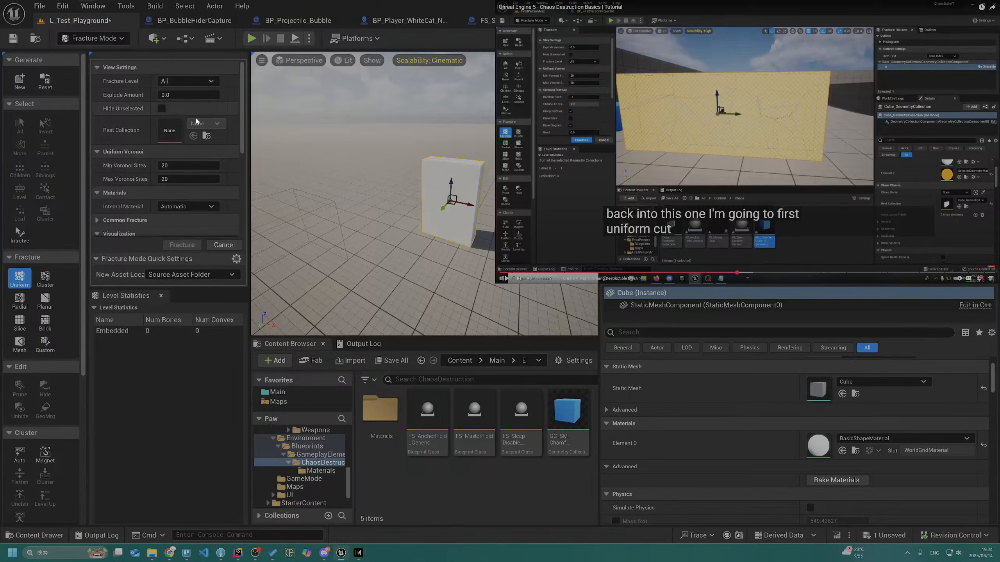
scroll(205, 170, down, 5)
scroll(204, 170, down, 4)
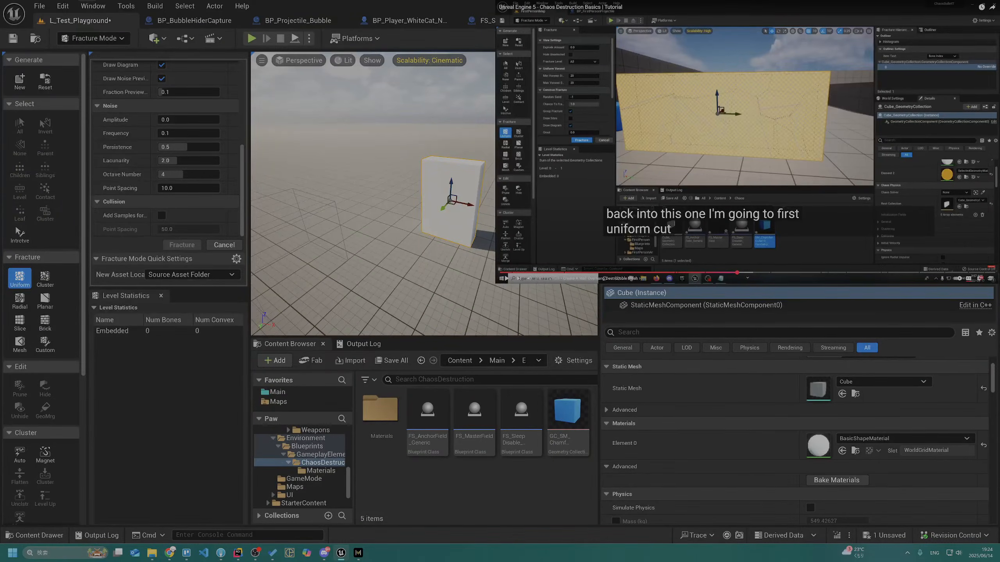
Leave the full-screen tutorial and search Google for "geometry collection naming" in a new browser tab
click(991, 279)
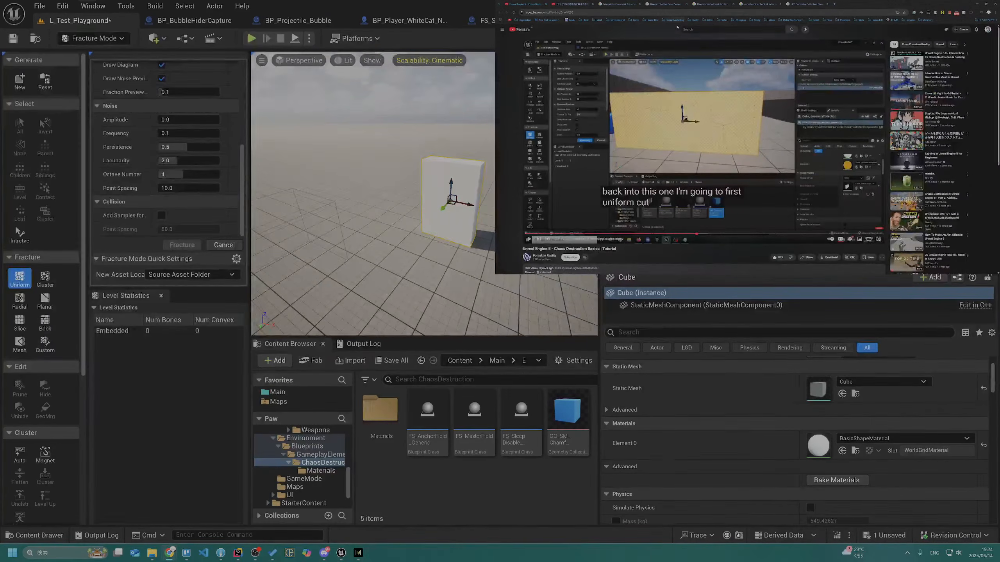
key(ctrl+t)
text(geo)
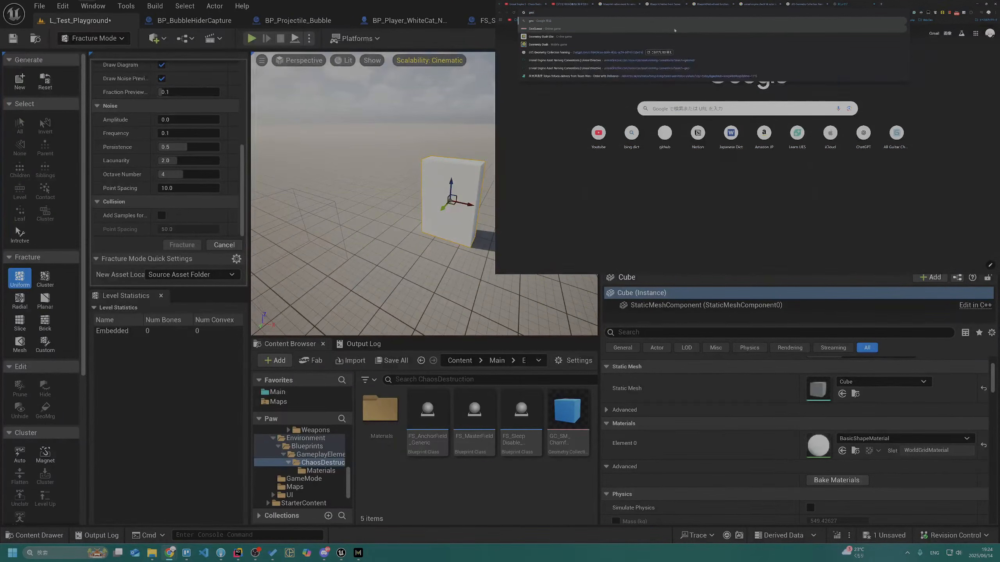
text(metry collection)
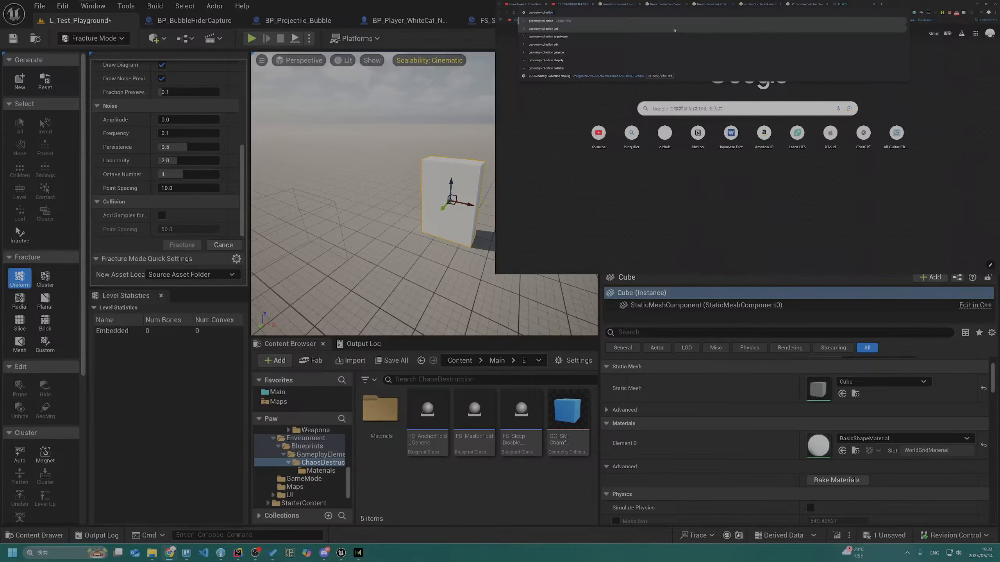
text( nam)
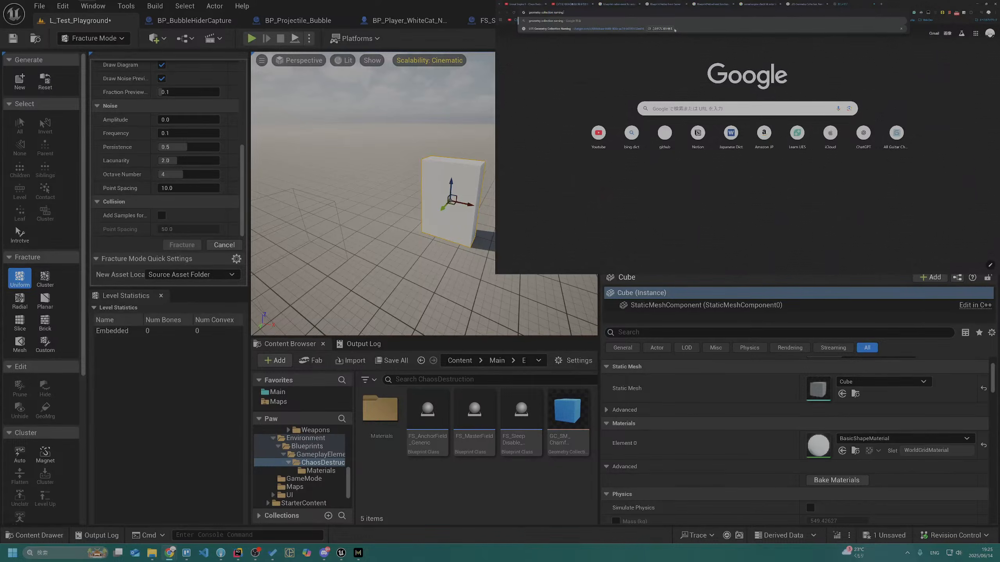
text(ing)
key(Return)
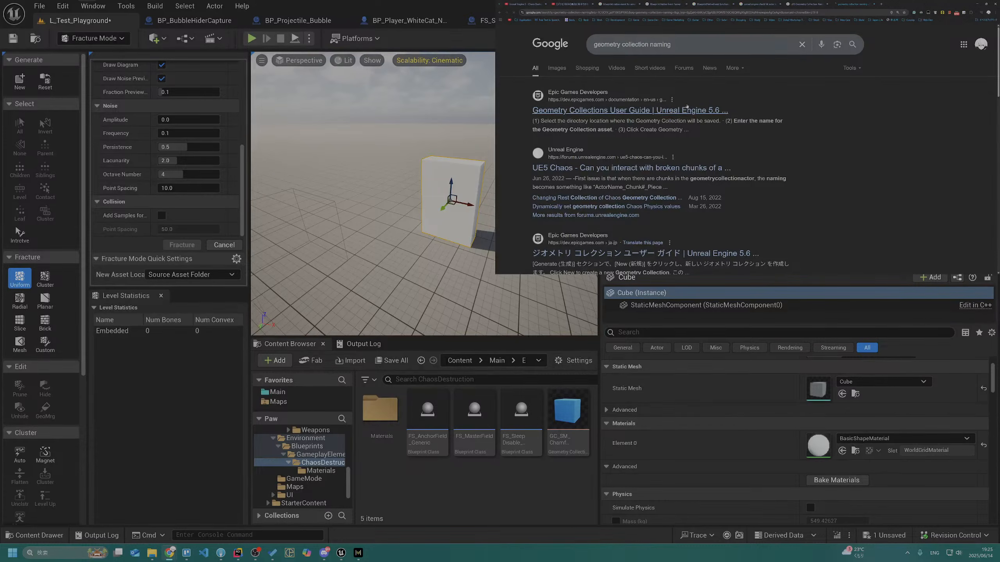
Read Epic's Geometry Collections User Guide on naming, creating and fracturing geometry collections, then close it
click(686, 106)
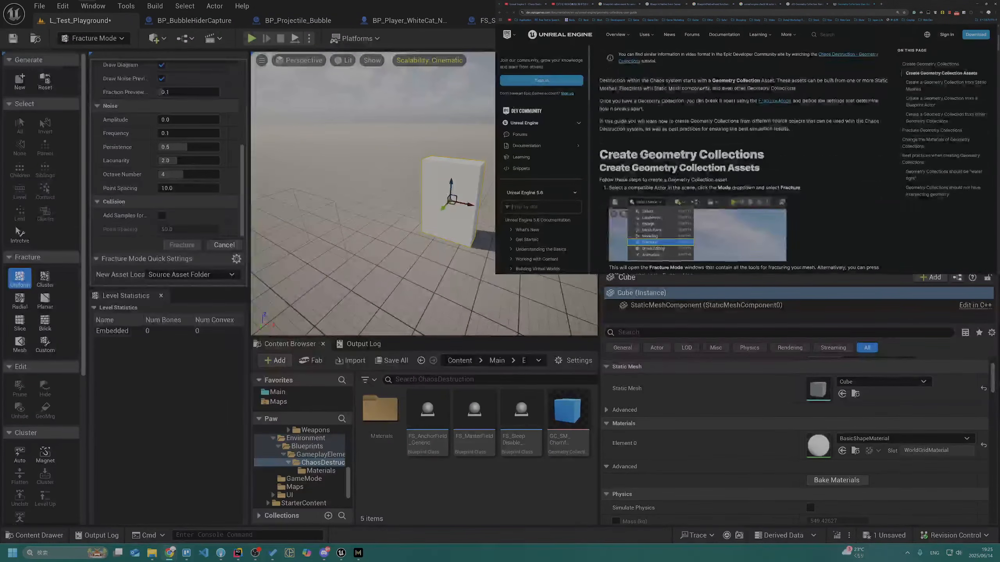
scroll(700, 101, down, 10)
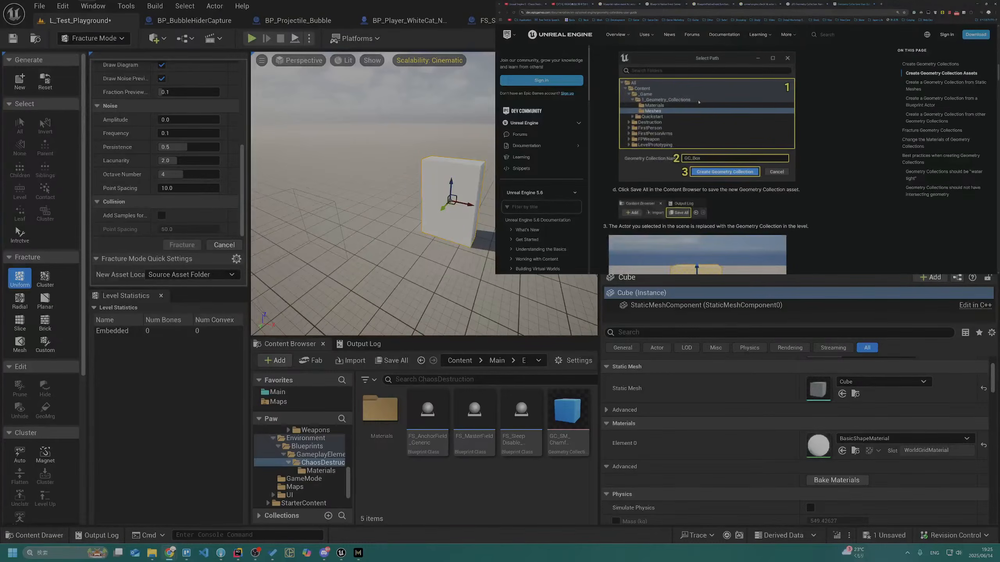
scroll(698, 102, down, 8)
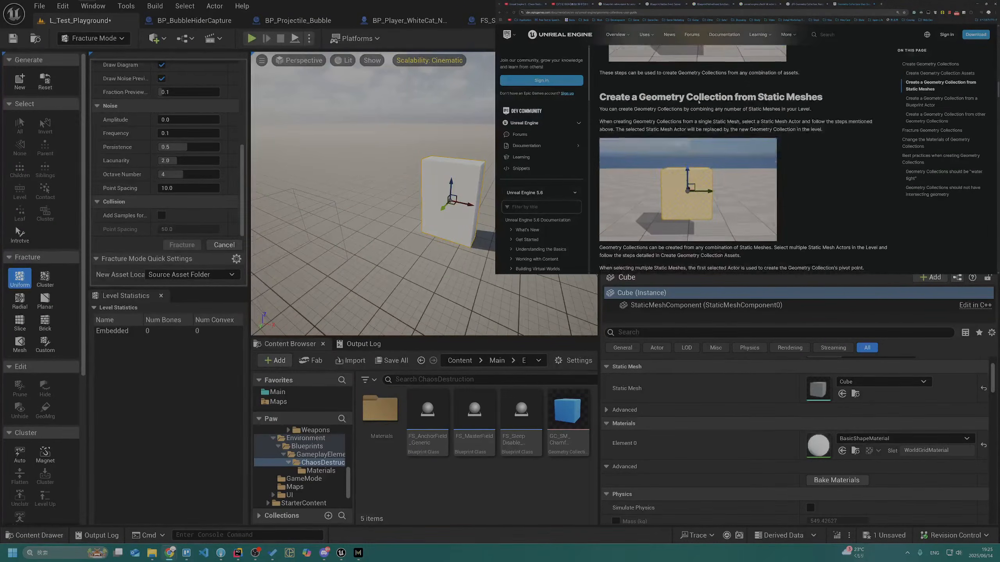
scroll(699, 101, down, 8)
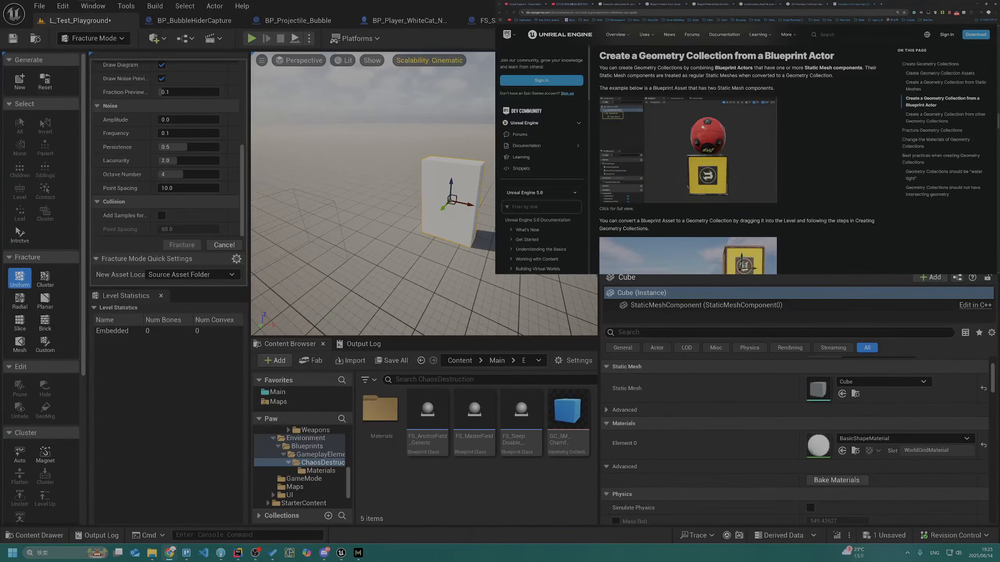
scroll(698, 126, down, 5)
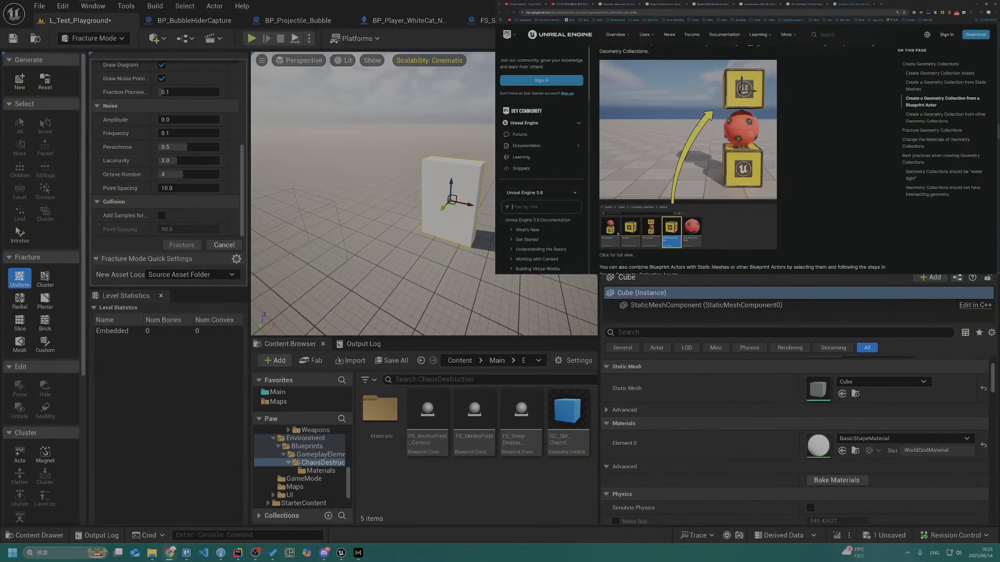
scroll(698, 127, down, 1)
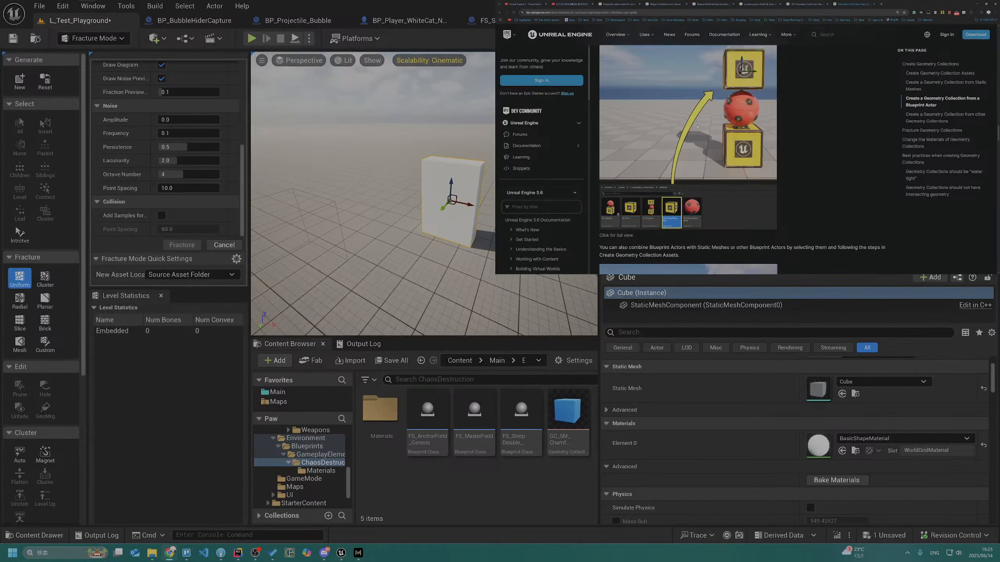
scroll(698, 127, down, 5)
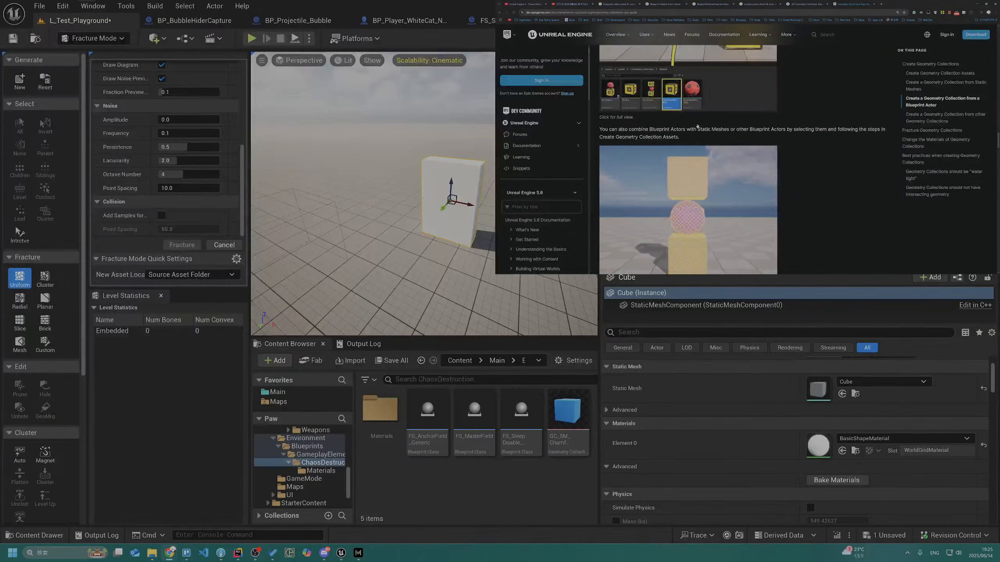
scroll(697, 126, up, 5)
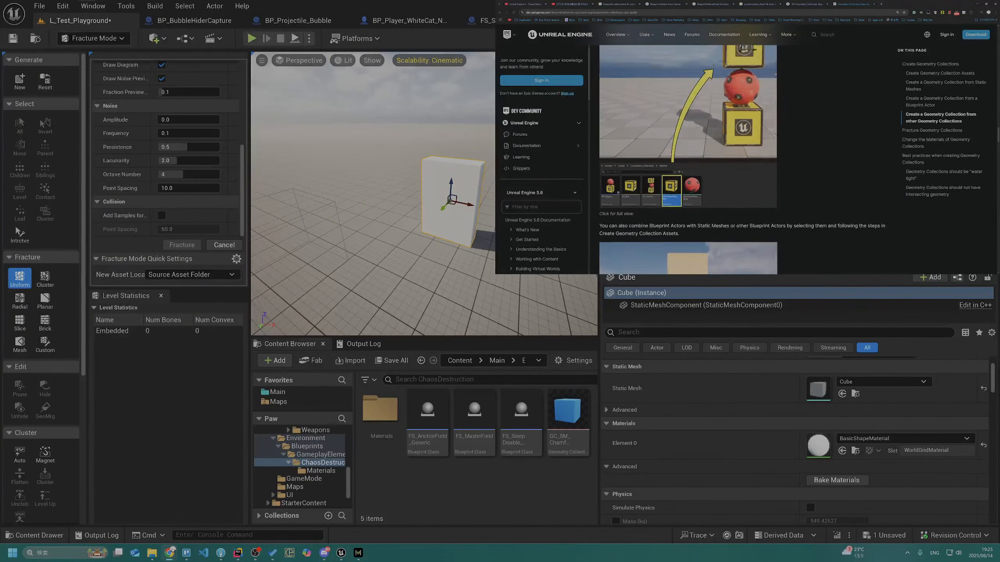
scroll(698, 127, down, 5)
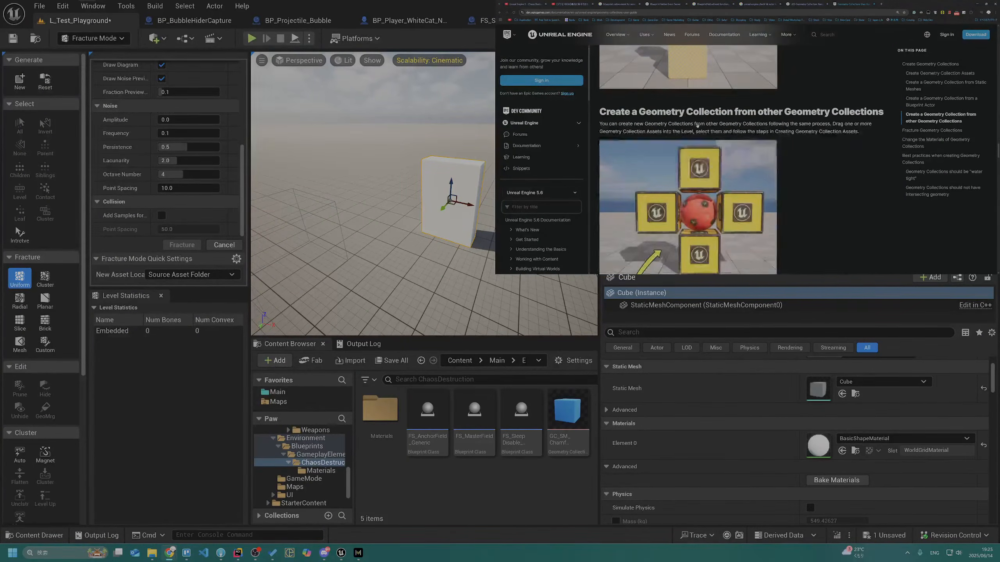
scroll(697, 126, down, 5)
scroll(778, 115, down, 15)
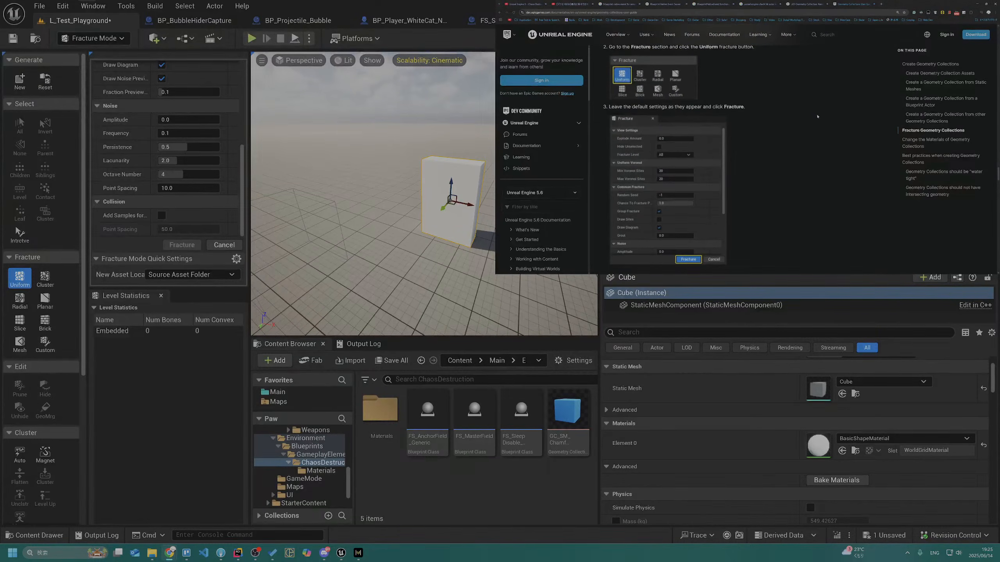
key(ctrl+w)
Rename the chamfer cube's geometry collection to drop the "SM_" part after "GC_", and check the asset out
click(561, 435)
click(561, 436)
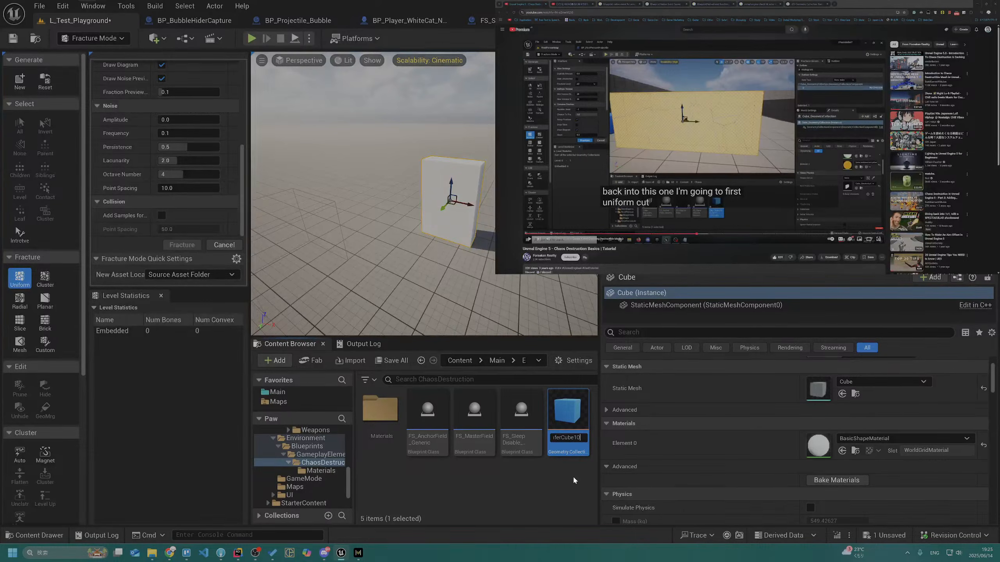
key(Home)
key(Return)
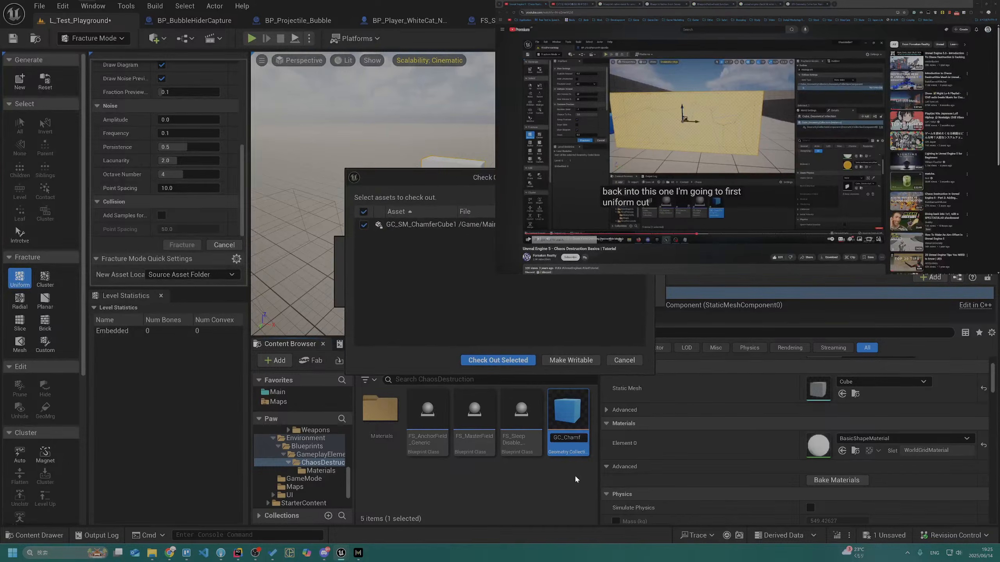
click(510, 360)
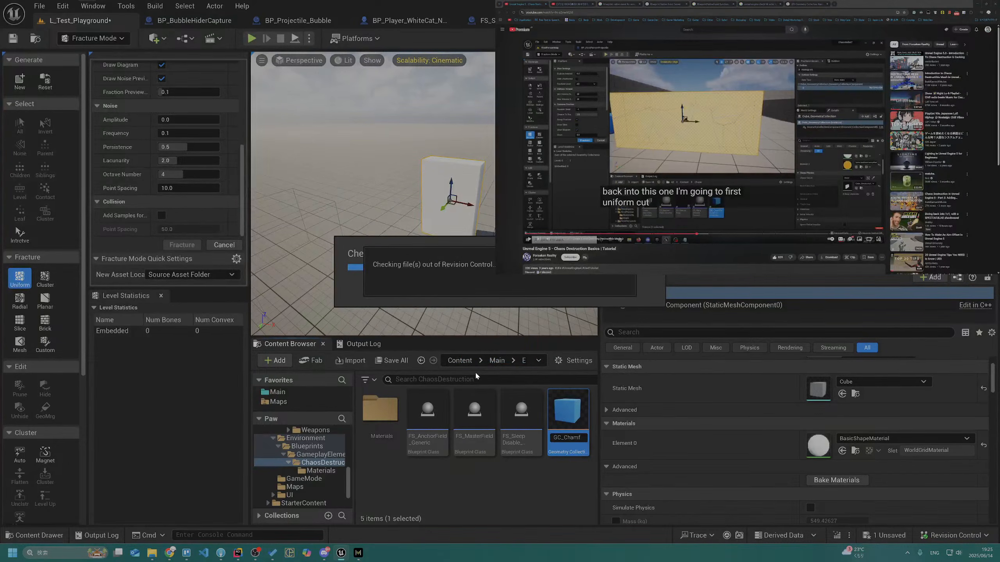
Create a new folder named Field inside the ChaosDestruction folder
right_click(467, 482)
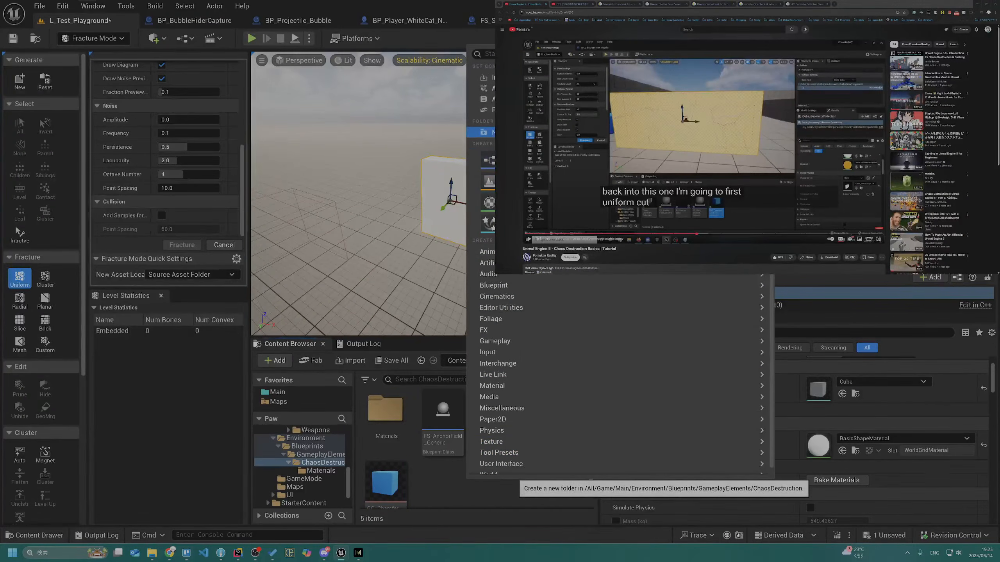
click(488, 132)
text(F)
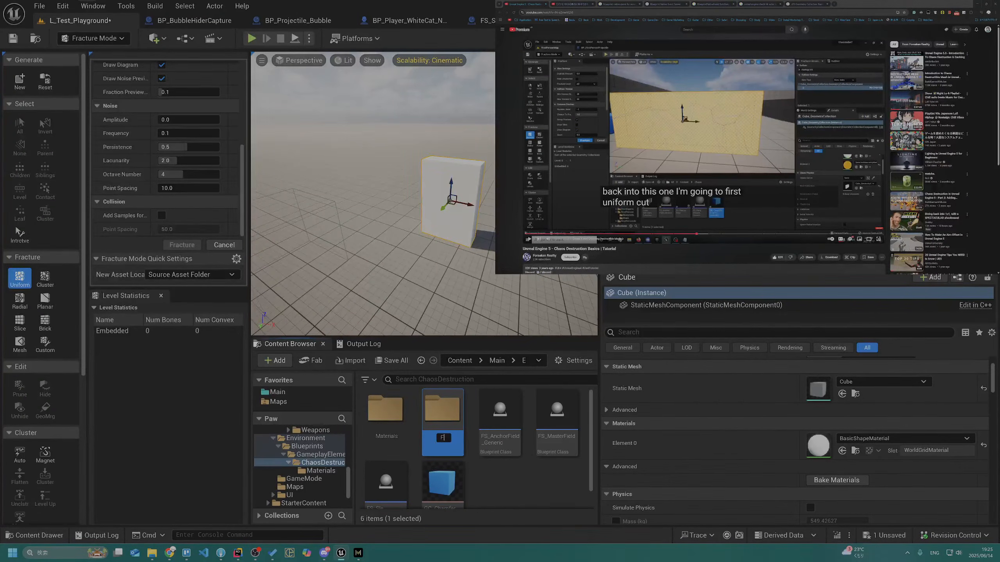
text(ield)
key(Return)
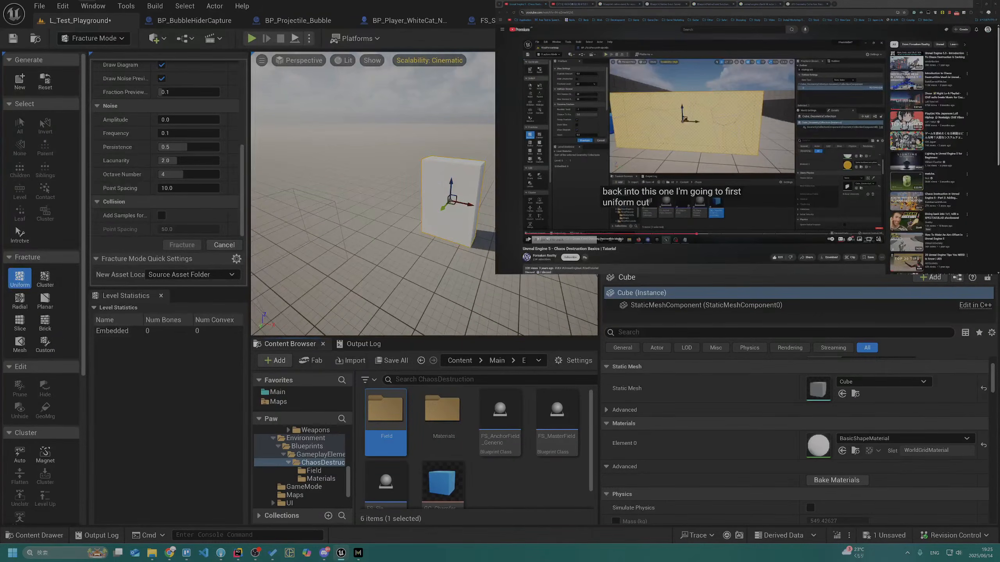
Move the FS_AnchorField_Generic, FS_MasterField and FS_SleepDisable_Generic blueprints into the Field folder, checking all three assets out
click(487, 424)
scroll(484, 426, down, 2)
shift+click(391, 457)
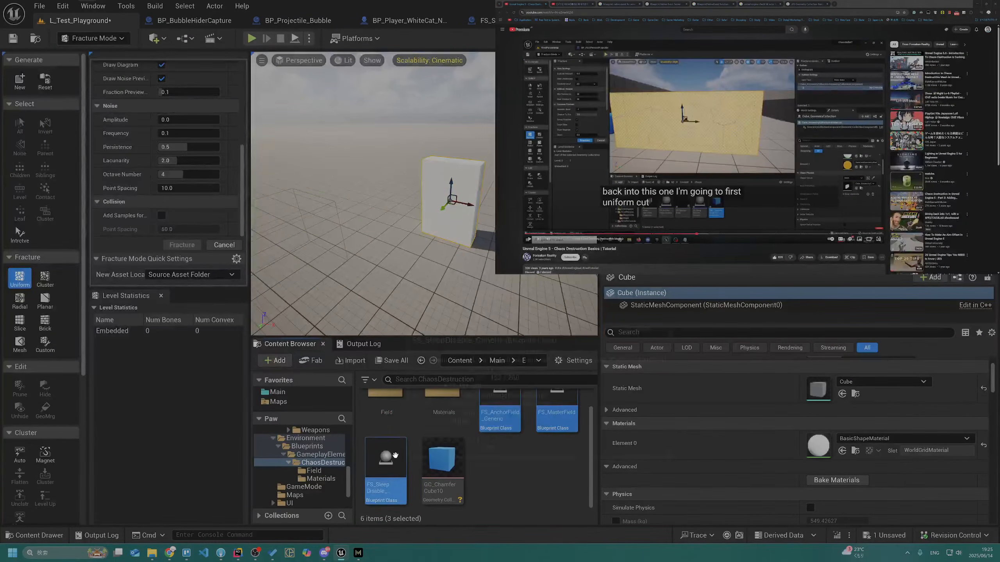
scroll(392, 455, up, 2)
drag(493, 445, 422, 444)
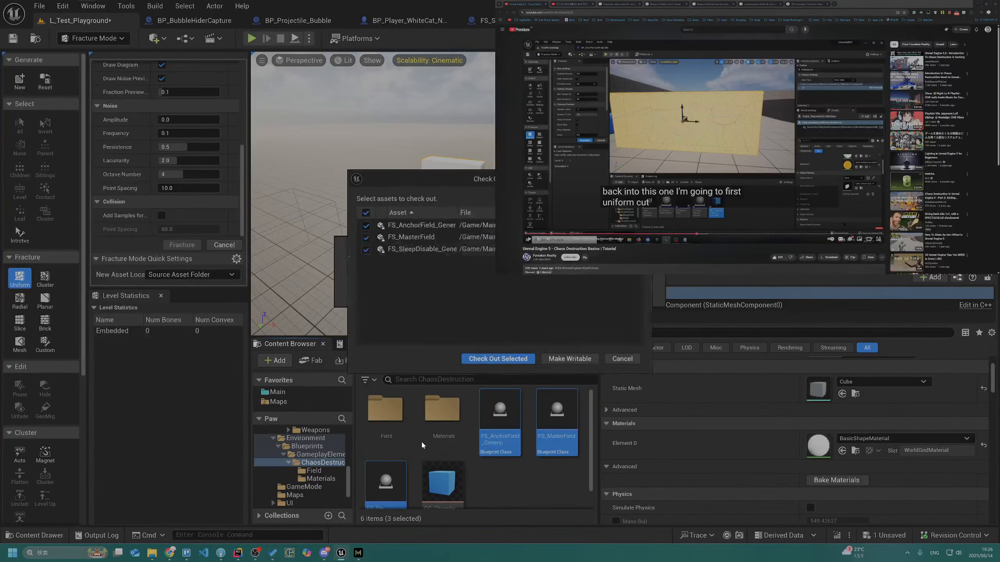
click(507, 362)
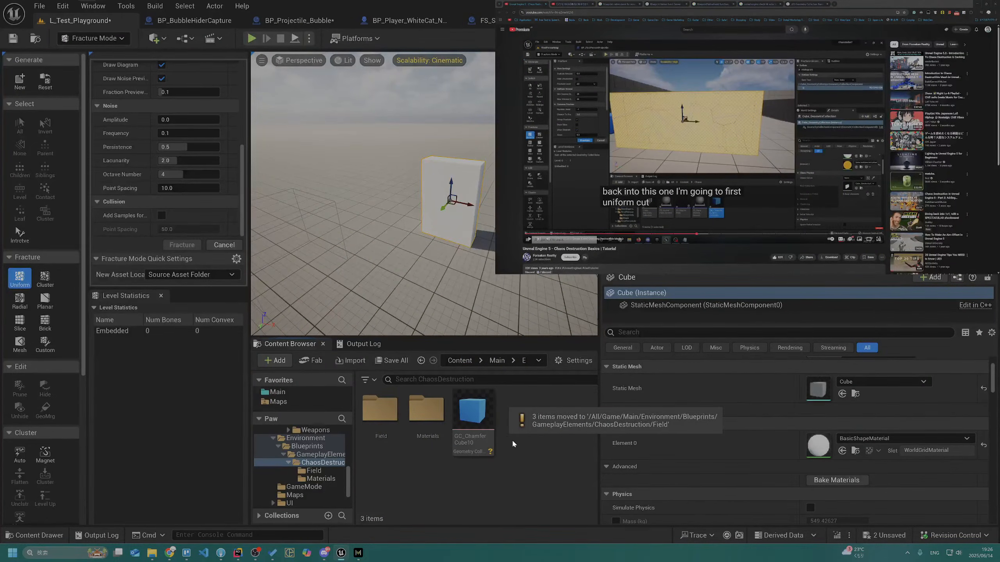
click(472, 422)
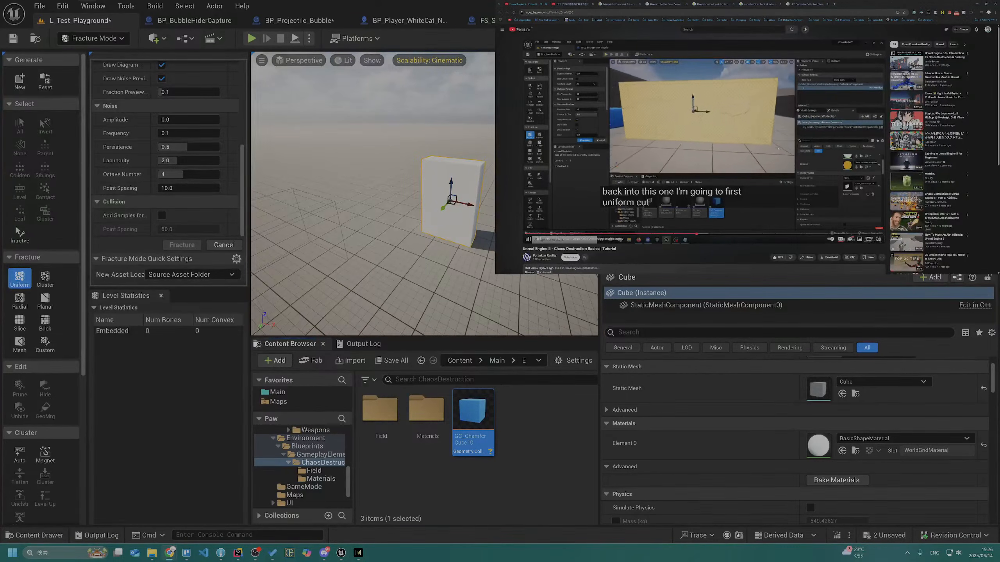
key(space)
right_drag(363, 245, 362, 245)
key(w)
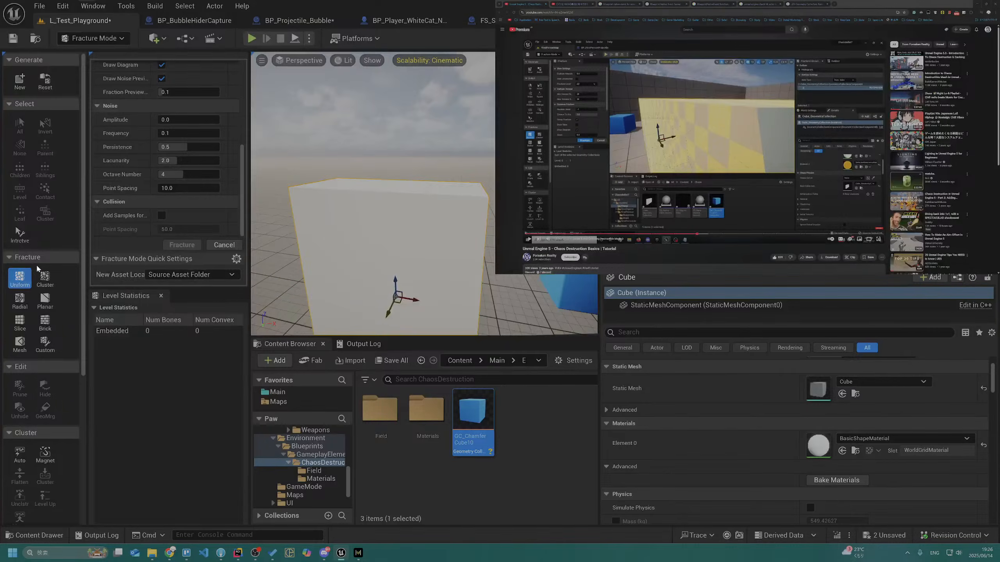
click(29, 82)
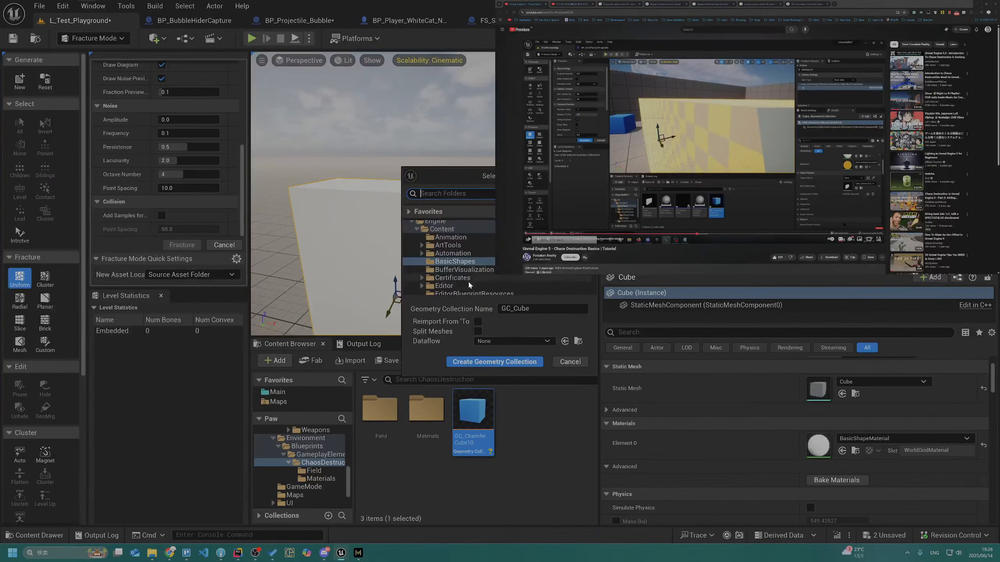
scroll(461, 258, up, 3)
scroll(464, 263, up, 4)
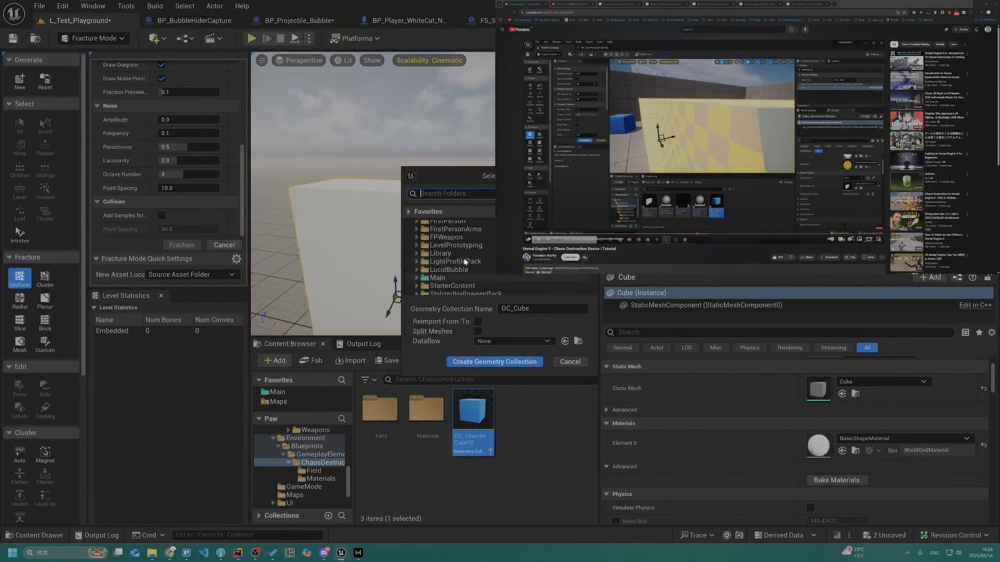
scroll(459, 262, down, 4)
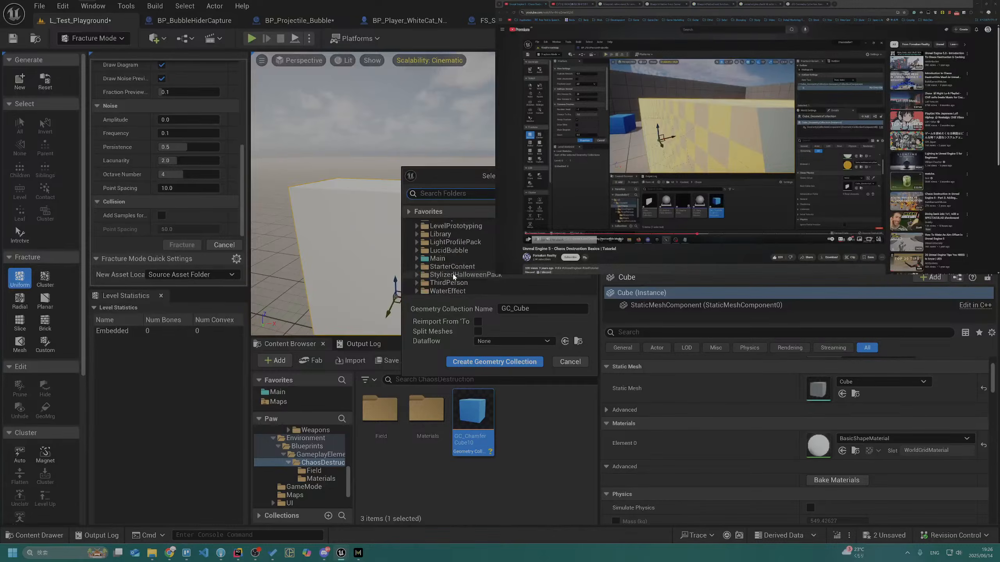
click(466, 266)
key(Right)
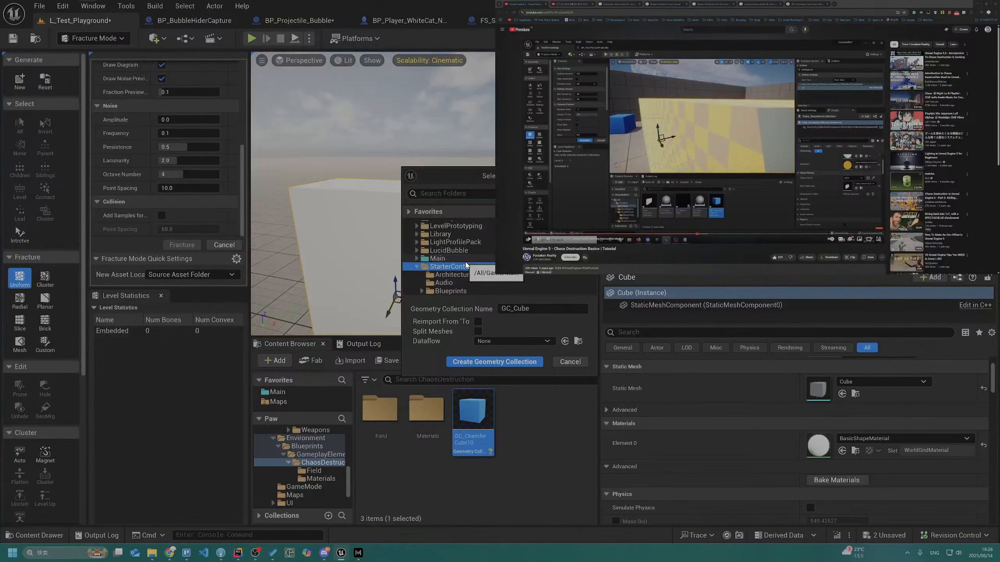
key(Up)
key(Left)
key(Down)
key(Left)
key(Left)
key(Down)
key(Left)
key(Up)
key(Right)
scroll(465, 262, down, 5)
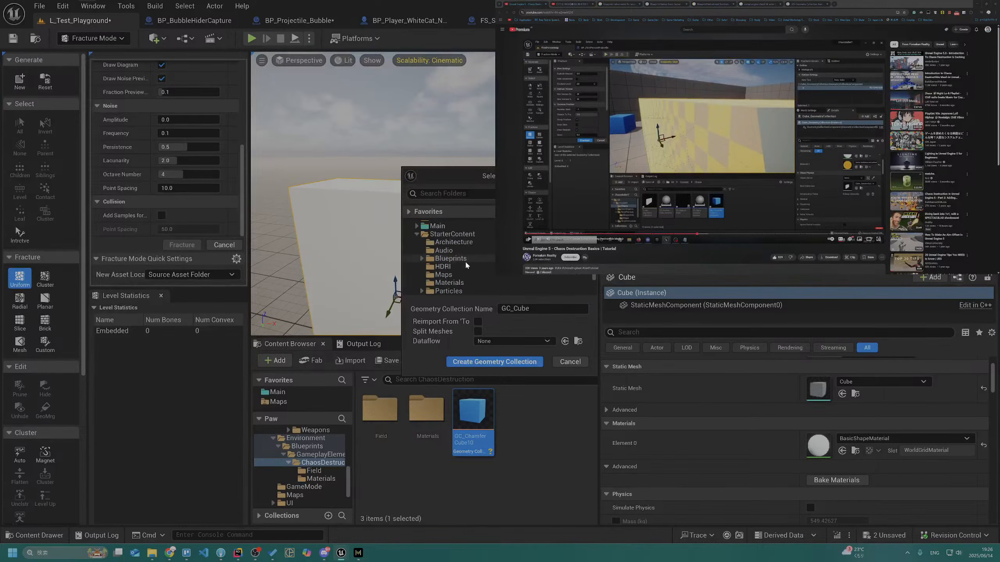
click(471, 254)
key(Left)
key(Up)
key(Right)
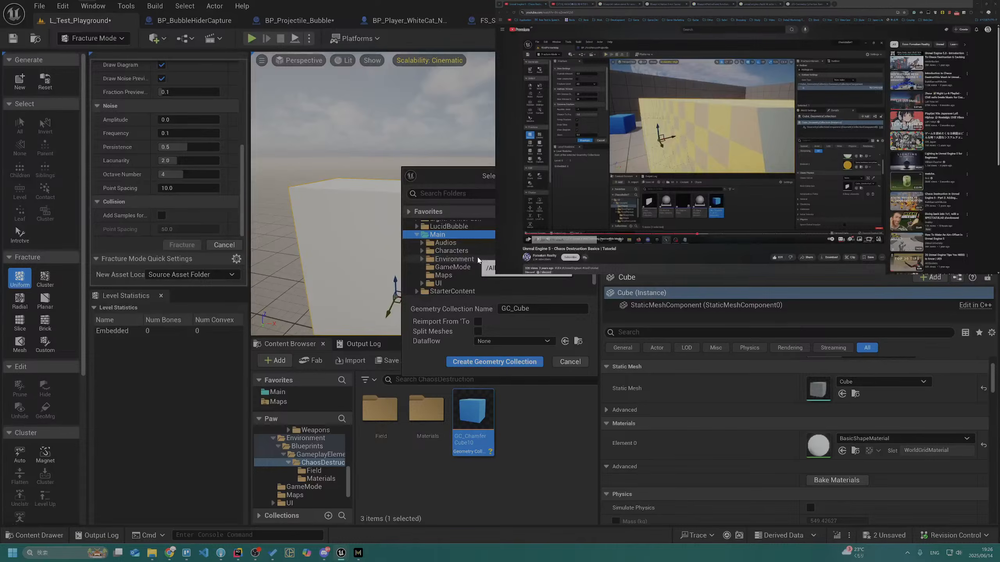
scroll(478, 260, down, 1)
scroll(477, 260, down, 1)
scroll(481, 255, up, 1)
click(479, 242)
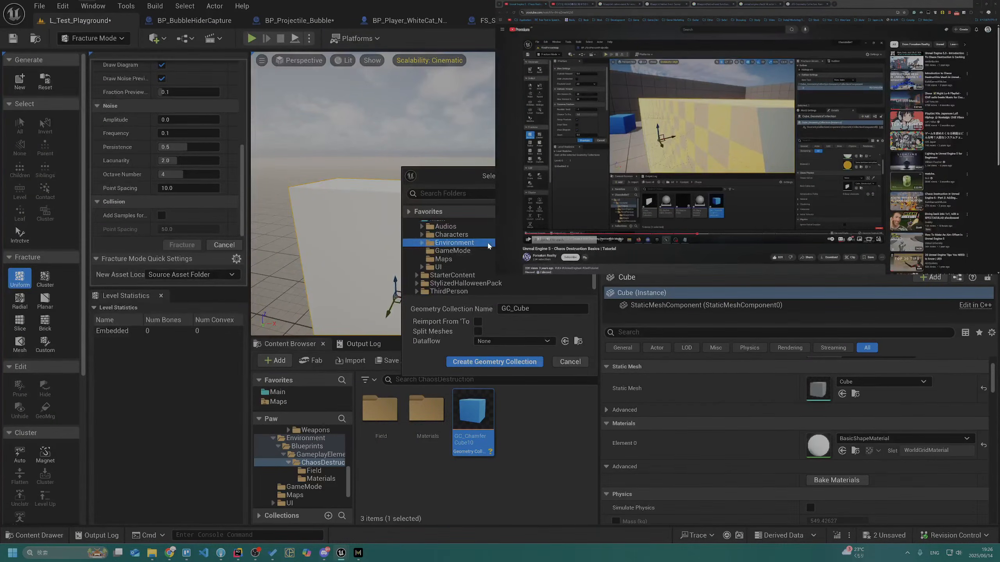
double_click(468, 242)
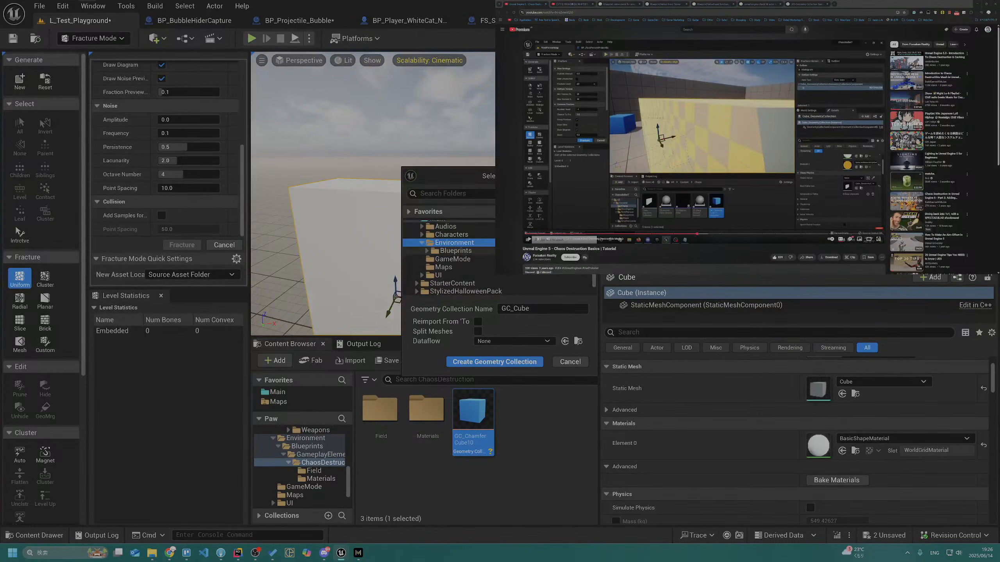
key(Right)
key(Right)
key(Right)
key(Right)
key(Right)
key(Right)
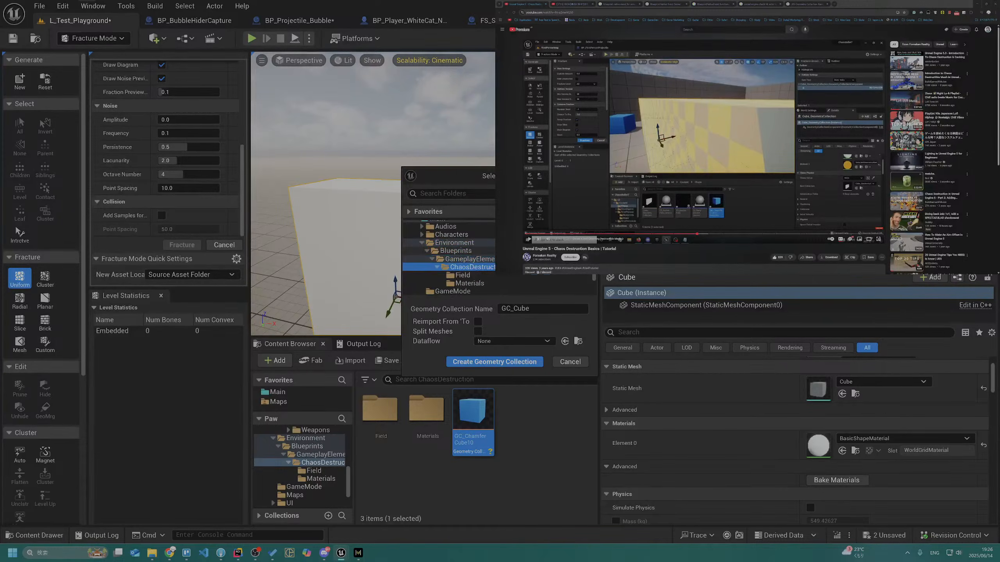
key(Down)
key(Down)
key(Left)
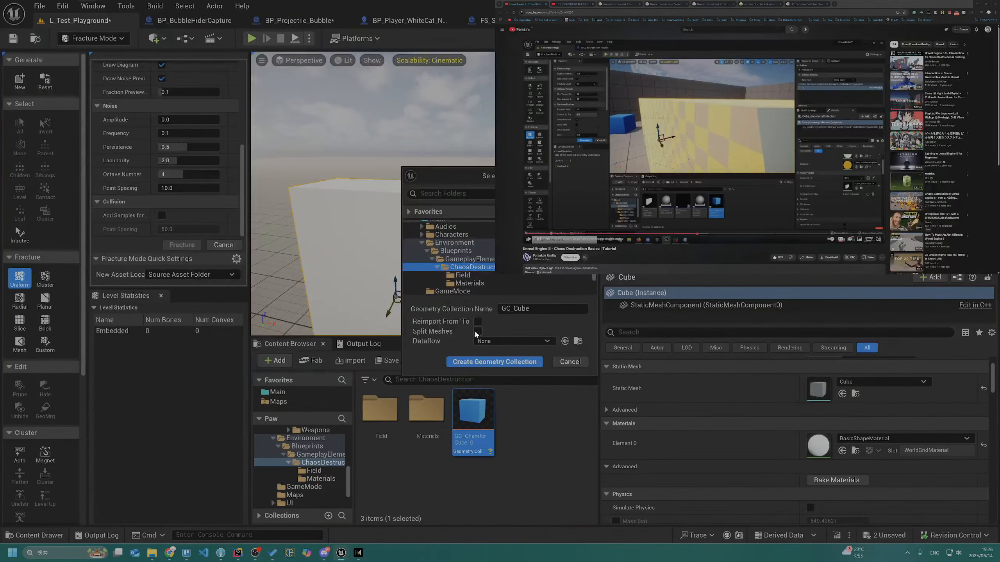
click(573, 361)
Create a new folder named GeometryCollections inside the ChaosDestruction folder
right_click(558, 416)
click(546, 384)
right_click(528, 428)
click(556, 153)
text(Ge)
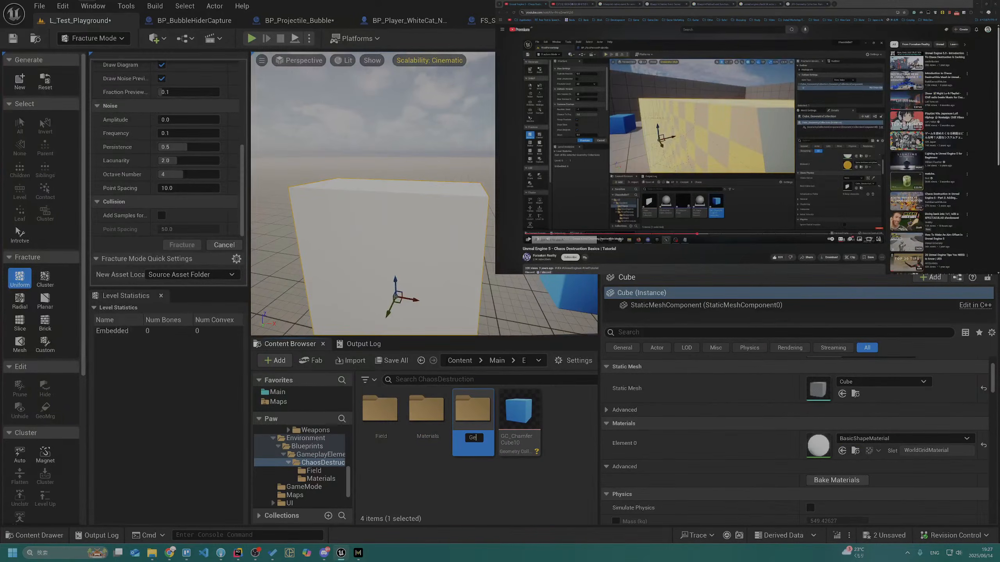
text(ometryColl)
key(Return)
Move the chamfer cube's geometry collection into the GeometryCollections folder and check the asset out
drag(518, 409, 442, 429)
click(462, 452)
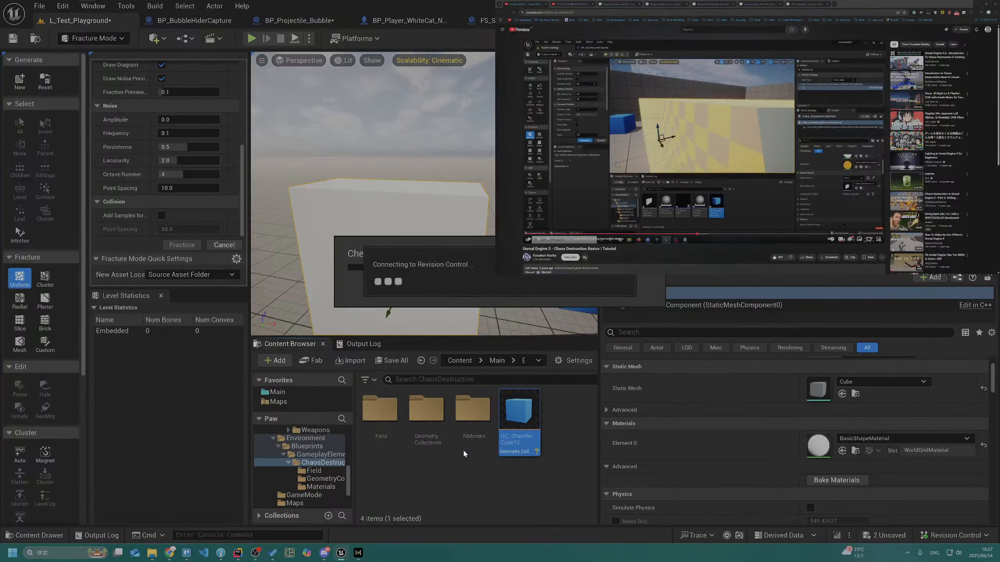
click(440, 436)
Generate a geometry collection named GC_Cube from the wall, stored in Main/Environment/Blueprints/GameplayElements/ChaosDestruction/GeometryCollections
key(alt+Tab)
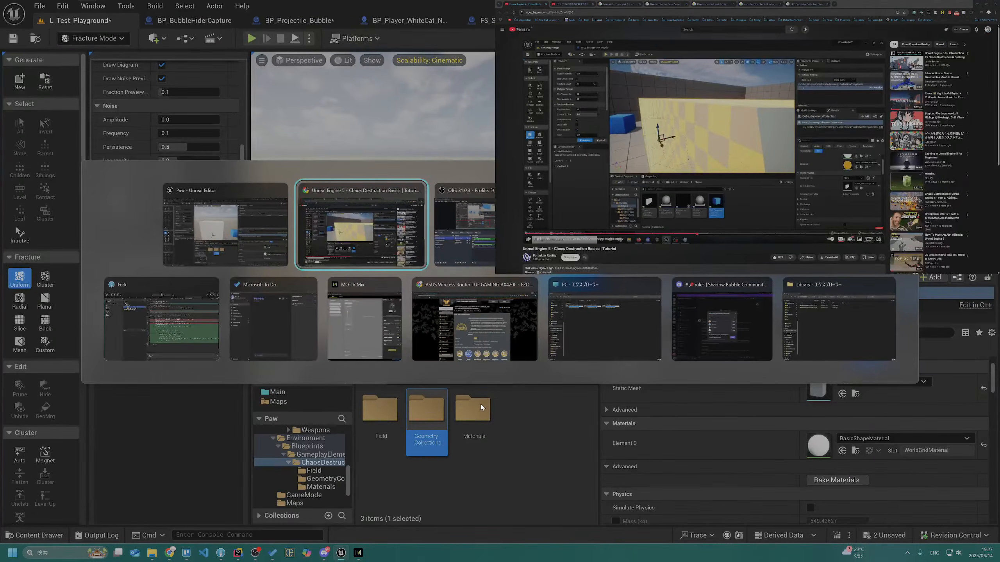
click(20, 81)
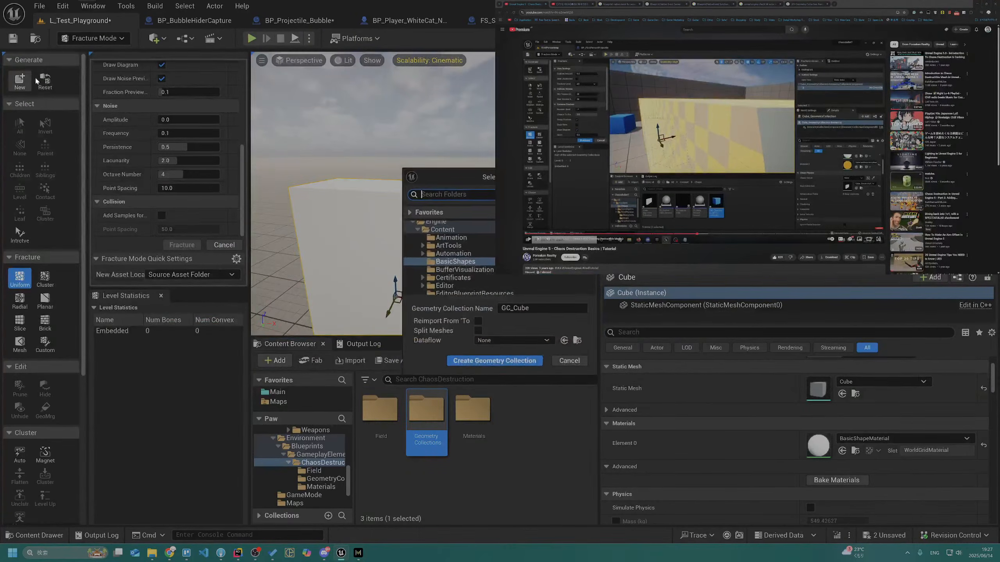
scroll(460, 245, up, 3)
click(460, 245)
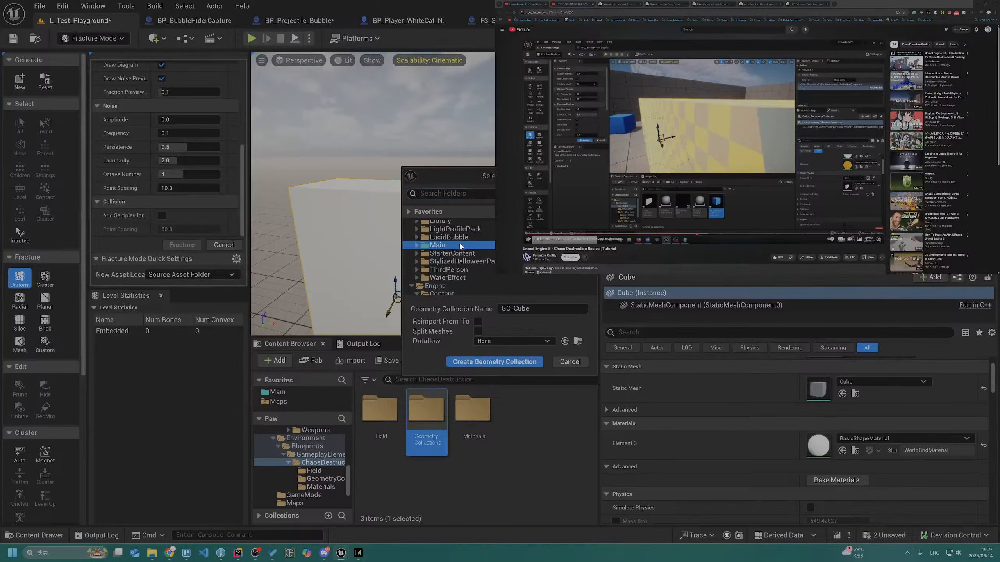
key(Right)
key(Right)
key(Right)
key(Left)
key(Down)
key(Down)
key(Right)
key(Right)
key(Right)
key(Right)
key(Right)
scroll(487, 261, down, 2)
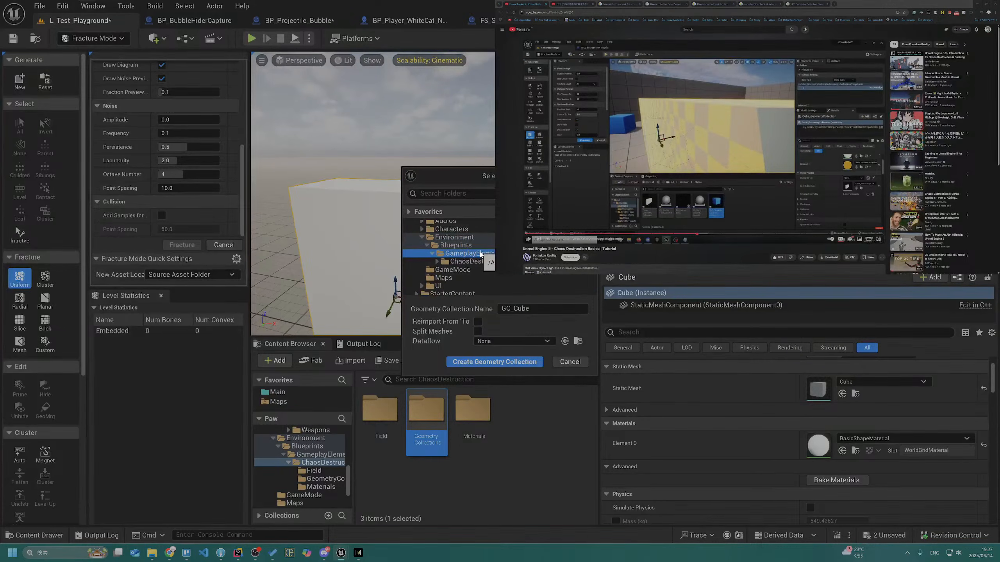
key(Right)
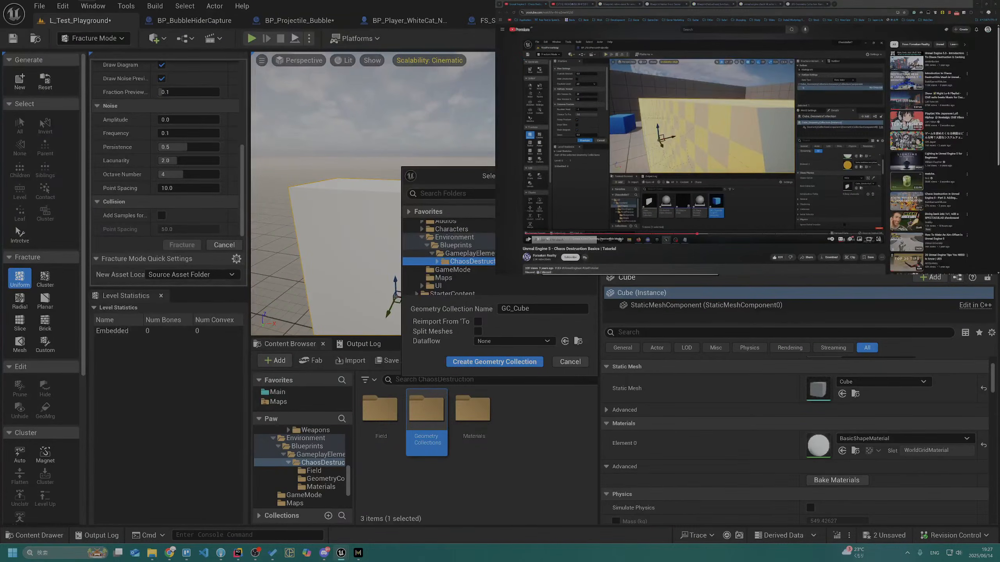
key(Right)
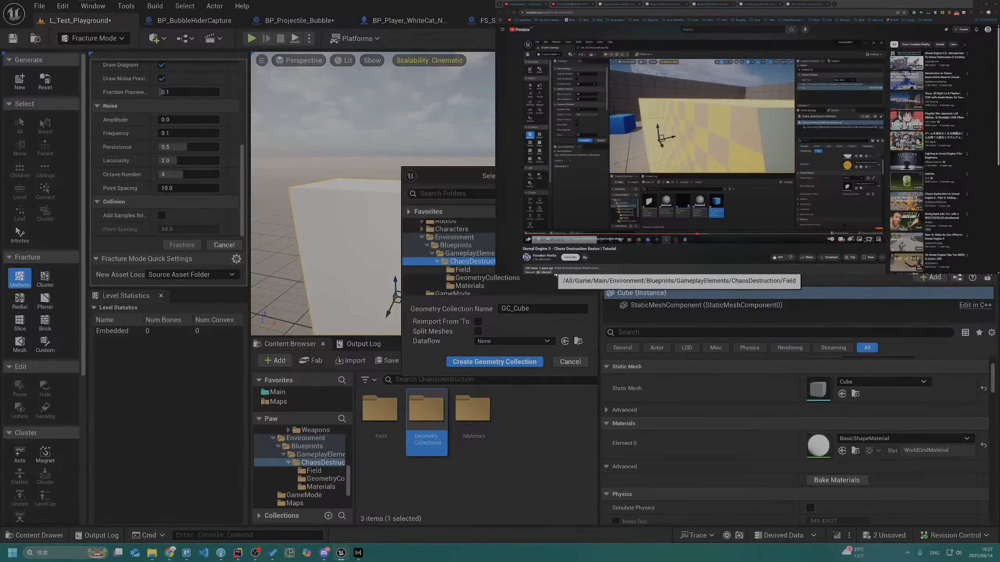
key(Down)
key(Down)
key(Down)
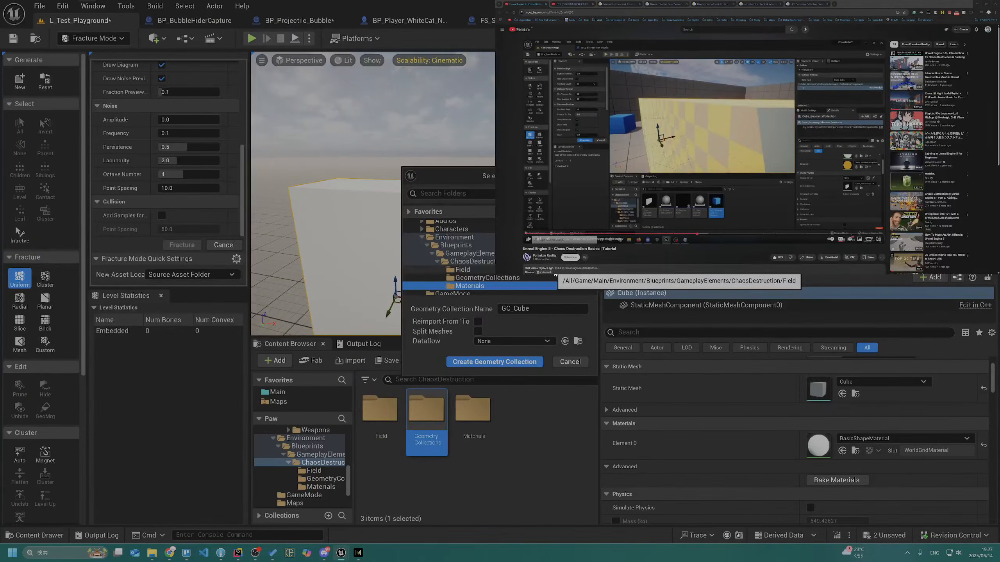
key(Up)
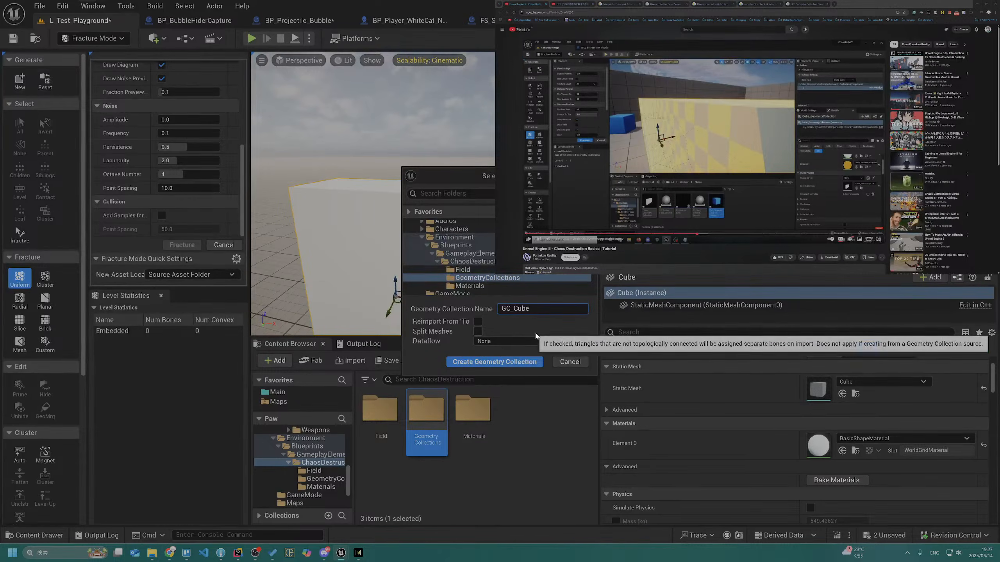
click(527, 362)
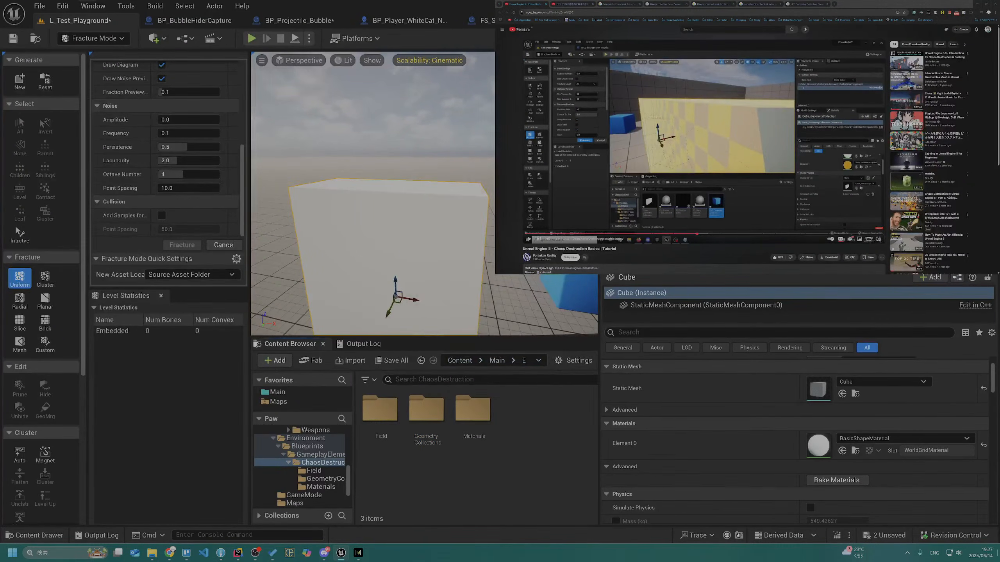
Start submitting content to revision control and save BP_Projectile_Bubble and L_Test_Playground
click(954, 535)
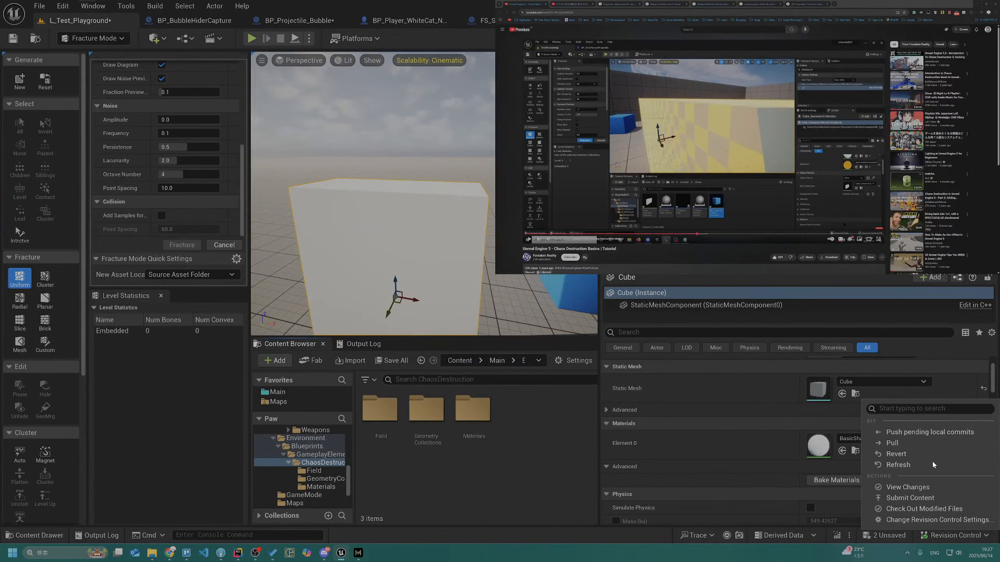
click(898, 495)
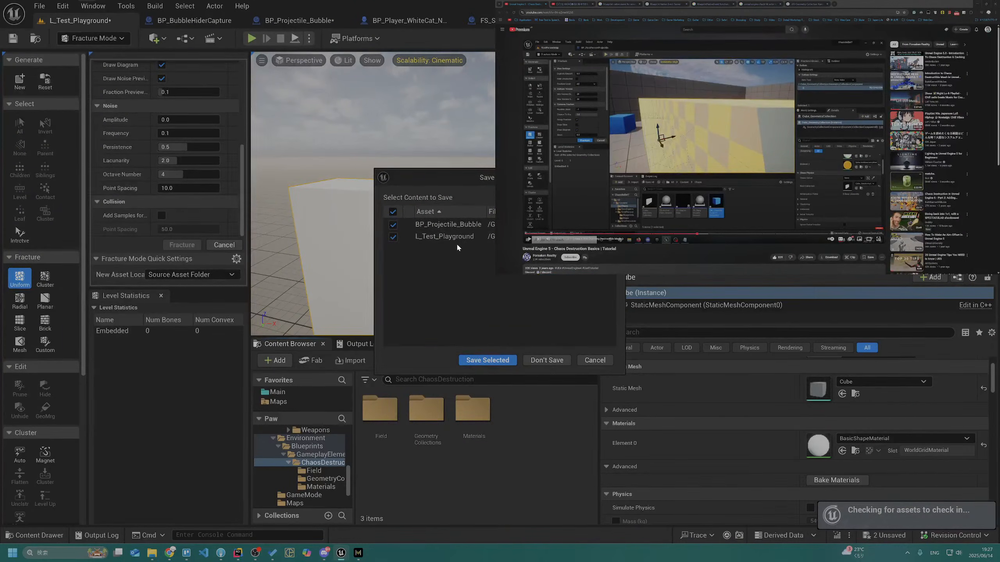
click(393, 224)
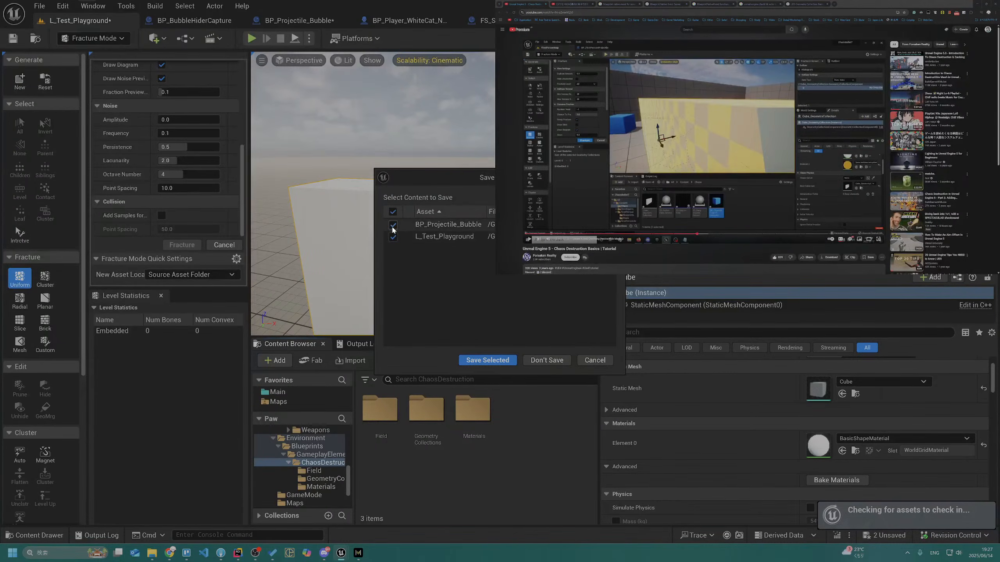
click(393, 225)
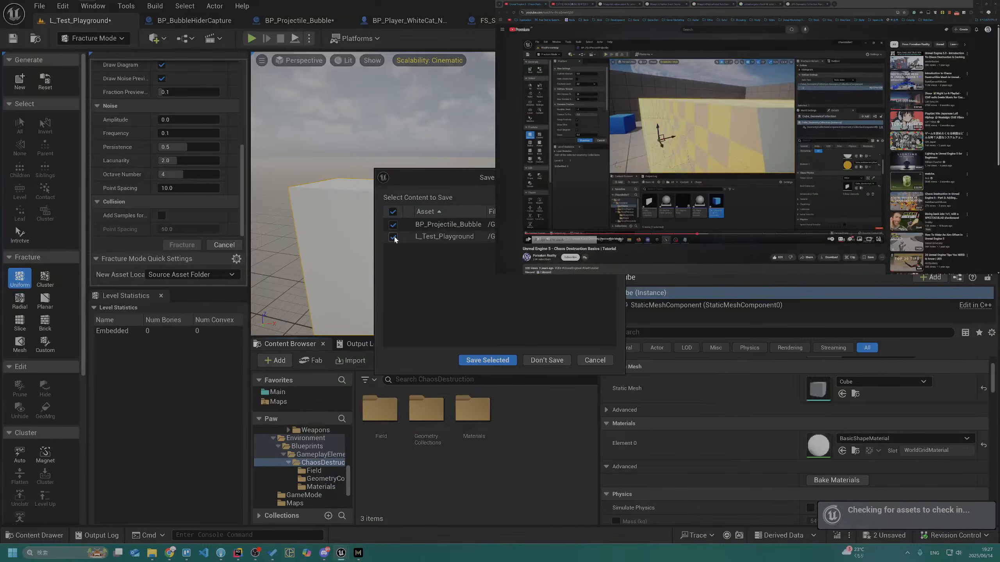
click(483, 365)
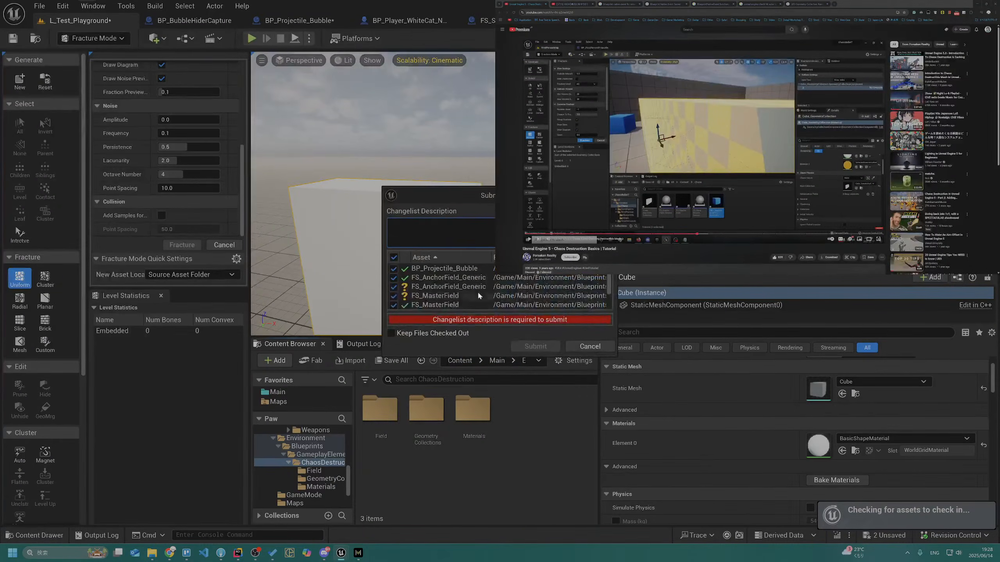
click(393, 257)
click(393, 278)
click(394, 287)
click(393, 295)
scroll(394, 293, down, 1)
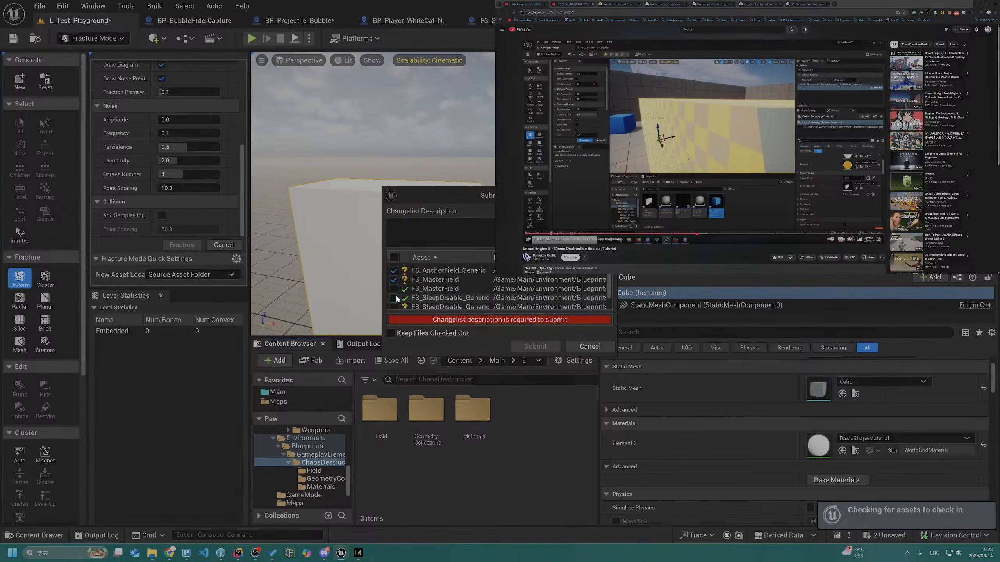
click(394, 259)
scroll(401, 272, down, 3)
scroll(404, 275, up, 1)
scroll(406, 277, up, 2)
Submit all the listed assets to revision control with the changelist description "Add chaos destruction"
click(429, 240)
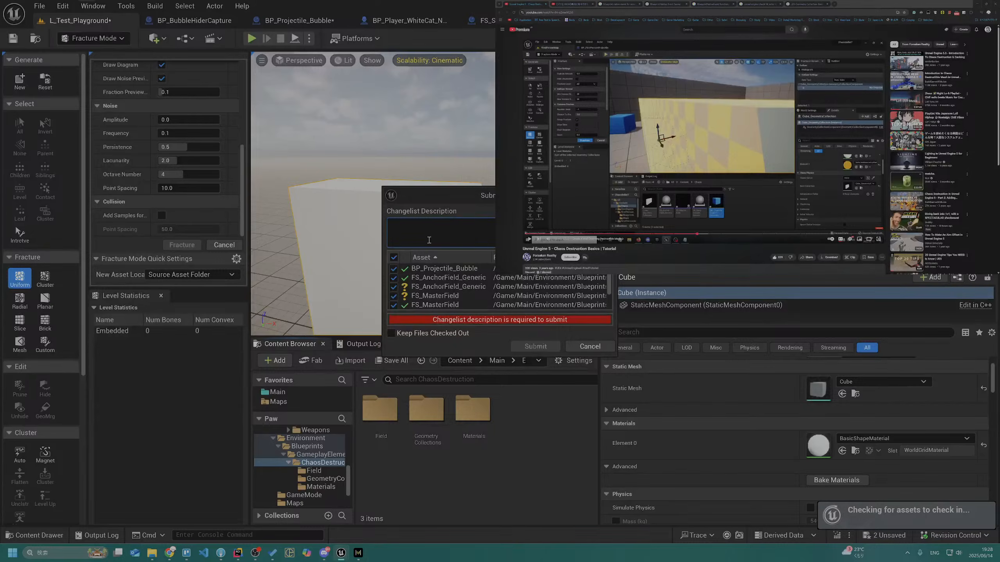
text(Add)
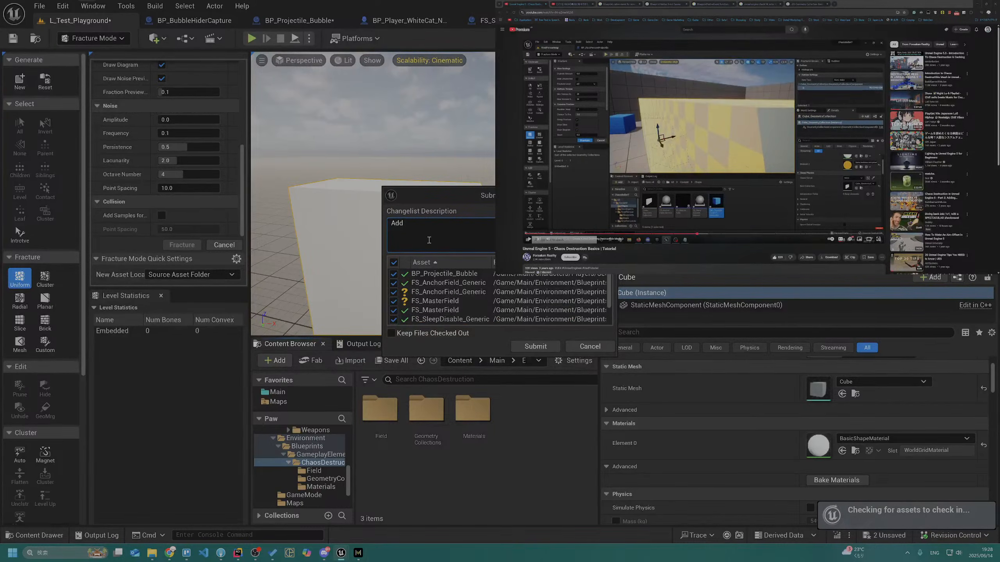
text(chaos destruction)
click(522, 348)
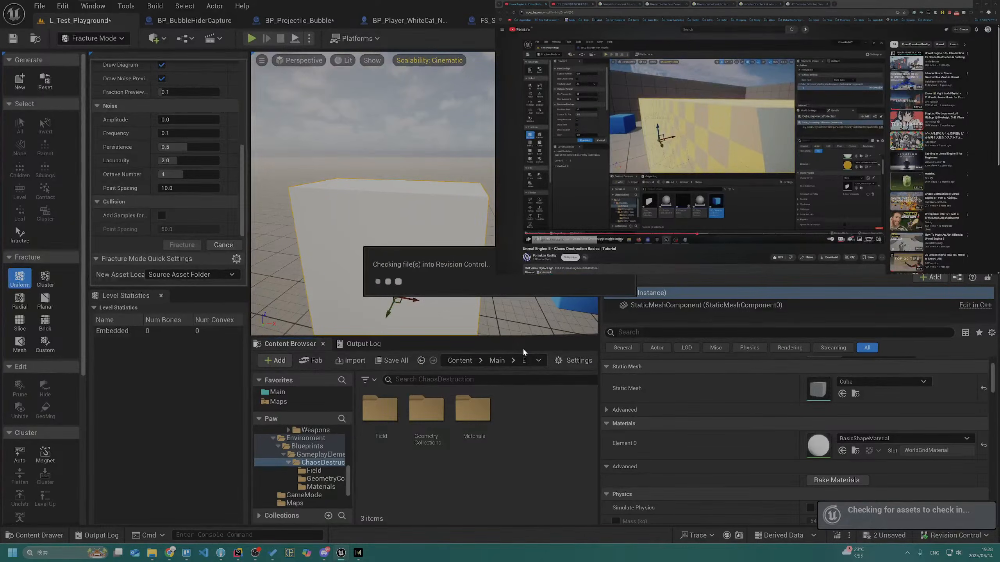
Switch to File Explorer to inspect the project files on disk, and return to the Unreal Editor
click(319, 439)
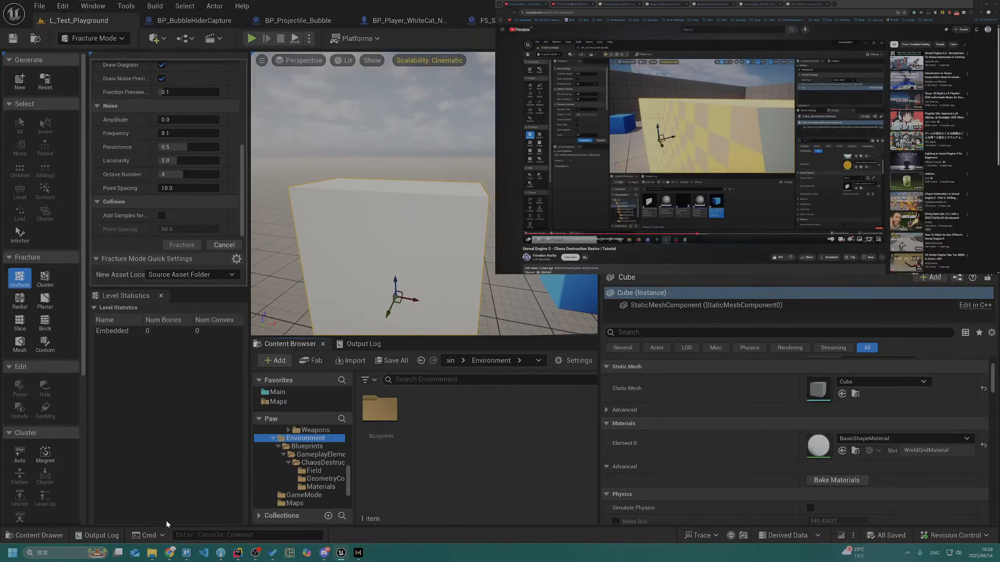
mouse_move(152, 554)
click(149, 517)
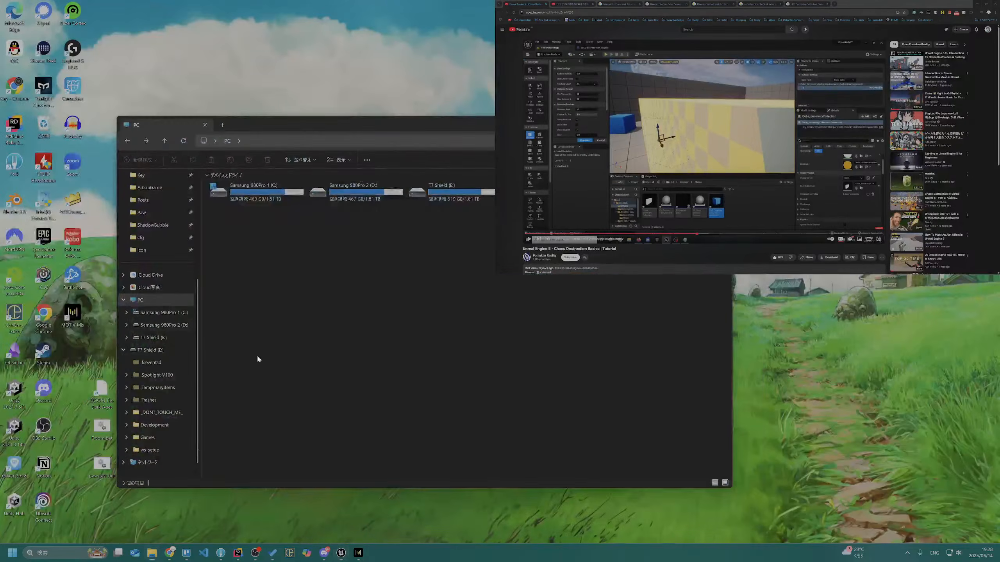
key(alt+Tab)
key(alt+Tab)
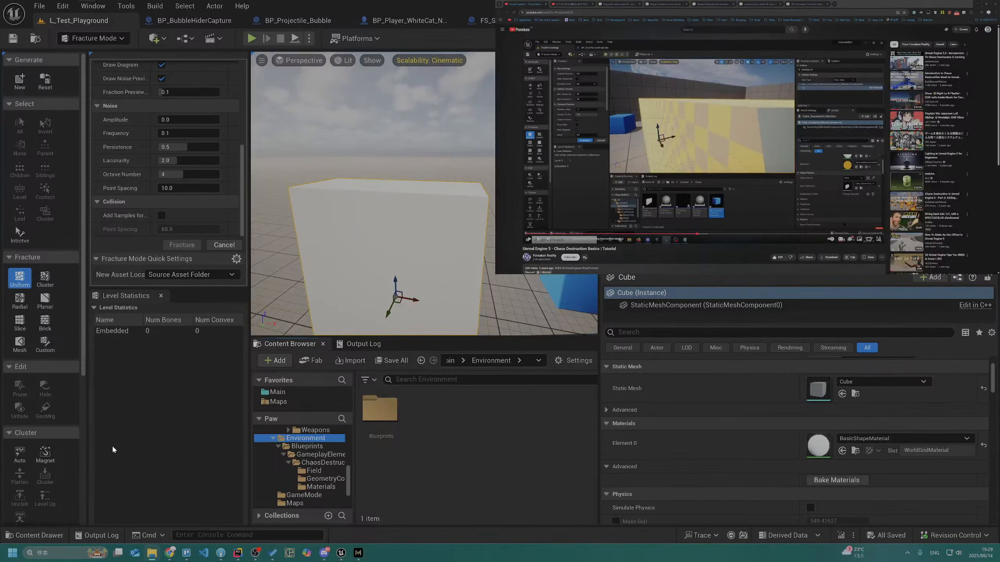
Move the ChaosDestruction folder directly into the Environment folder and check out all of its listed assets
click(323, 463)
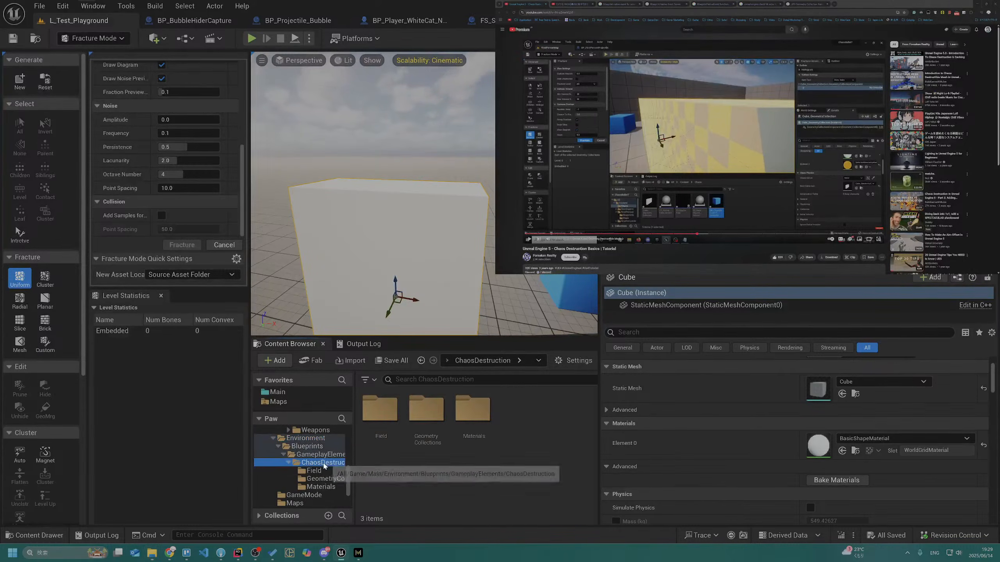
drag(324, 466, 310, 438)
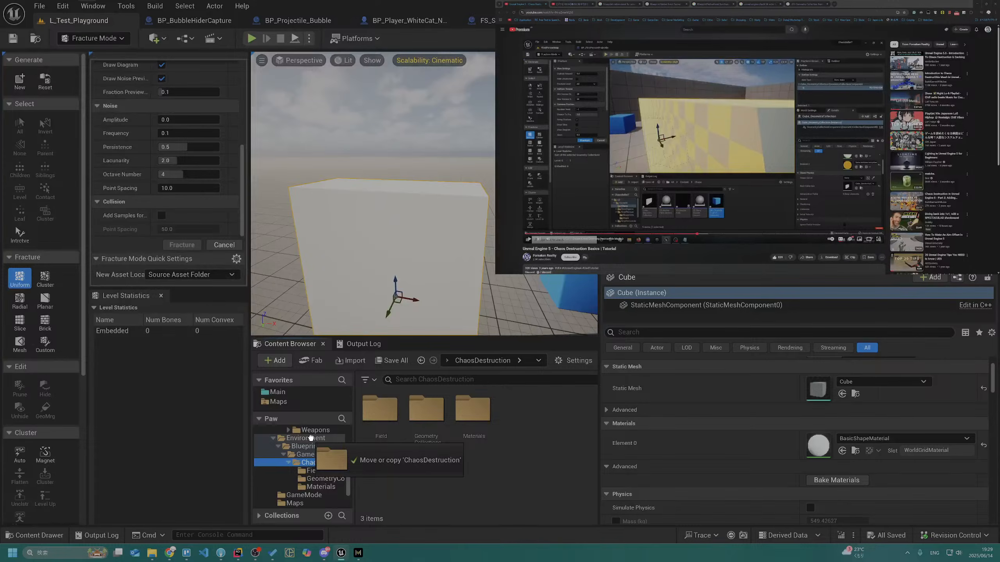
drag(310, 439, 311, 439)
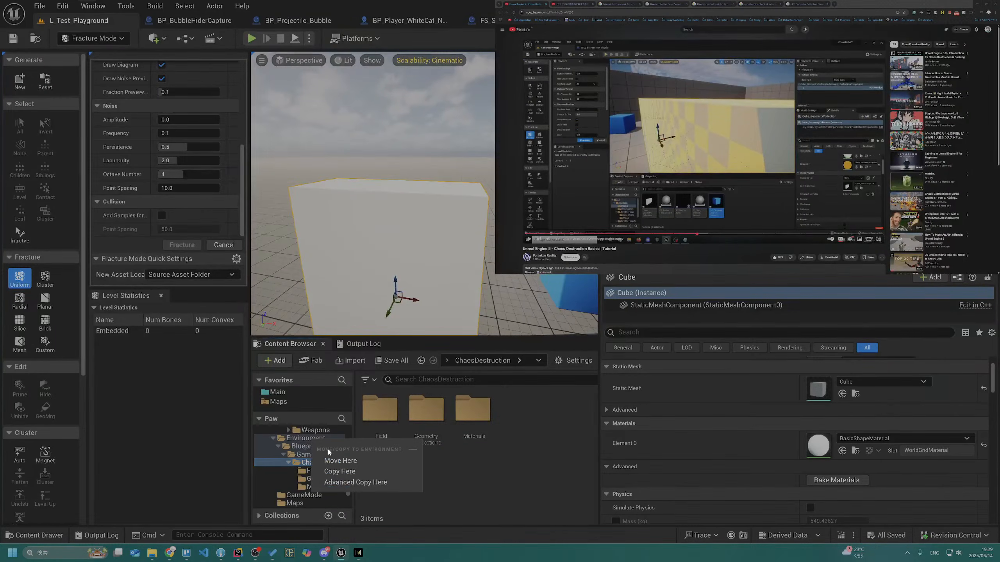
click(338, 461)
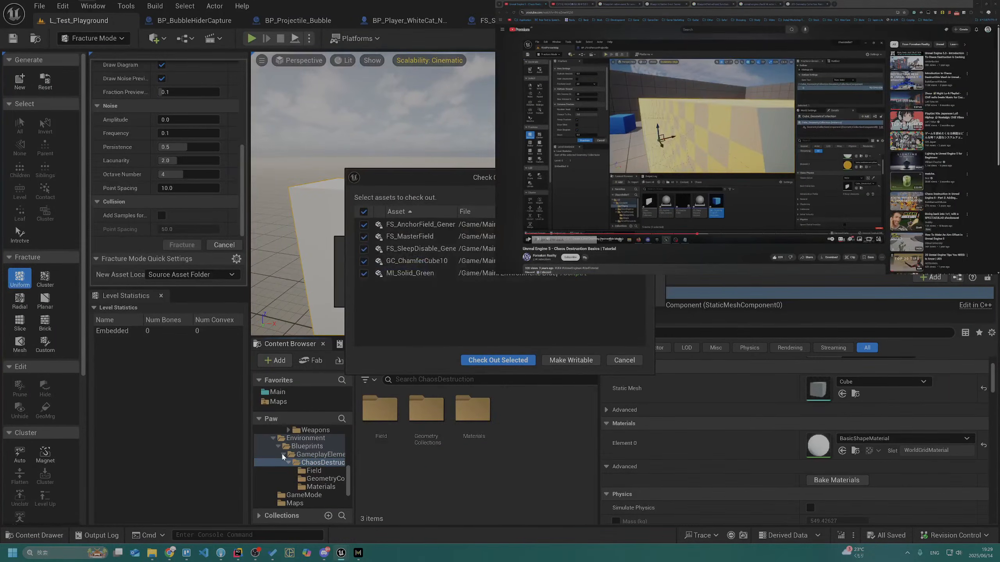
click(491, 361)
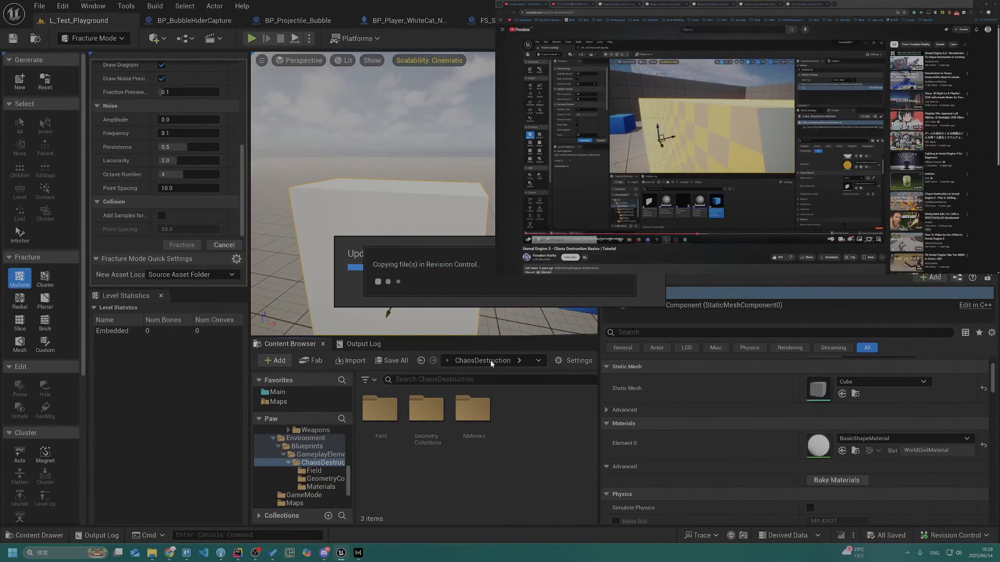
Update the redirector references in the Environment folder, checking out all affected assets, and look into the moved ChaosDestruction folder
click(318, 445)
click(313, 438)
right_click(314, 438)
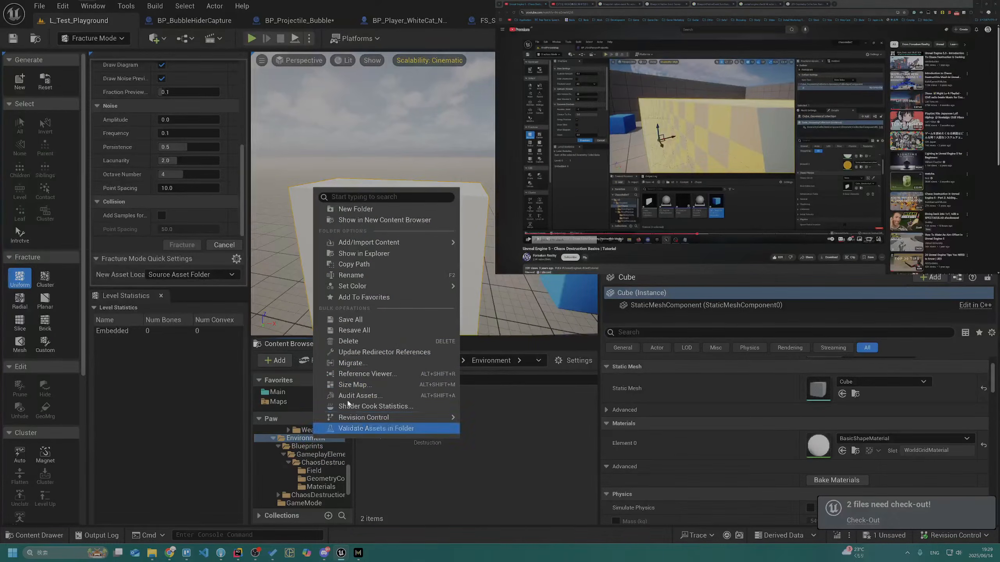
click(381, 359)
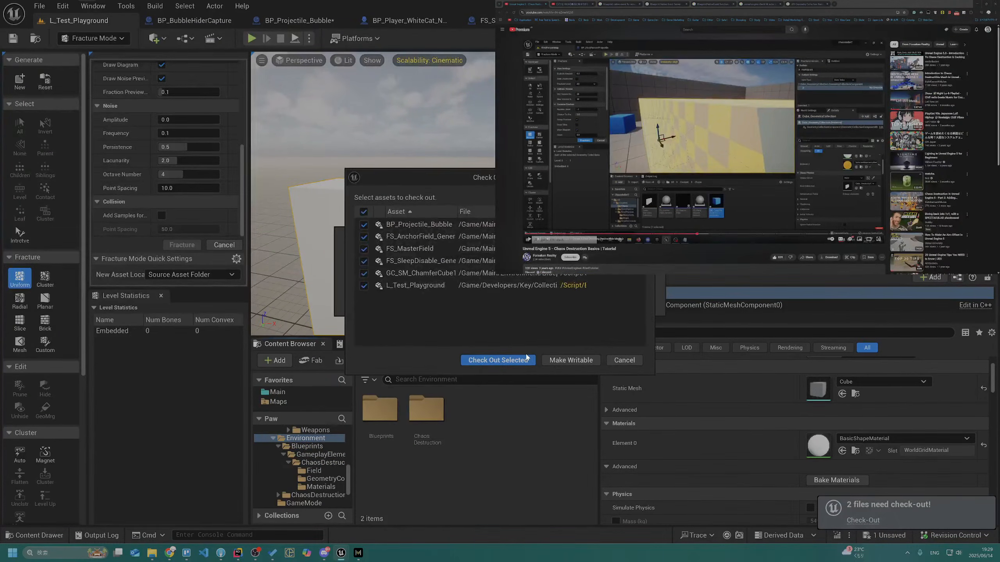
click(522, 361)
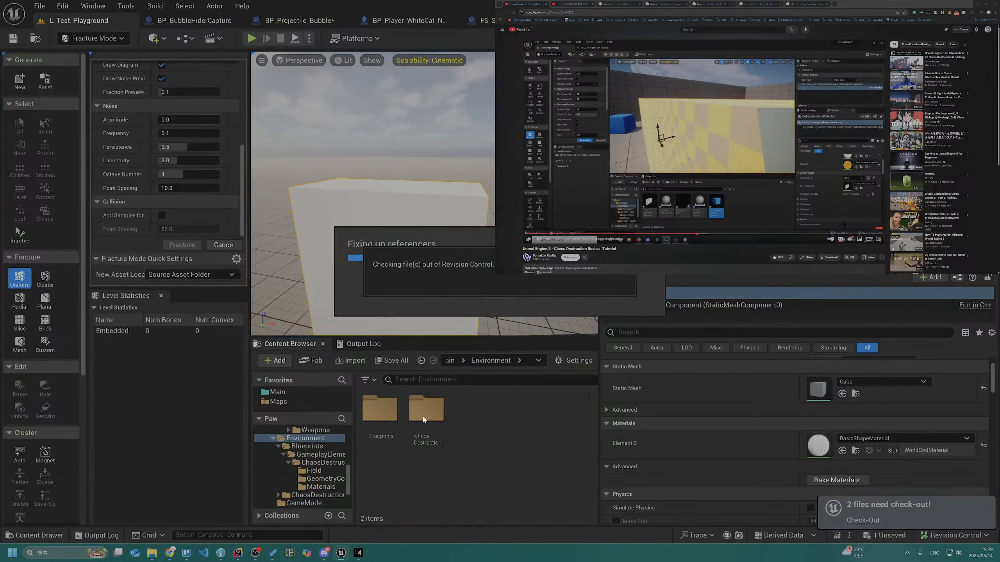
click(426, 419)
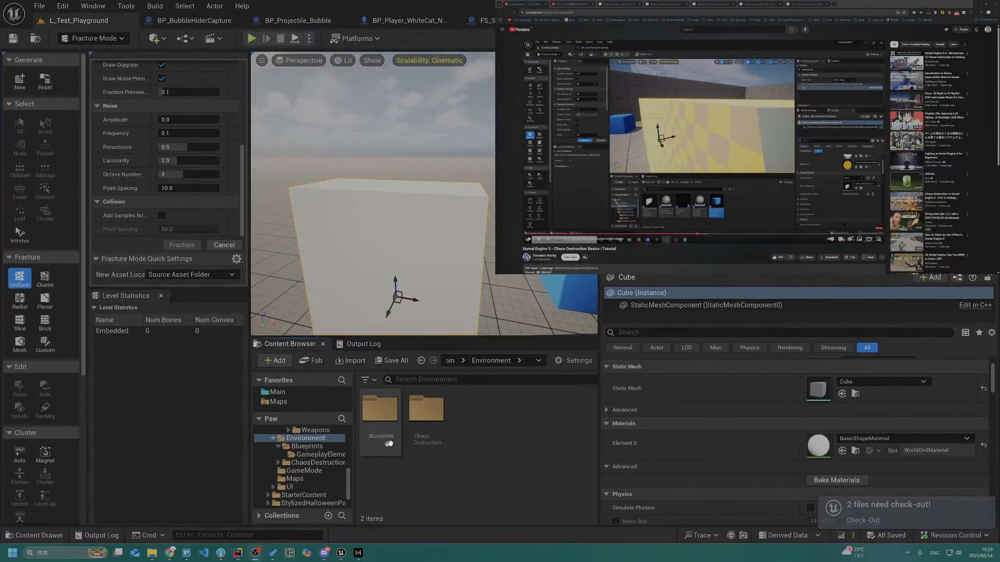
double_click(427, 414)
key(alt+Left)
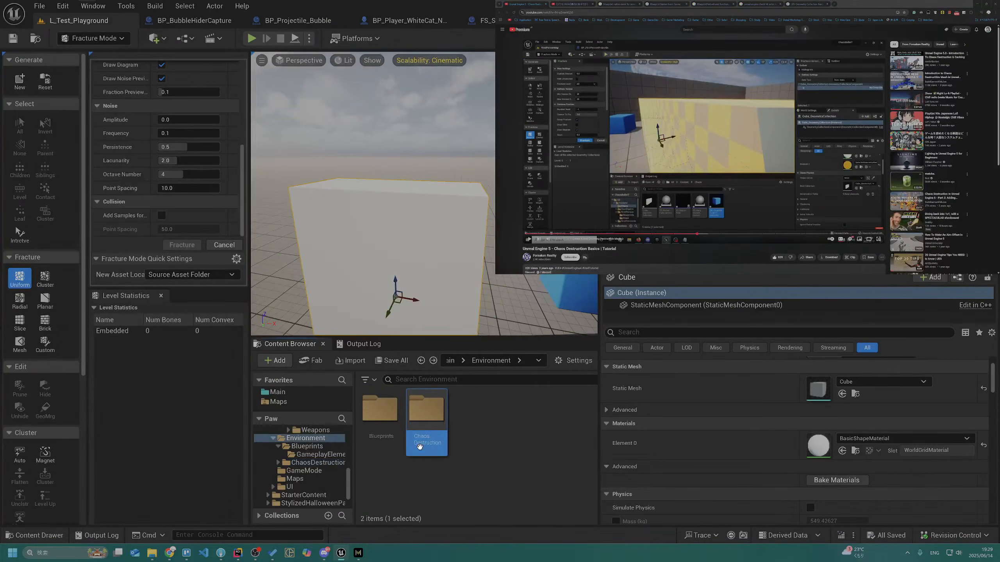
Submit the folder move to revision control with the changelist description "Move chaos destruction folder"
click(956, 537)
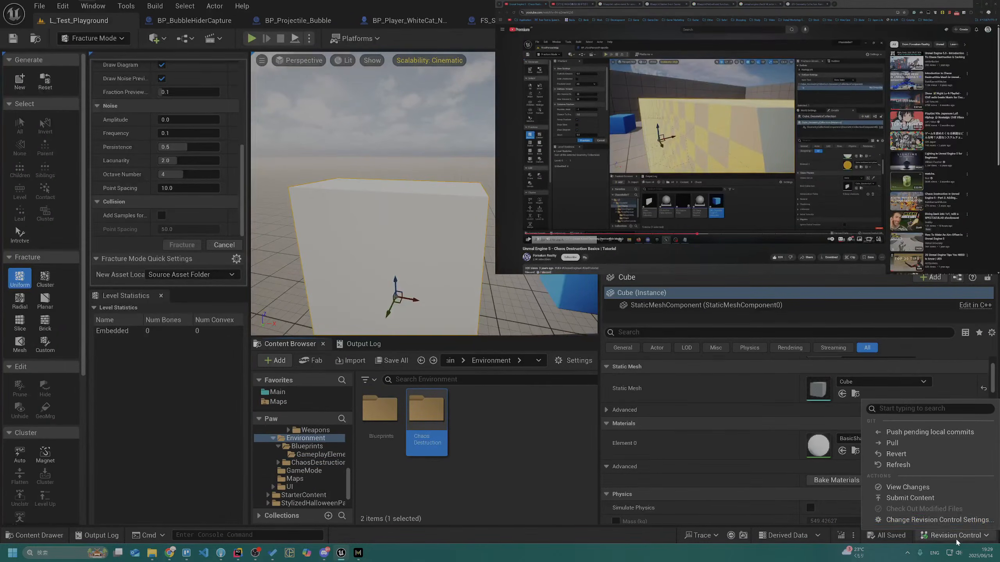
click(915, 498)
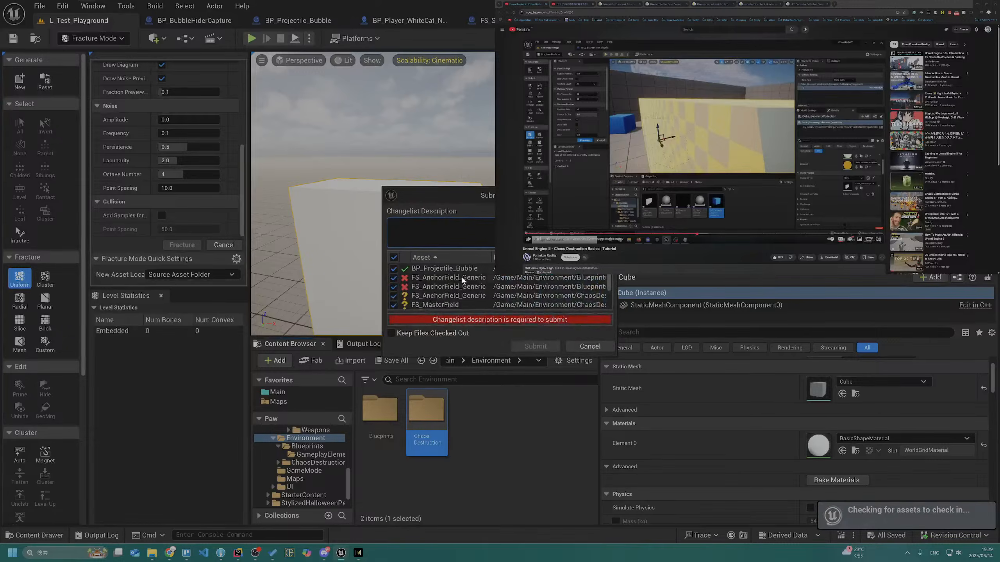
text(Mo)
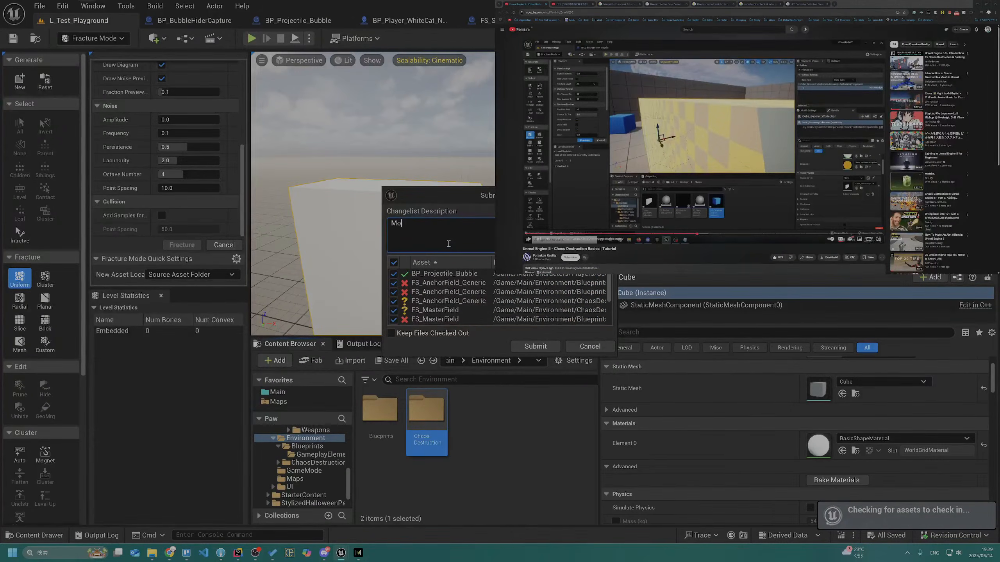
text(vd chaos destruction folder)
click(519, 348)
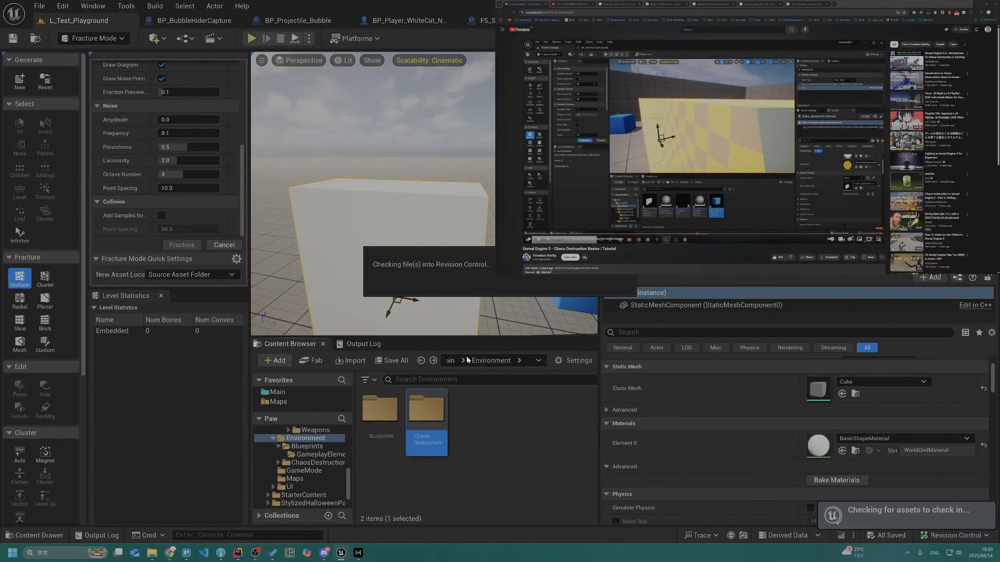
Switch to Fork and stage PawProjectile_Bubble.cpp and PawProjectile_Bubble.h from the Source folder
key(alt+Tab)
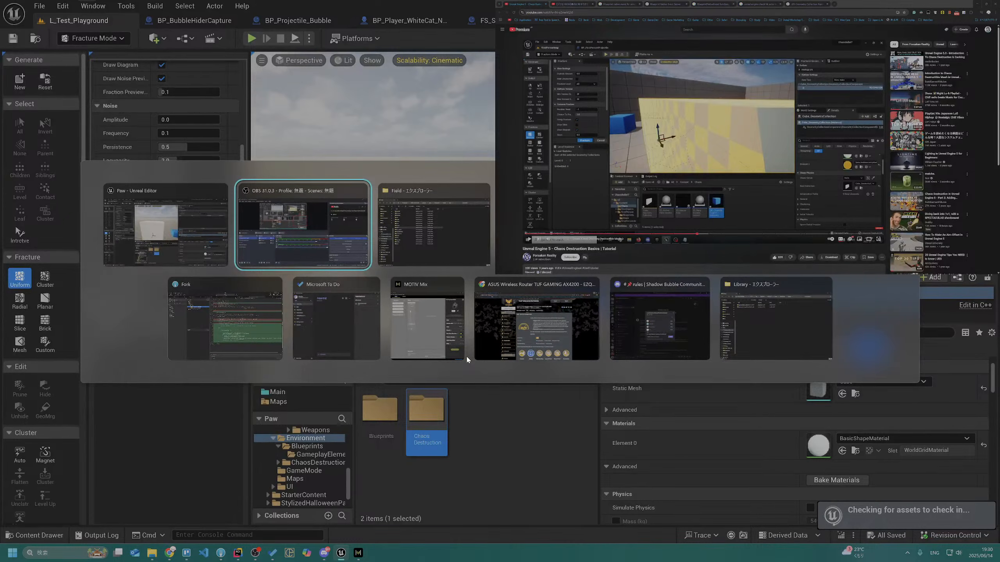
click(255, 328)
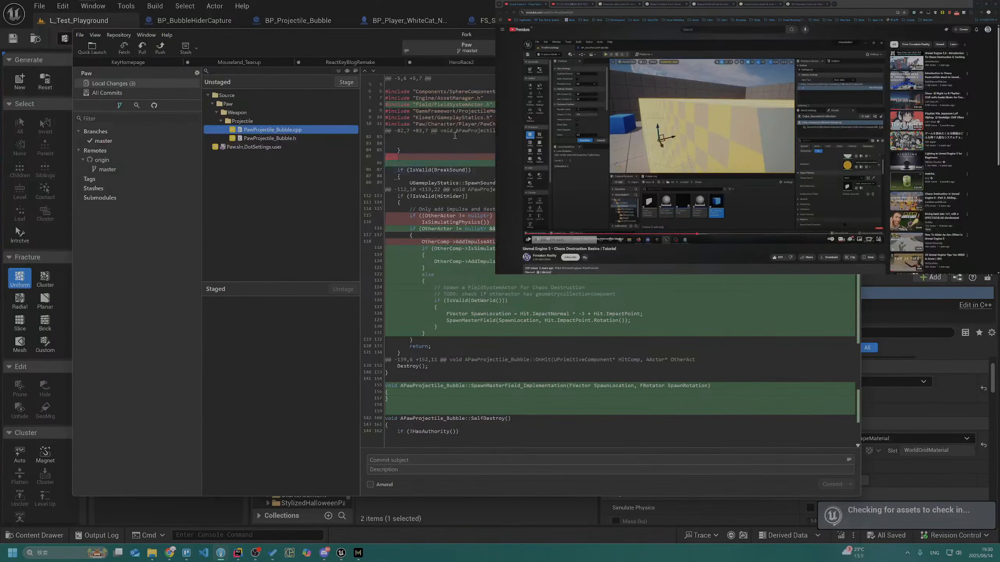
click(816, 35)
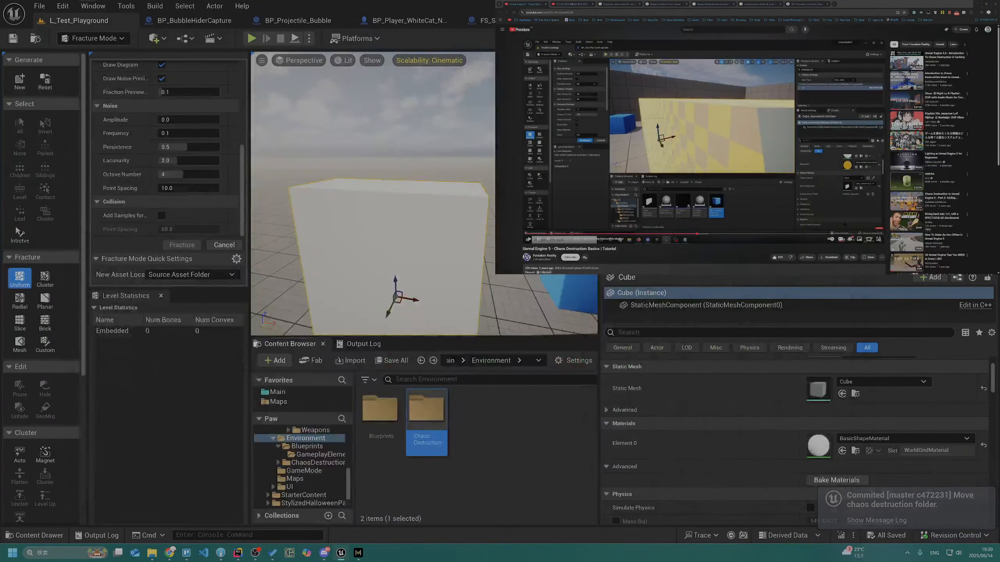
click(220, 554)
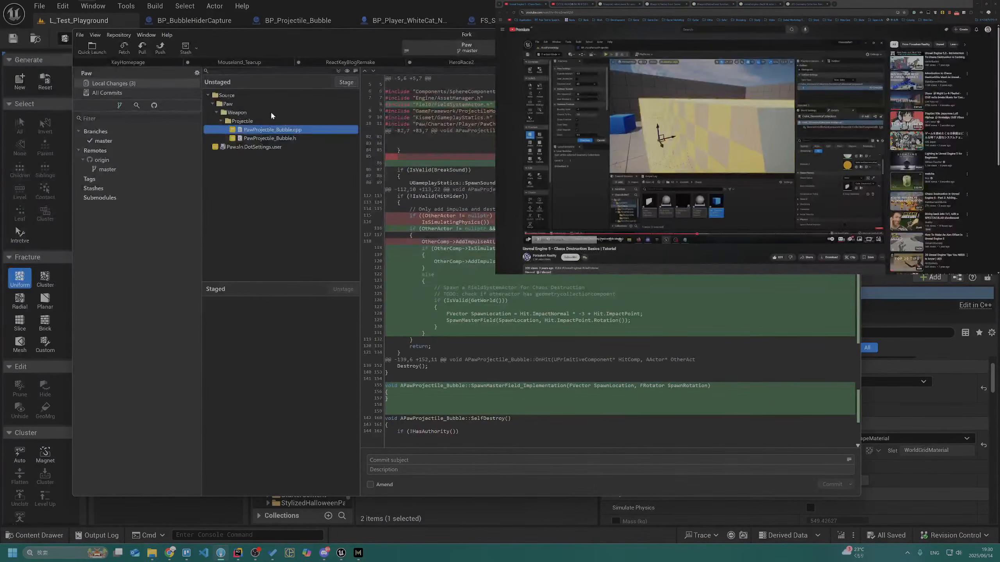
key(Down)
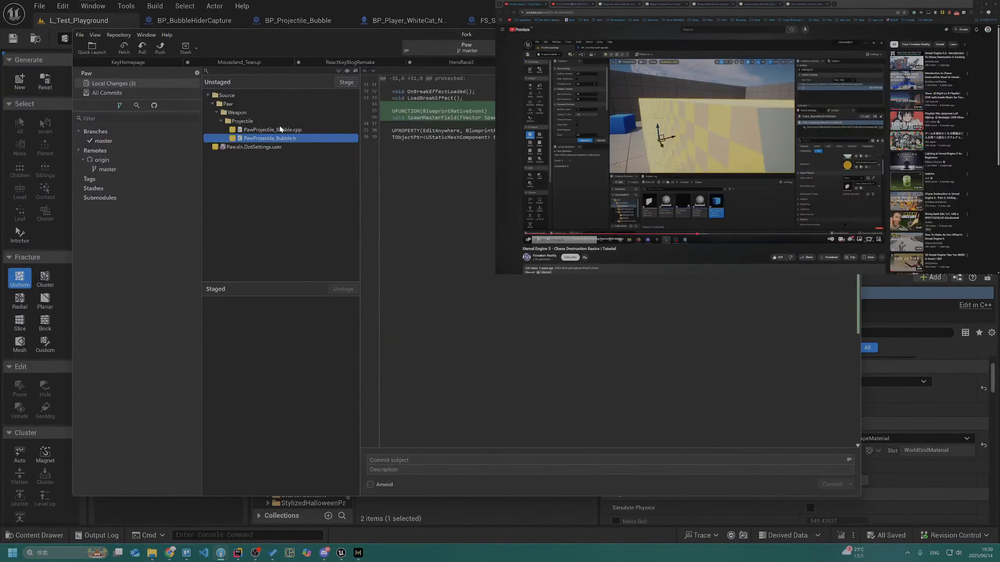
key(Up)
key(Up)
key(Return)
Commit and push the staged files with the subject "Projectile hit create master field", and view the newest commit in the history
click(452, 463)
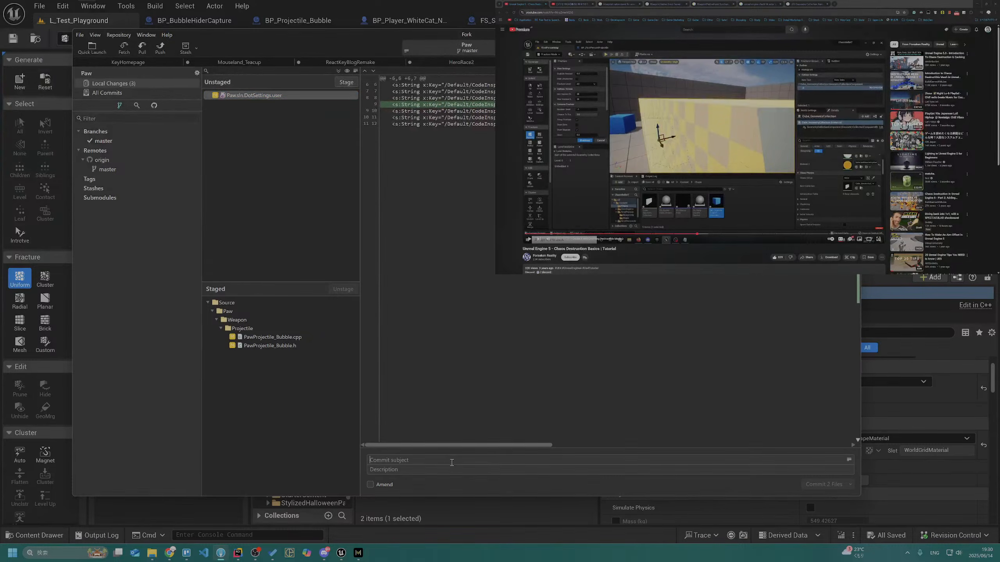
text(Projectile hit create master field)
key(ctrl+shift+Return)
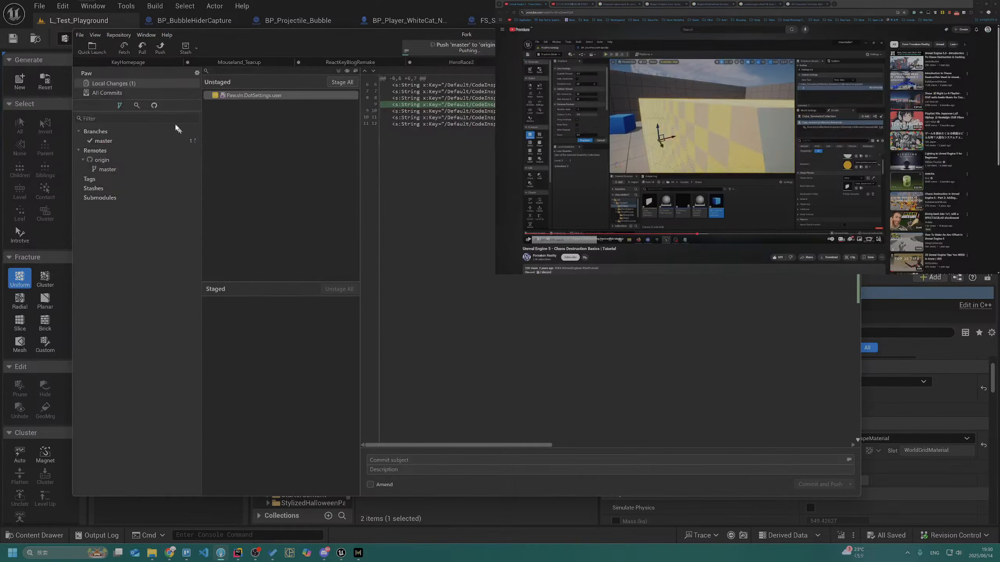
click(149, 93)
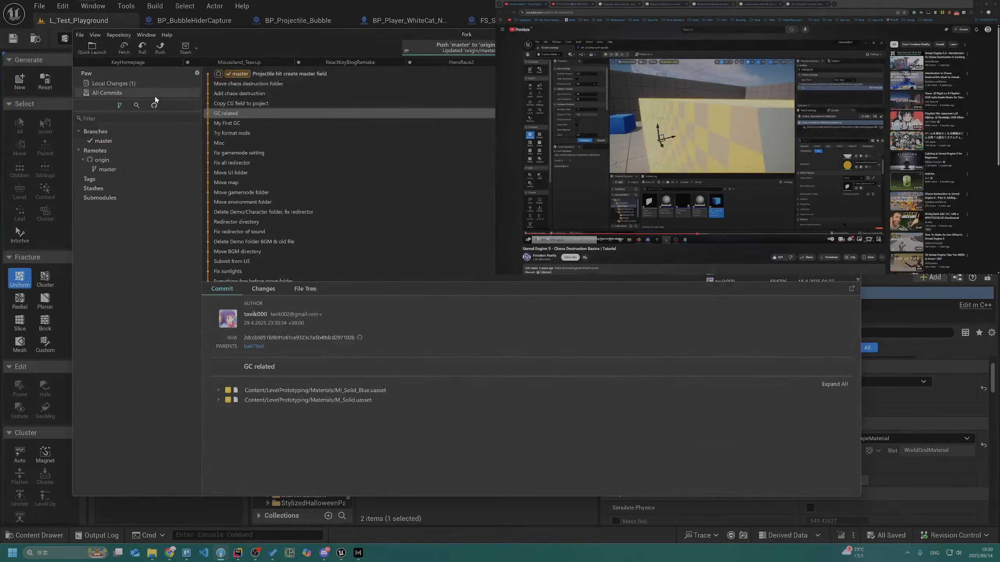
click(307, 74)
Return to the Unreal Editor and open the moved ChaosDestruction folder under Environment
click(474, 2)
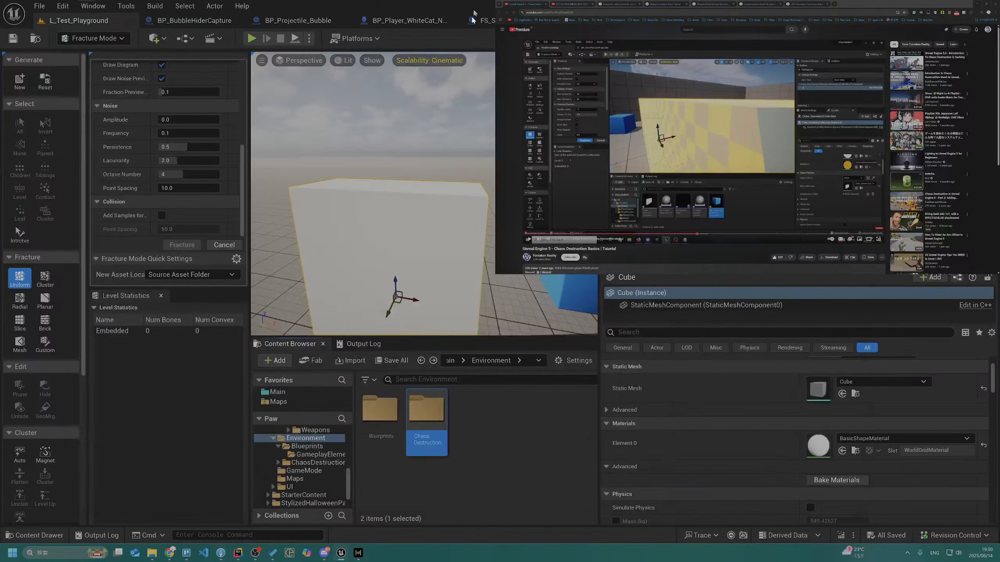
click(404, 465)
click(317, 448)
click(321, 455)
click(317, 463)
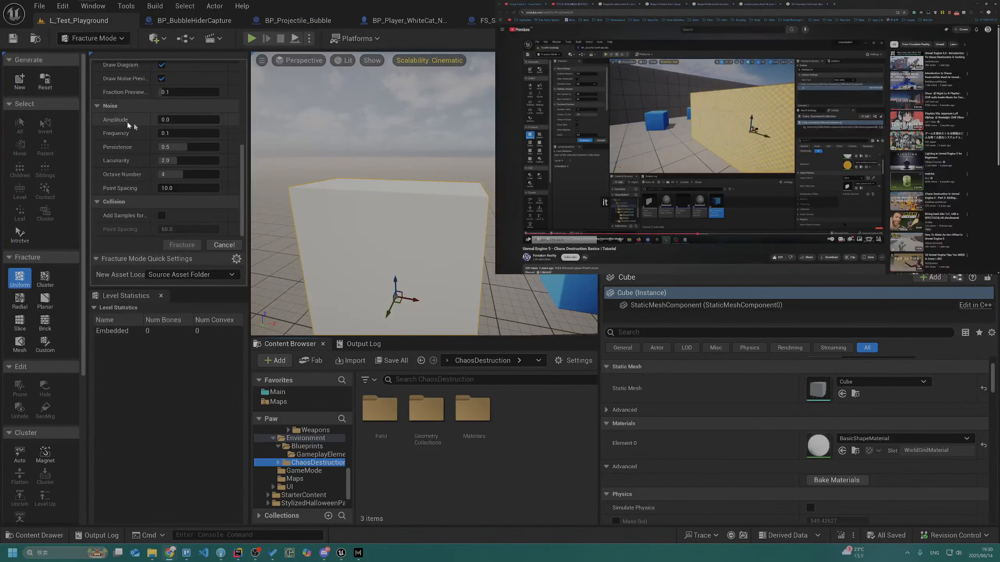
click(19, 84)
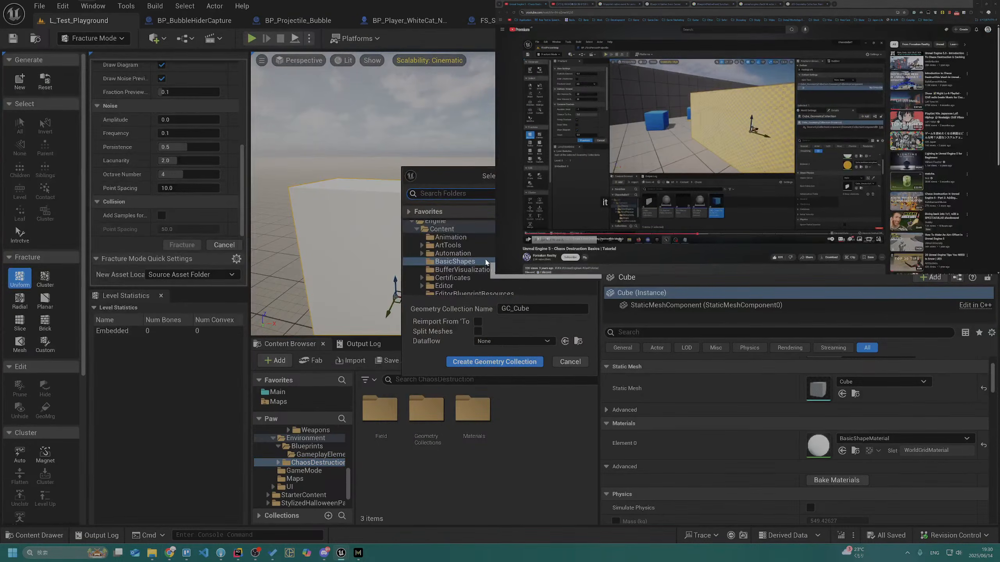
scroll(482, 255, up, 10)
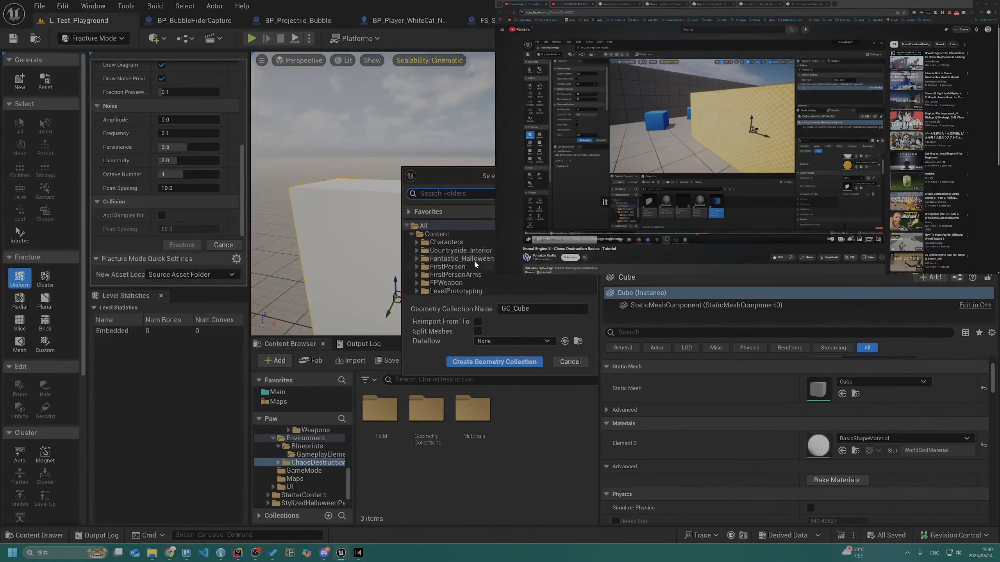
click(570, 362)
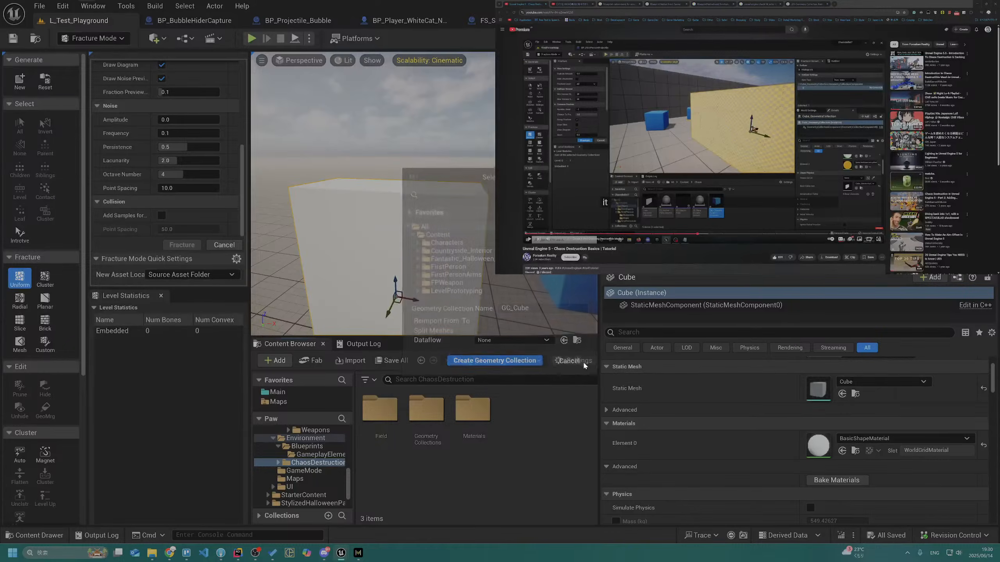
Collapse the expanded Content folder tree in the Content Browser
click(562, 360)
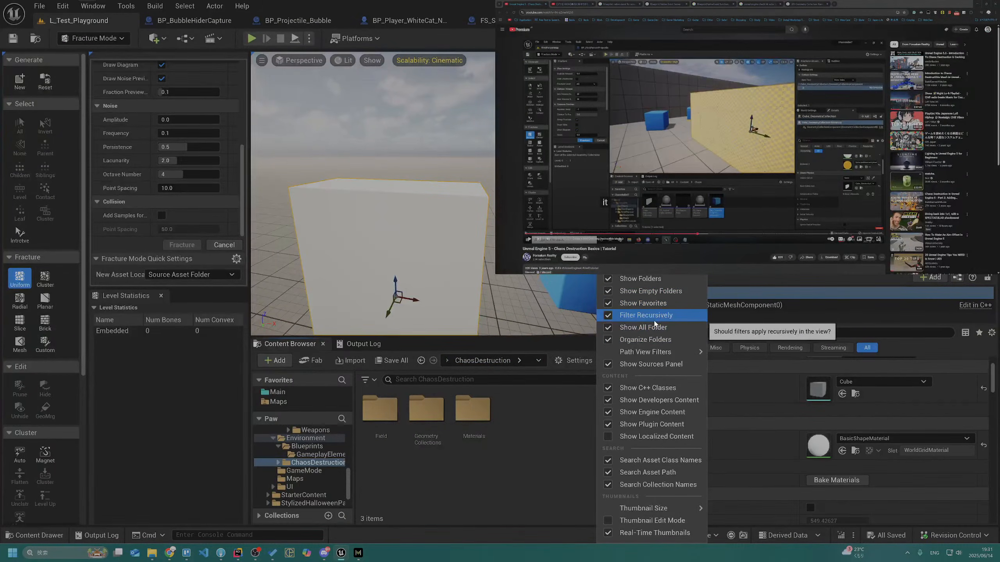
click(479, 479)
scroll(319, 451, up, 8)
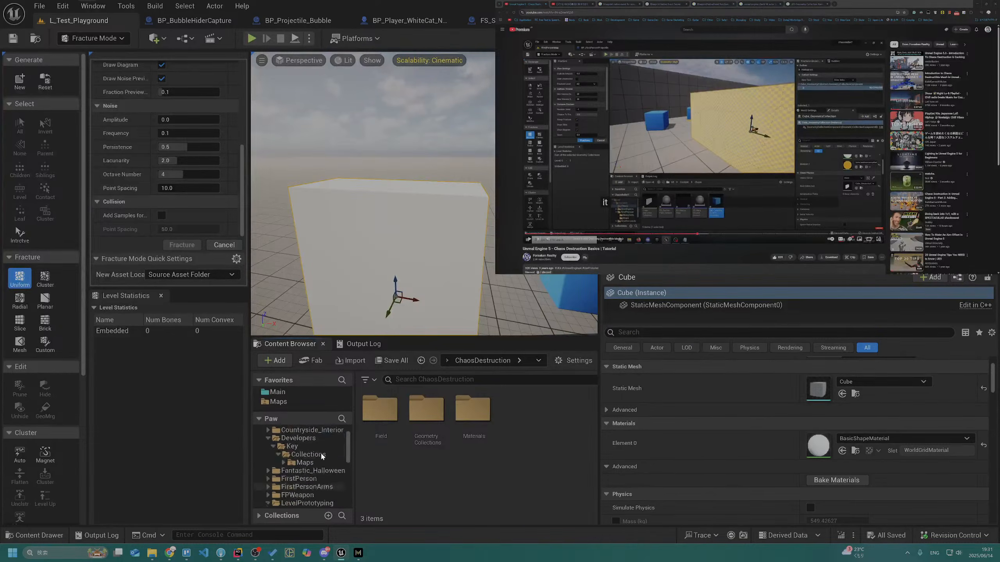
click(263, 440)
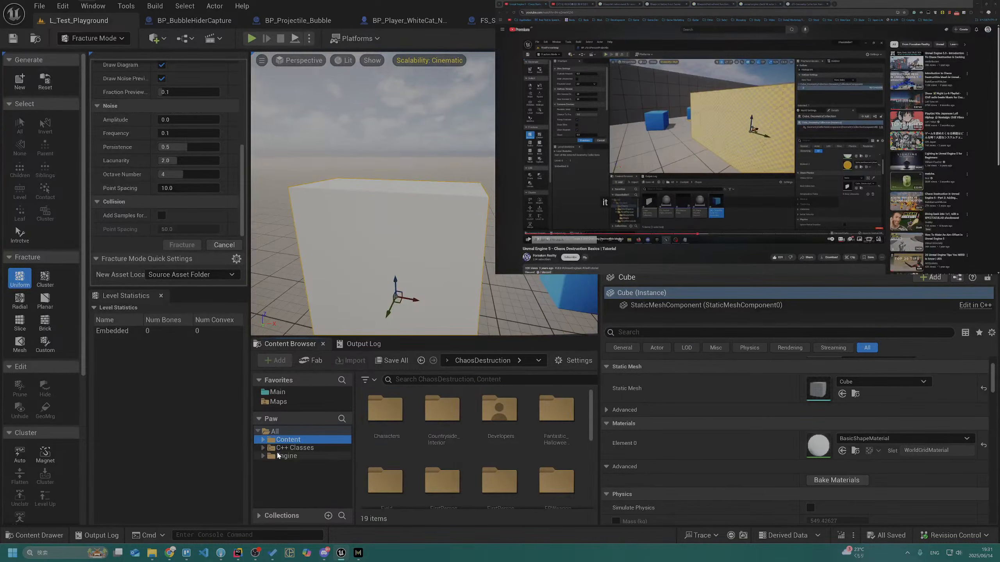
Create a geometry collection named GC_WallExample from the wall cube in Environment's ChaosDestruction/GeometryCollections folder
click(13, 72)
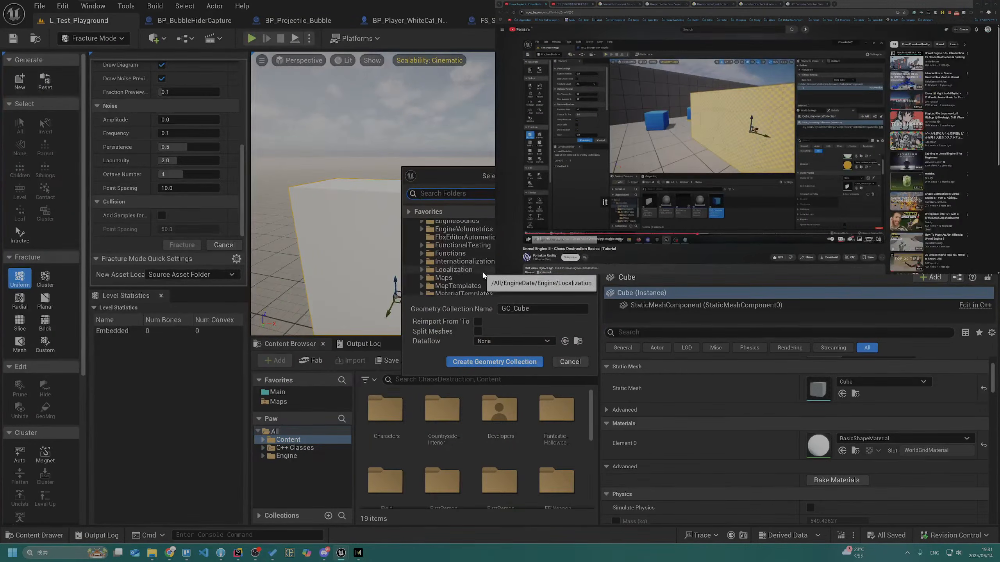
scroll(482, 277, down, 5)
scroll(481, 274, up, 10)
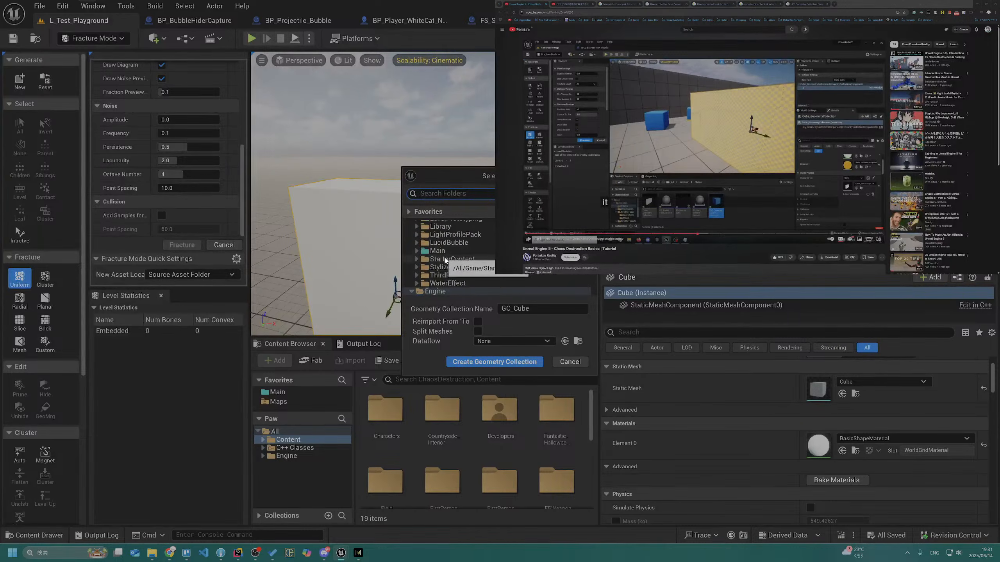
scroll(459, 263, up, 5)
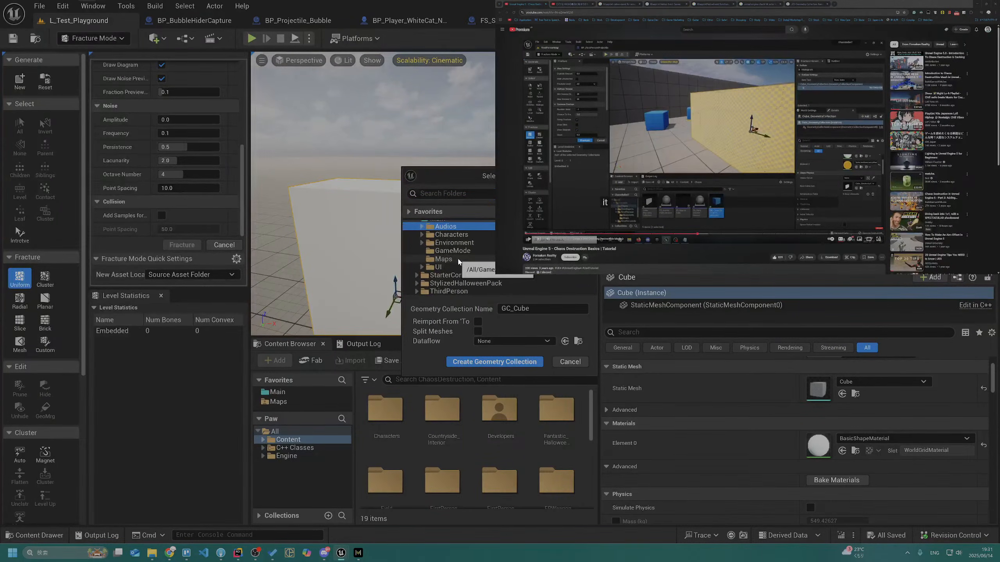
click(460, 275)
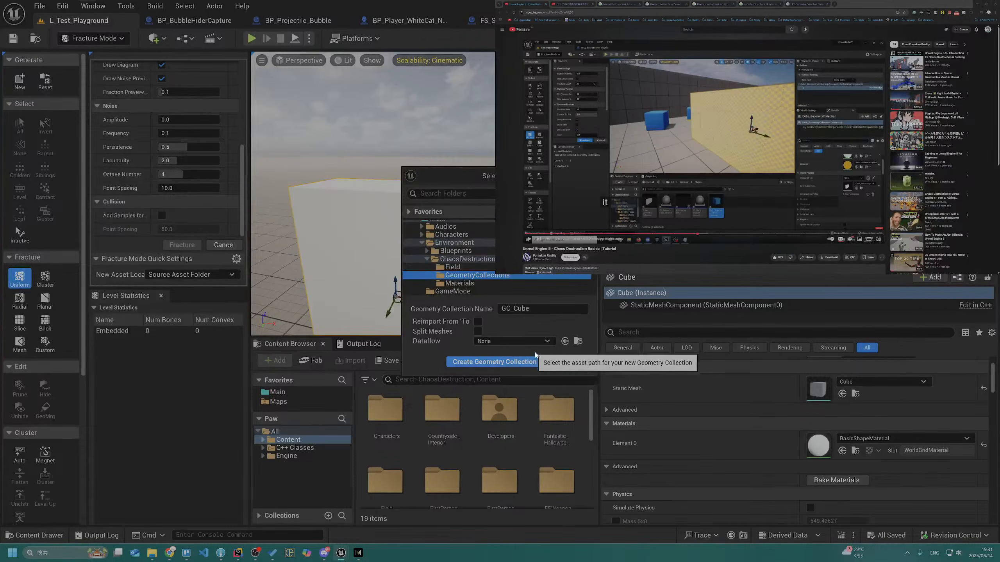
click(545, 312)
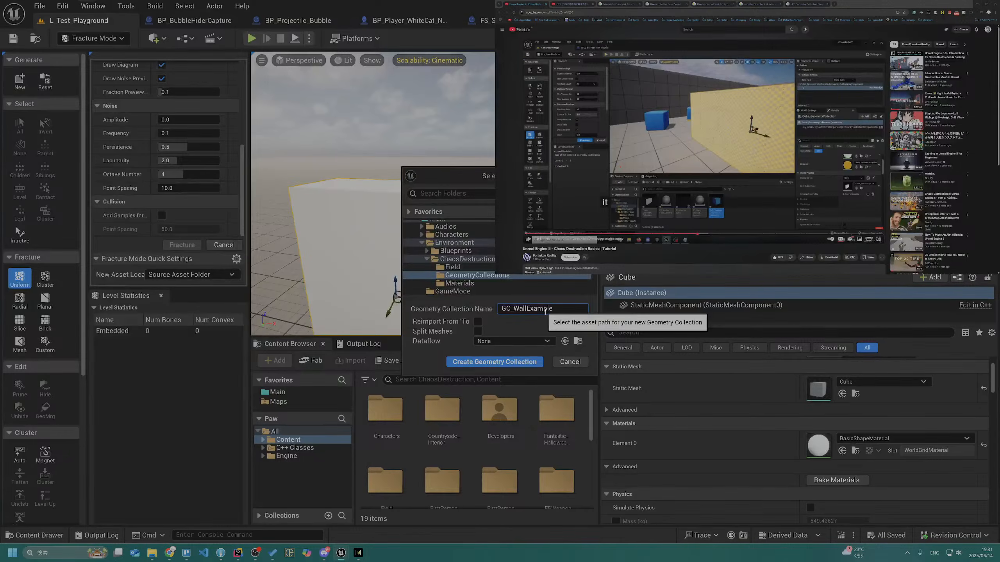
click(490, 362)
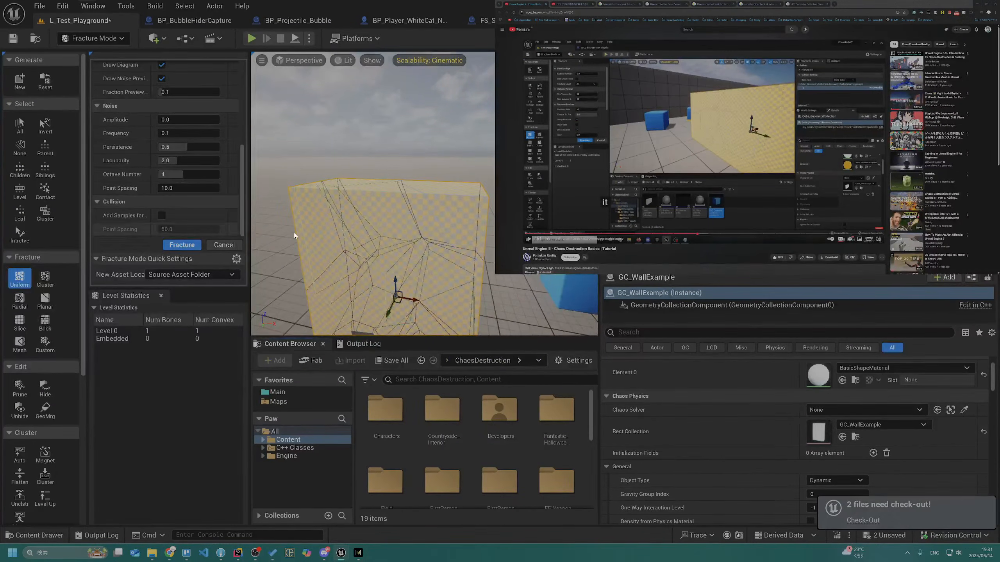
Fracture the wall with Uniform Voronoi, using 20 minimum and 20 maximum sites
scroll(166, 159, up, 10)
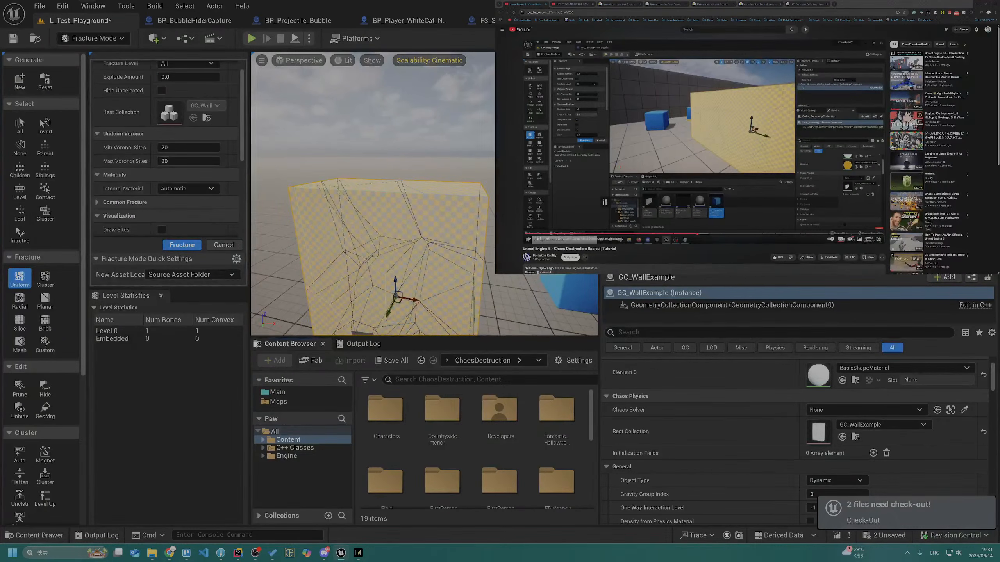
scroll(260, 178, up, 4)
scroll(223, 185, up, 1)
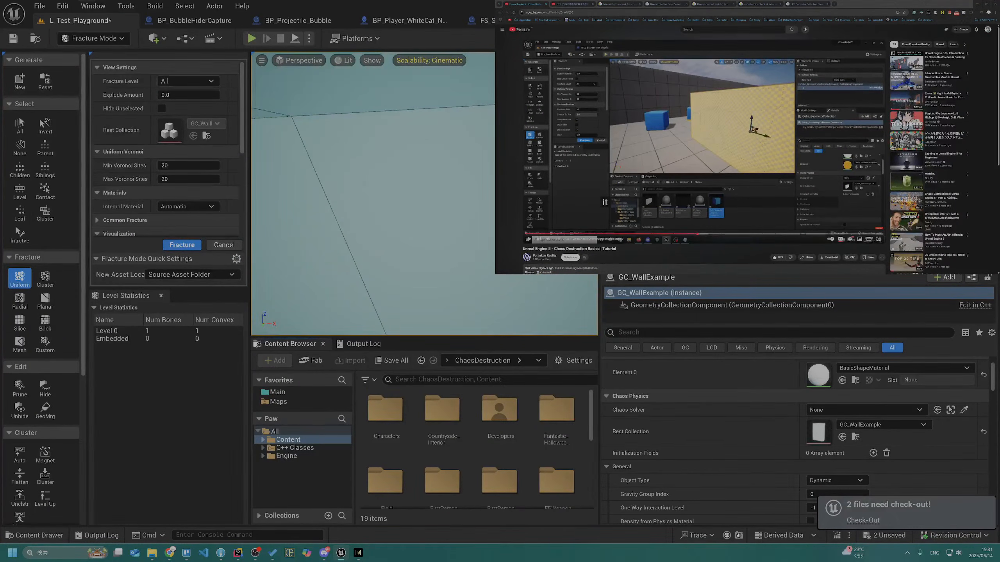
click(878, 239)
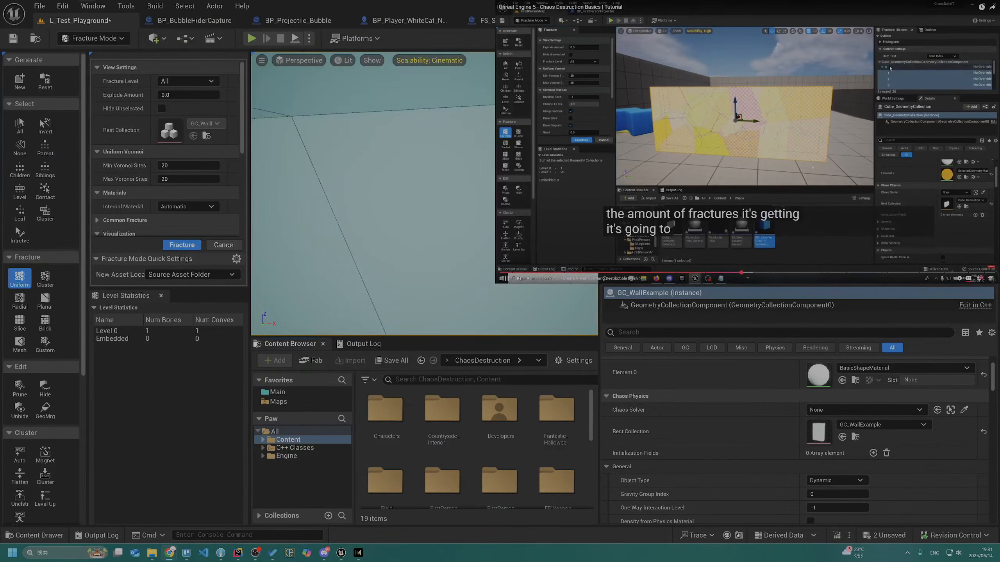
click(182, 245)
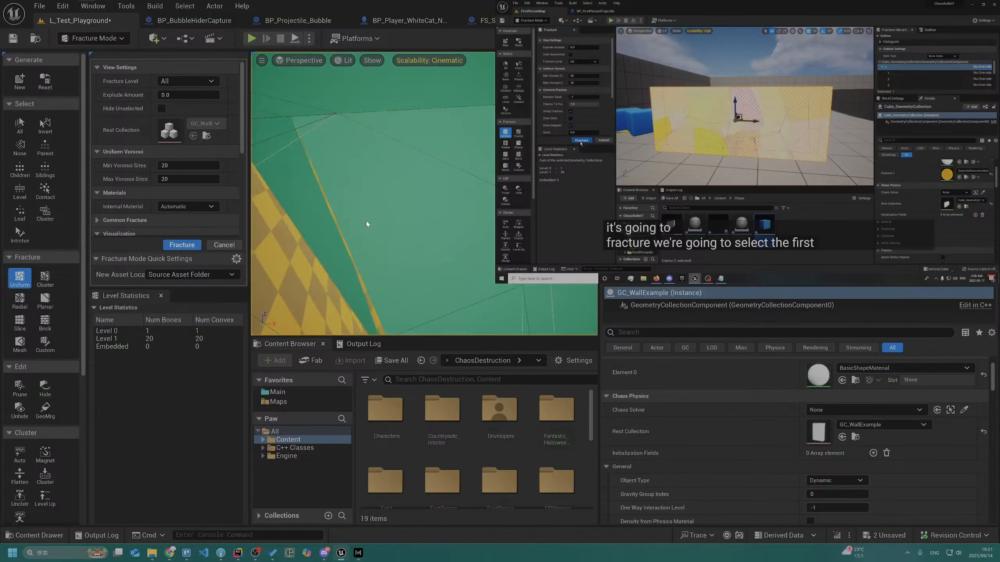
Repeat the uniform fracture on the wall's pieces, pausing the tutorial video as needed, until the collection reaches Level 4
key(s)
right_drag(409, 197, 422, 199)
key(w)
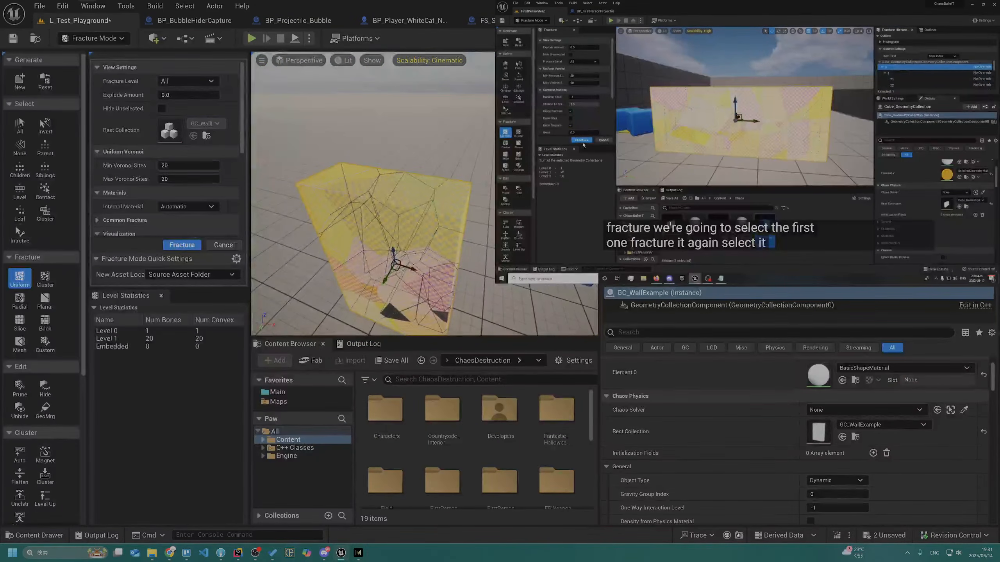
click(583, 143)
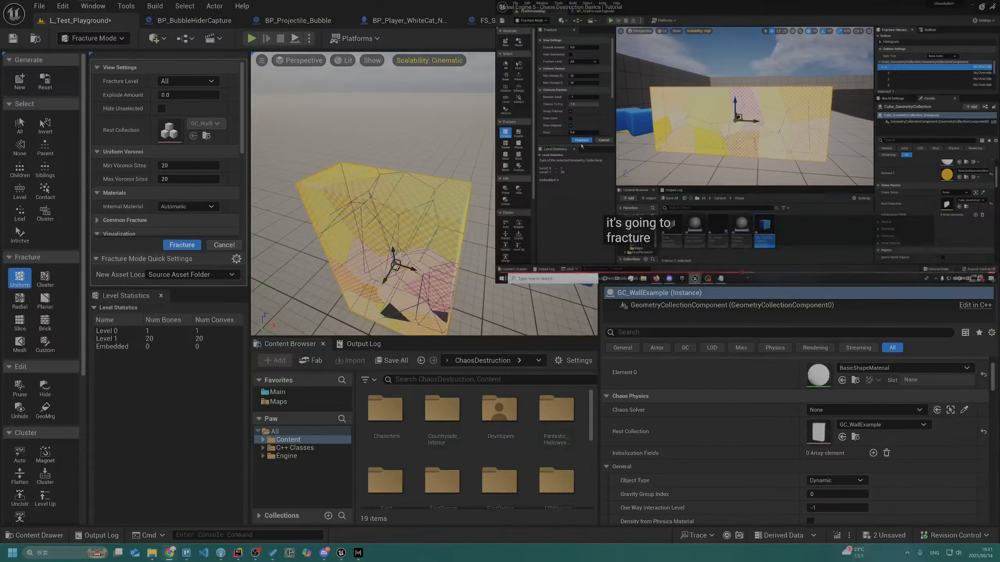
click(173, 245)
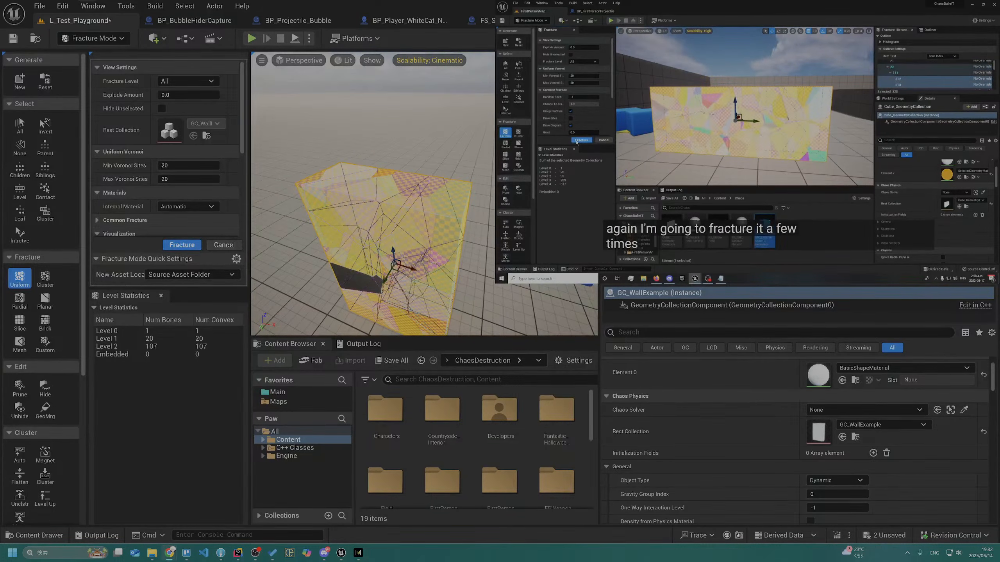
click(884, 112)
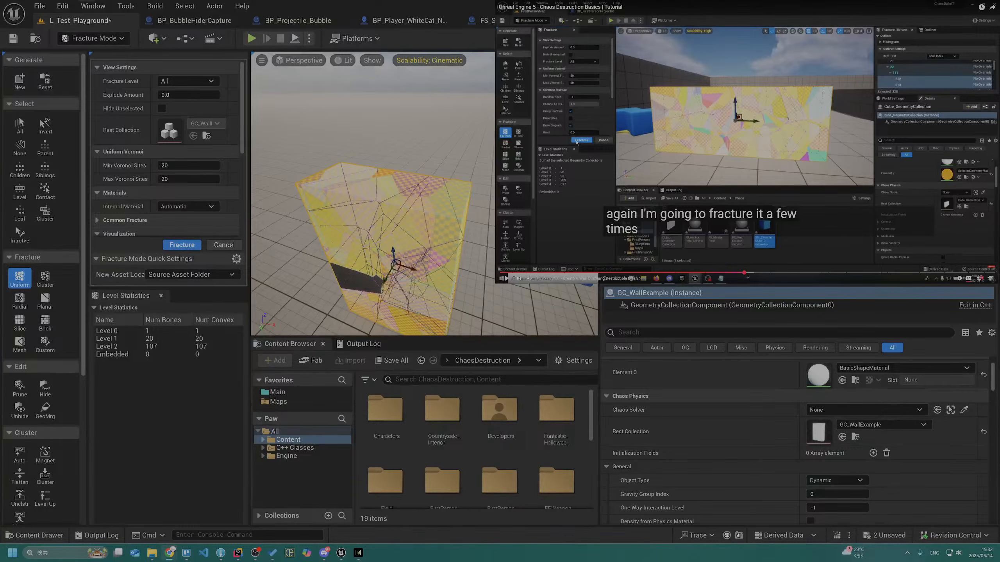
click(346, 249)
click(182, 245)
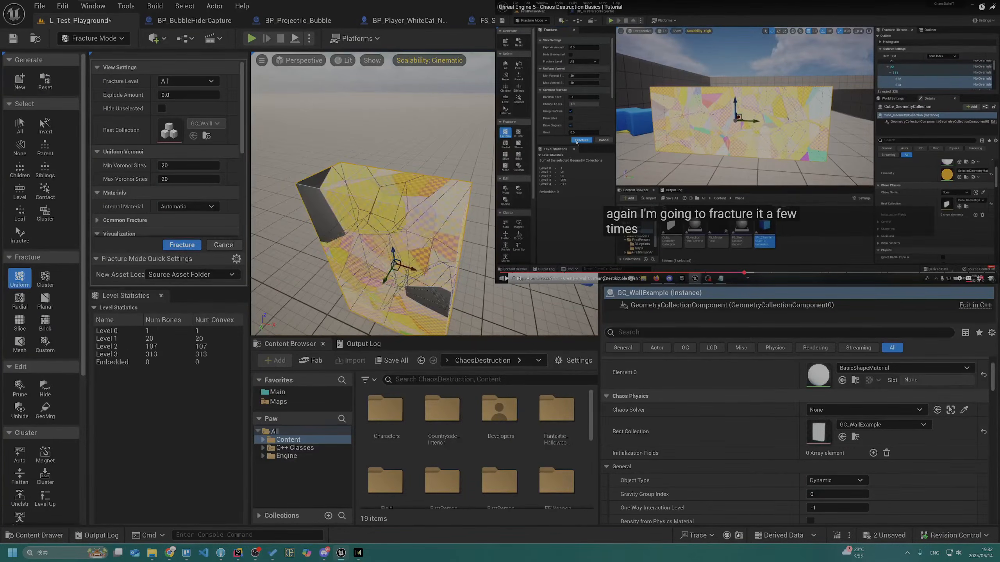
click(184, 246)
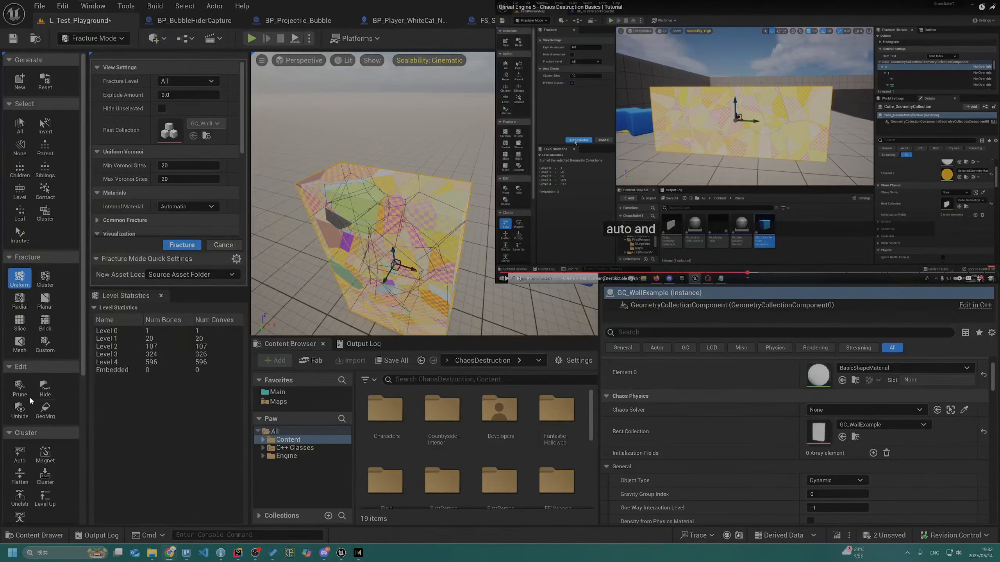
Activate the Auto cluster tool for the fractured wall, and save the level by checking out L_Test_Playground
click(19, 454)
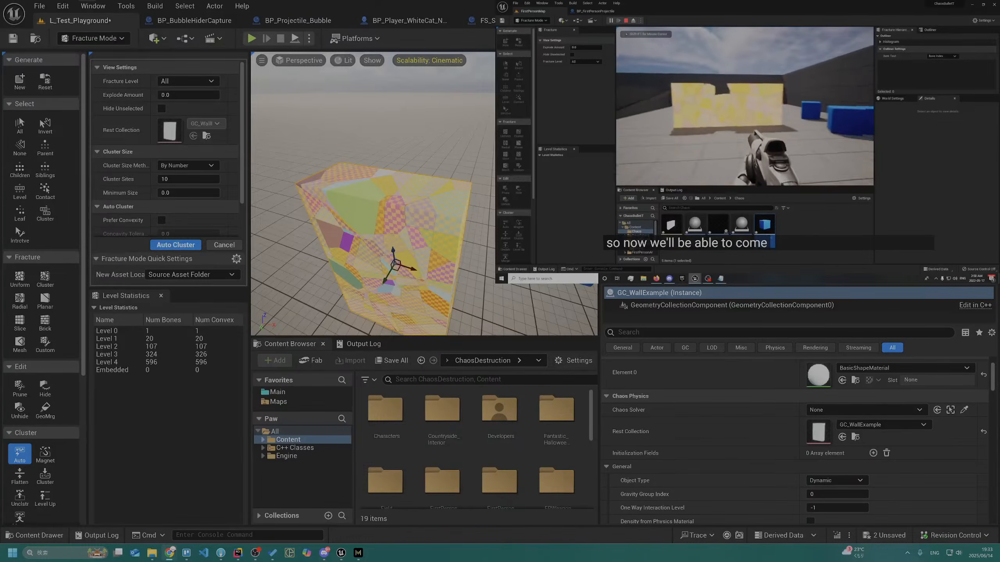
click(566, 228)
right_drag(430, 297, 340, 205)
key(s)
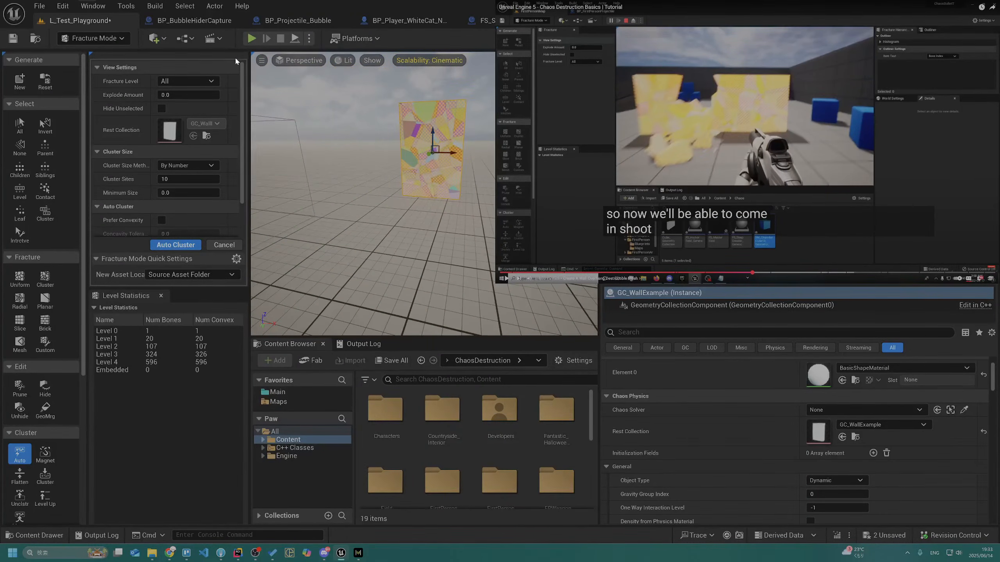
key(ctrl+s)
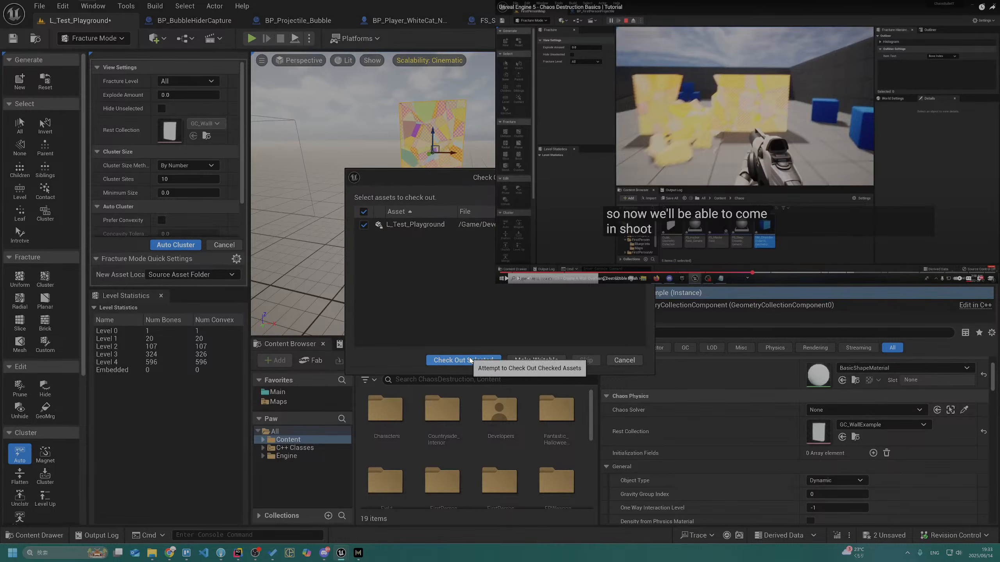
click(468, 357)
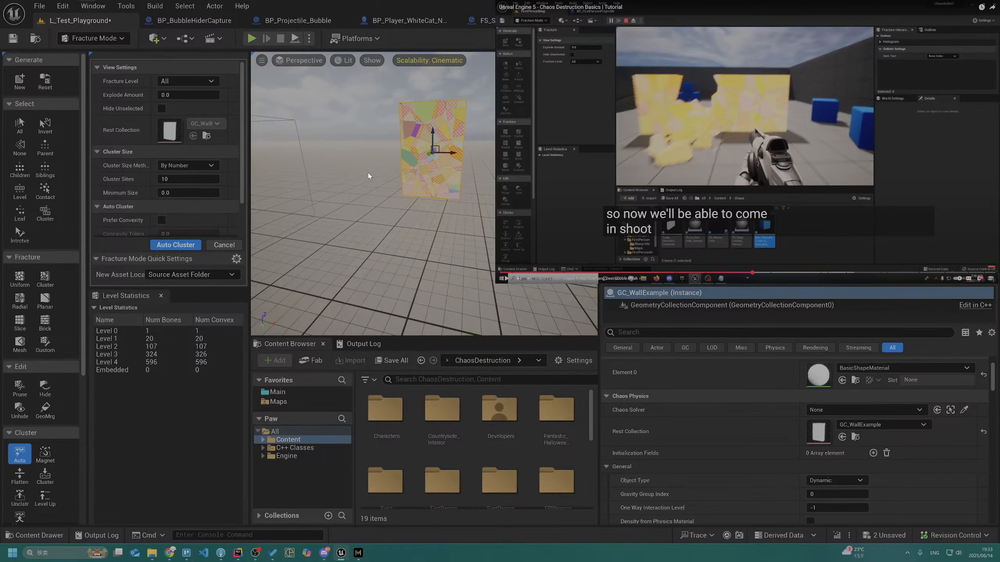
Play-test the level by walking up to the fractured wall and shooting it with projectiles, and end the session
click(255, 38)
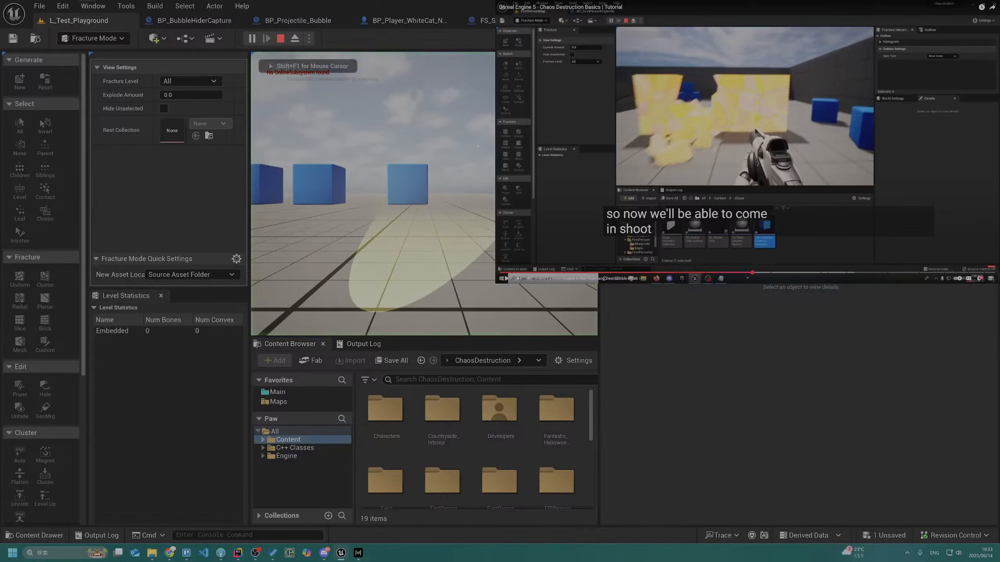
key(w)
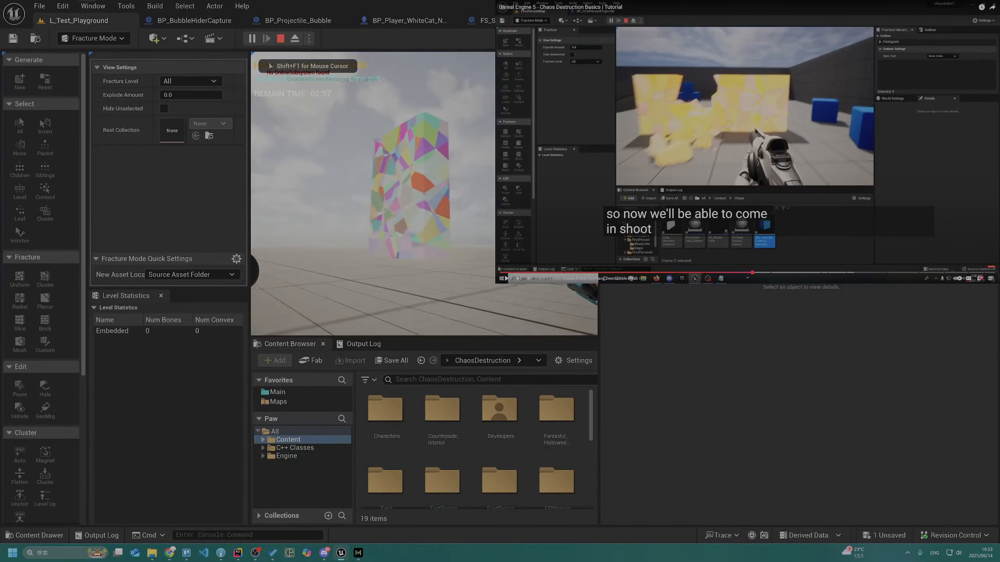
key(w)
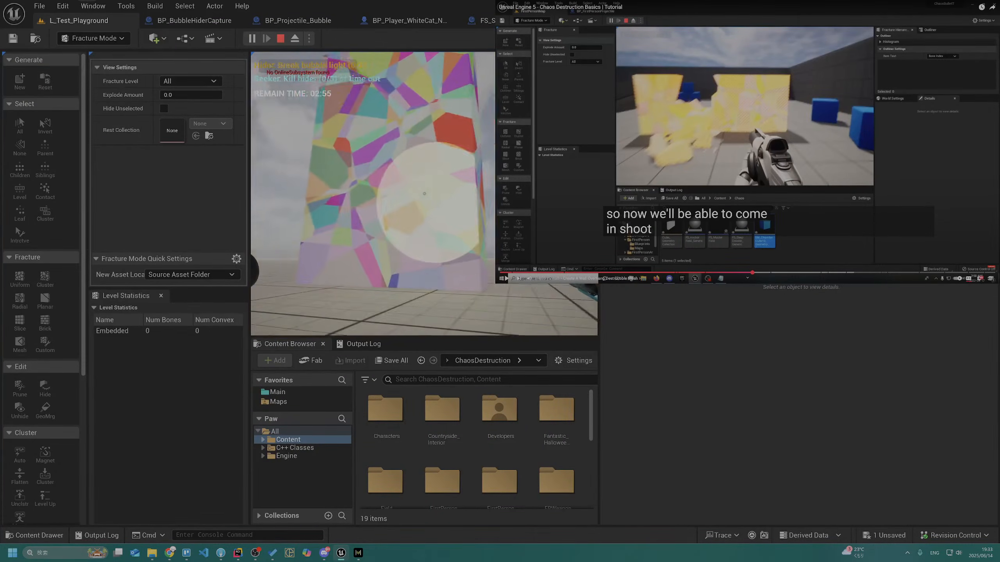
click(424, 193)
key(s)
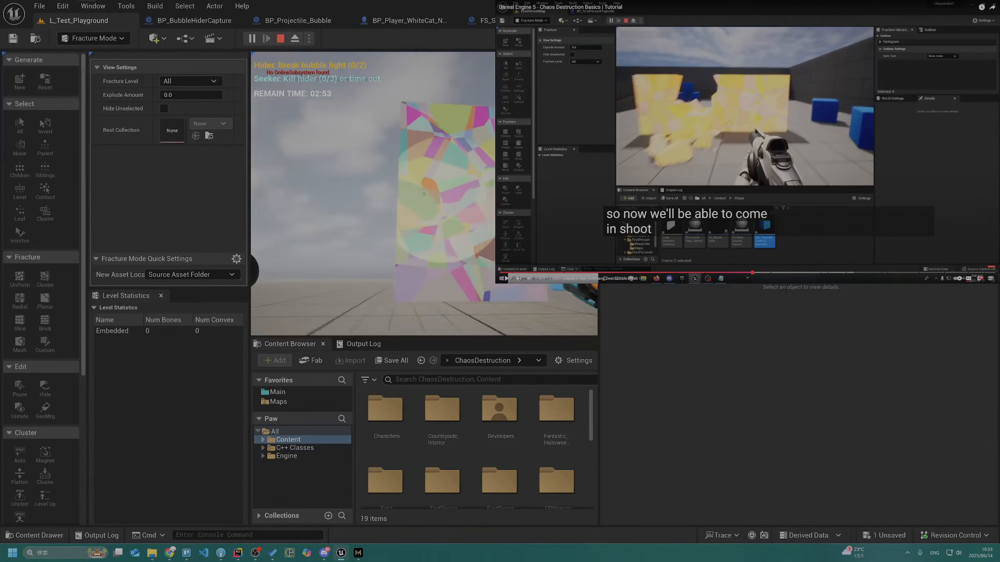
click(425, 193)
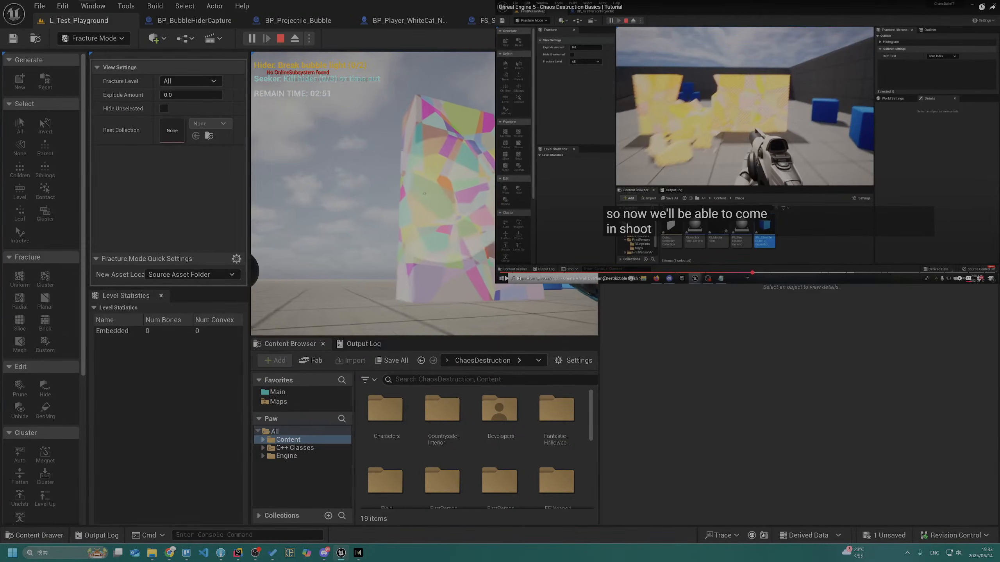
key(Escape)
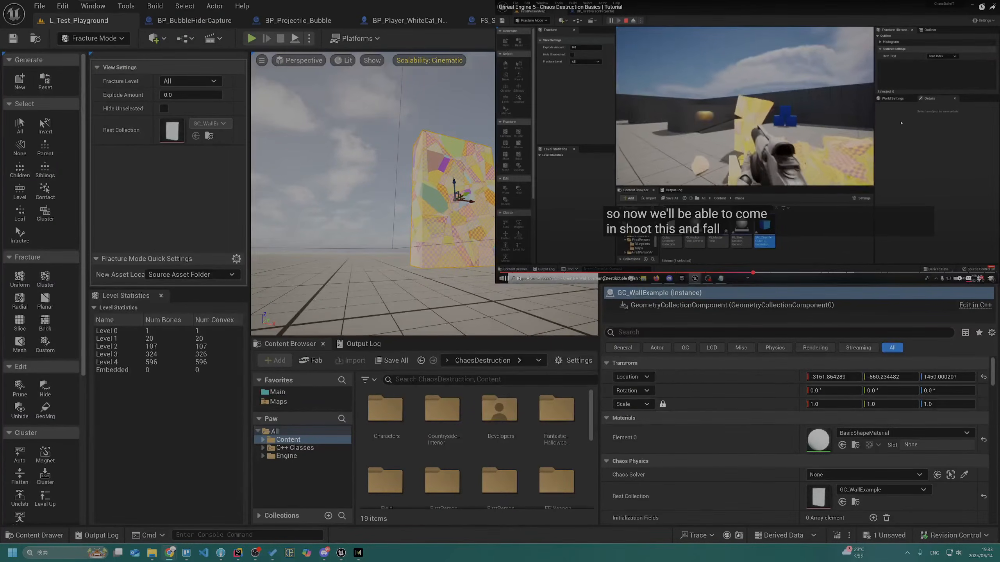
Run the level again, shoot the wall while approaching it to check how it breaks apart, and stop playing
right_drag(425, 189, 445, 203)
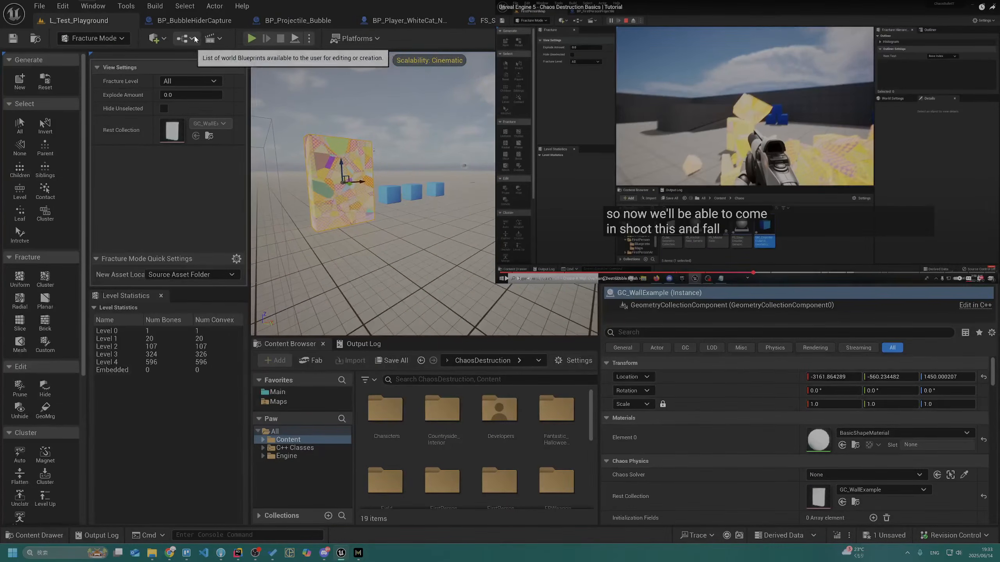
click(254, 38)
key(w)
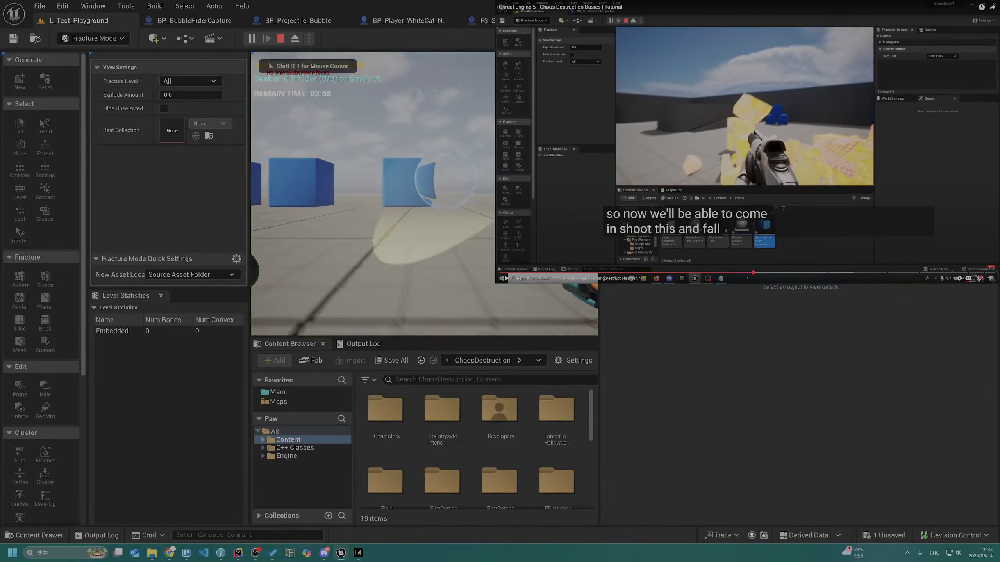
key(w)
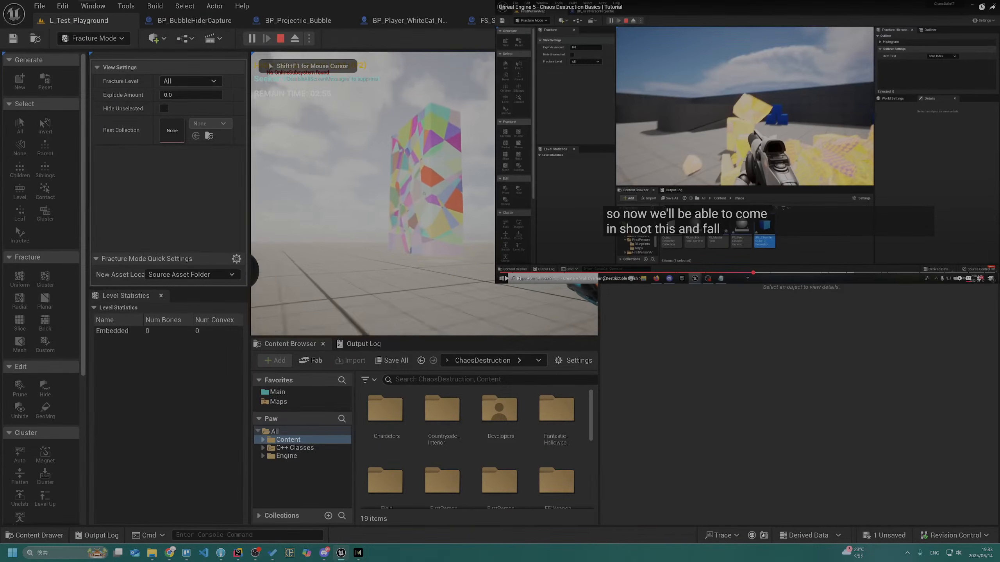
click(424, 193)
key(w)
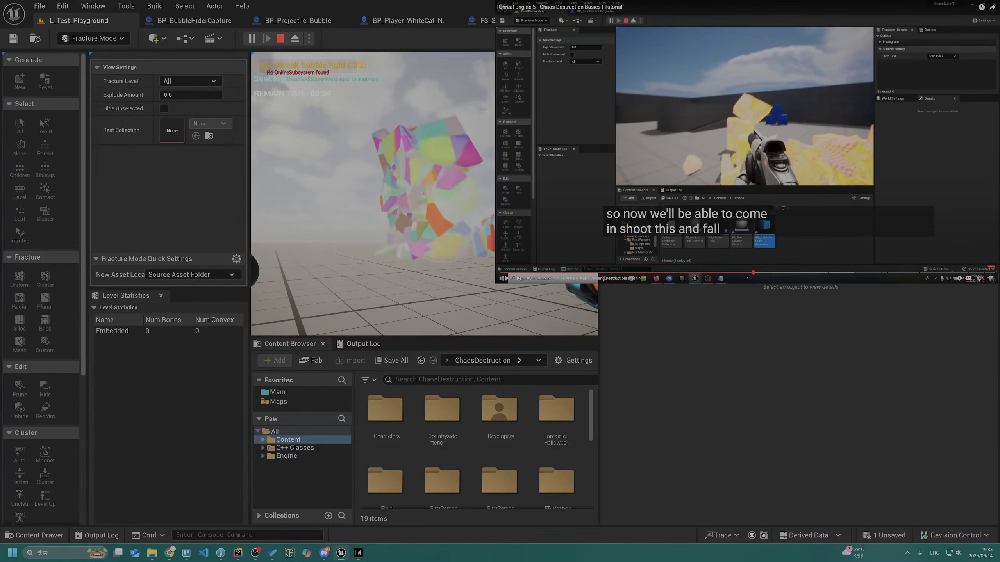
click(425, 193)
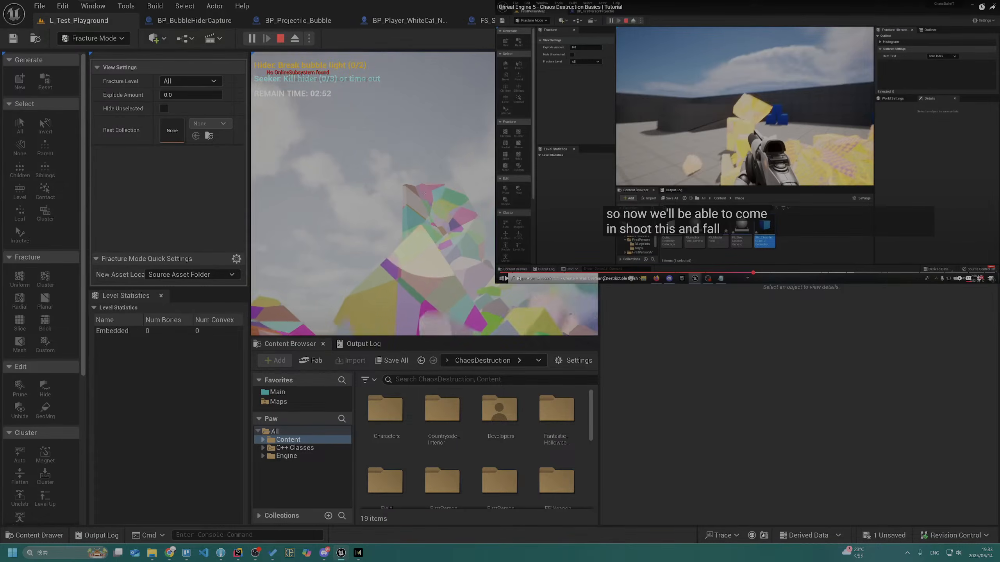
key(Escape)
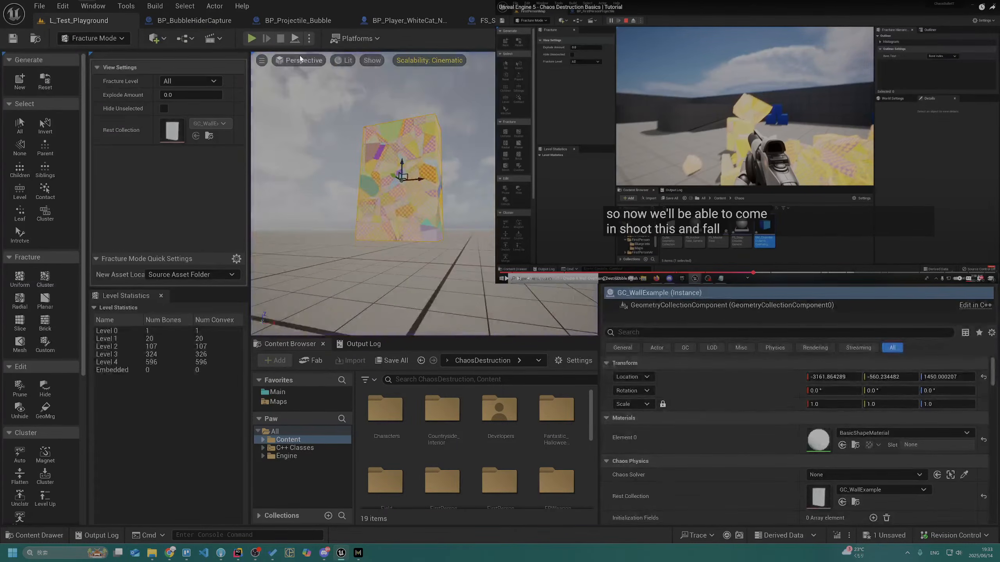
Play-test the level by moving towards the fractured wall and firing several projectiles at it, and end the session
key(alt+p)
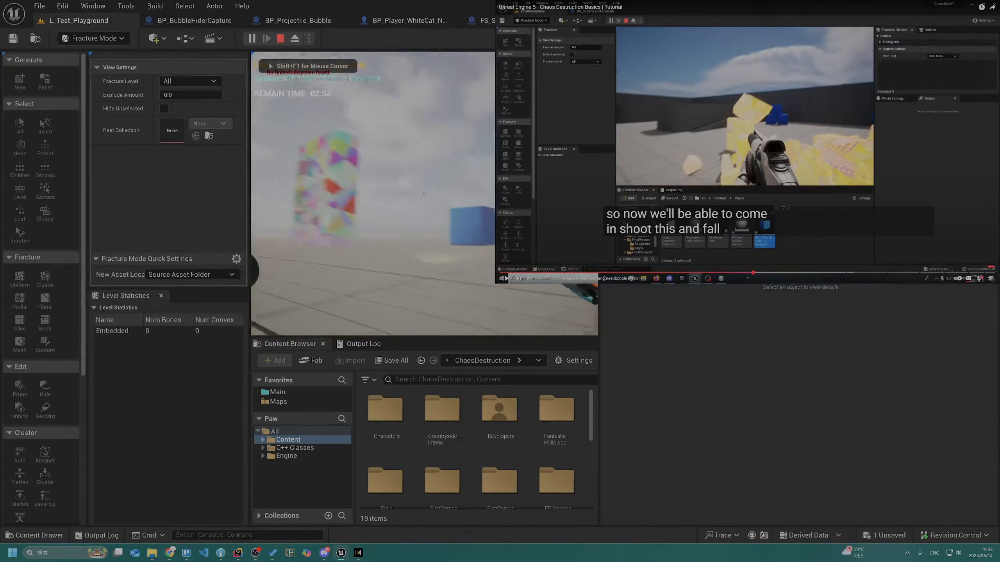
key(w)
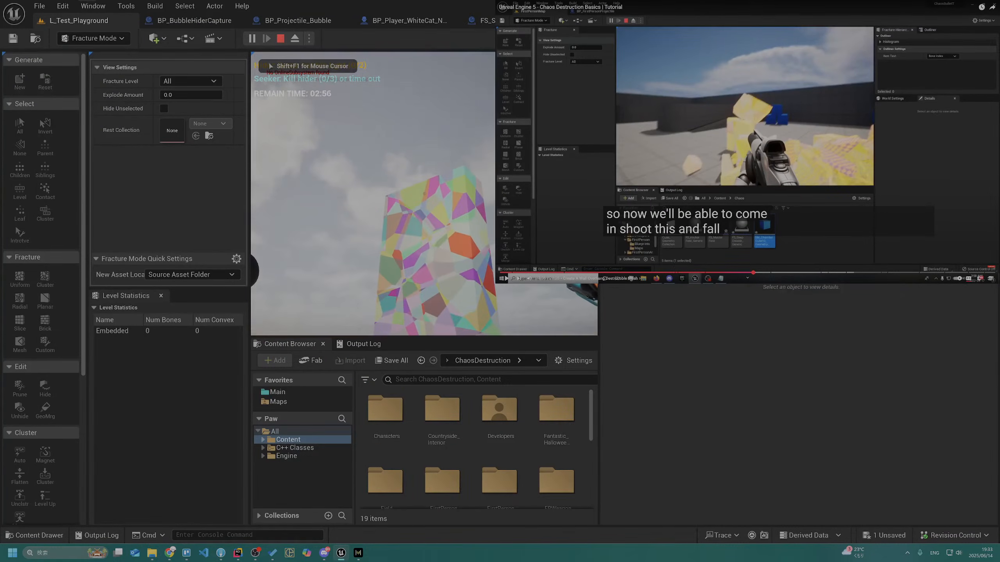
click(424, 193)
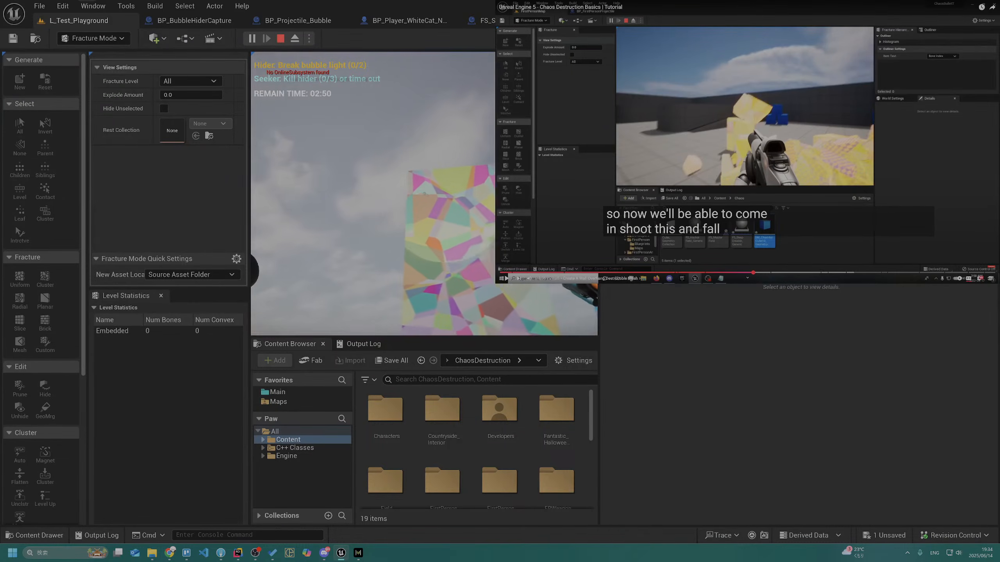
click(424, 193)
click(423, 193)
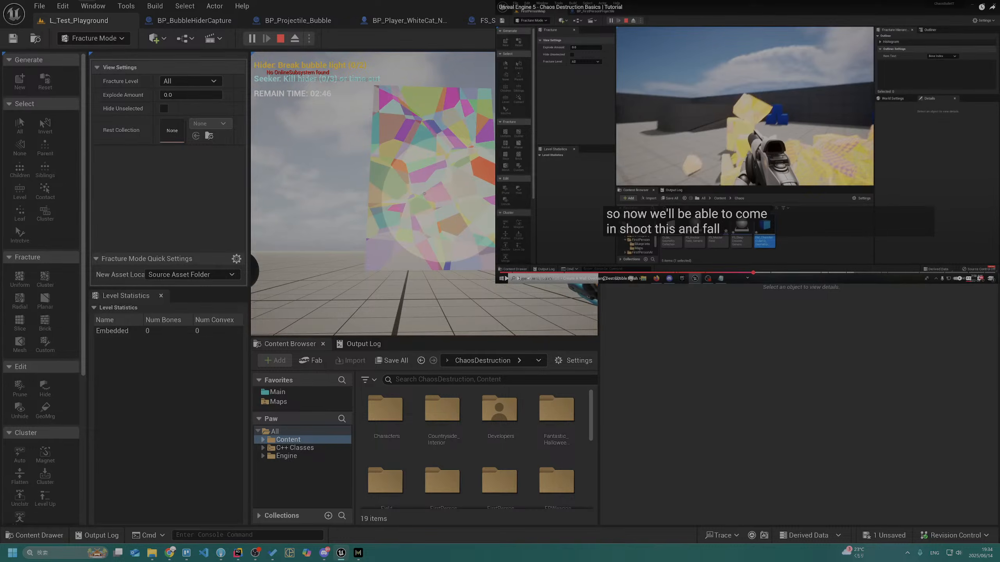
key(d)
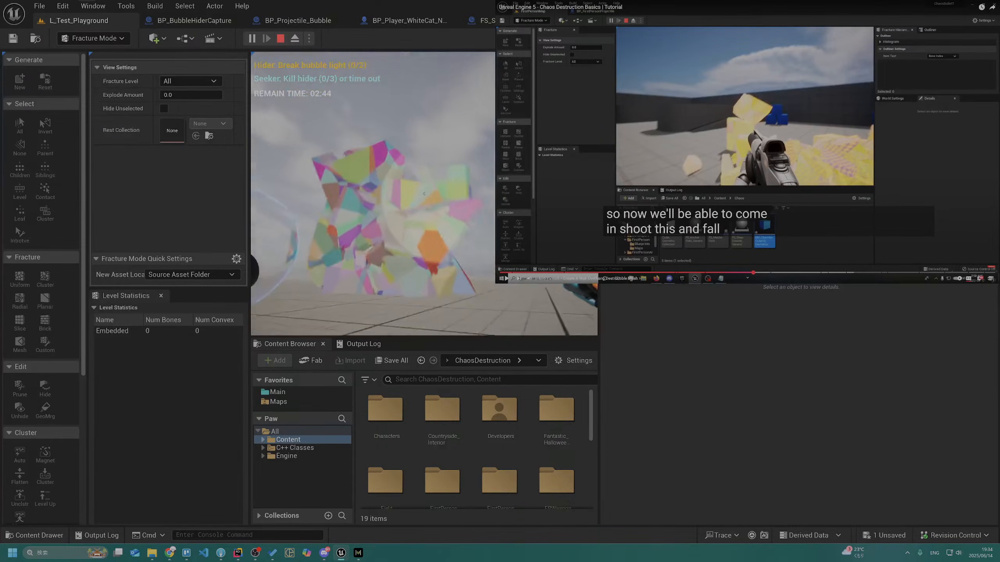
key(Escape)
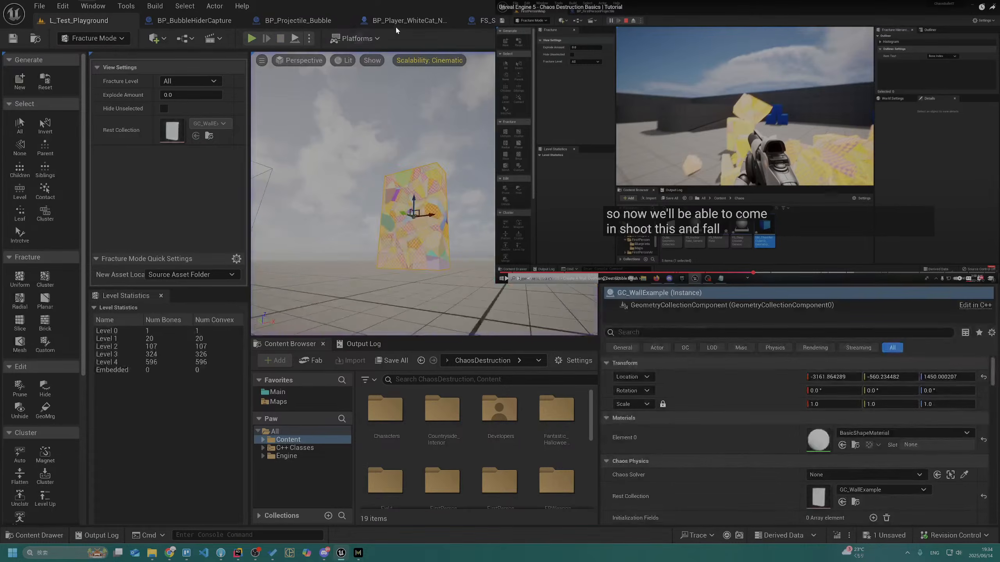
Close the FS_SleepDisable_Generic and BP_Player_WhiteCat_NotUse blueprint editors
click(474, 21)
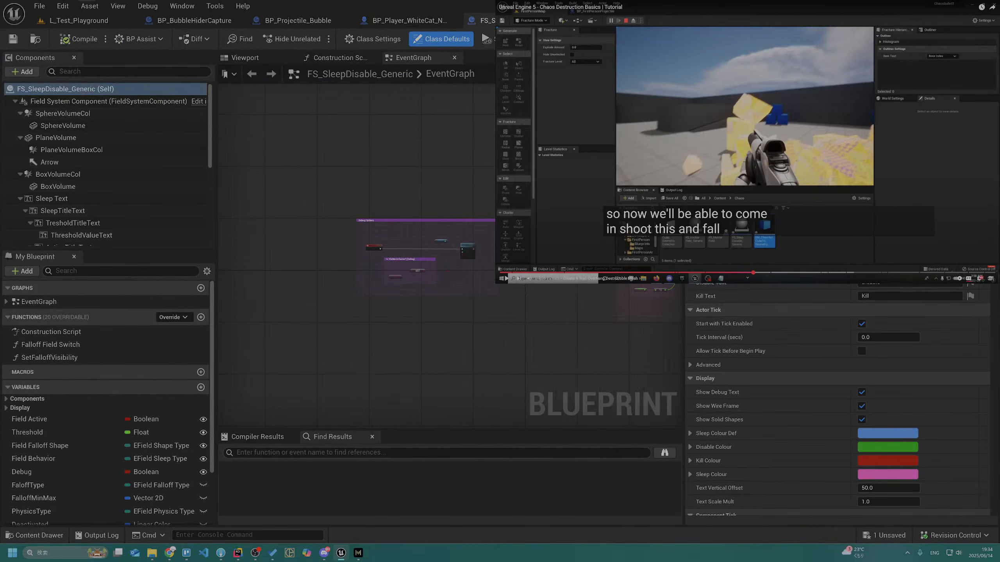
click(561, 21)
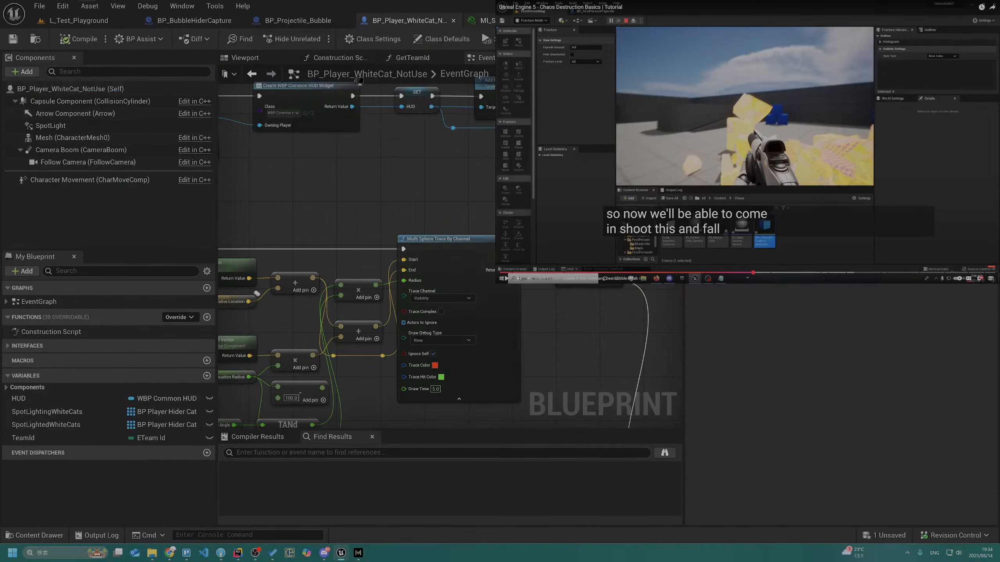
key(ctrl+w)
In BP_Projectile_Bubble, set the SpawnActor FS Master Field node's Spawn Transform Scale to 2.0 on all axes, compile, and check out the blueprint
right_drag(366, 250, 644, 241)
right_drag(327, 287, 535, 252)
click(322, 251)
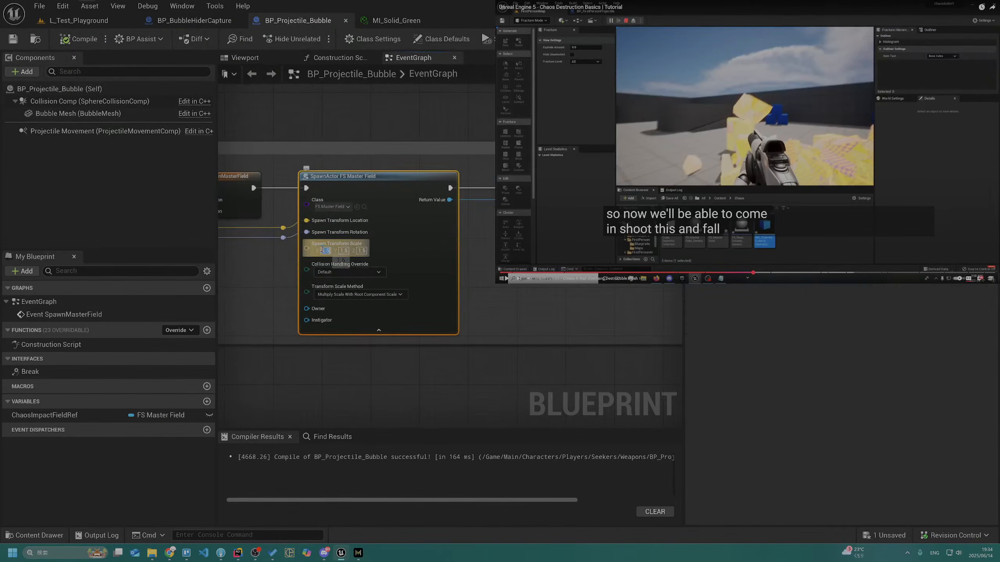
text(2)
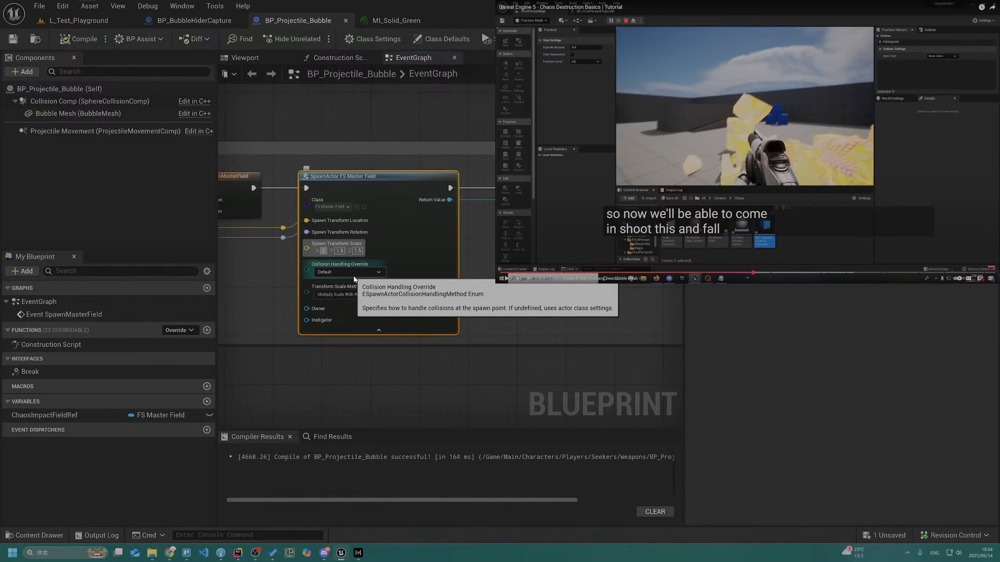
key(Tab)
text(2)
key(Tab)
text(2)
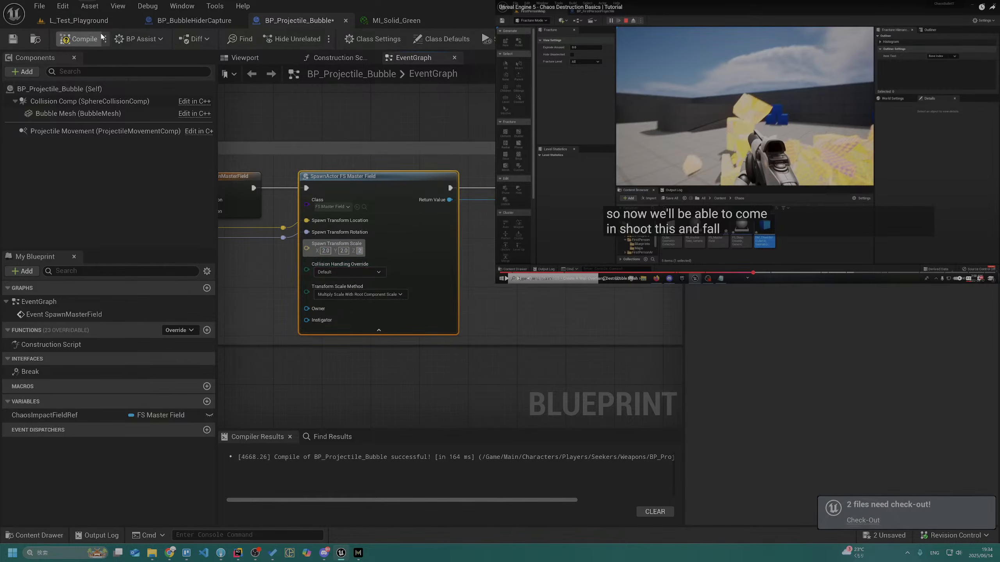
click(91, 41)
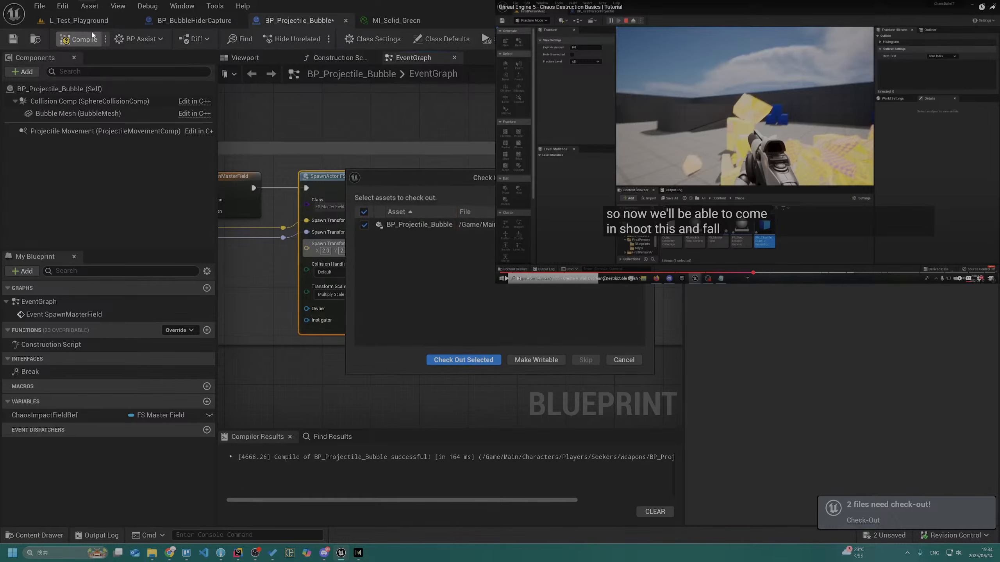
click(460, 360)
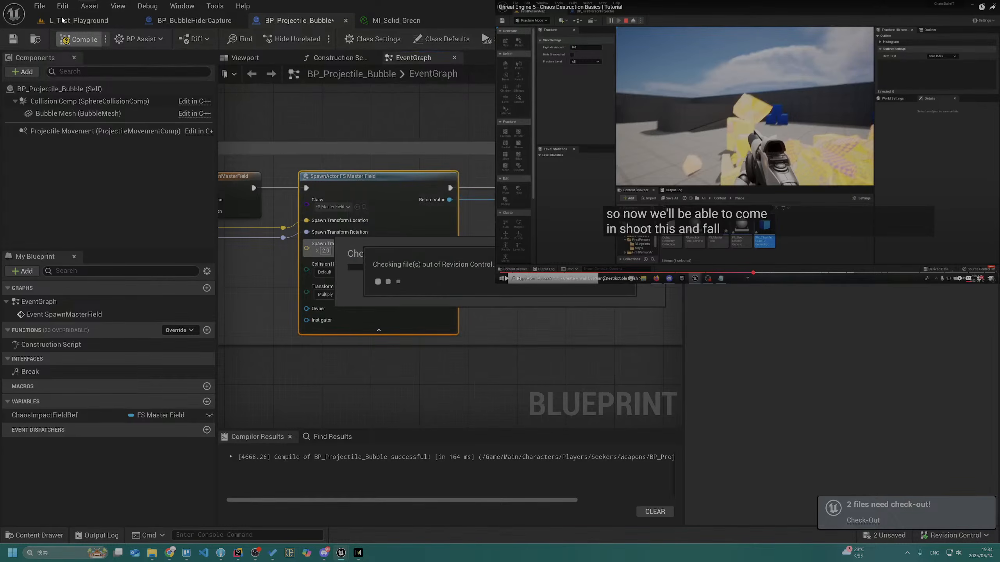
Play L_Test_Playground and shoot the fractured wall repeatedly from different distances and angles until it collapses, and stop playing
click(65, 21)
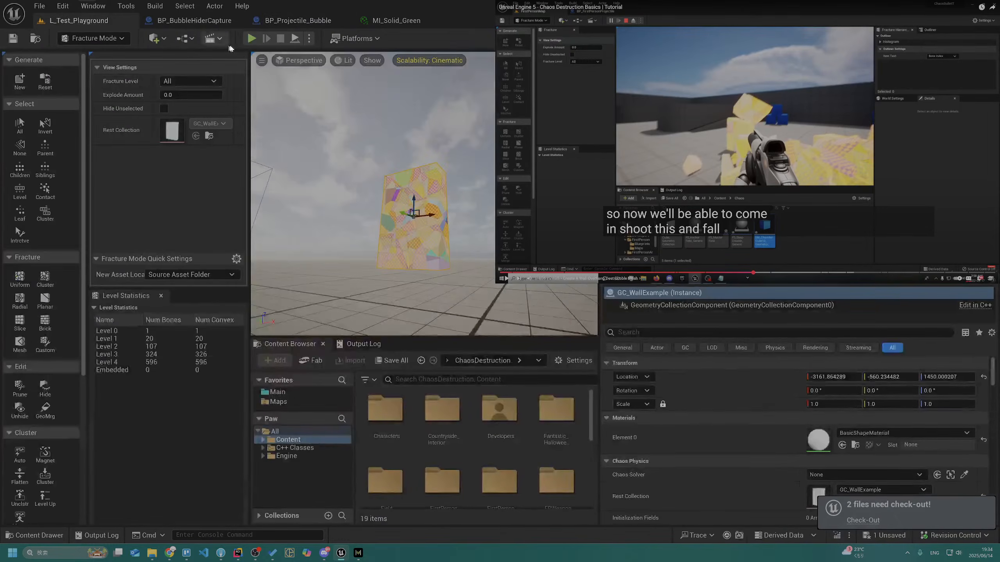
click(251, 39)
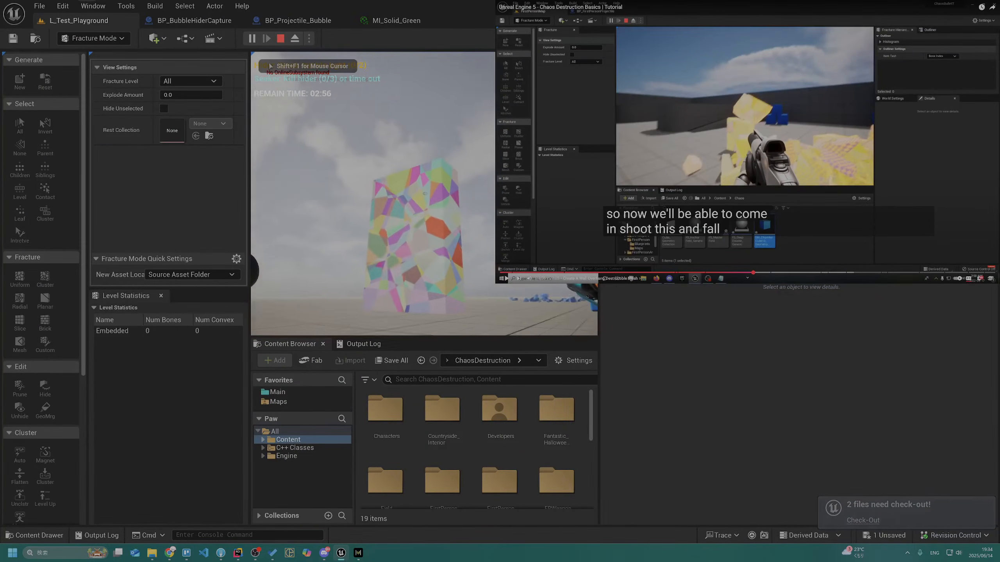
key(a)
key(w)
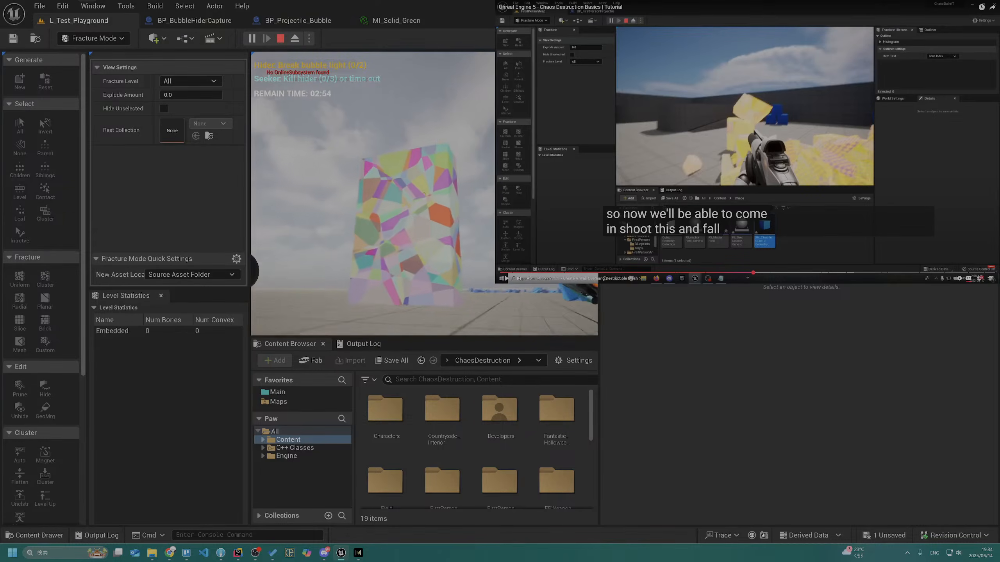
key(w)
click(424, 193)
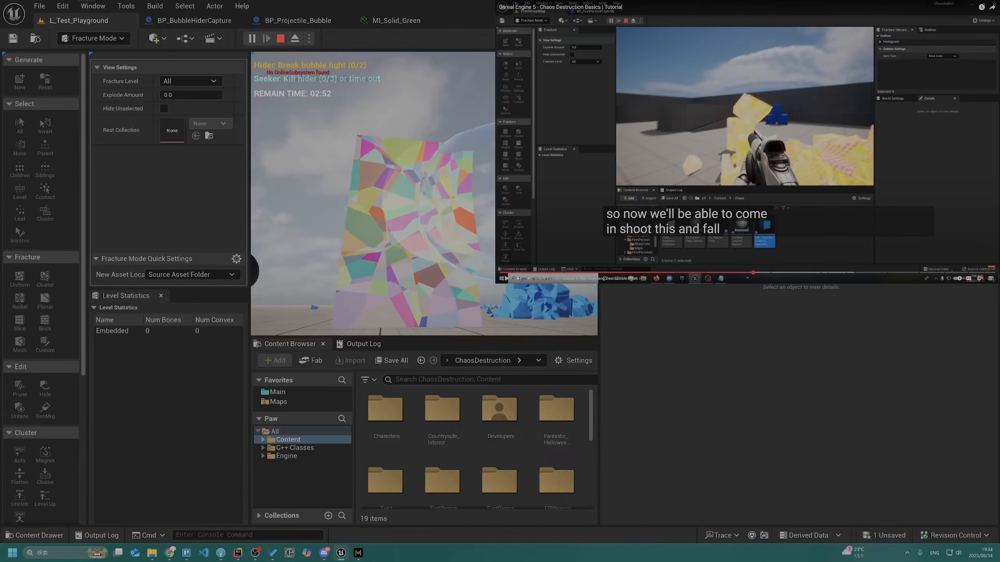
click(424, 193)
click(424, 194)
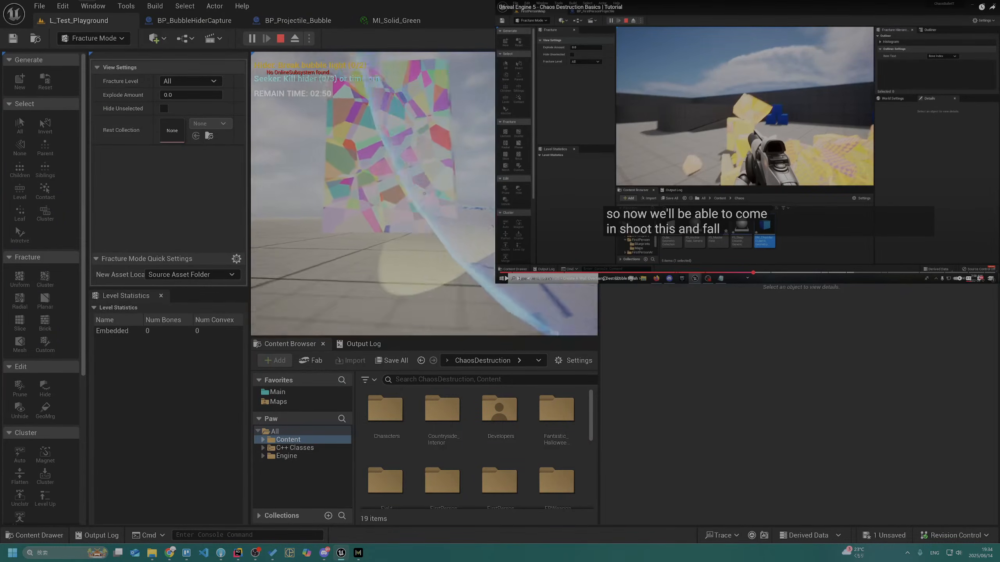
key(w)
click(423, 193)
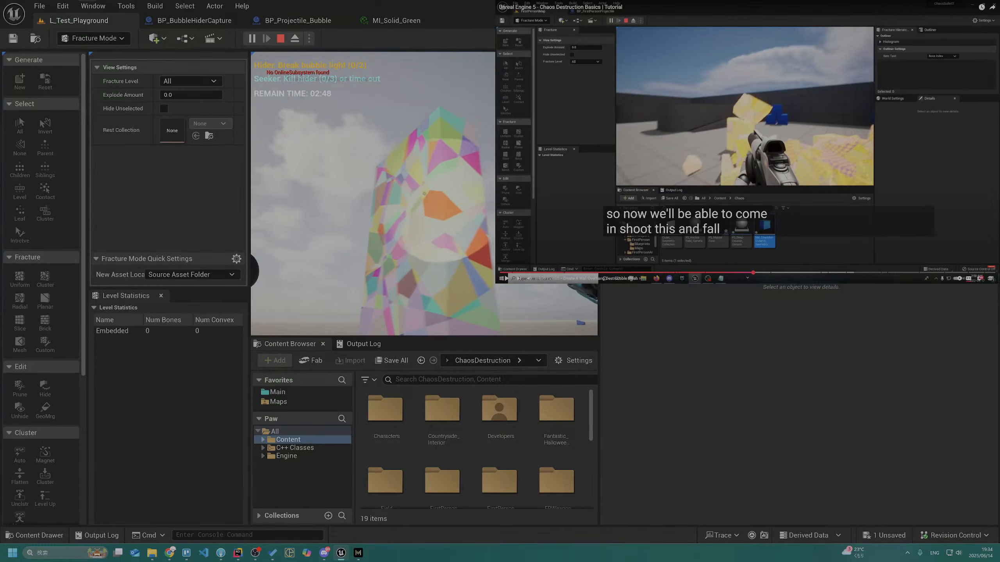
click(424, 193)
click(424, 193)
key(s)
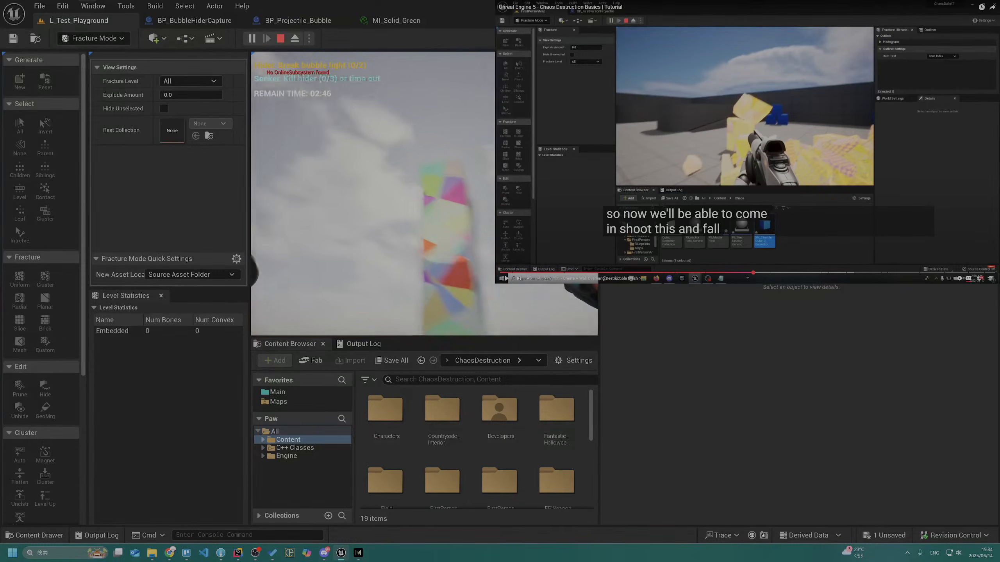
key(w)
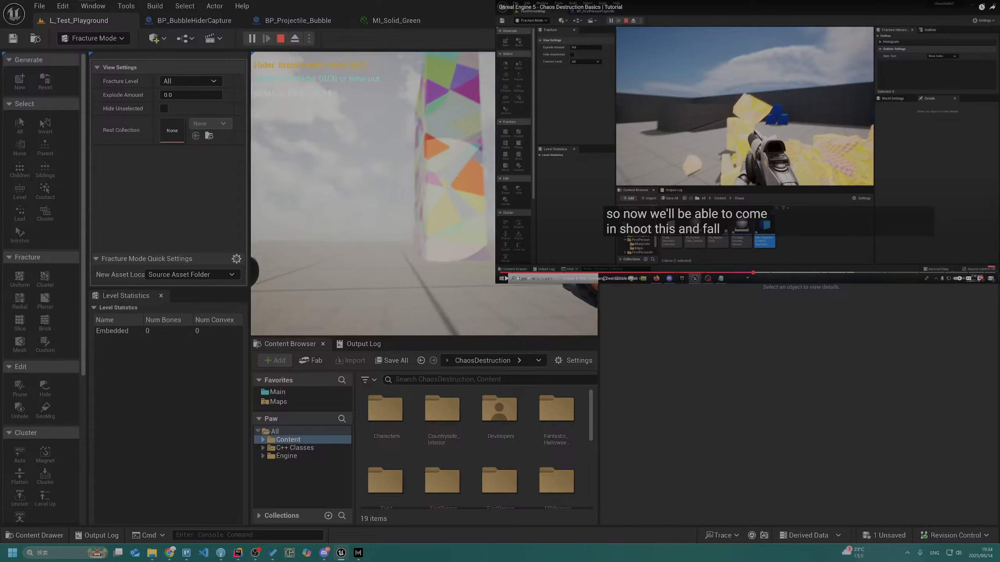
click(424, 194)
click(423, 194)
key(s)
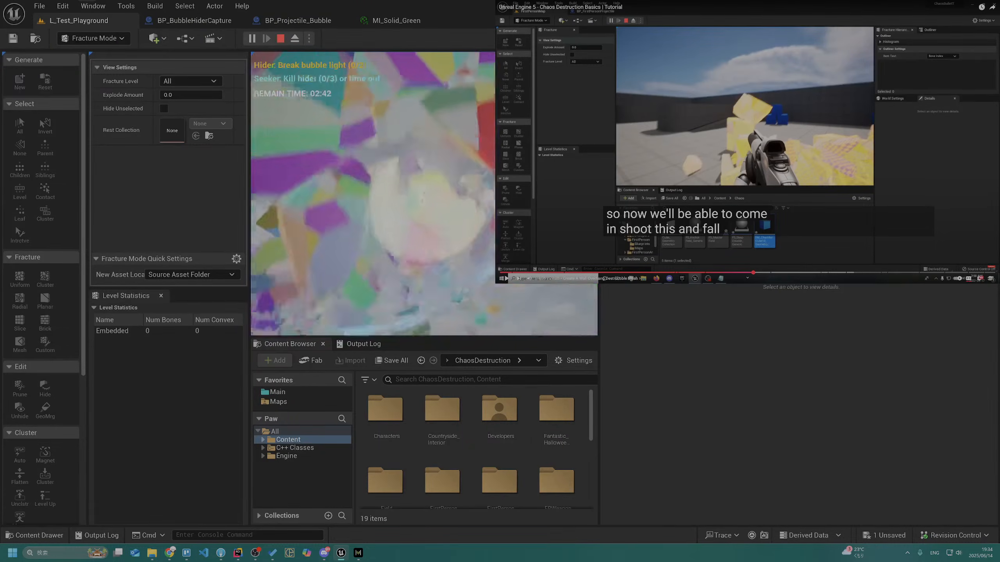
click(424, 193)
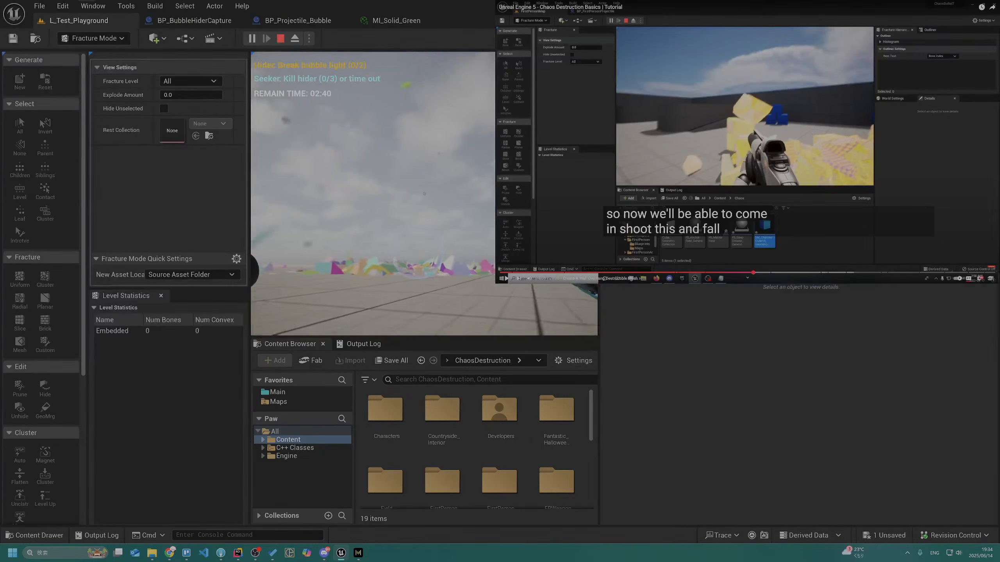
key(Escape)
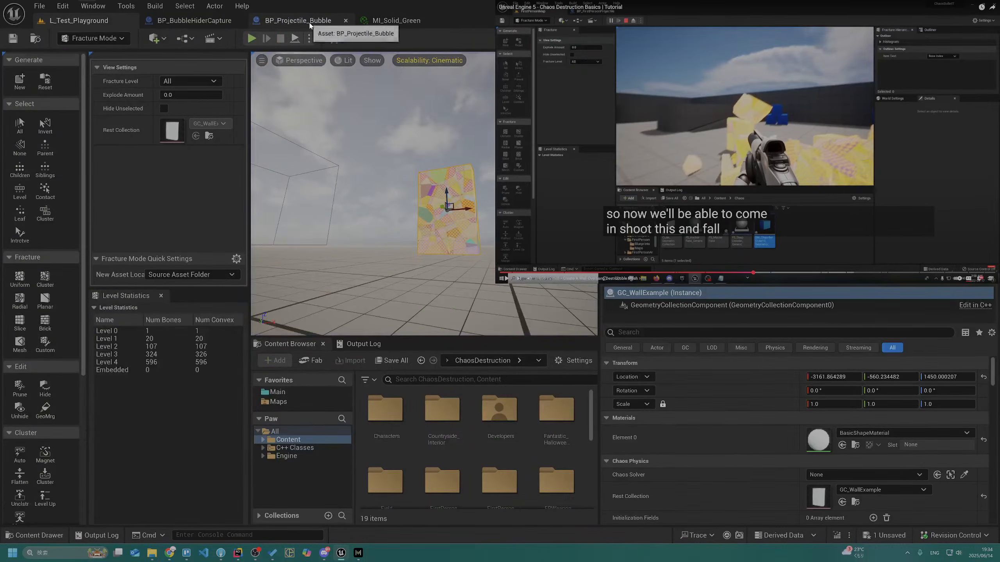
Raise the master field's Spawn Transform Scale in BP_Projectile_Bubble to 3.0 on all axes and compile the blueprint
click(309, 23)
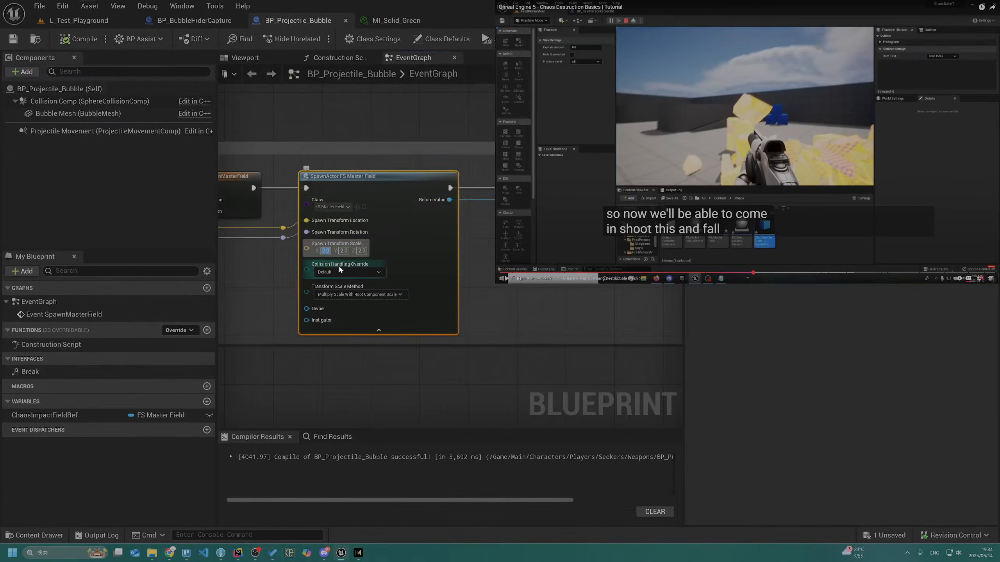
text(3)
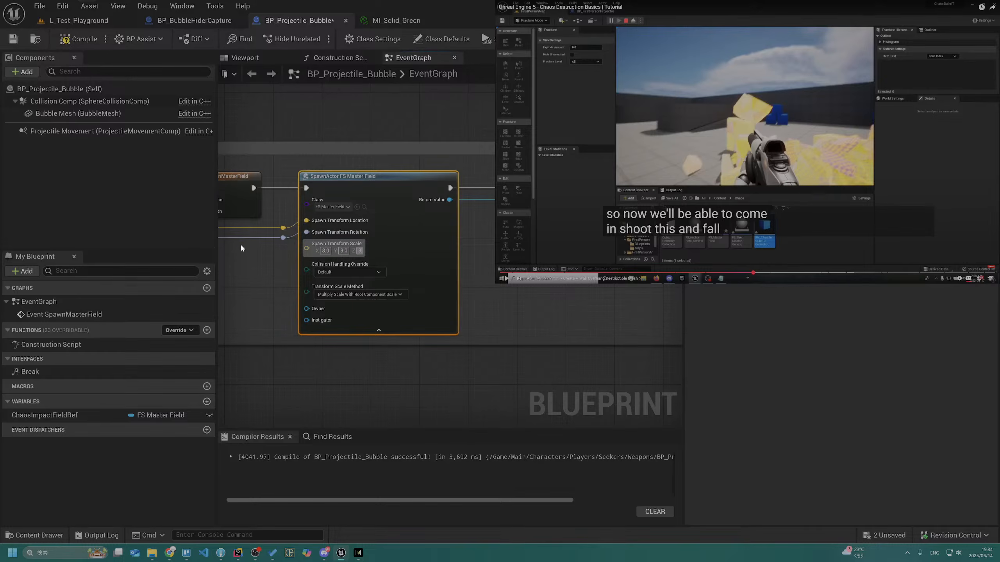
click(81, 39)
Run L_Test_Playground, test the 3.0-scale field by shooting the wall while moving forward and back, and end play
click(79, 20)
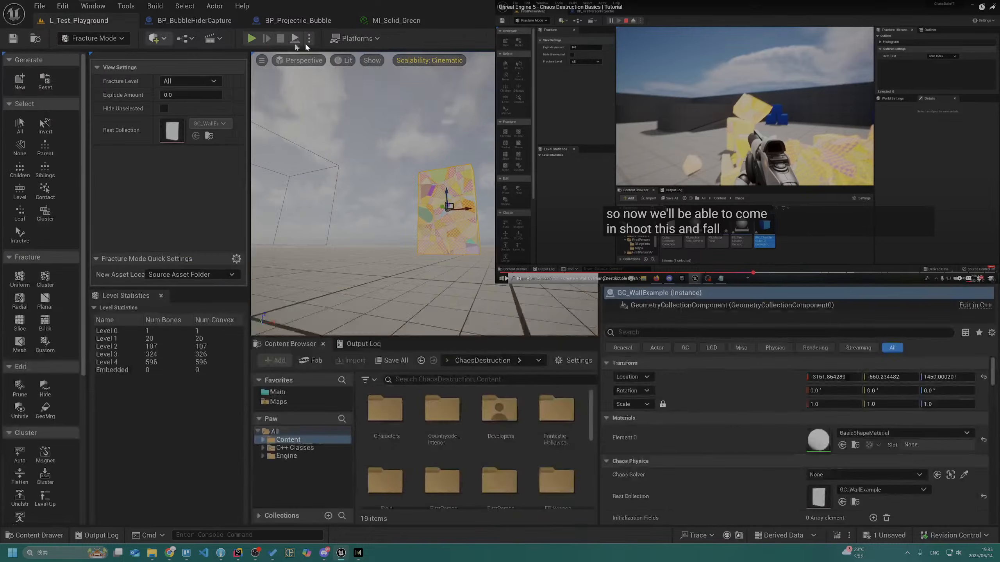
click(252, 39)
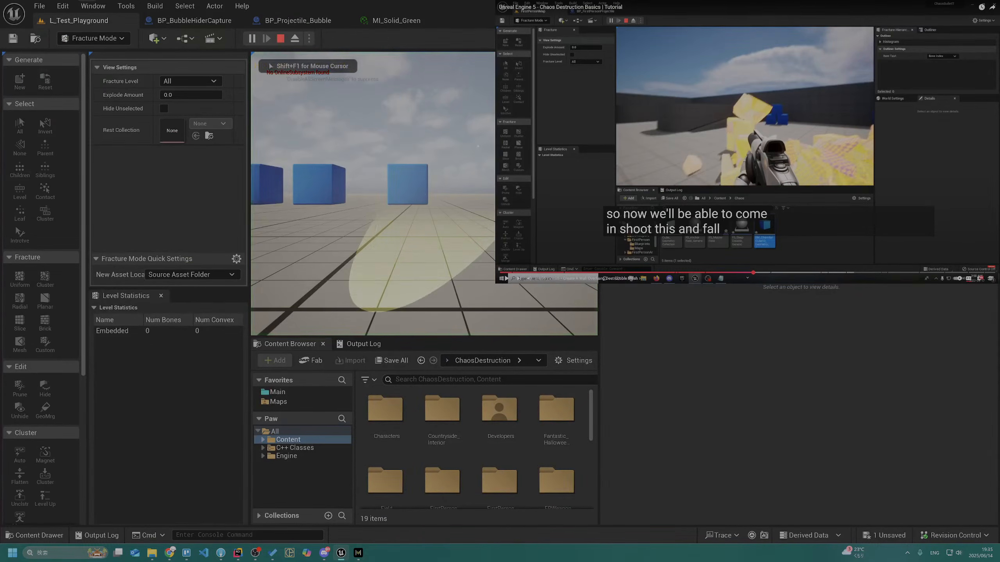
key(w)
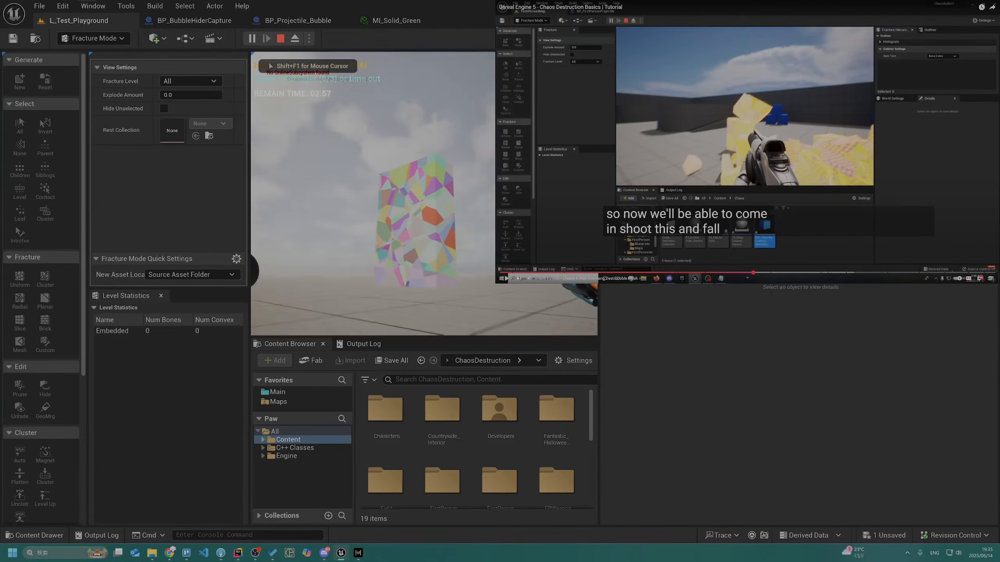
click(425, 193)
key(w)
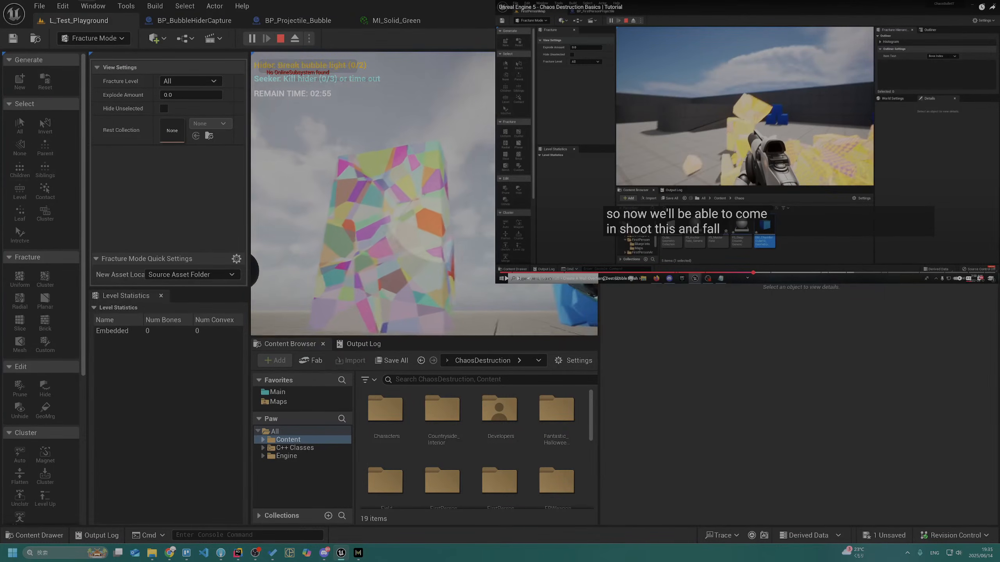
key(s)
click(424, 193)
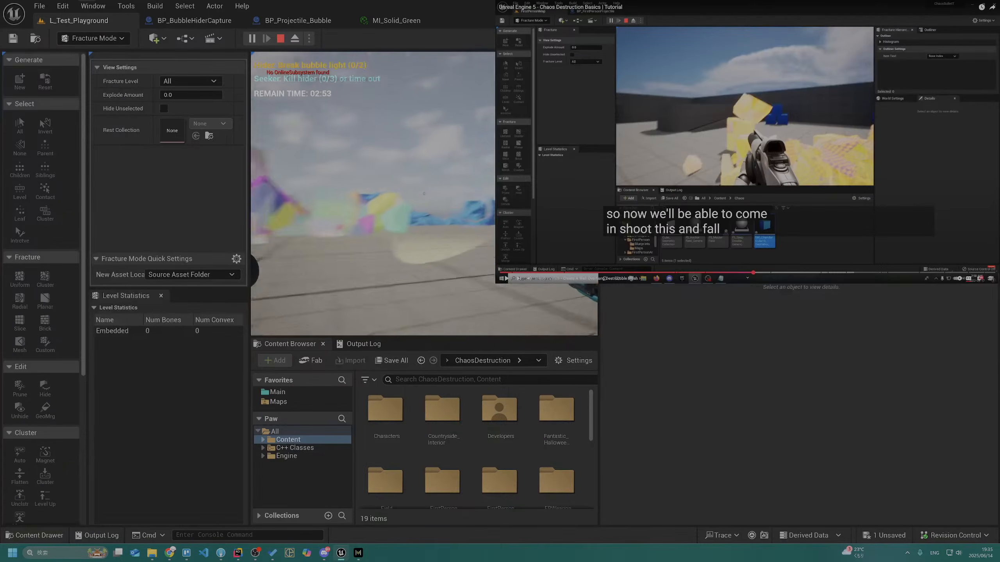
key(Escape)
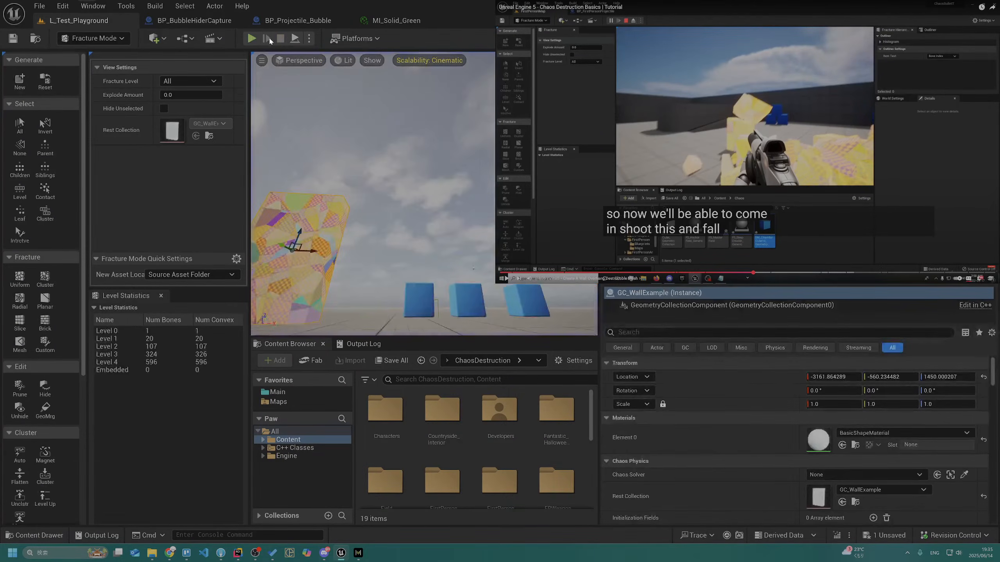
Play the level once more, fire projectiles at the blue cubes beside the wall, and stop the session
click(253, 38)
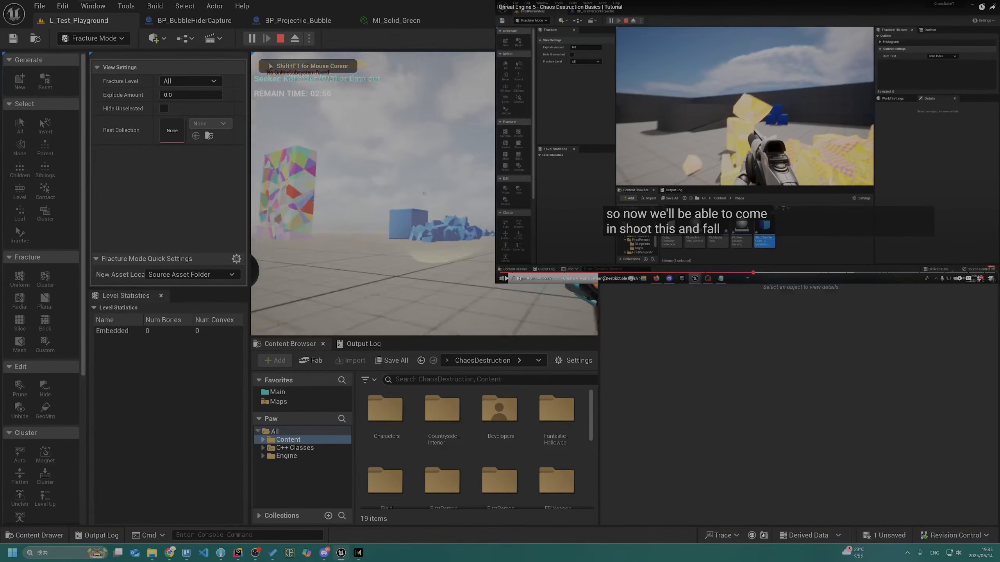
click(424, 193)
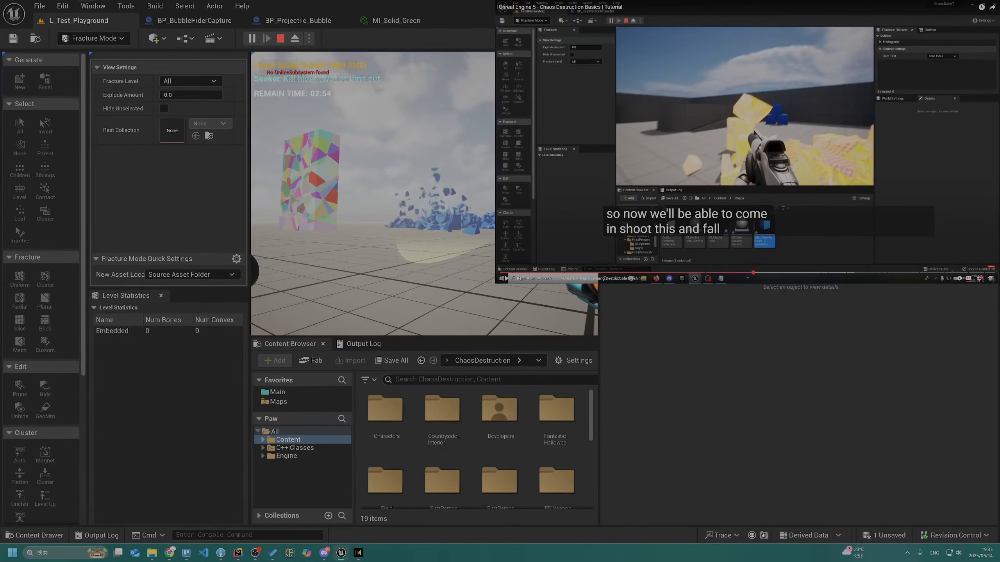
key(Escape)
Set the master field's Spawn Transform Scale in BP_Projectile_Bubble to 1.5 on all axes, then save and compile the blueprint
click(298, 20)
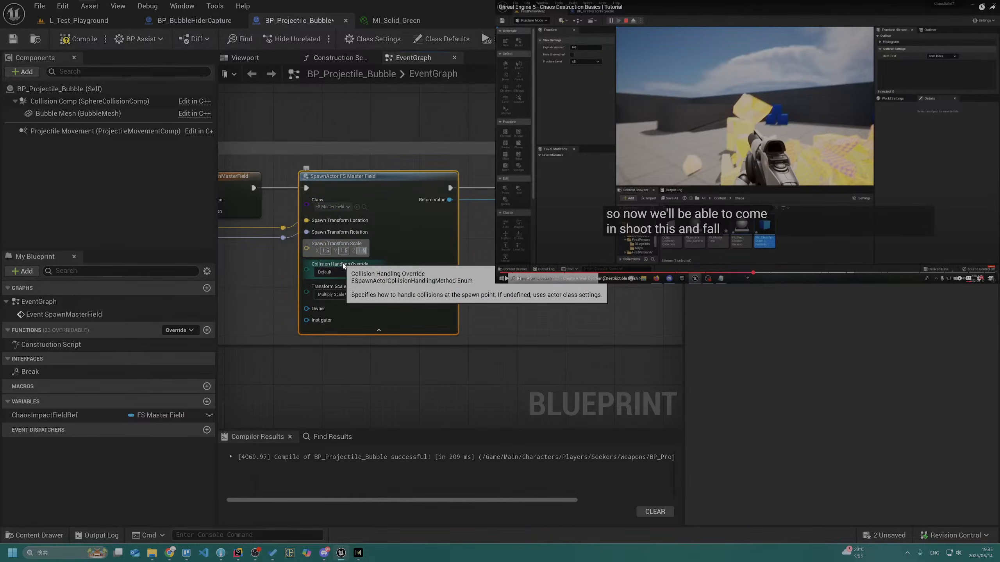
key(ctrl+s)
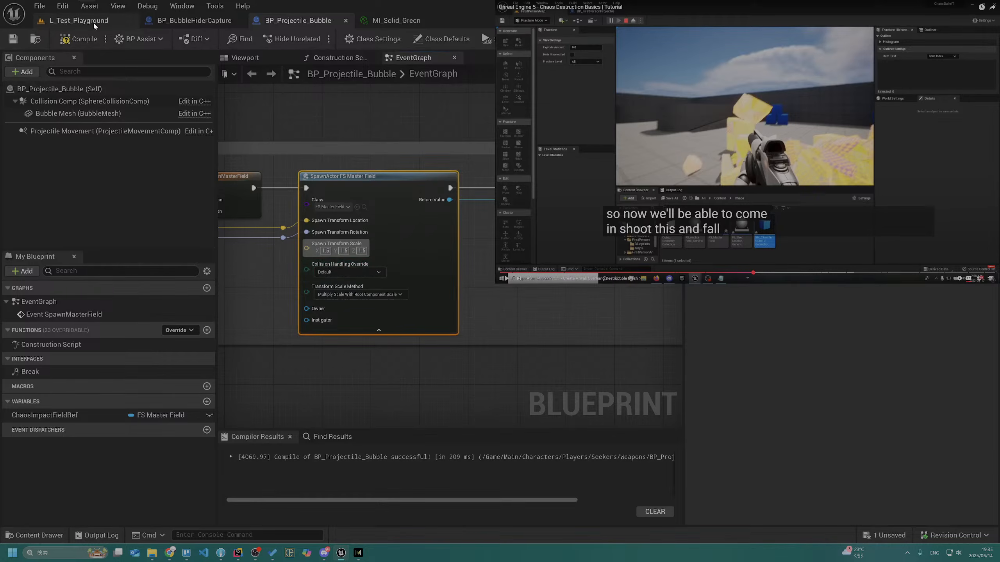
click(84, 37)
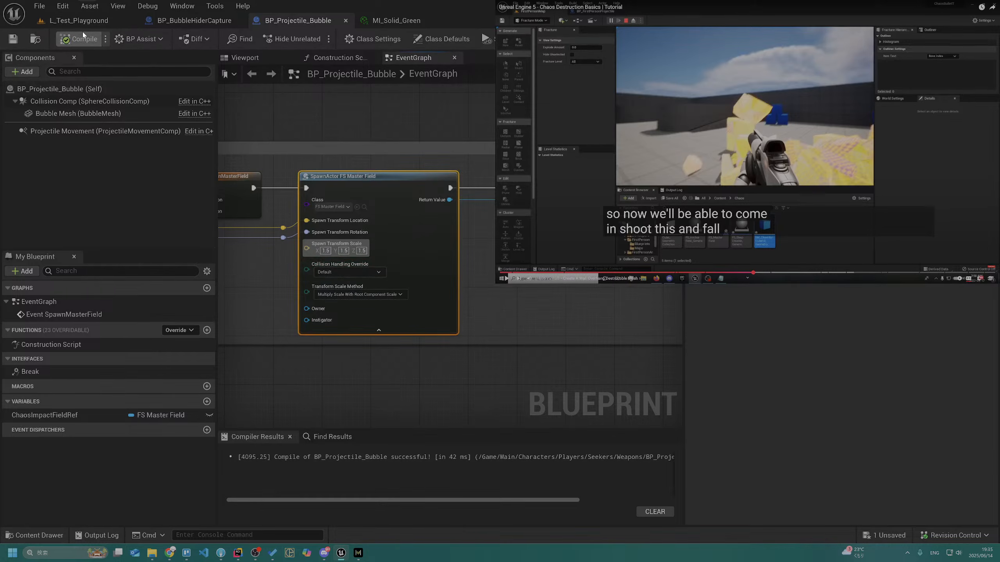
Play L_Test_Playground and walk forward while shooting the blue cubes to test the 1.5-scale field
click(81, 24)
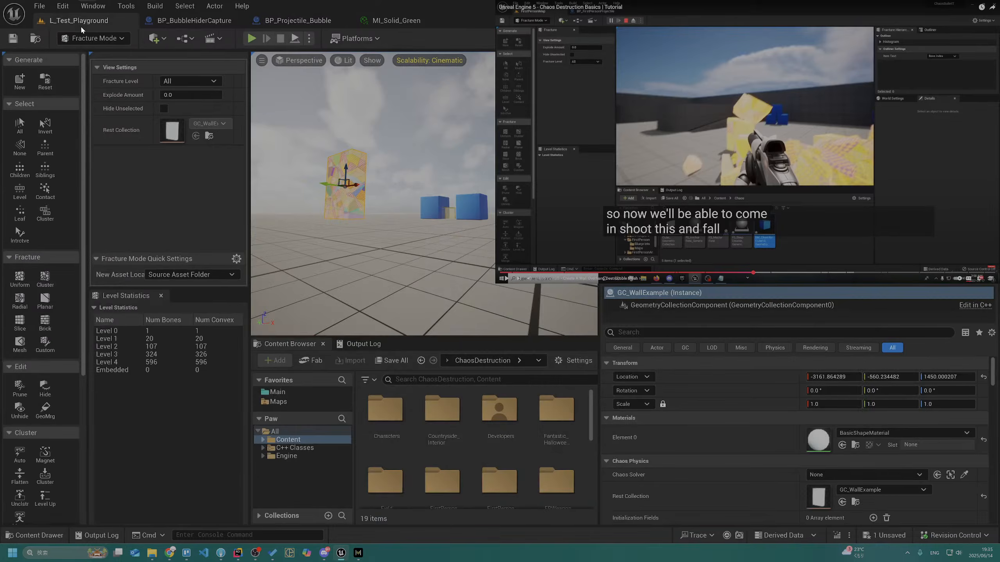
click(251, 39)
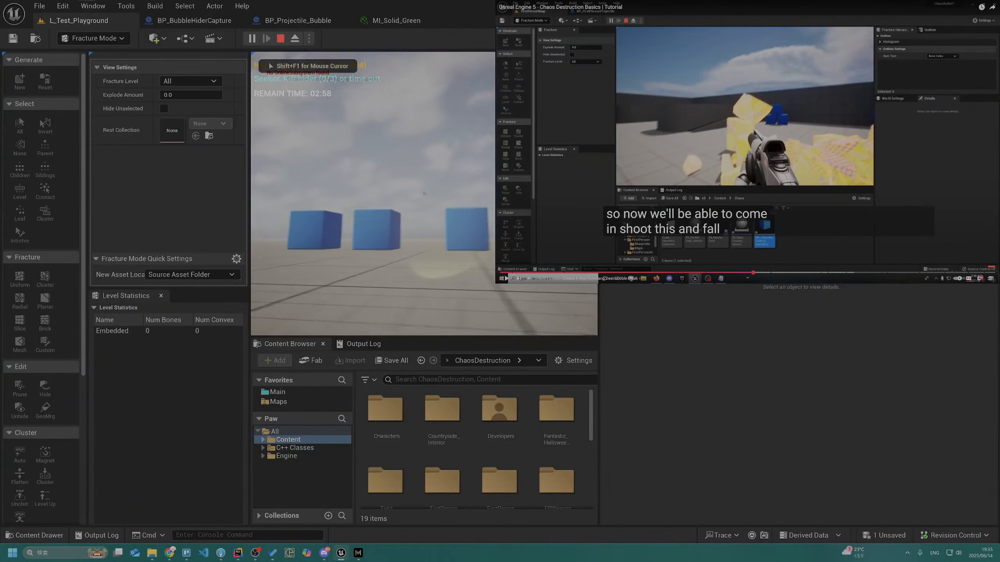
key(w)
key(w)
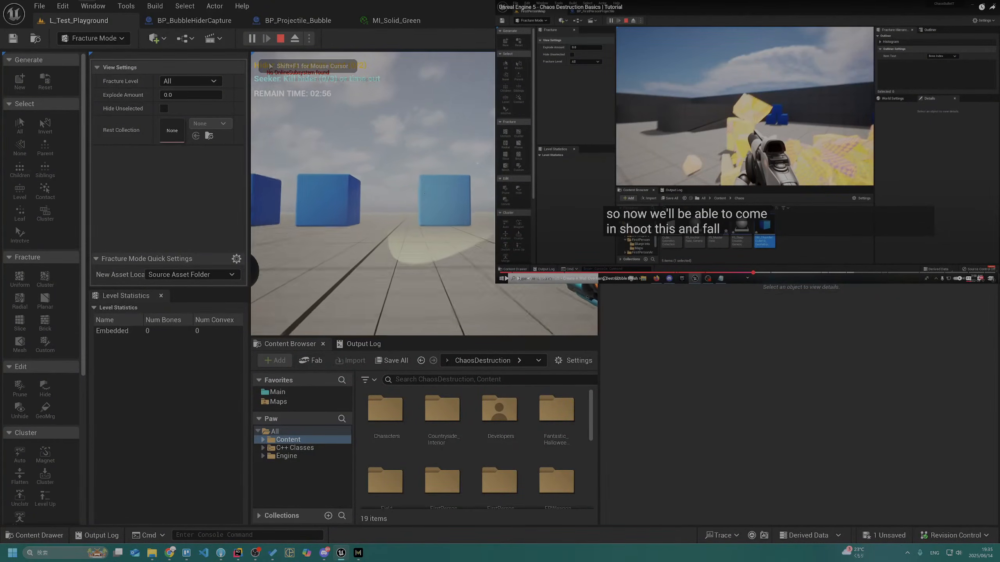
click(424, 194)
key(w)
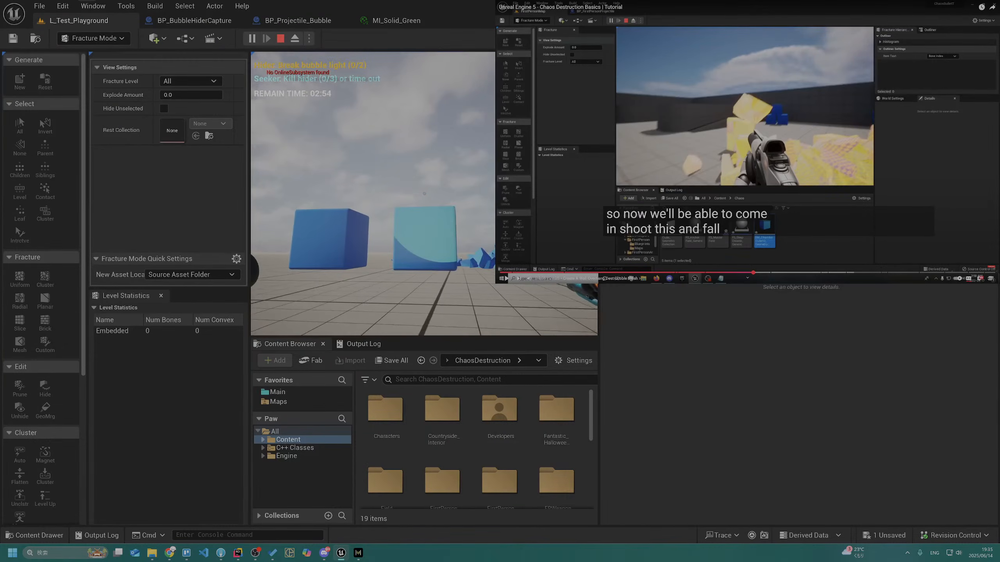
click(424, 194)
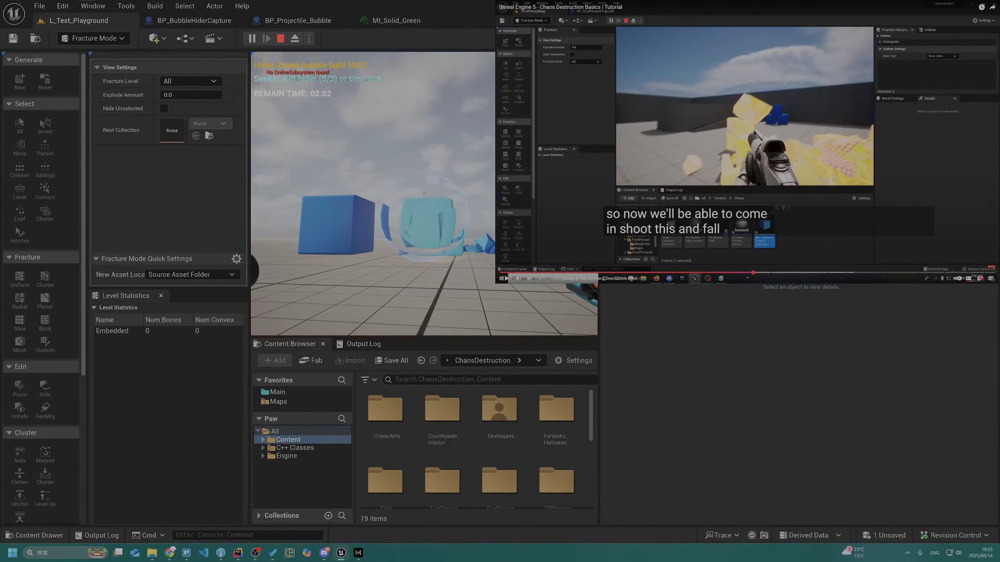
key(w)
Shoot the fractured wall from several distances and angles until it collapses, and end the play session
key(w)
key(a)
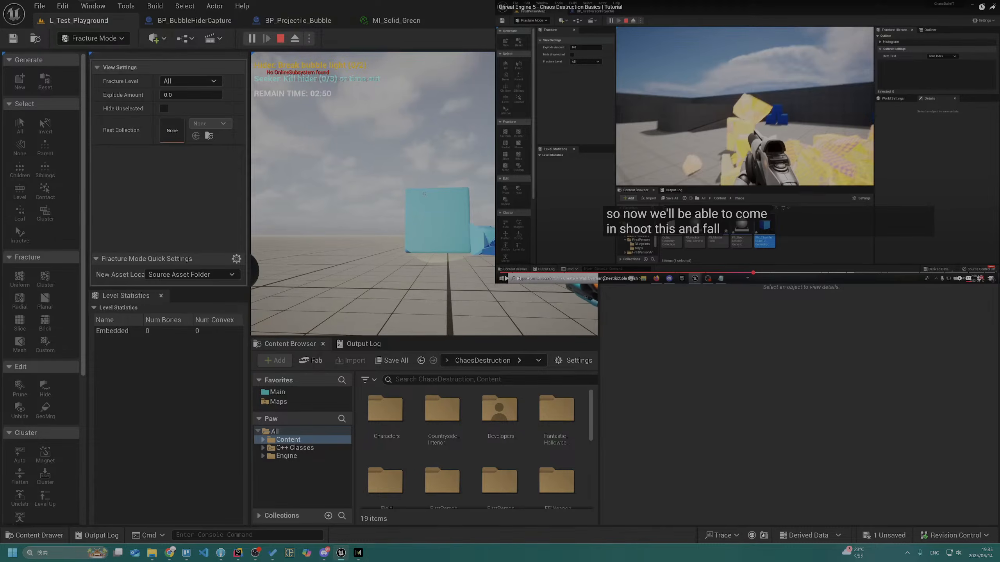
key(w)
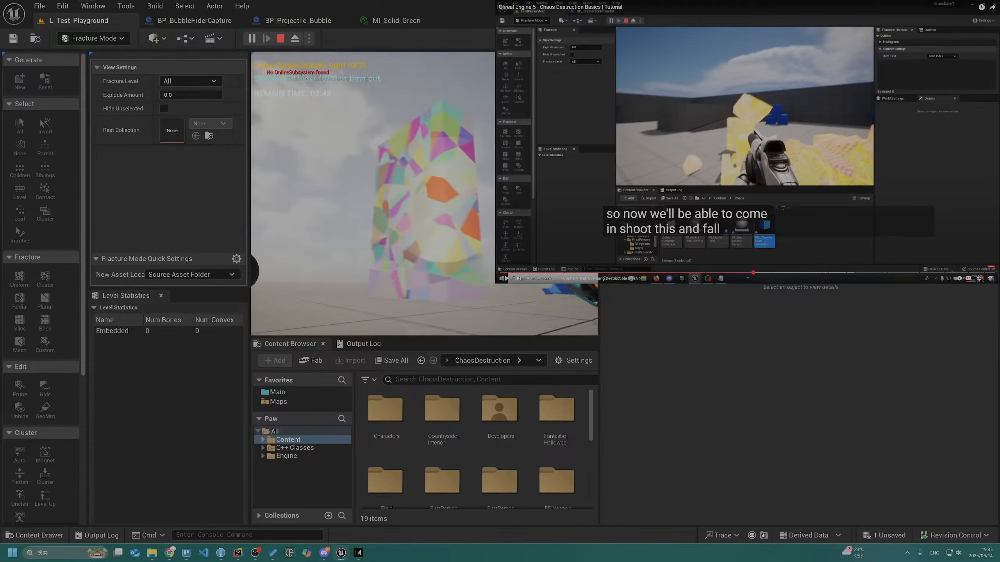
click(424, 194)
key(s)
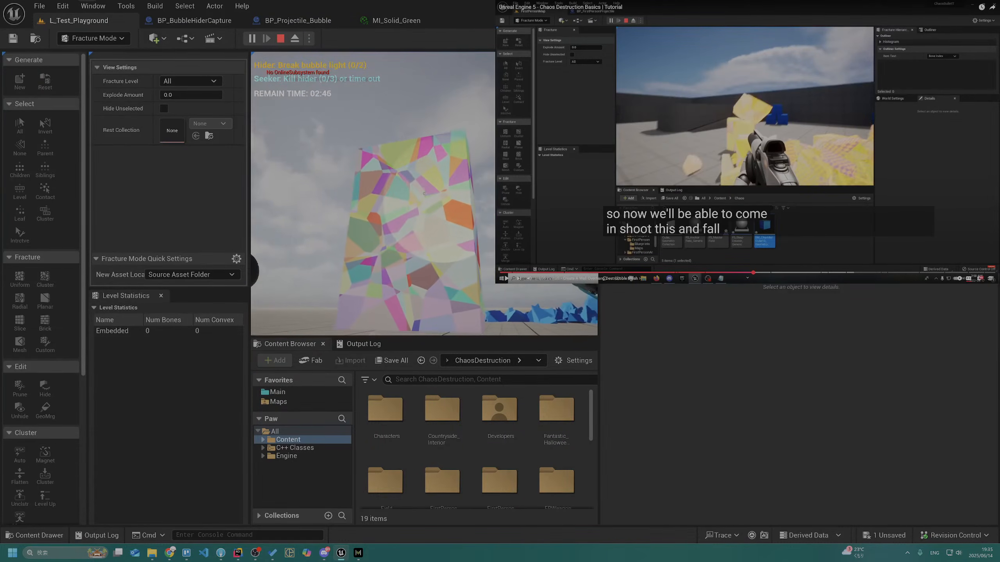
key(w)
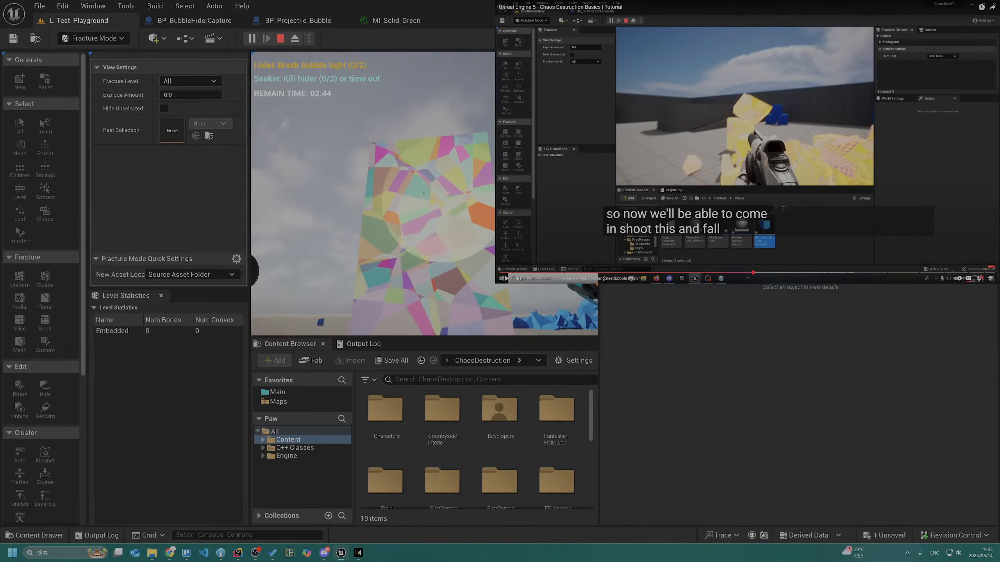
key(a)
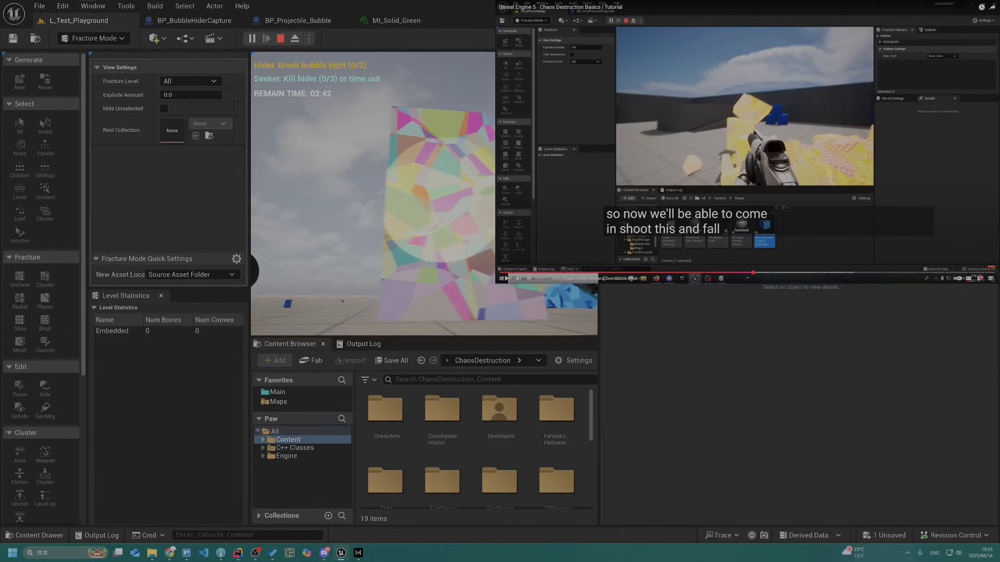
click(424, 194)
key(s)
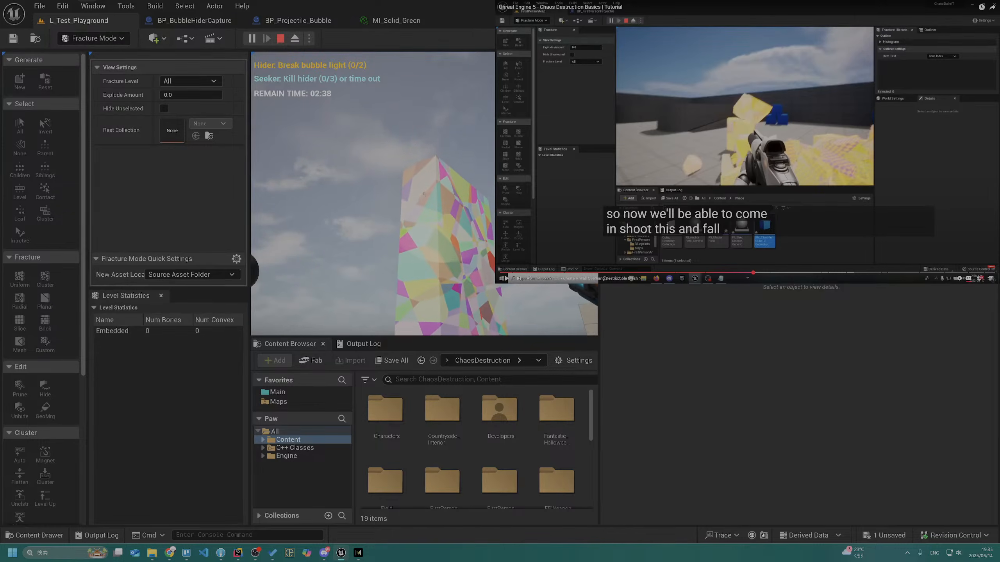
click(425, 194)
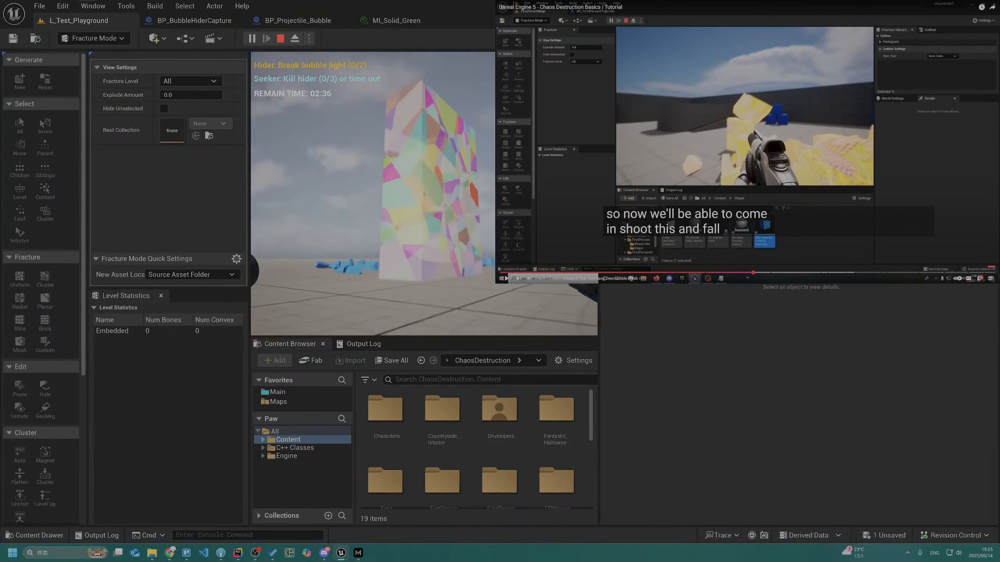
key(w)
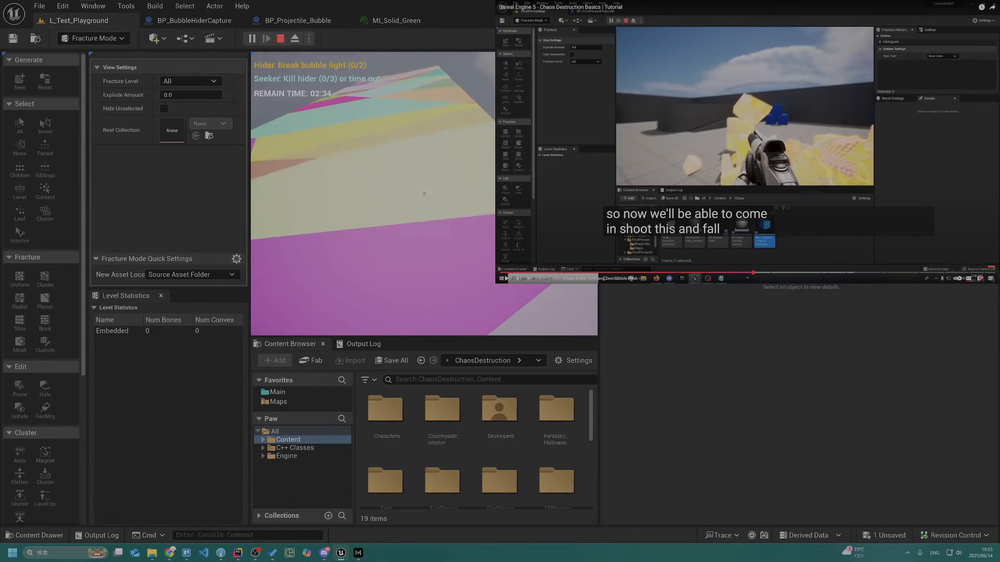
click(424, 193)
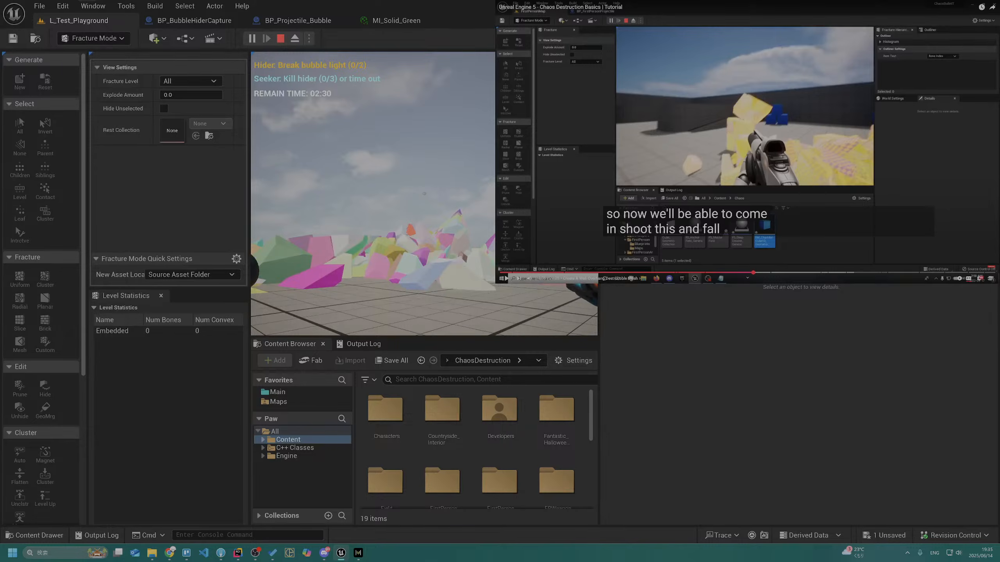
key(Escape)
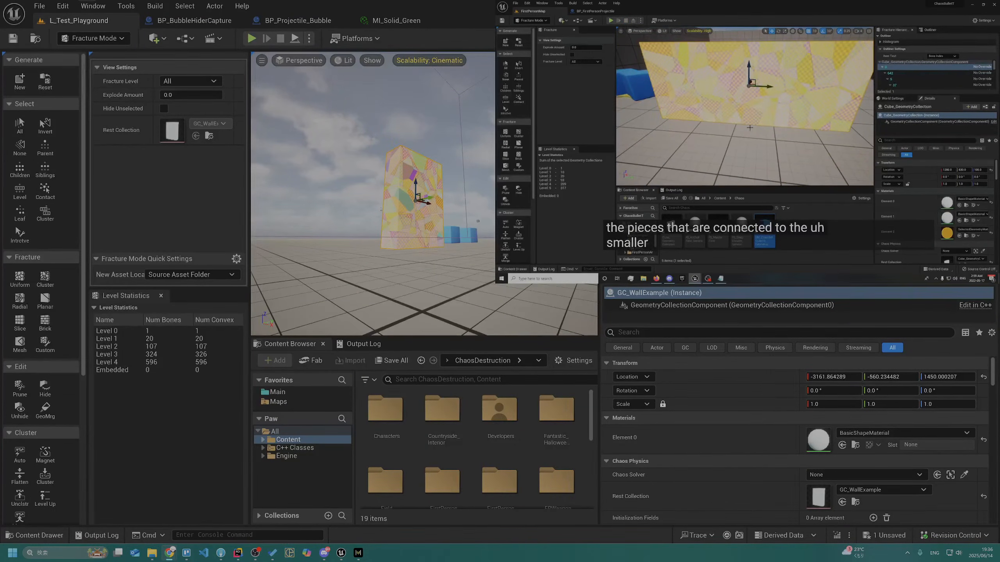
Show the Output Log and clear its existing messages
click(371, 347)
right_click(352, 406)
click(383, 421)
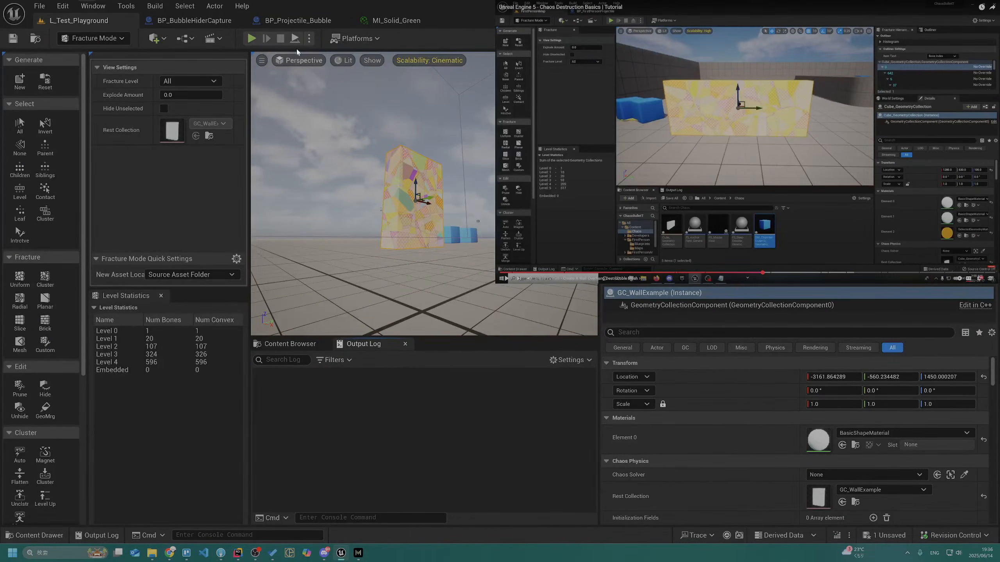
Play the level, fire a projectile at the fractured wall while checking the log, and stop playing
click(252, 38)
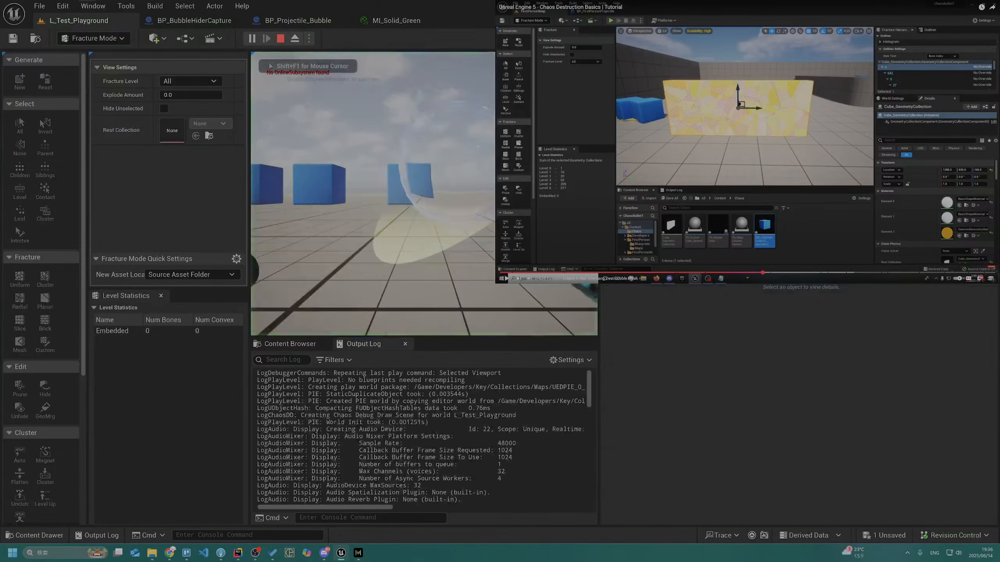
key(w)
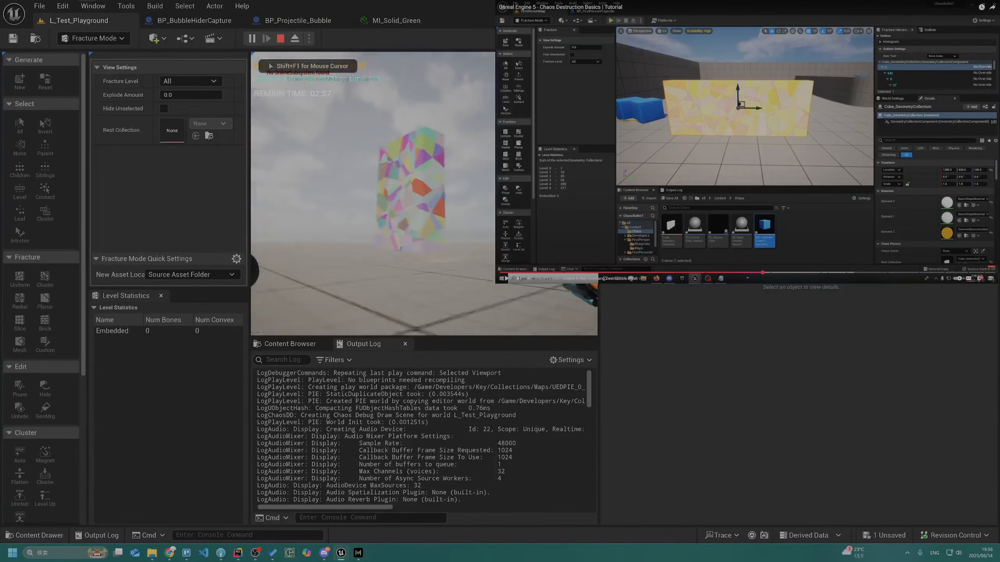
click(424, 194)
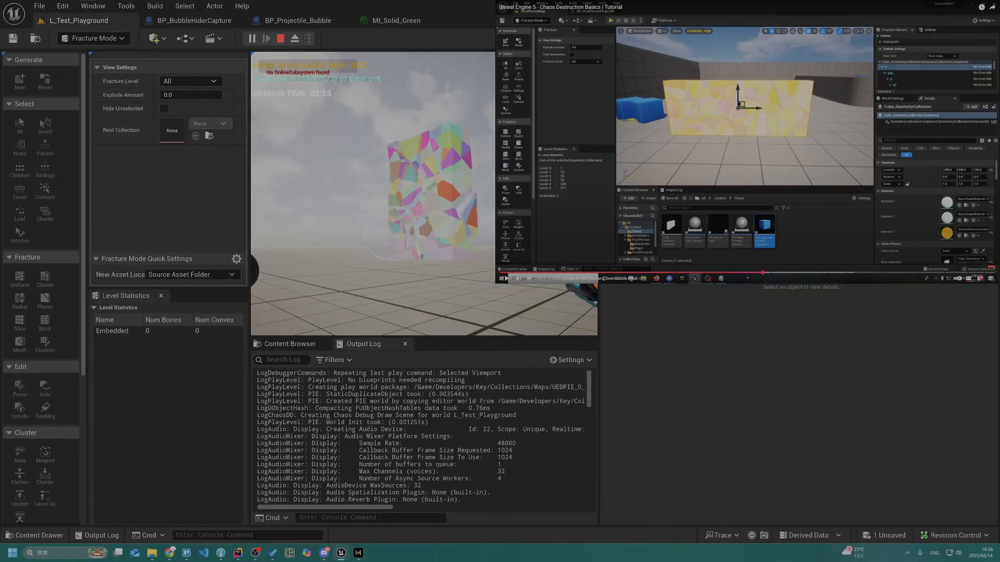
key(w)
key(Escape)
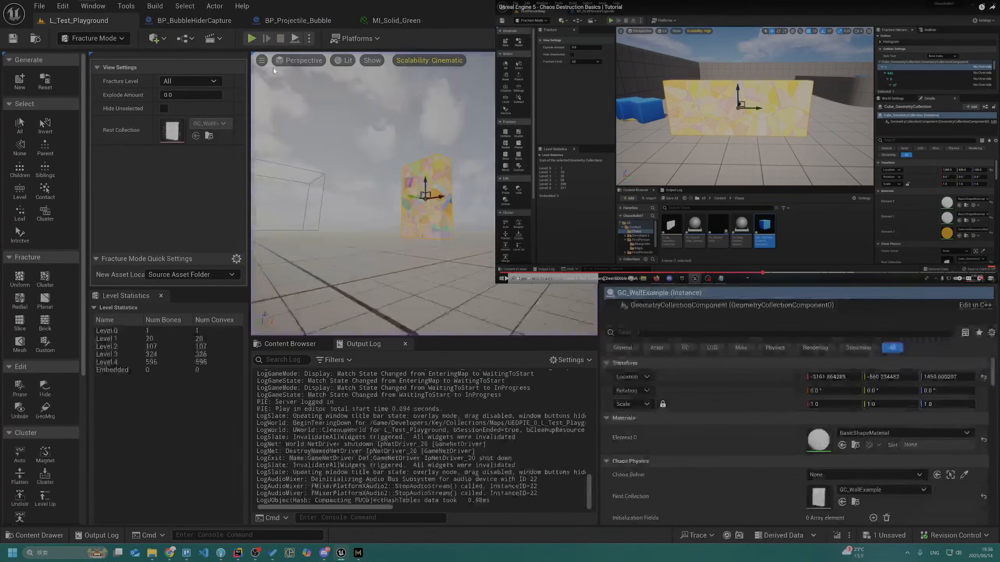
Add a Print String reading "SpawnMasterField" after the CE Trigger call in BP_Projectile_Bubble's event graph
click(297, 20)
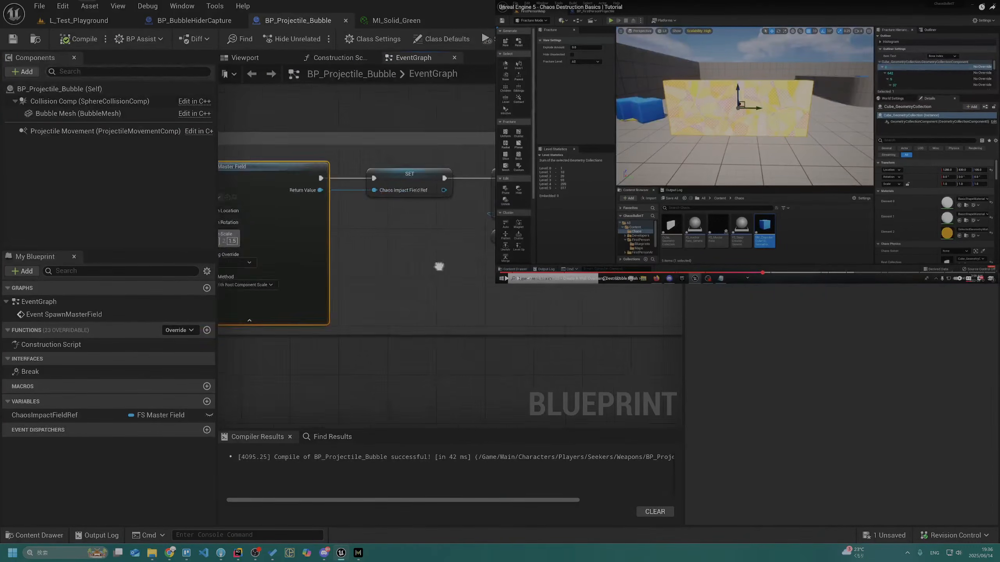
right_drag(492, 260, 388, 247)
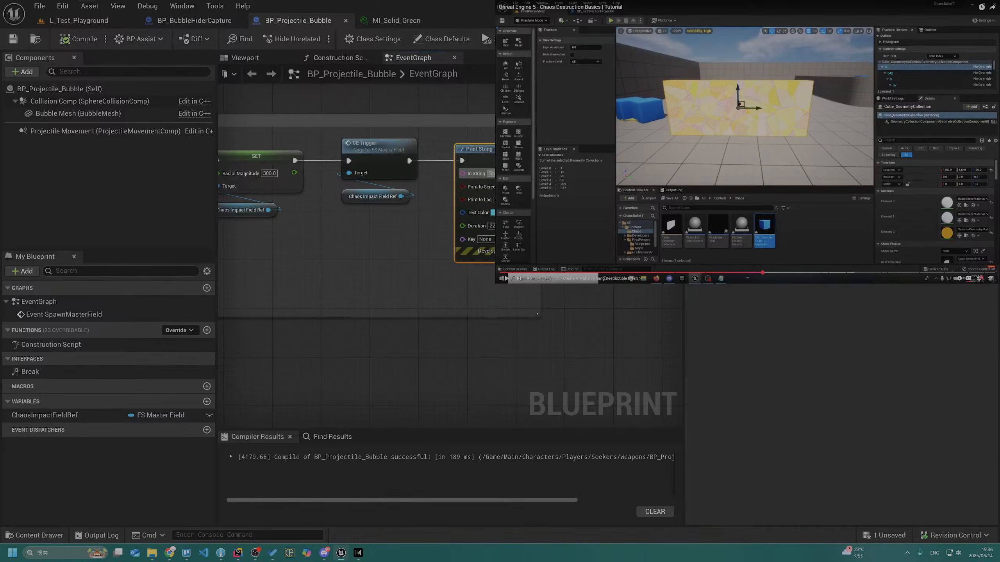
text(eld)
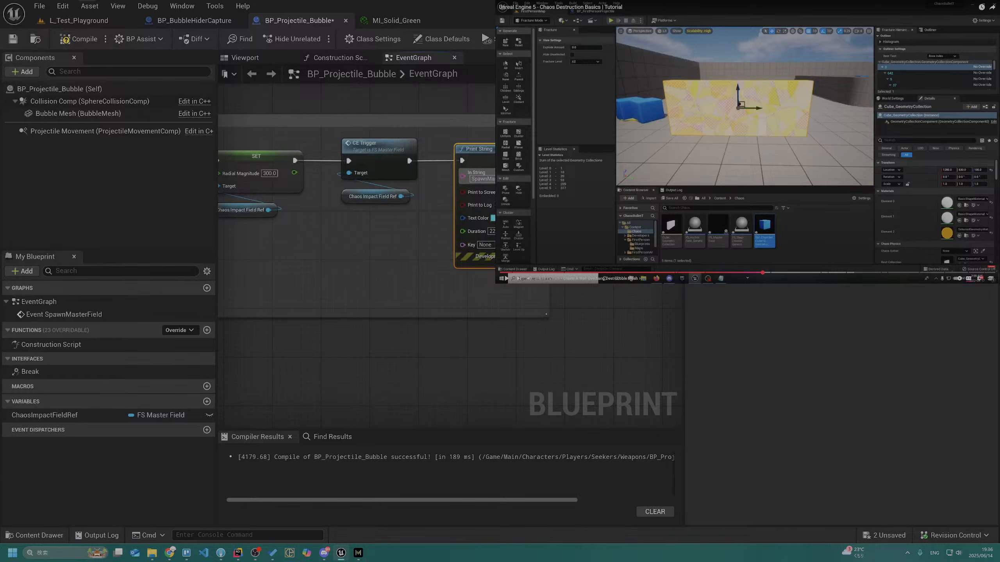
Test the debug print by playing L_Test_Playground and shooting the fractured wall, and end play
click(81, 22)
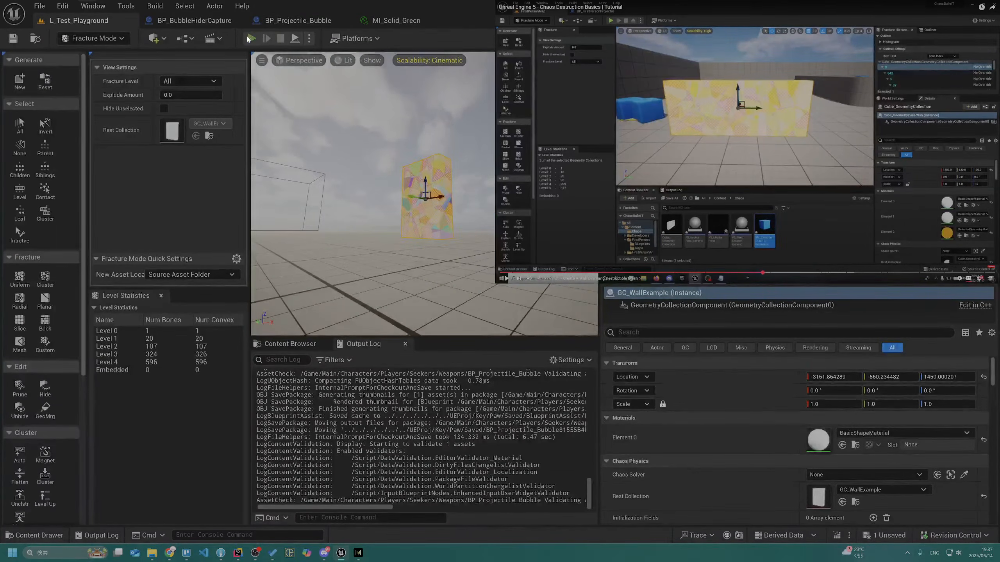
click(250, 38)
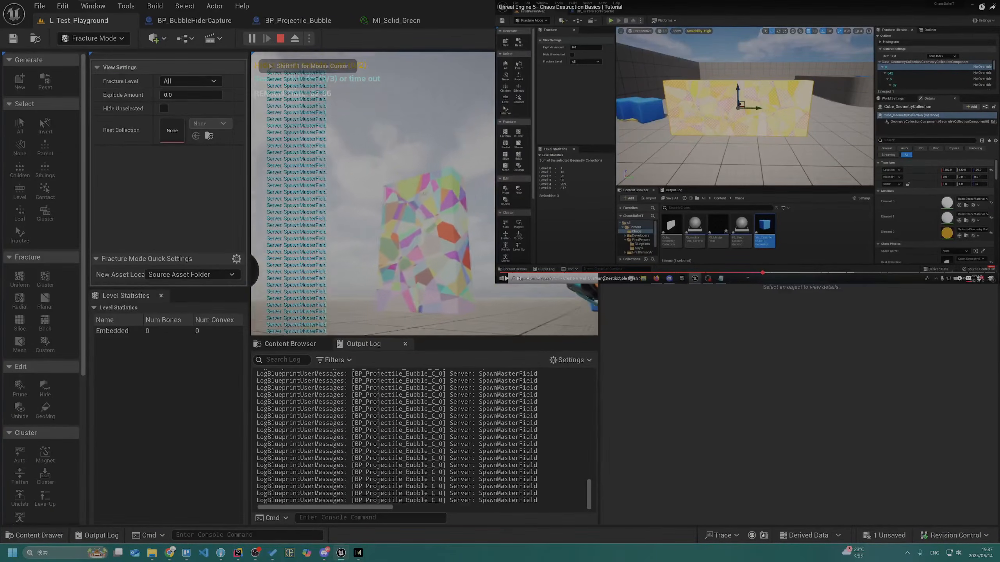
click(424, 194)
key(Escape)
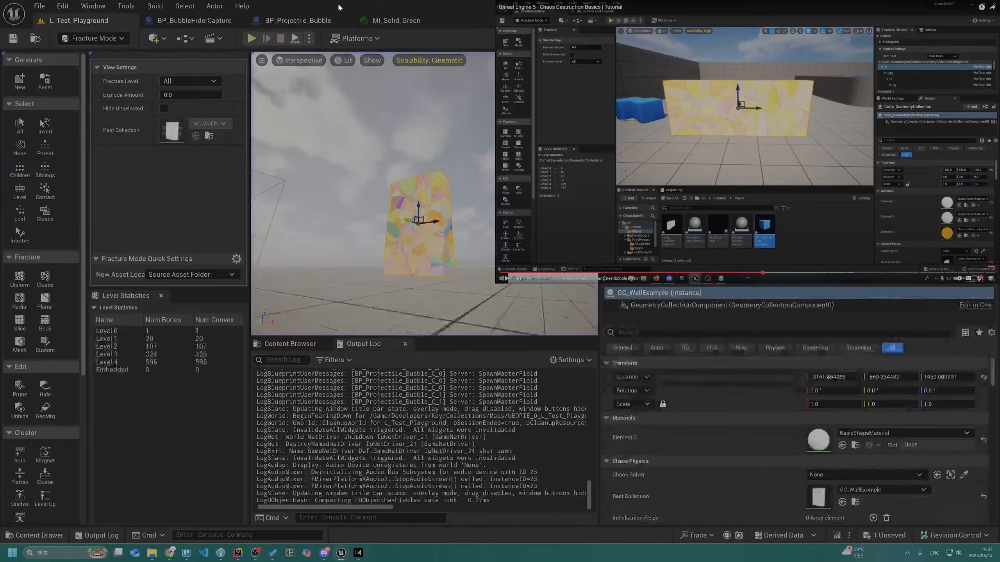
Save the edited BP_Projectile_Bubble, replay L_Test_Playground with shots at the fractured wall, and stop the session
click(298, 20)
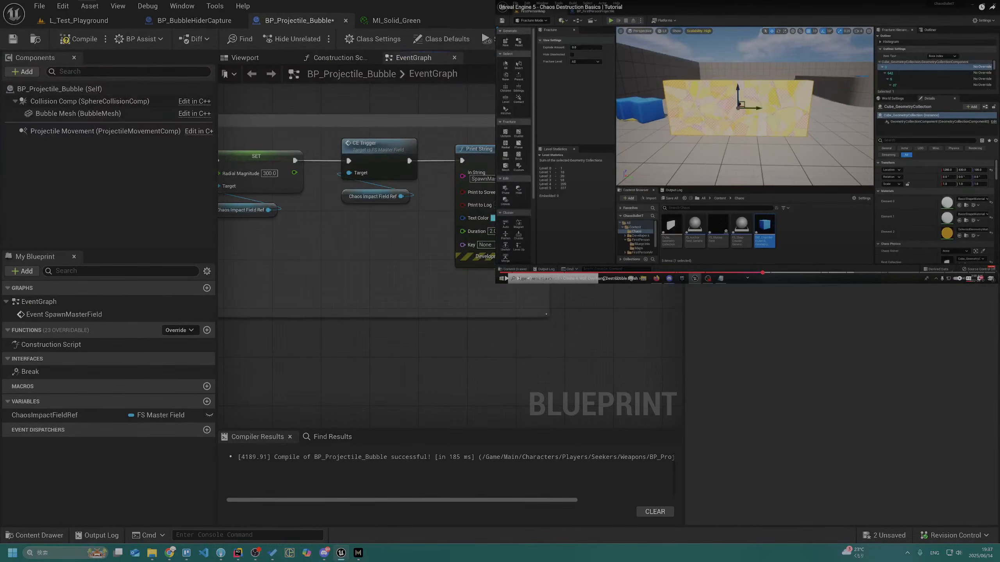
key(ctrl+s)
click(79, 20)
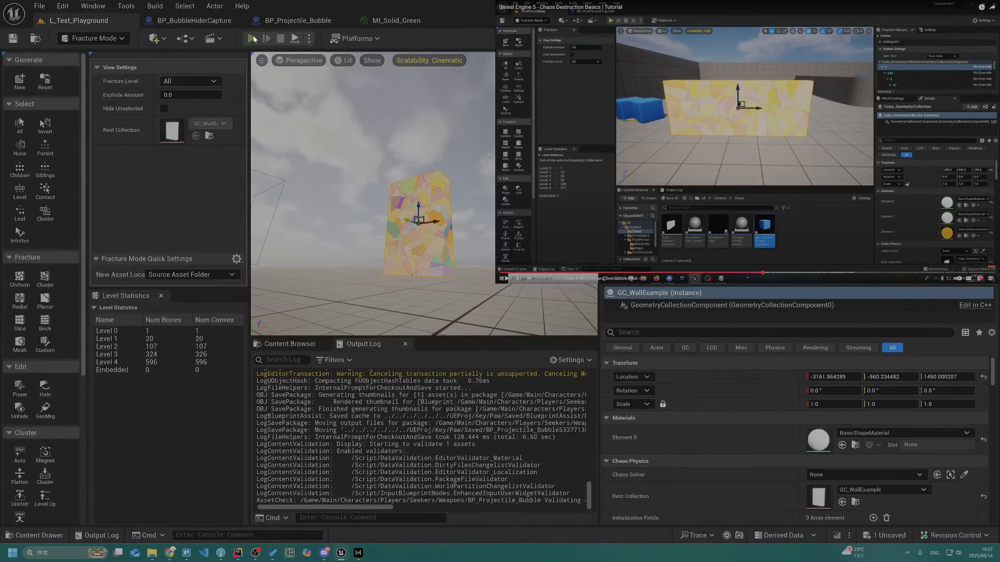
click(252, 39)
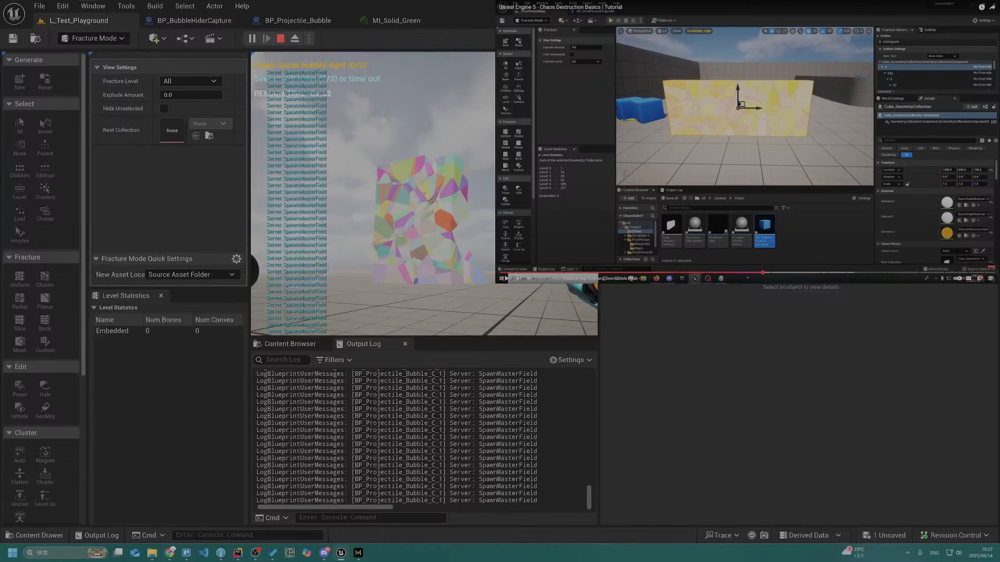
key(Escape)
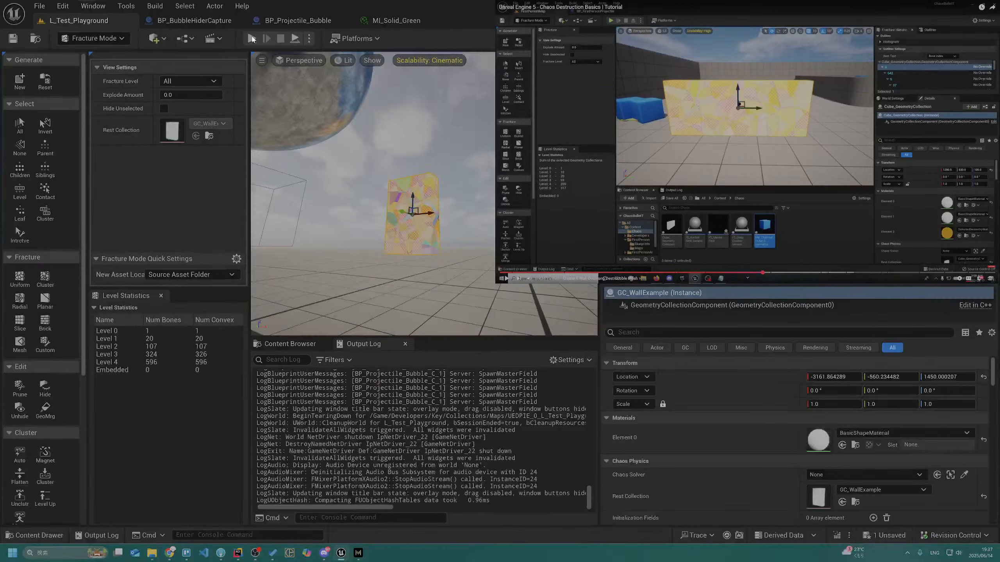
Play L_Test_Playground, shoot the fractured wall and look over the debris, and end the session
click(252, 38)
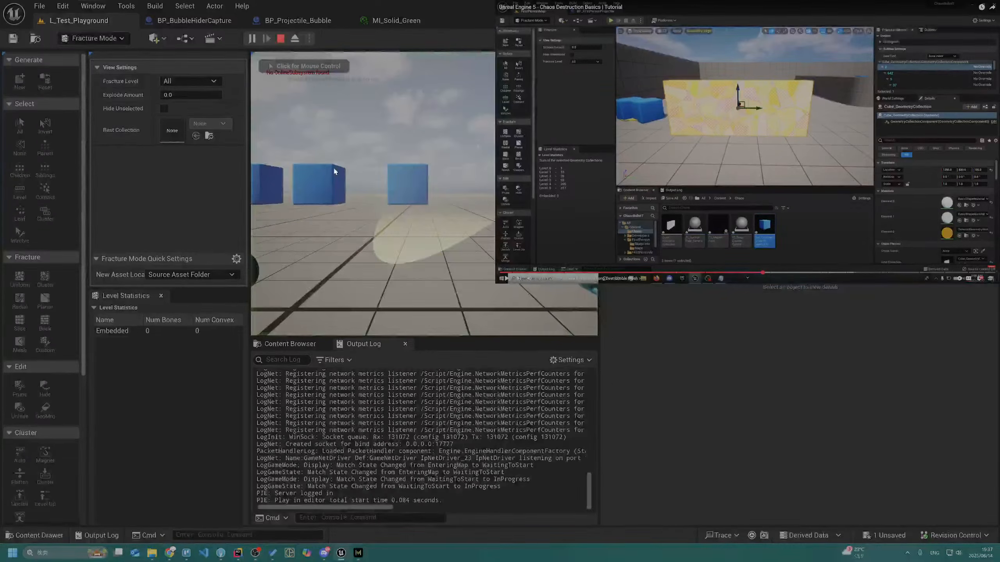
click(333, 167)
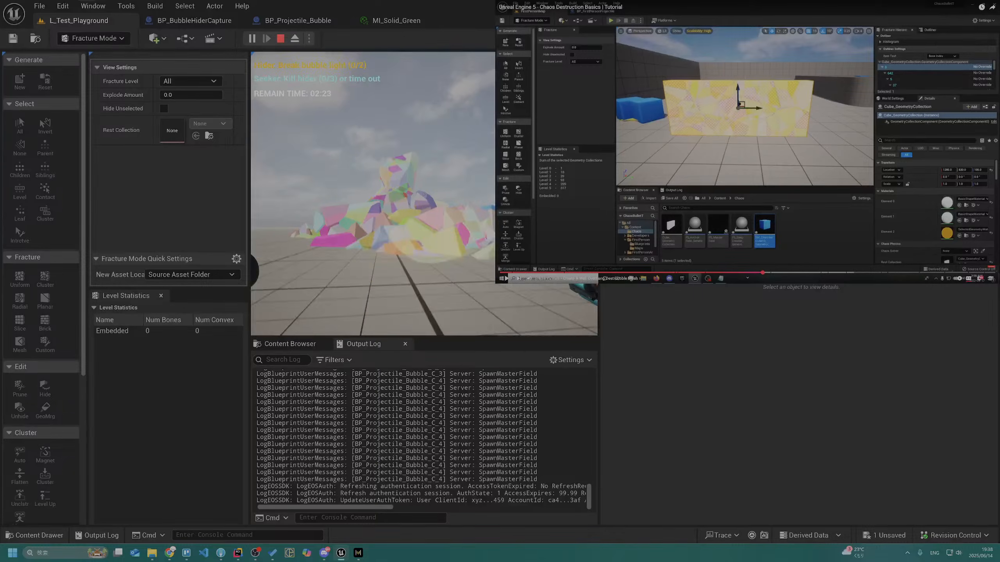
key(alt+Tab)
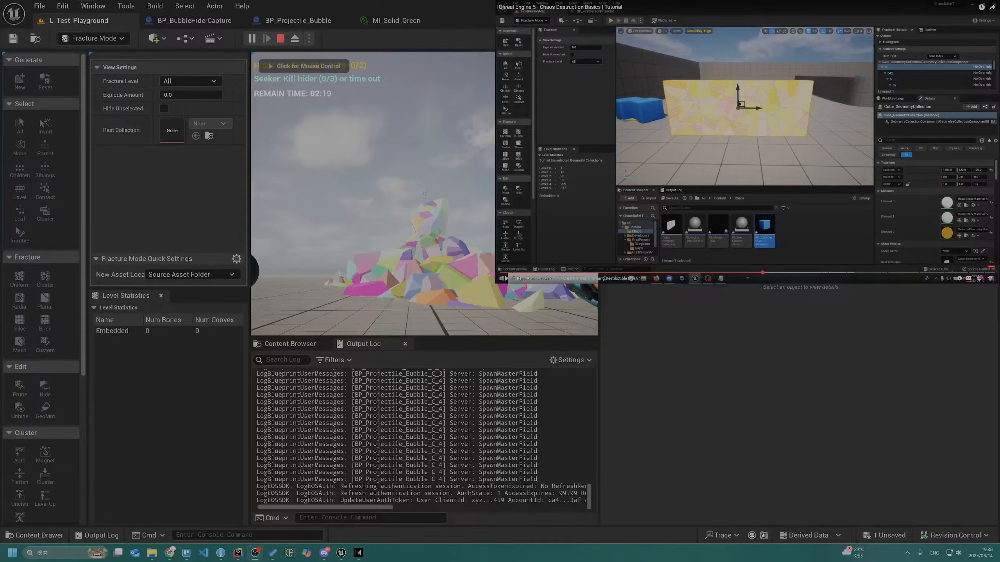
click(288, 163)
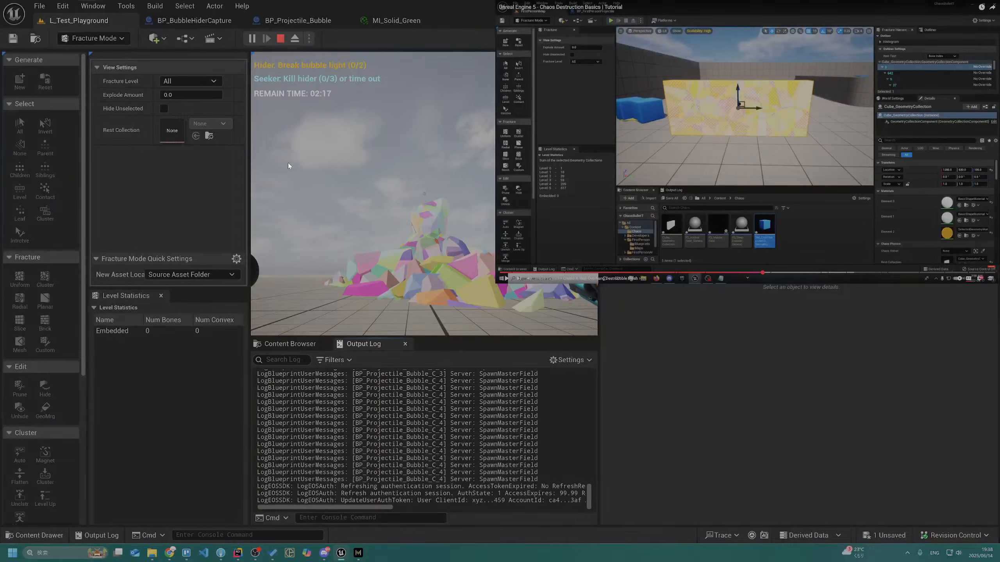
click(289, 166)
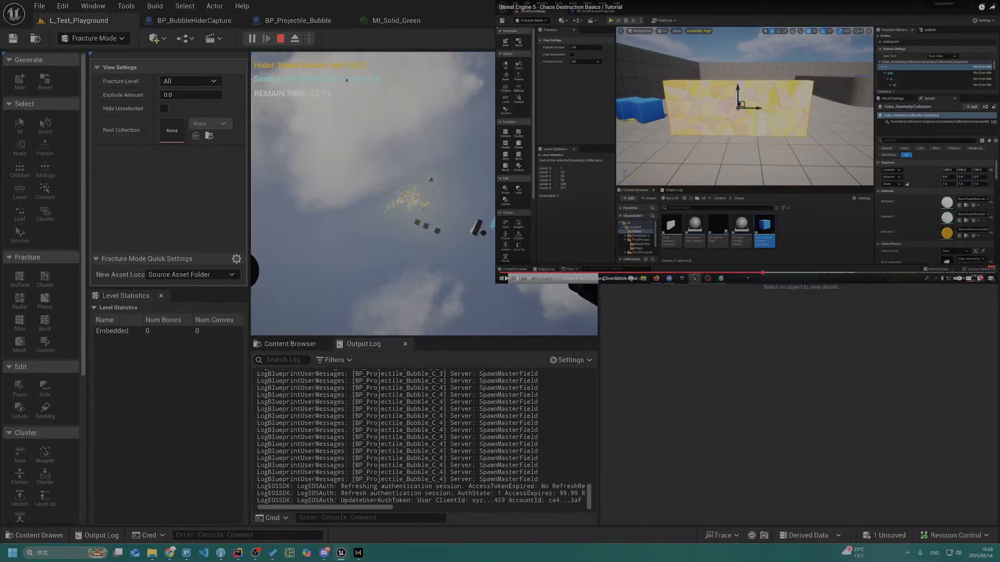
key(Escape)
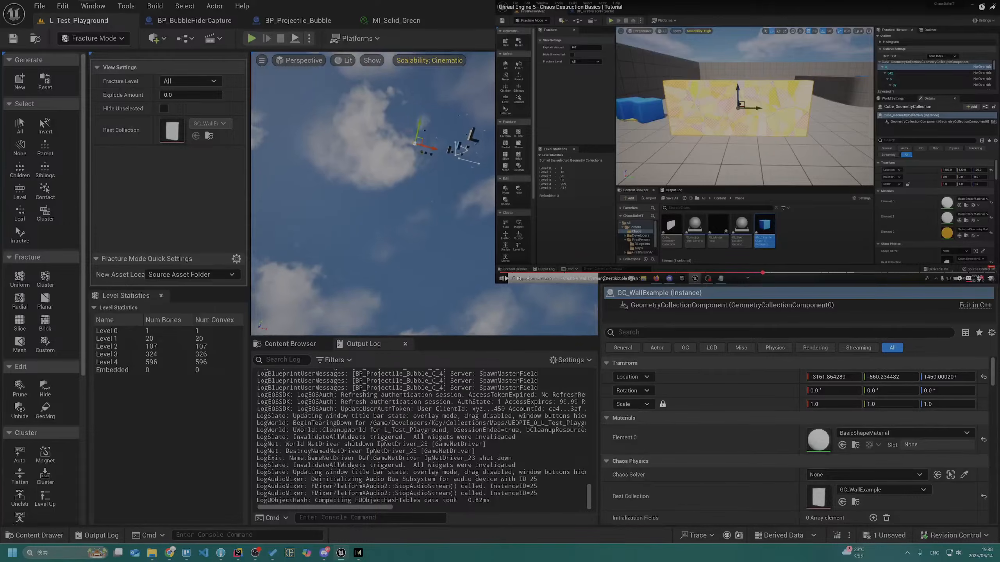
Bring the level viewport back around to face the fractured wall GC_WallExample up close
right_drag(424, 194, 435, 252)
key(w)
key(q)
key(e)
key(s)
key(a)
key(w)
key(d)
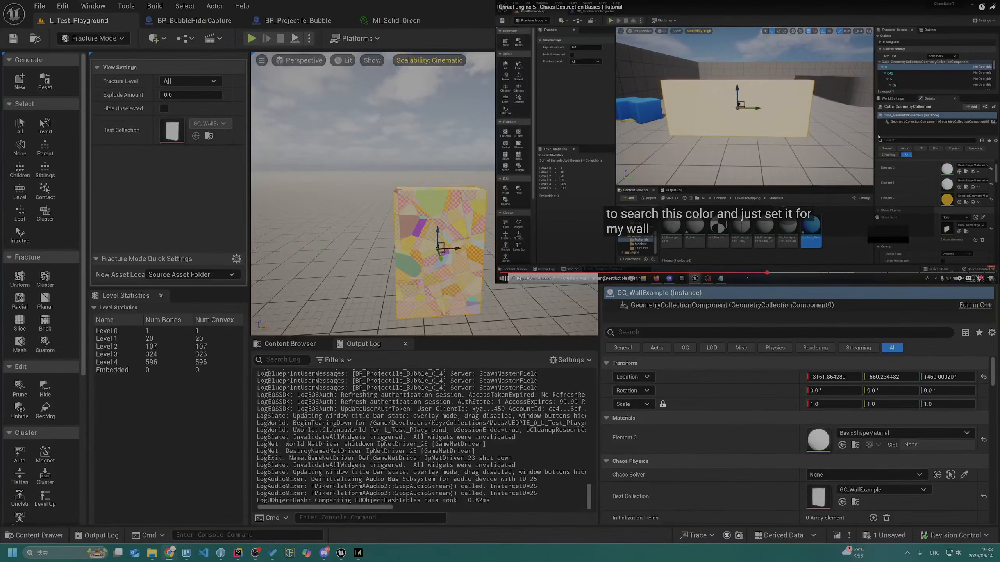
Replay the tutorial video's passage on turning off the wall's bone colors and pause it
key(space)
key(Left)
key(Left)
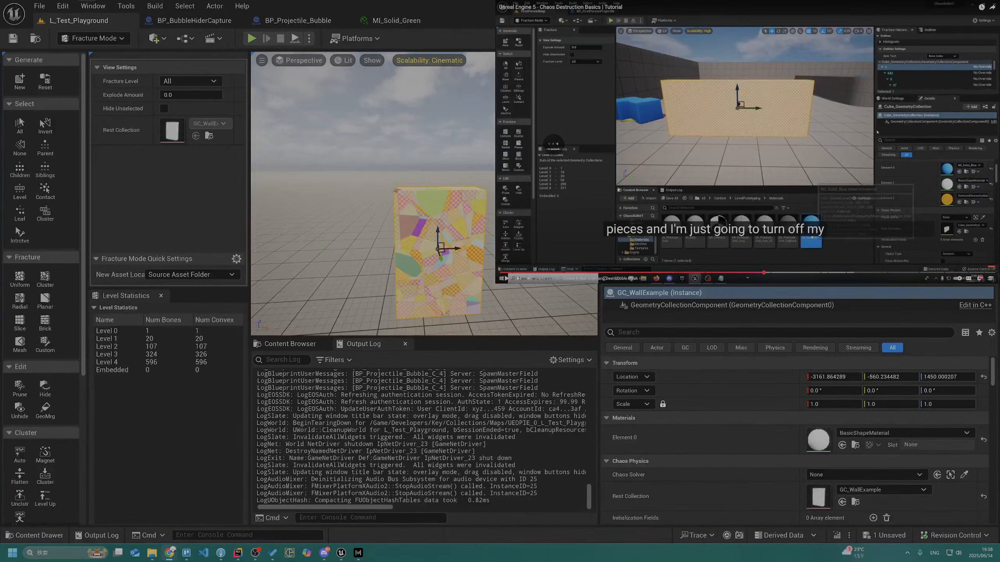
key(space)
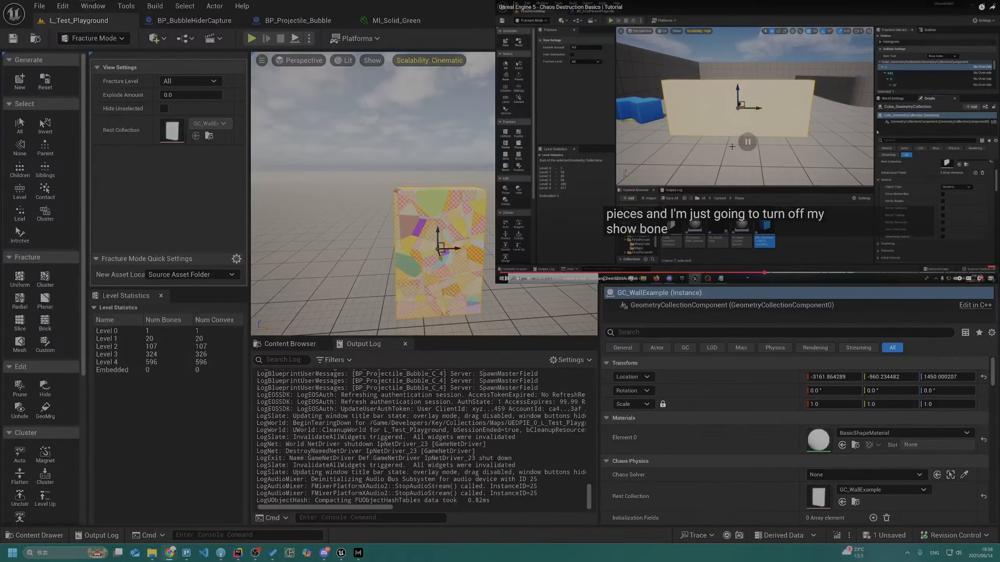
key(alt+Tab)
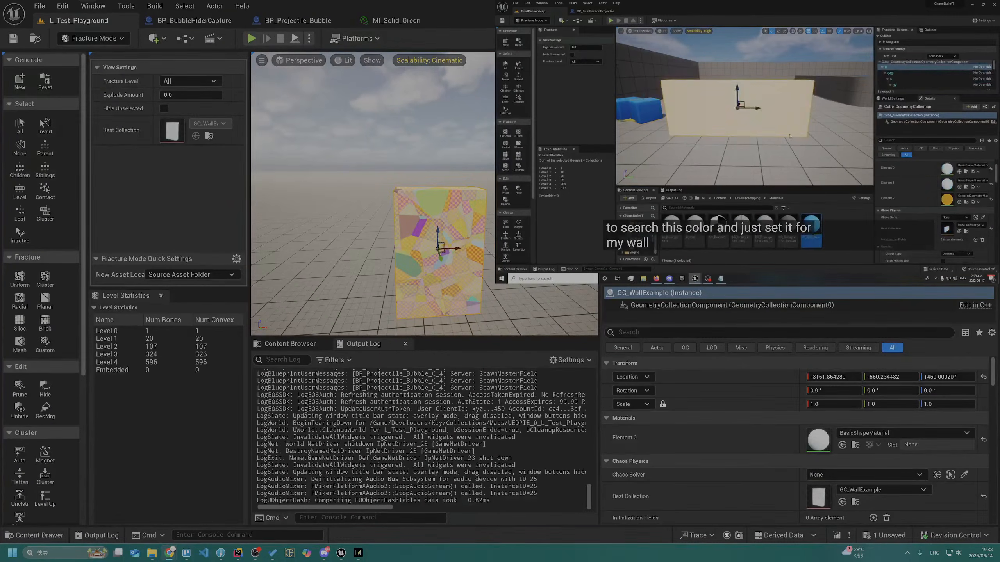
Select all fracture pieces of GC_WallExample
click(19, 126)
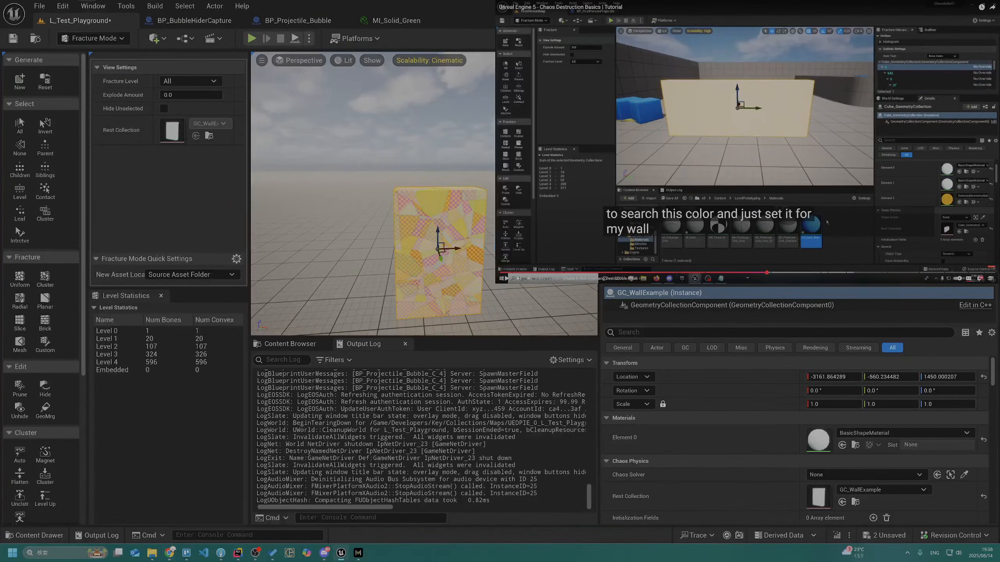
key(ctrl+z)
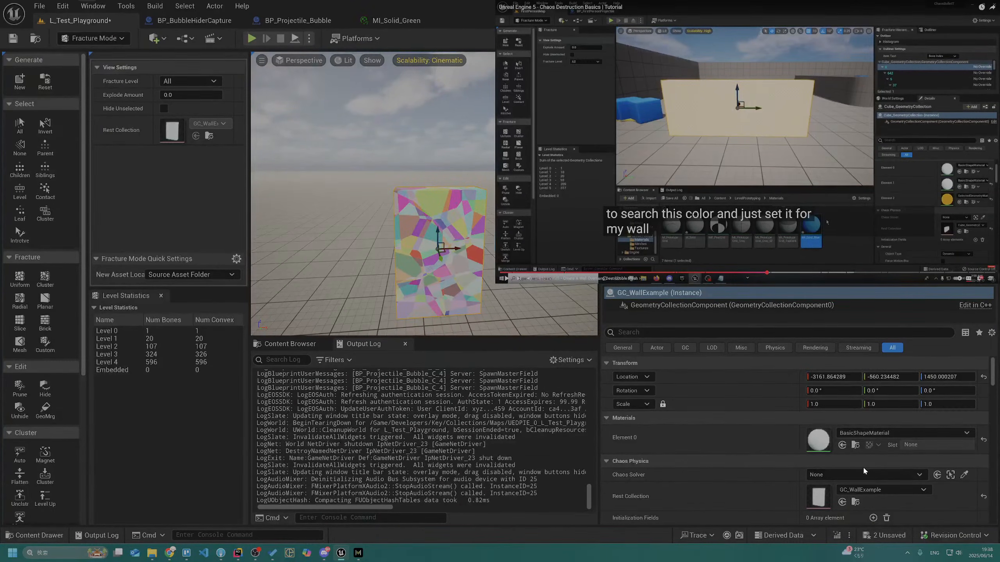
key(ctrl+y)
Rewatch the tutorial's bone color passage and turn off Show Bone Colors for GC_WallExample
click(771, 108)
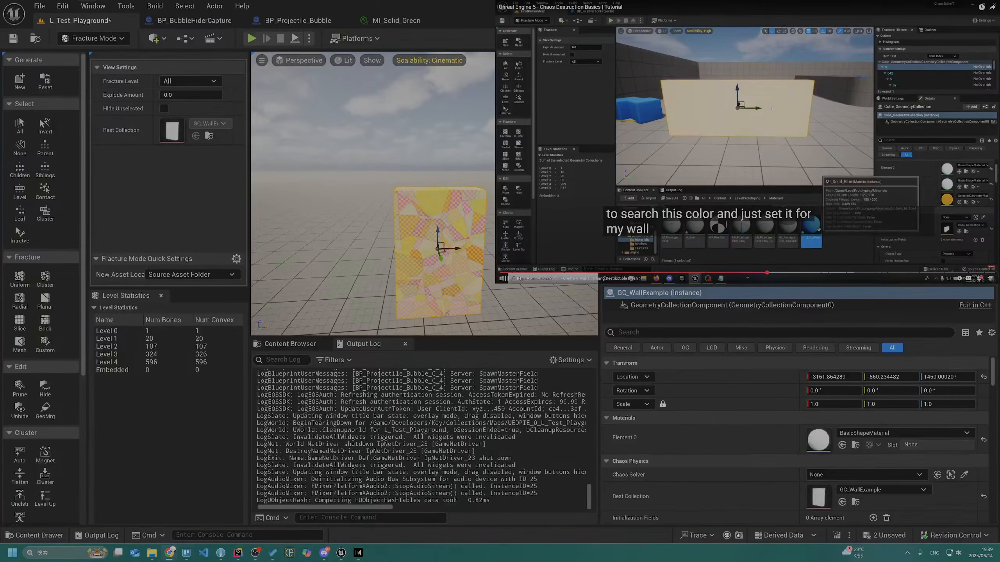
key(Left)
key(Left)
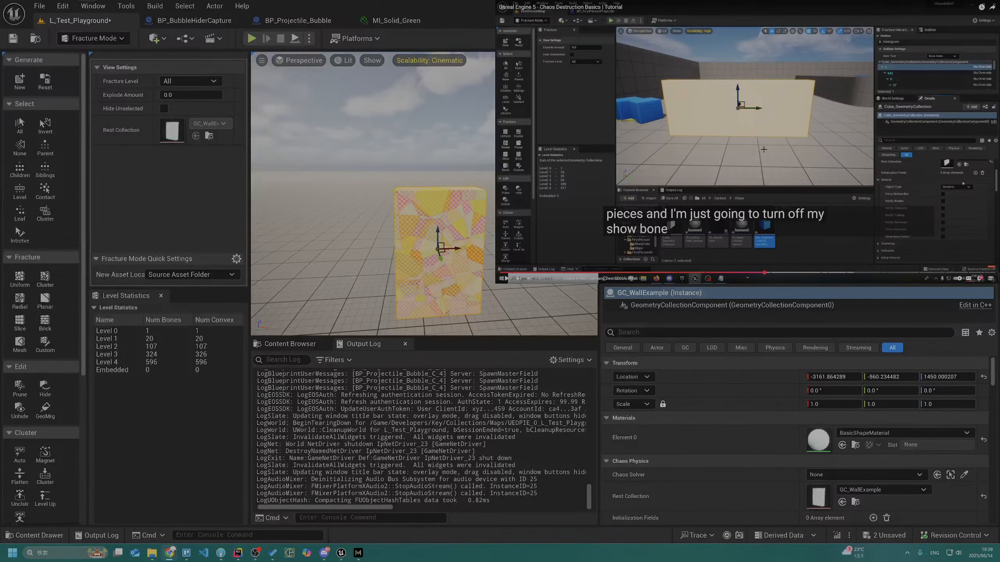
scroll(720, 414, down, 10)
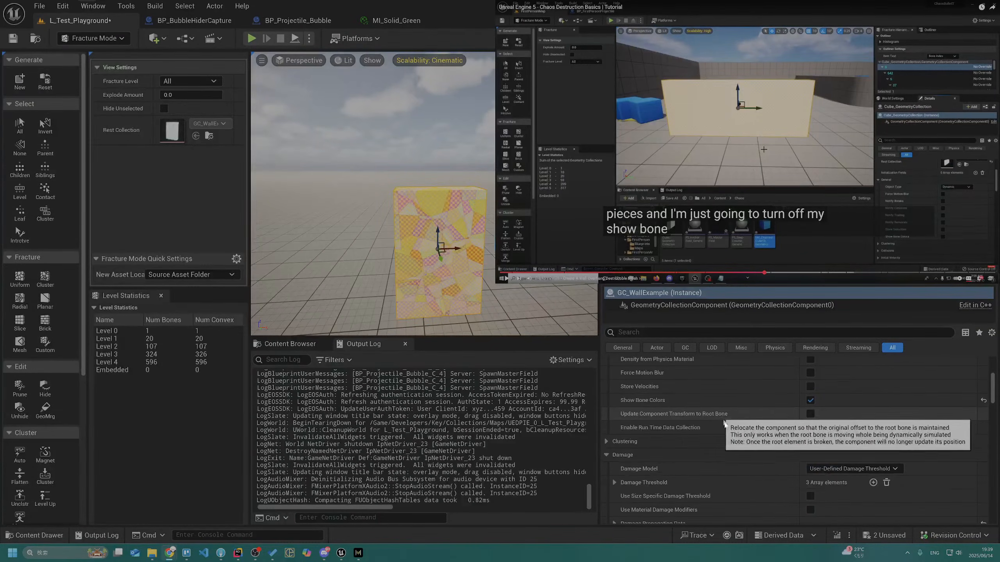
click(810, 401)
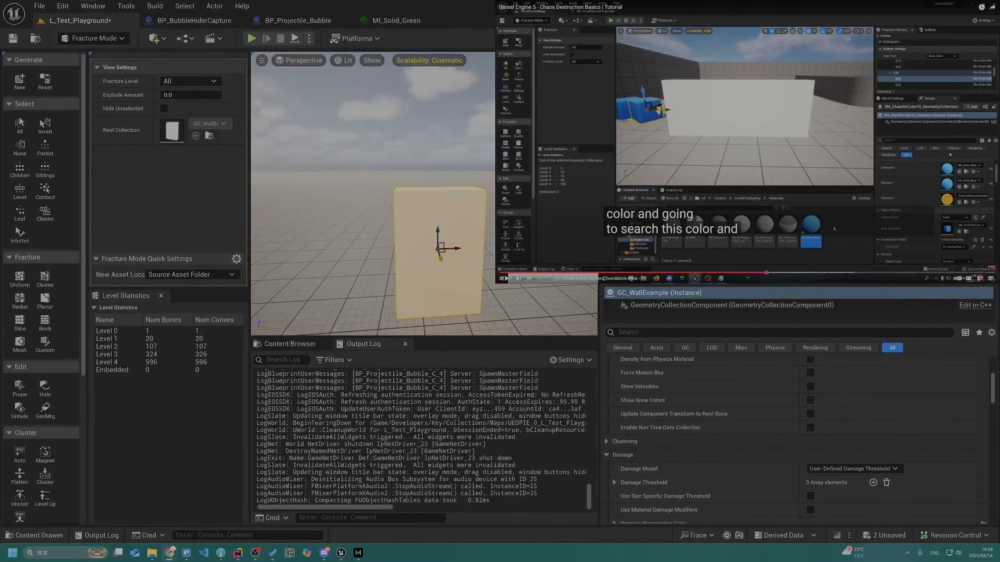
Assign MI_Solid_Green from the ChaosDestruction Materials folder to the wall's material Element 0
key(alt+Tab)
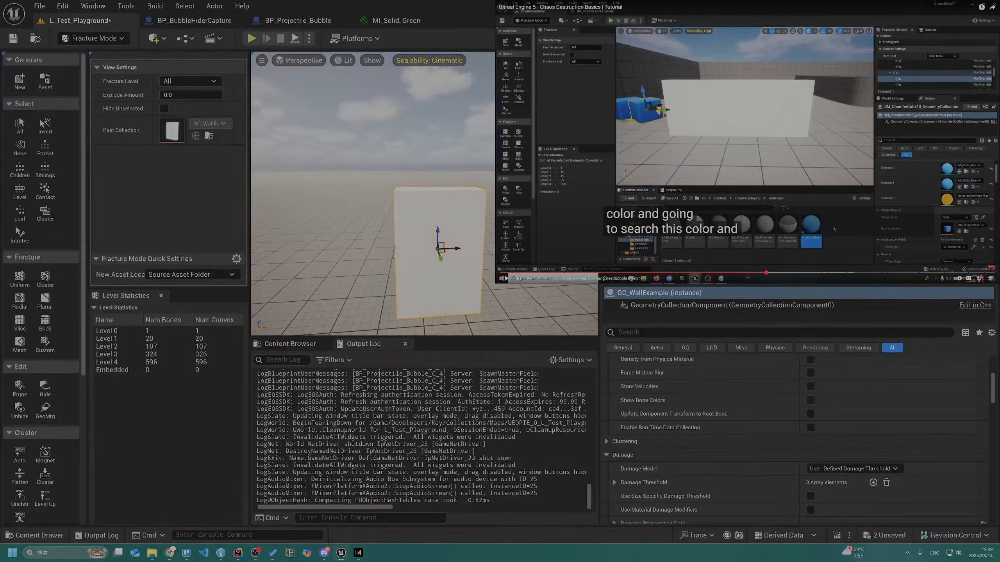
scroll(700, 406, up, 10)
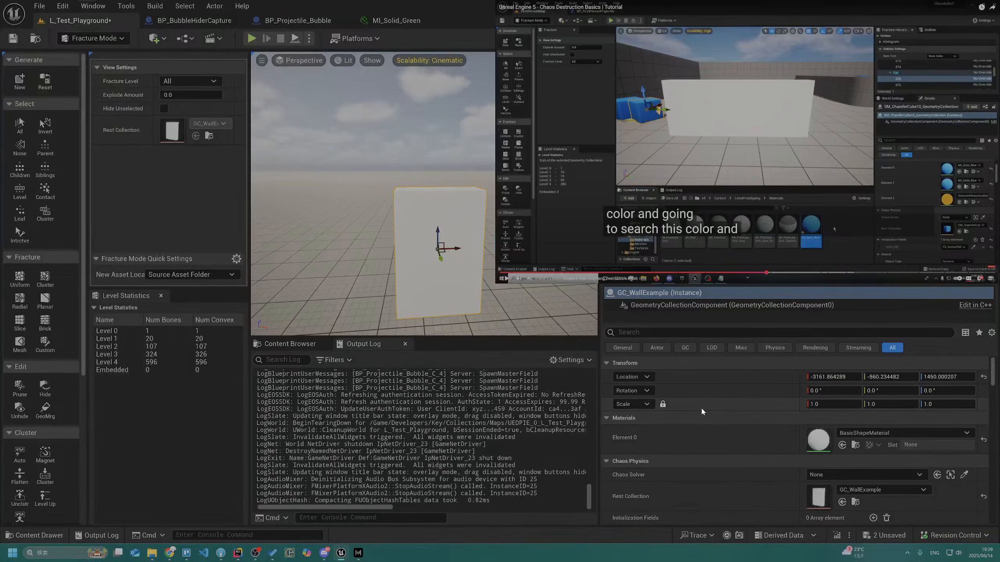
click(295, 342)
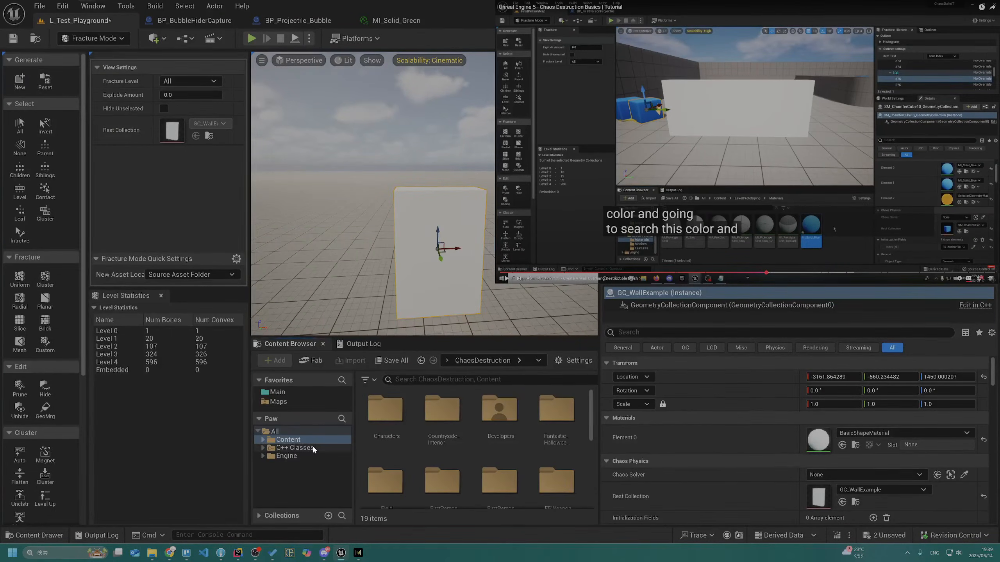
click(279, 392)
click(430, 429)
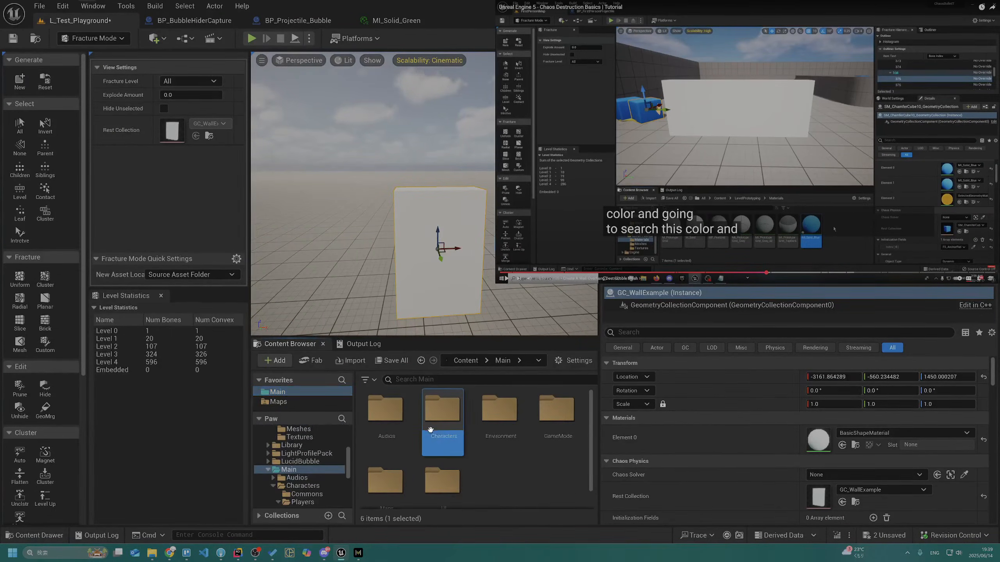
scroll(478, 455, down, 1)
double_click(498, 413)
double_click(442, 419)
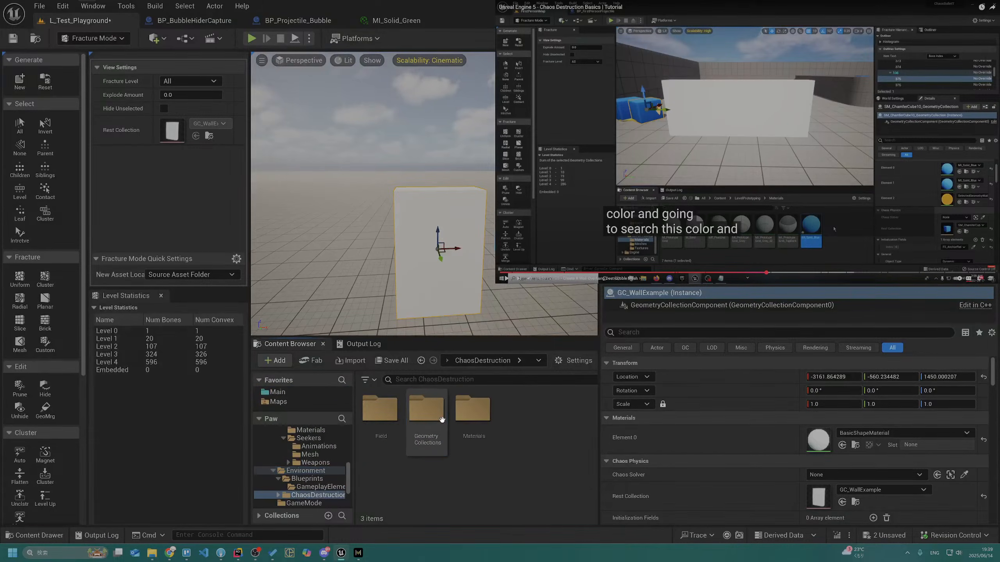
double_click(474, 418)
drag(380, 410, 822, 438)
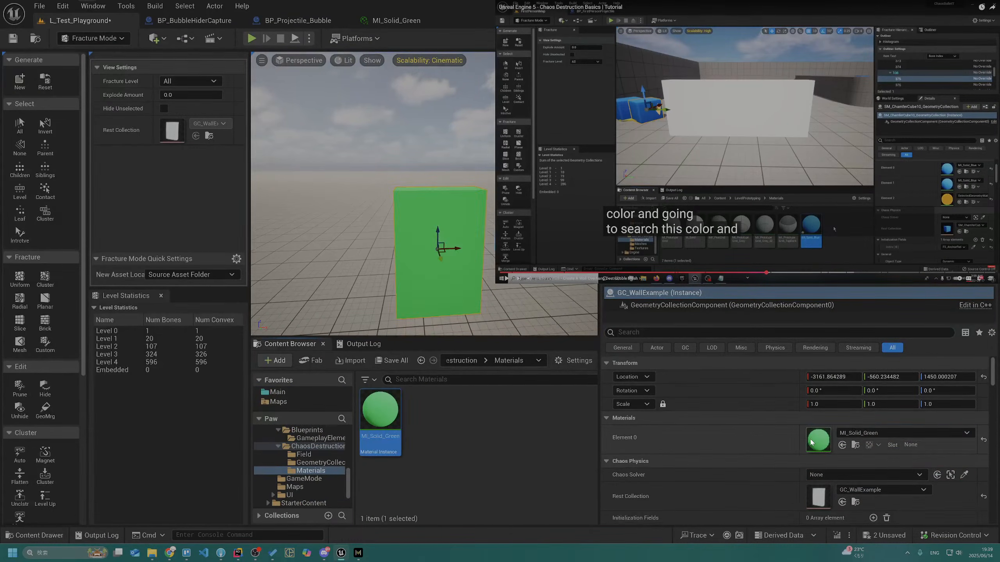
Check GC_WallExample's material slots against the tutorial wall and rewind the video to where its fracturing begins
click(861, 91)
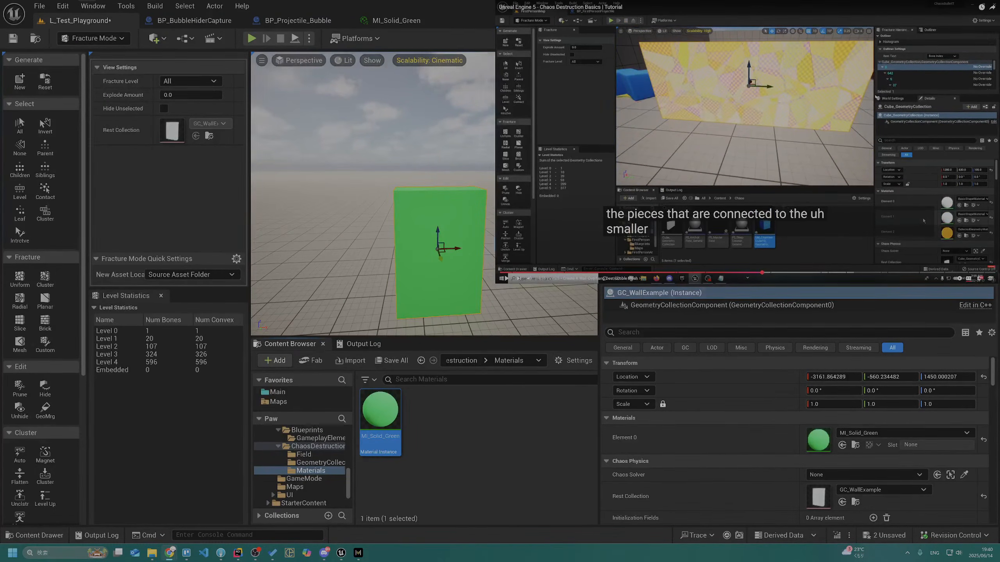
click(441, 275)
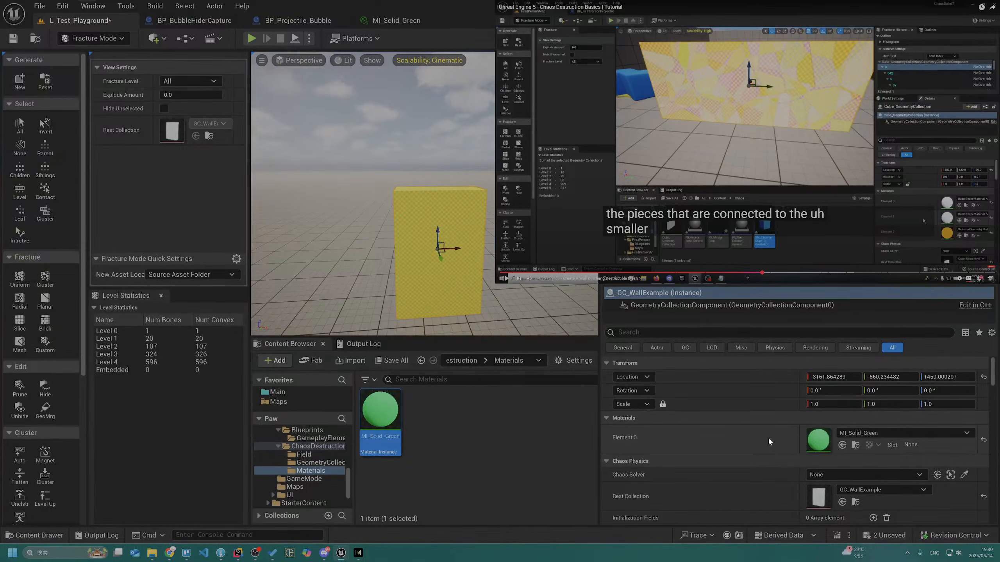
scroll(768, 437, down, 1)
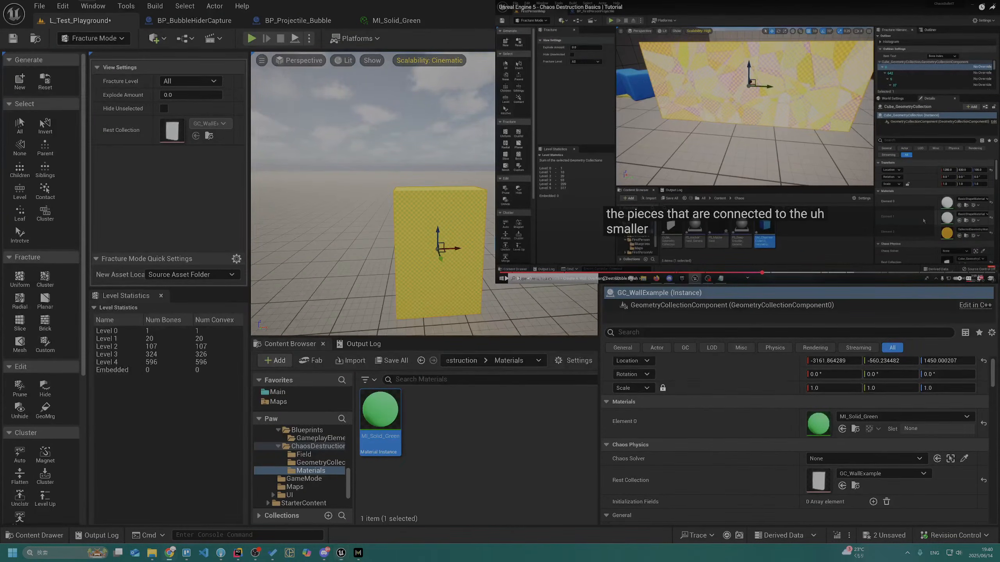
click(725, 272)
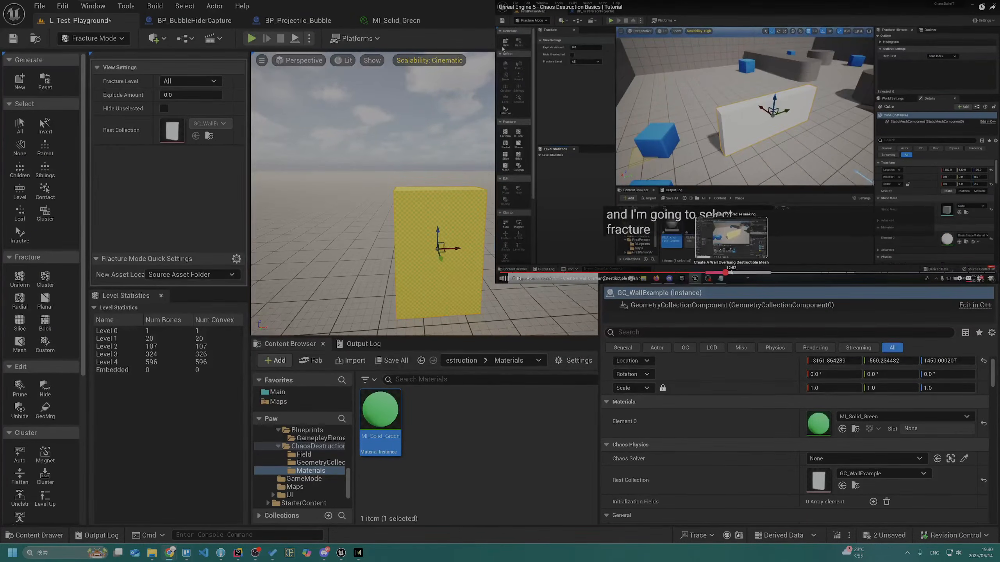
click(726, 273)
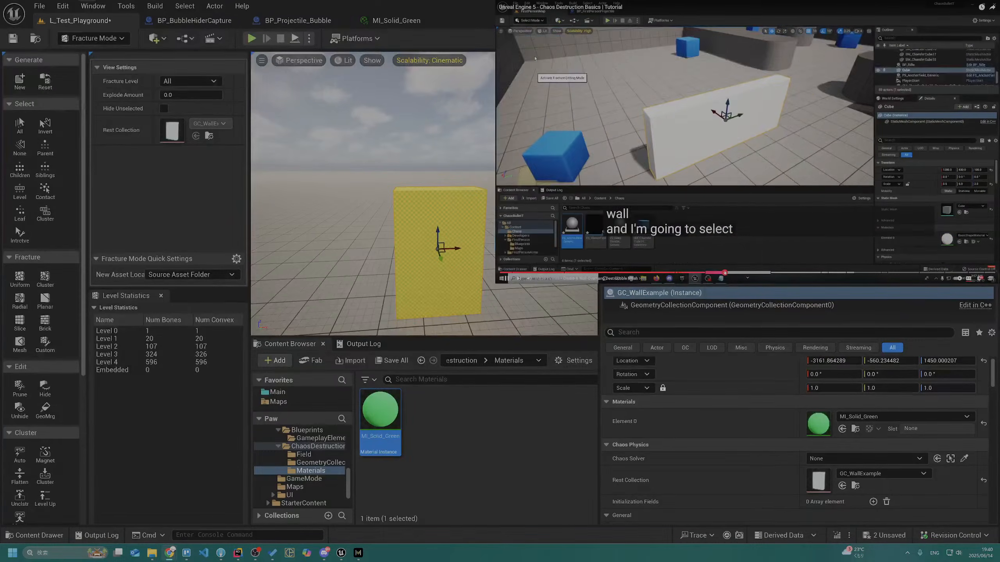
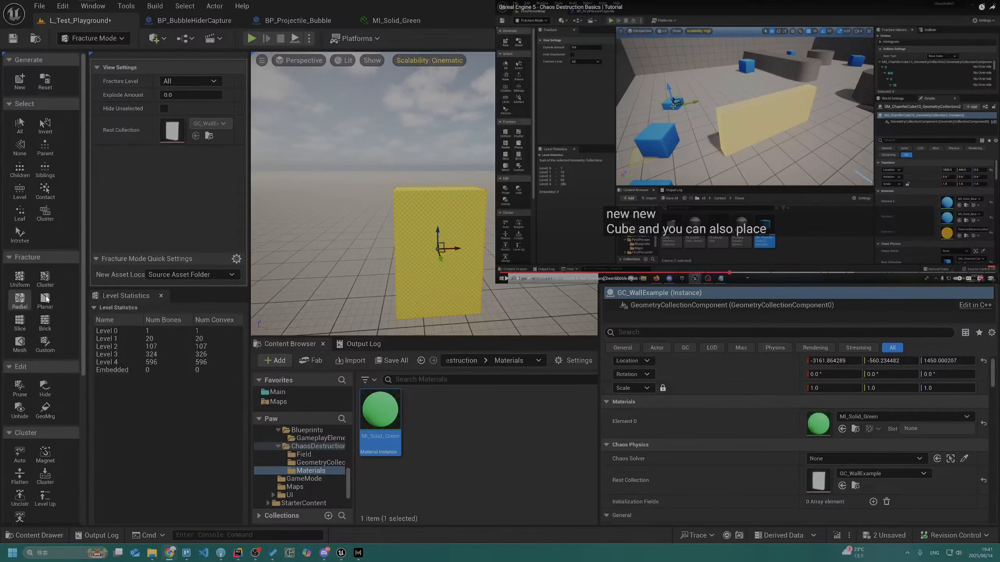
Inspect the material and physics settings of GC_WallExample's GeometryCollectionComponent against the tutorial, and leave the video's full-screen view
click(698, 308)
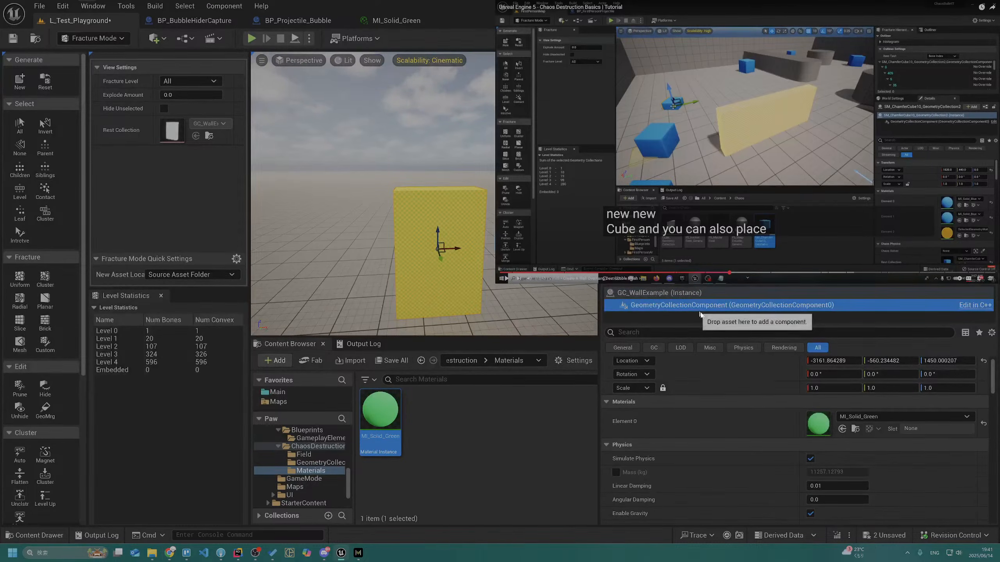
scroll(729, 422, down, 2)
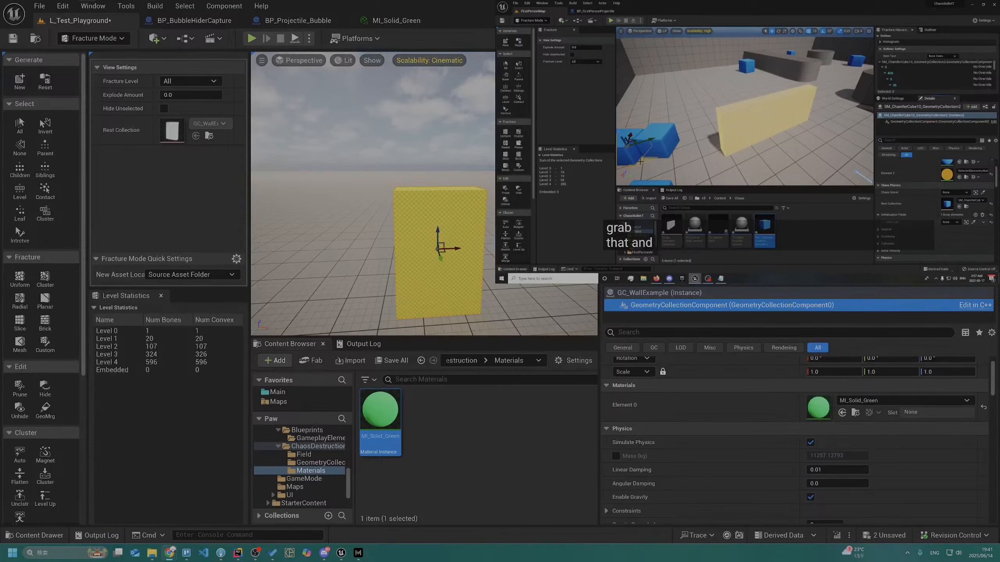
mouse_move(782, 154)
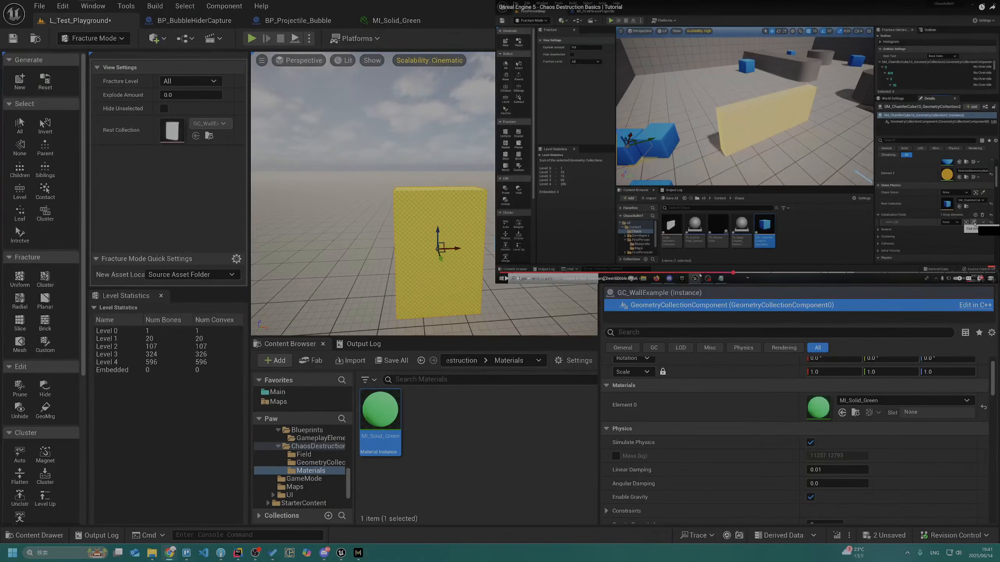
click(990, 279)
Search the web in a new browser tab for "unreal engine geometry collection interior color"
key(ctrl+t)
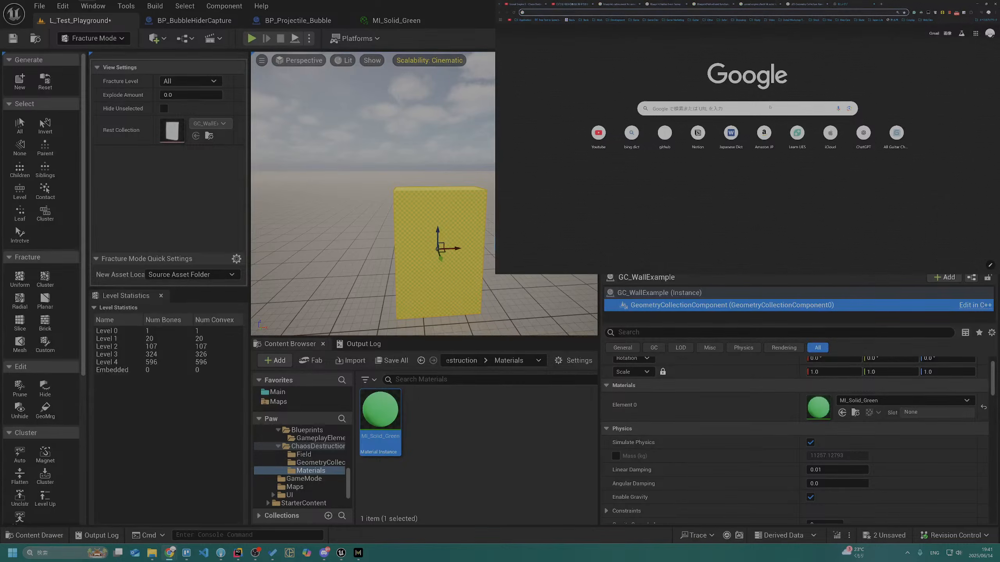
text(u)
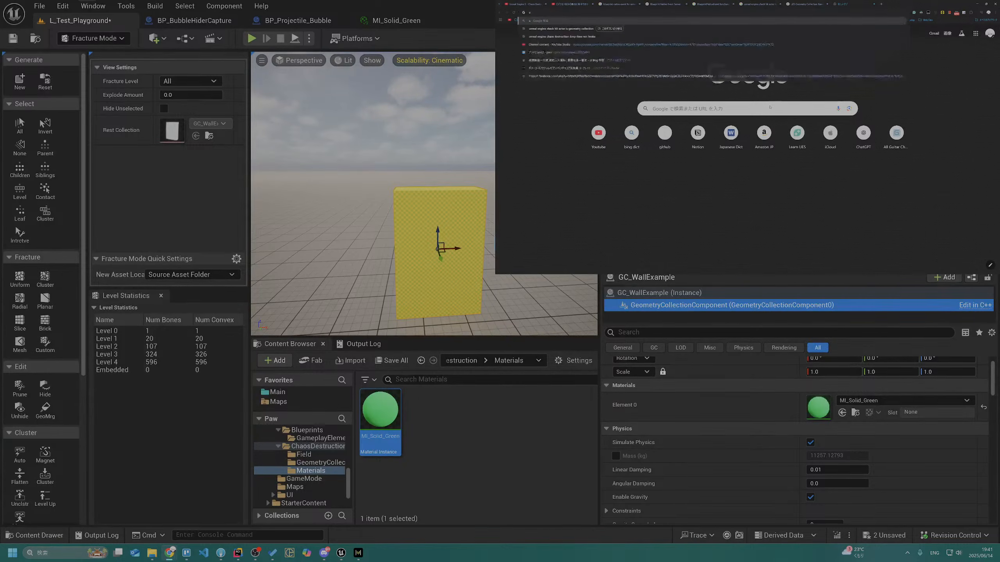
text(nreal engine geometry co)
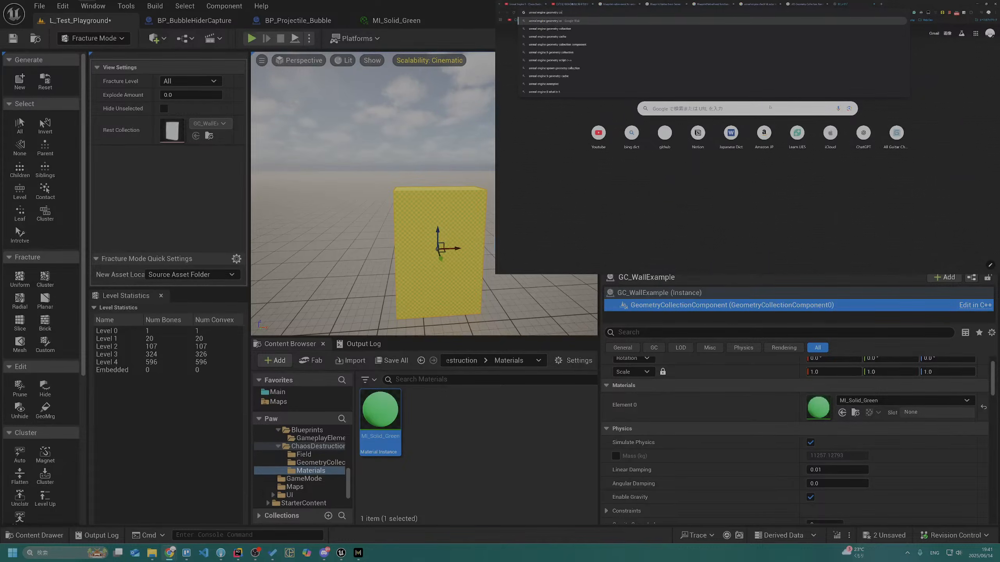
text(llection interi)
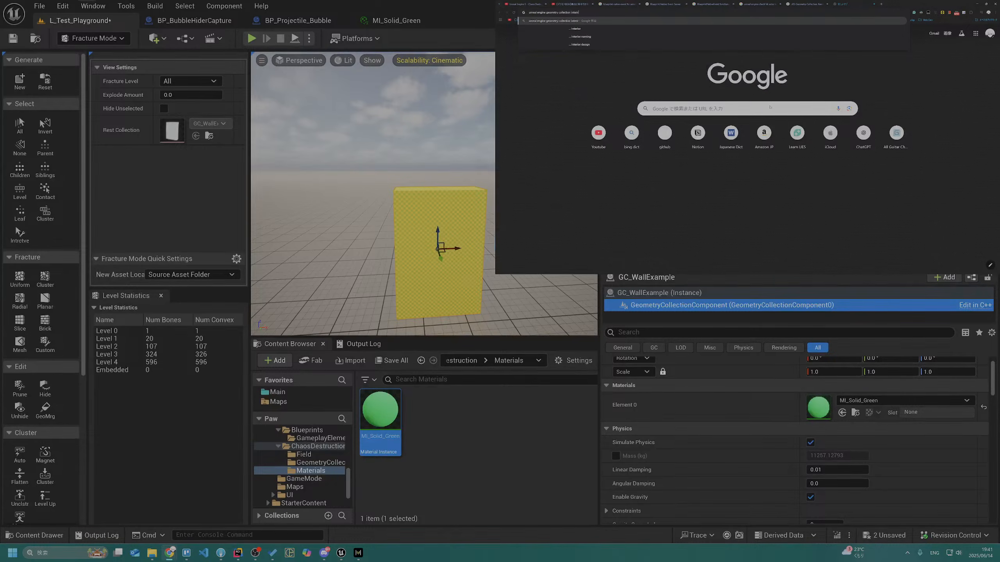
text(ror color)
key(Return)
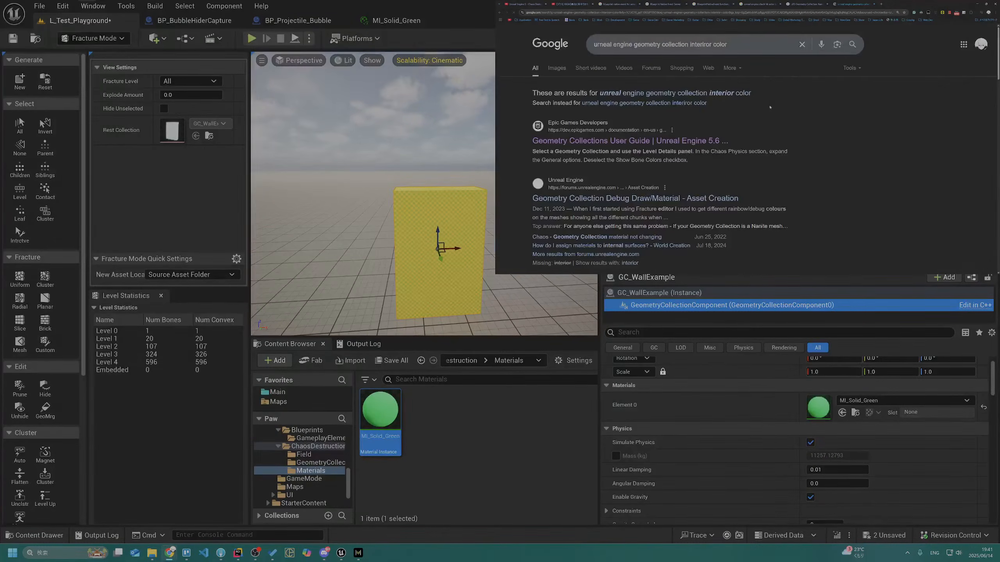
Look through the search results, check the Reddit post on Dynamic Mesh Component vertex colors, and return to the results
scroll(597, 149, down, 2)
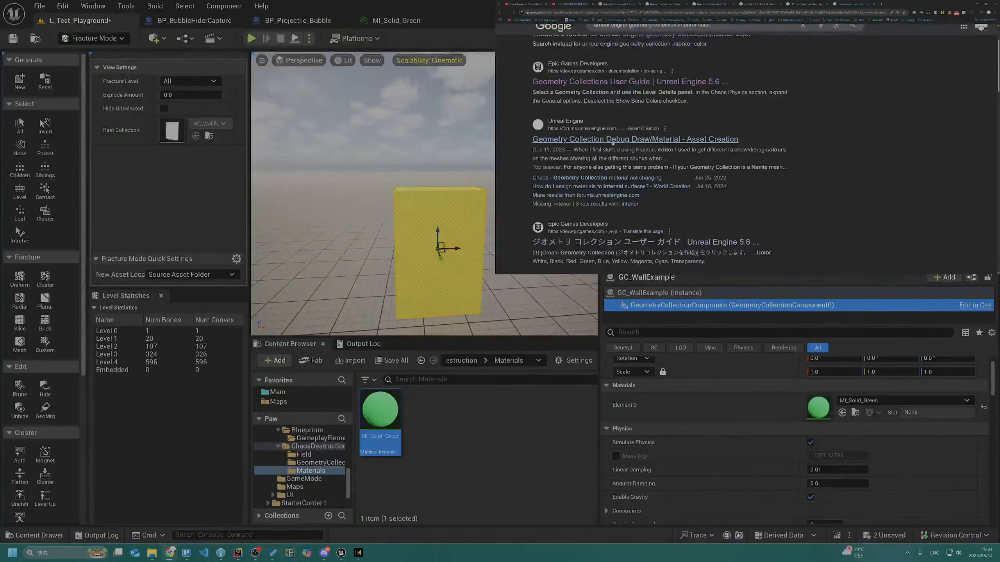
scroll(613, 142, down, 2)
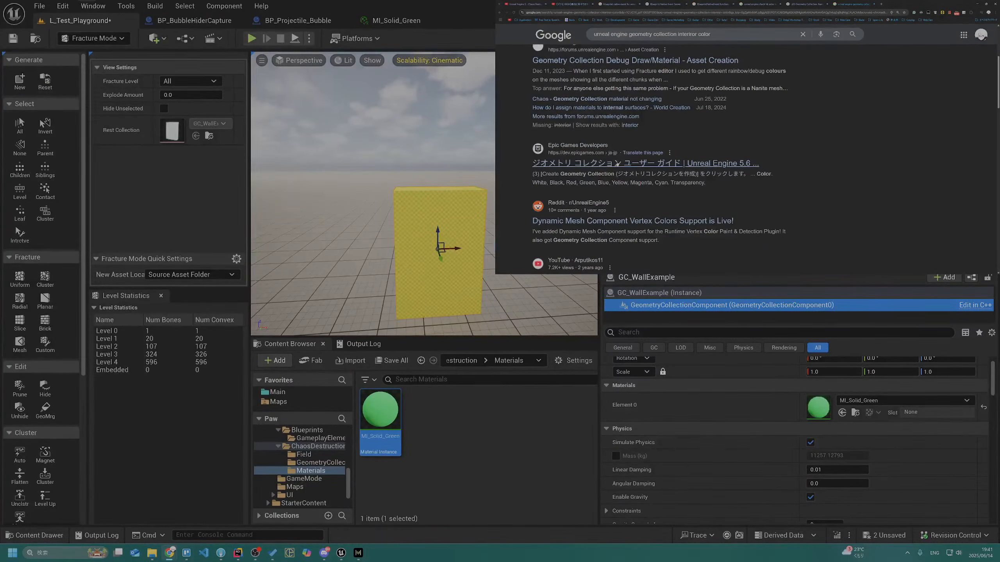
scroll(630, 163, down, 2)
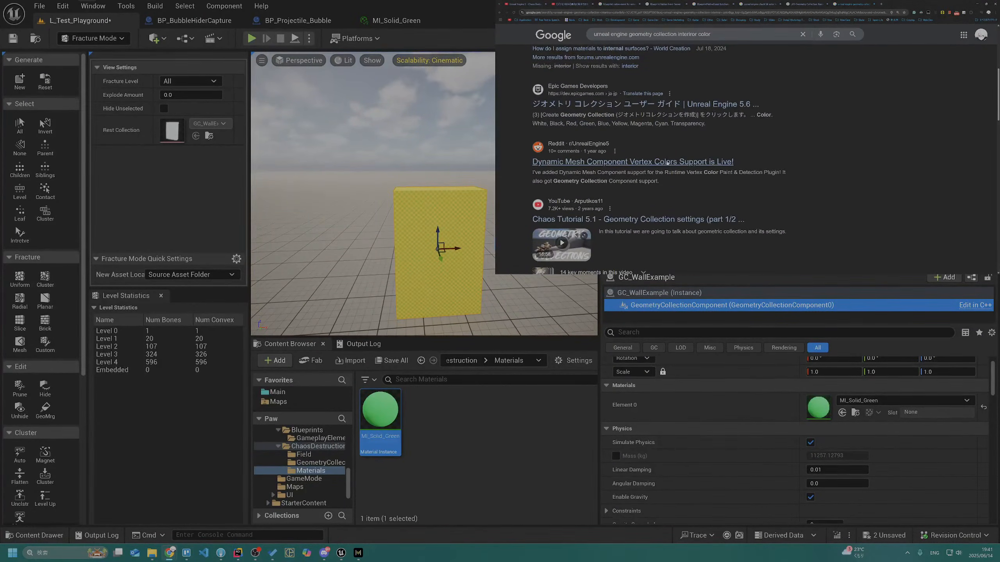
click(667, 162)
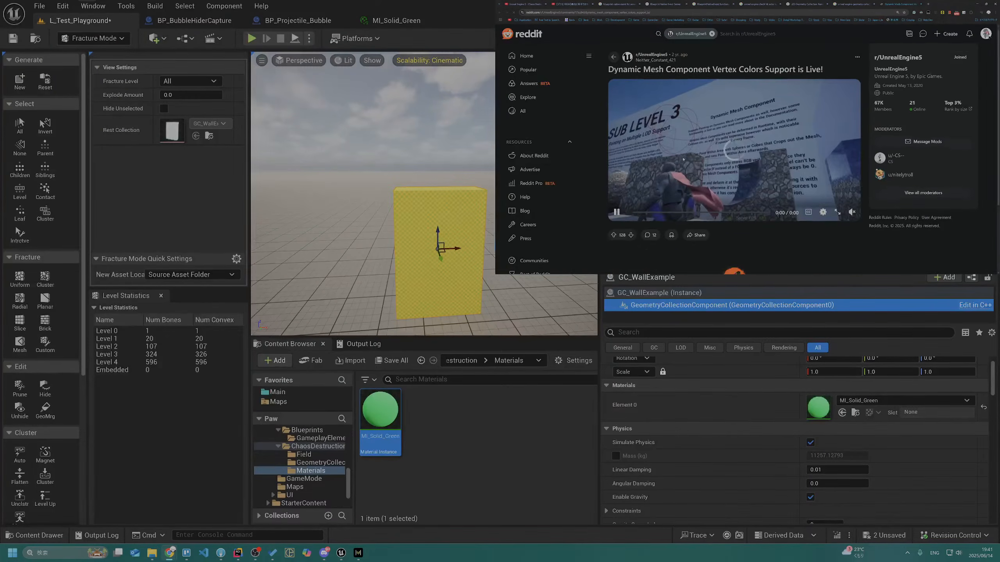
scroll(698, 153, down, 1)
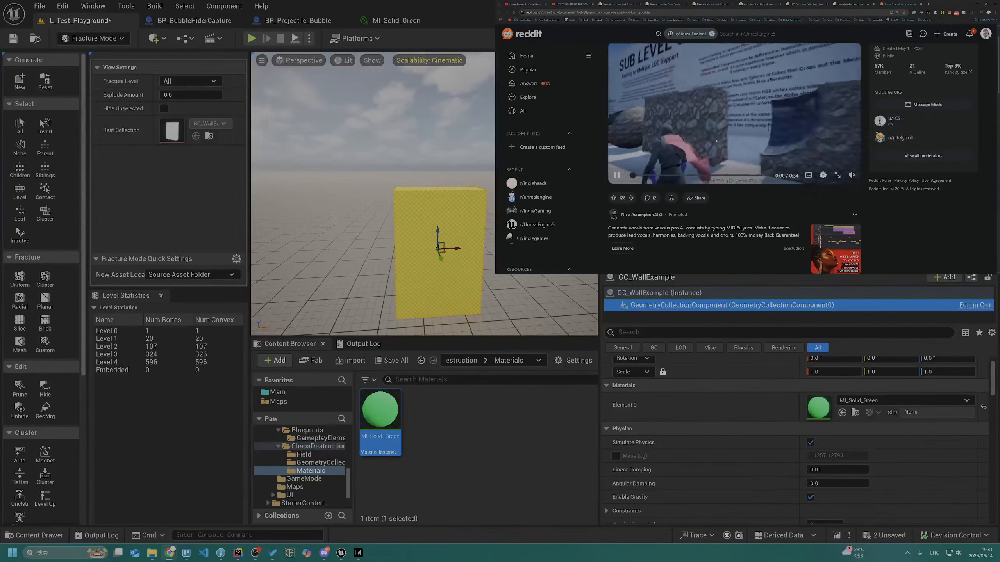
scroll(717, 141, down, 5)
key(alt+Left)
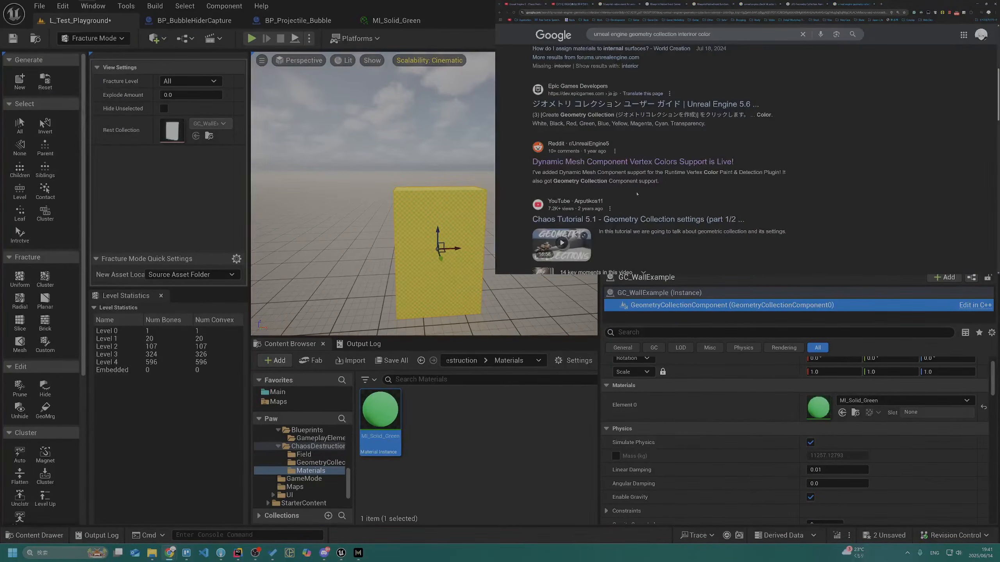
Open Epic's Geometry Collections User Guide and find the mentions of "color" on the page
scroll(597, 245, up, 4)
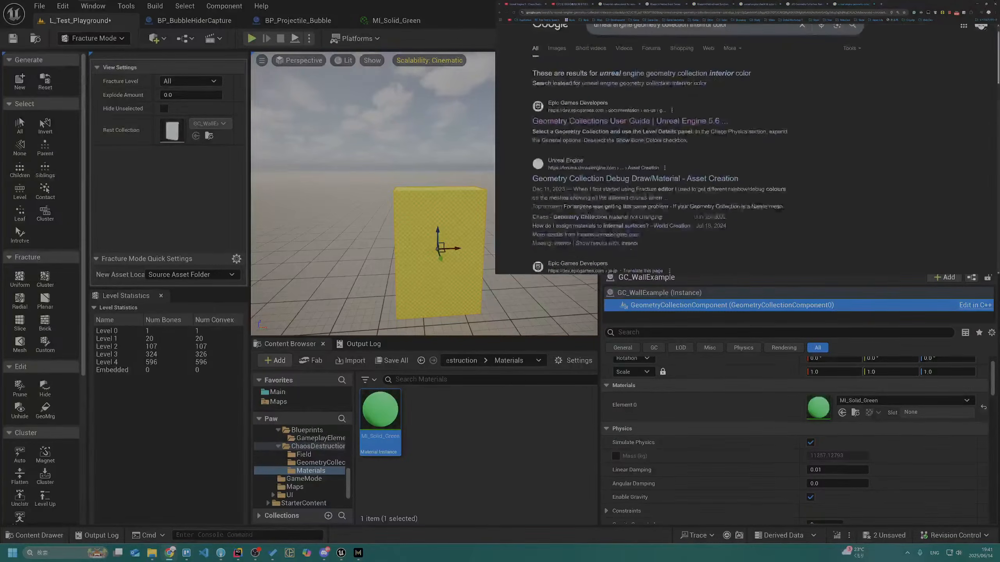
click(597, 126)
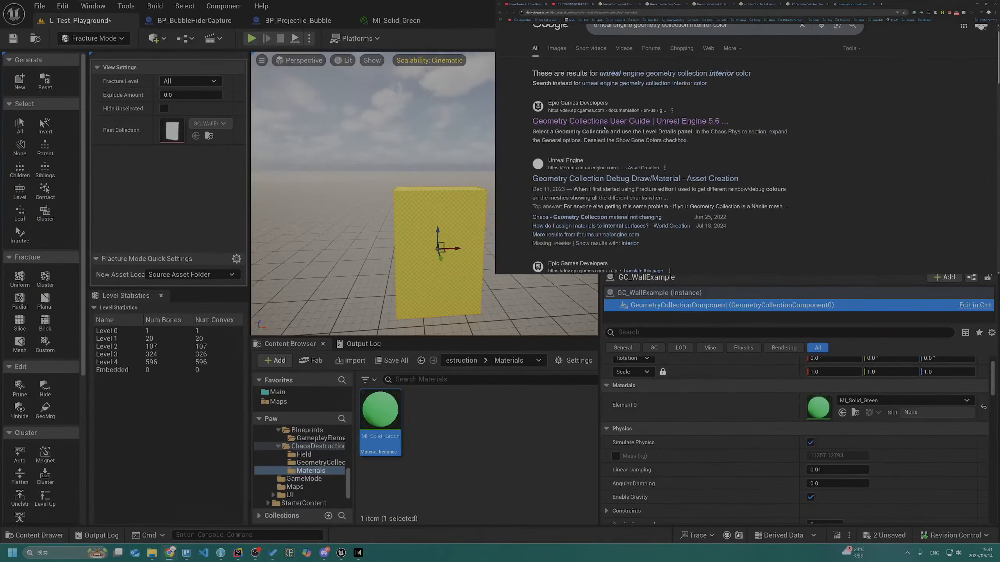
scroll(597, 125, down, 5)
key(ctrl+f)
text(color)
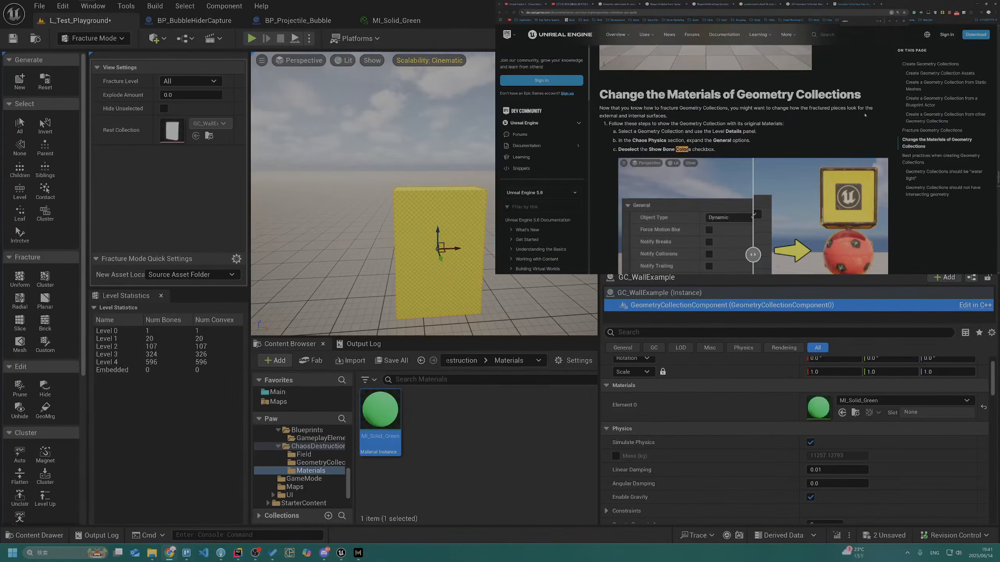
key(Return)
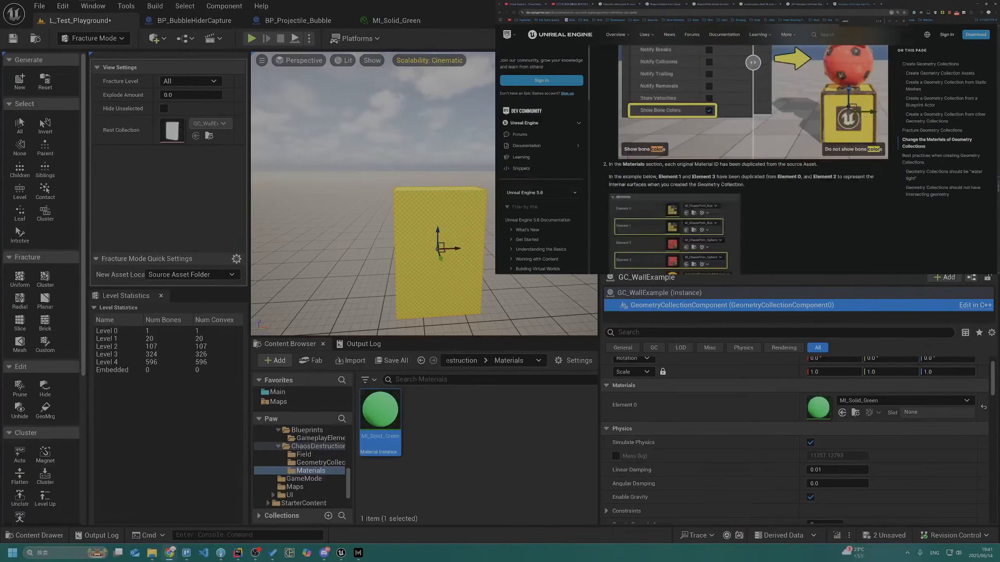
key(Return)
key(Return)
key(Return)
key(Escape)
Read the guide's section on changing Geometry Collection materials, covering Show Bone Colors and the duplicated elements for internal surfaces
click(739, 194)
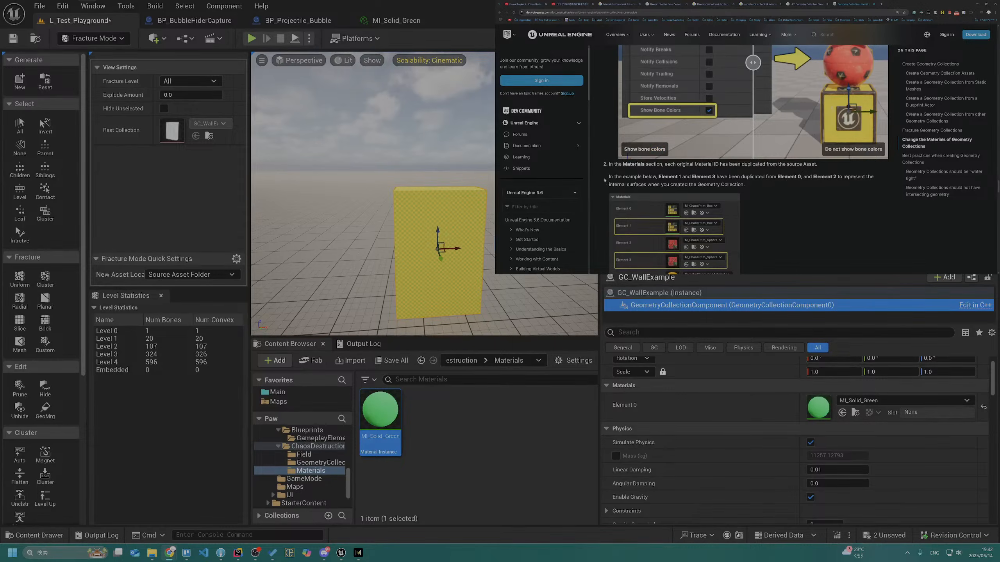
drag(614, 164, 726, 170)
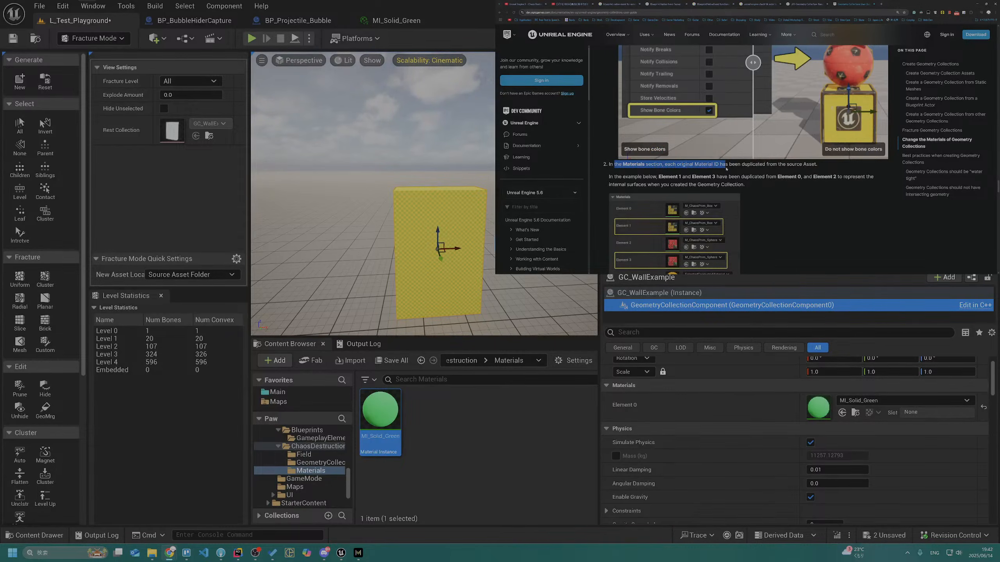
click(703, 177)
drag(616, 177, 732, 184)
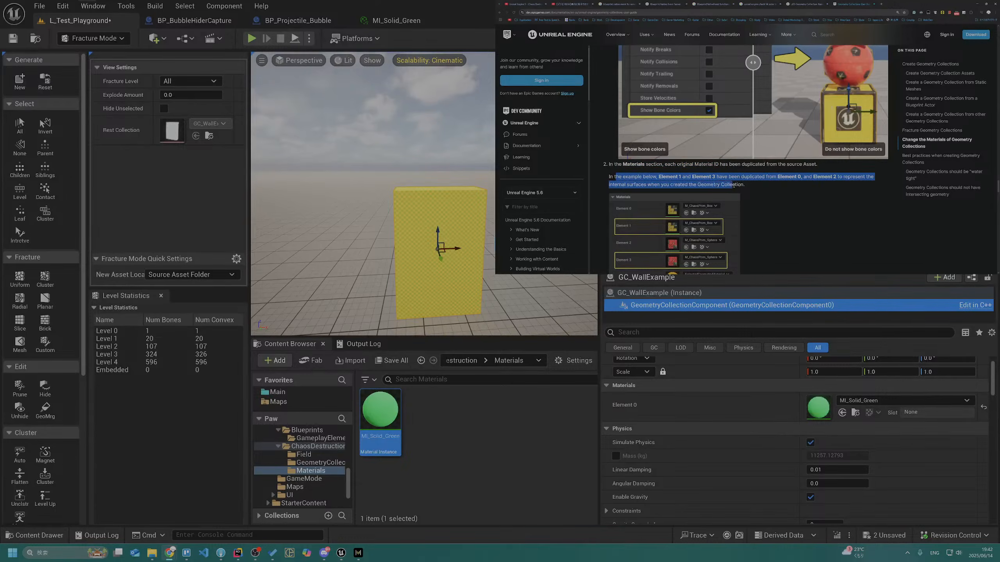
scroll(631, 192, down, 2)
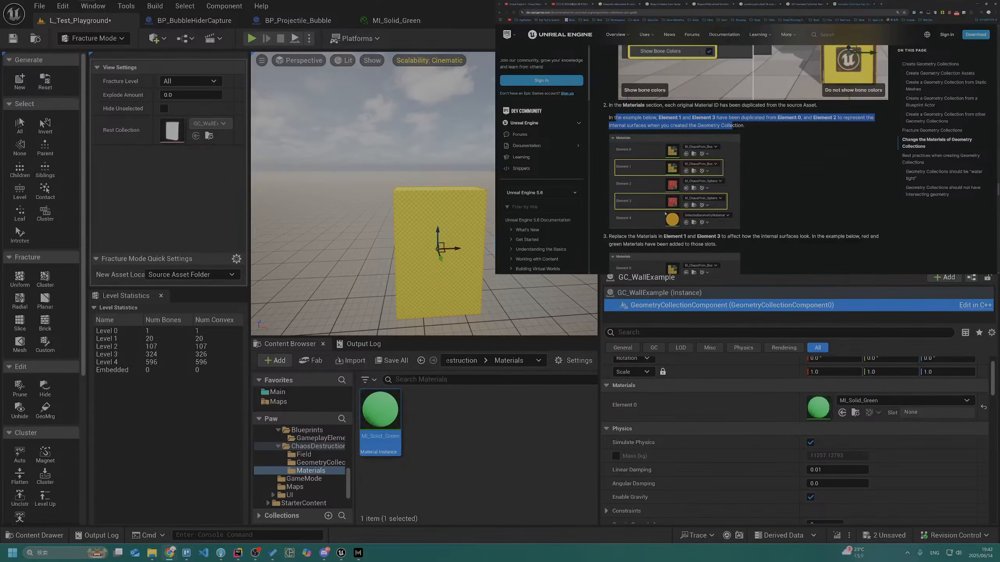
scroll(665, 215, up, 6)
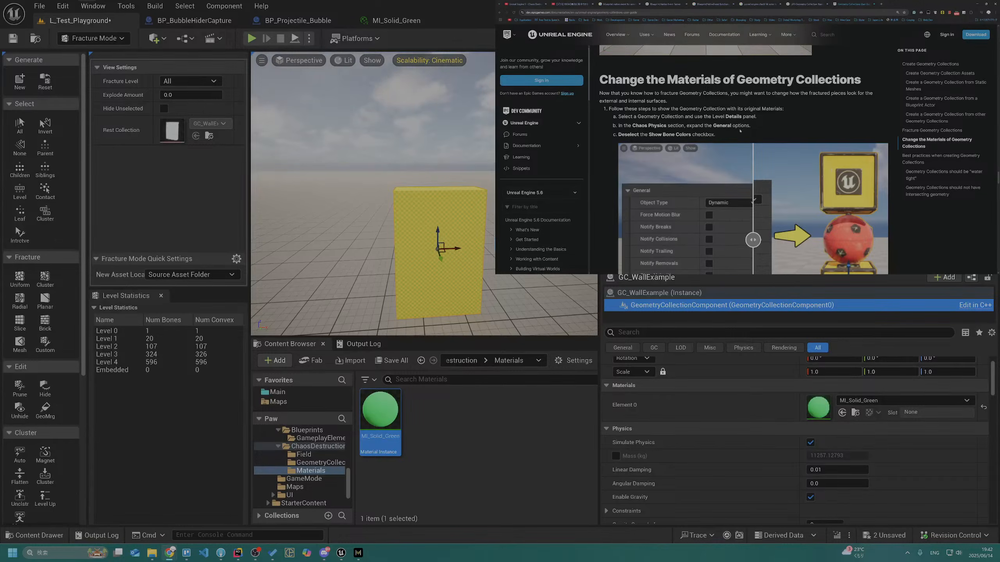
scroll(741, 131, down, 2)
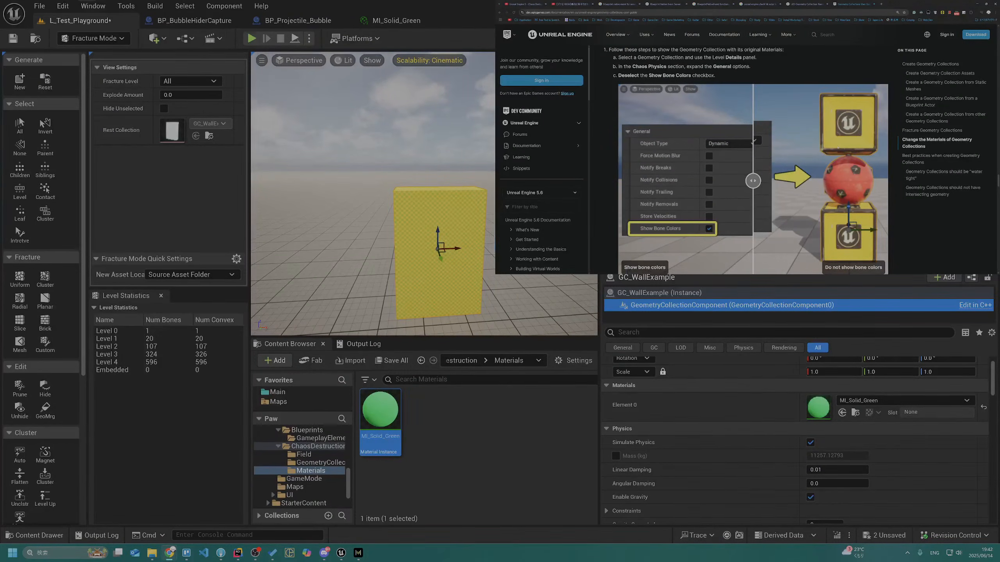
scroll(838, 148, down, 1)
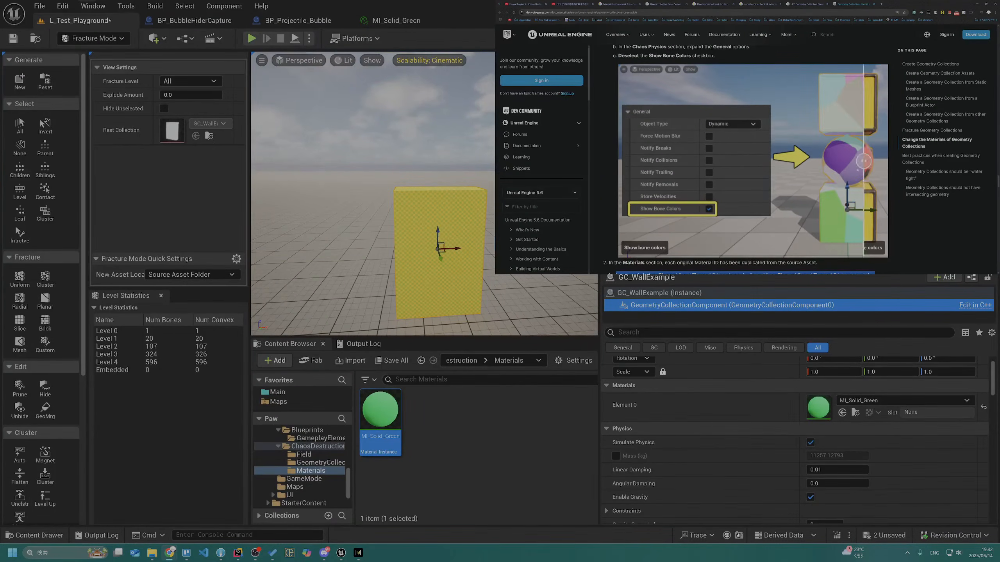
scroll(761, 176, down, 2)
scroll(760, 175, down, 2)
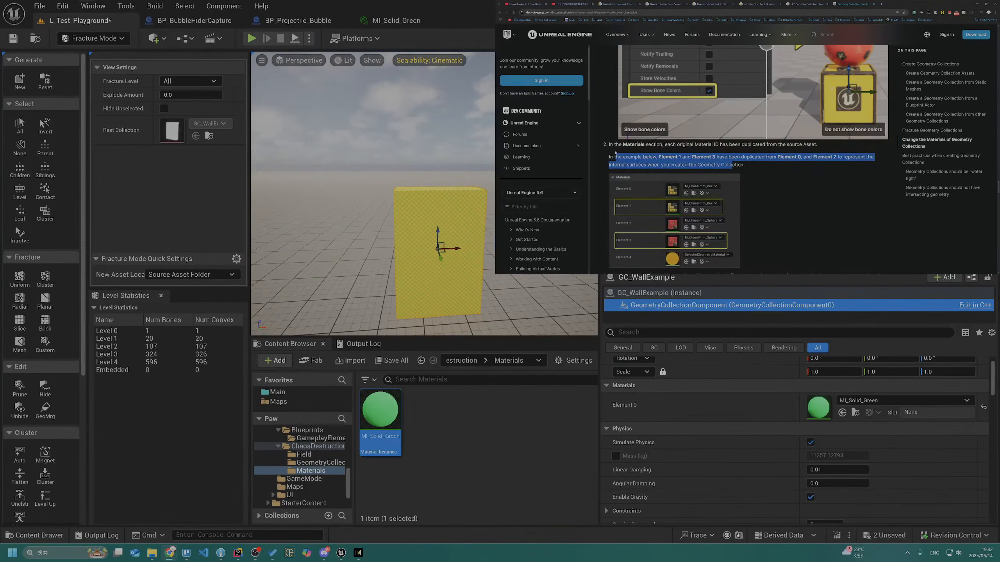
drag(664, 144, 708, 147)
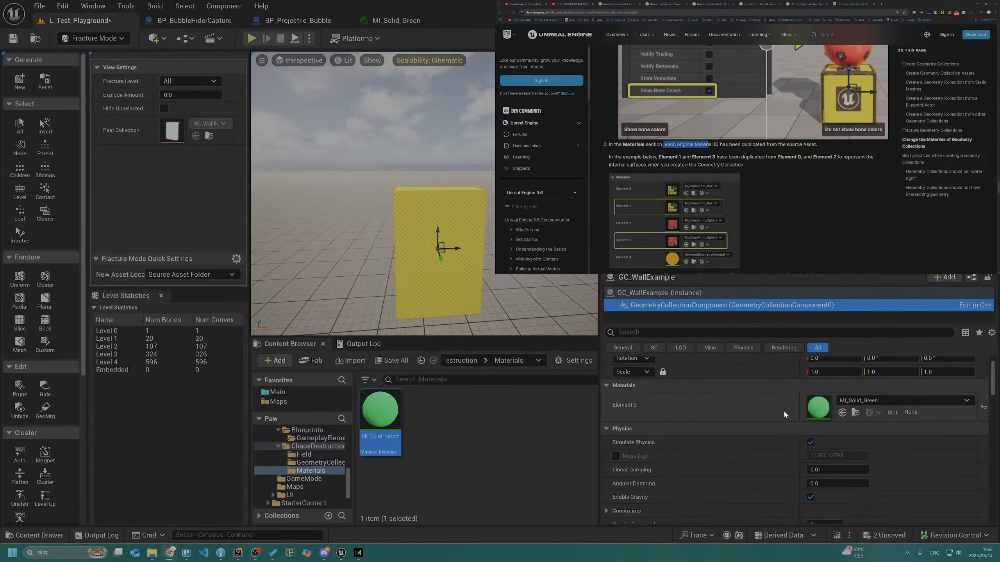
Preview a Uniform Voronoi fracture on GC_WallExample and examine the wall in the viewport
click(21, 284)
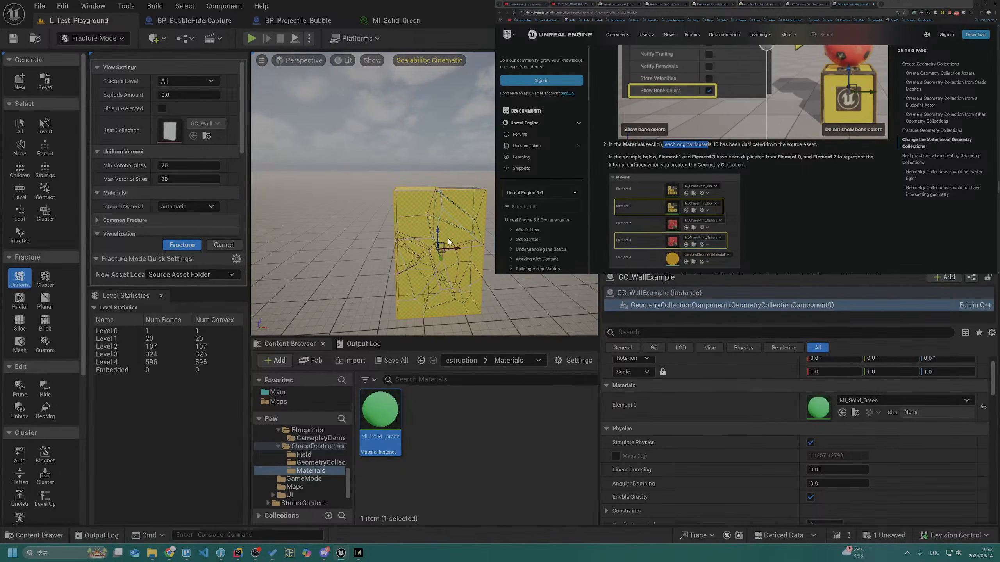
click(448, 238)
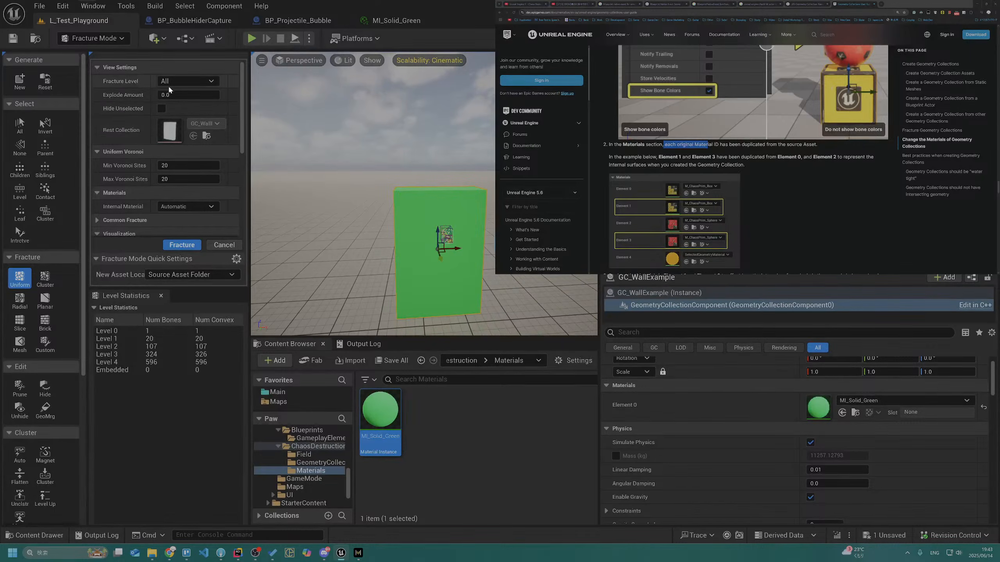
click(409, 262)
click(537, 290)
right_drag(505, 297, 443, 238)
Switch to Selection Mode and select GC_WallExample in the level
key(shift+1)
key(w)
key(e)
click(376, 272)
key(s)
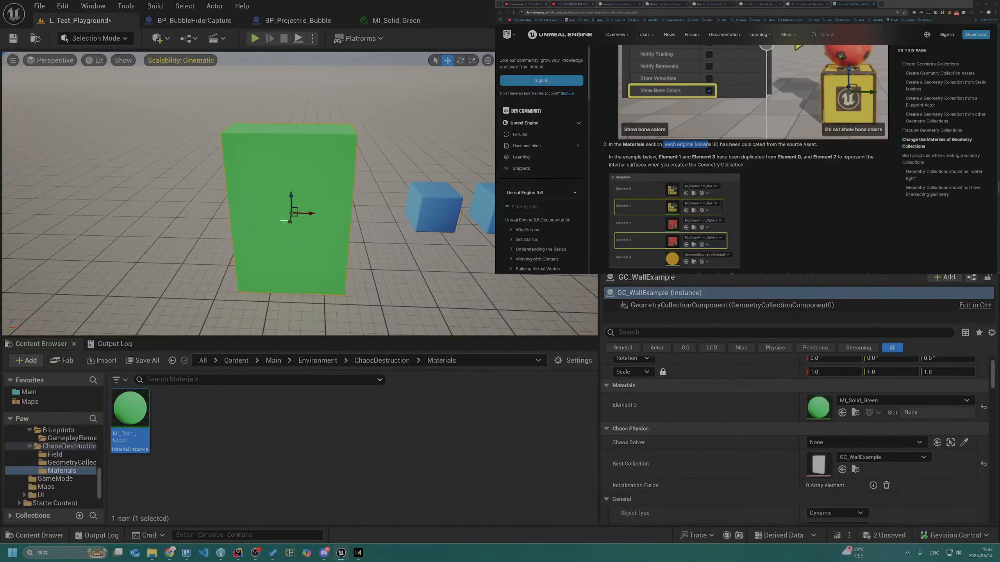
Filter GC_WallExample's details for "show bon", toggle Show Bone Colors on and back off, and clear the filter
click(641, 333)
text(show bon)
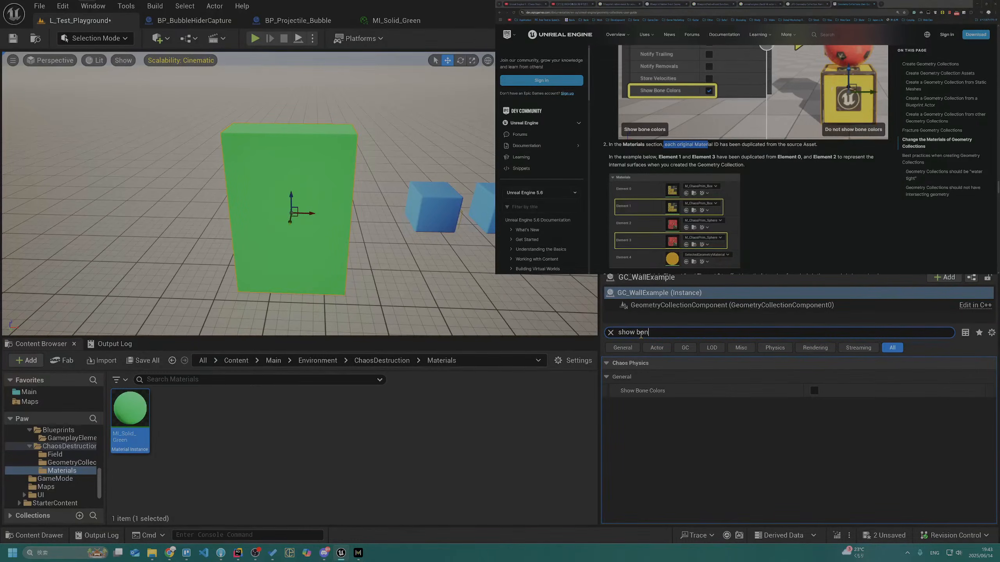
click(814, 390)
click(814, 391)
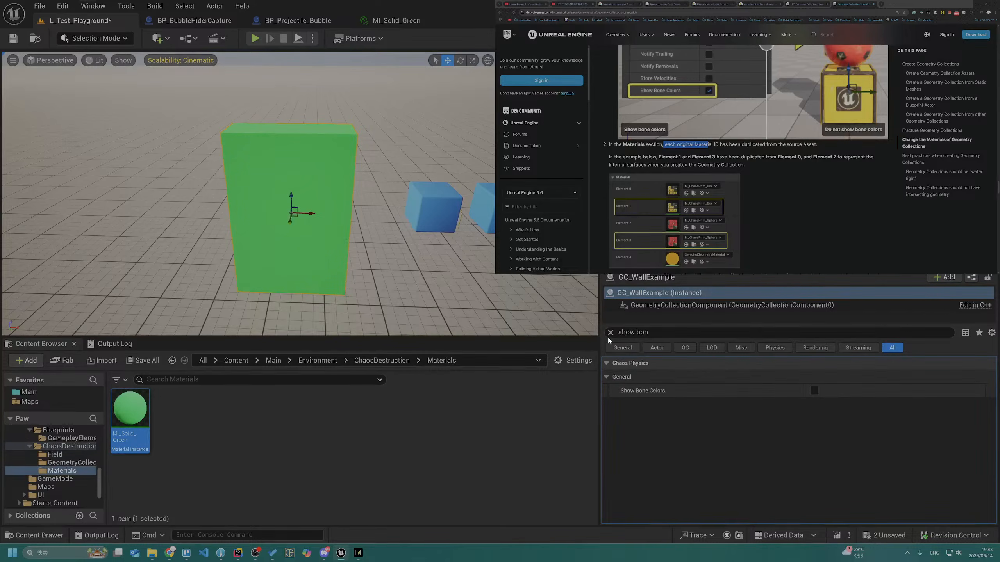
click(611, 333)
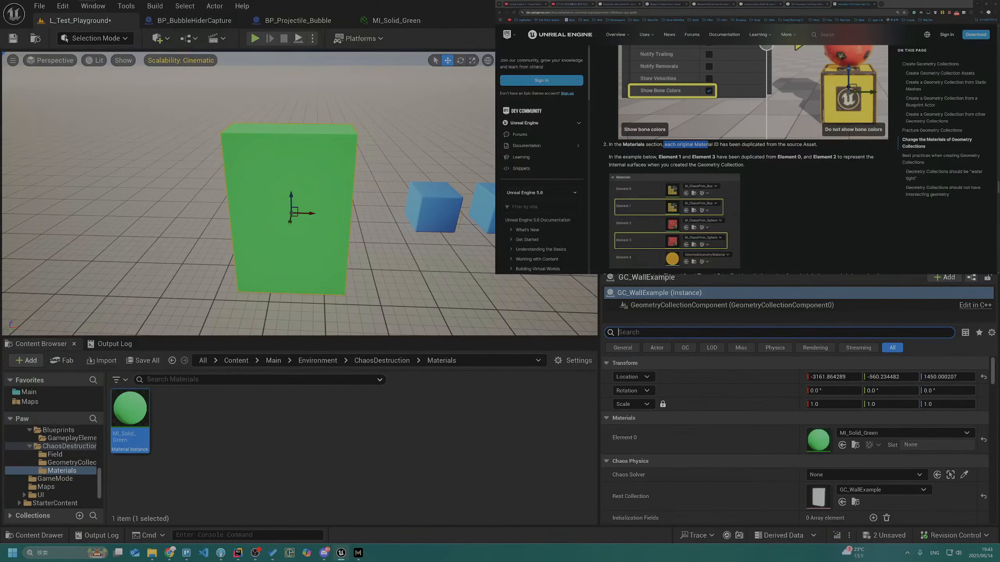
Read the guide's steps on replacing the duplicated Element 1 and Element 3 materials, and compare them with GC_WallExample's material and Chaos Physics details
drag(657, 156, 800, 154)
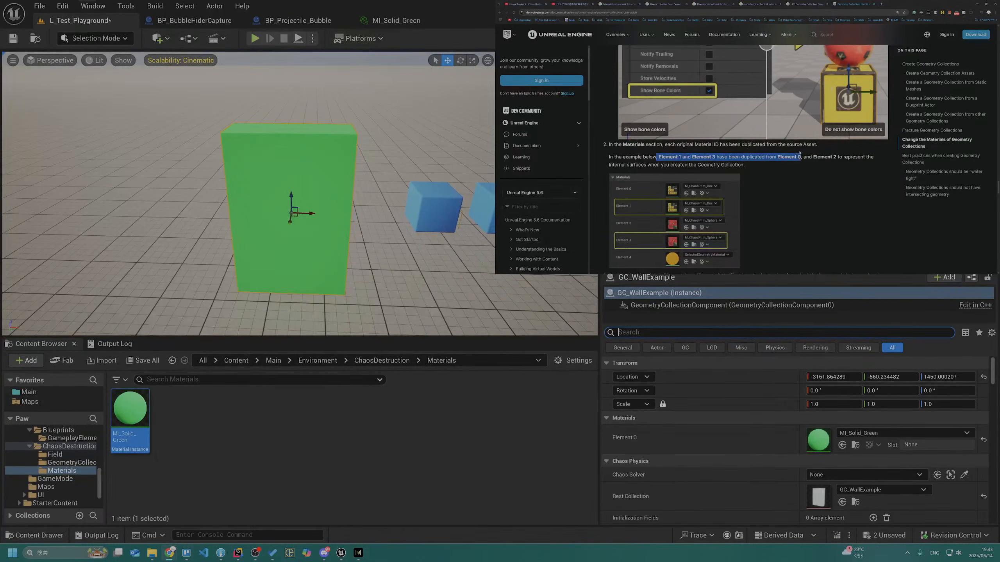
scroll(800, 154, up, 2)
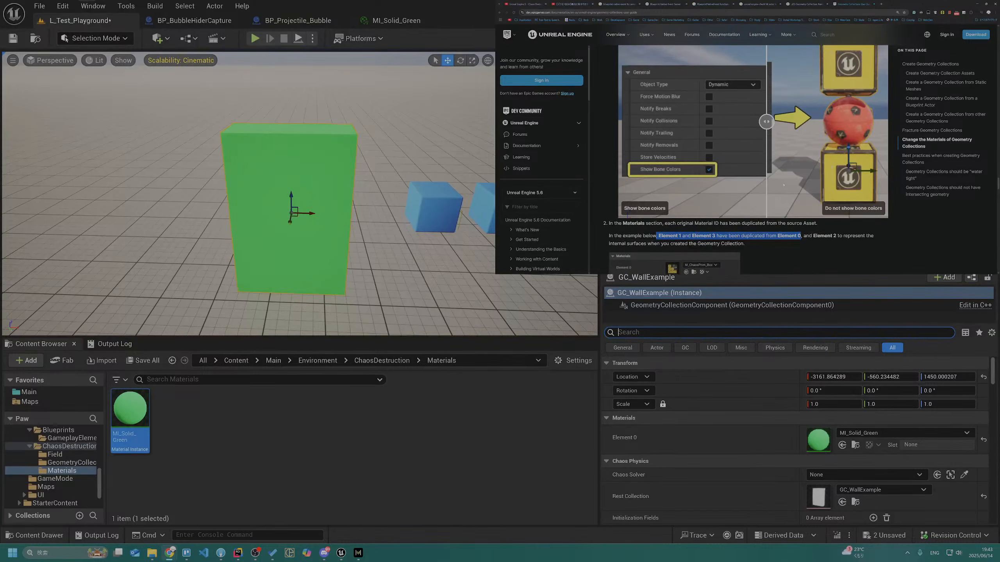
scroll(783, 185, down, 5)
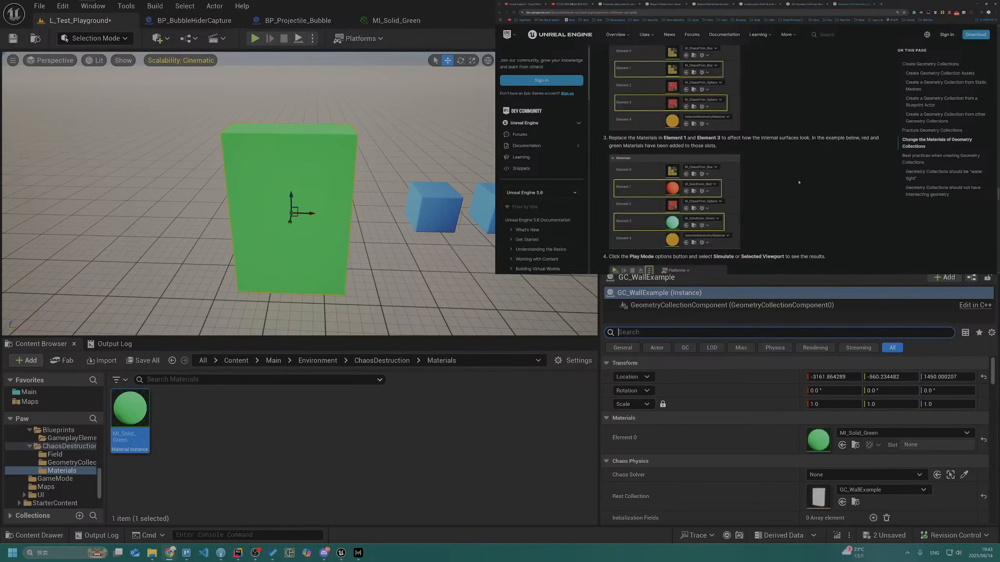
double_click(769, 138)
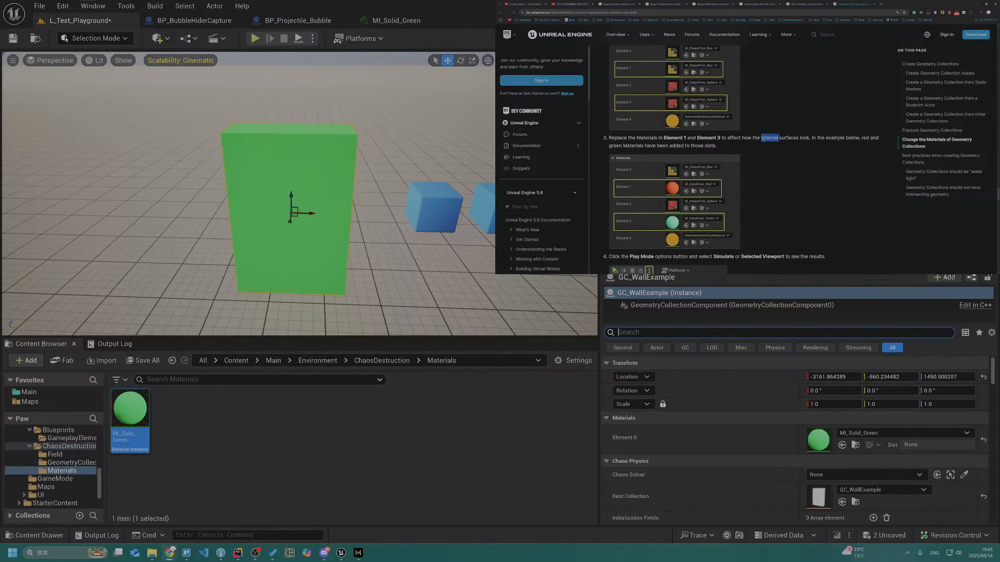
scroll(791, 183, up, 2)
click(790, 183)
scroll(791, 183, down, 3)
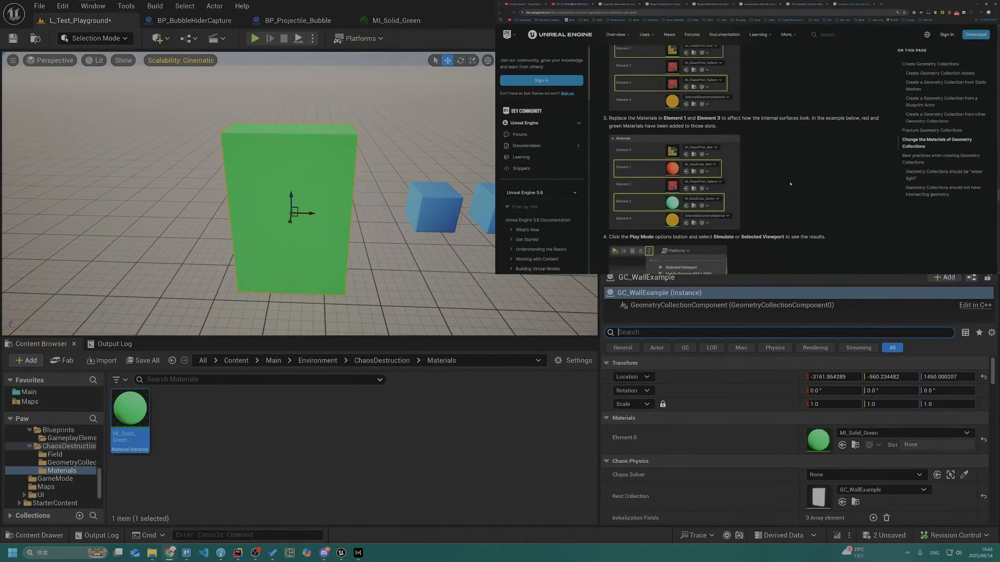
scroll(790, 184, down, 5)
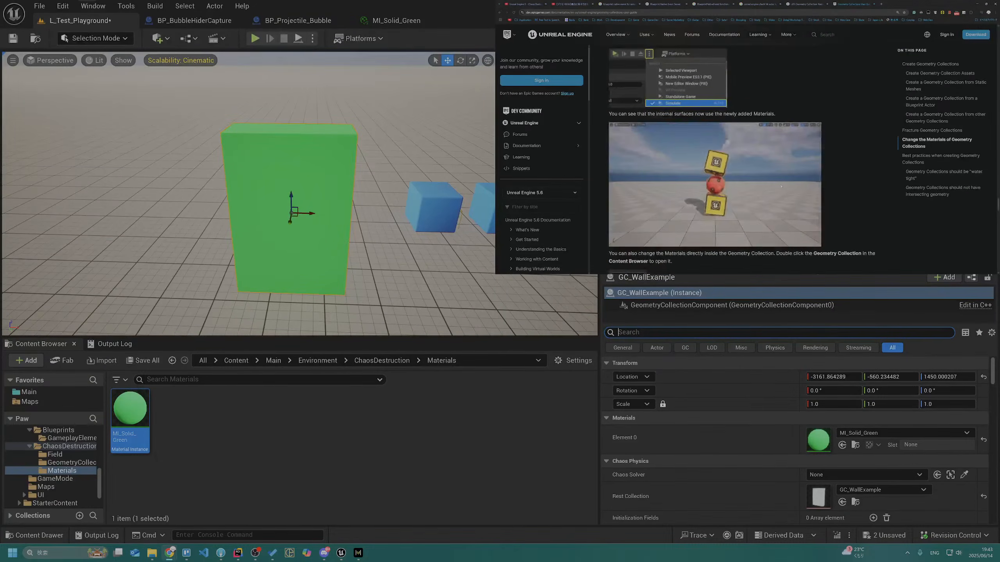
scroll(782, 187, down, 4)
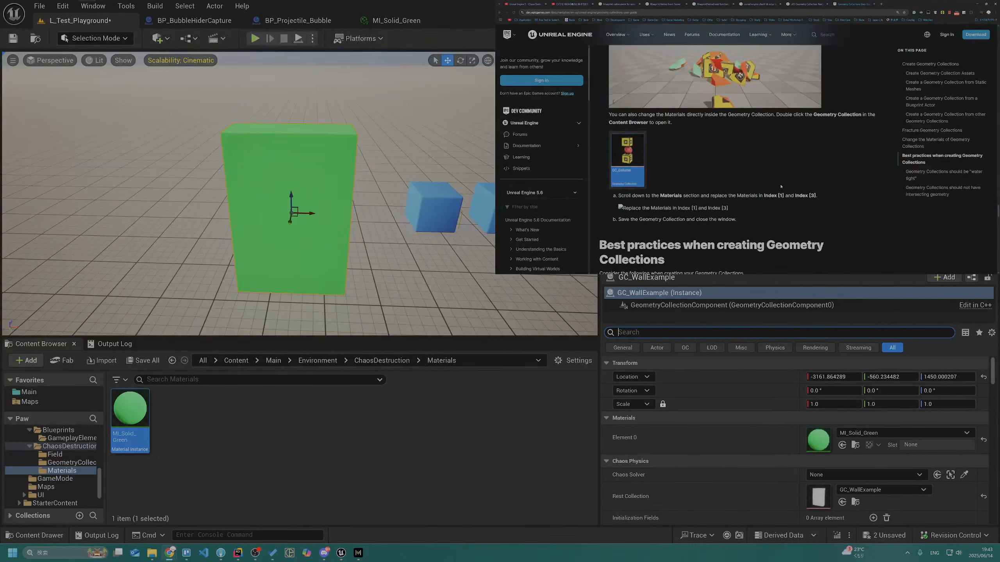
scroll(781, 187, up, 8)
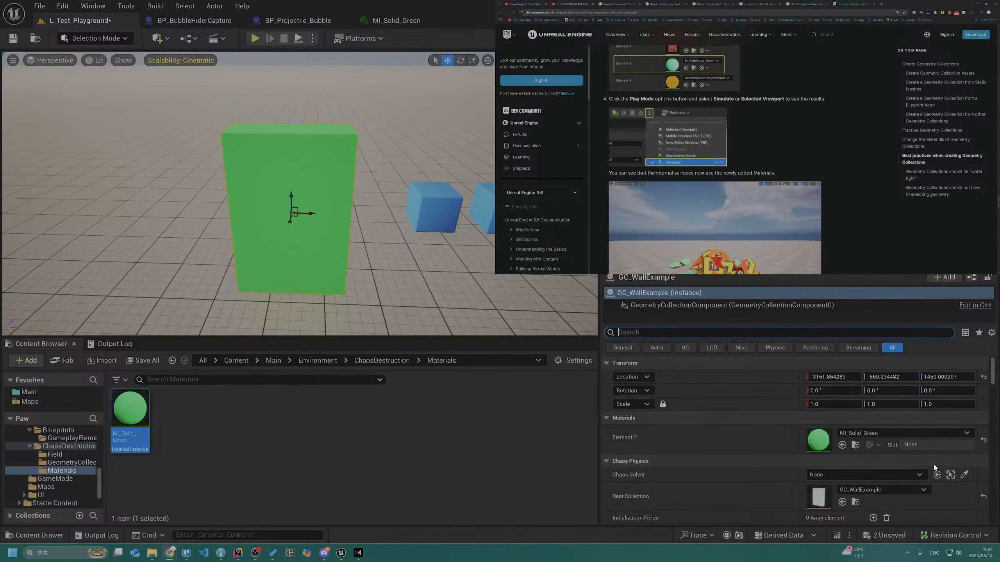
scroll(845, 194, up, 1)
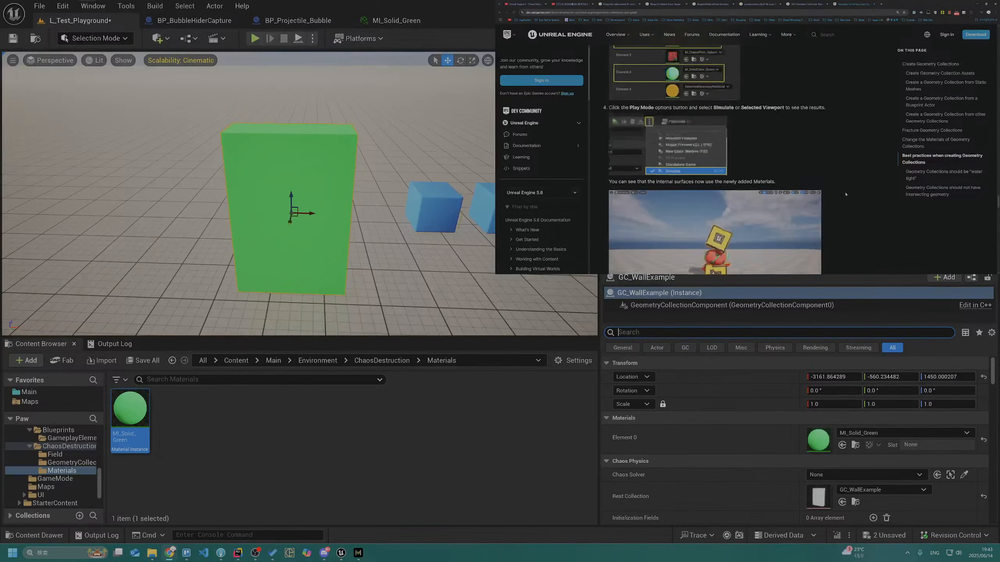
scroll(846, 194, up, 1)
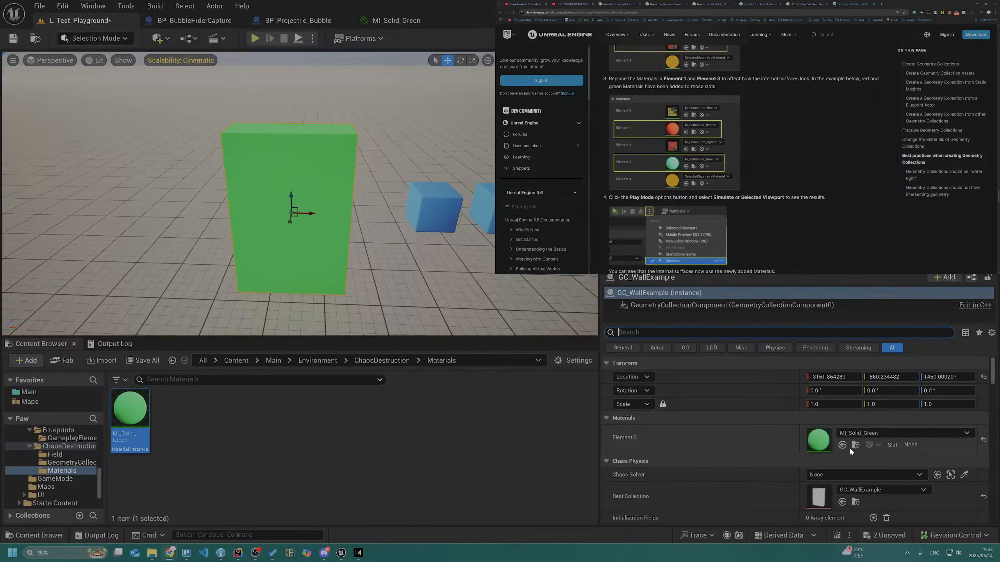
scroll(694, 438, down, 3)
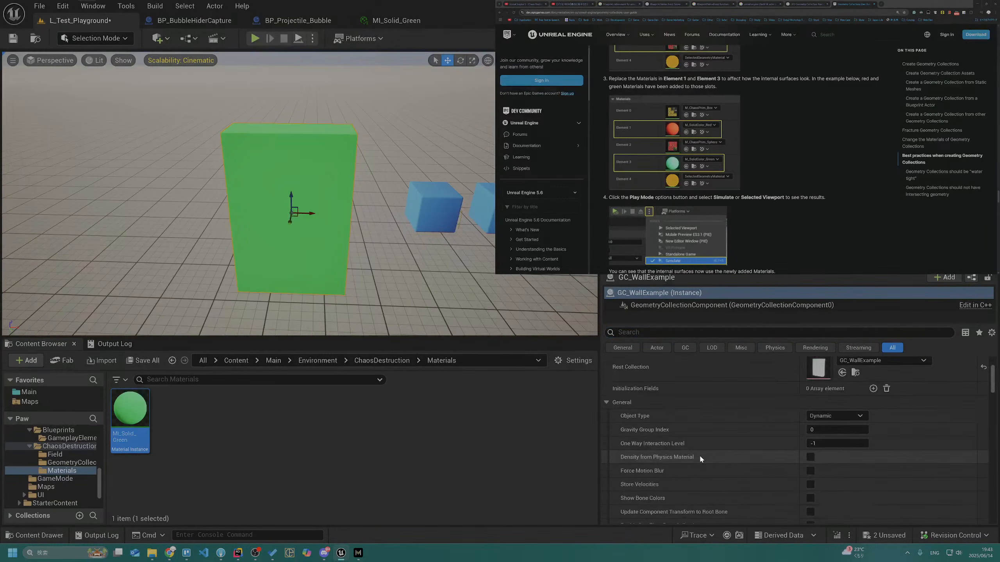
scroll(700, 455, up, 2)
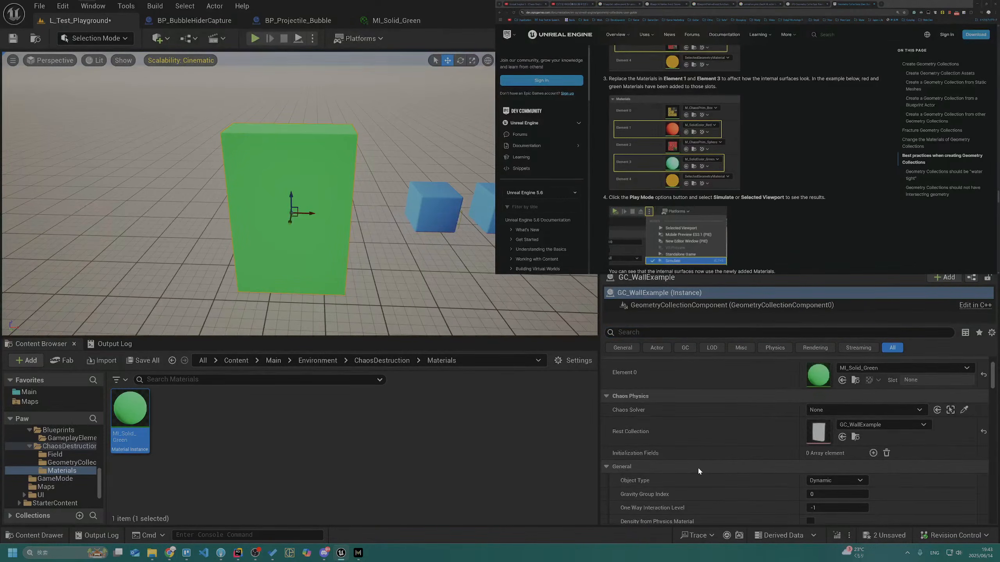
Go back through the guide's sections on creating Geometry Collections from a Blueprint Actor and from other Geometry Collections
scroll(693, 166, up, 3)
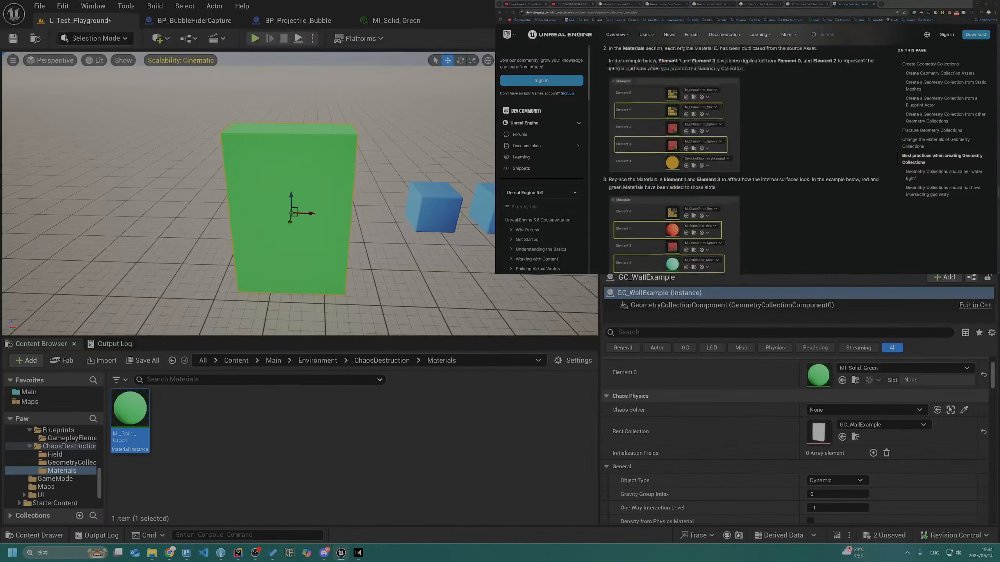
scroll(763, 190, up, 5)
scroll(763, 190, up, 10)
scroll(703, 178, up, 10)
scroll(704, 179, up, 5)
scroll(700, 182, down, 10)
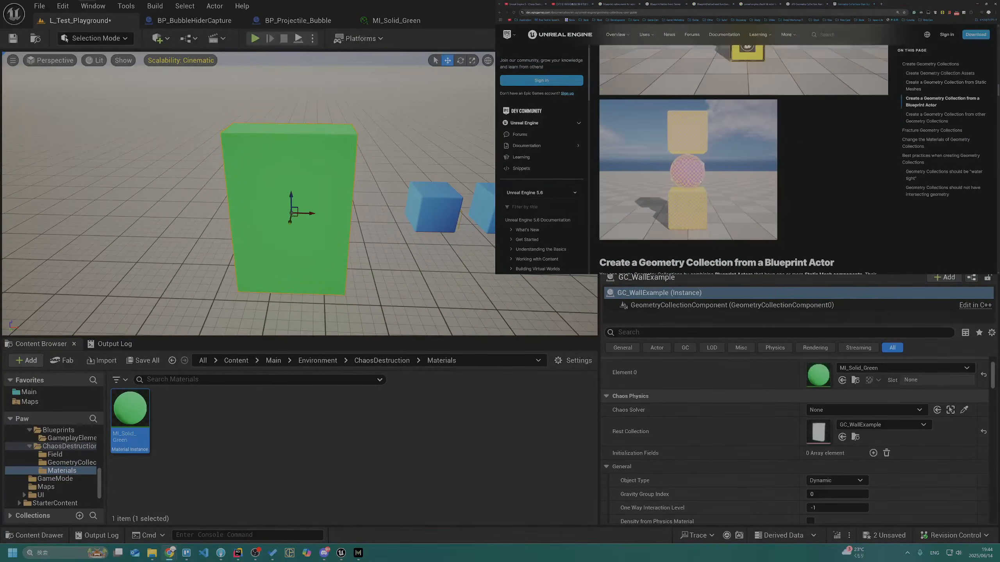
scroll(679, 172, up, 5)
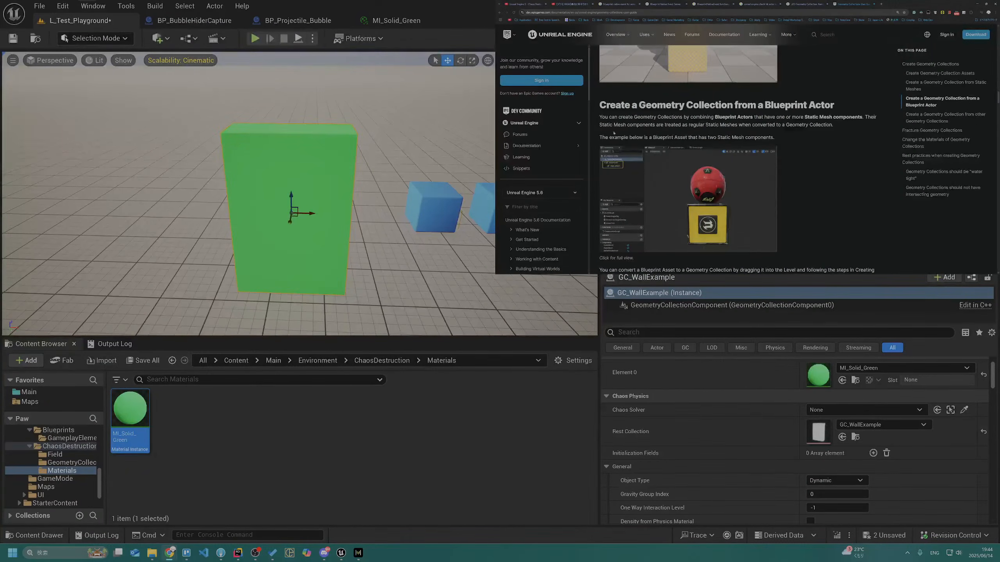
scroll(628, 114, down, 5)
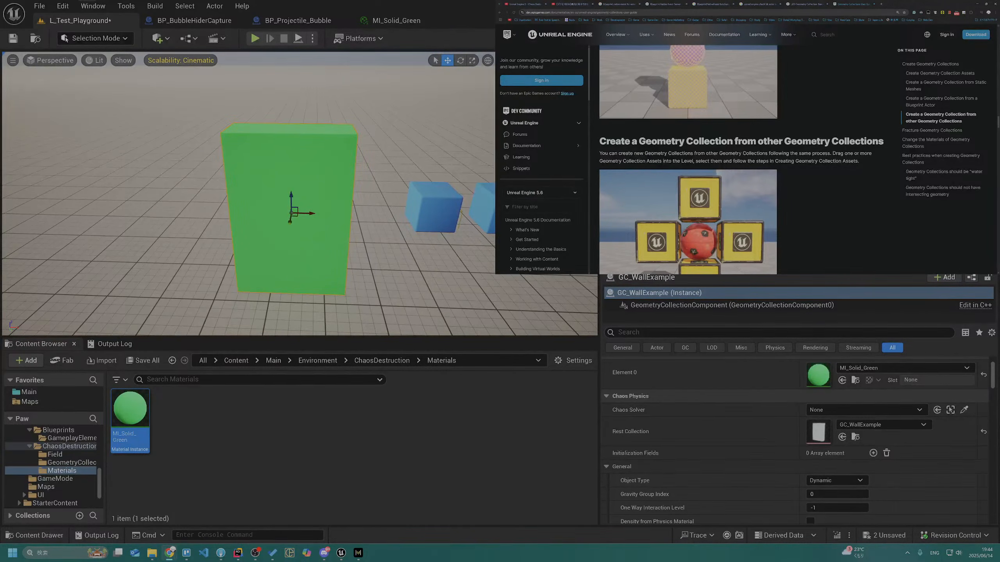
scroll(659, 154, down, 5)
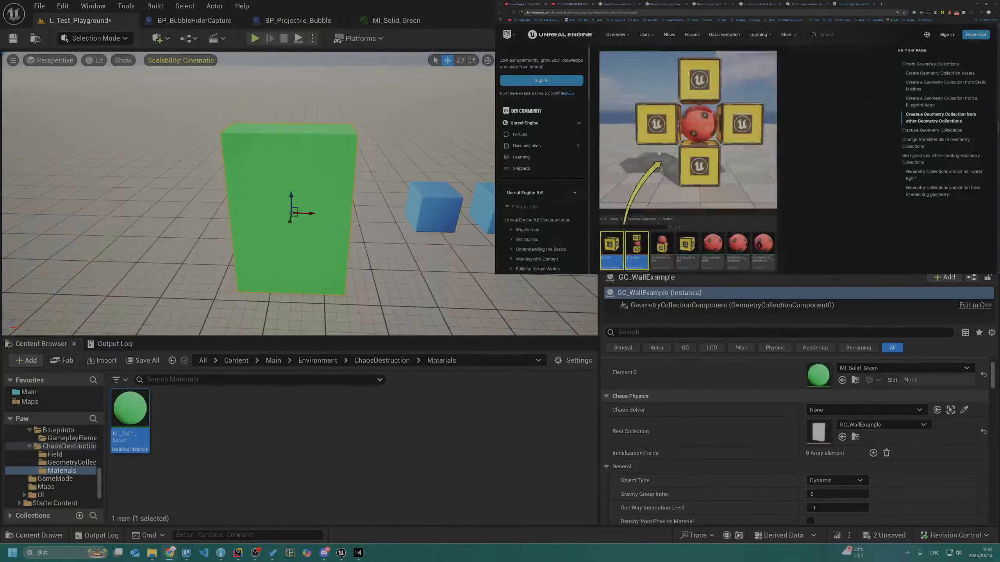
Read the Fracture Geometry Collections section, covering the Uniform fracture method, its default settings and simulating the result
scroll(649, 211, down, 5)
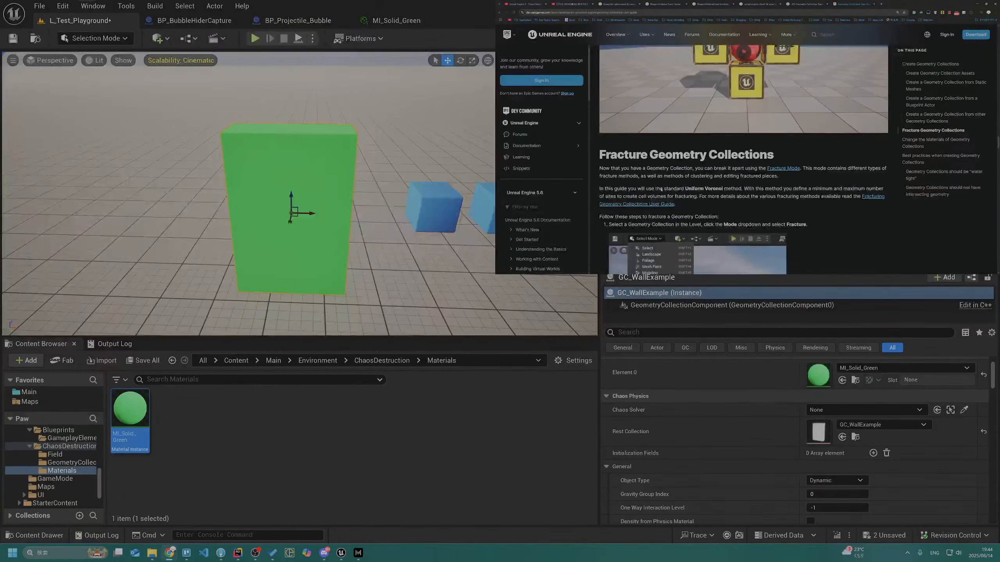
drag(636, 169, 717, 156)
click(711, 156)
scroll(667, 169, down, 1)
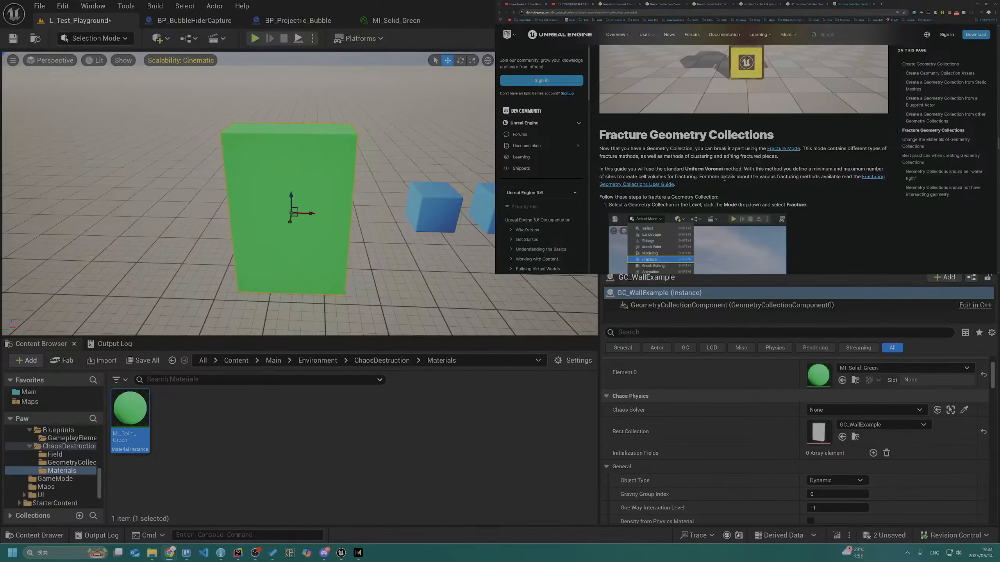
scroll(701, 173, down, 3)
drag(615, 146, 673, 143)
scroll(674, 143, down, 4)
scroll(667, 152, down, 4)
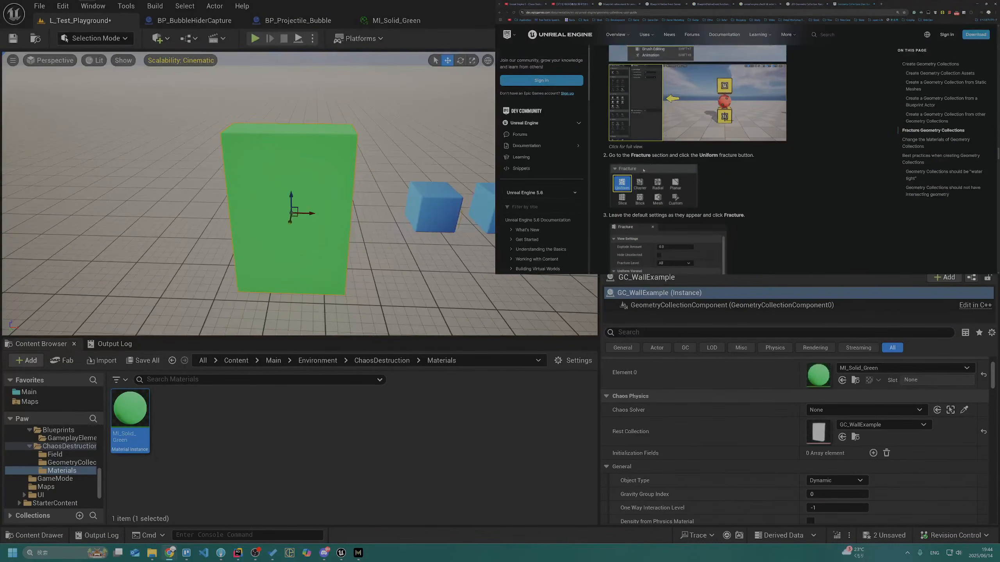
scroll(632, 178, down, 2)
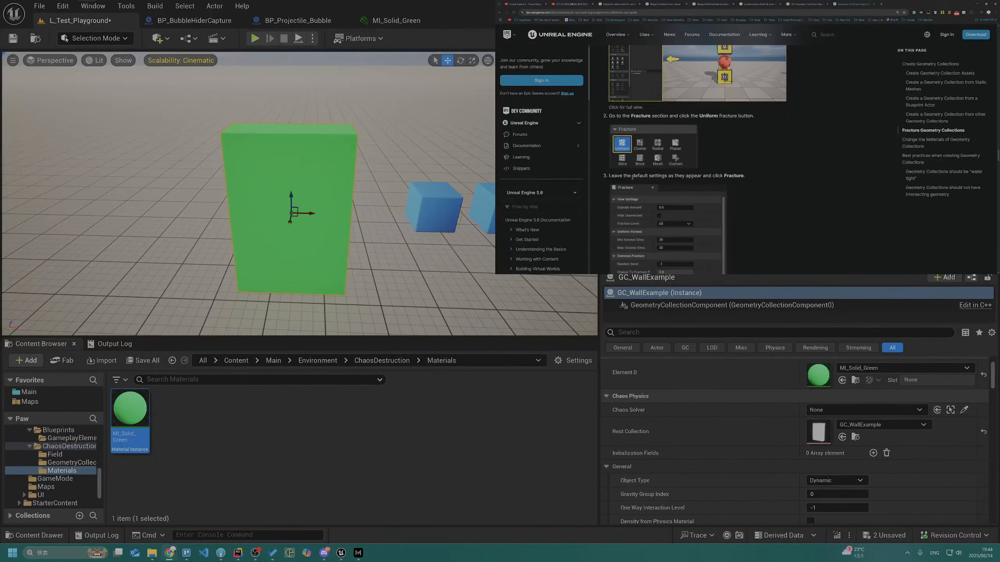
scroll(633, 179, down, 8)
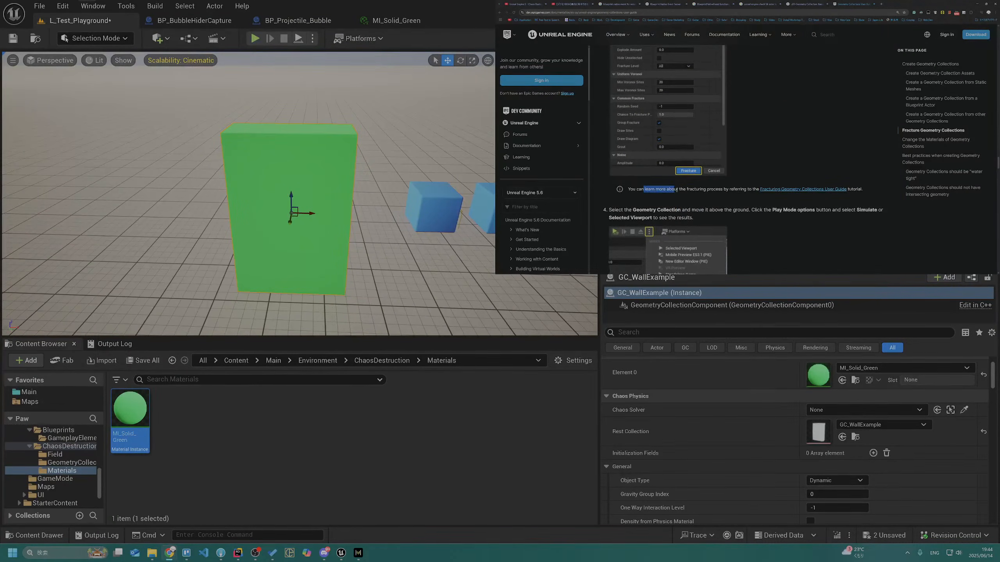
scroll(620, 193, down, 2)
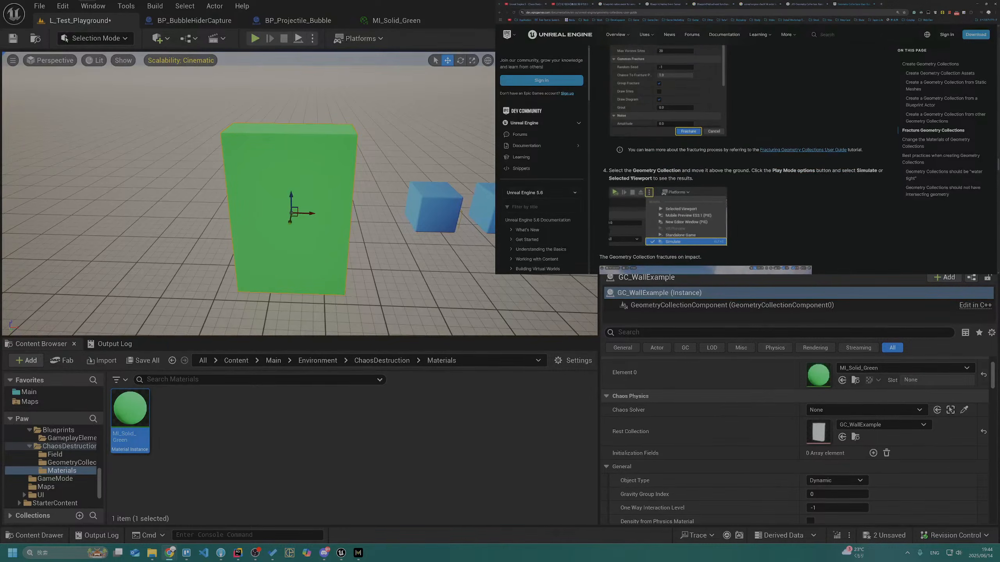
scroll(656, 178, down, 6)
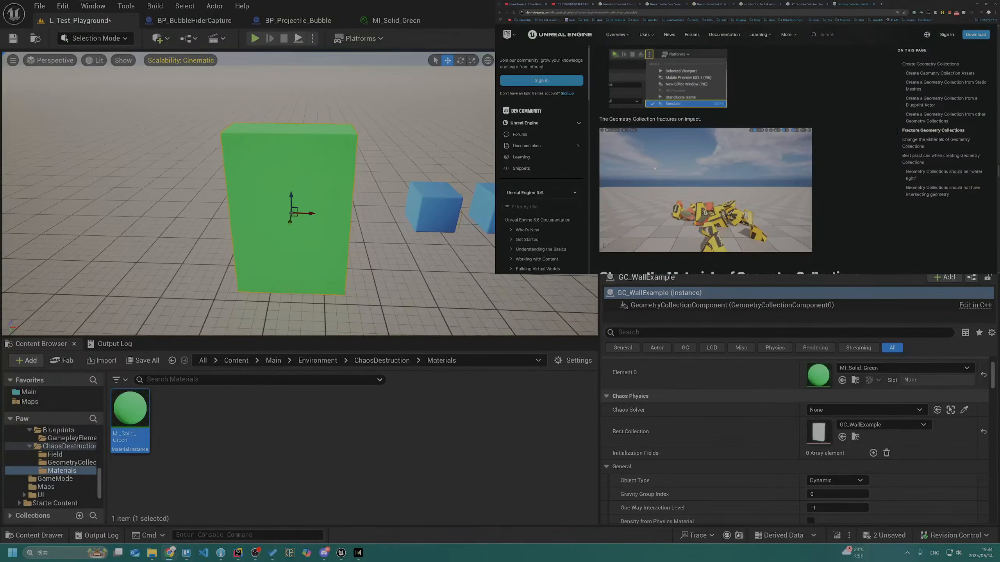
Reread the guide's material-changing steps on deselecting Show Bone Colors and on the duplicated elements for internal surfaces
scroll(655, 170, down, 5)
scroll(655, 169, down, 7)
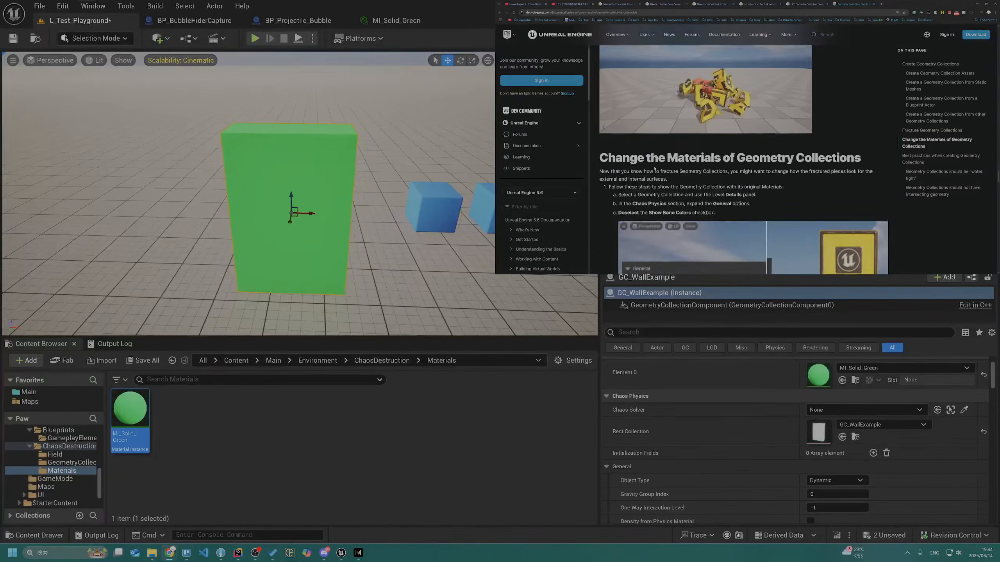
scroll(664, 142, down, 5)
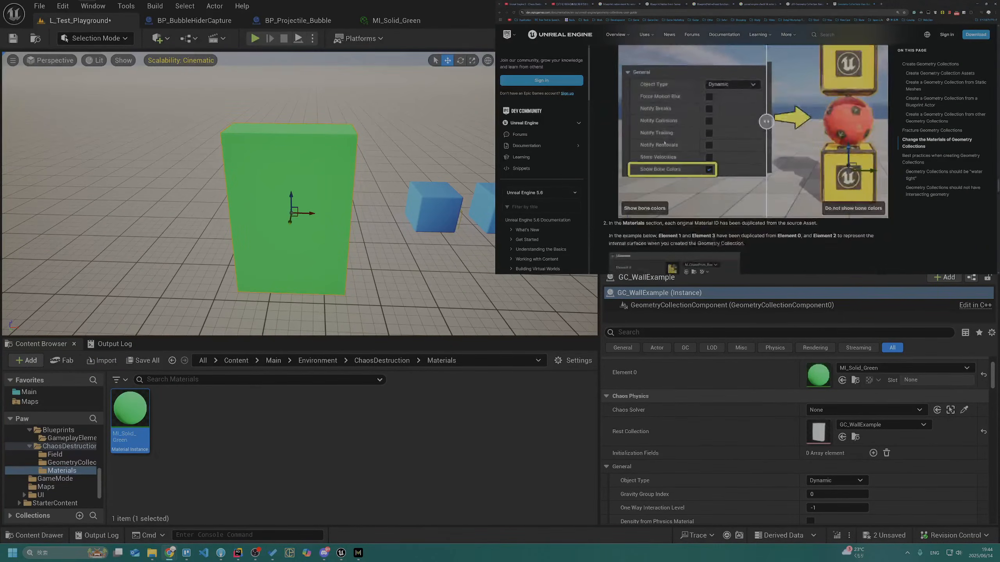
scroll(664, 143, down, 7)
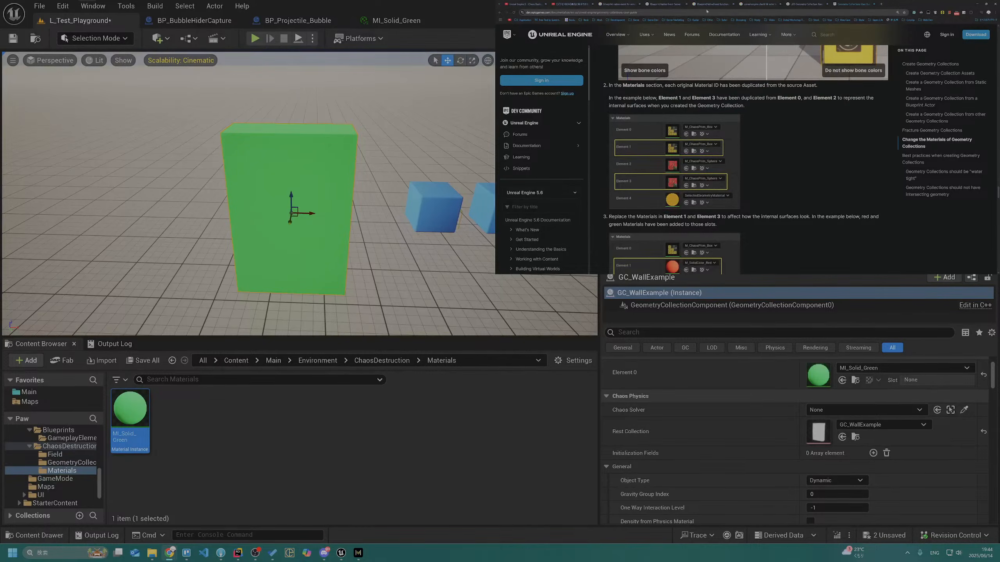
Bring up the ChatGPT conversation, and select the blue chamfer cube nearest the green wall to check its material elements
click(811, 4)
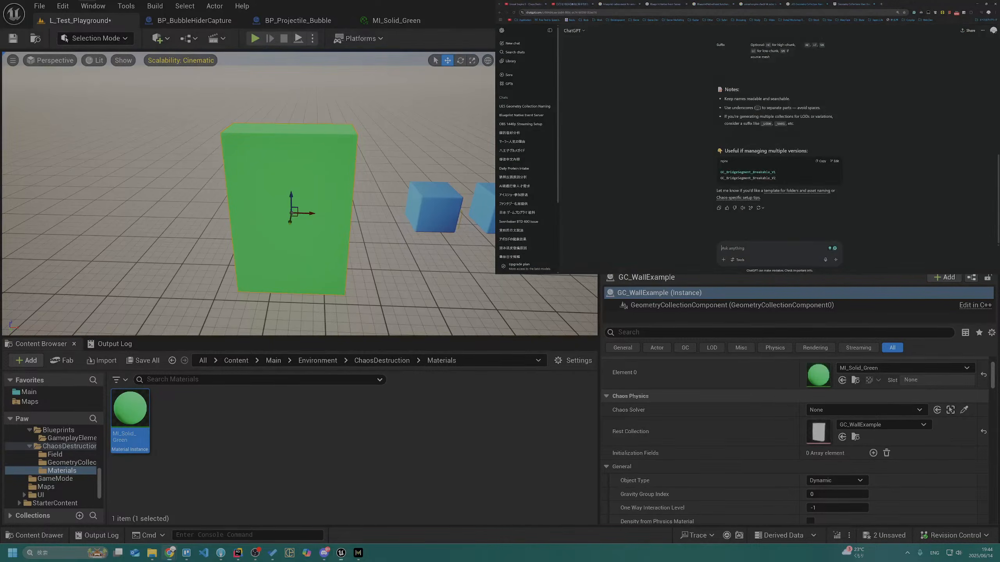
click(460, 207)
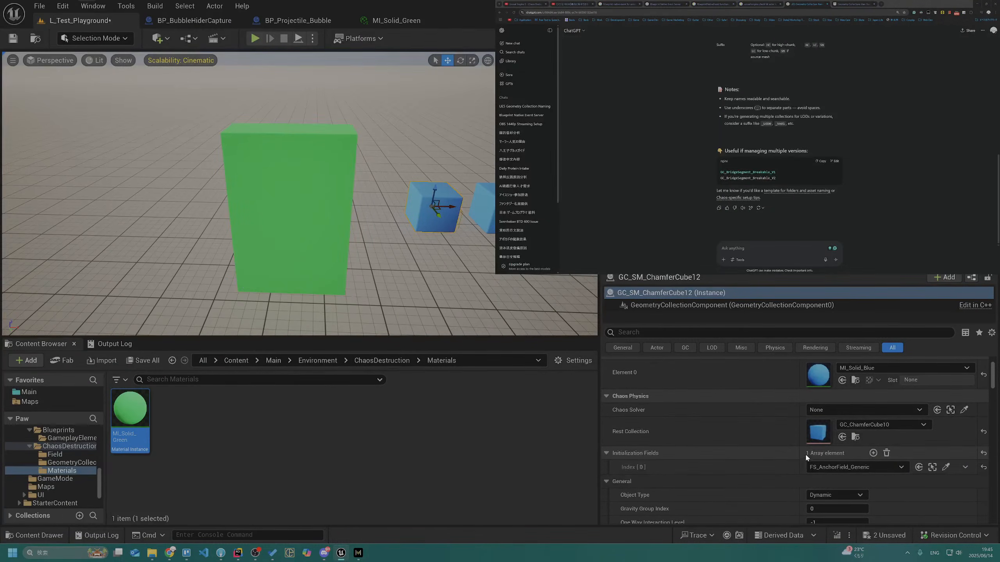
scroll(799, 461, up, 3)
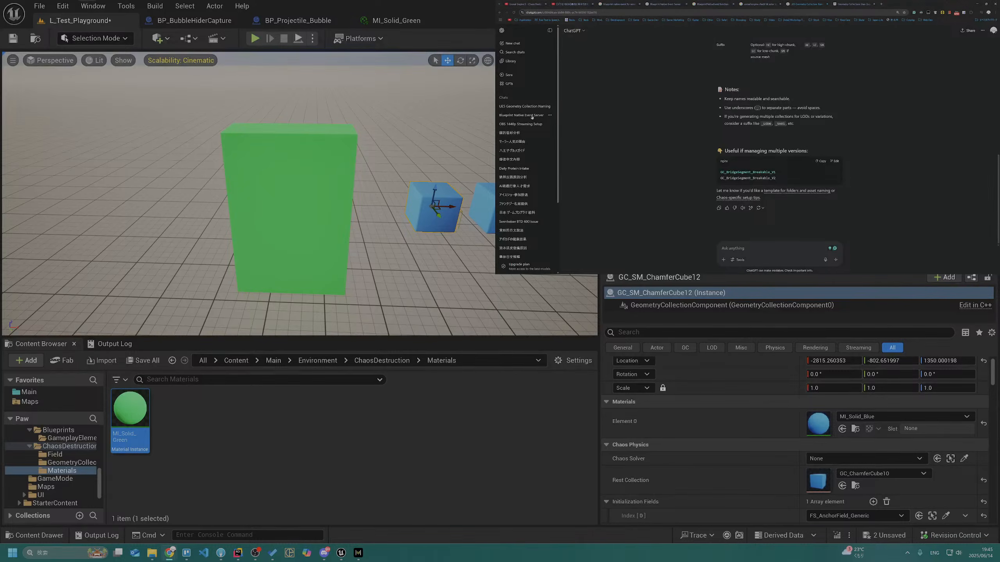
Ask ChatGPT "when I create GC, i only have 1 materials element, how can I set internal surface color?"
click(781, 246)
text(when I create )
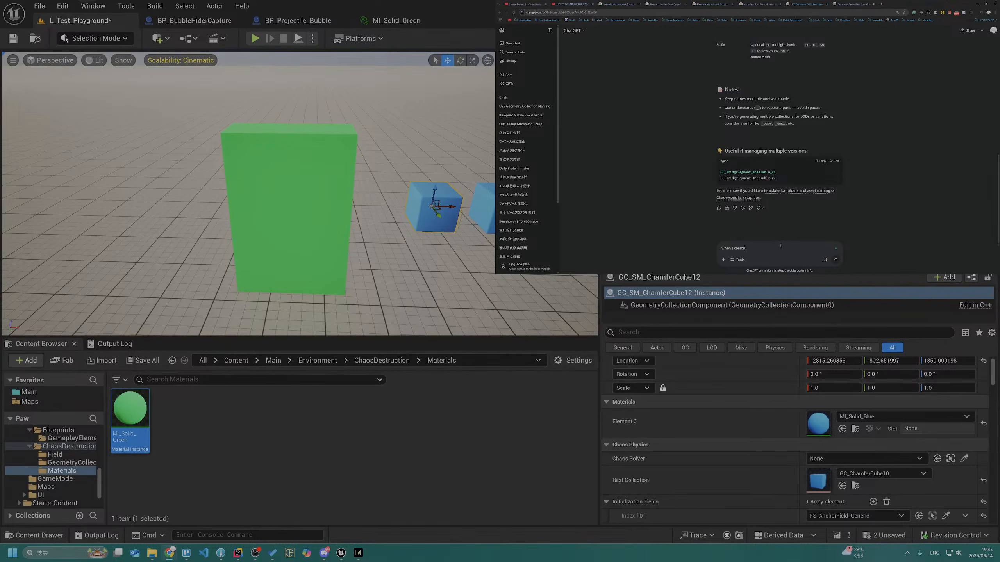
text(GC, i only have 1 materials element, how can I set internal surf)
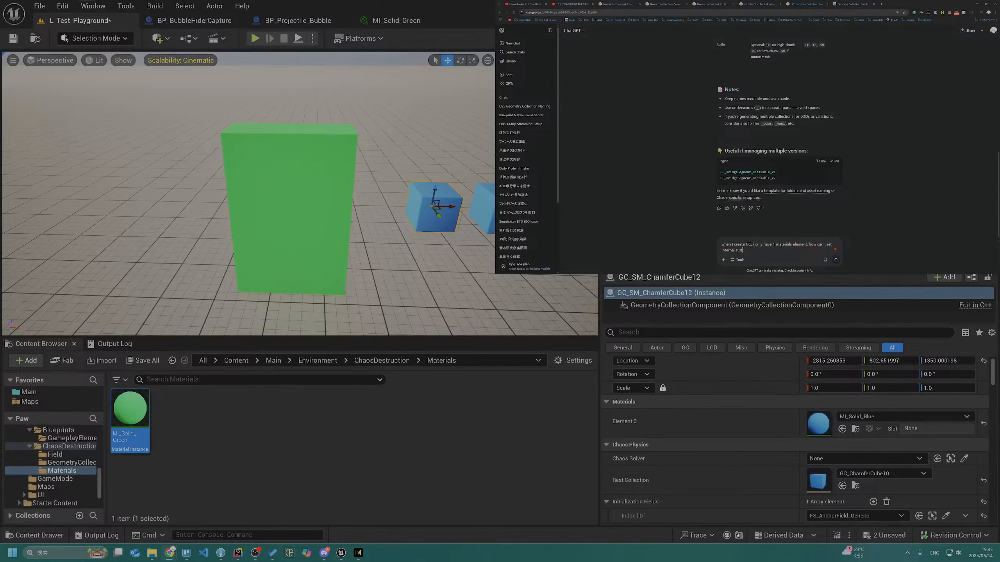
text(ace color?)
key(Return)
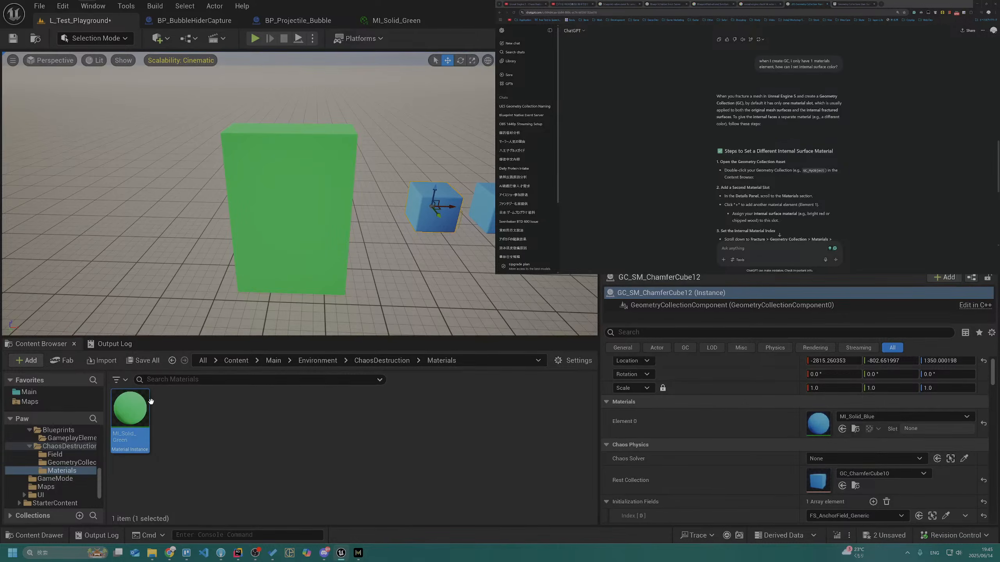
Select GC_WallExample in the level and switch the editor to Fracture Mode
drag(130, 410, 401, 434)
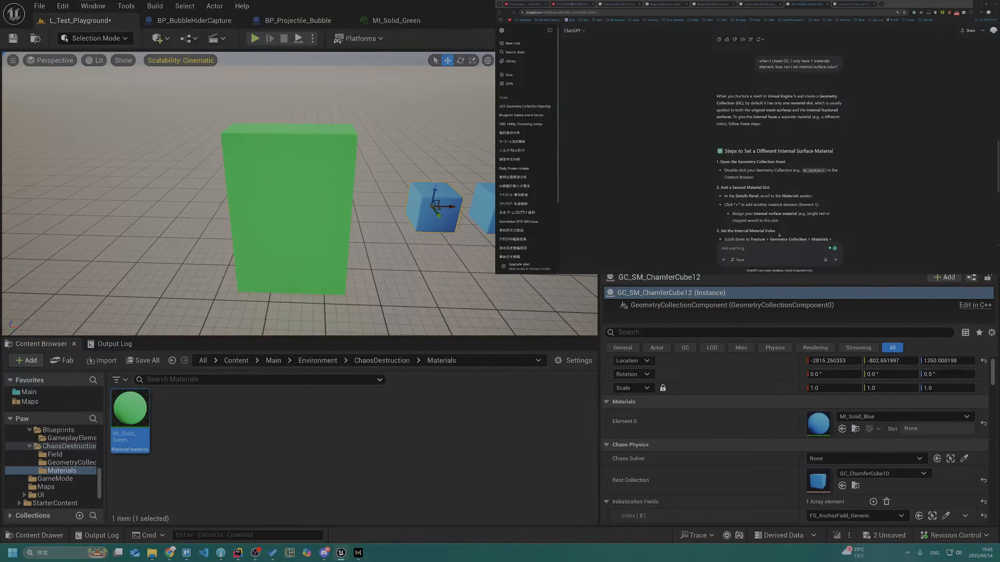
click(286, 209)
key(shift+6)
click(405, 219)
click(409, 220)
click(410, 221)
click(409, 220)
click(410, 221)
click(410, 221)
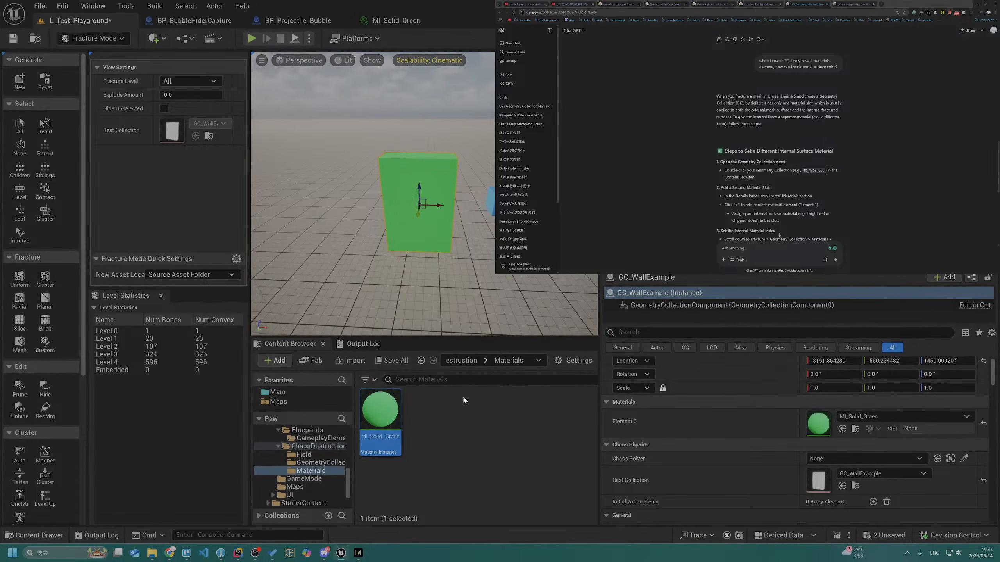
scroll(331, 461, up, 1)
click(333, 455)
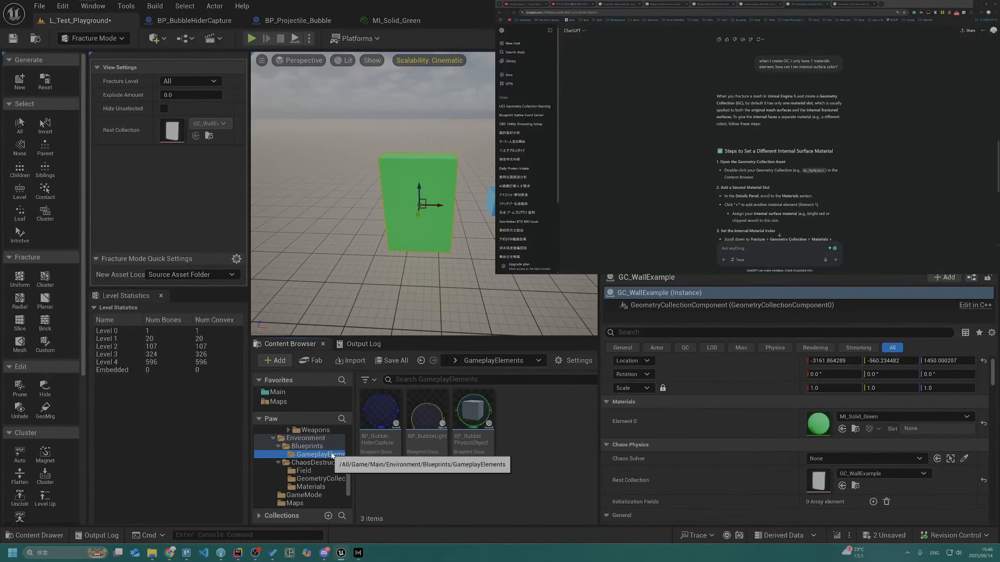
scroll(332, 447, up, 8)
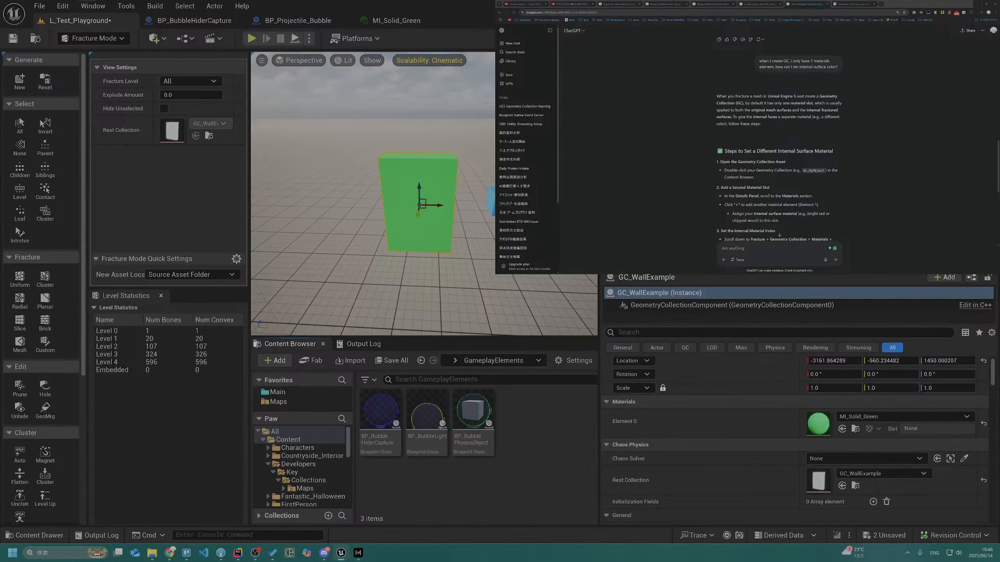
Search the material choices for GC_WallExample's Element 0 for "White"
click(886, 417)
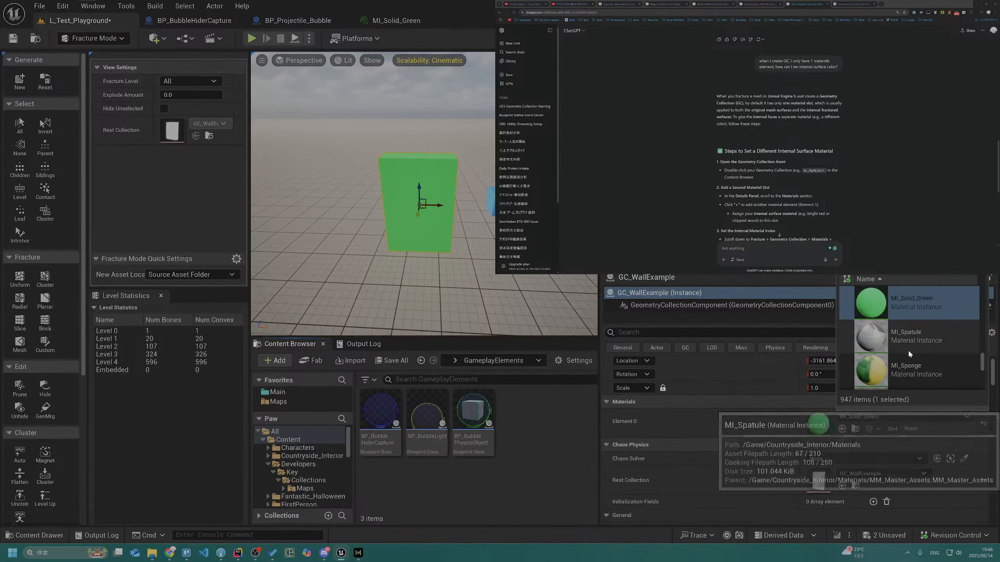
text(White)
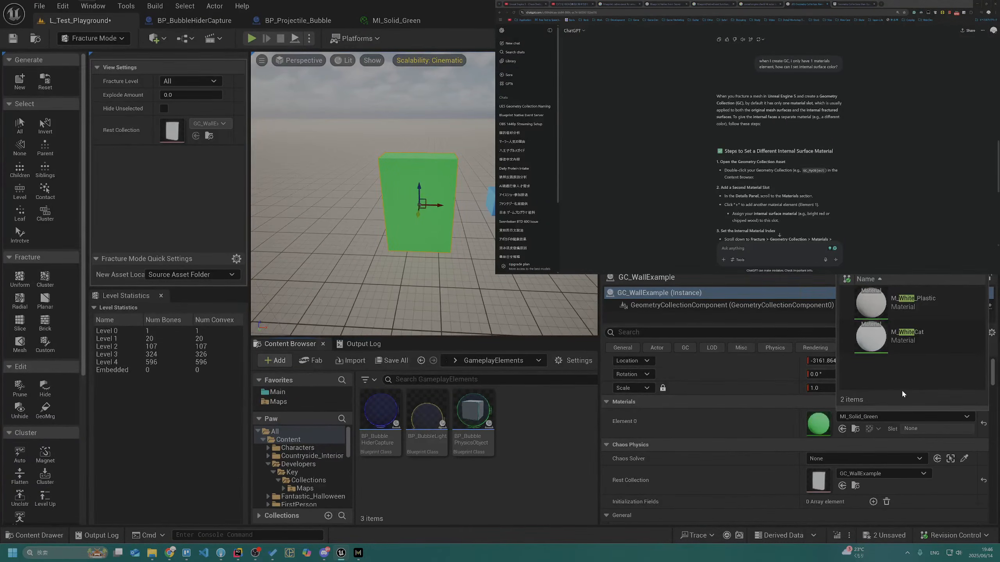
key(BackSpace)
key(BackSpace)
key(BackSpace)
key(BackSpace)
key(BackSpace)
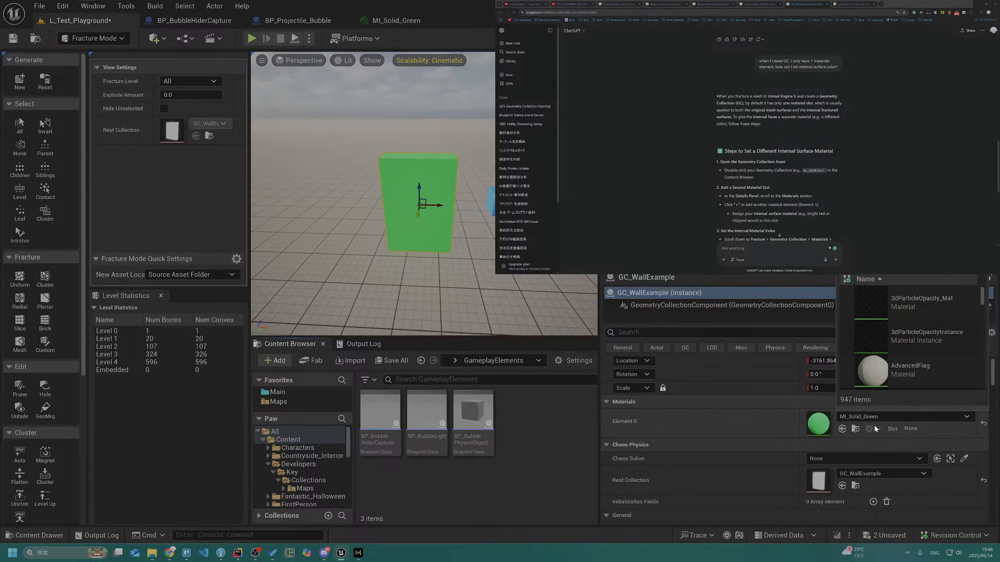
click(842, 429)
click(843, 429)
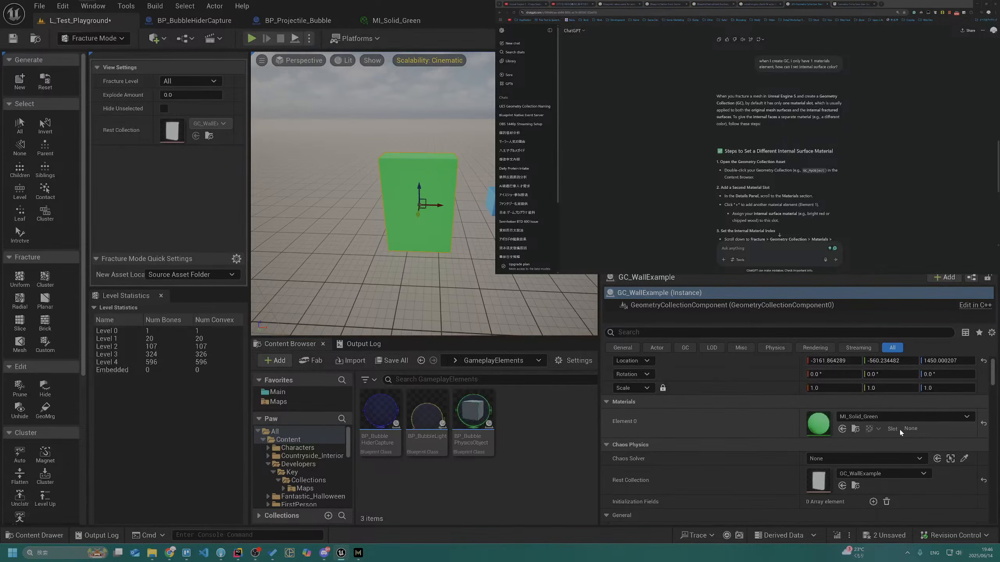
Reset GC_WallExample's Element 0 material to its default and reassign MI_Solid_Green to it
click(984, 424)
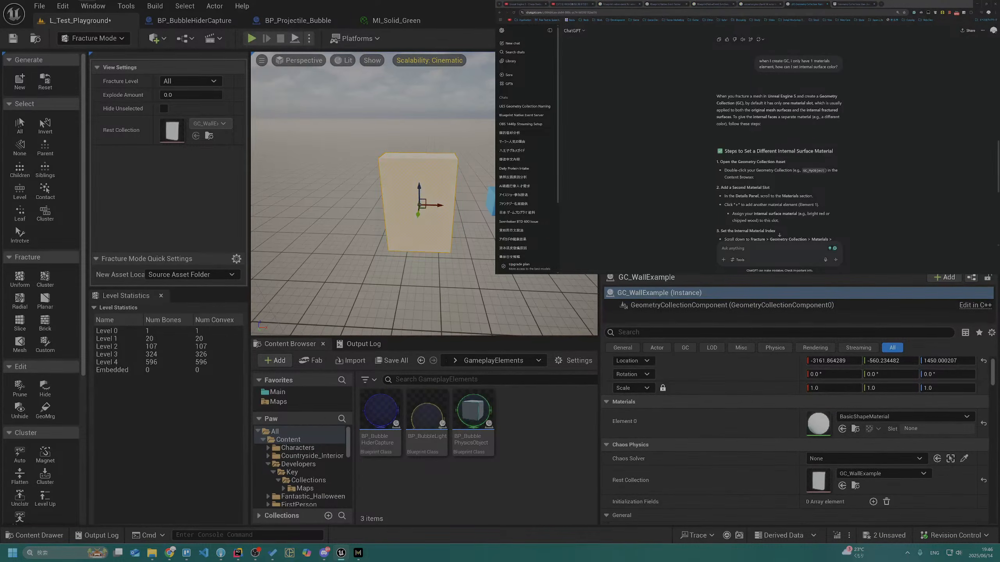
click(862, 417)
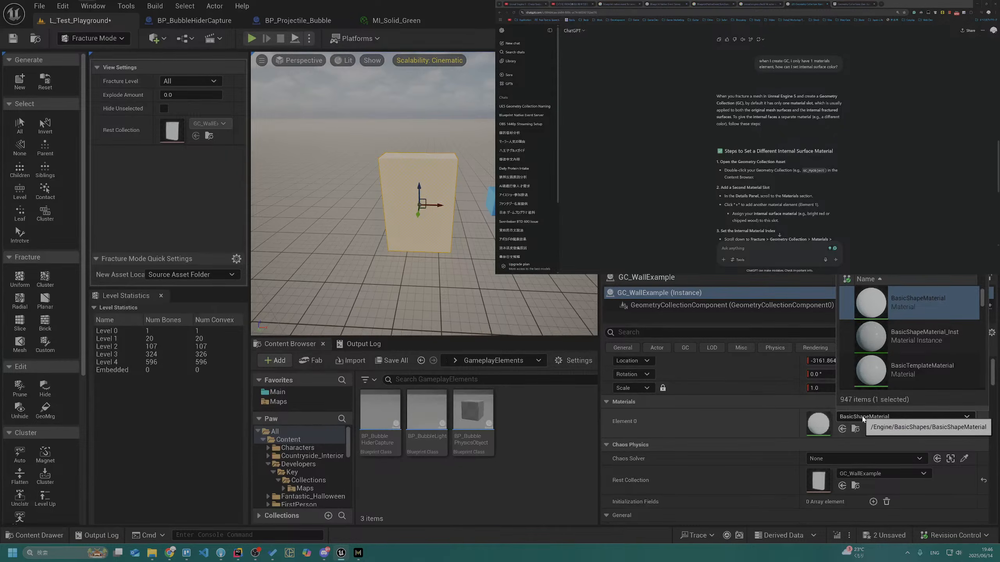
text(green)
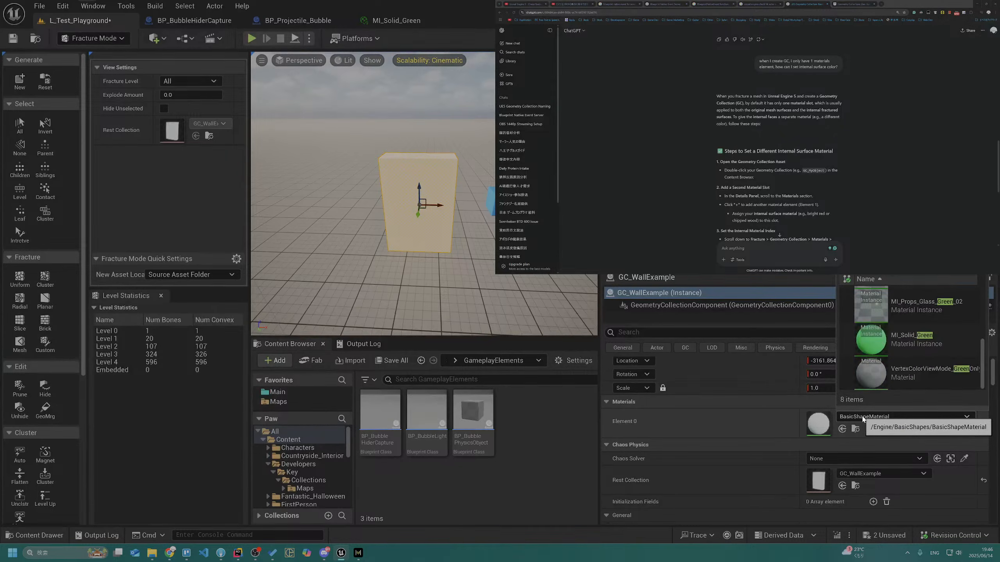
click(882, 341)
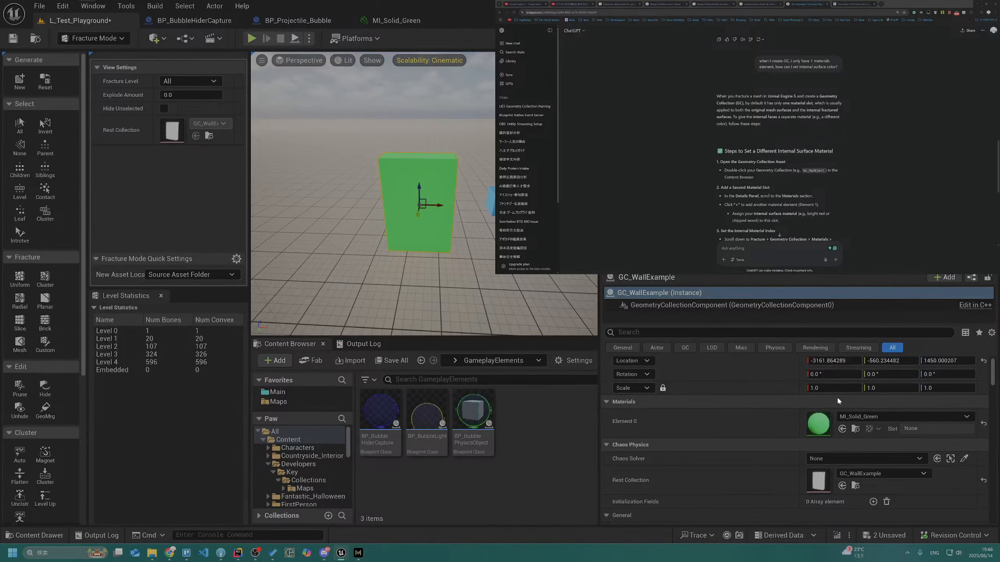
Check ChatGPT's Interior Material Index instructions and search GC_WallExample's details for "inter"
scroll(859, 470, down, 10)
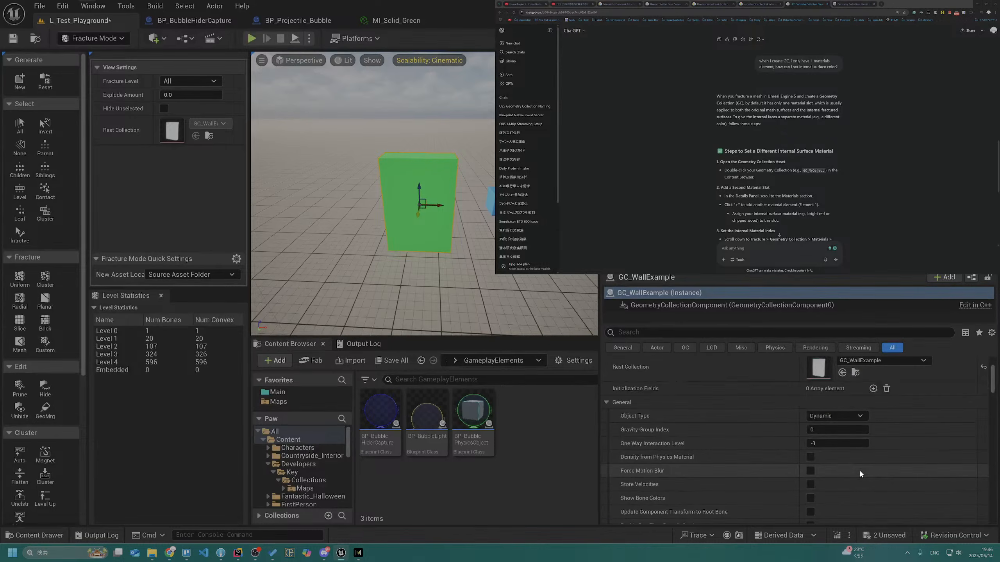
scroll(857, 473, down, 8)
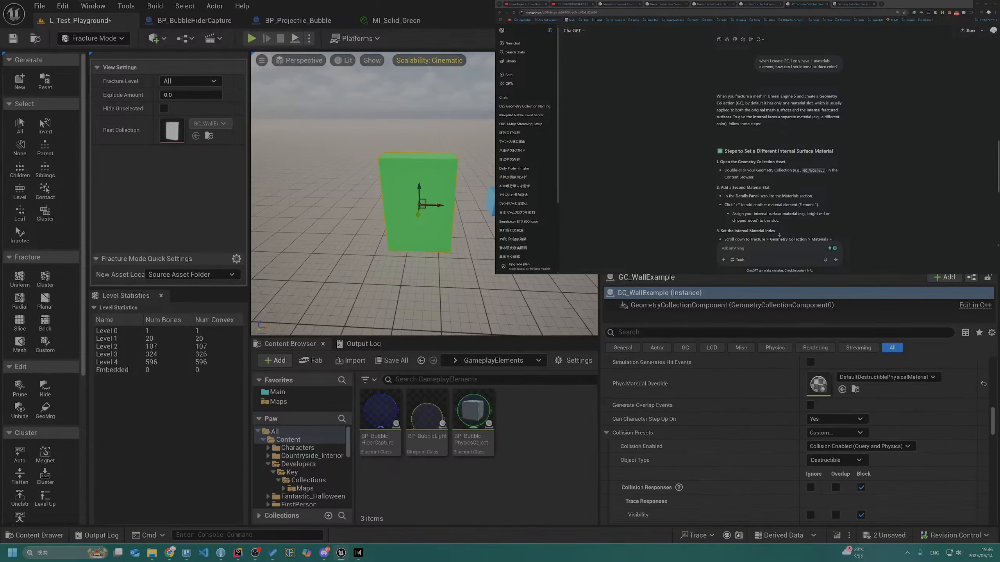
scroll(743, 169, down, 5)
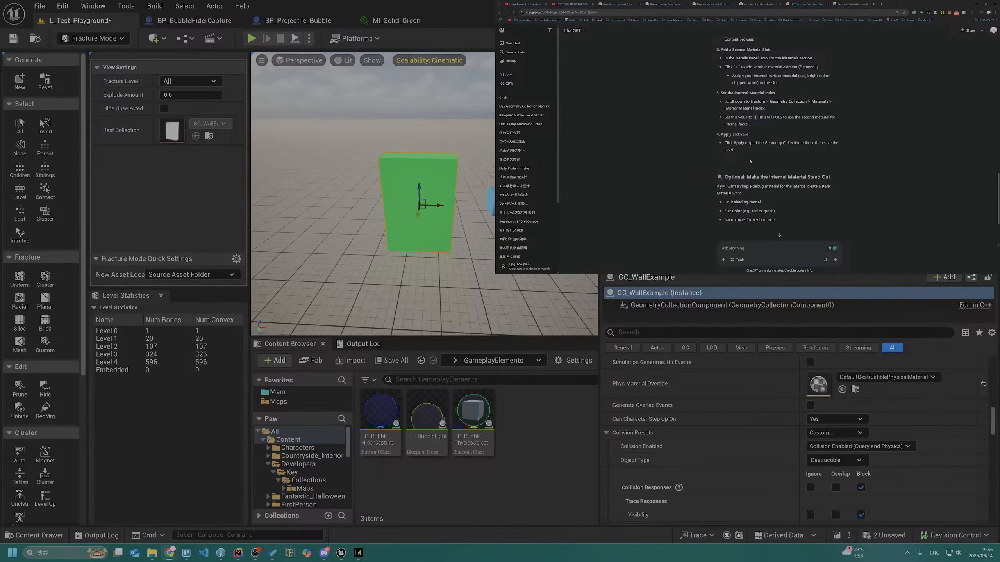
click(685, 331)
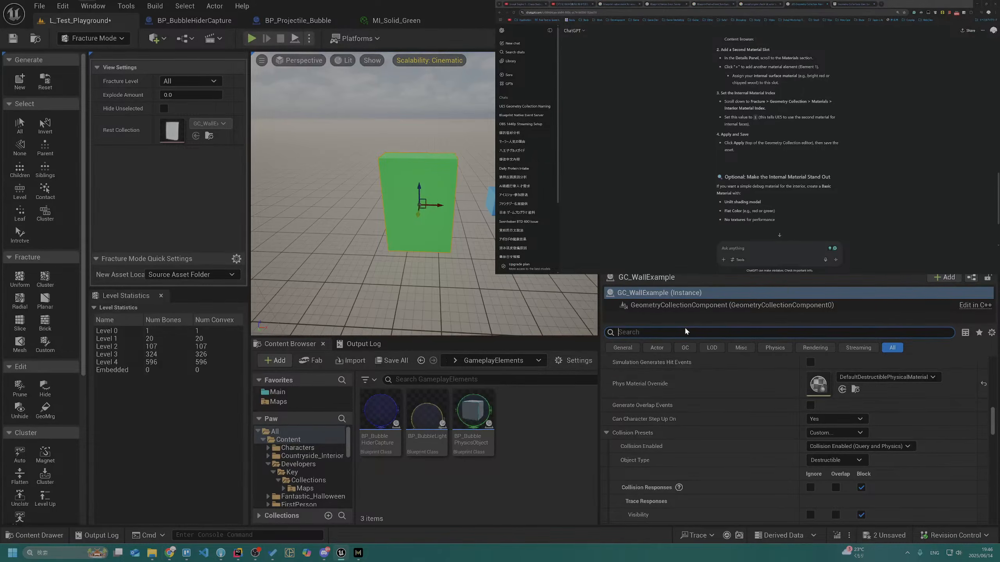
text(inter)
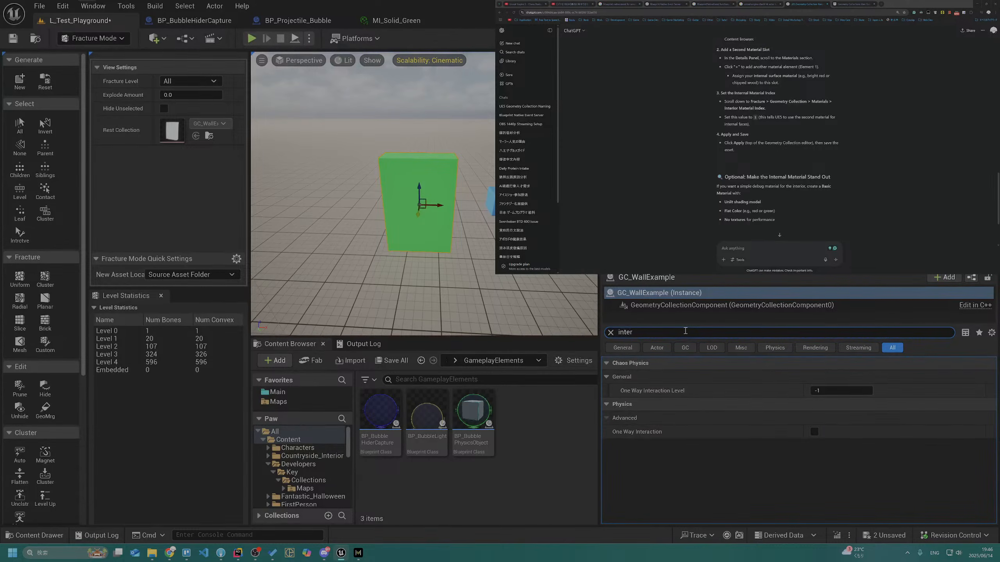
key(Escape)
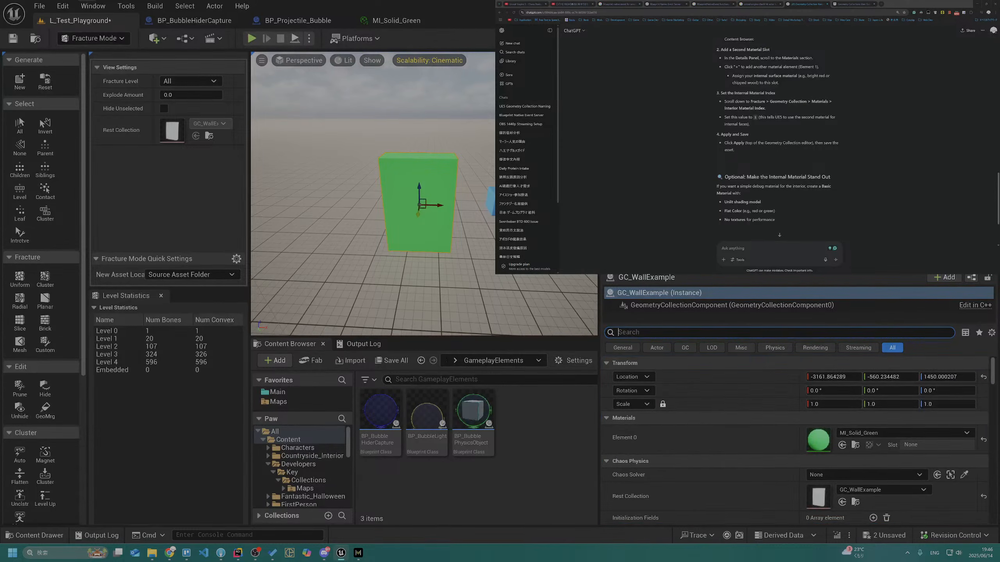
Return to the Geometry Collections User Guide and reread how to replace internal surface materials, including directly inside the Geometry Collection asset
click(862, 130)
click(848, 3)
scroll(750, 127, up, 3)
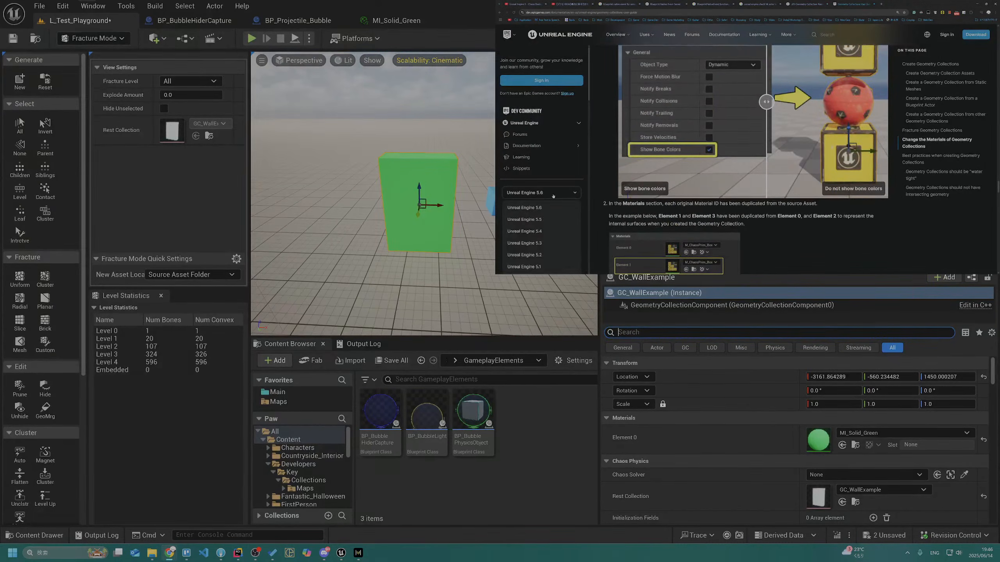
scroll(609, 214, down, 4)
scroll(610, 214, down, 3)
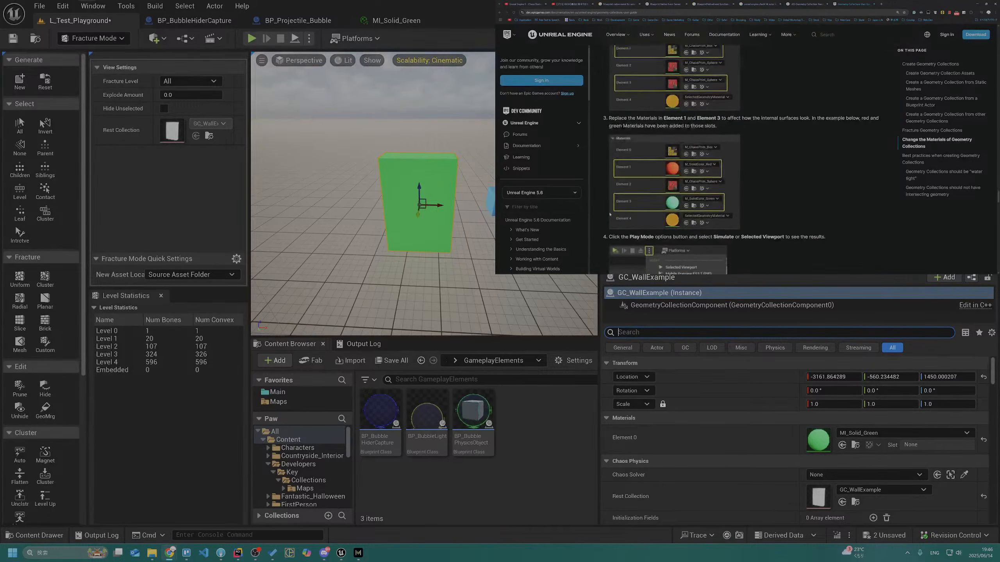
scroll(610, 215, down, 6)
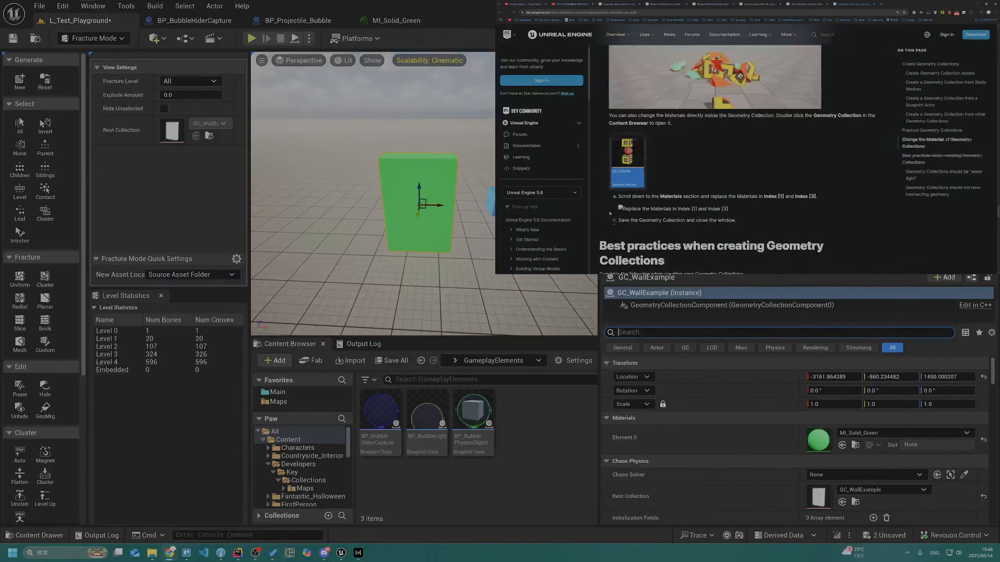
scroll(609, 215, down, 1)
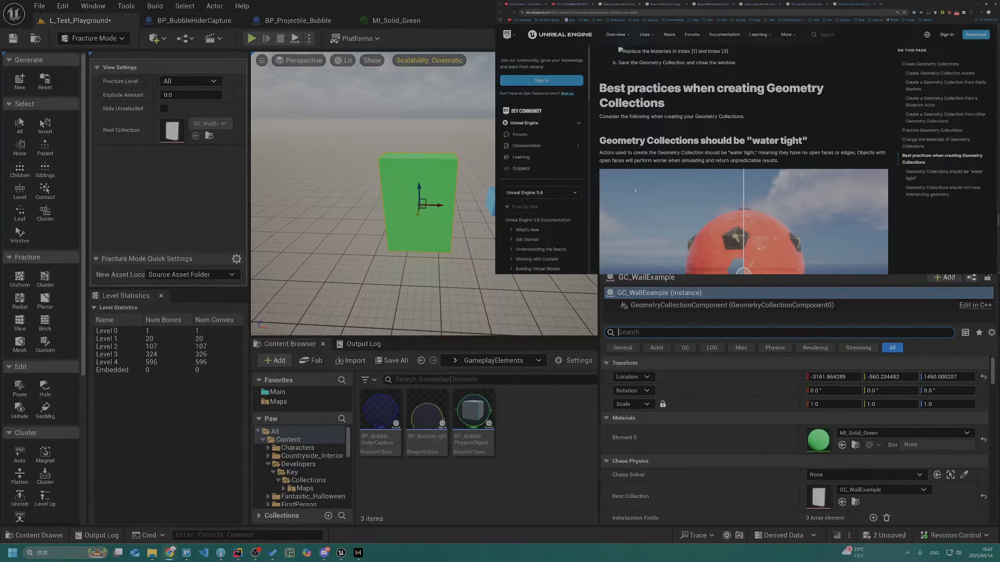
Read the guide's best practices on water-tight meshes and intersecting geometry, comparing the two halves of the ball image
scroll(635, 191, down, 8)
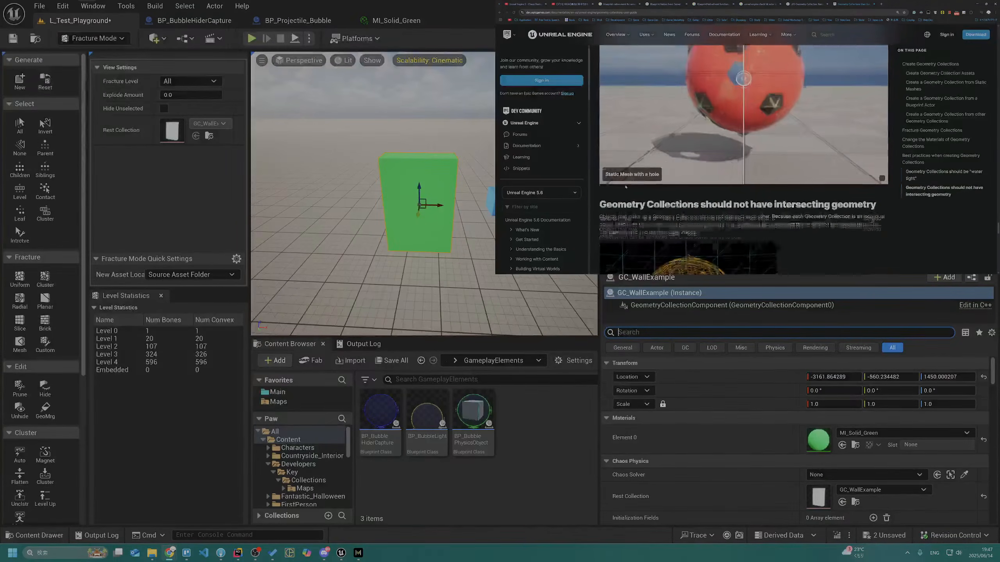
mouse_move(744, 155)
mouse_down()
mouse_move(652, 159)
mouse_move(879, 168)
mouse_move(735, 171)
mouse_up()
scroll(736, 174, down, 10)
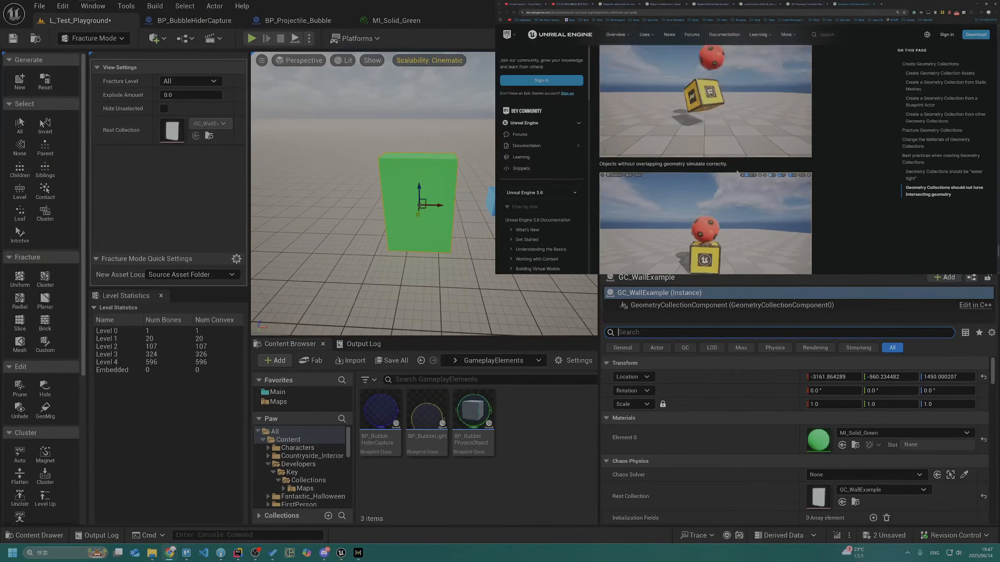
scroll(737, 173, down, 3)
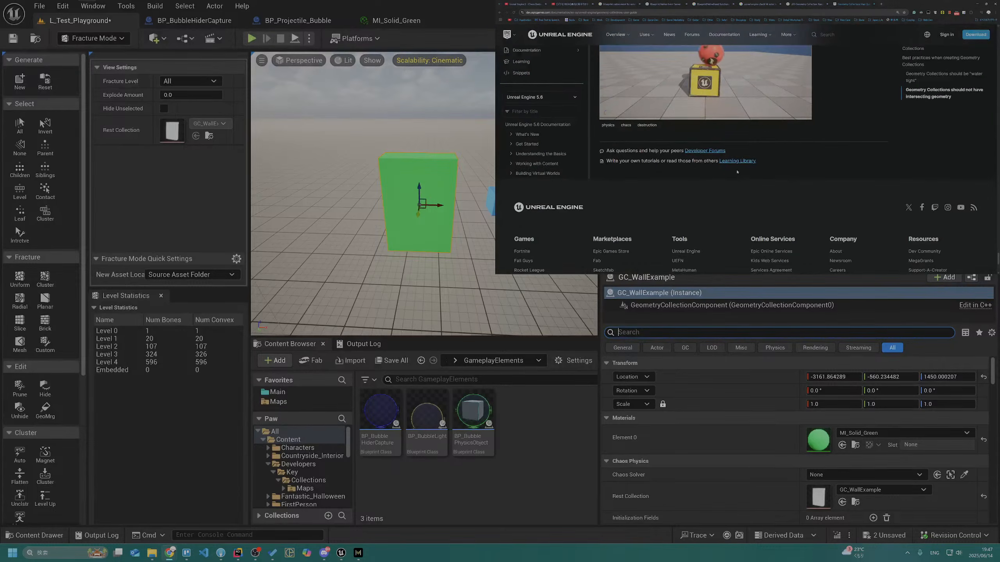
Open the Chaos Destruction - Geometry Collections video tutorial linked in the guide's introduction
scroll(549, 154, up, 3)
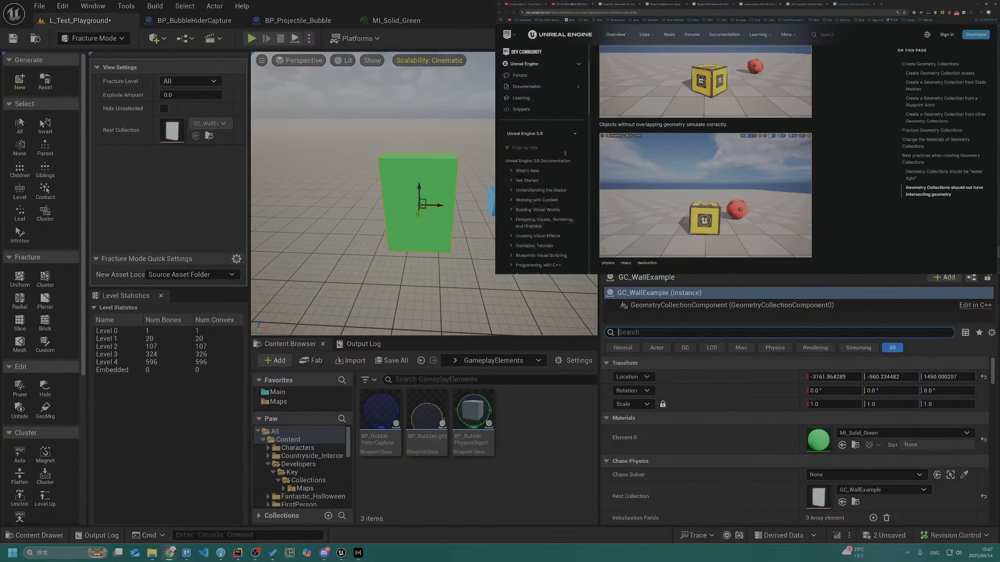
scroll(727, 162, up, 5)
scroll(727, 163, up, 10)
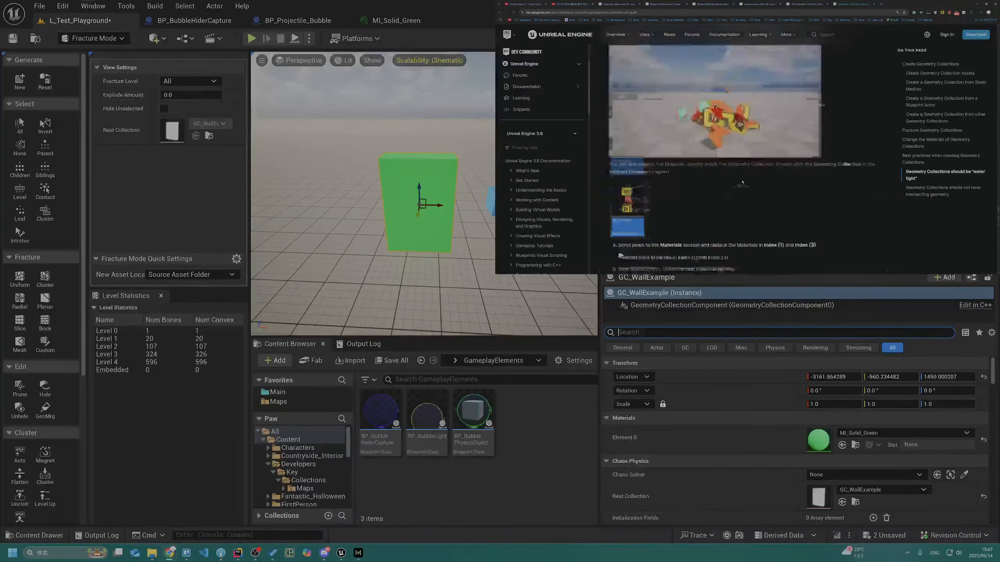
scroll(752, 188, up, 12)
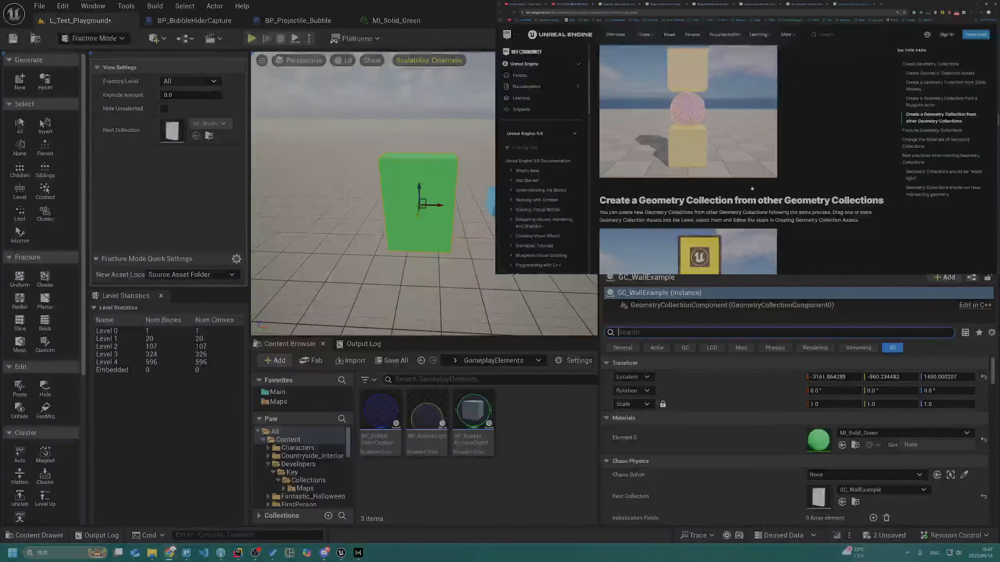
scroll(752, 188, up, 5)
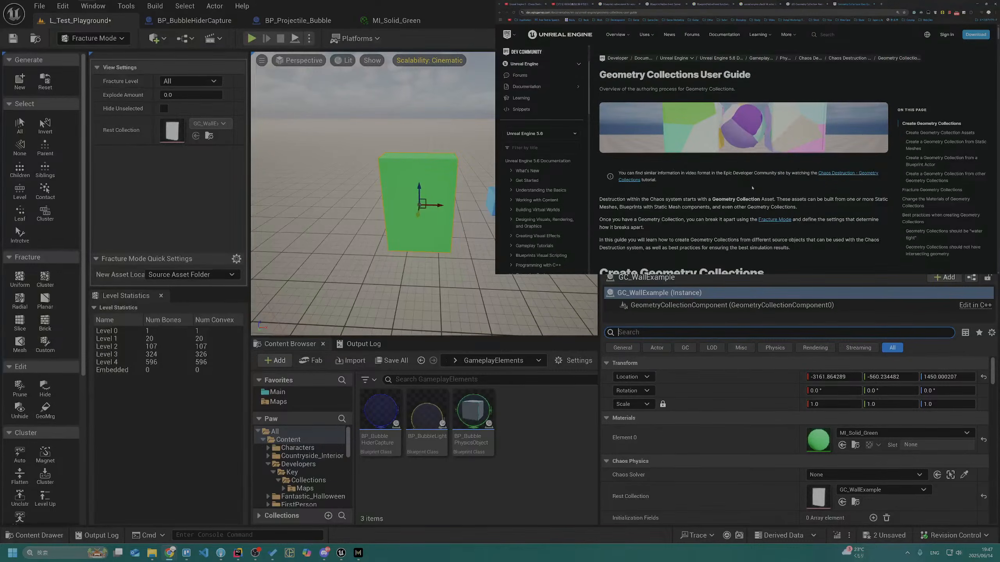
scroll(752, 188, down, 1)
middle_click(831, 157)
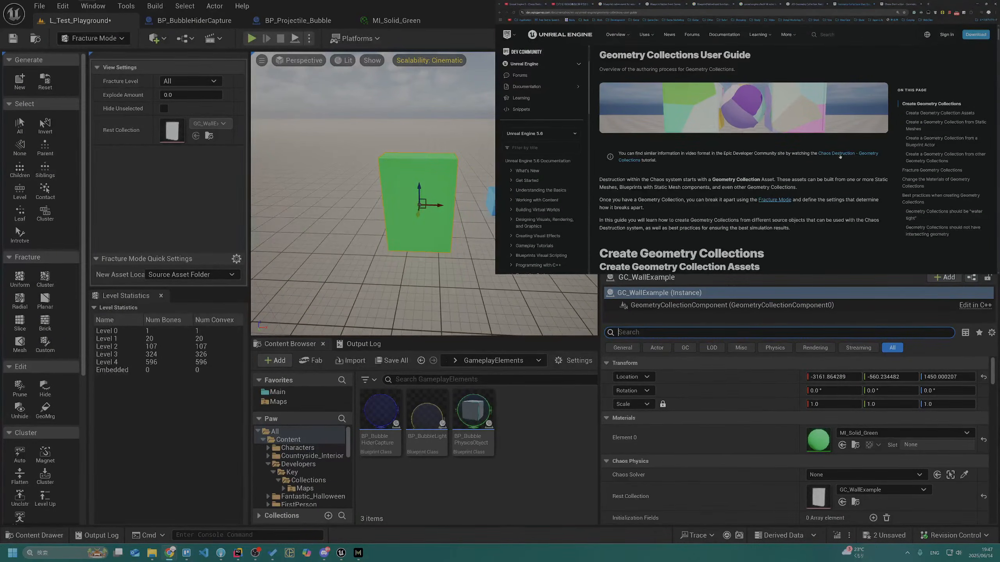
click(840, 157)
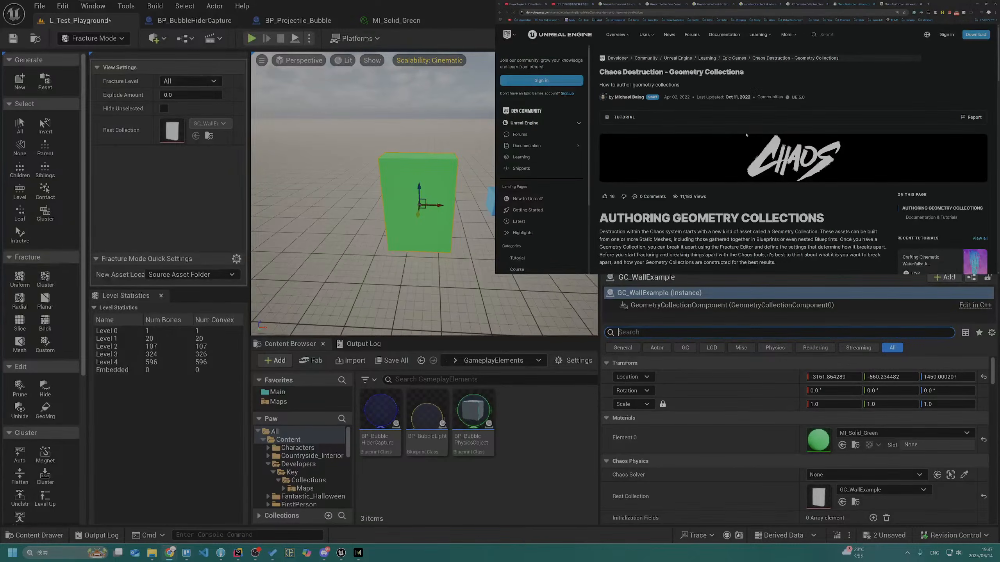
Look through the tutorial page and play its "What is a Geometry Collection" video in full screen
scroll(743, 138, down, 3)
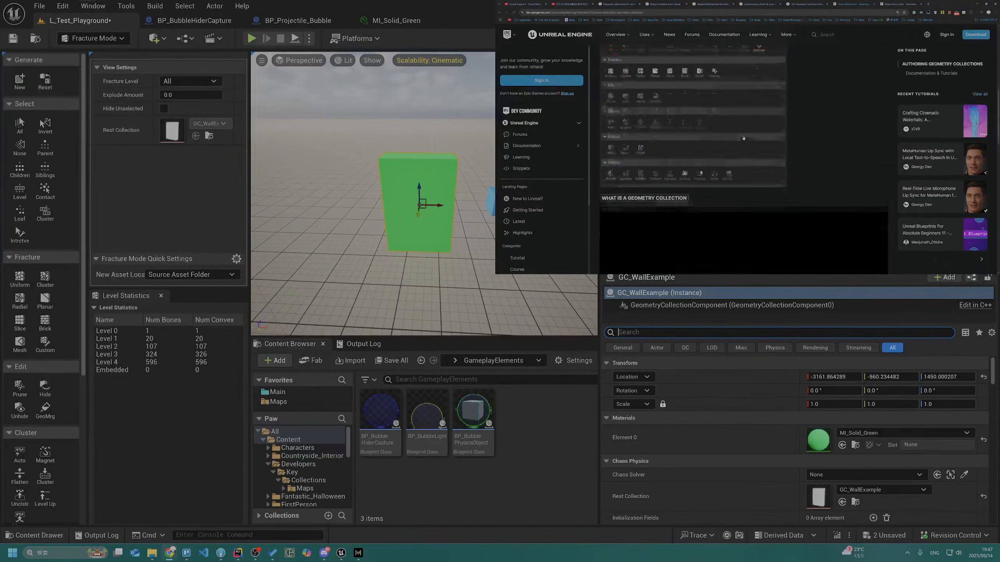
scroll(744, 138, up, 2)
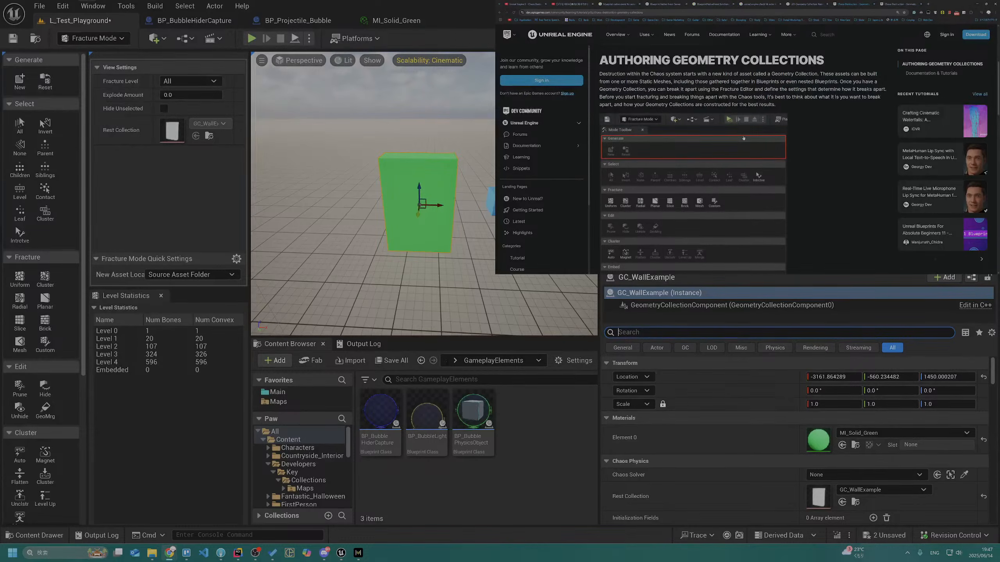
scroll(728, 153, down, 10)
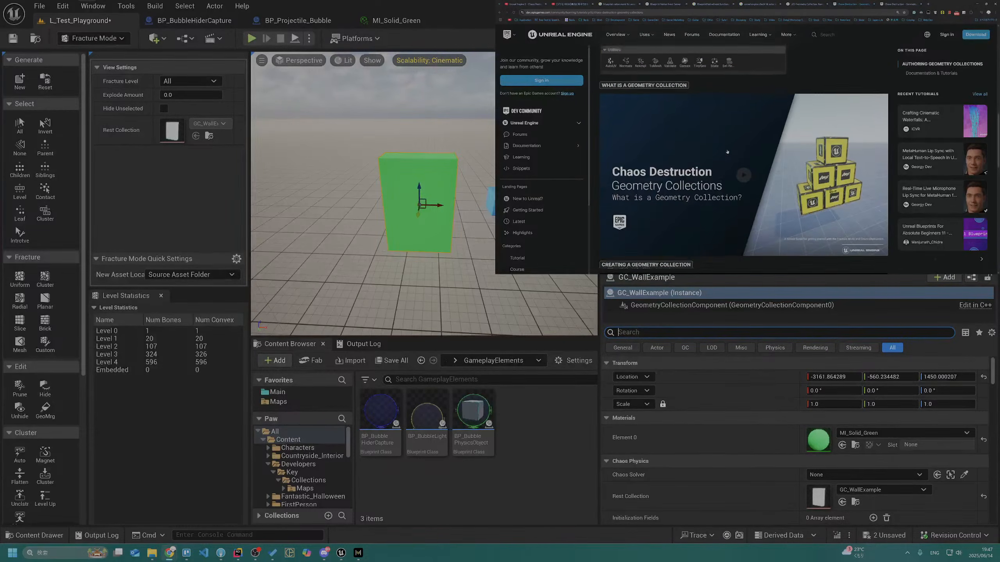
scroll(735, 146, down, 13)
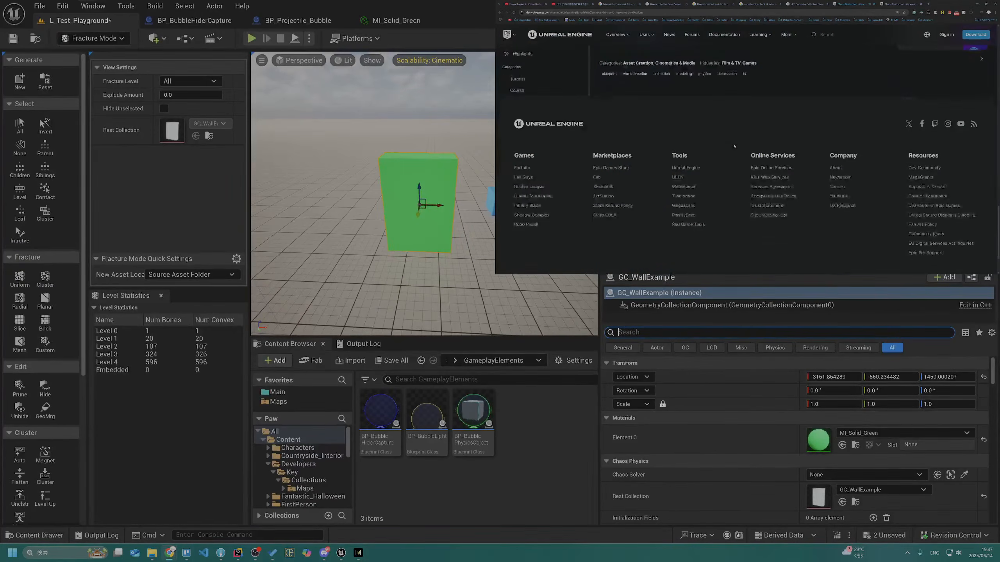
scroll(733, 147, up, 18)
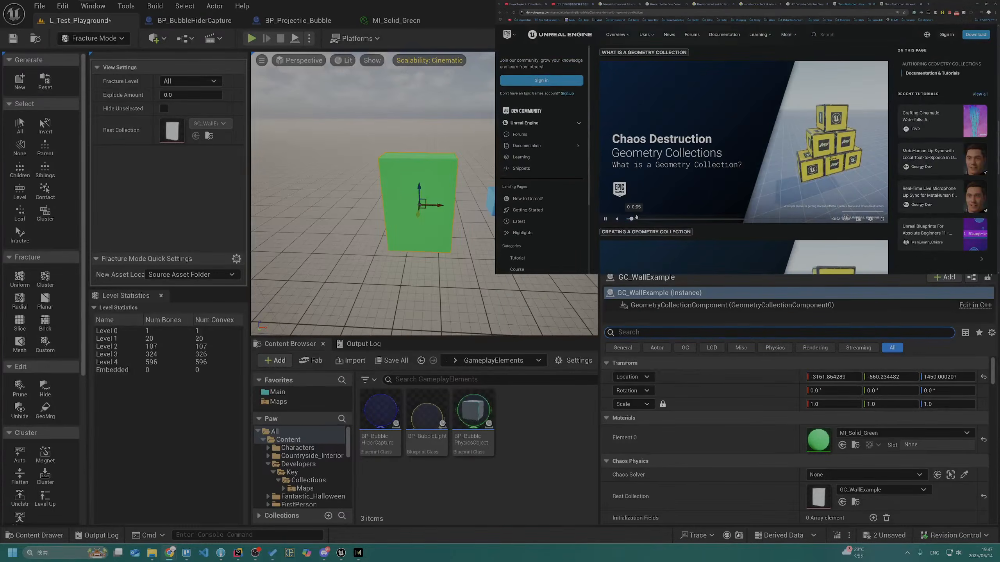
click(648, 219)
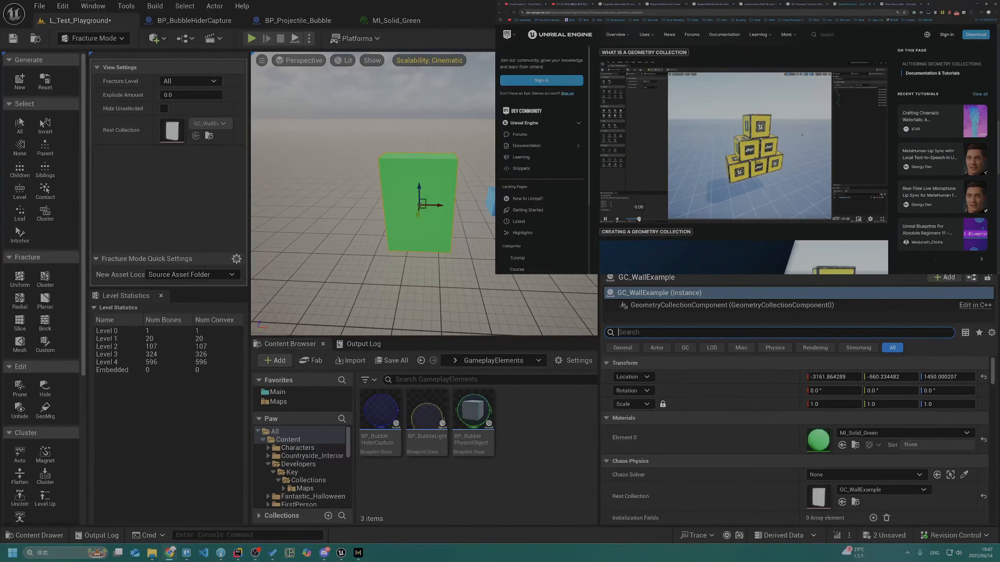
click(883, 219)
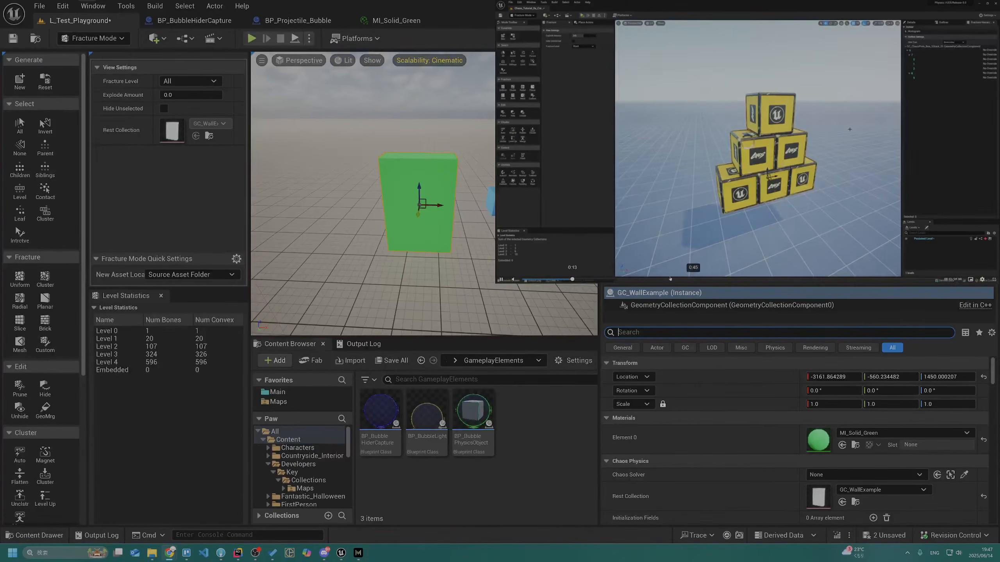
Turn on English captions for the playing "What is a Geometry Collection" video and watch it through
drag(514, 269, 521, 254)
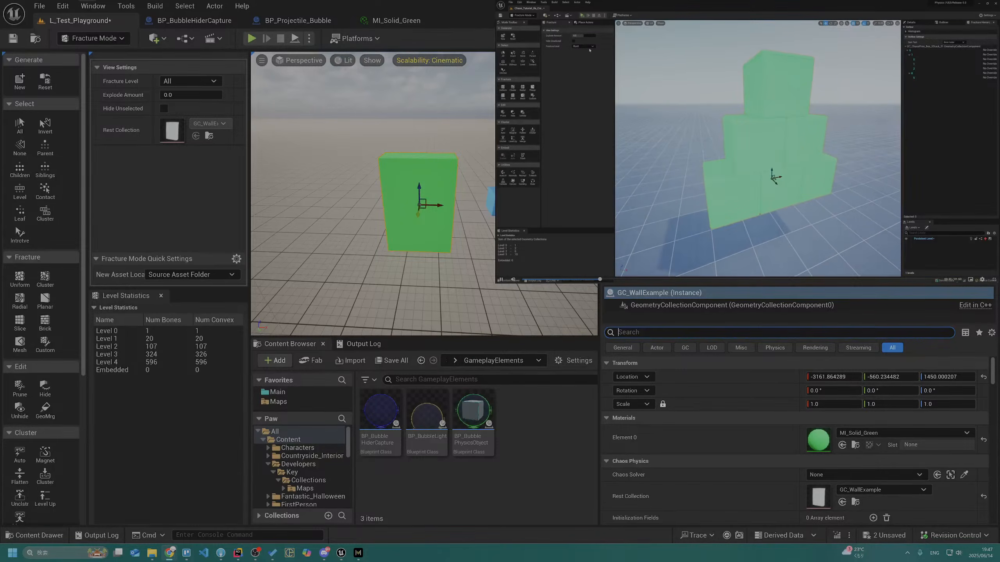
click(982, 280)
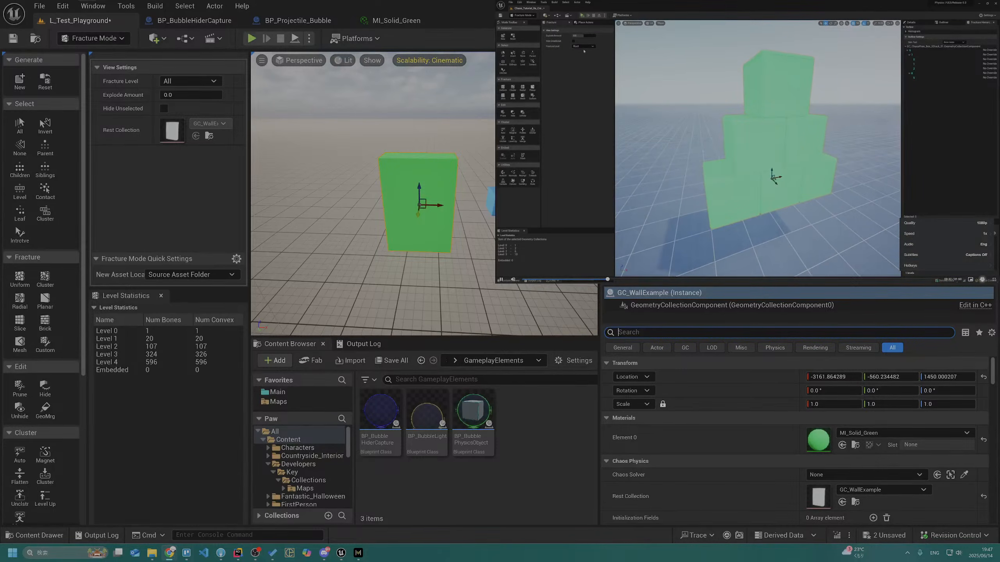
click(945, 255)
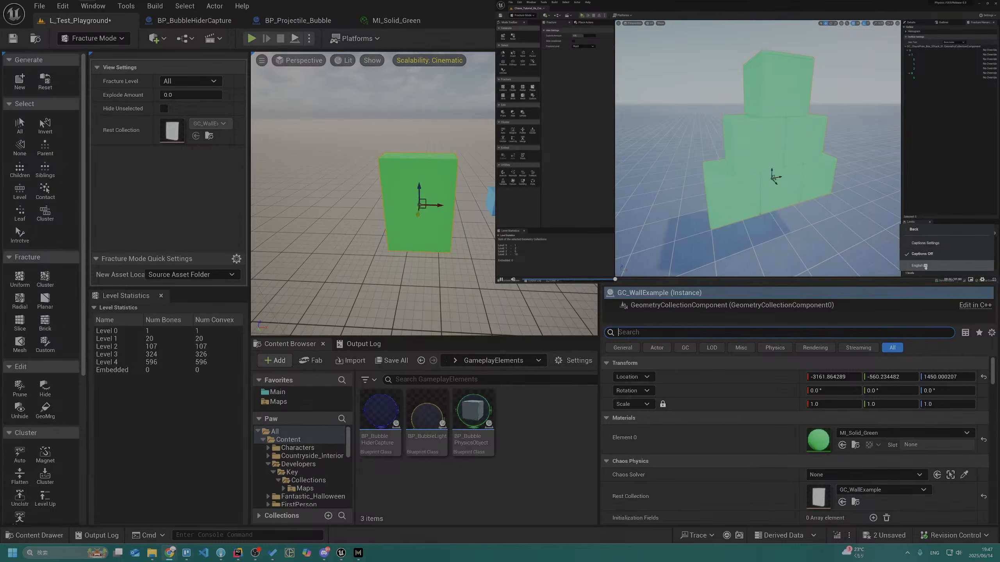
click(923, 266)
click(981, 282)
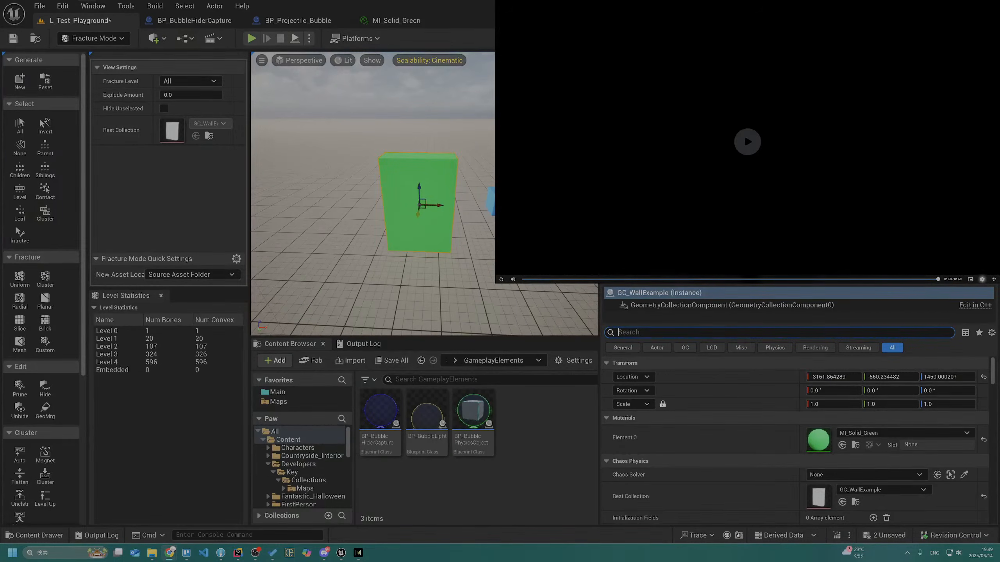
Leave the finished video and play "Creating a Geometry Collection" from the tutorial page in full screen with English captions
key(Escape)
scroll(717, 147, down, 4)
scroll(716, 148, down, 4)
double_click(717, 148)
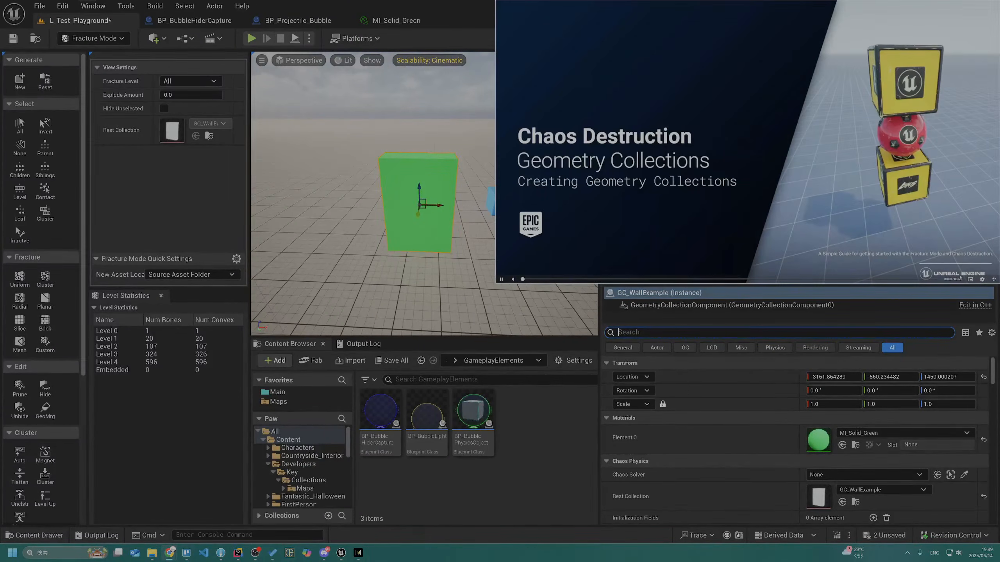
click(983, 280)
click(980, 255)
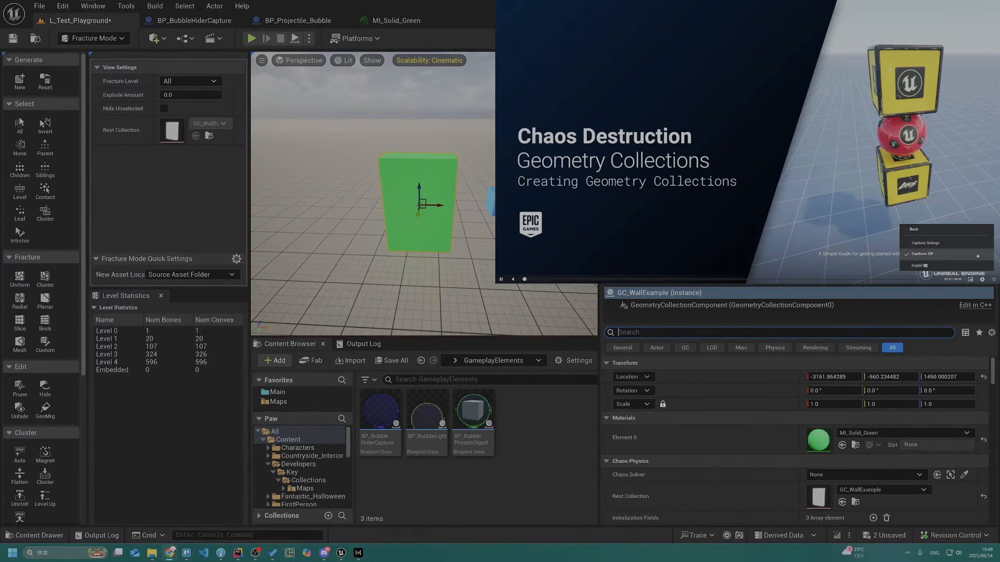
click(976, 265)
click(816, 110)
click(820, 114)
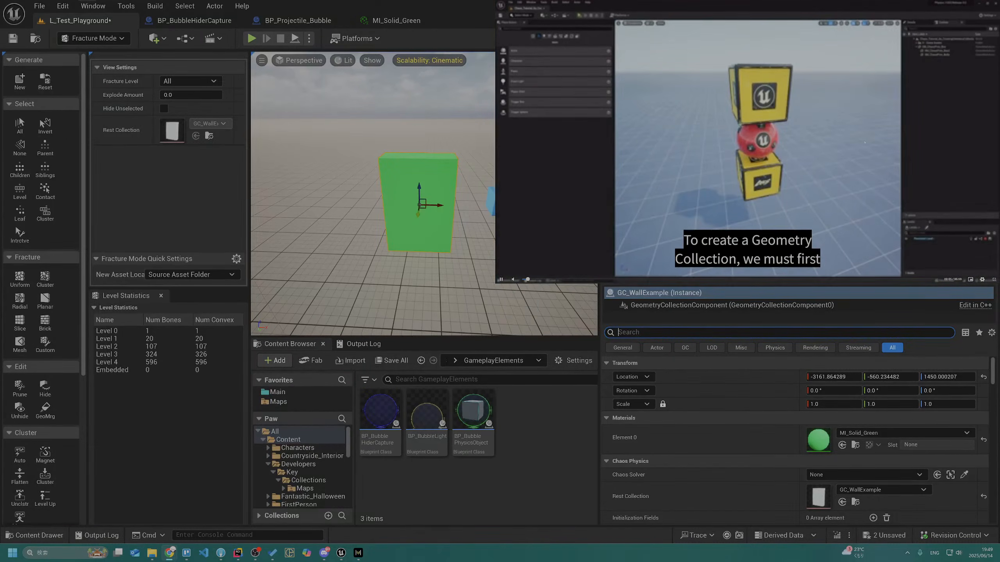
Set the "Creating a Geometry Collection" video's playback quality to 1080p
click(983, 280)
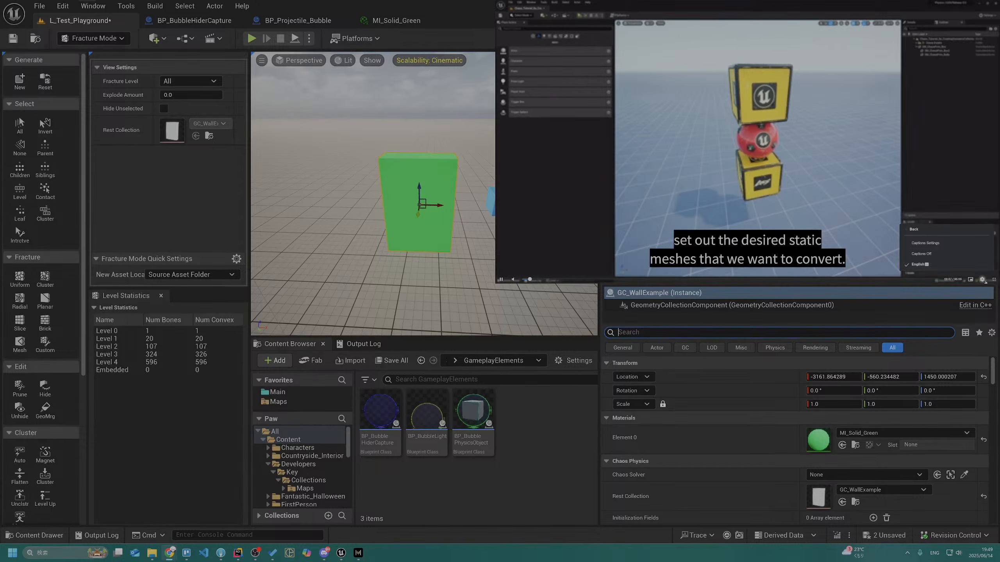
click(921, 230)
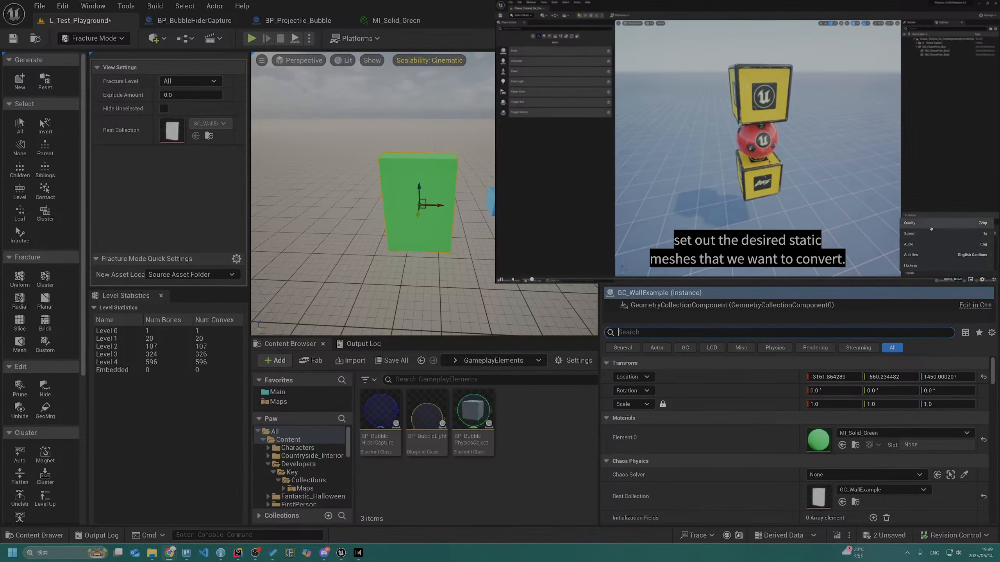
click(931, 229)
click(918, 270)
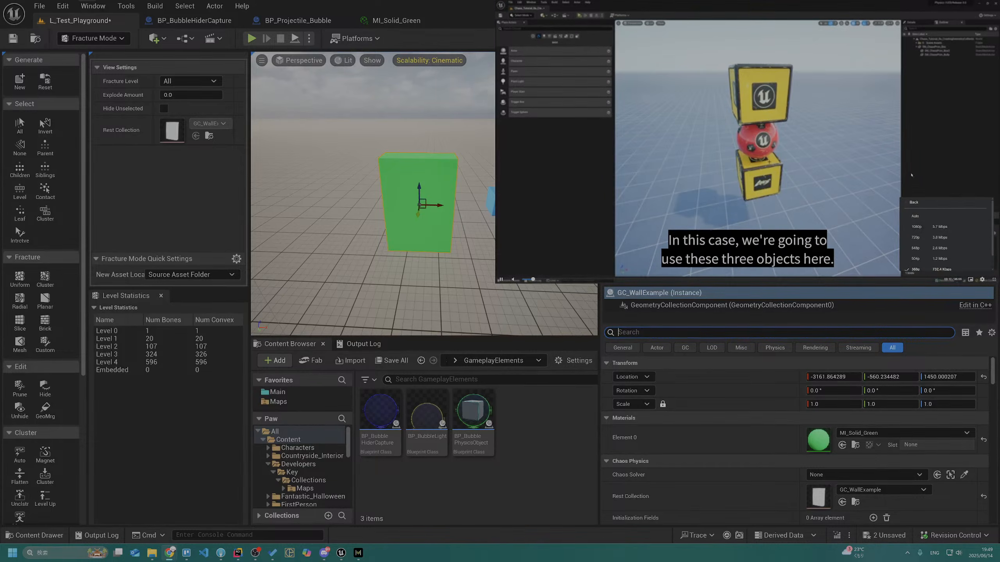
click(923, 226)
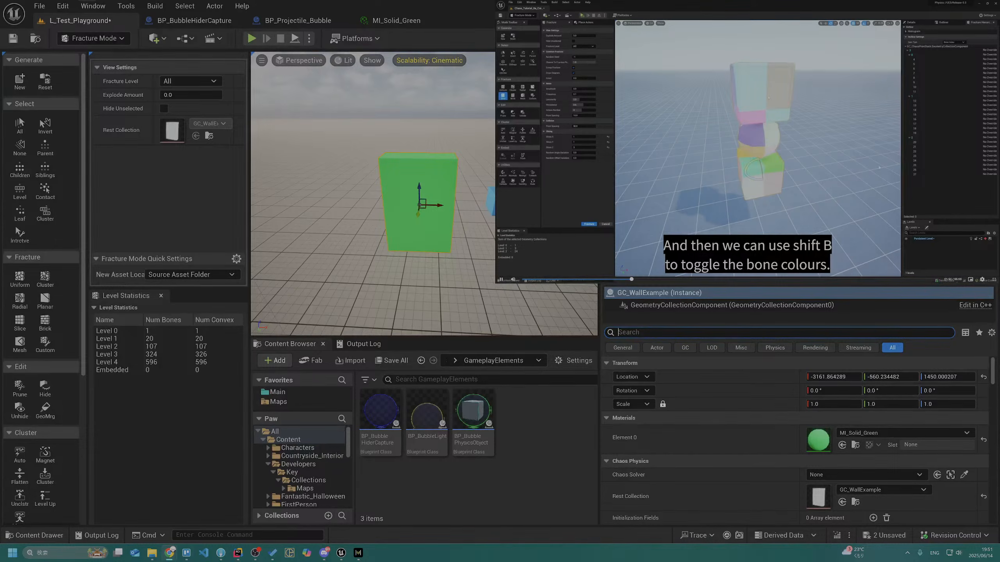
Return to the Unreal Editor and try toggling the fractured wall's bone colours on and off
click(188, 190)
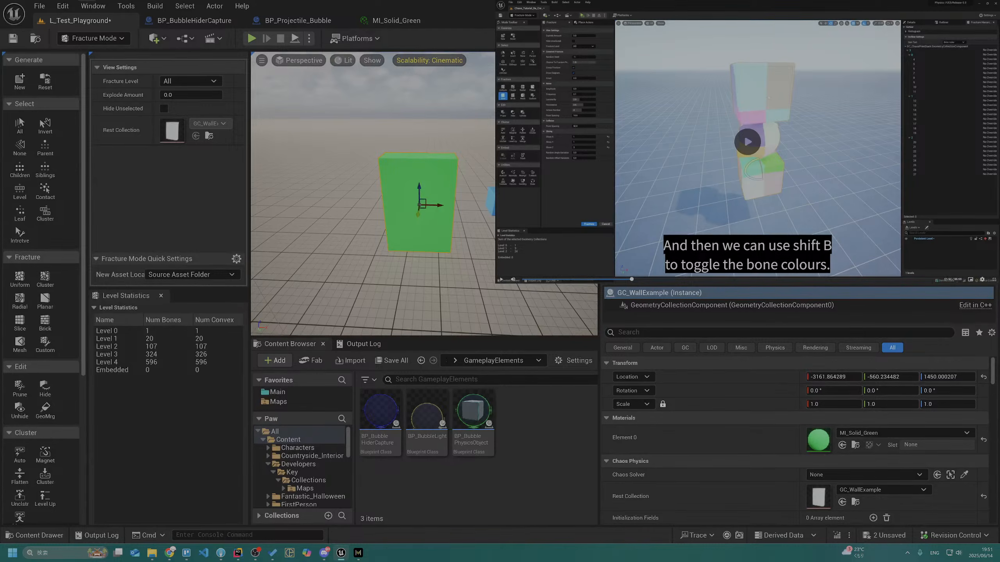
key(shift+b)
key(shift+b)
Resume the tutorial video, replay its explanation of bone colours, and pause at the bone colours option on the actor
click(732, 107)
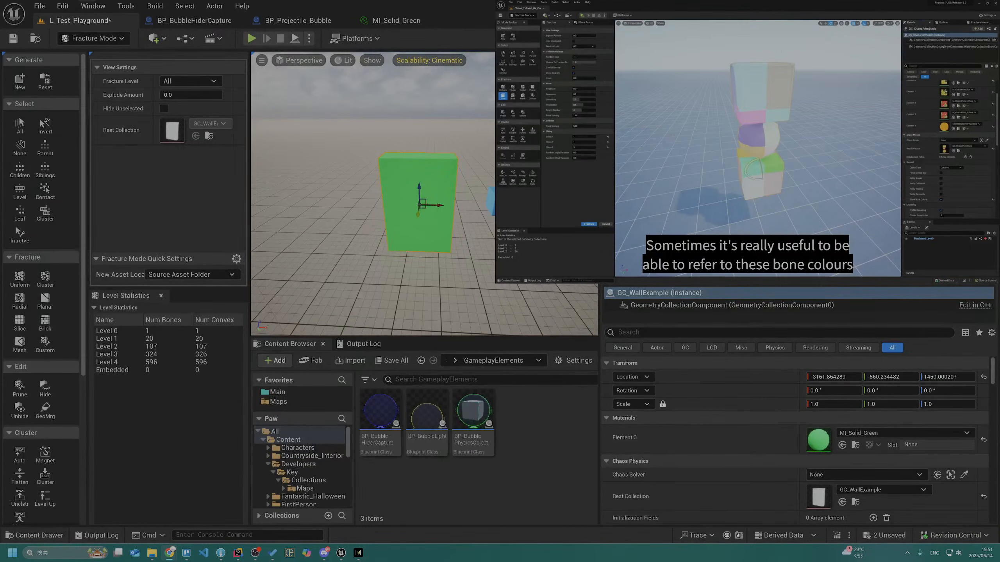
click(982, 184)
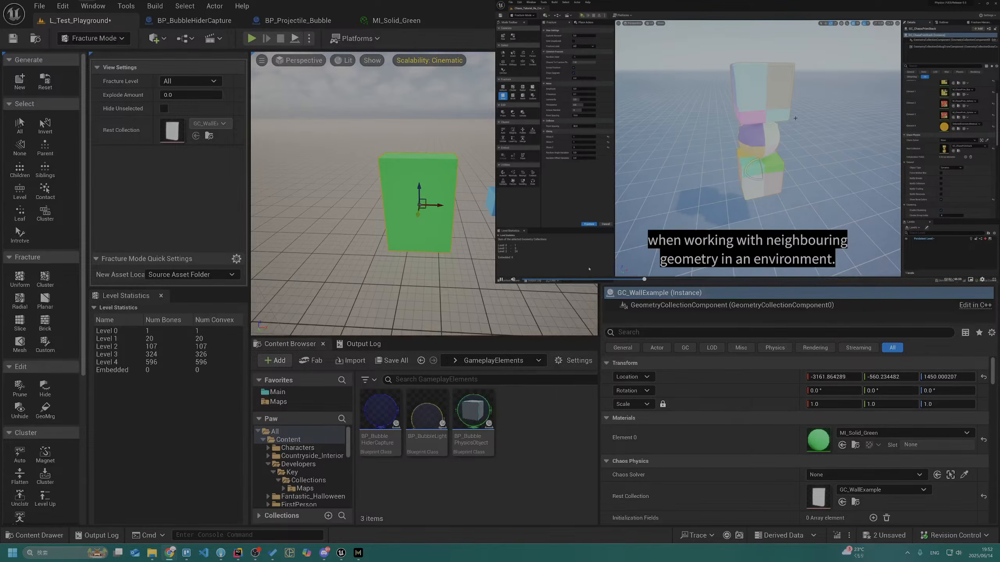
click(624, 279)
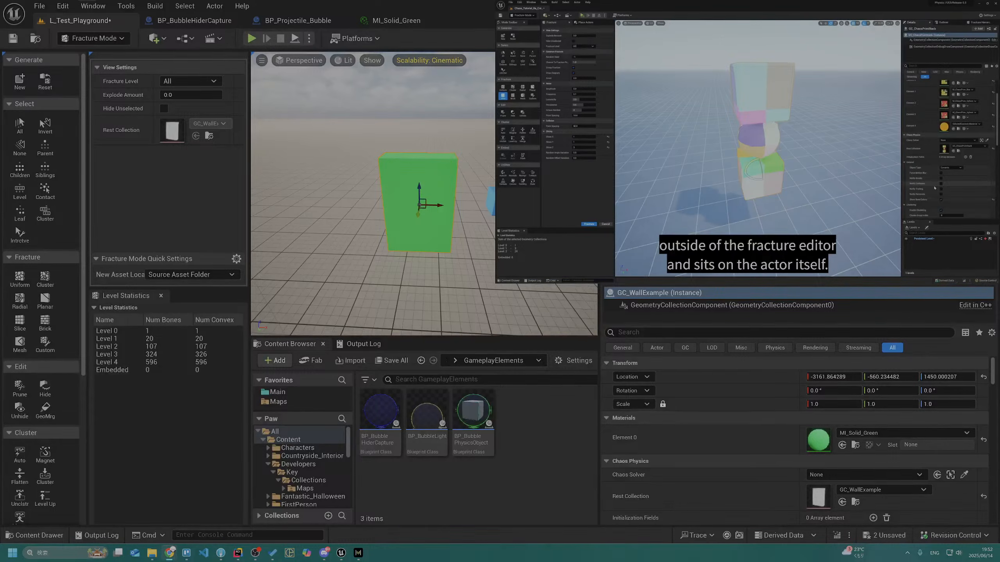
key(space)
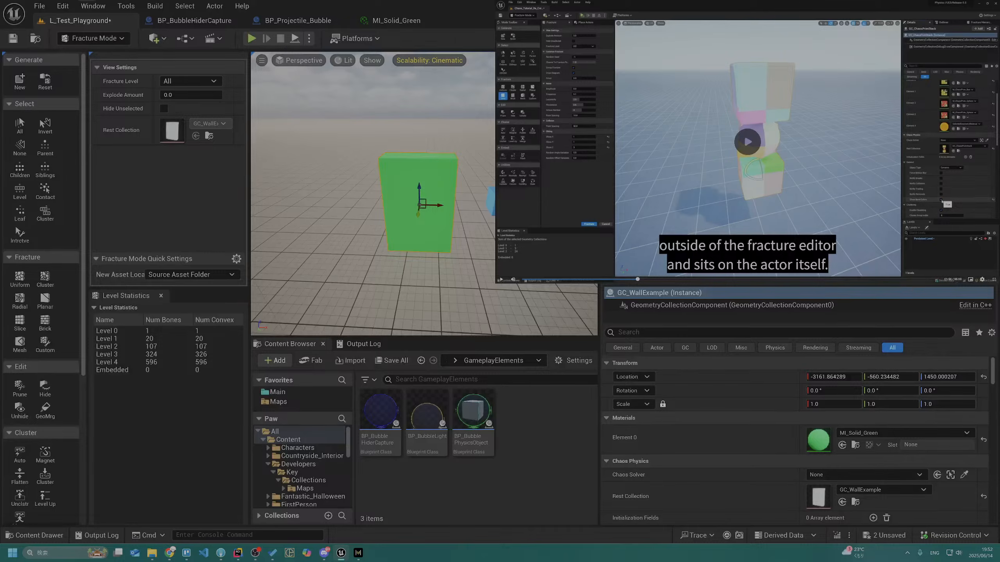
Select the wall in the viewport and examine its component settings, from the general and damage options through physics, collision and data layers
click(418, 219)
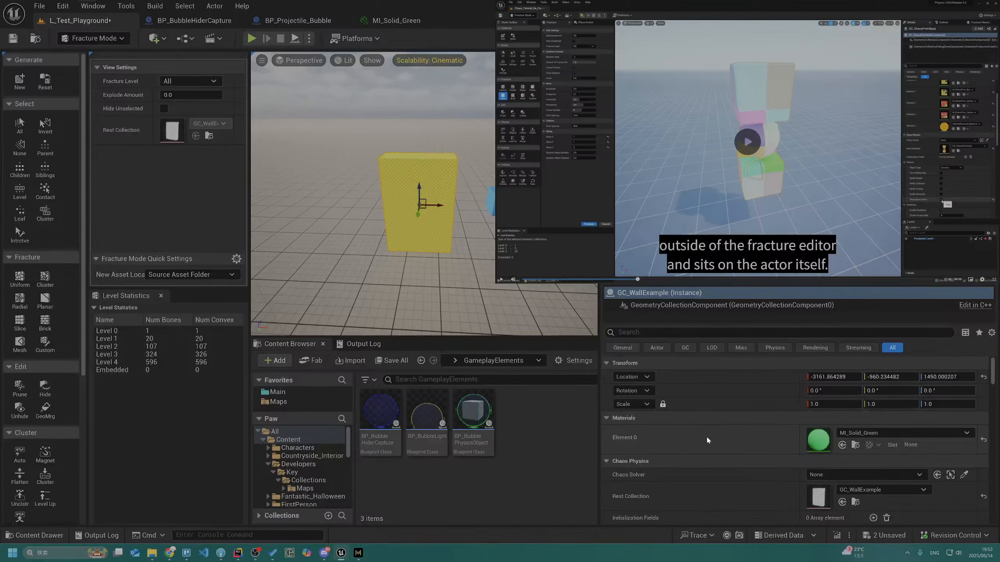
scroll(706, 436, down, 3)
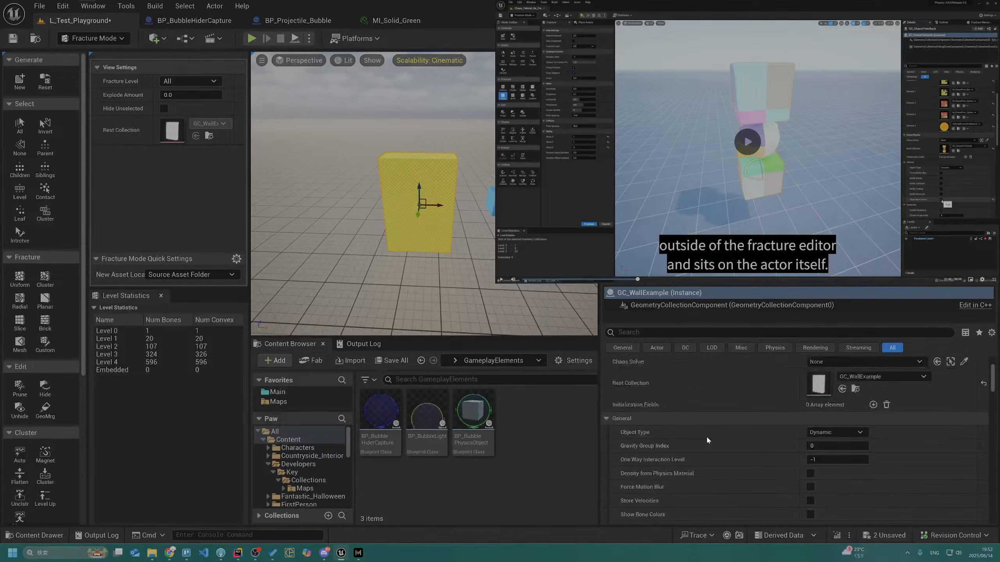
scroll(706, 436, down, 5)
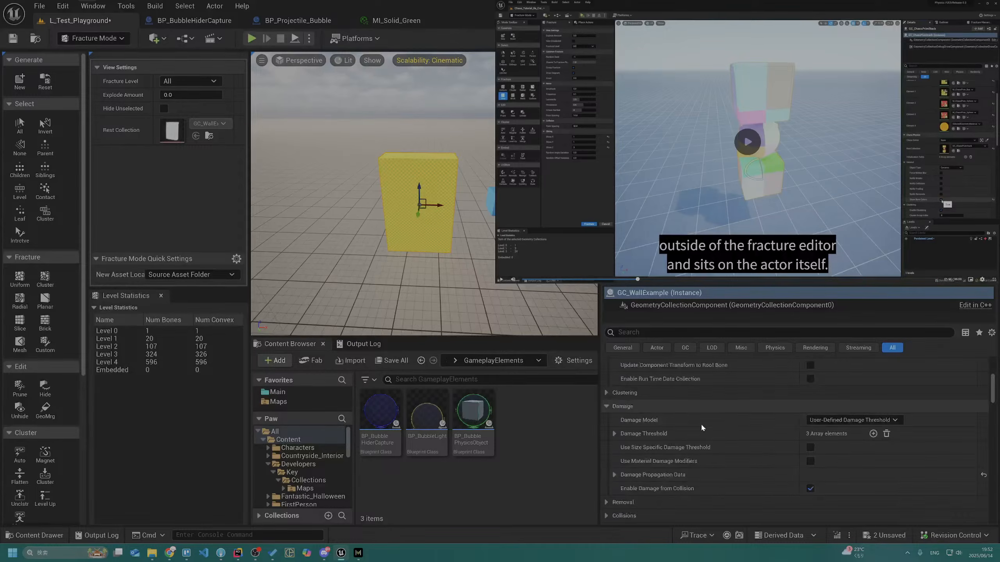
scroll(700, 423, down, 5)
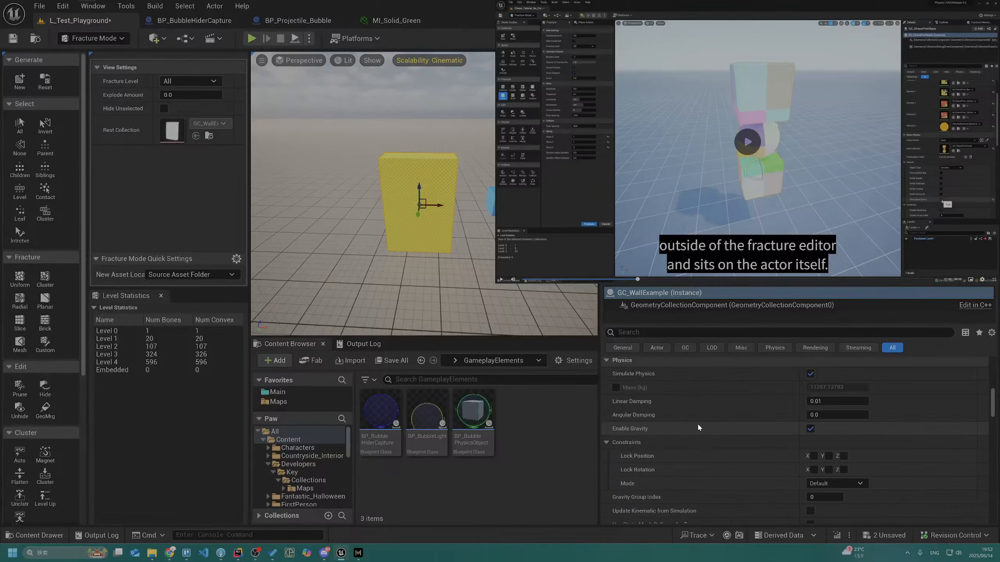
scroll(698, 428, down, 5)
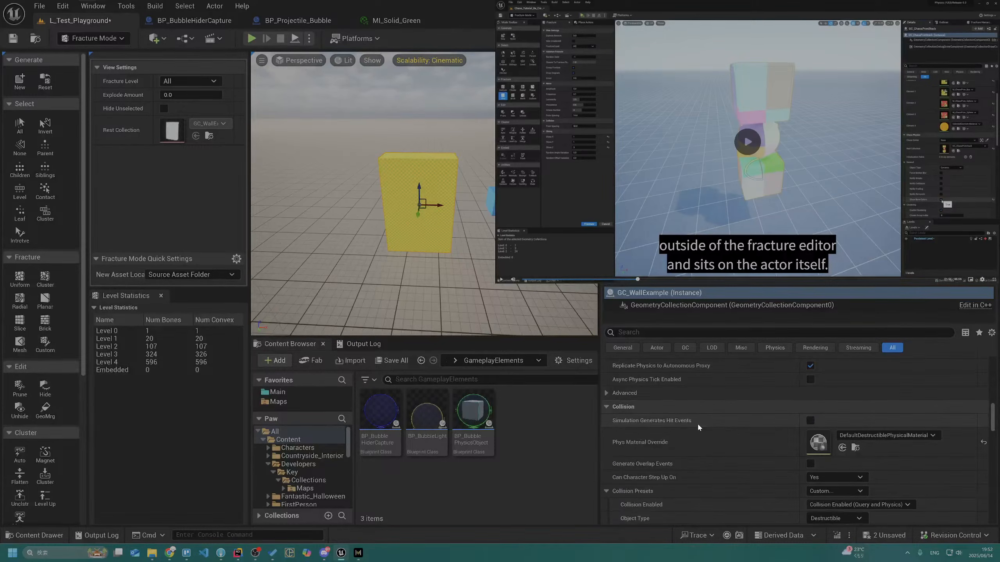
scroll(698, 426, down, 5)
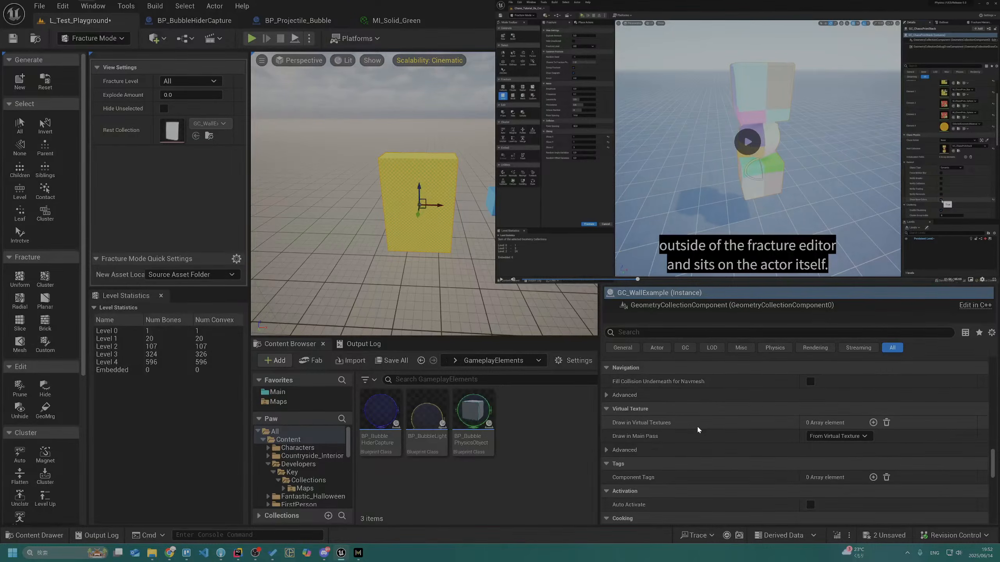
scroll(697, 429, down, 5)
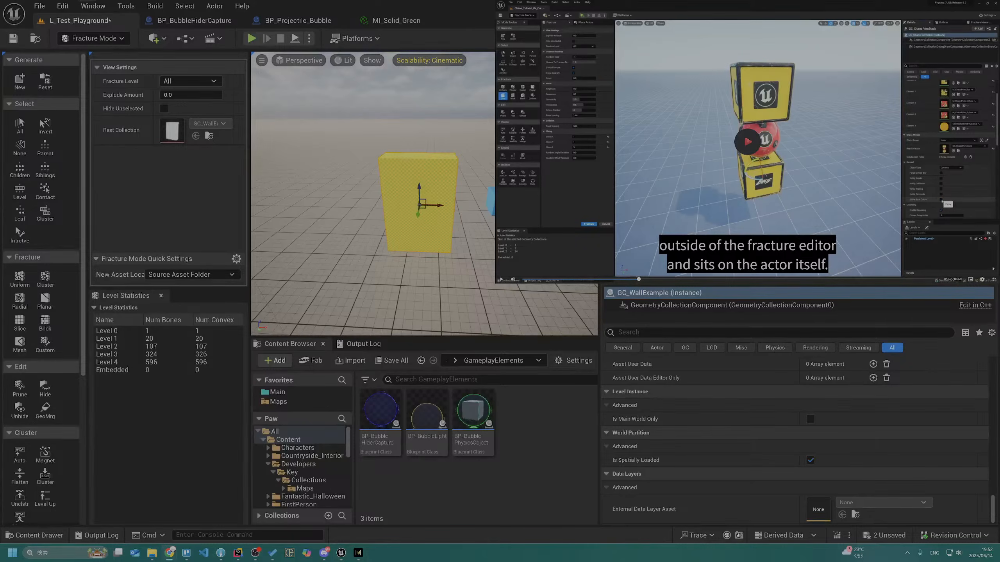
Take the video out of full screen and look over the Chaos Destruction - Geometry Collections tutorial page
click(995, 279)
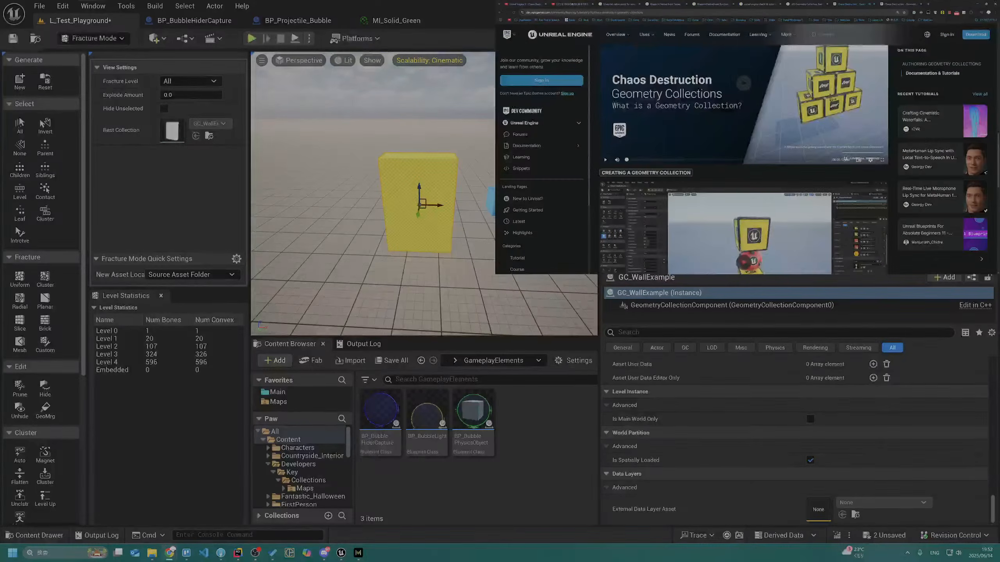
scroll(676, 124, up, 10)
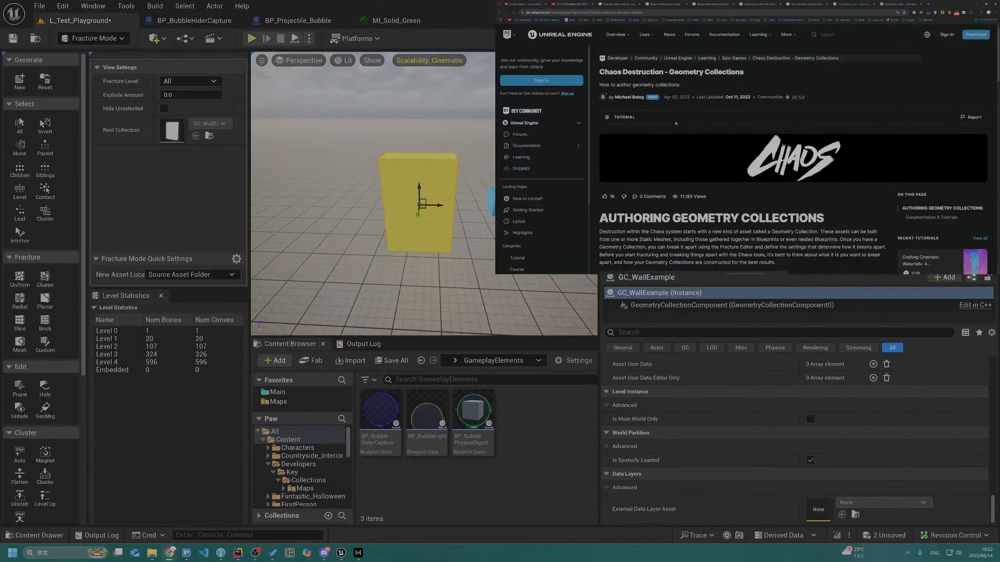
scroll(676, 124, down, 10)
scroll(676, 123, up, 10)
scroll(841, 203, down, 10)
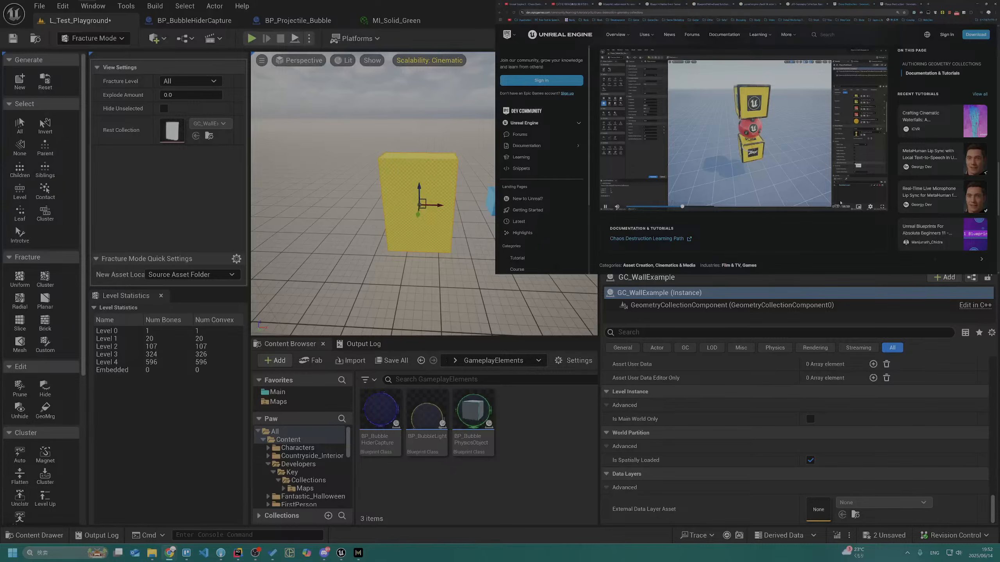
Continue the "Creating a Geometry Collection" video in full screen and study its explanation of duplicate materials for internal surfaces
double_click(841, 203)
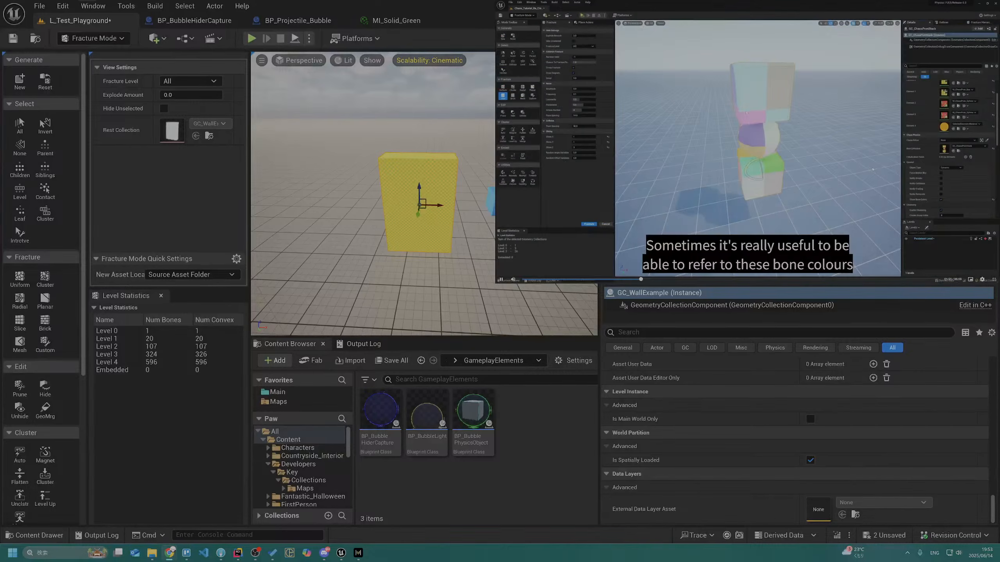
key(space)
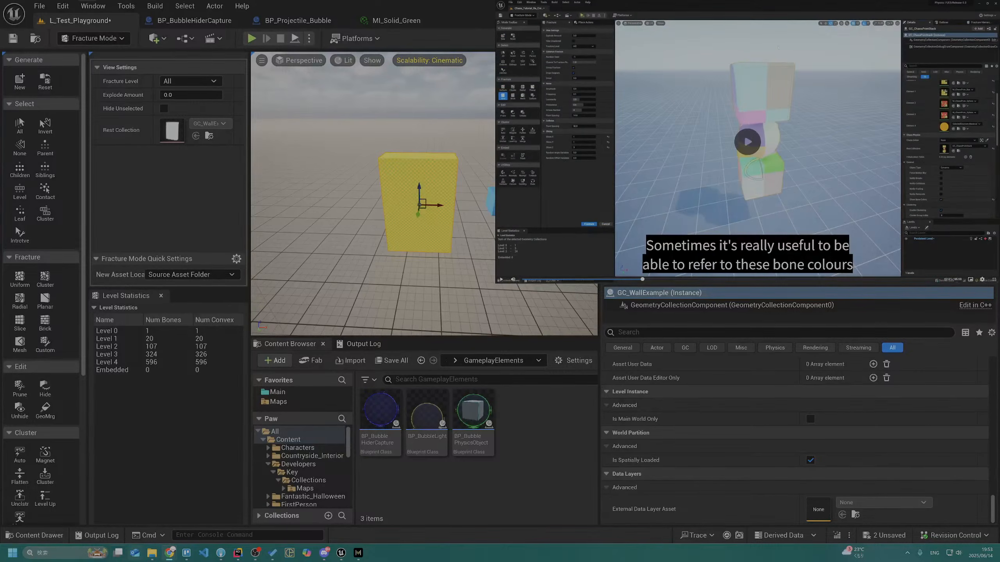
key(Escape)
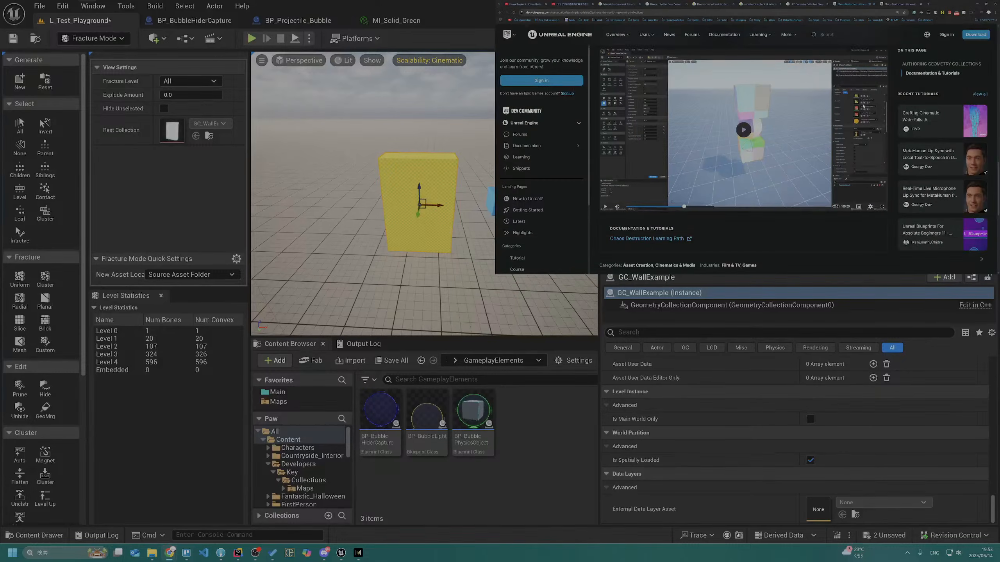
double_click(848, 191)
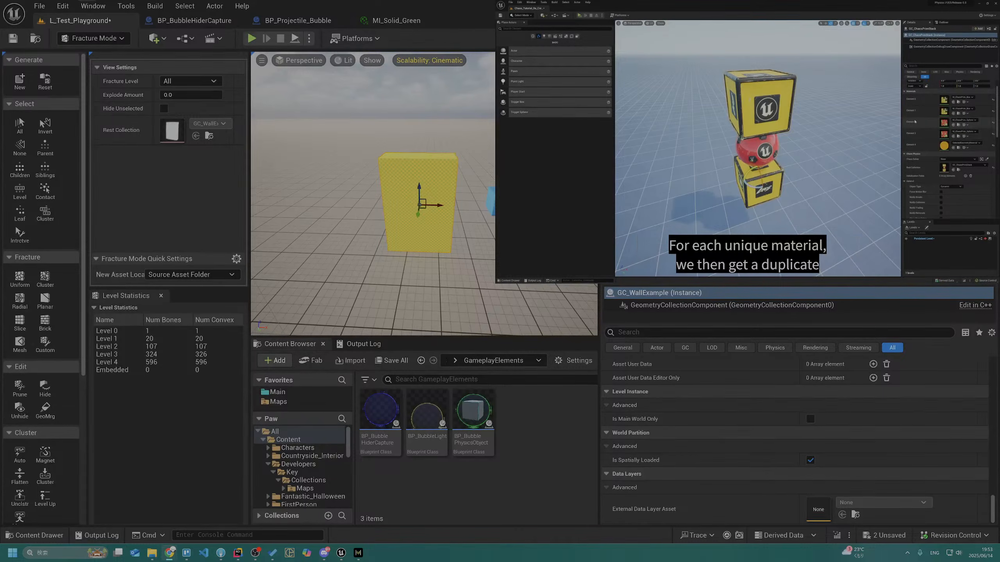
click(810, 194)
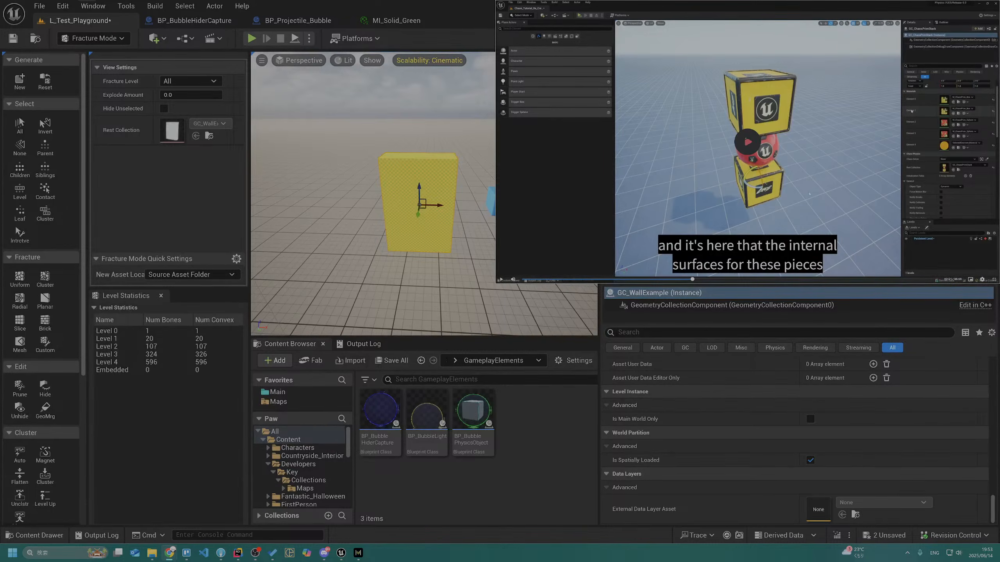
click(810, 194)
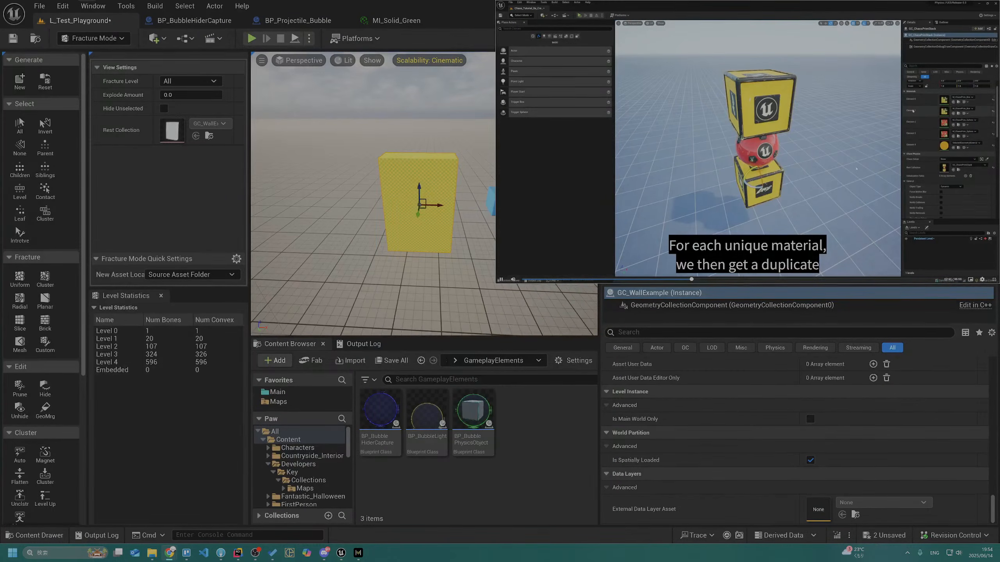
click(857, 164)
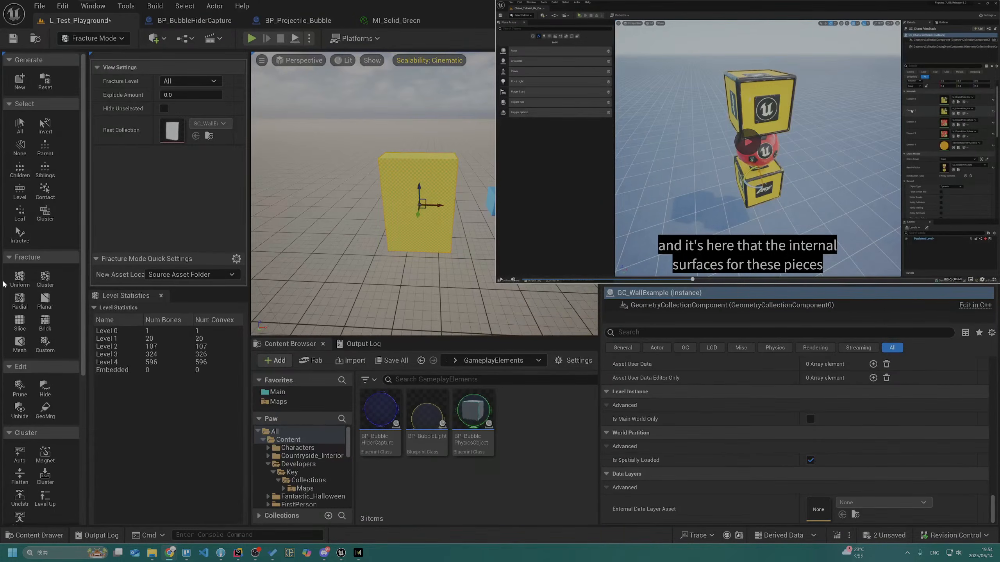
Add a basic Cube shape to the level beside the green wall
right_drag(317, 192, 327, 217)
key(s)
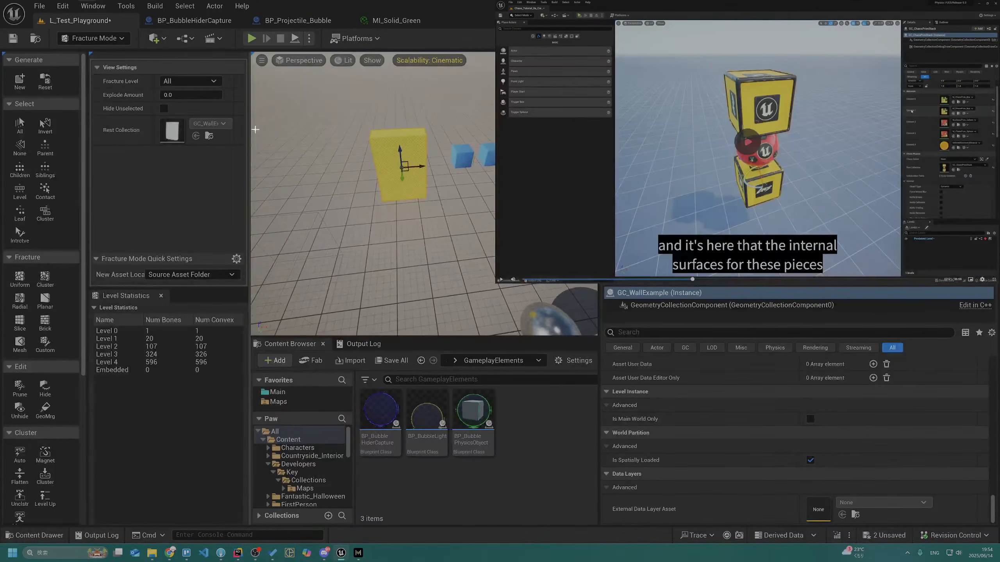
click(182, 39)
click(154, 38)
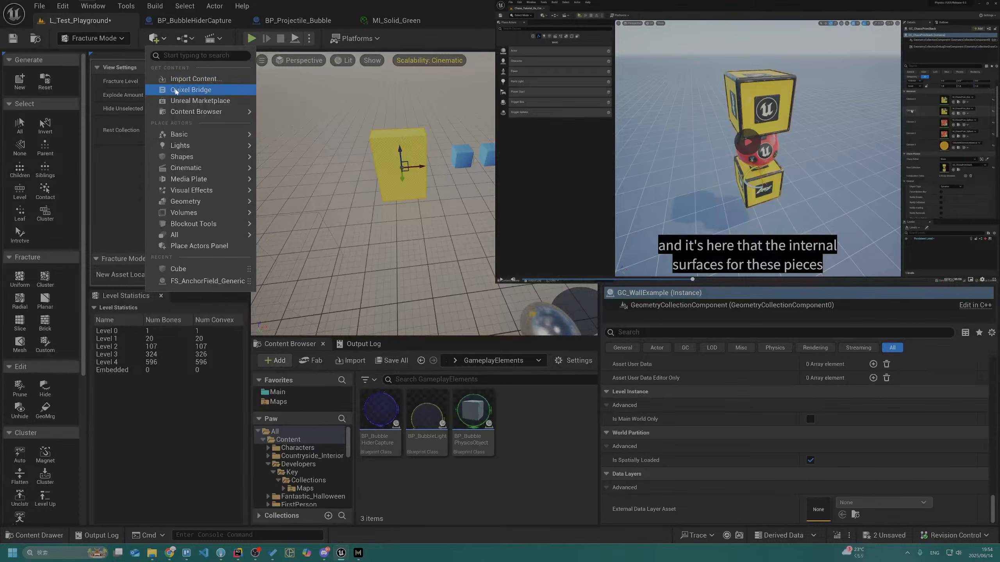
mouse_move(187, 137)
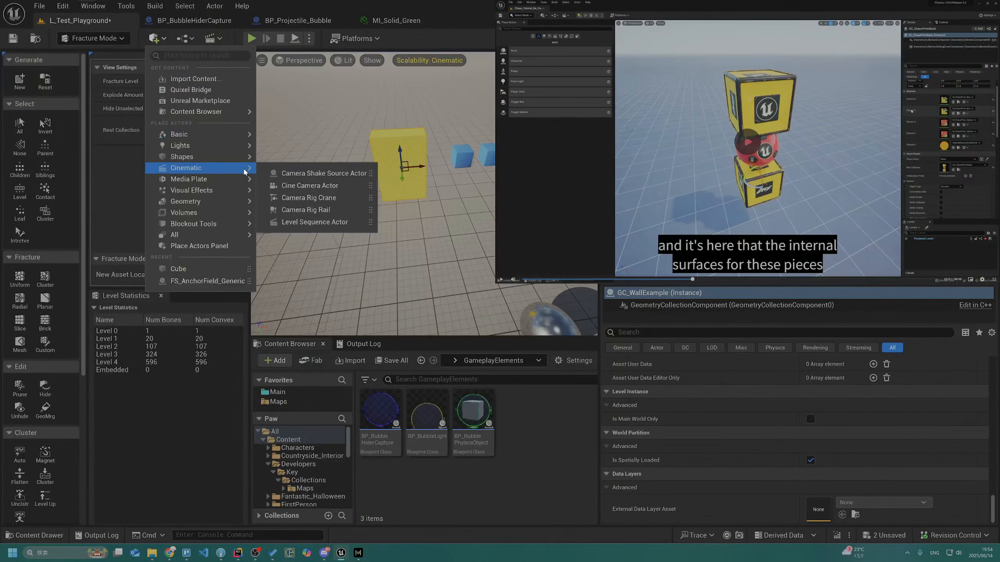
mouse_move(230, 156)
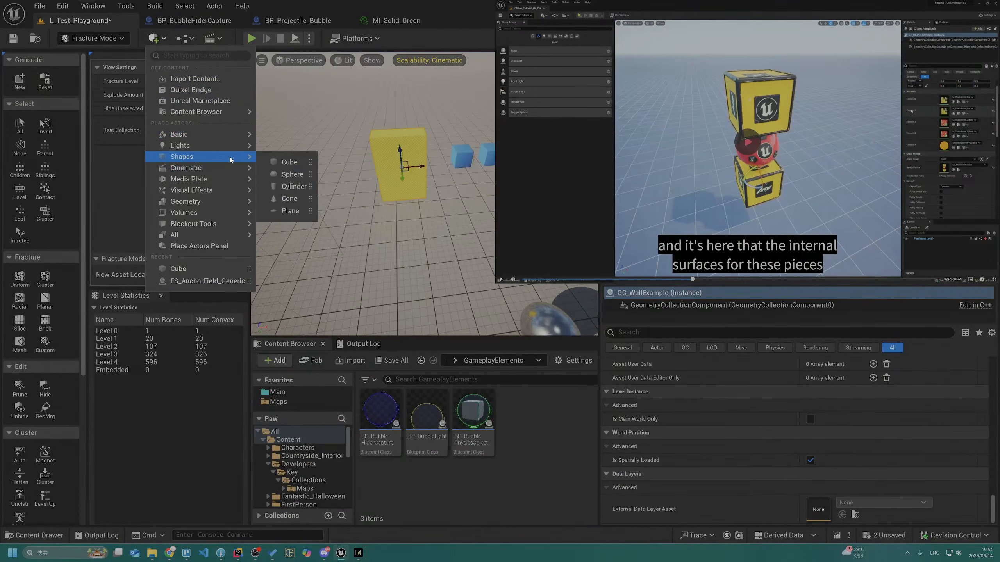
click(288, 163)
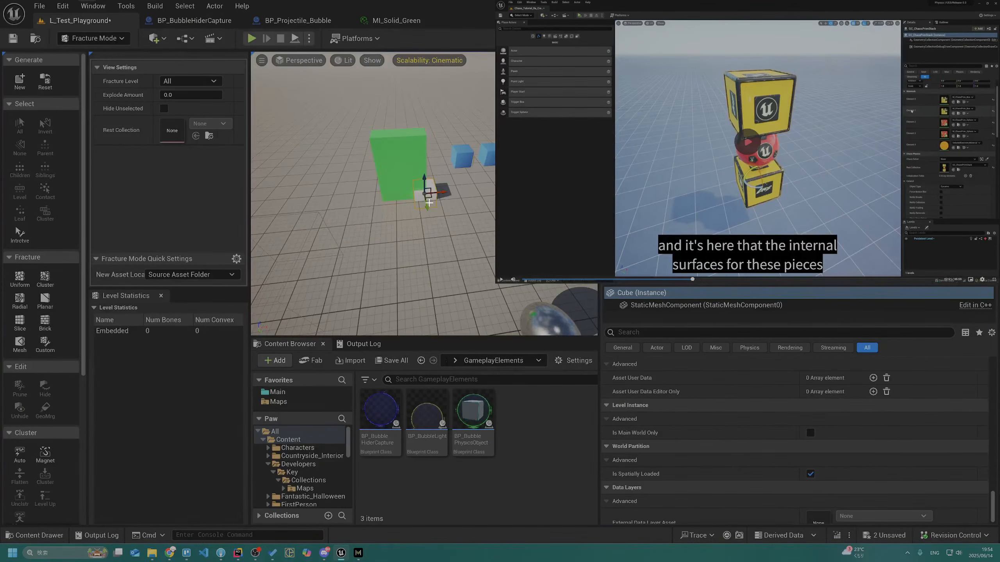
Move the new cube clear of the green wall, scale it into a tall slab and raise it onto the floor
drag(427, 205, 357, 234)
key(r)
drag(378, 241, 355, 173)
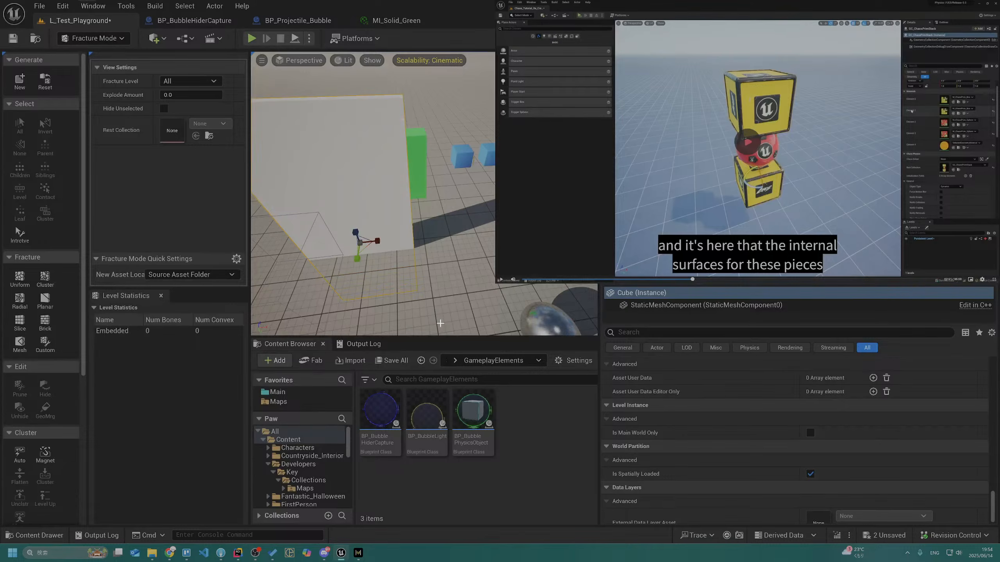
drag(356, 230, 356, 122)
right_drag(356, 121, 309, 83)
right_drag(470, 184, 487, 234)
key(s)
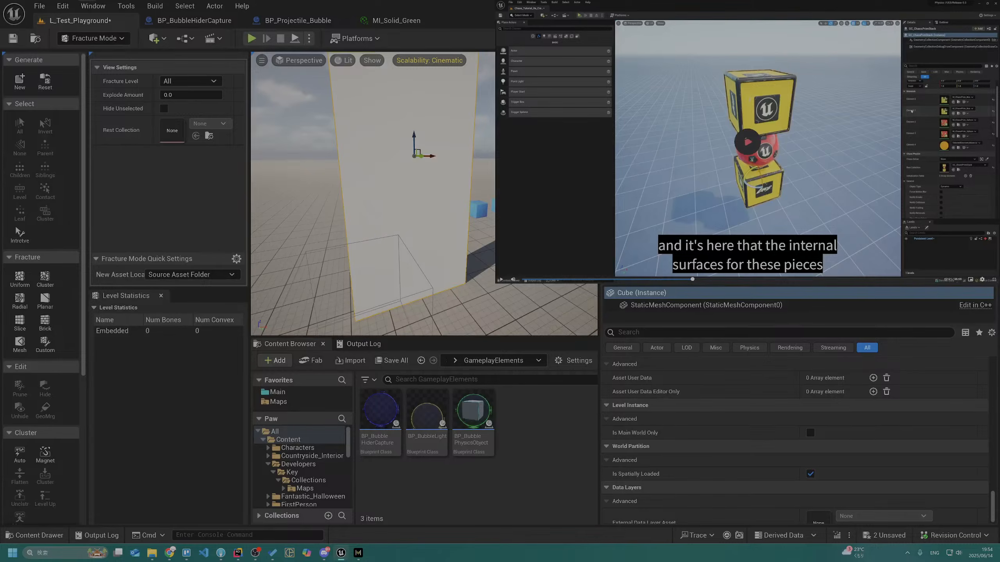
click(19, 88)
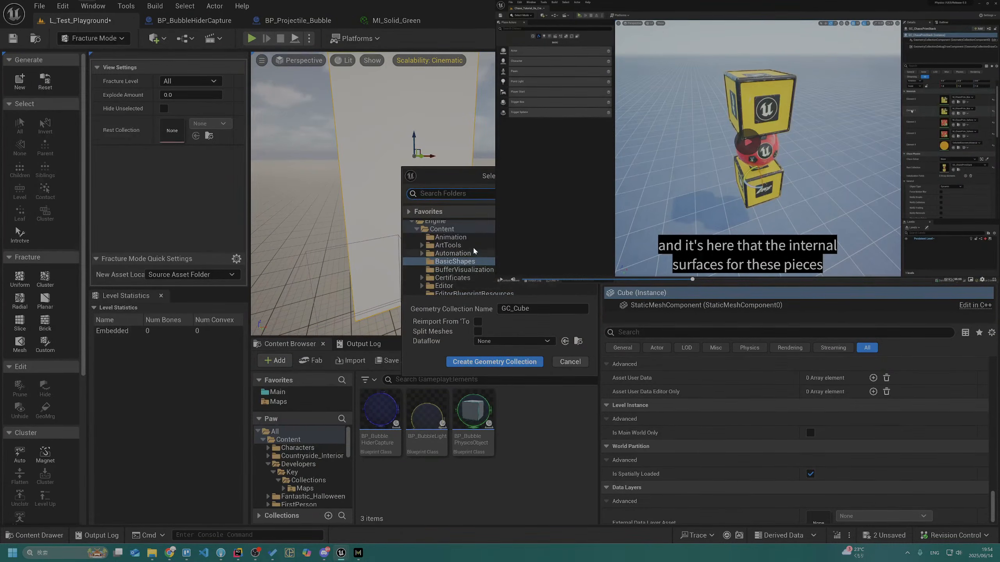
scroll(475, 253, down, 10)
text(Ge)
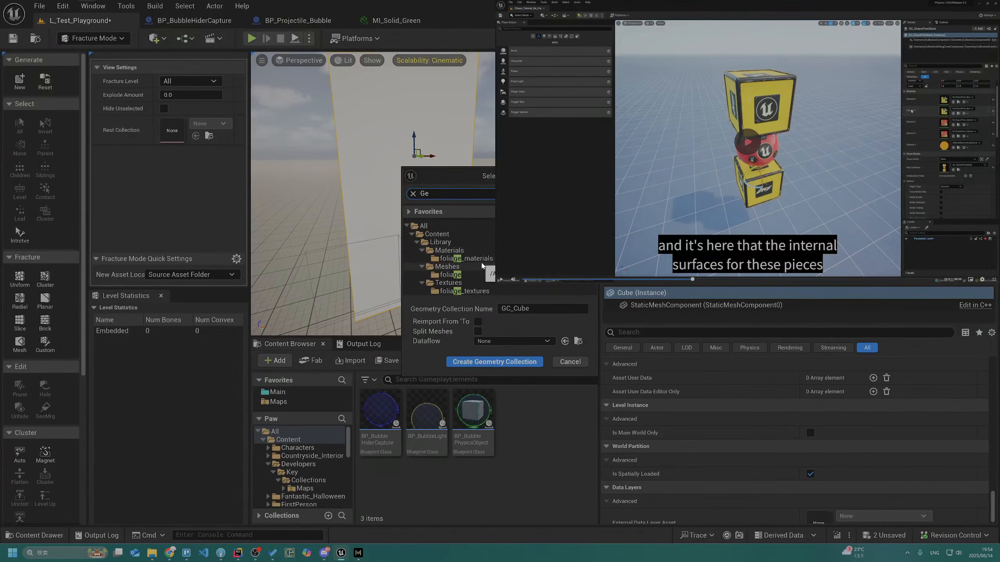
key(BackSpace)
key(BackSpace)
scroll(474, 255, down, 6)
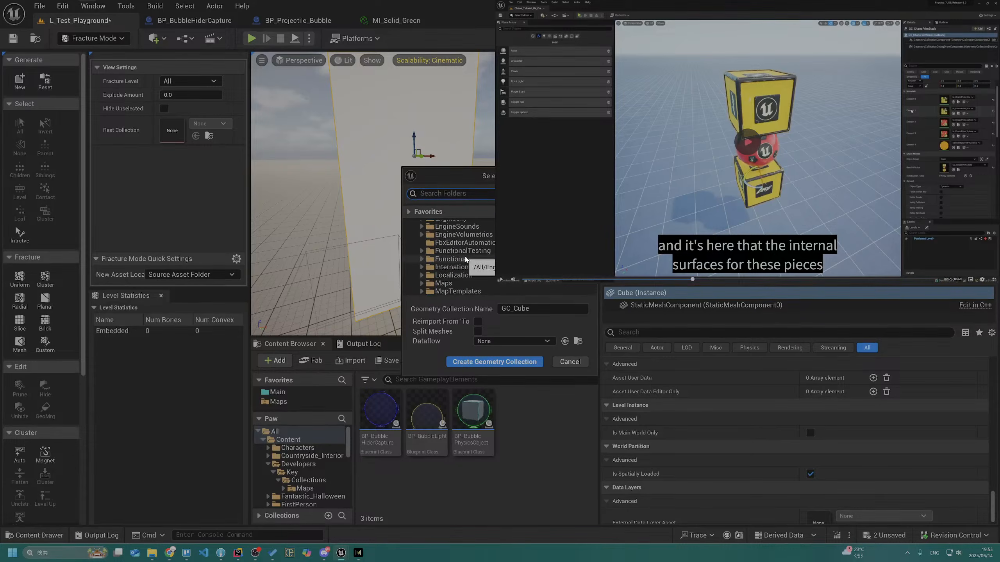
scroll(467, 258, up, 6)
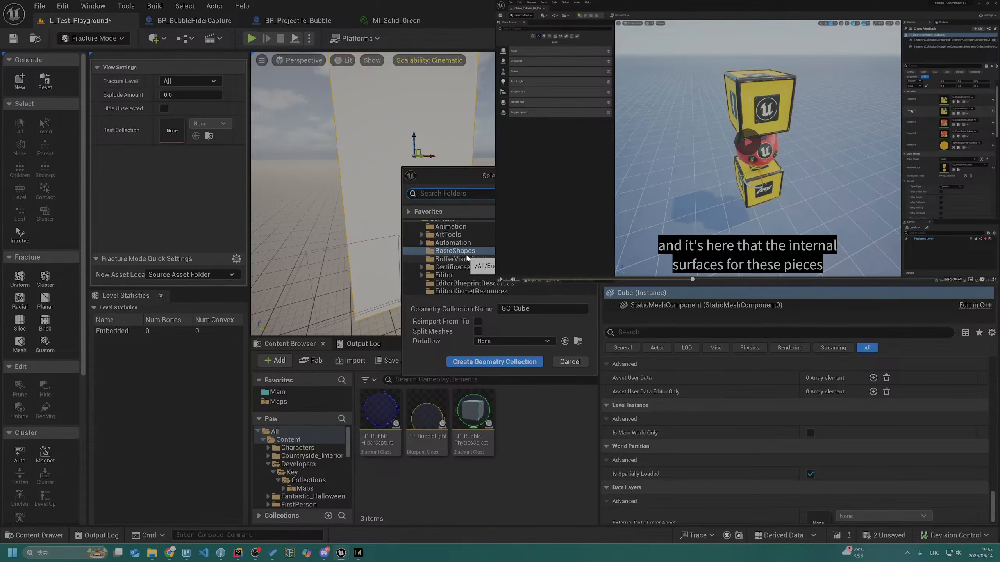
scroll(466, 259, up, 2)
double_click(462, 240)
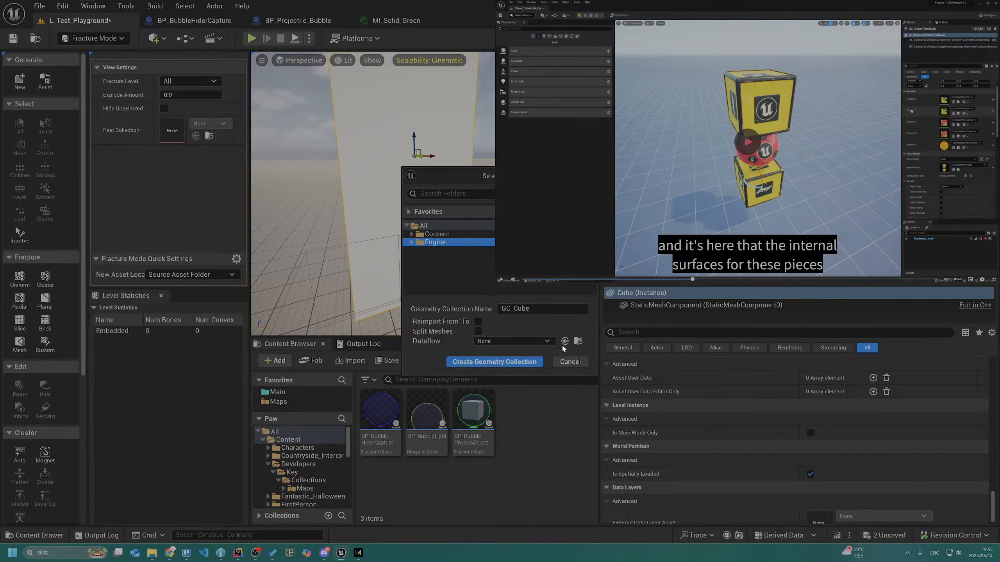
click(570, 361)
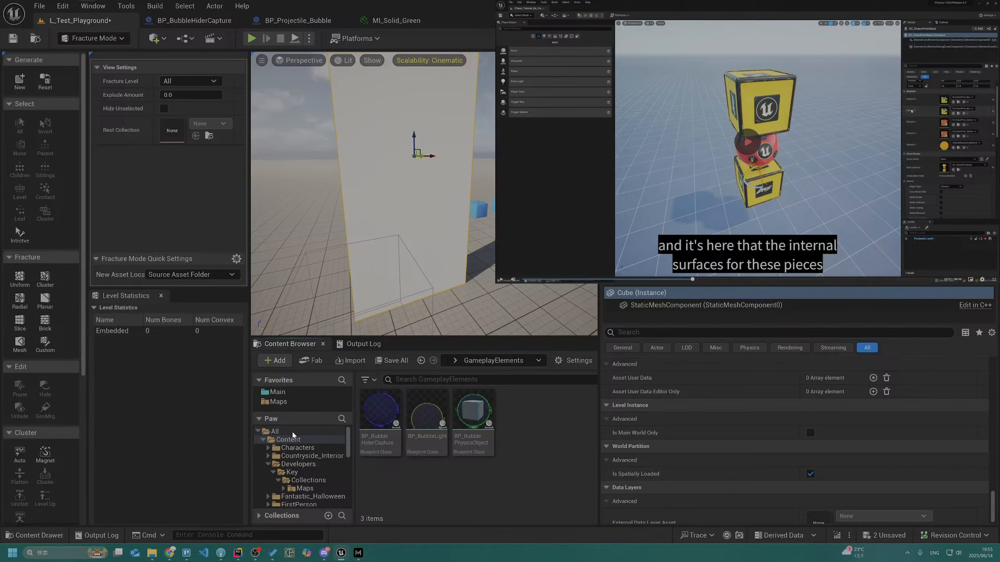
Show the All root folder in the Content Browser and turn off Show Engine Content
click(275, 432)
click(558, 360)
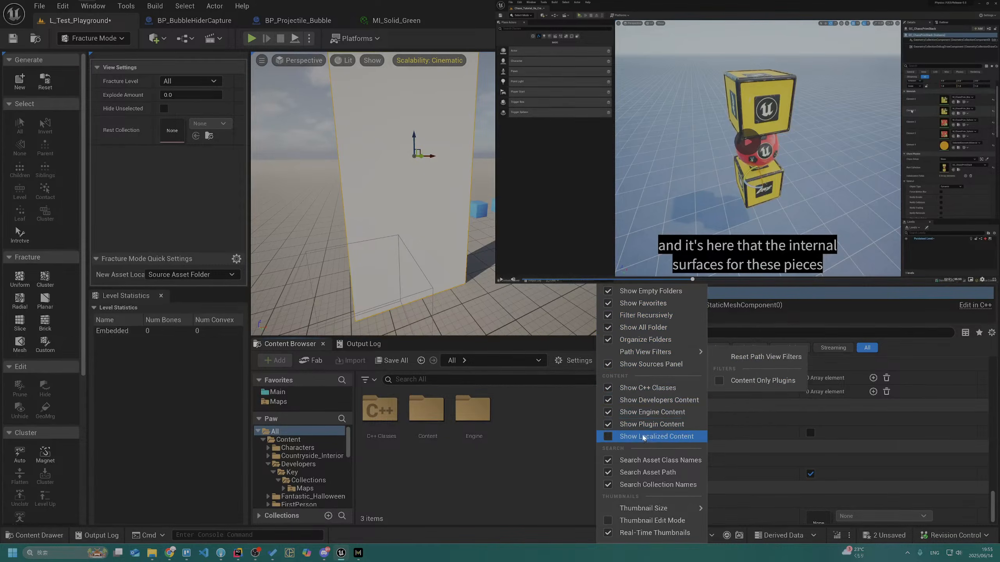
click(644, 412)
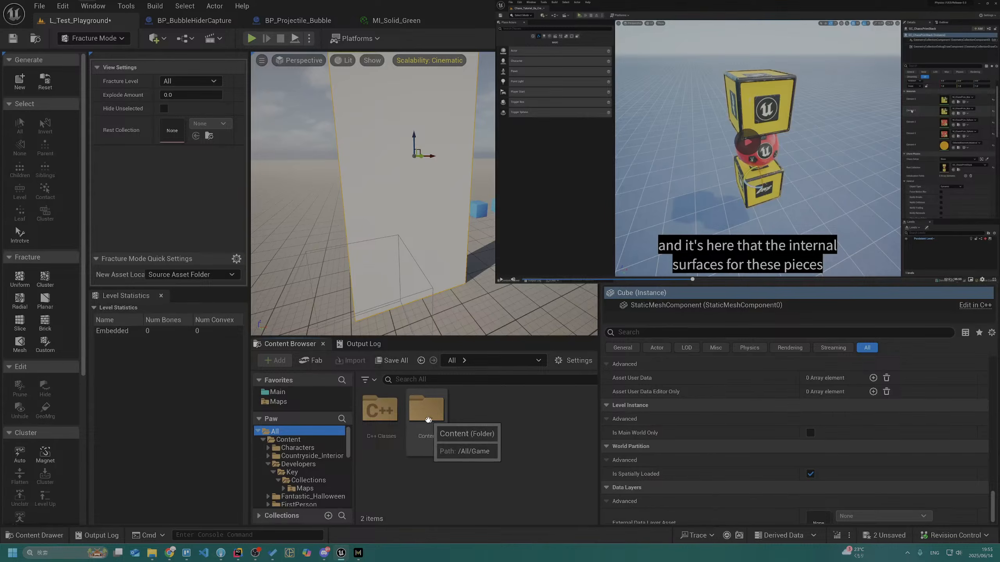
Start a new geometry collection from the slab, choosing the geometry collection folder under Environment/ChaosDestruction and the name GC_WhiteCubeExample
click(19, 81)
click(480, 275)
scroll(480, 274, down, 1)
key(Right)
key(Down)
key(Down)
scroll(480, 260, down, 3)
key(Down)
key(Right)
key(Down)
key(Down)
key(Right)
key(Down)
key(Down)
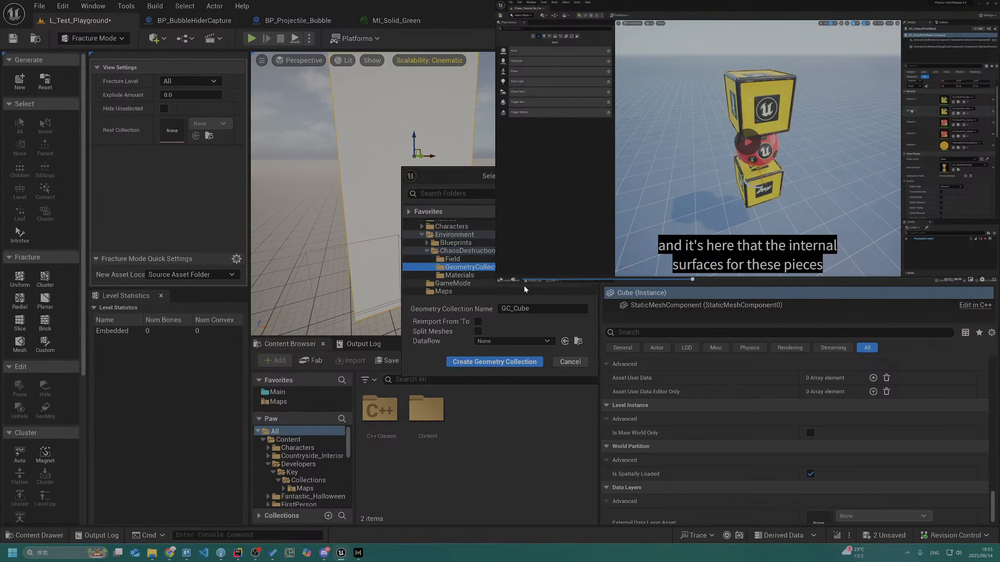
click(536, 310)
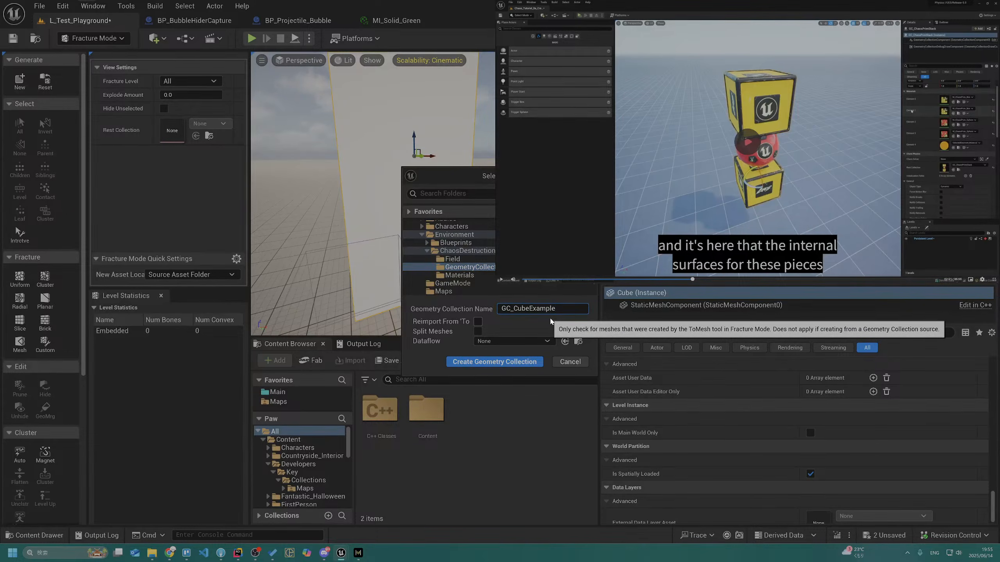
text(White)
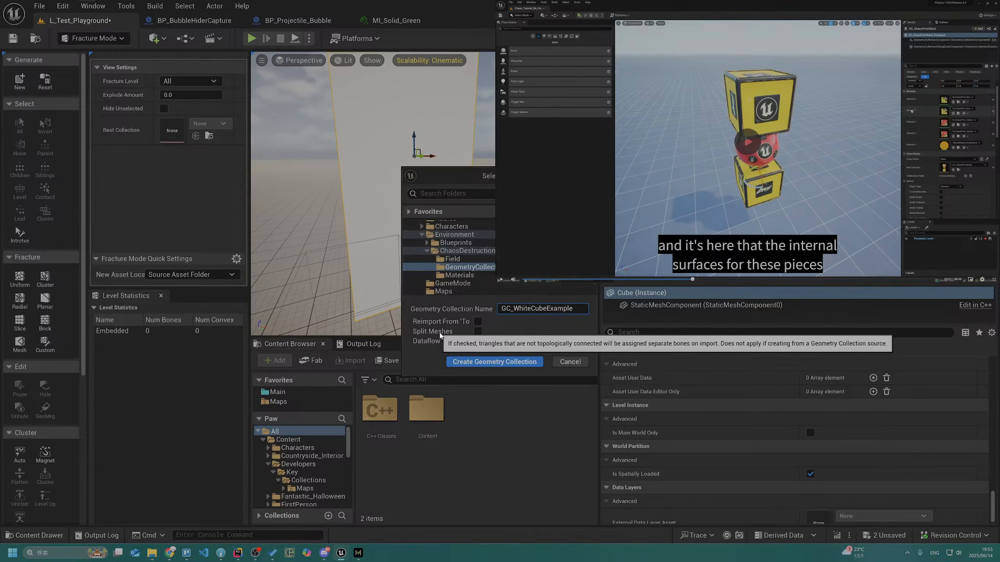
Switch to the "Unreal Engine 5 - Chaos Destruction Basics" video in full screen and rewind to the newly created wall collection
click(993, 279)
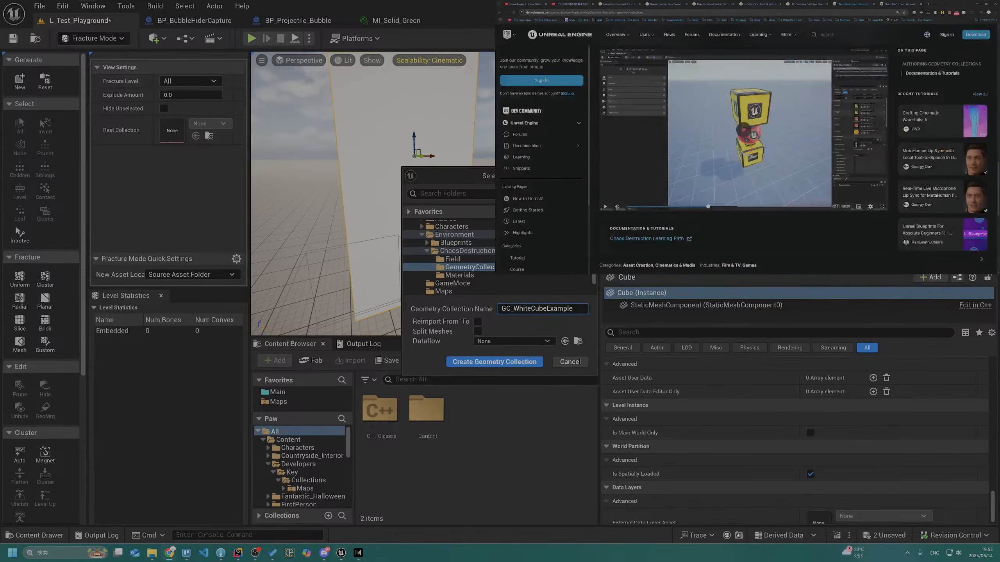
click(562, 2)
click(526, 4)
click(669, 157)
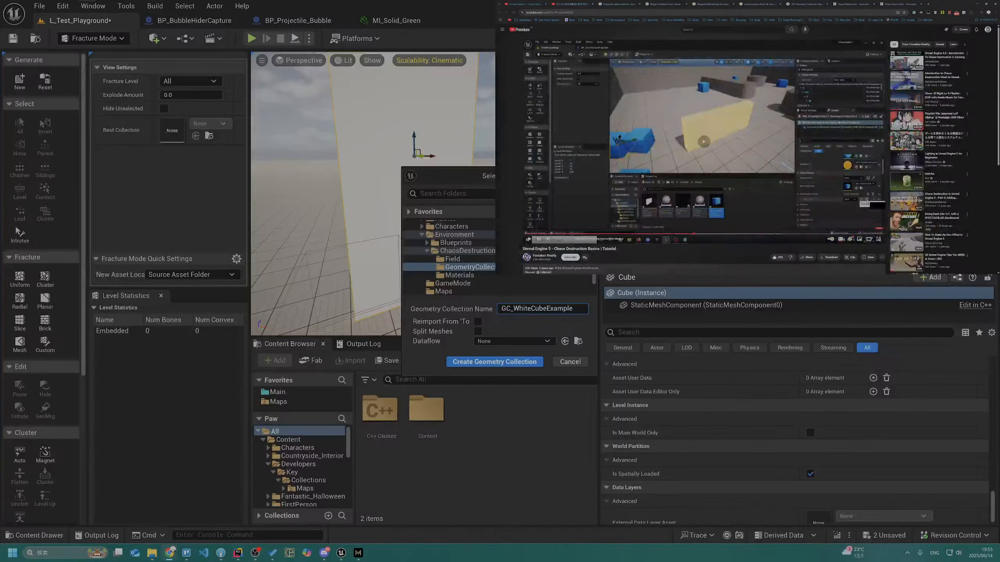
key(f)
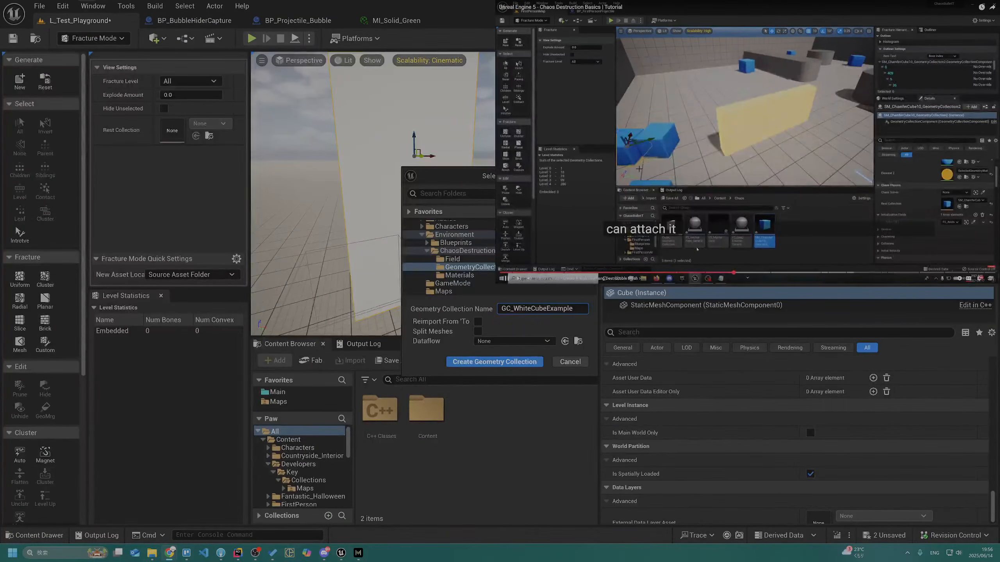
key(j)
key(j)
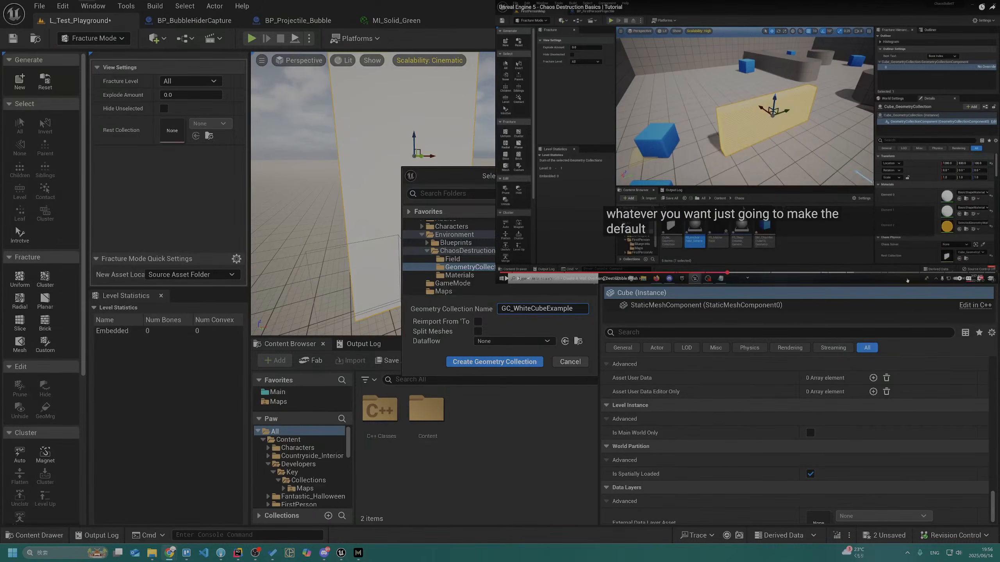
Enable Split Meshes, create the geometry collection, and look over its transform and material settings
click(478, 330)
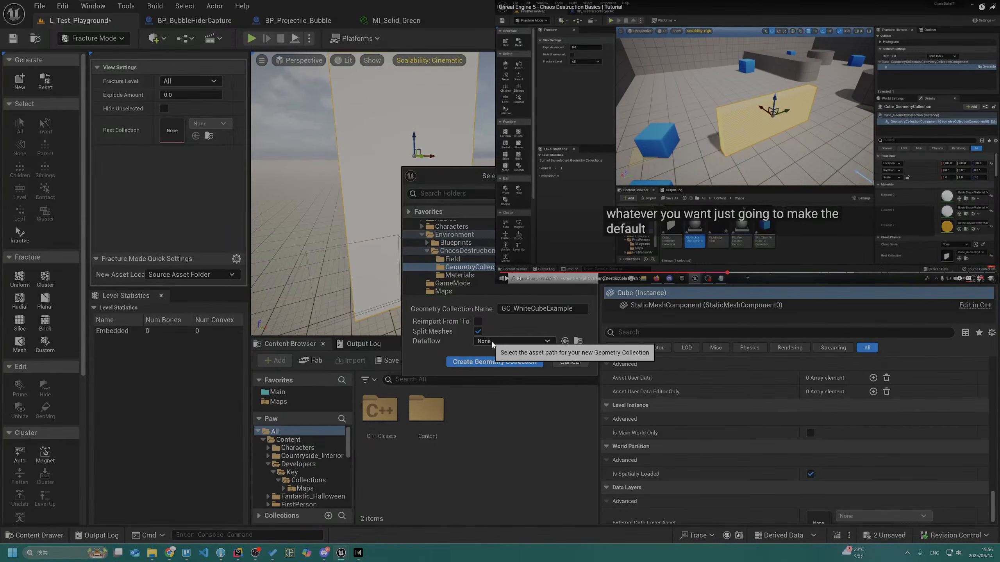
click(532, 364)
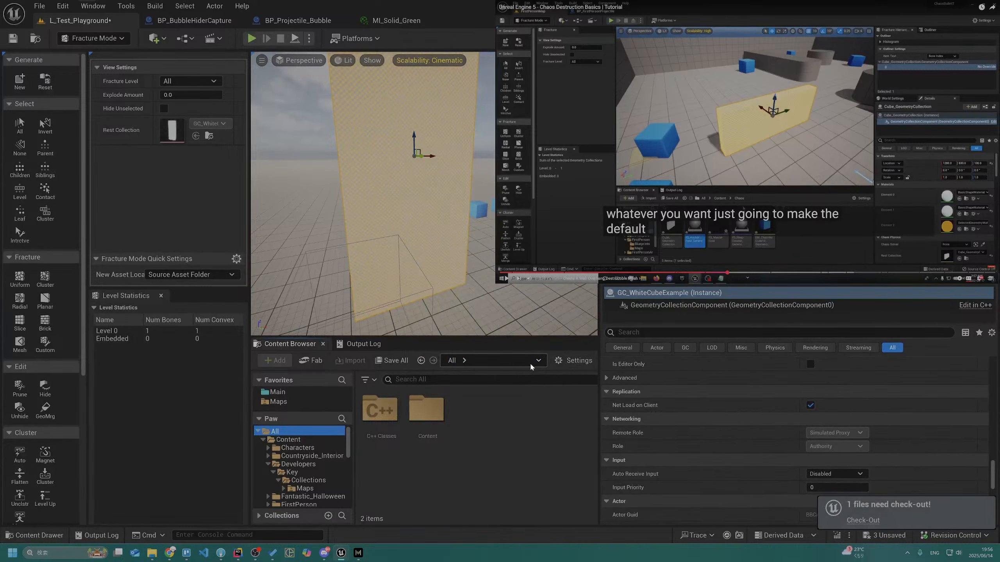
scroll(686, 390, down, 5)
scroll(697, 437, up, 8)
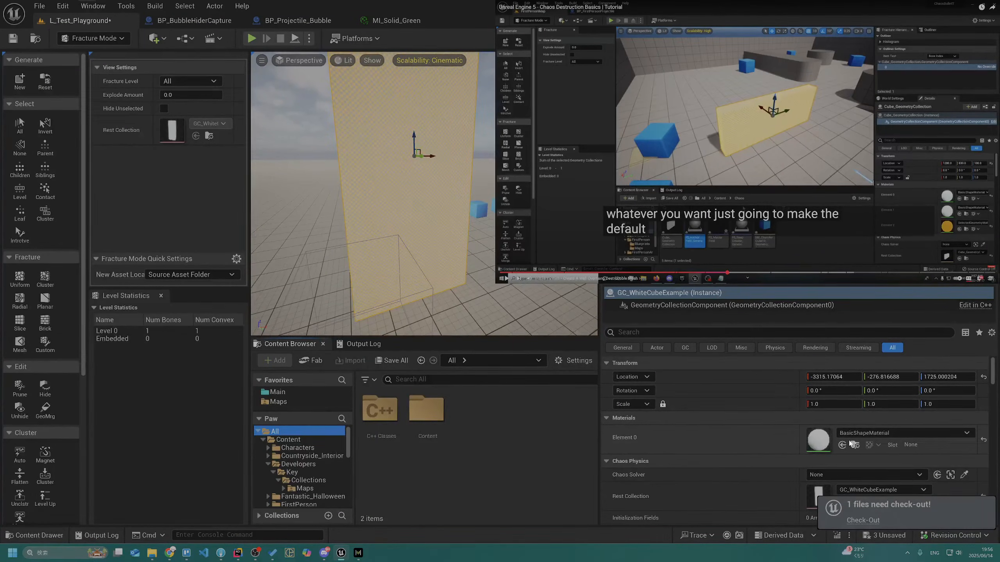
Fracture the slab with the Uniform tool, using 20 minimum and maximum Voronoi sites and the Automatic internal material
click(29, 282)
mouse_move(392, 198)
right_down()
mouse_move(453, 211)
mouse_move(393, 215)
right_up()
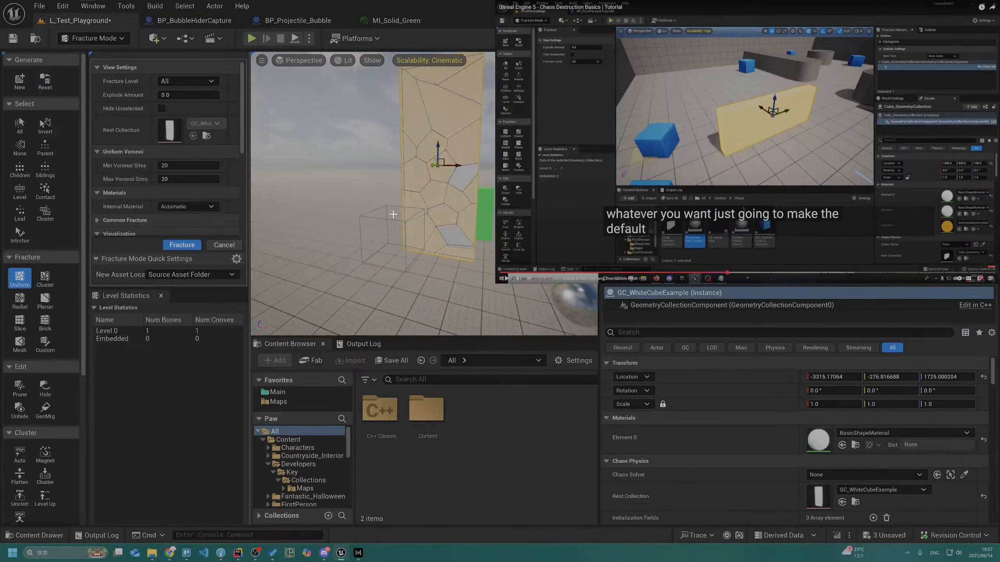
click(191, 247)
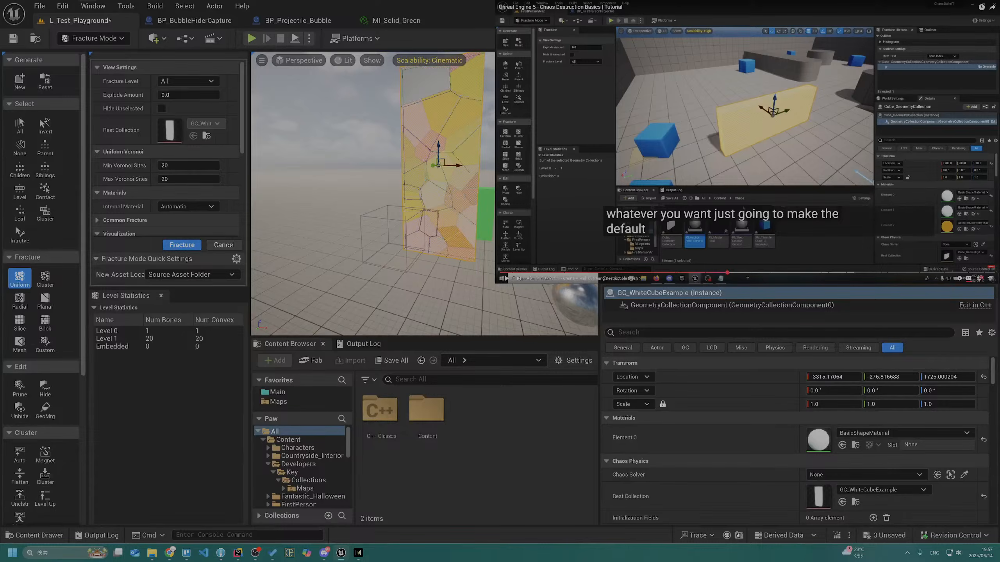
Select individual fracture pieces on the slab's front face, ending with one near its lower edge
click(414, 206)
click(429, 146)
click(458, 200)
click(457, 253)
click(431, 146)
click(455, 236)
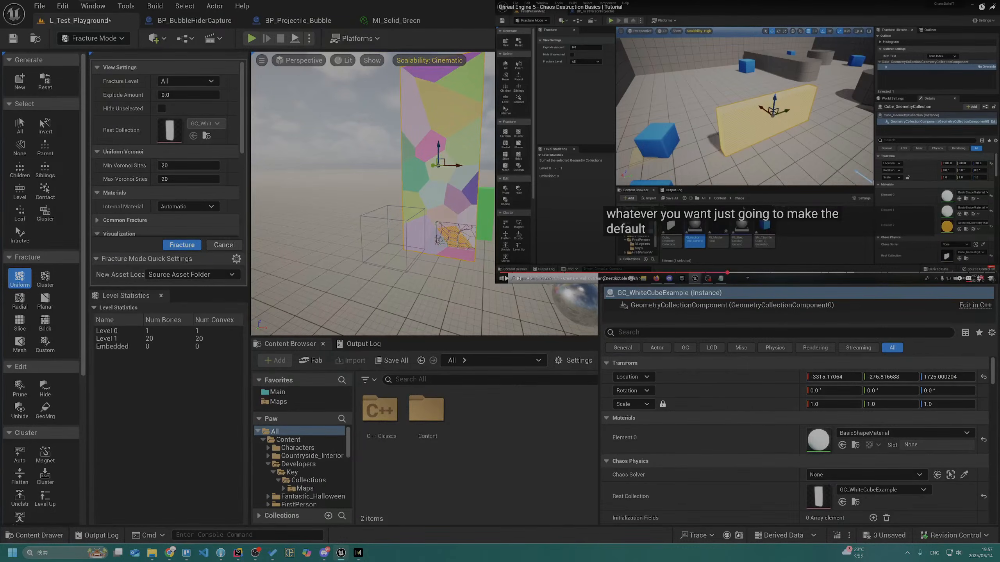
Search the web in a new tab for "UE 5.5 geometry collection internal color" and open the "Inner material issue, geometry collection" forum thread
click(991, 279)
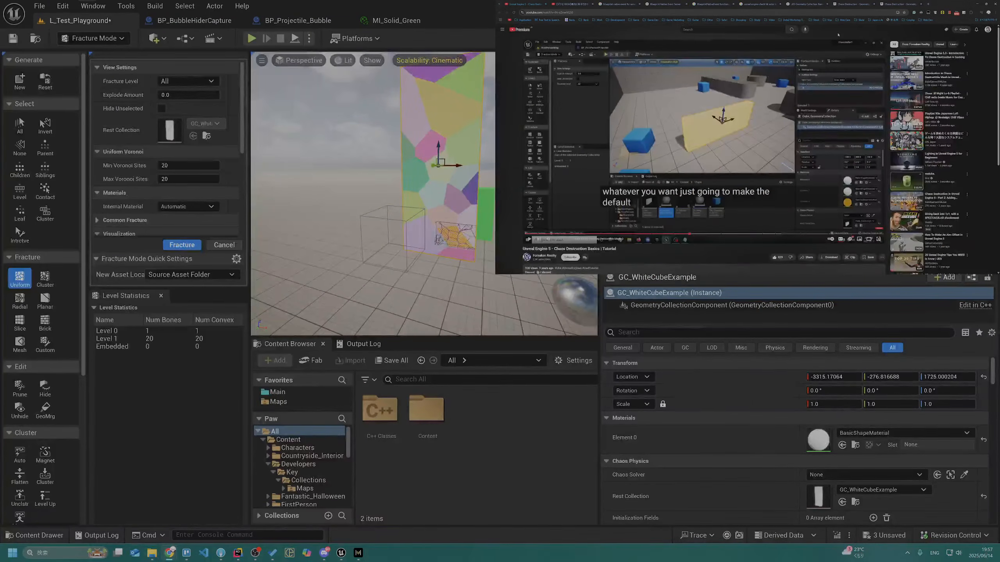
key(ctrl+t)
text(UN)
key(BackSpace)
key(BackSpace)
key(BackSpace)
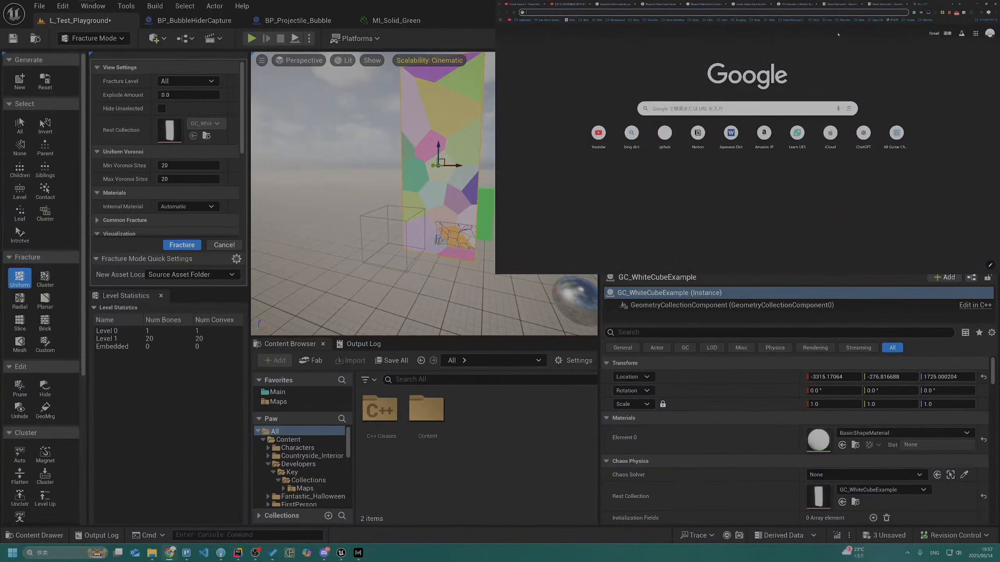
text(UE 5.5)
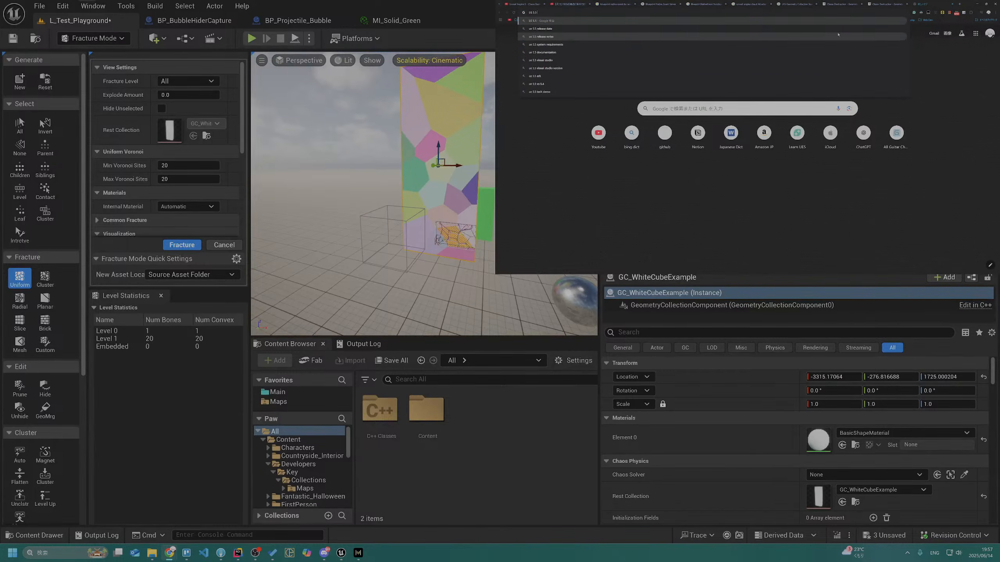
text( geom)
text(try collection)
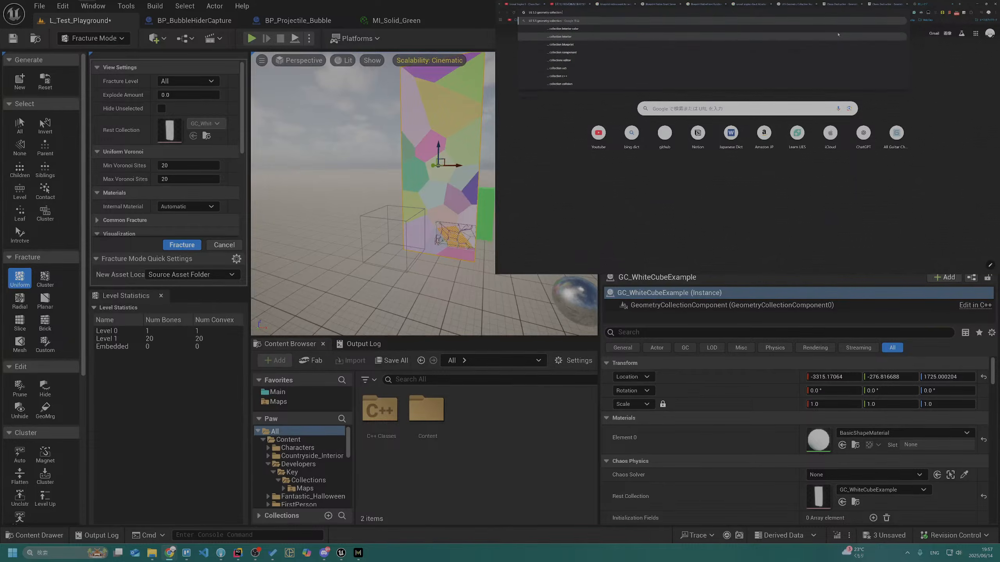
text( internal color)
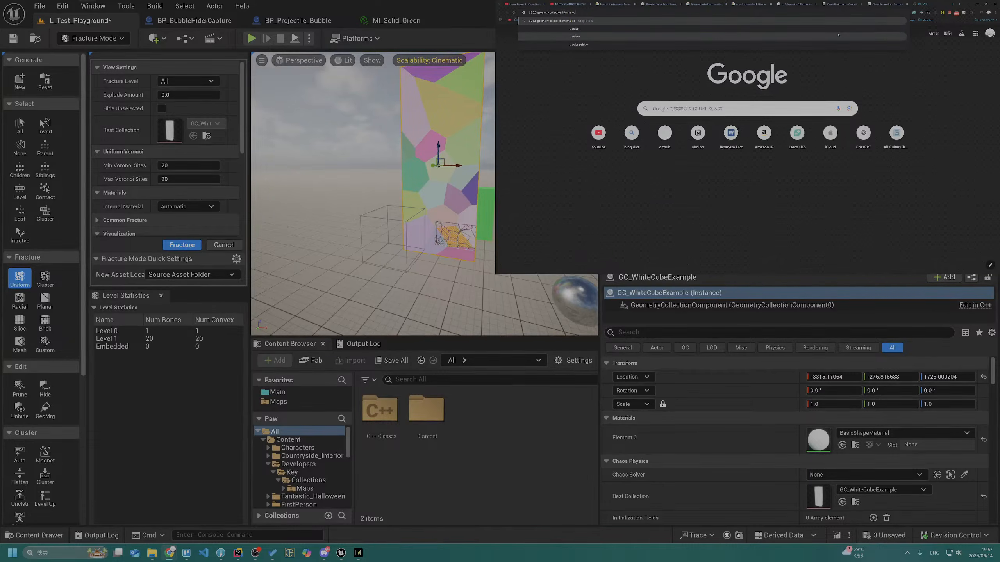
key(Return)
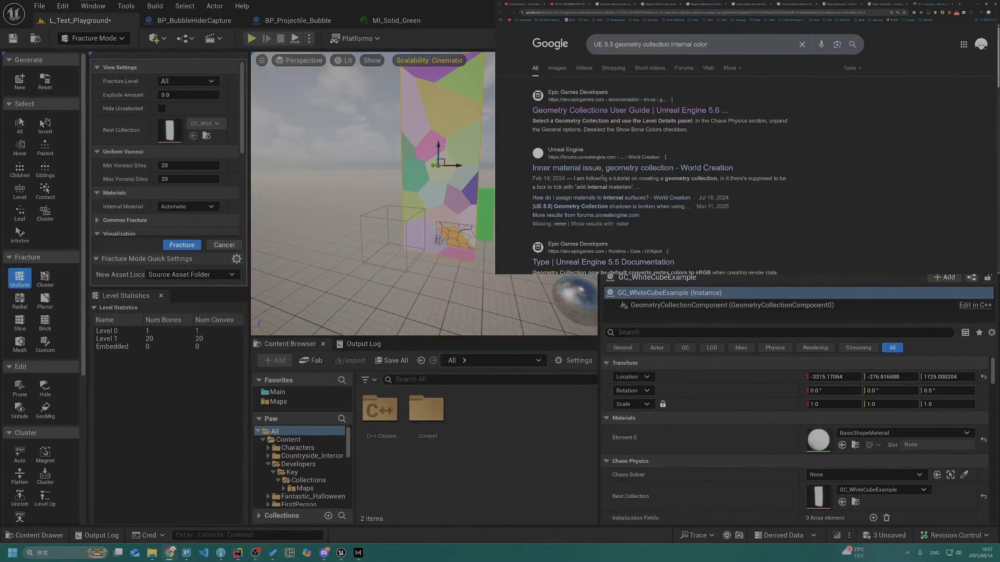
click(597, 168)
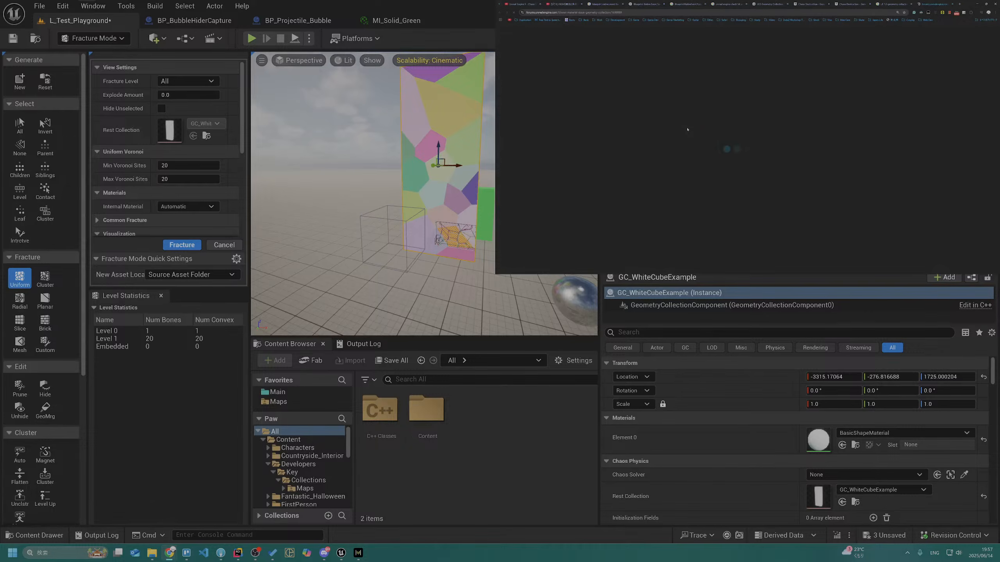
Read the inner material forum thread down to the reply about assigning materials in Fracture Mode
drag(699, 144, 829, 146)
click(829, 146)
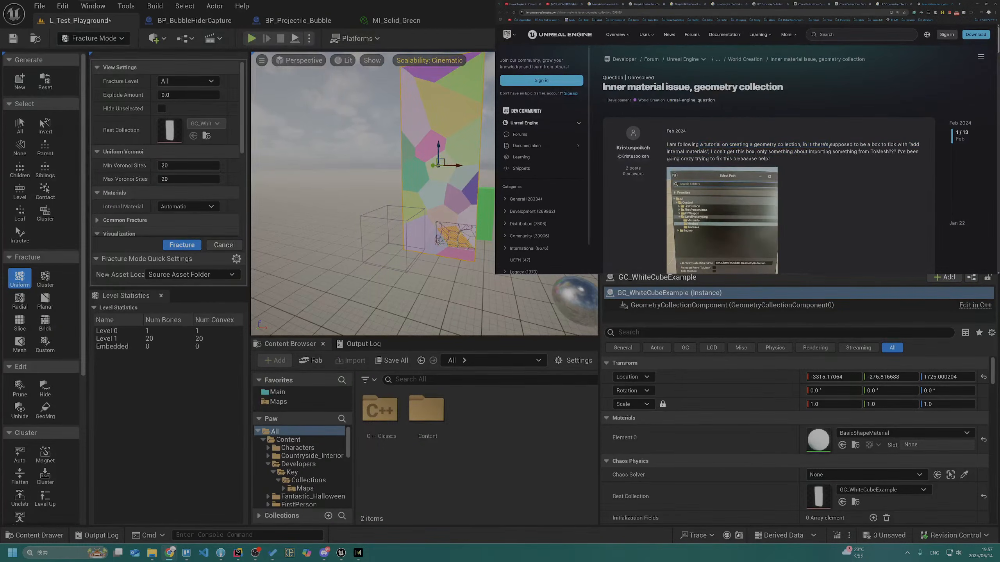
drag(675, 152, 722, 154)
scroll(749, 153, down, 1)
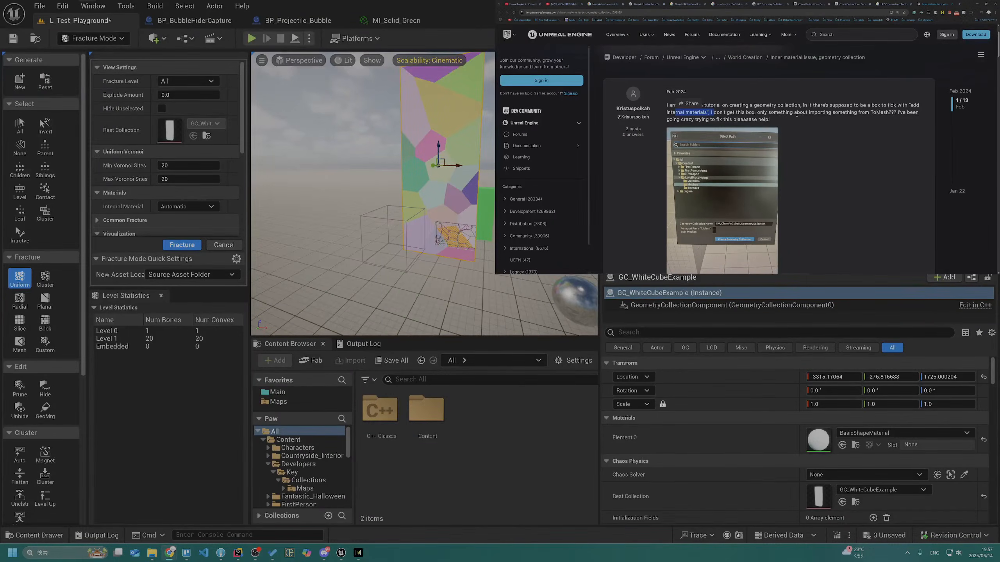
scroll(729, 131, down, 3)
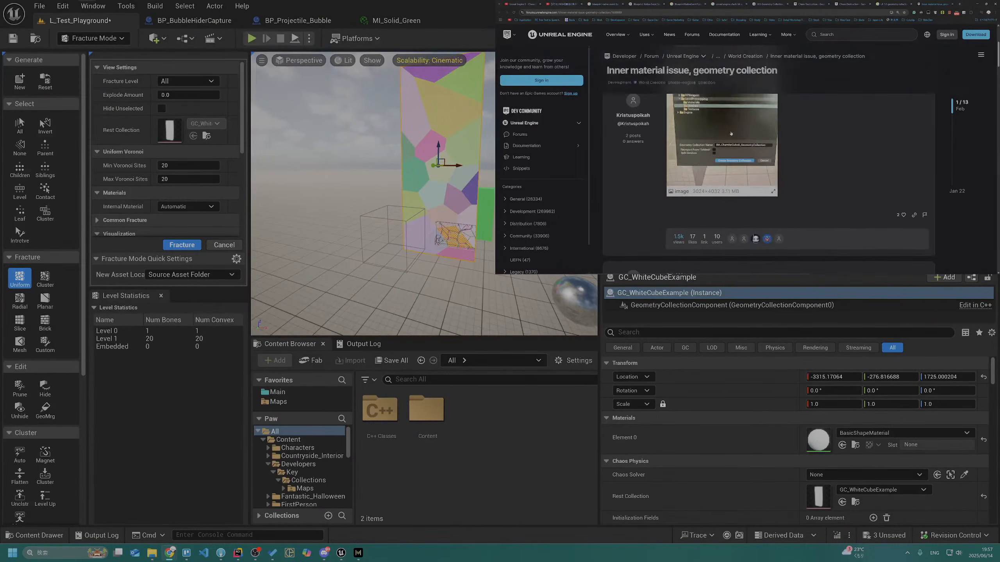
scroll(741, 214, down, 1)
drag(666, 209, 741, 214)
scroll(742, 214, down, 1)
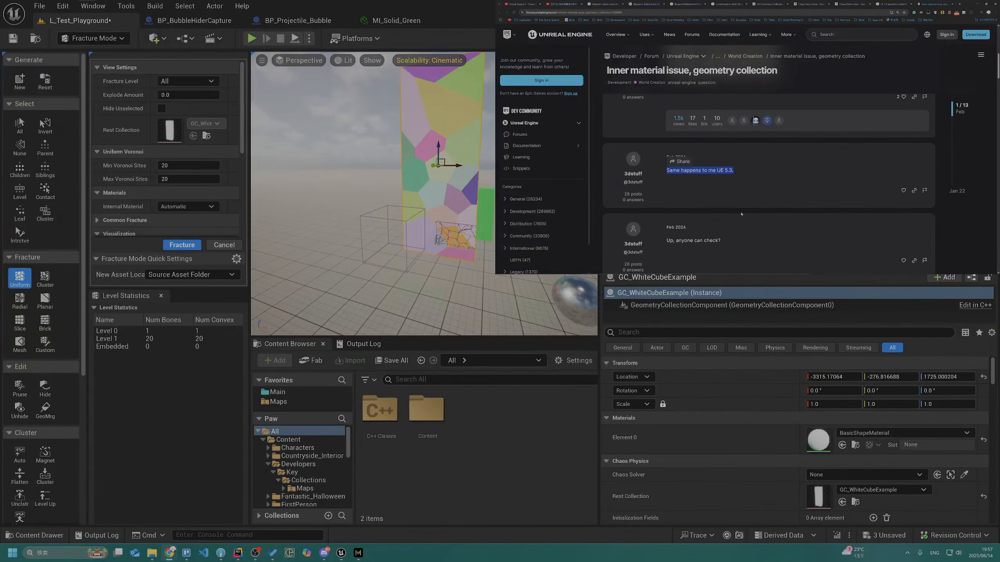
scroll(683, 215, down, 2)
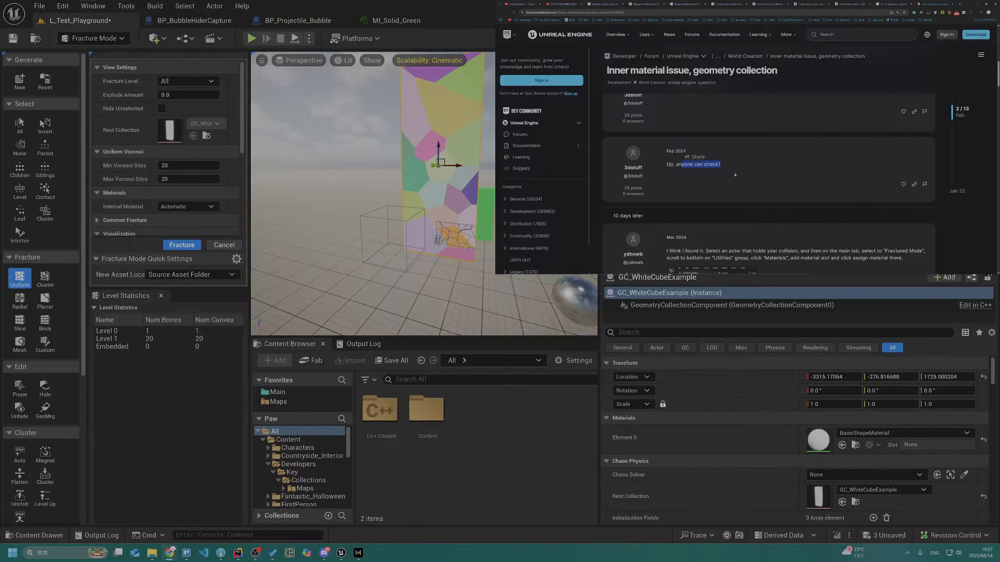
scroll(693, 173, down, 3)
click(687, 159)
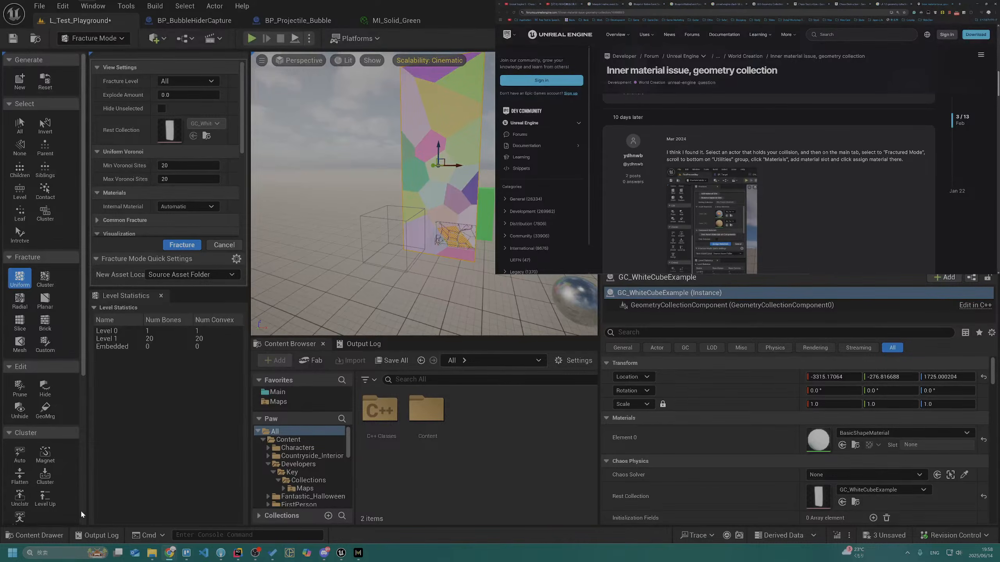
Switch to Obsidian and open the GGJHK2025 ShadowBubble knowledge note in the ShadowBubble folder
click(12, 553)
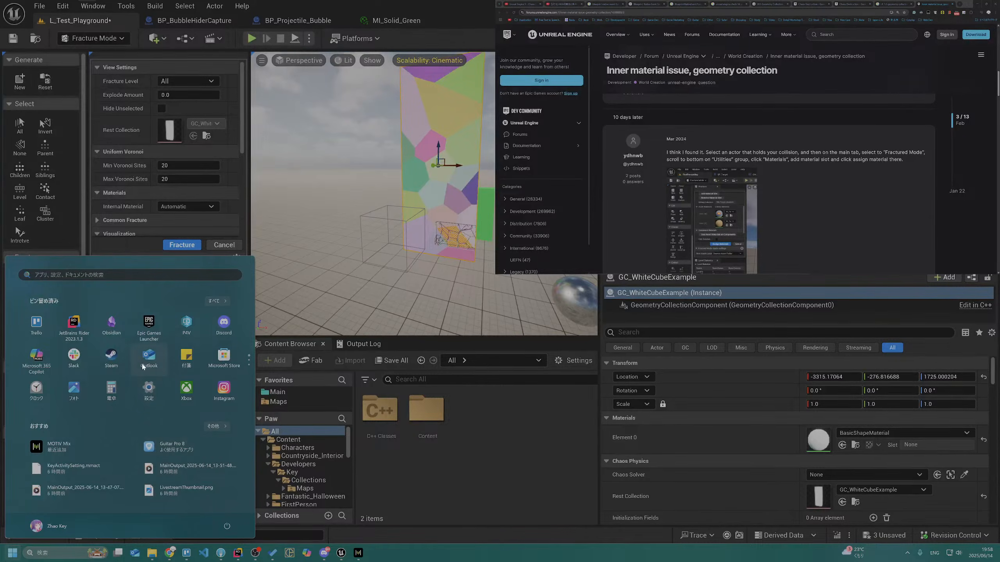
click(111, 327)
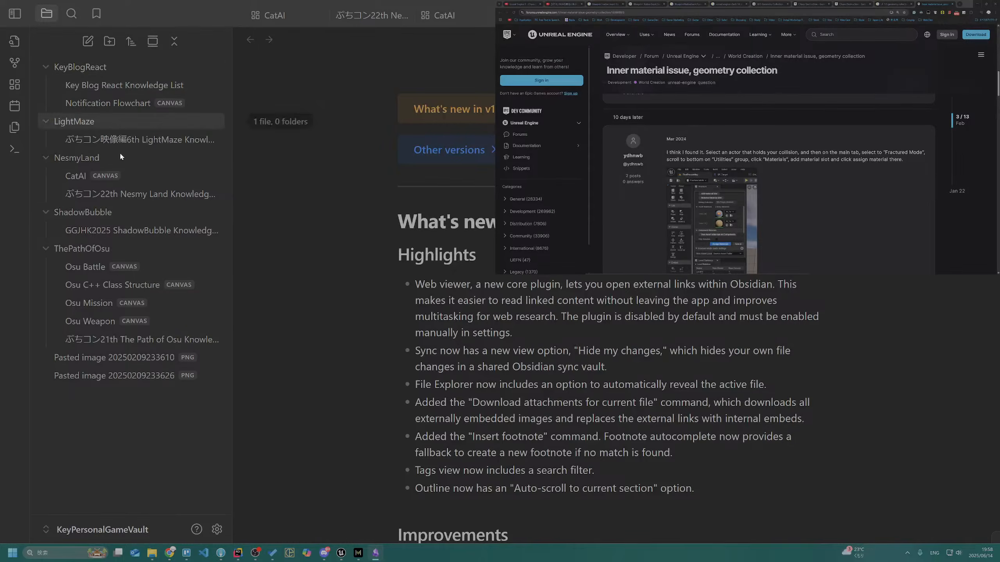
click(118, 230)
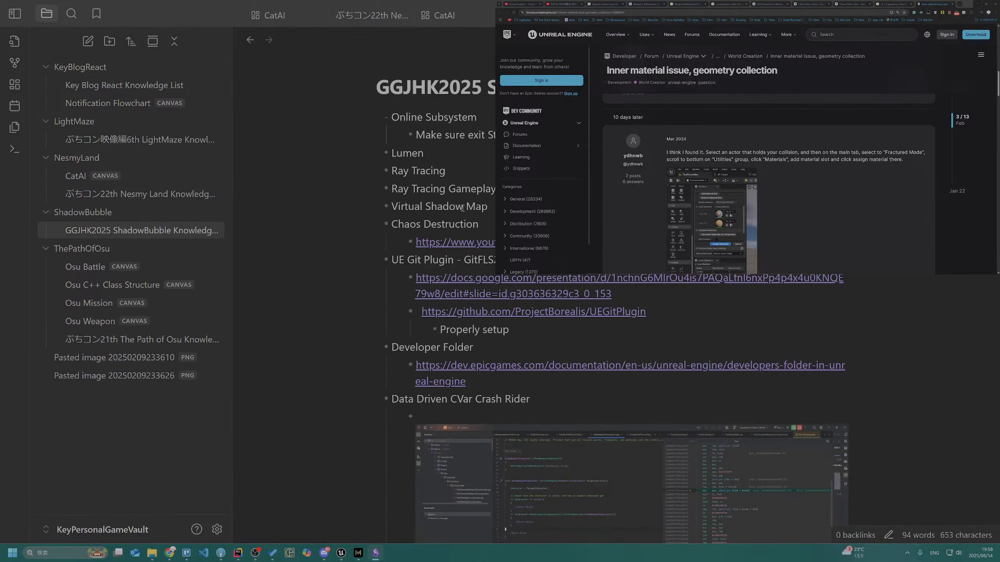
Mark the "UE Git Plugin - GitFLS2" entry with a green check mark emoji
scroll(462, 208, down, 5)
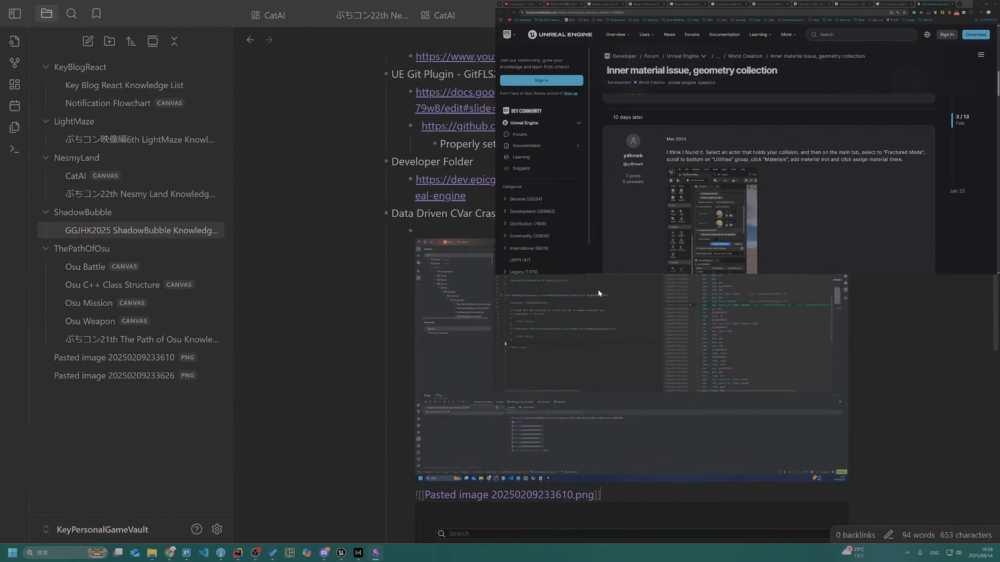
scroll(597, 291, up, 4)
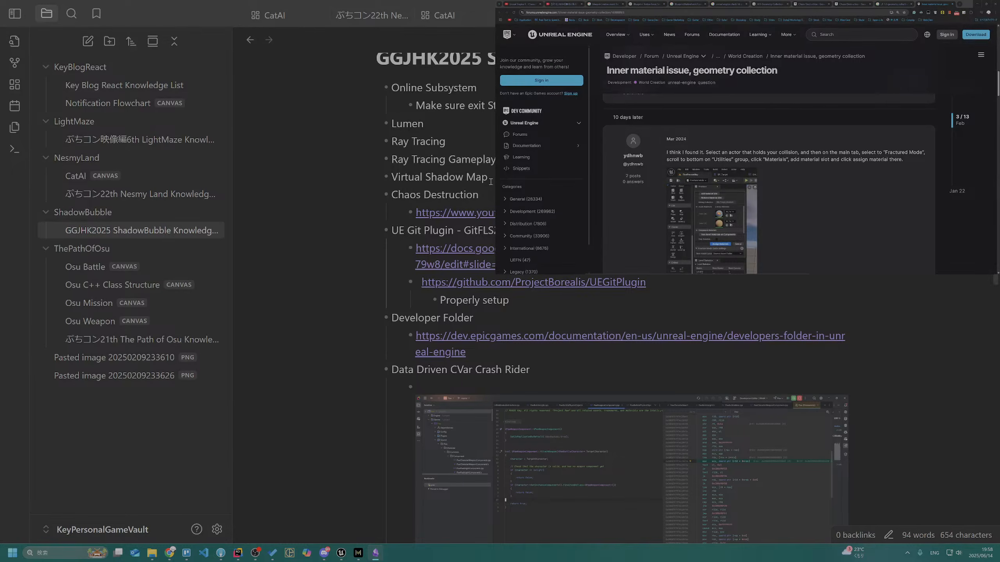
key(super+period)
text(check)
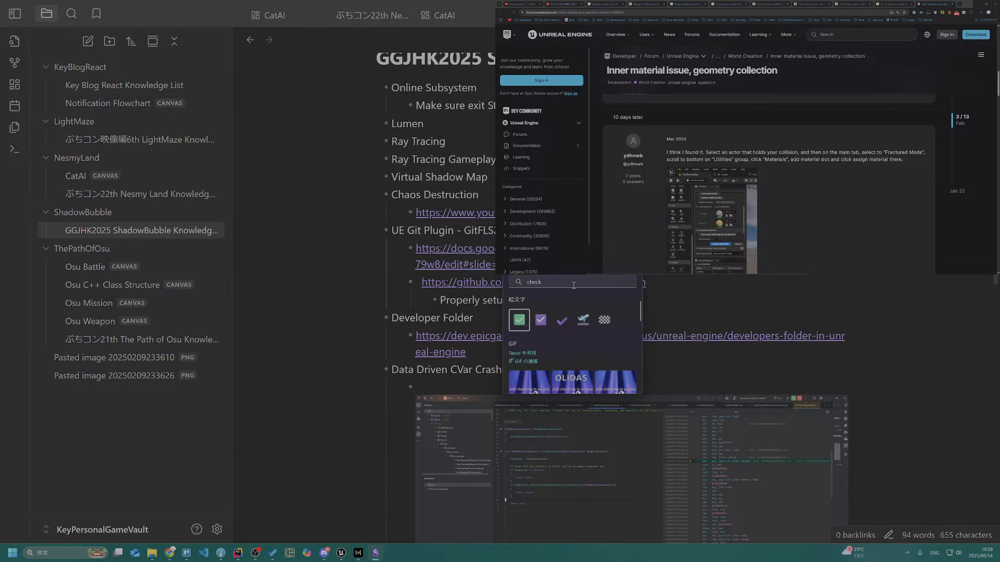
key(Return)
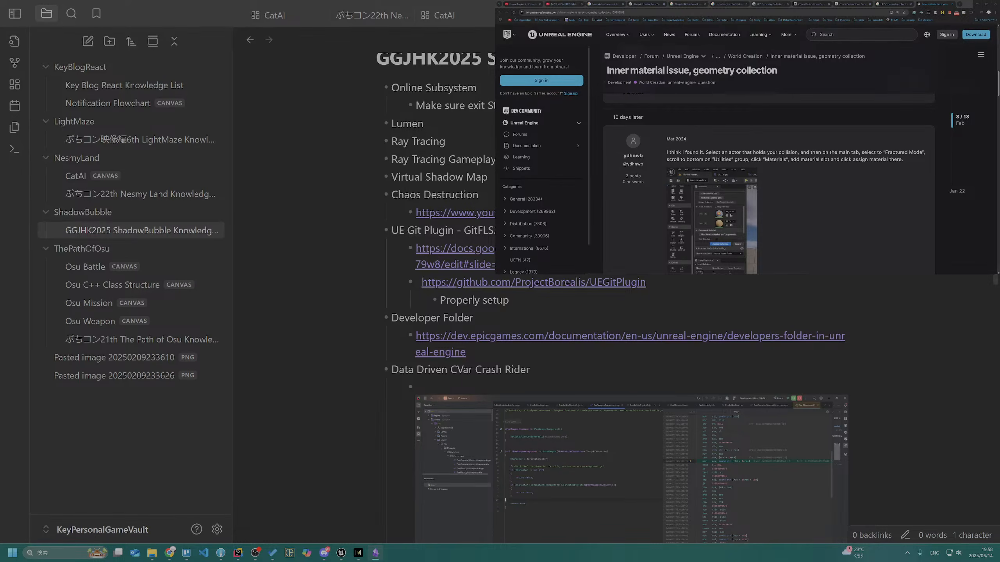
scroll(611, 297, up, 1)
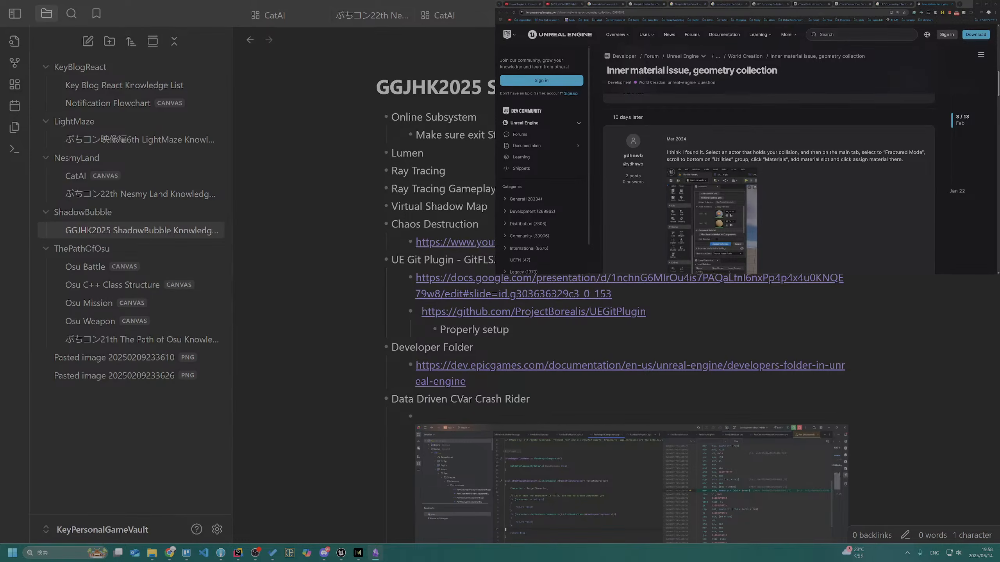
click(445, 170)
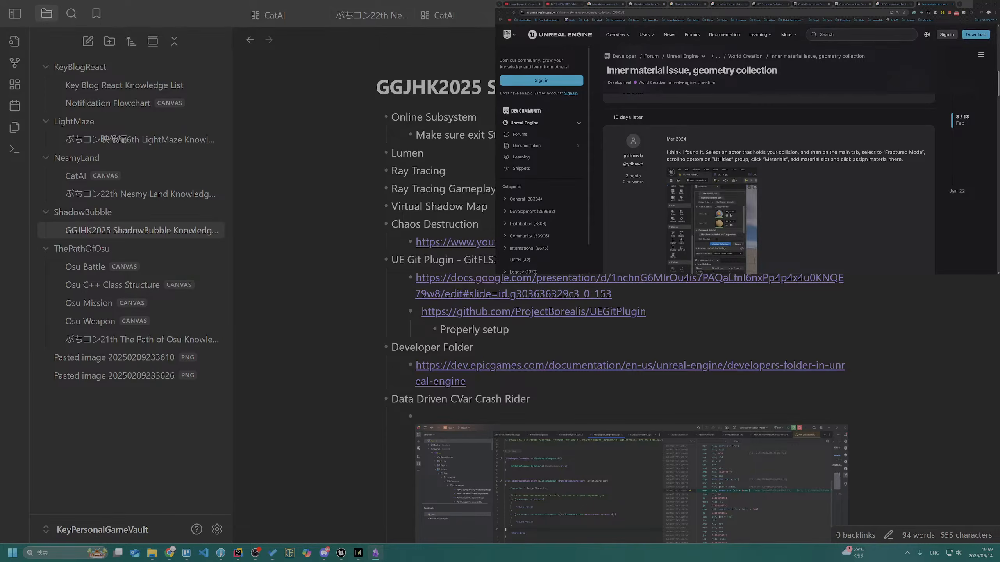
click(493, 205)
Search the web for "write" in a new browser tab and close that tab again
click(938, 62)
key(ctrl+t)
text(write)
key(Return)
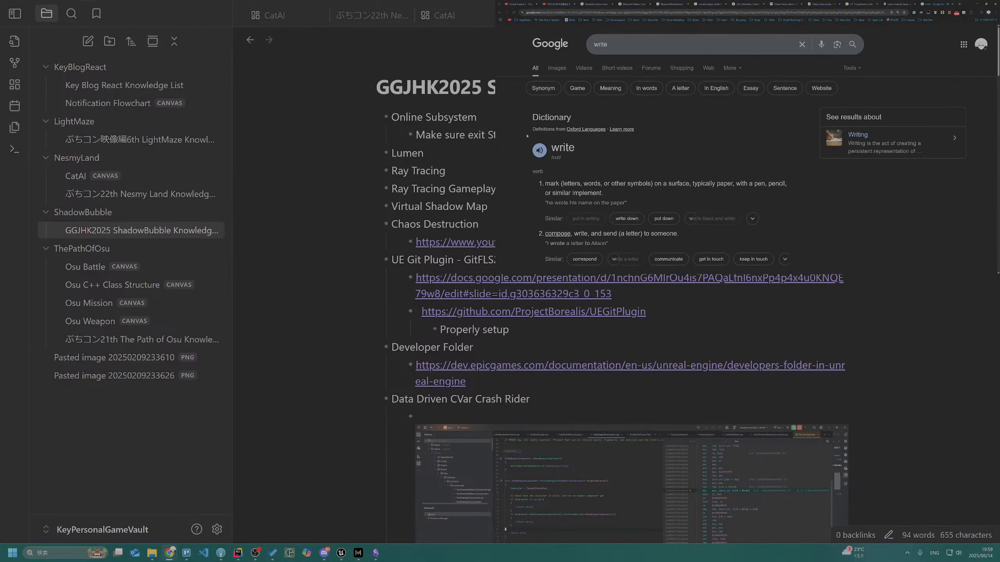
key(ctrl+w)
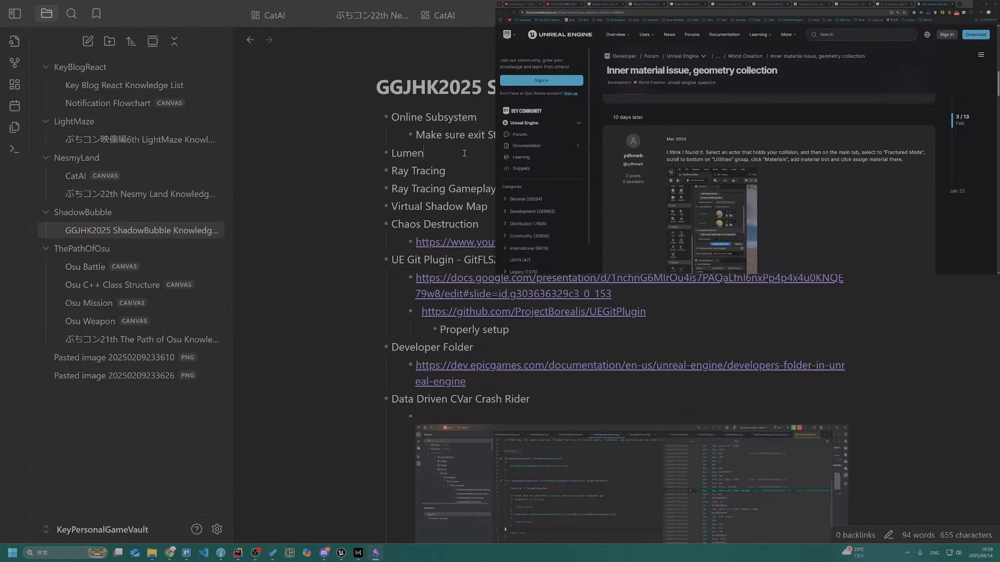
click(491, 116)
drag(425, 135, 542, 140)
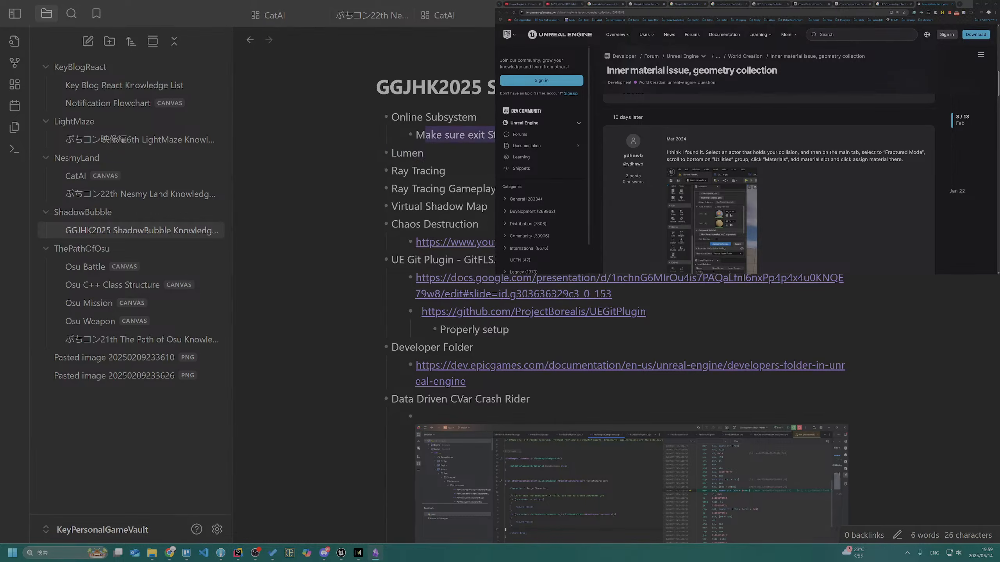
mouse_move(392, 171)
mouse_down()
mouse_move(462, 172)
mouse_move(458, 189)
mouse_move(507, 189)
mouse_up()
click(495, 181)
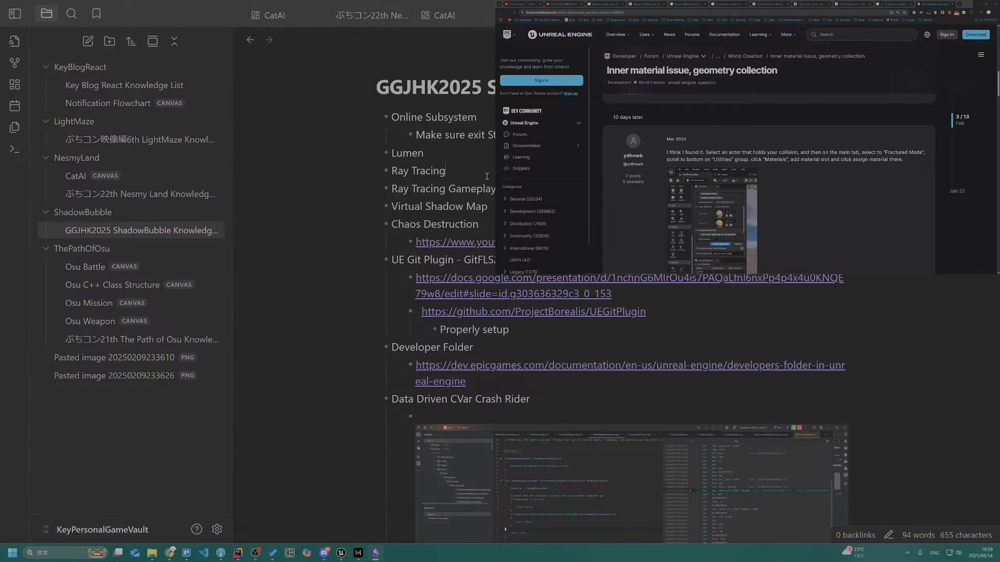
Add an empty bullet beneath the video link under the Chaos Destruction entry
key(Down)
key(Down)
key(Return)
text(✅)
key(BackSpace)
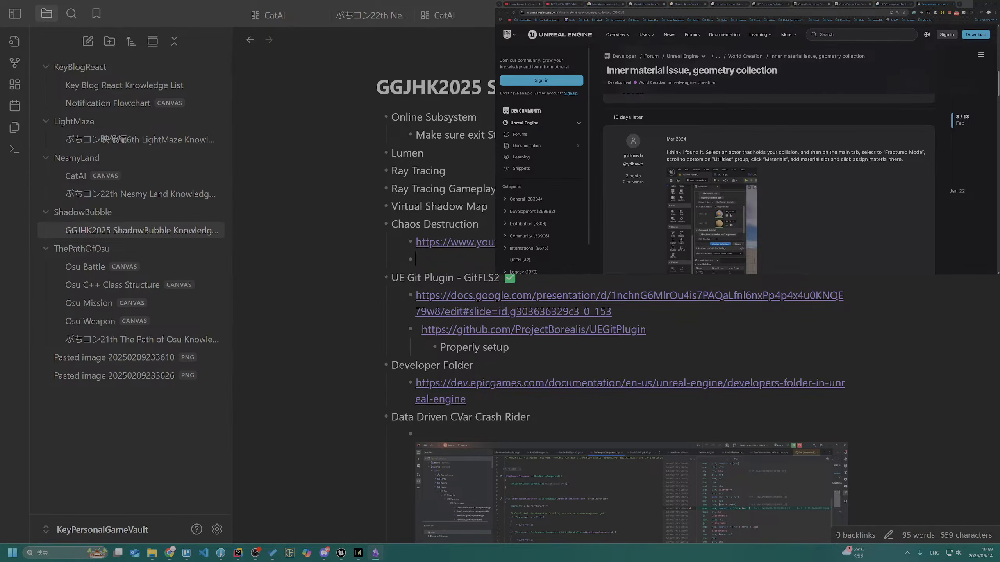
Try to start a Markdown link to the forum thread with empty brackets and parentheses in the new bullet
click(727, 13)
click(473, 259)
text(https://forums.unrealengine.com/t/inner-material-issue-geometry-collection/1699889/3)
key(ctrl+z)
text(())
key(Left)
key(Left)
scroll(699, 134, up, 5)
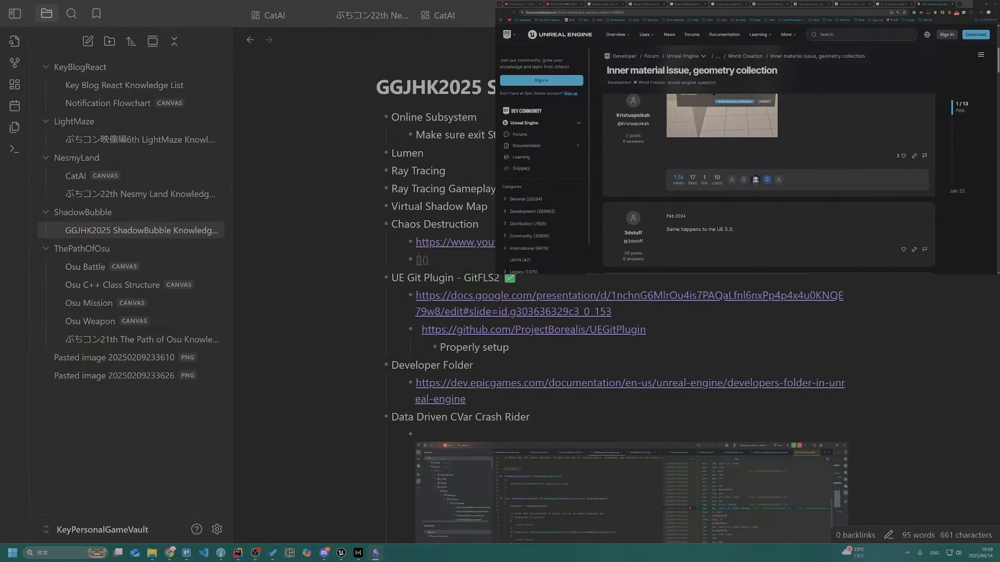
Copy the thread title "Inner material issue, geometry collection" and paste it between the link's square brackets
click(773, 76)
scroll(772, 75, up, 6)
drag(785, 85, 603, 90)
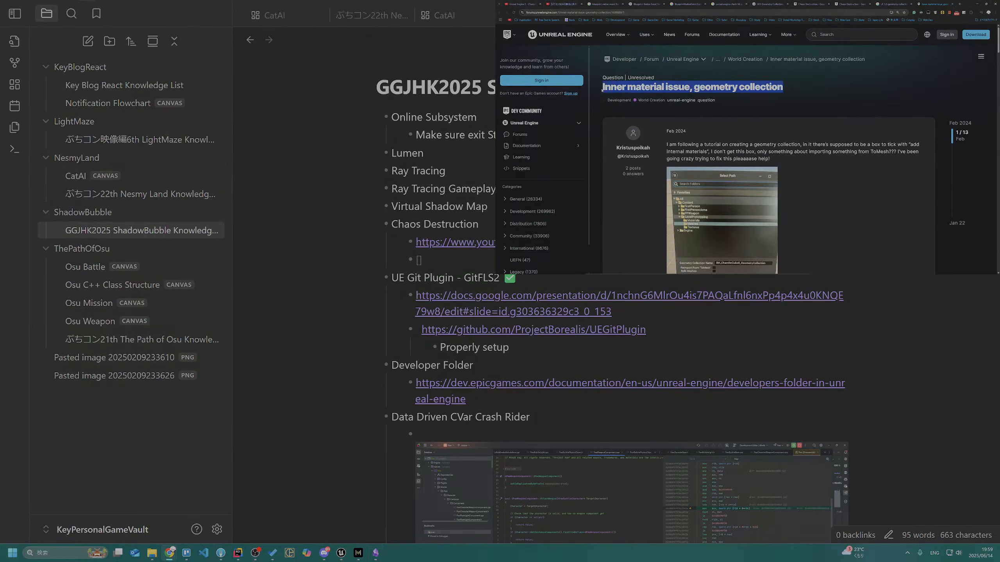
key(ctrl+c)
key(alt+Tab)
key(ctrl+v)
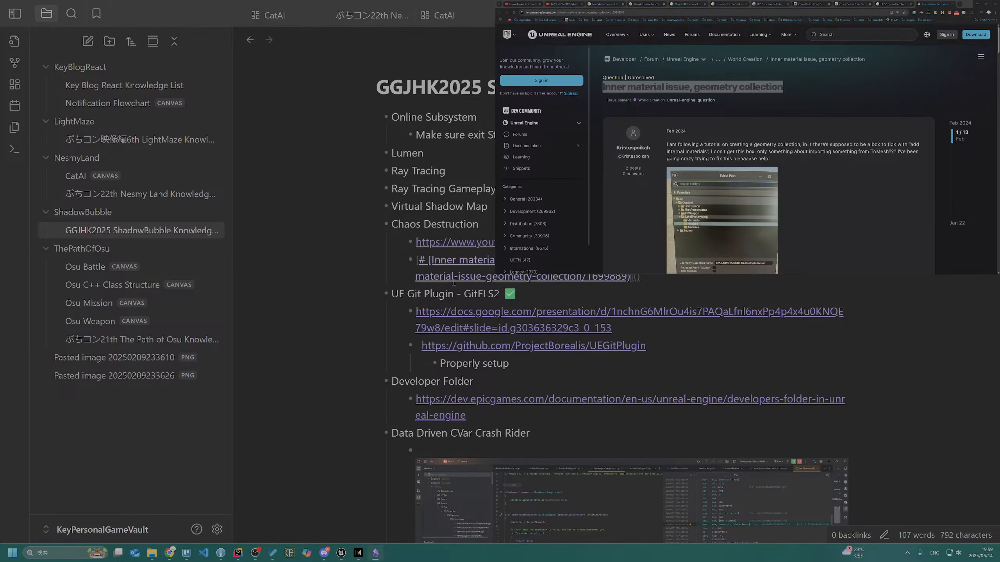
Undo the title paste, clear the link brackets, and try pasting the title as plain text before undoing that too
key(ctrl+z)
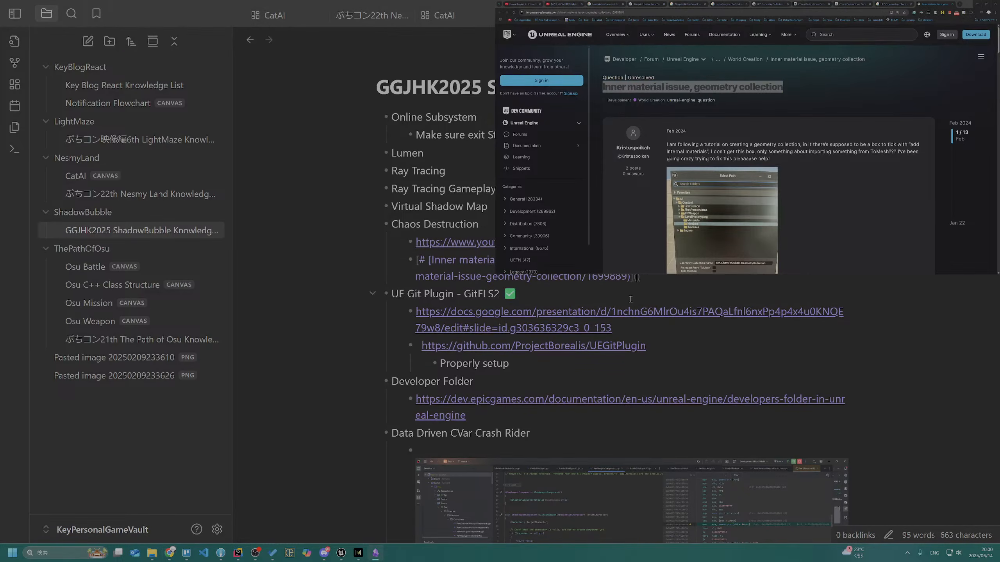
key(ctrl+z)
key(BackSpace)
key(BackSpace)
key(BackSpace)
key(BackSpace)
key(ctrl+v)
key(ctrl+z)
key(ctrl+shift+v)
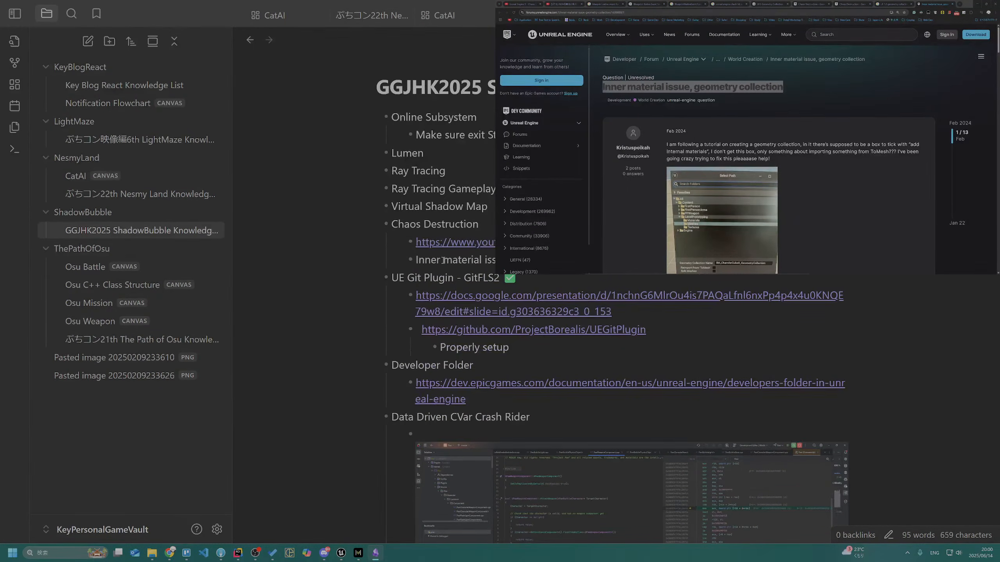
key(ctrl+z)
Copy the forum thread's URL and use it as the target of a Markdown link with empty text in the bullet
click(679, 11)
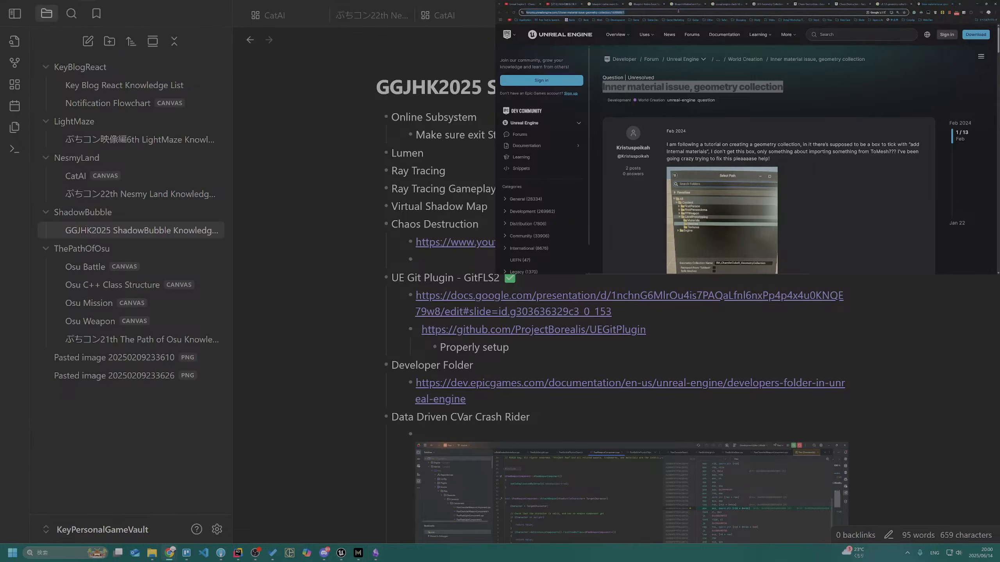
click(470, 262)
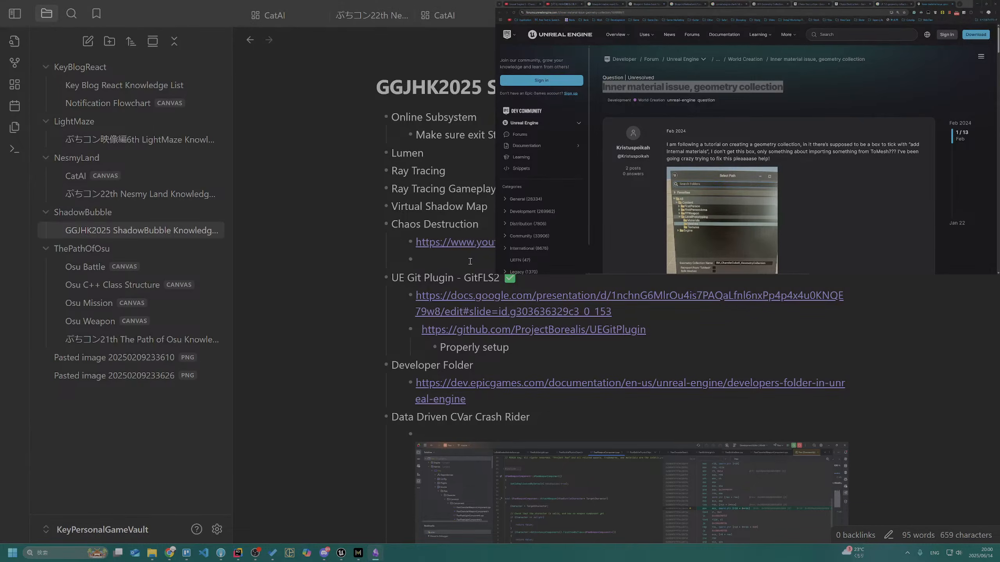
text([]())
key(ctrl+v)
Copy the forum thread's title again, paste it as the link's text, and check how the link renders
key(alt+Tab)
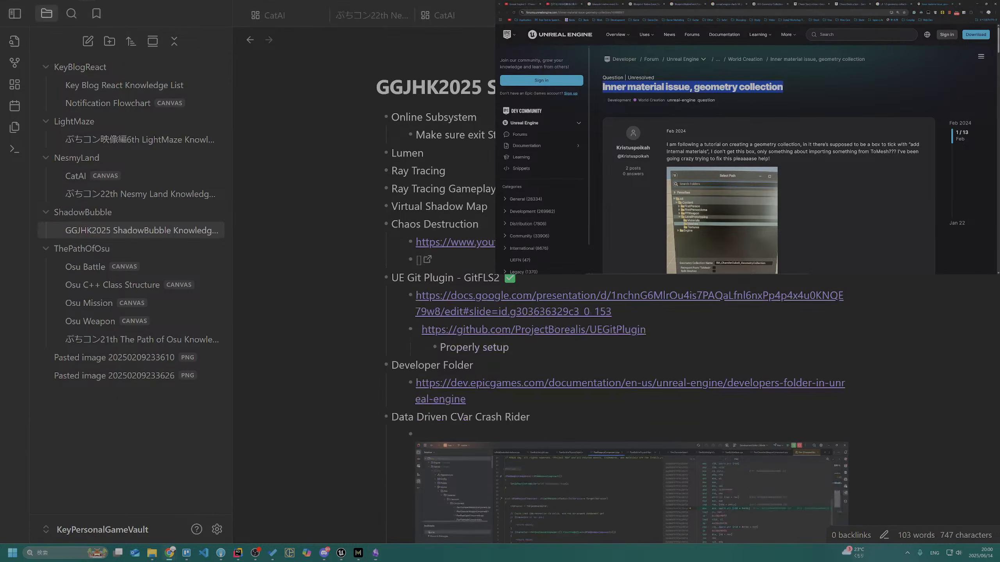
click(419, 261)
key(ctrl+v)
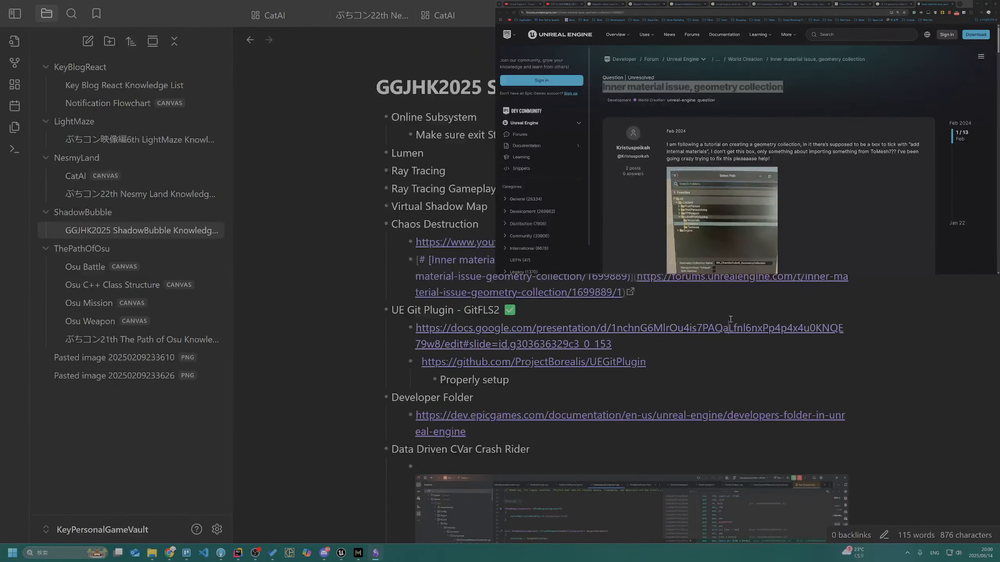
click(730, 319)
click(767, 294)
click(728, 206)
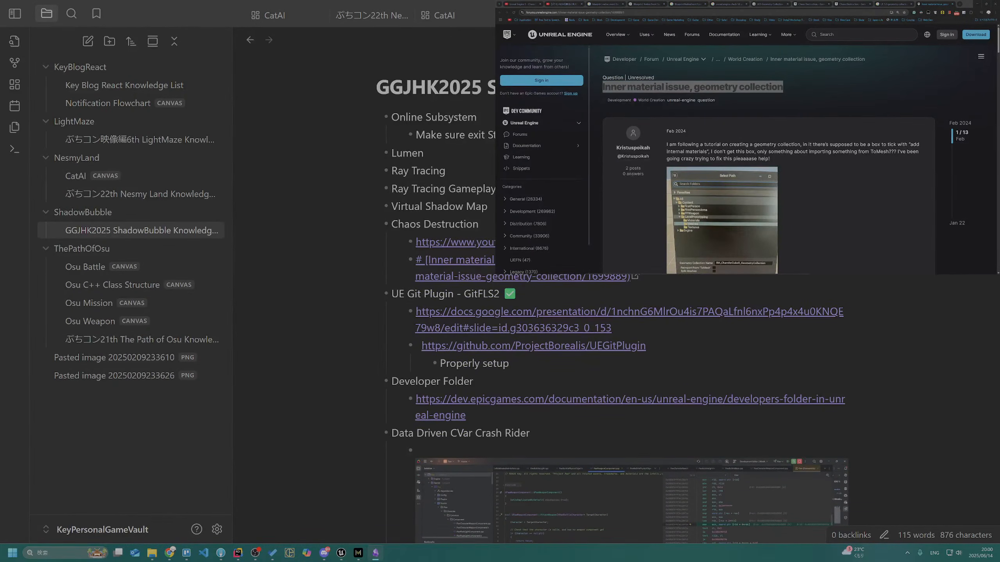
Switch the note between reading and editing views and delete the whole forum link from its bullet
click(709, 276)
click(709, 309)
key(ctrl+e)
key(ctrl+e)
key(ctrl+e)
key(ctrl+e)
click(685, 288)
drag(664, 288, 415, 261)
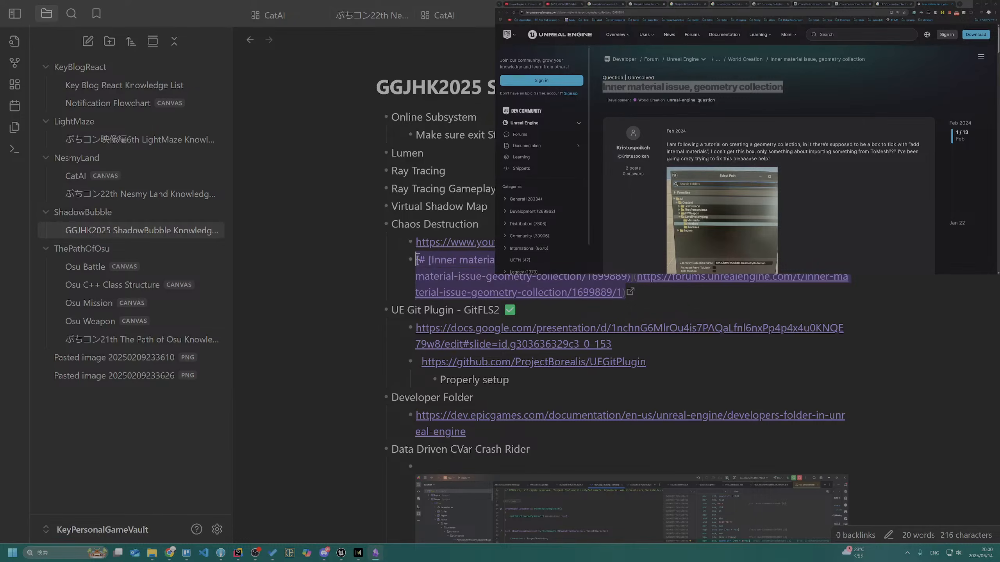
key(BackSpace)
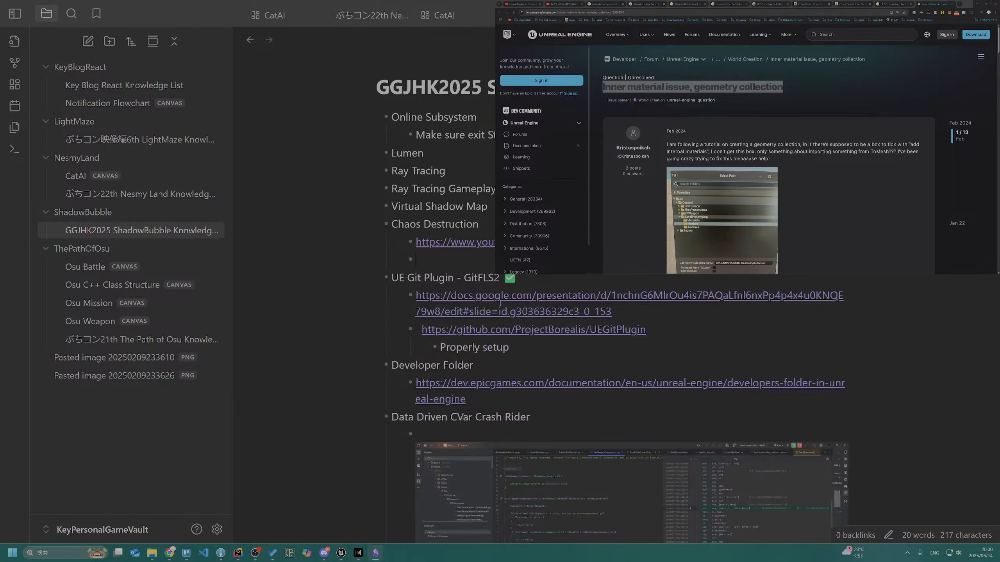
Paste the title "Inner material issue, geometry collection" as plain text into the empty bullet under Chaos Destruction
key(ctrl+v)
key(ctrl+z)
key(ctrl+shift+v)
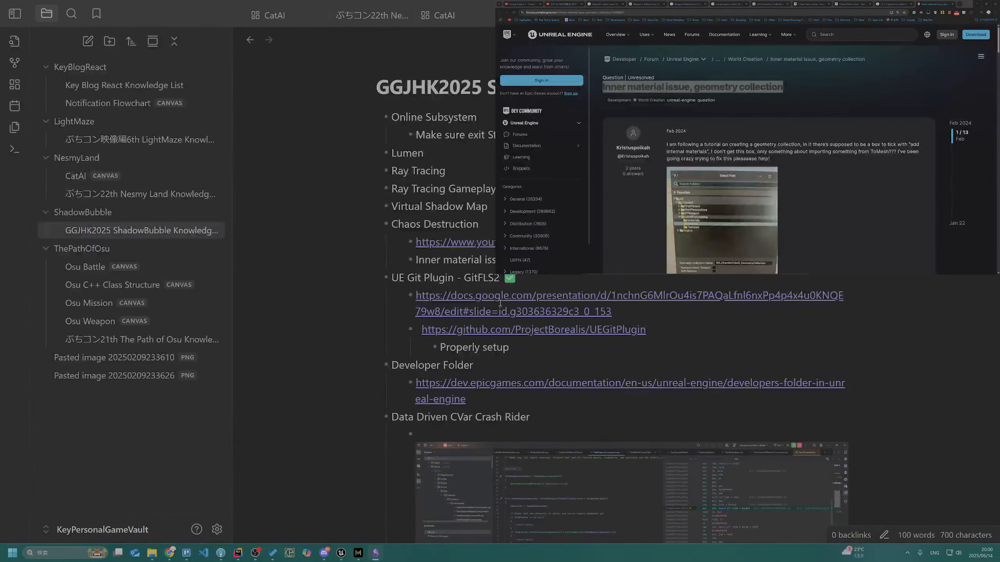
key(Return)
key(Tab)
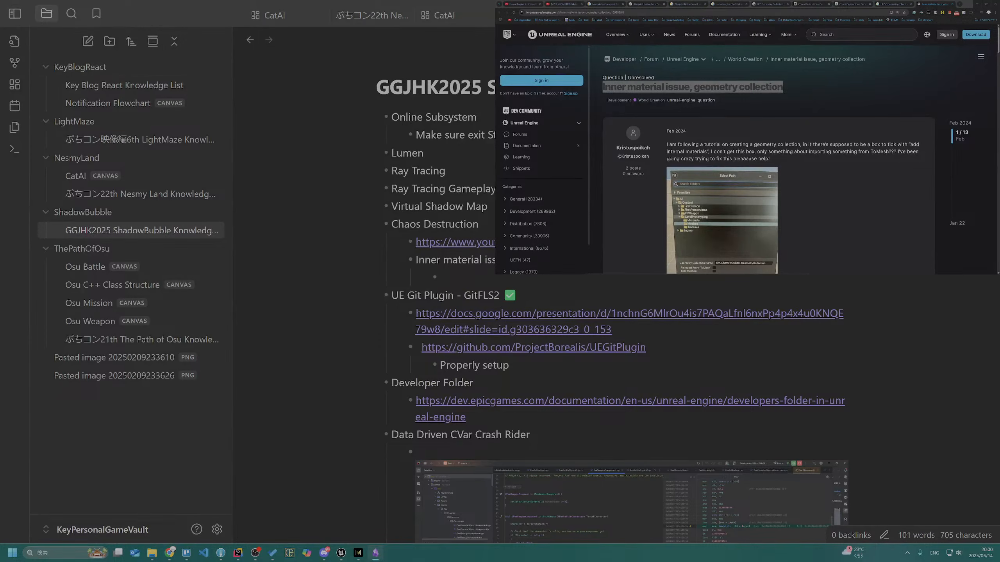
click(862, 13)
click(526, 279)
key(ctrl+v)
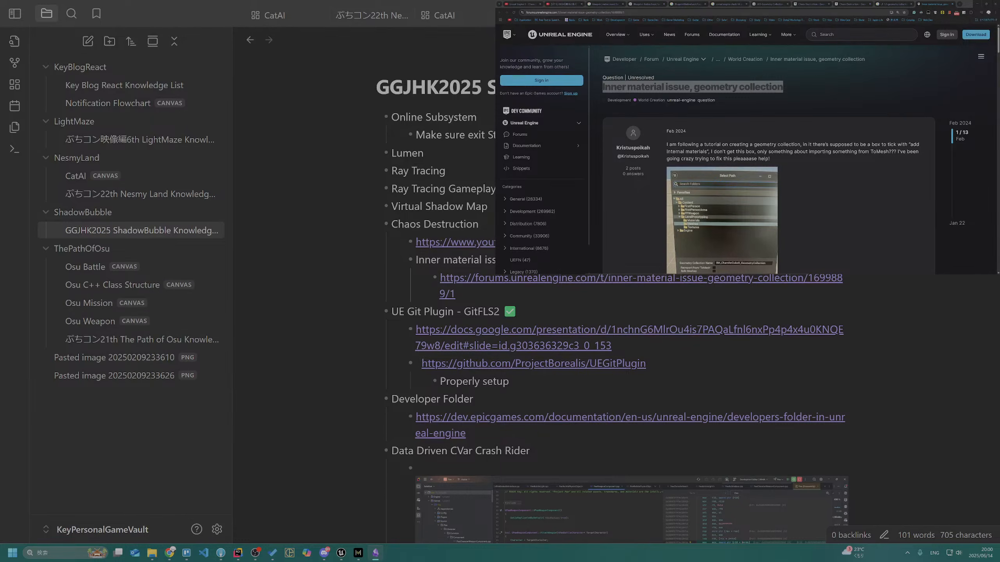
Read through the forum thread's replies to find the workarounds for assigning an inner material
scroll(767, 178, down, 5)
scroll(767, 177, down, 6)
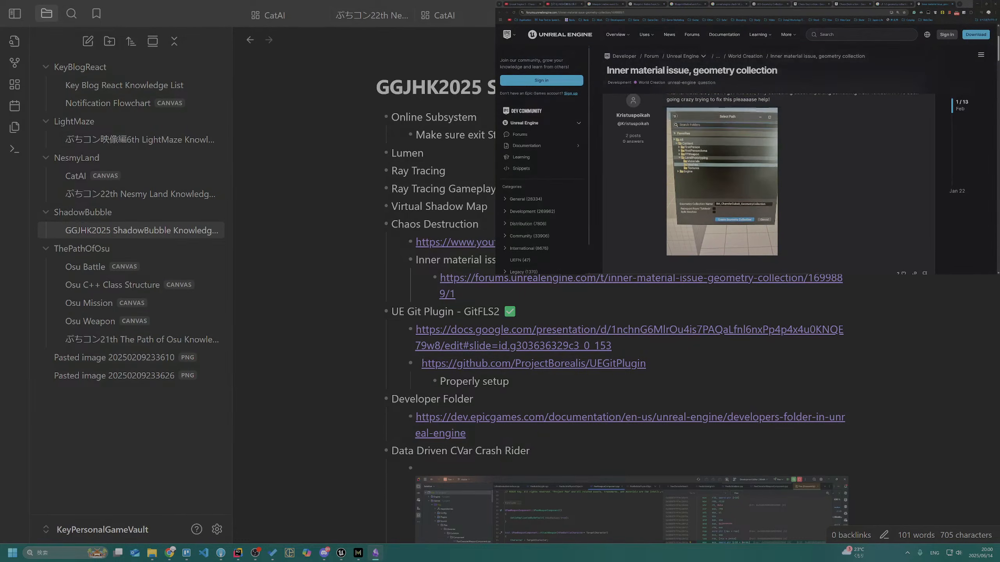
scroll(768, 184, down, 6)
scroll(767, 183, down, 4)
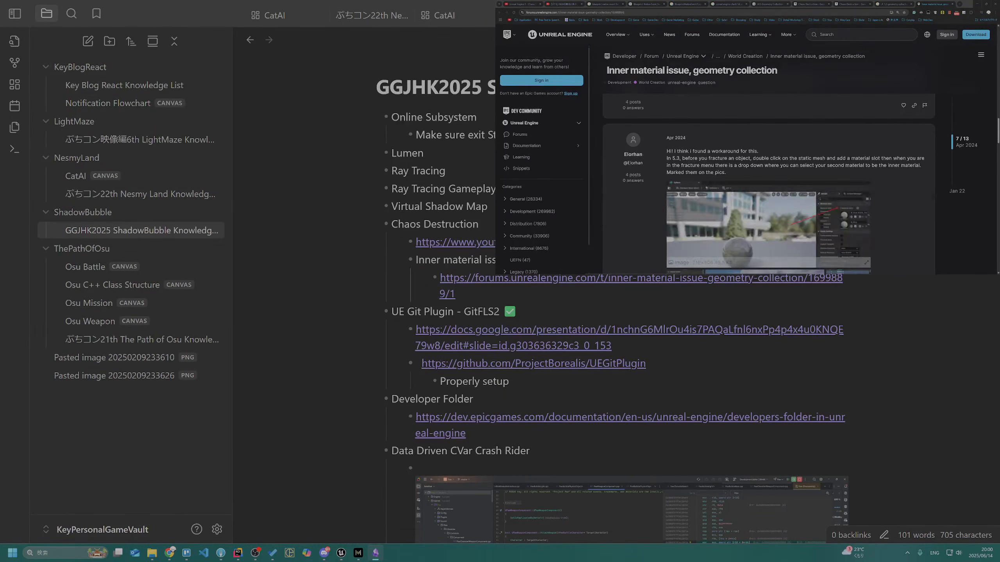
scroll(767, 183, up, 6)
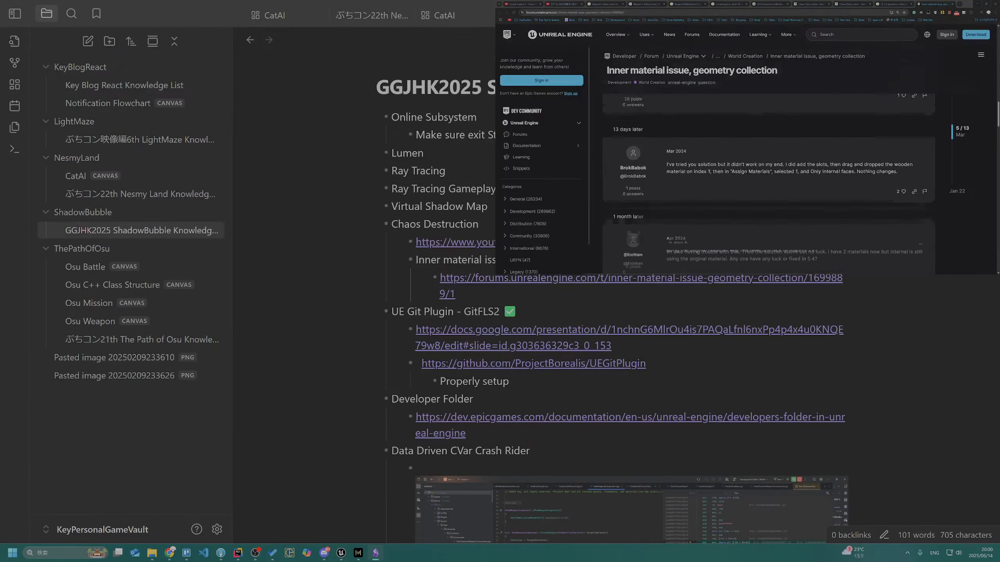
scroll(769, 184, up, 3)
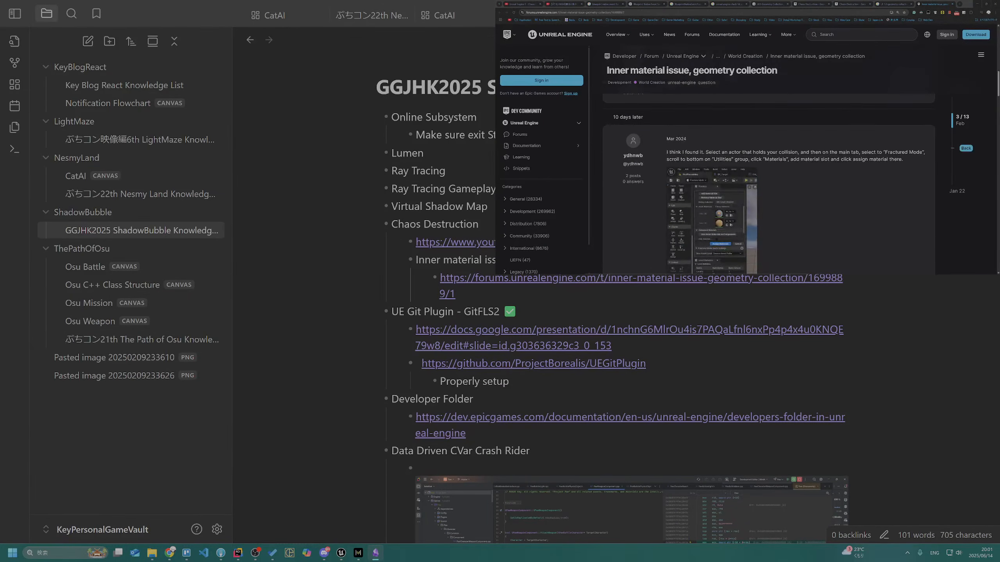
click(713, 154)
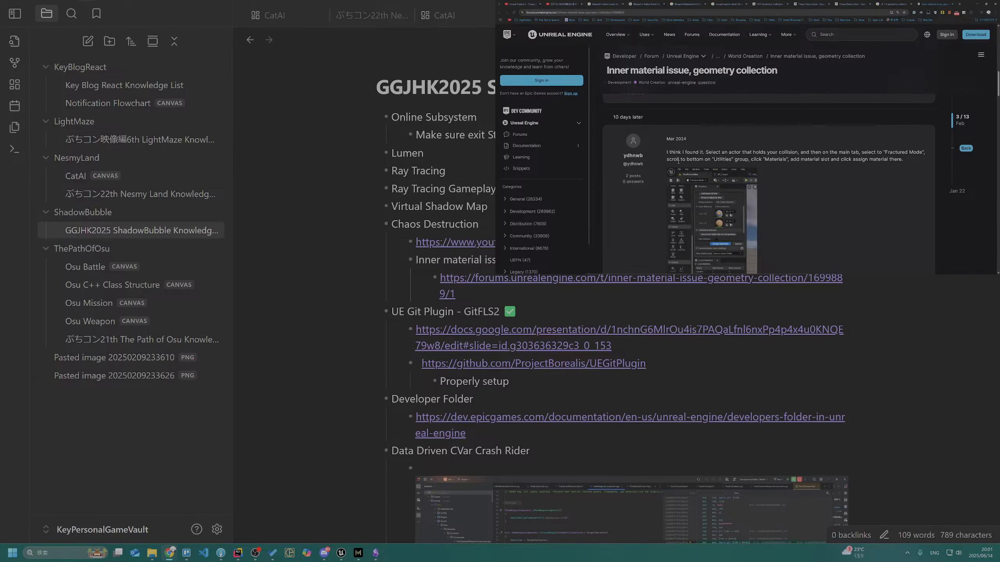
Examine the reply about the Utilities group's Materials tool, including its wording and attached editor screenshot
drag(714, 159, 754, 159)
click(252, 555)
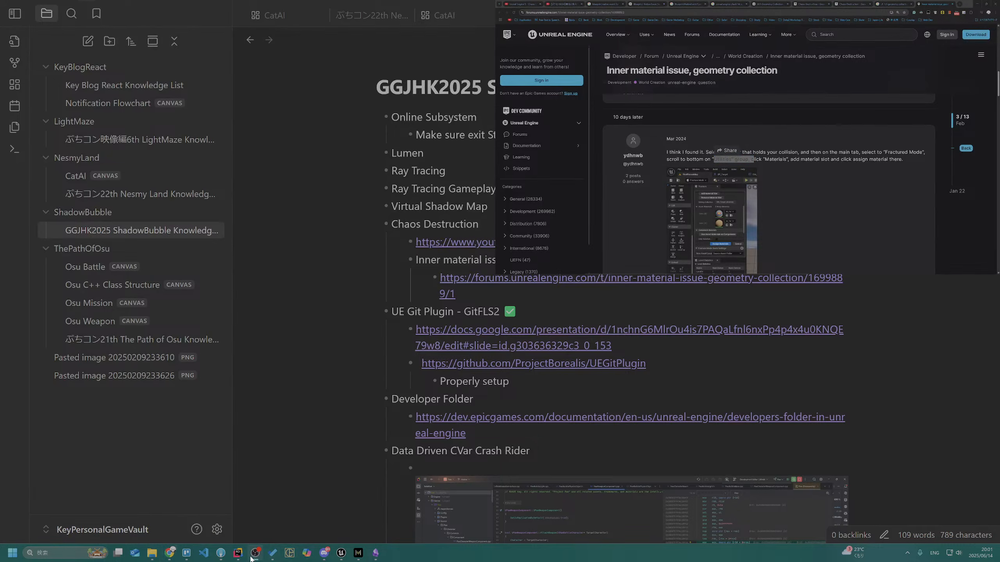
click(251, 557)
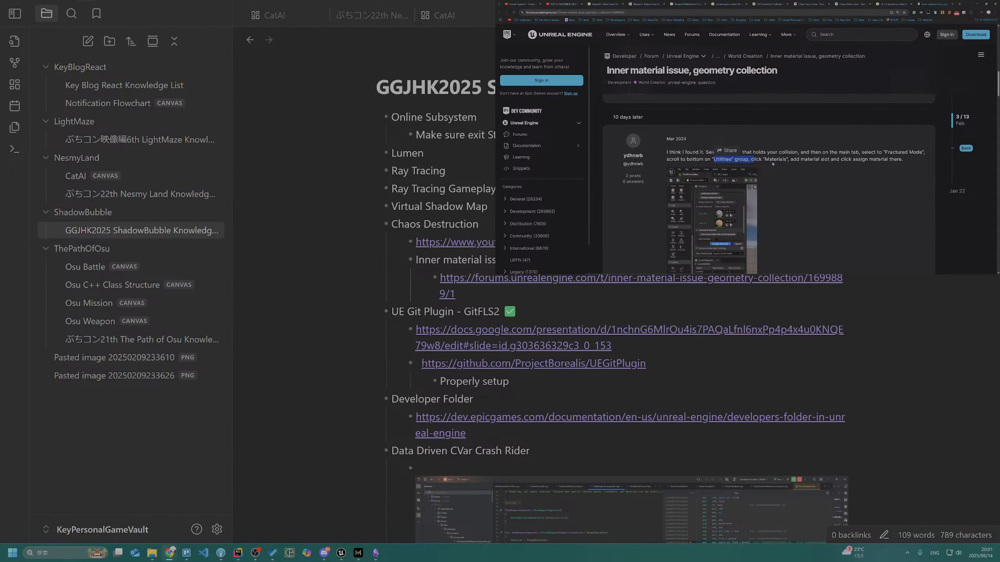
scroll(772, 164, down, 1)
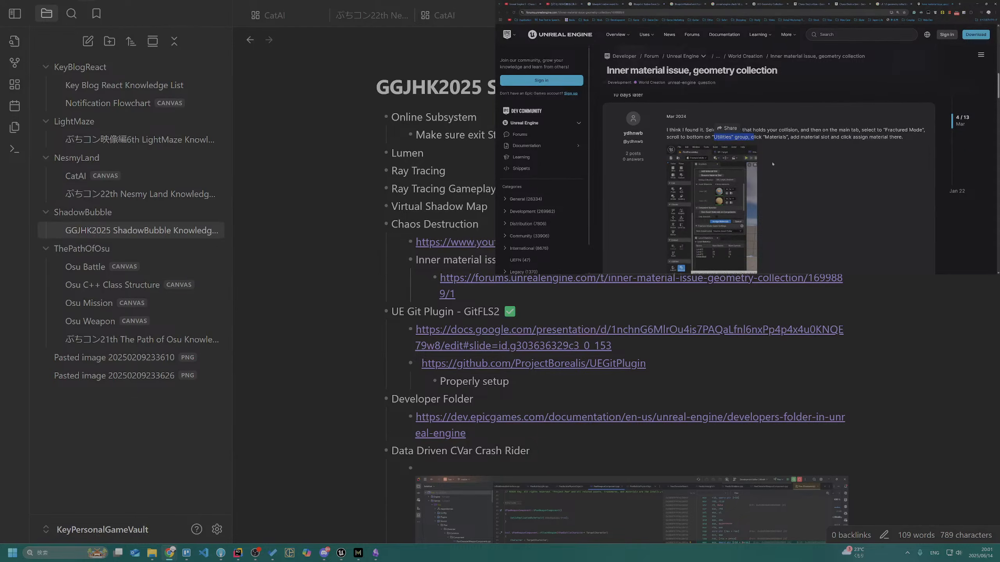
scroll(772, 164, down, 1)
scroll(772, 163, up, 2)
scroll(774, 160, down, 2)
scroll(773, 161, up, 2)
click(774, 160)
scroll(774, 161, up, 1)
scroll(774, 160, down, 1)
Check the comments on the Unreal Engine 5 Chaos Destruction Basics video for hints about the material problem
click(525, 2)
scroll(575, 129, down, 5)
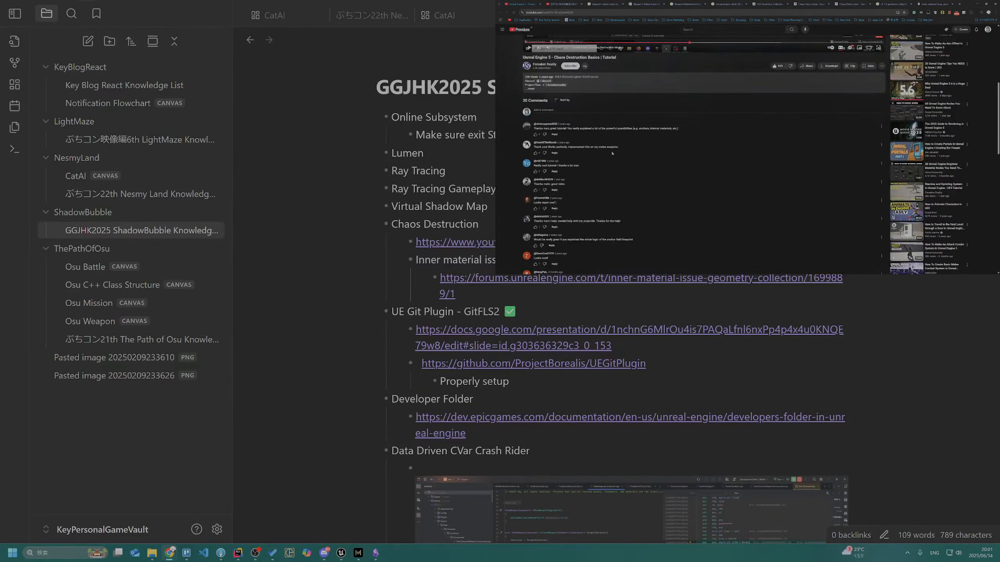
ctrl+scroll(612, 153, up, 2)
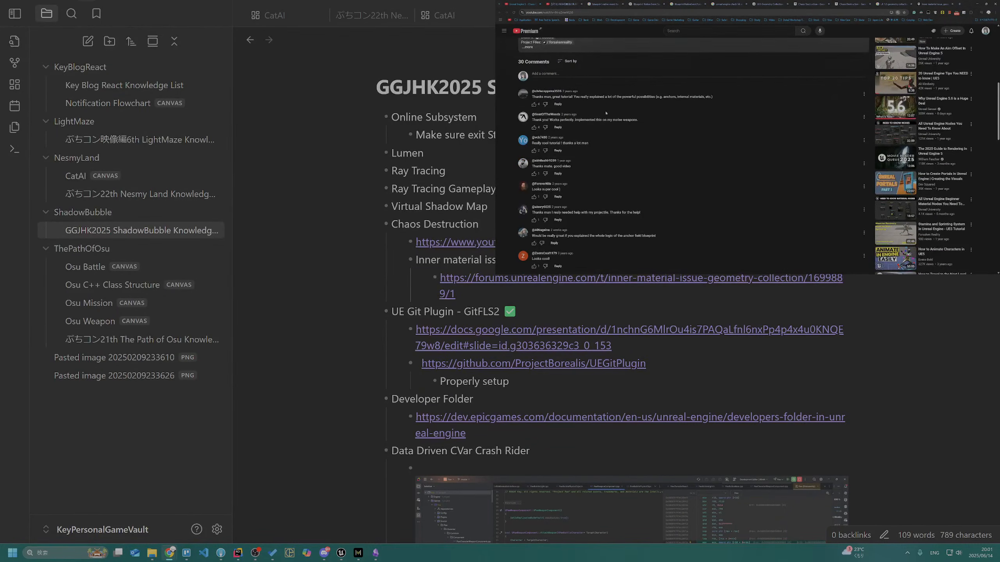
scroll(590, 134, down, 5)
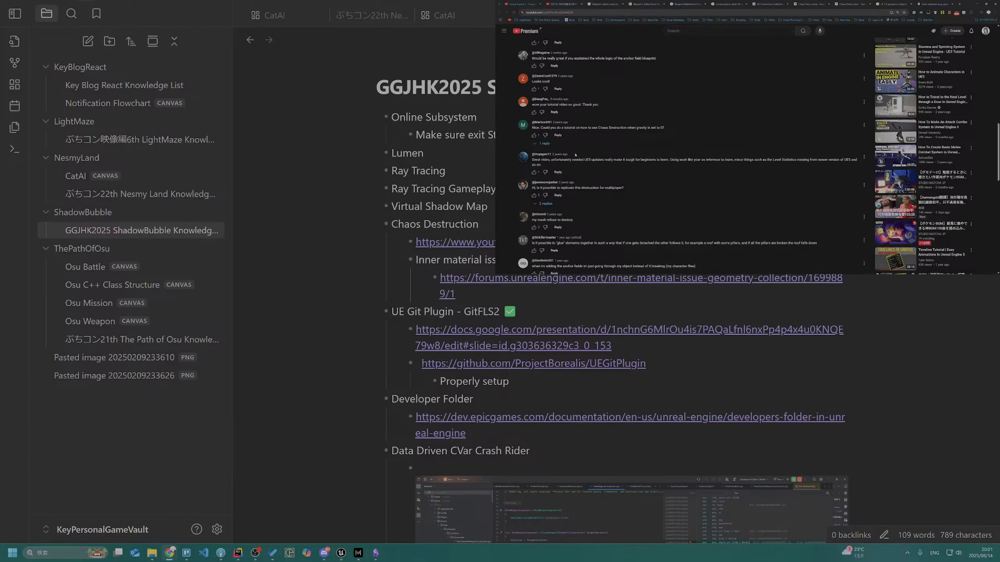
scroll(591, 193, down, 10)
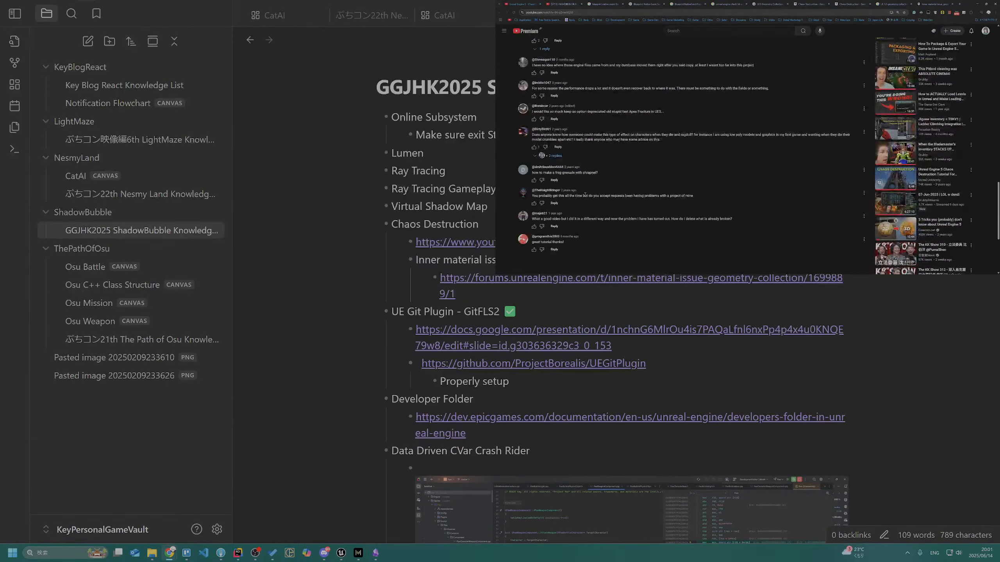
scroll(586, 196, up, 3)
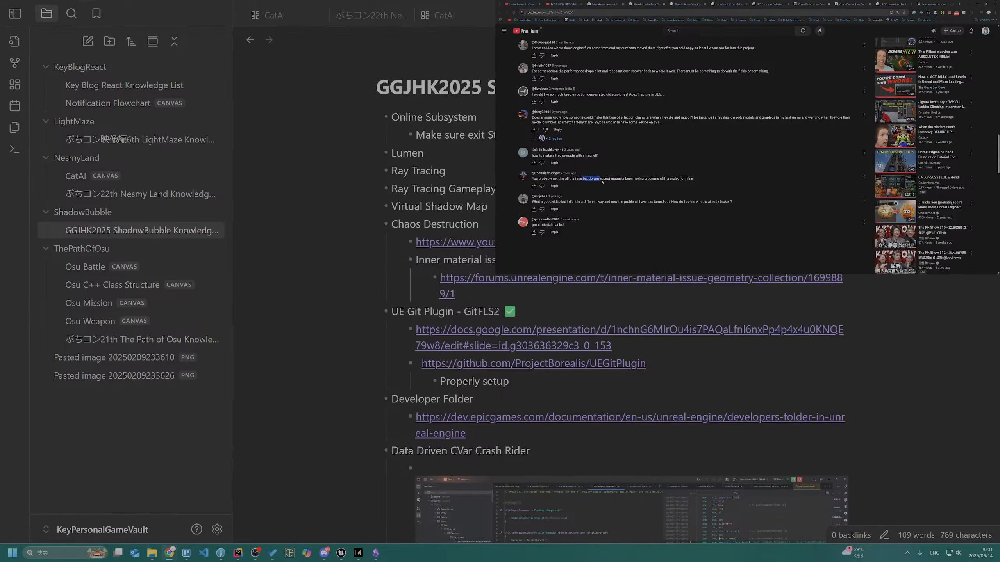
scroll(633, 193, up, 10)
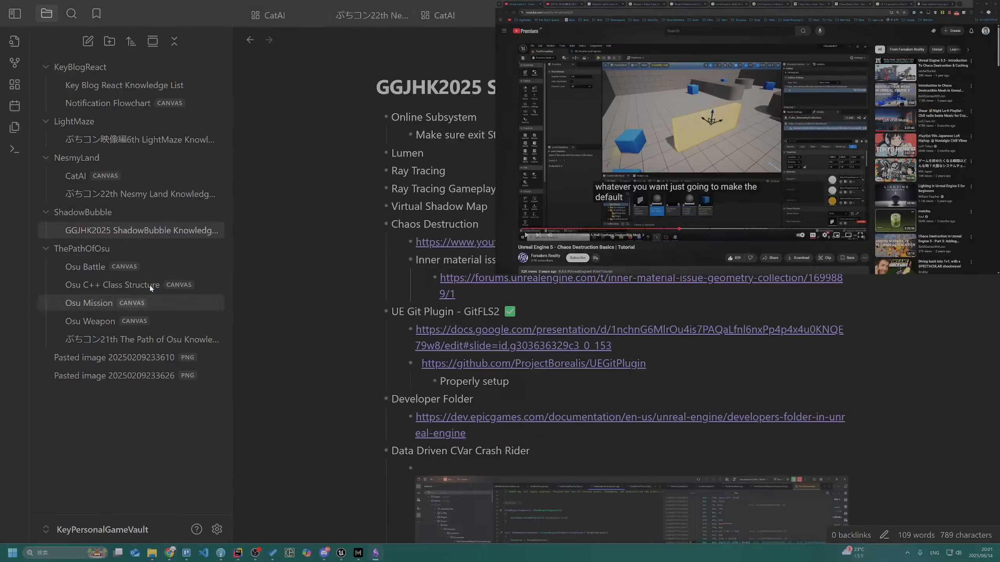
Review the forum answer's screenshot again and look for the Materials utility among Unreal Editor's Fracture Mode tools
click(885, 3)
click(933, 3)
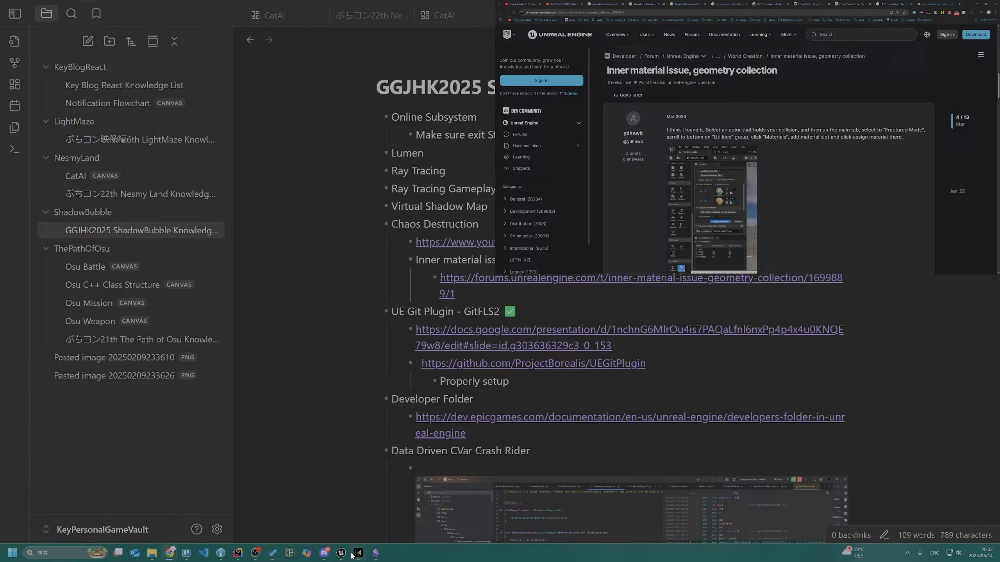
mouse_move(355, 551)
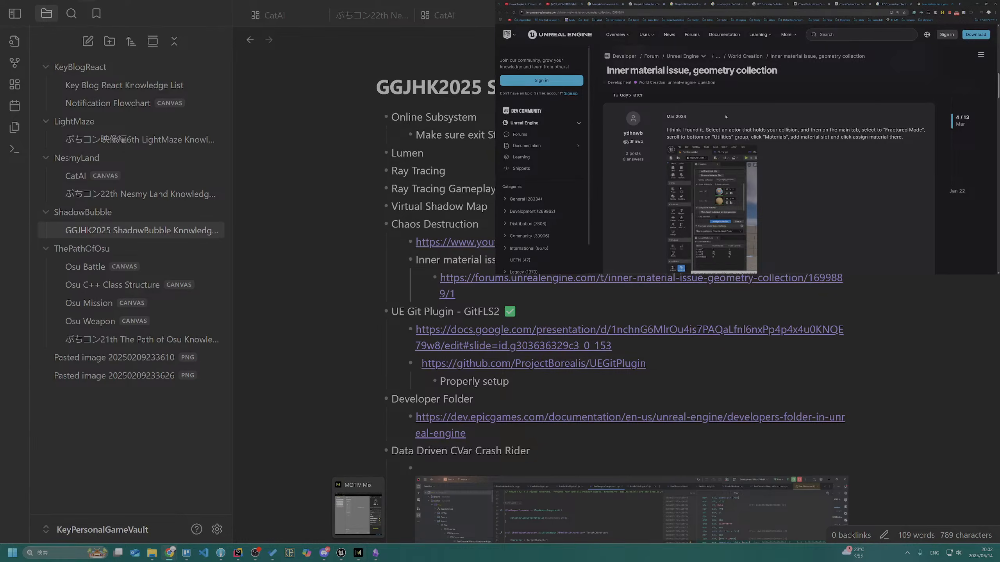
scroll(748, 149, down, 10)
scroll(748, 149, up, 8)
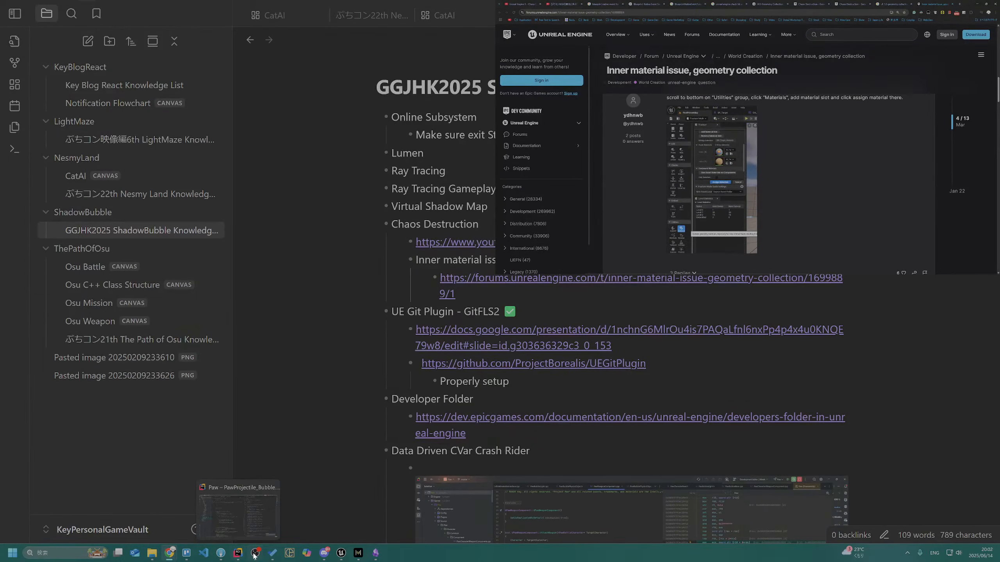
click(349, 556)
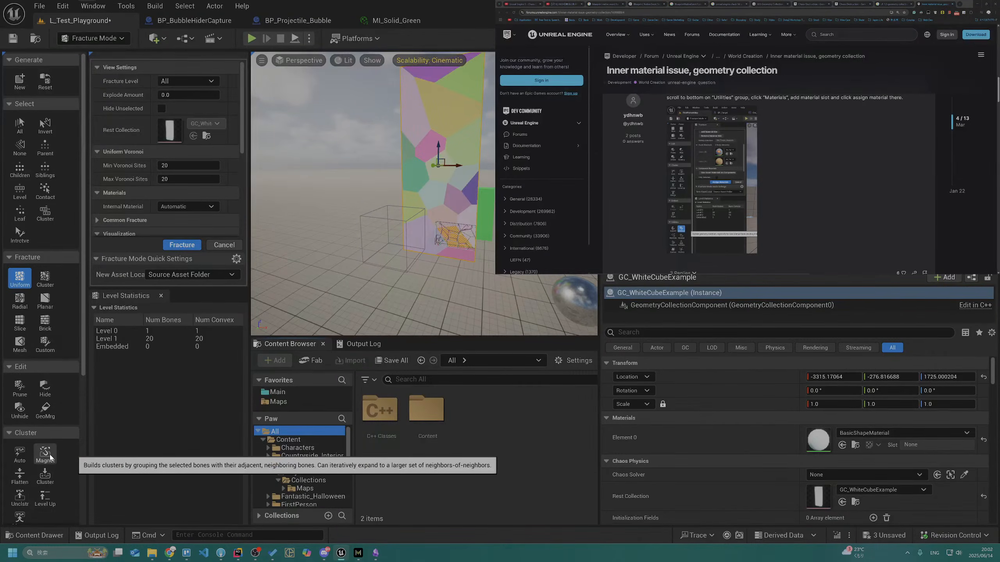
scroll(48, 454, down, 5)
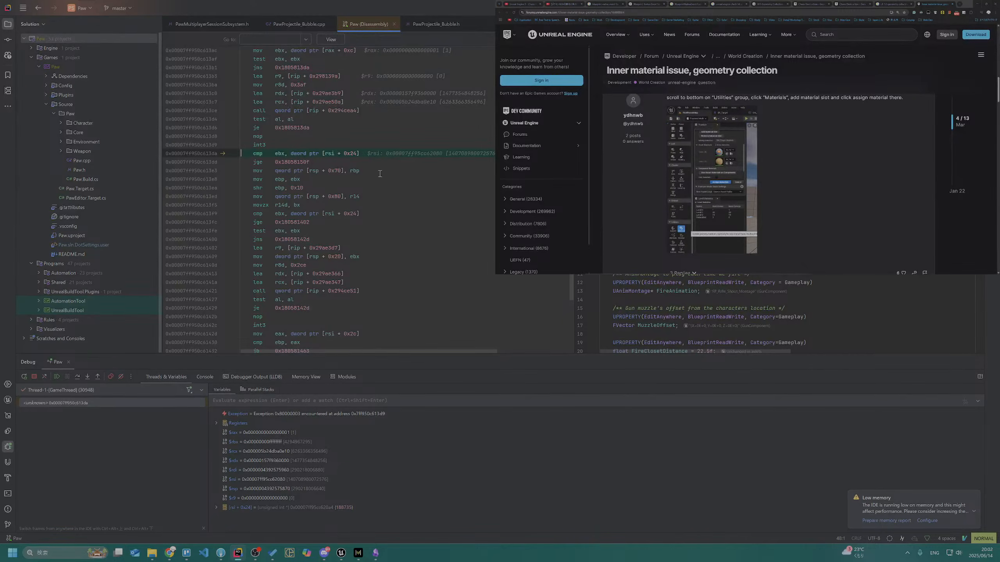
Resume the halted Paw program past its exceptions in Rider and terminate the debug session
mouse_move(372, 350)
mouse_down()
mouse_move(495, 351)
mouse_move(379, 351)
mouse_up()
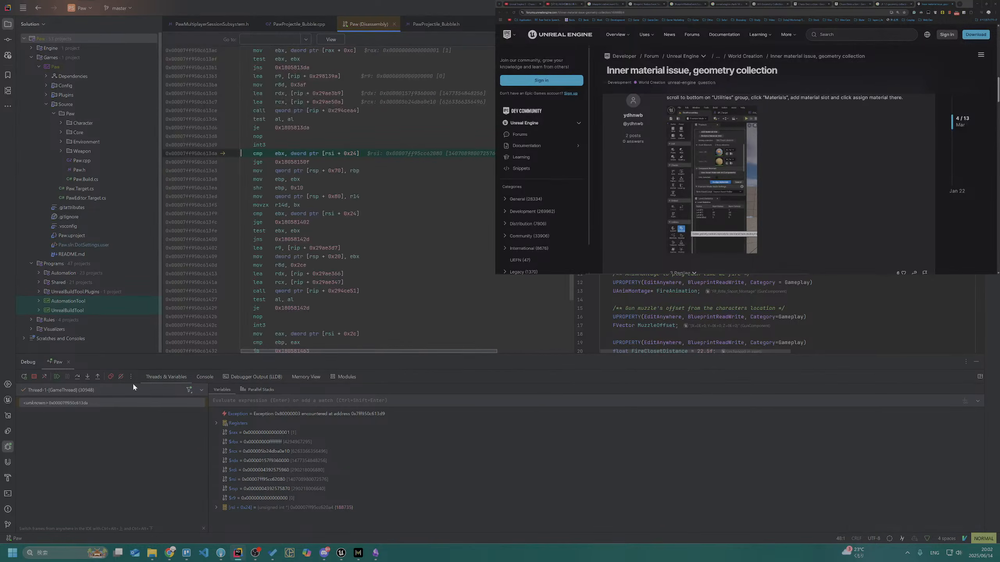
click(57, 376)
click(57, 377)
click(56, 376)
click(57, 377)
click(57, 376)
click(57, 376)
click(56, 377)
click(57, 379)
click(58, 379)
click(57, 379)
click(58, 379)
click(57, 379)
click(57, 379)
click(57, 379)
click(58, 379)
click(35, 377)
Close the Paw disassembly file and run the project again to relaunch Unreal Editor
click(338, 292)
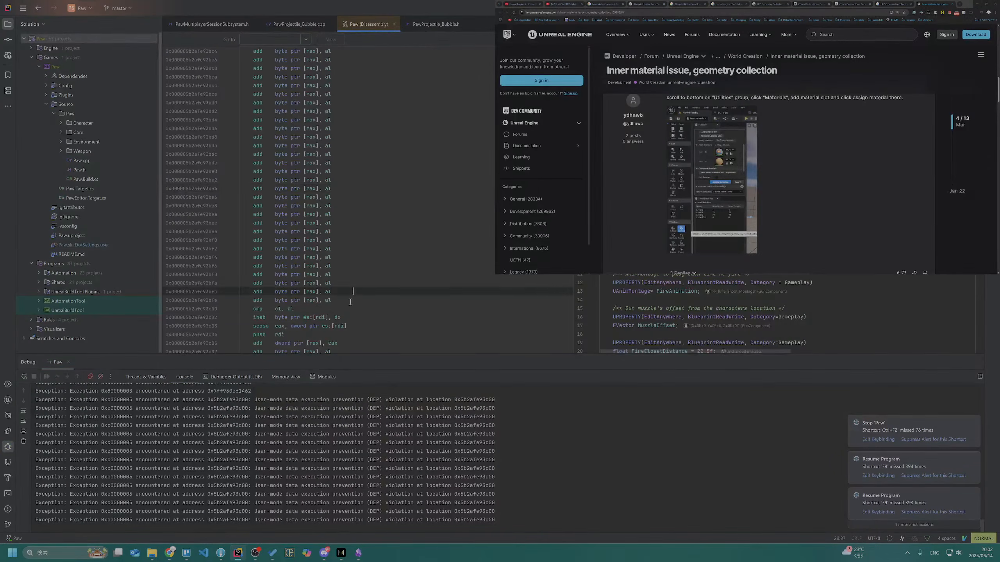
click(393, 25)
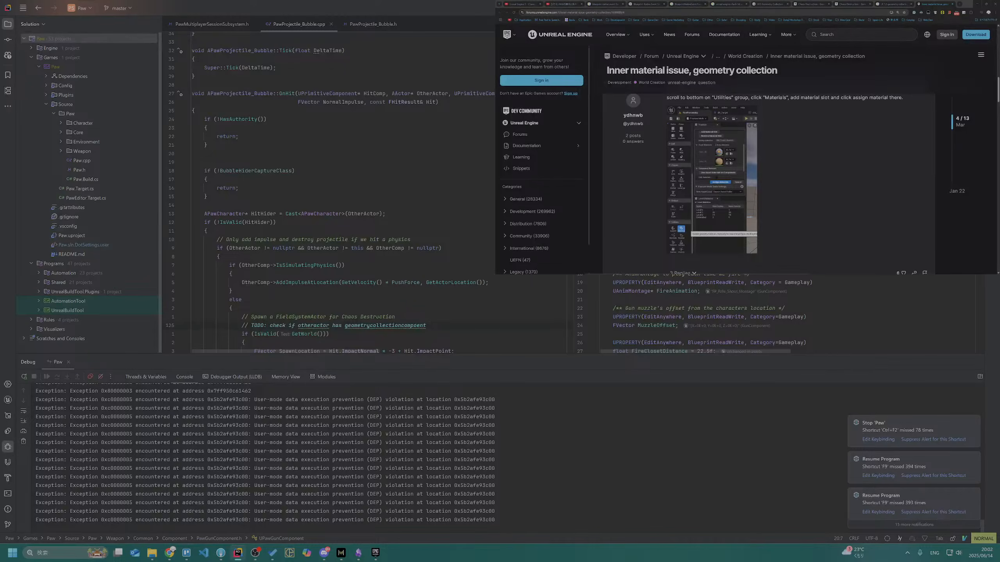
key(shift+F9)
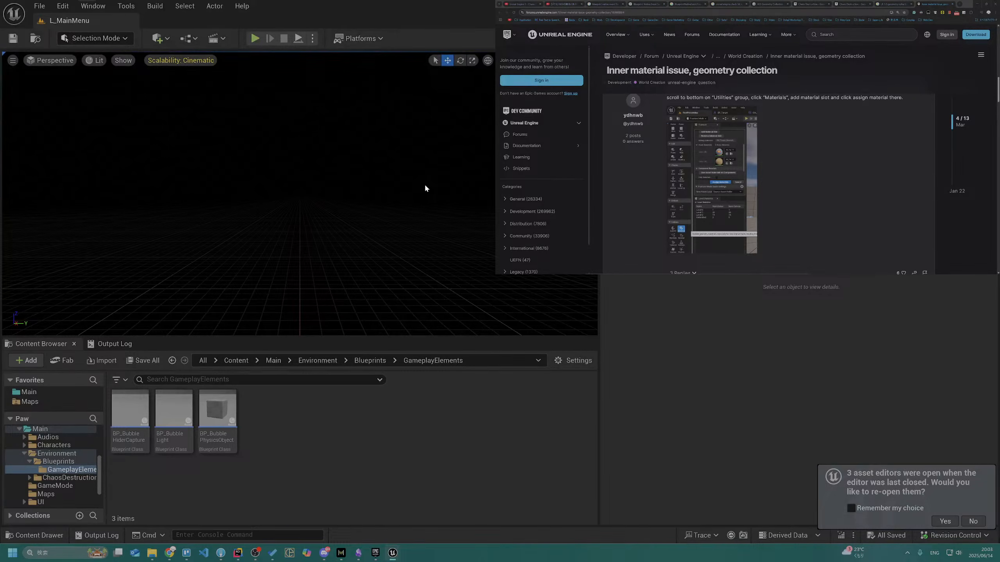
Browse the project content to the GeometryCollections folder under Main > Environment > ChaosDestruction
click(62, 471)
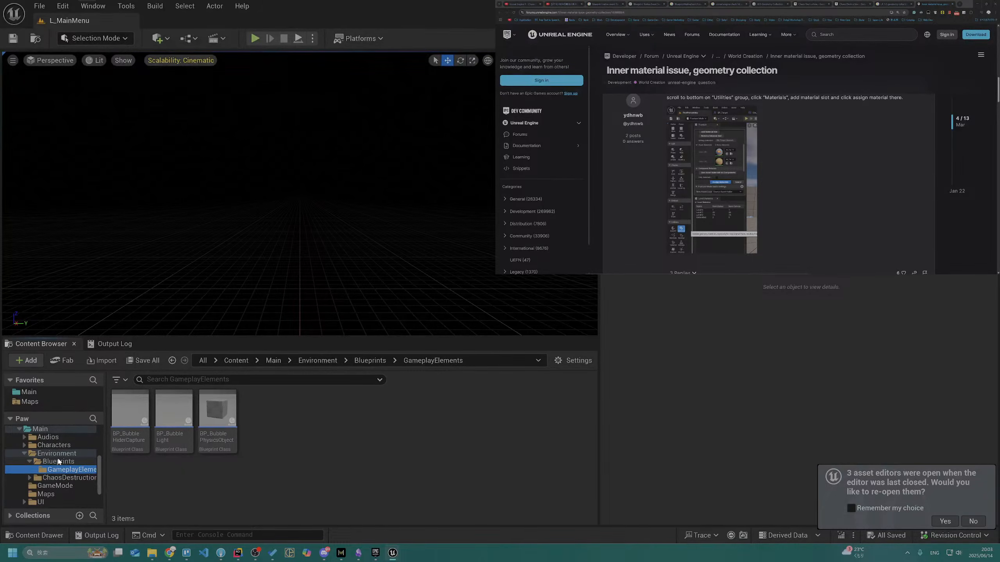
click(64, 455)
click(84, 470)
click(77, 456)
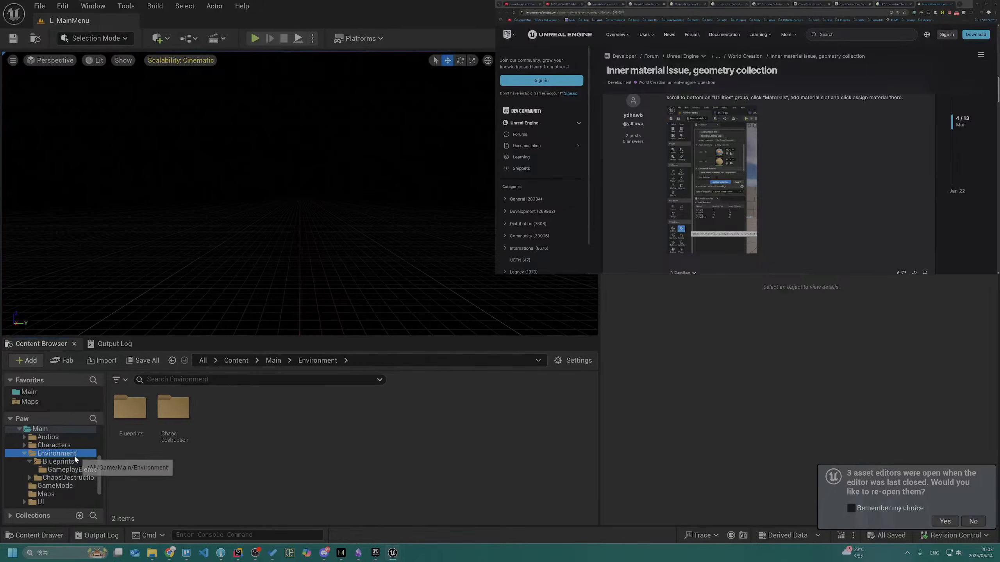
click(66, 478)
double_click(173, 408)
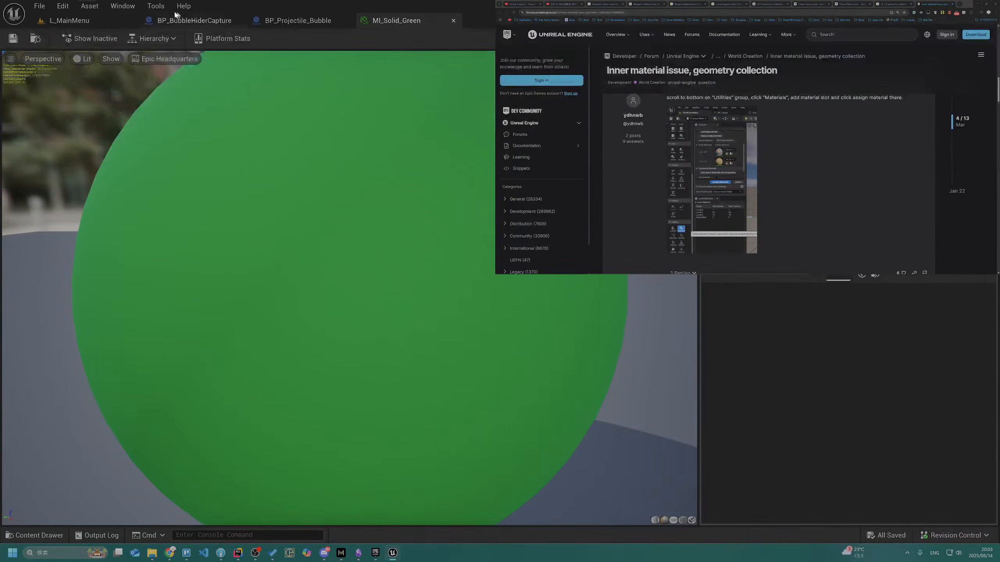
Open the L_Test_Playground level from the favorite Maps folder
click(101, 21)
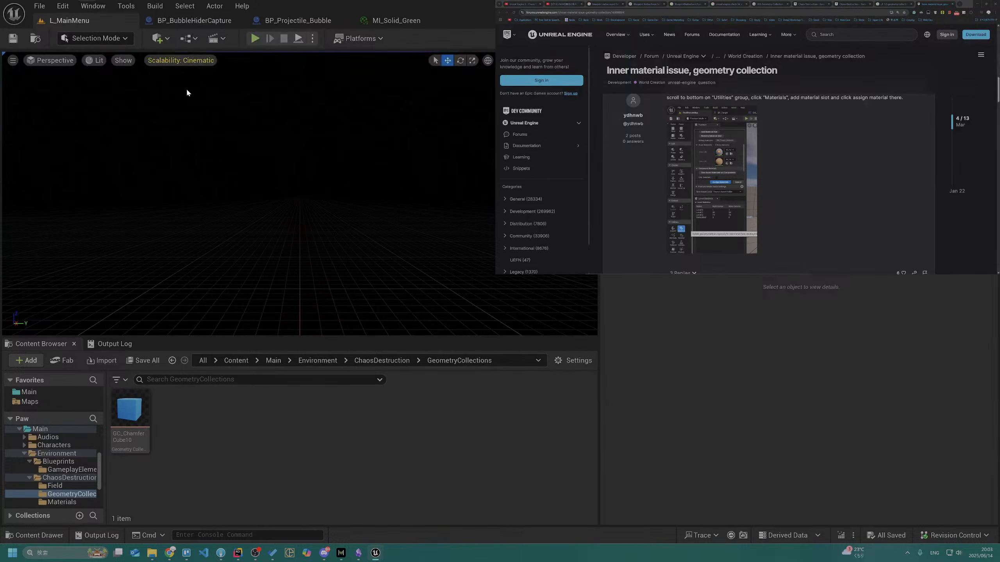
click(55, 402)
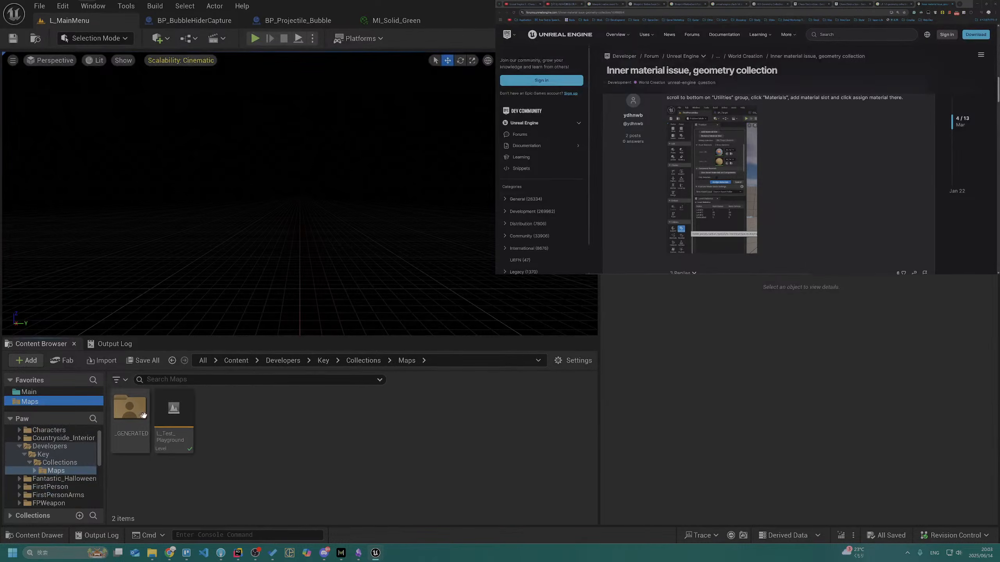
click(173, 412)
double_click(173, 412)
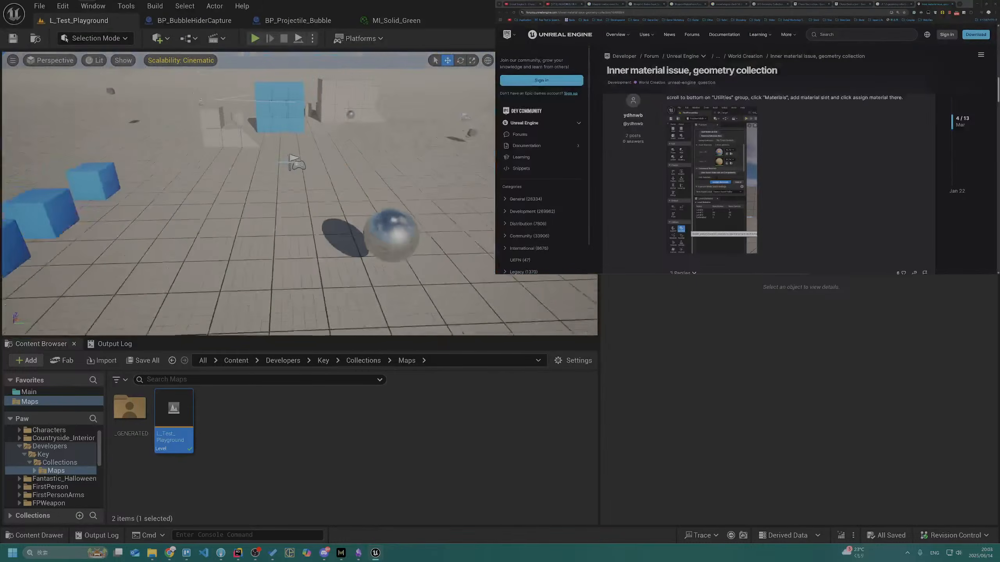
Open the GeometryCollections folder inside Main > Environment > ChaosDestruction
click(35, 400)
click(29, 392)
click(261, 412)
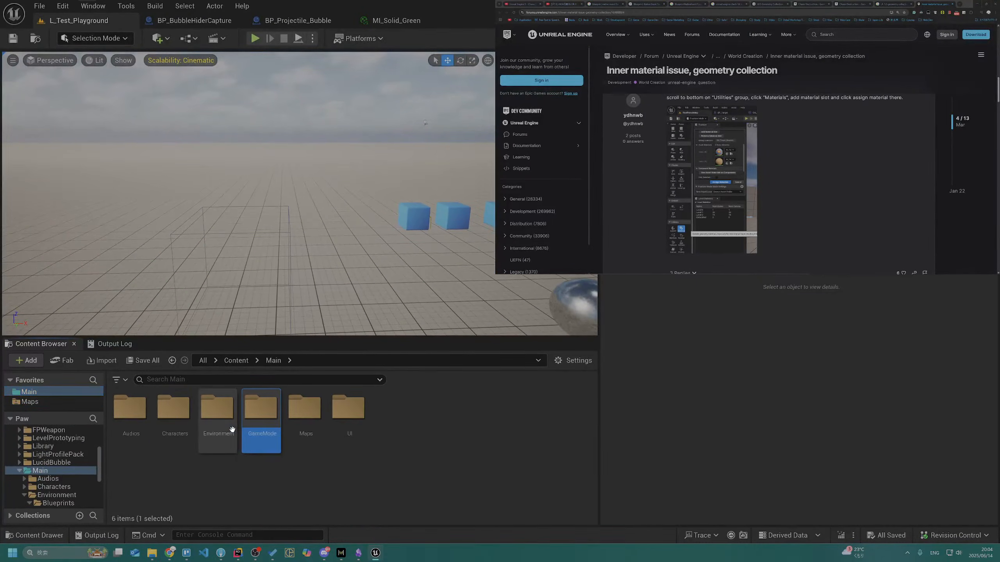
double_click(220, 412)
double_click(173, 412)
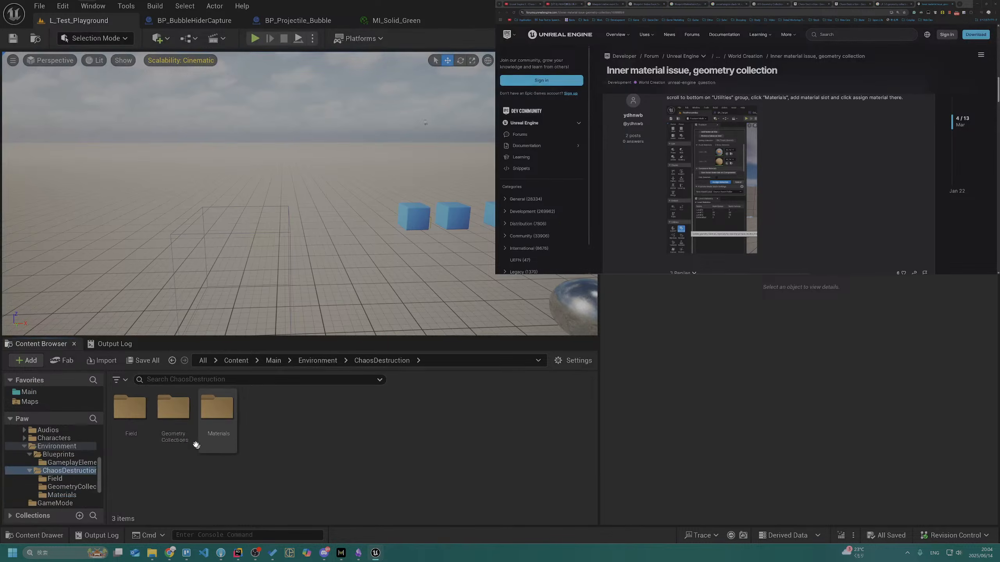
double_click(175, 424)
click(130, 414)
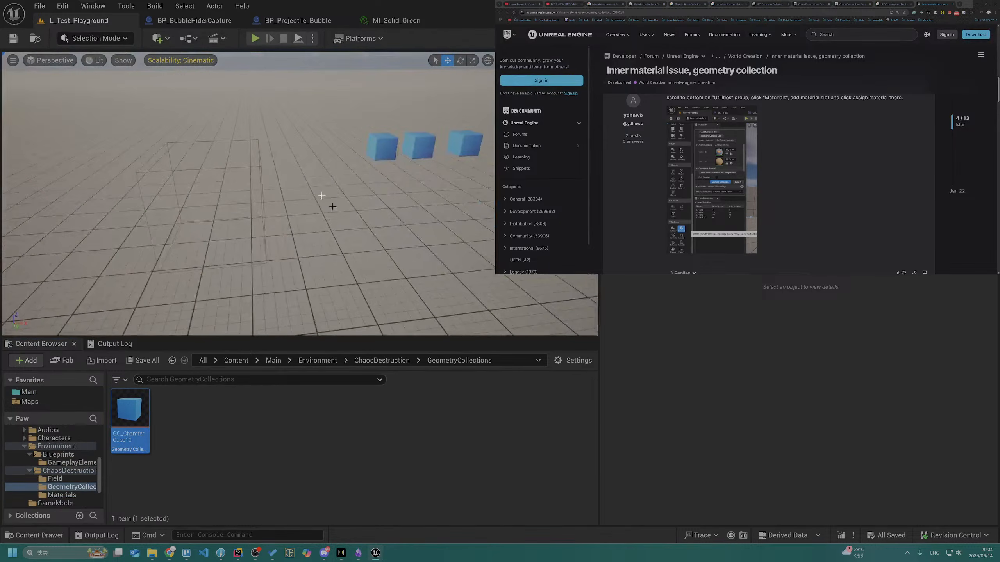
mouse_move(201, 135)
click(292, 163)
key(ctrl+z)
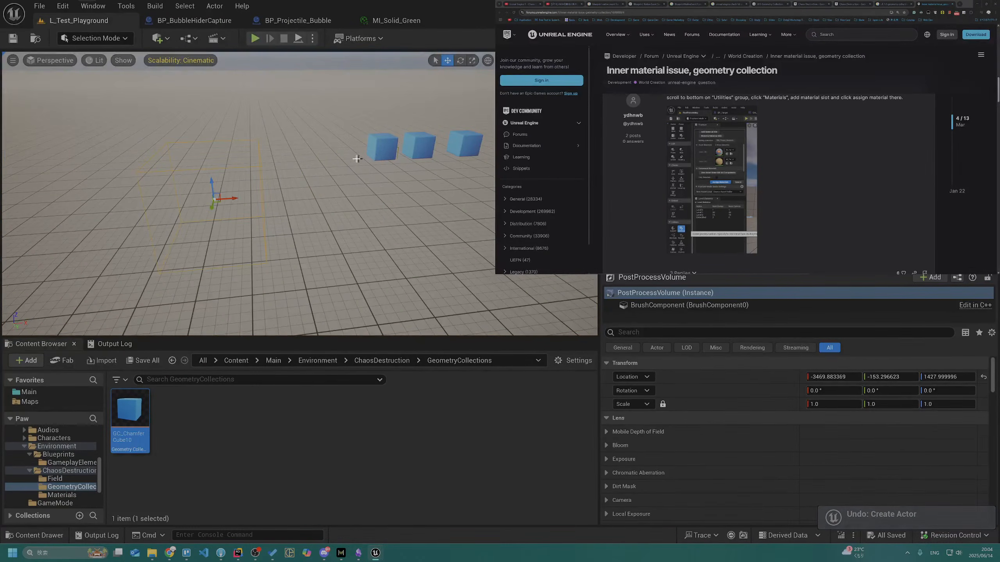
Move the PostProcessVolume to about X -7208.7, Y 391.9, Z 1407.8, away from the open floor area
right_drag(320, 188, 268, 185)
key(s)
key(d)
drag(180, 192, 210, 358)
right_drag(276, 264, 267, 271)
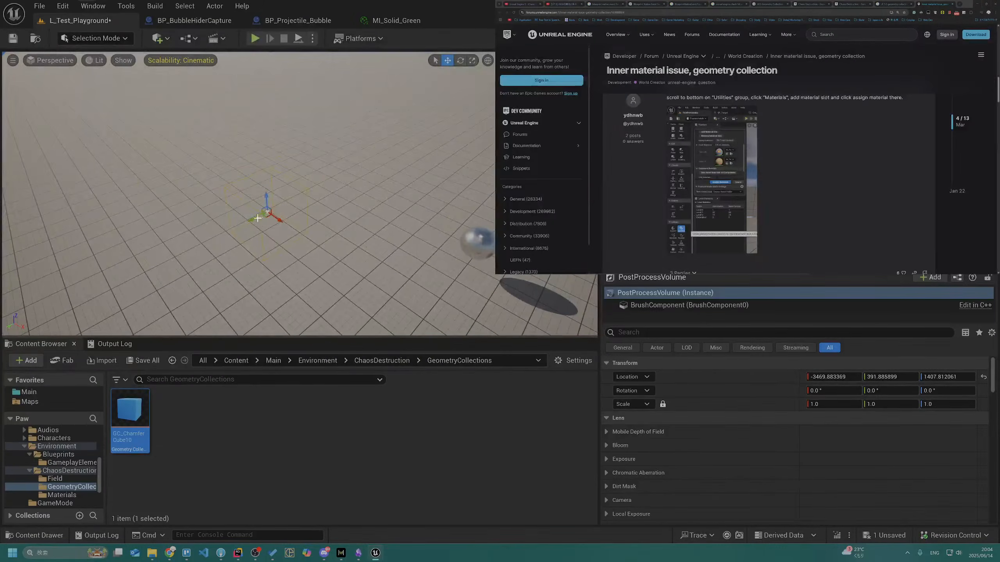
drag(278, 219, 114, 104)
right_drag(113, 105, 207, 170)
key(w)
key(a)
key(s)
key(w)
Add a Cube shape to the level and move it to about X -3640, Y -391, Z 1424, away from the blue cubes
click(159, 38)
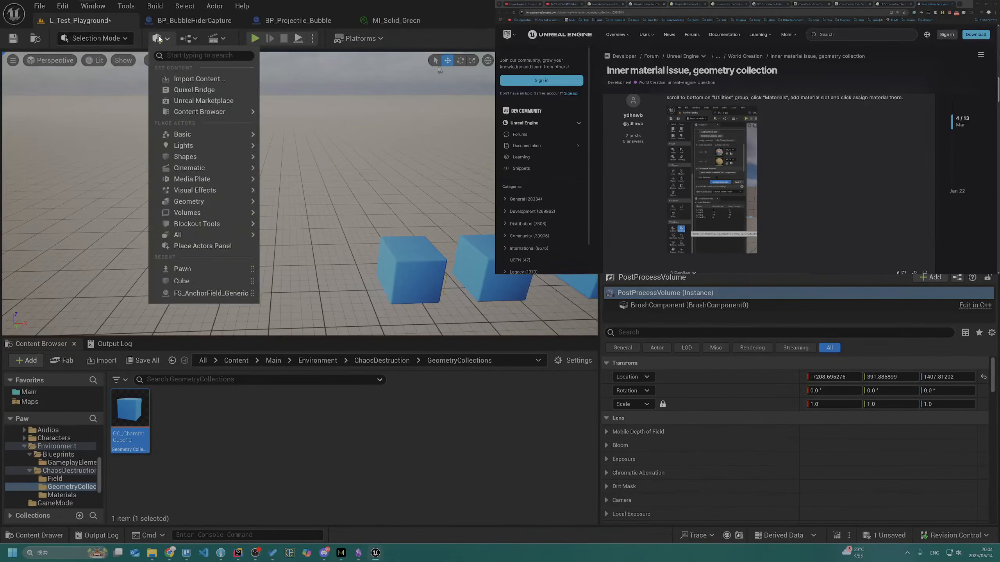
mouse_move(213, 156)
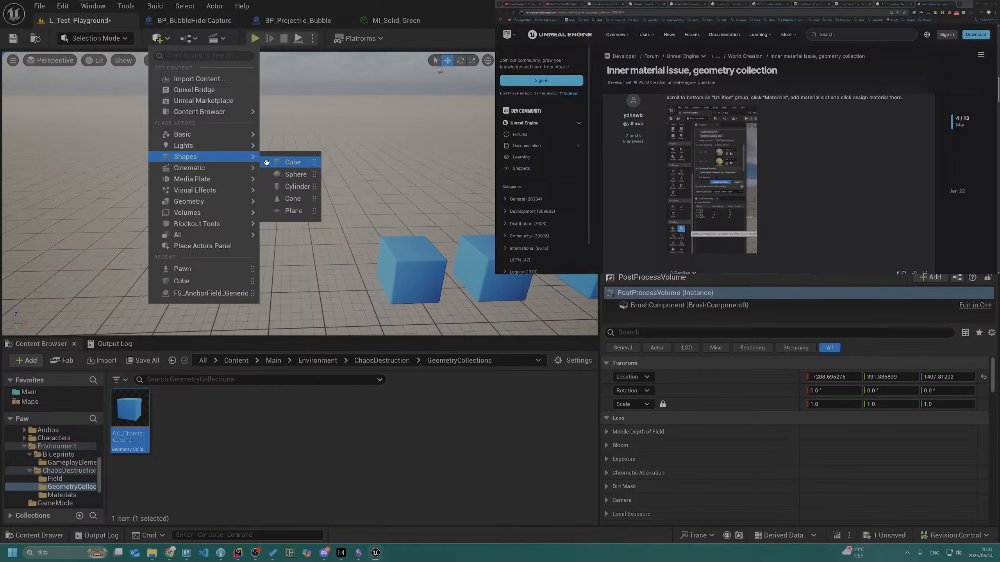
click(292, 162)
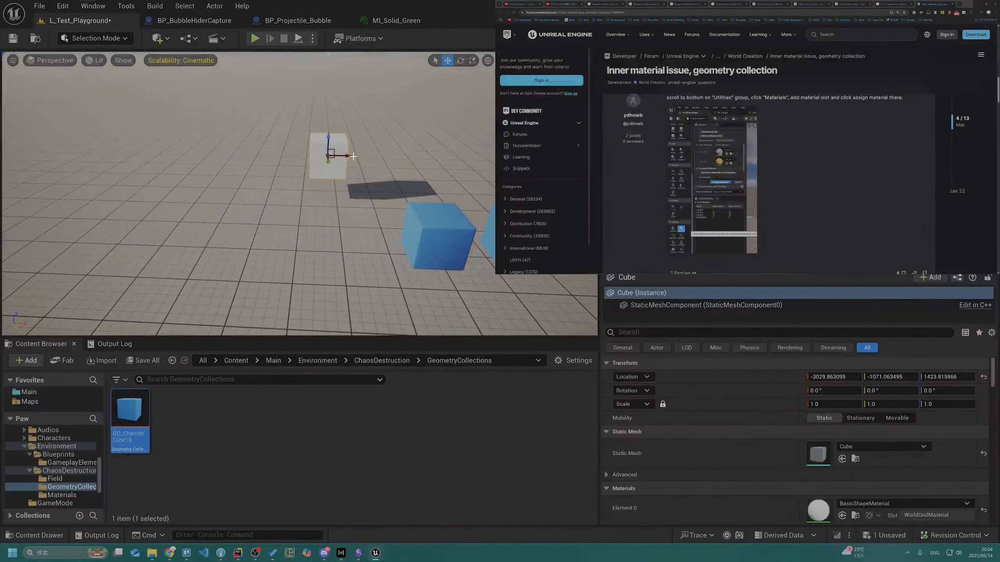
drag(344, 156, 136, 176)
right_drag(107, 157, 83, 169)
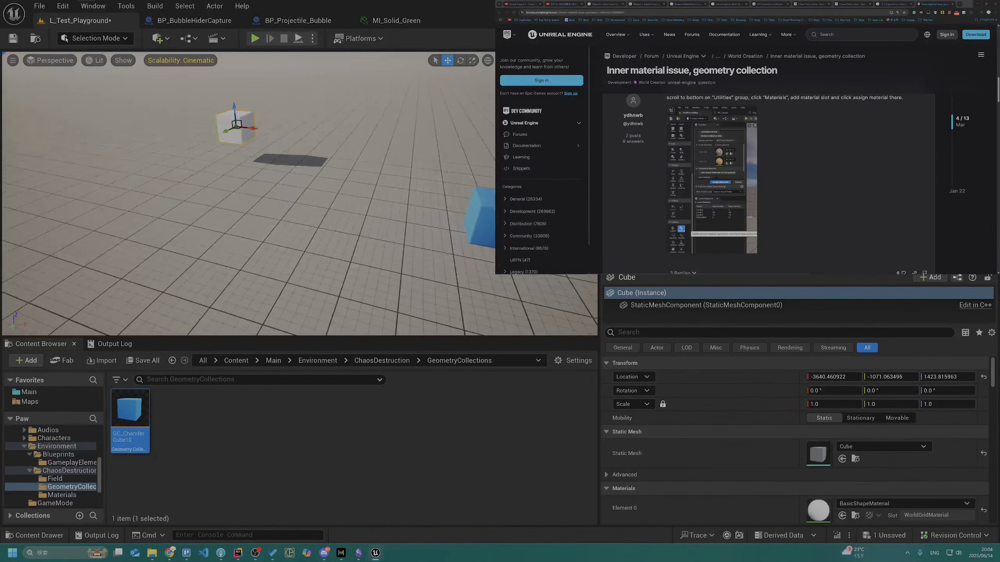
drag(227, 132, 133, 278)
right_drag(133, 274, 169, 275)
Scale the new cube into a large thin wall with scale 11.0, 0.25, 11.0
key(r)
drag(173, 234, 79, 232)
drag(151, 221, 151, 140)
drag(148, 245, 158, 232)
key(w)
key(f)
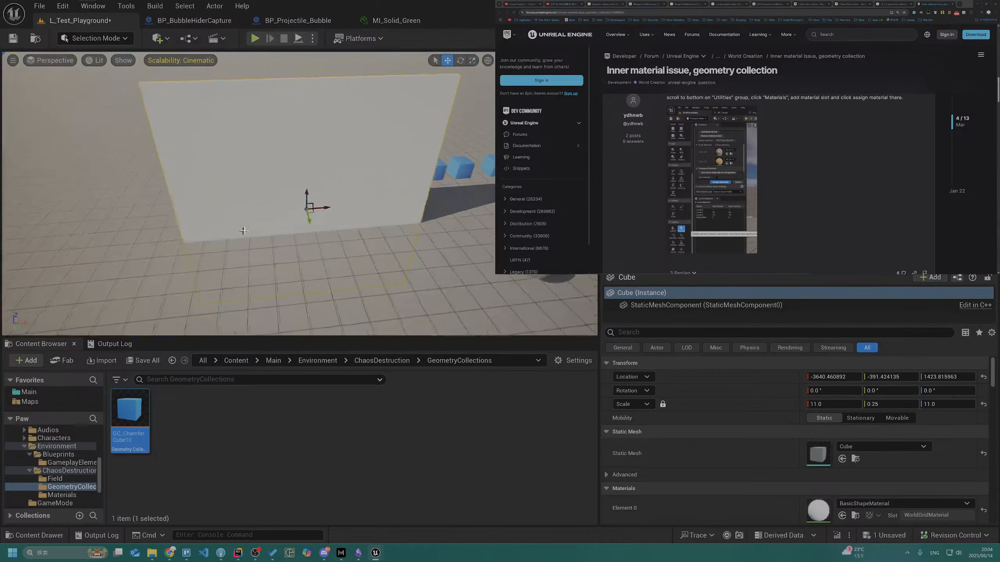
Move the white wall to about X -4261, Y -566, Z 1850, farther from the row of blue cubes
drag(318, 212, 371, 51)
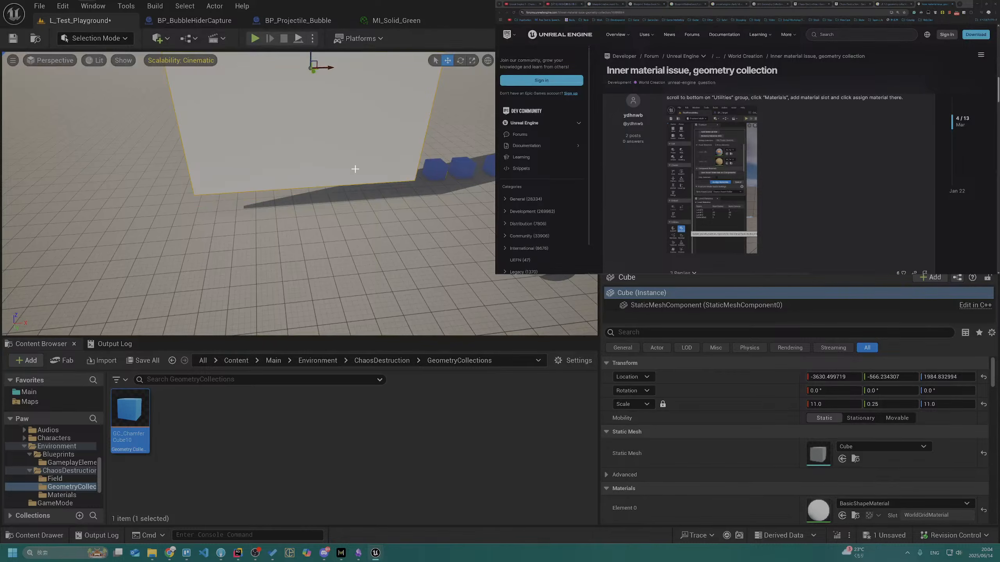
drag(328, 102, 173, 117)
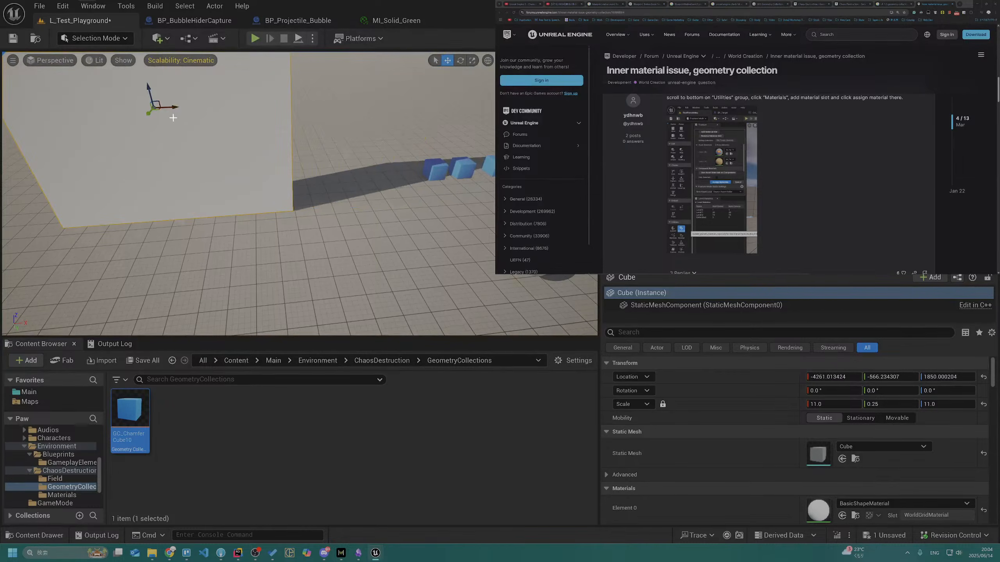
key(f)
Shrink the wall to a scale of about 6.75, 0.25, 6.6 and snap it down onto the floor
key(e)
key(r)
drag(229, 165, 202, 188)
key(w)
key(End)
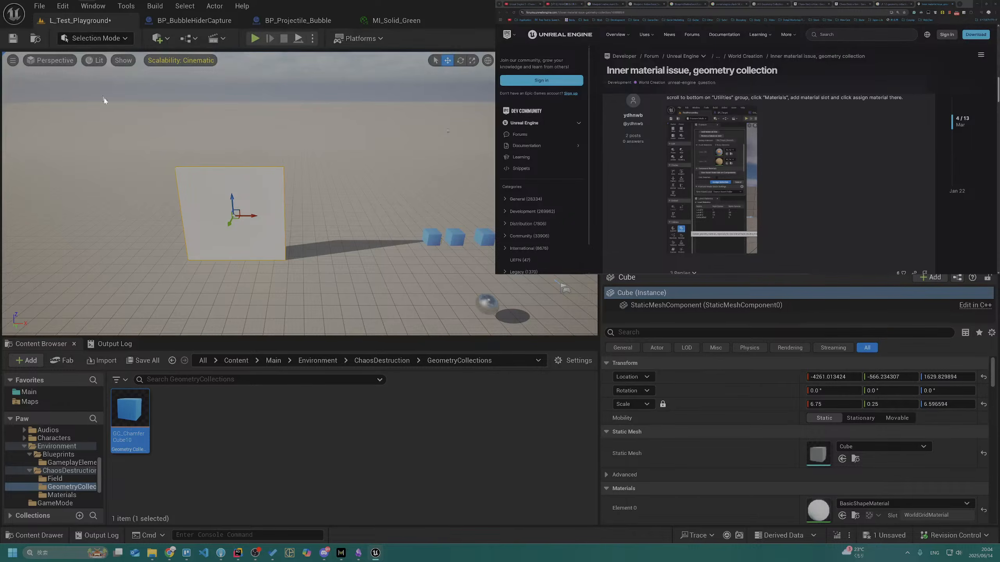
Start a new geometry collection from the wall in Fracture Mode and choose Main > Environment > ChaosDestruction > GeometryCollections as its folder
key(shift+6)
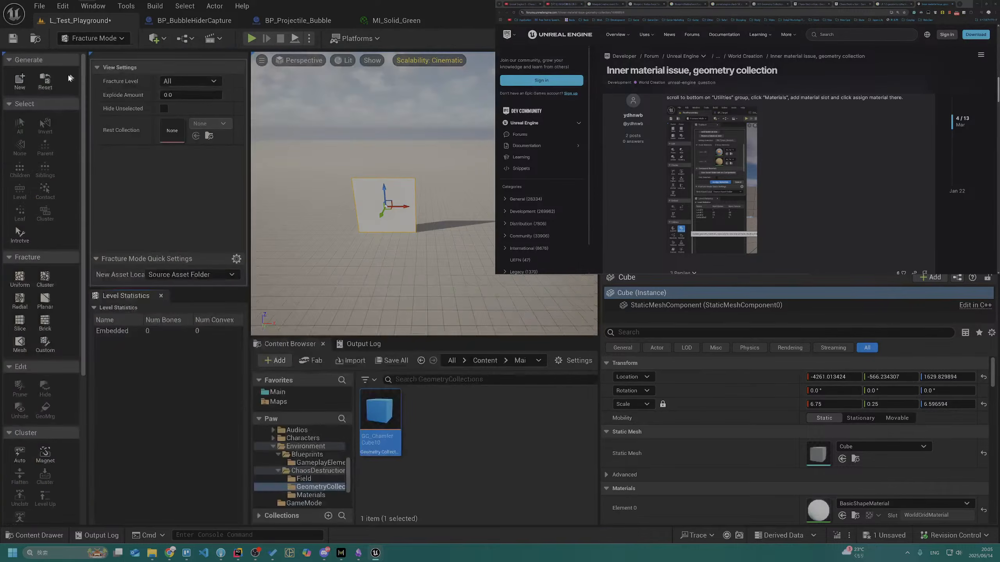
click(19, 81)
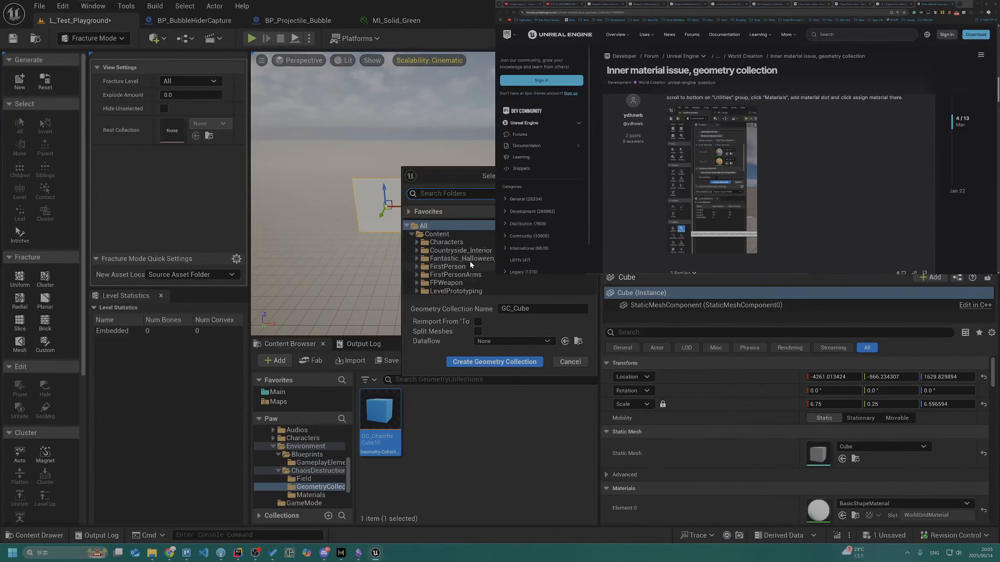
scroll(470, 254, down, 3)
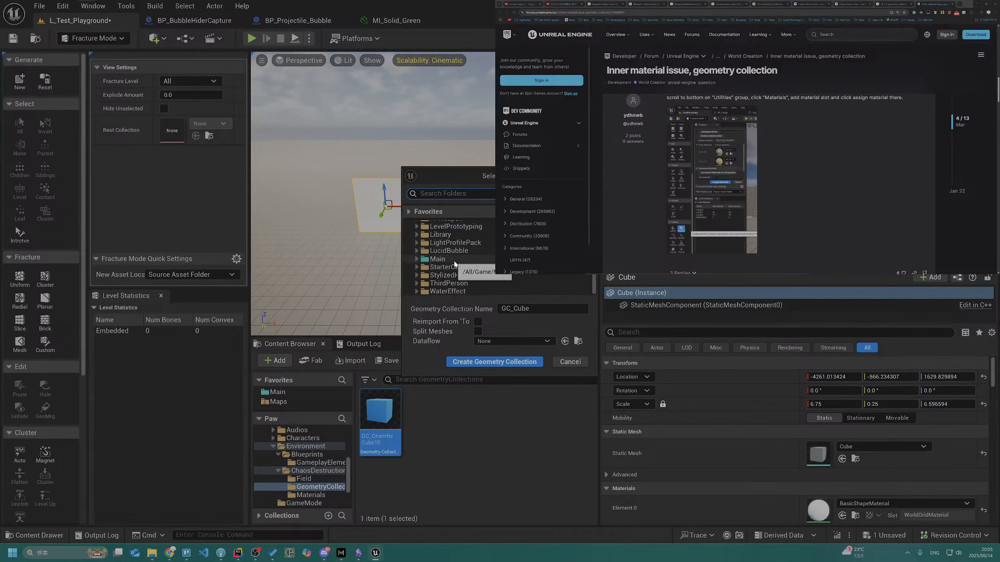
double_click(471, 259)
click(479, 268)
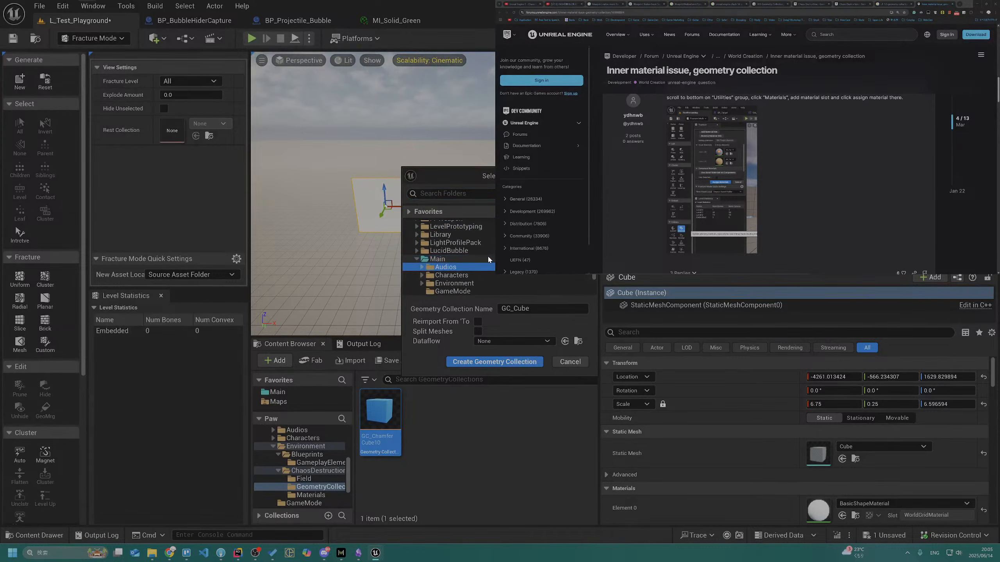
scroll(488, 258, down, 3)
click(486, 246)
key(Up)
key(Right)
key(Down)
key(Down)
key(Right)
key(Down)
key(Down)
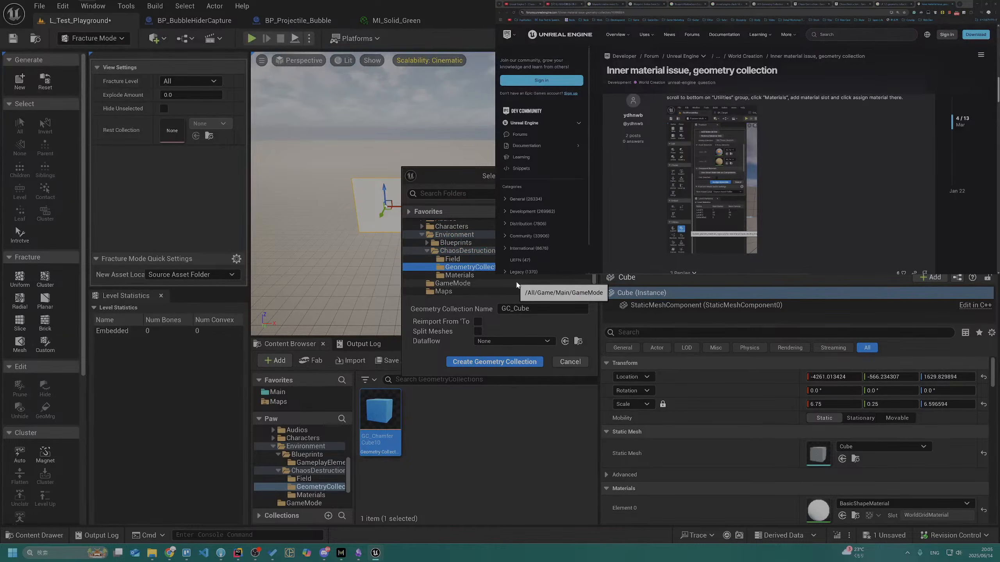
Name the geometry collection GC_WhiteWallExample and create it
click(532, 309)
key(BackSpace)
key(BackSpace)
key(BackSpace)
key(BackSpace)
text(WhiteWallExample)
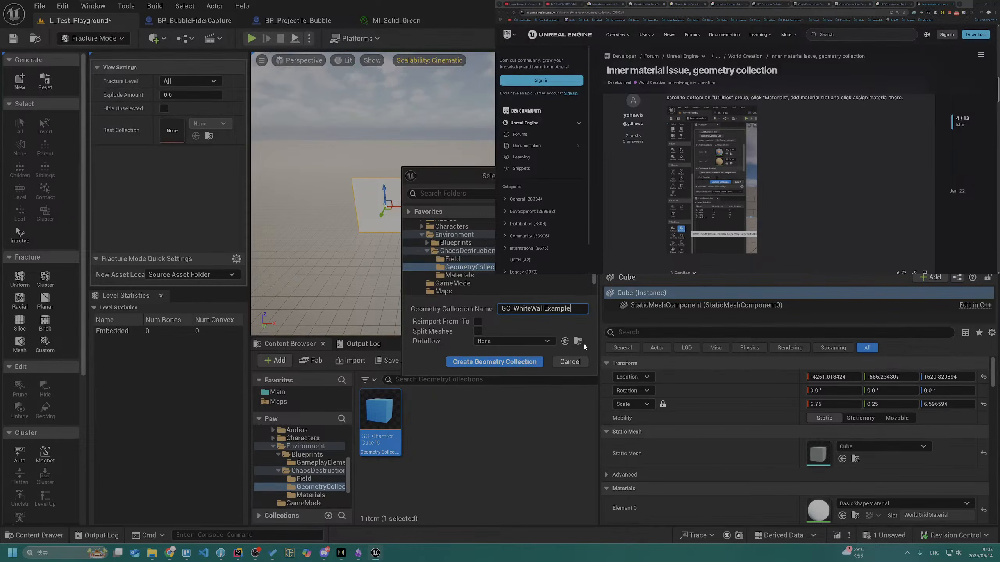
click(495, 362)
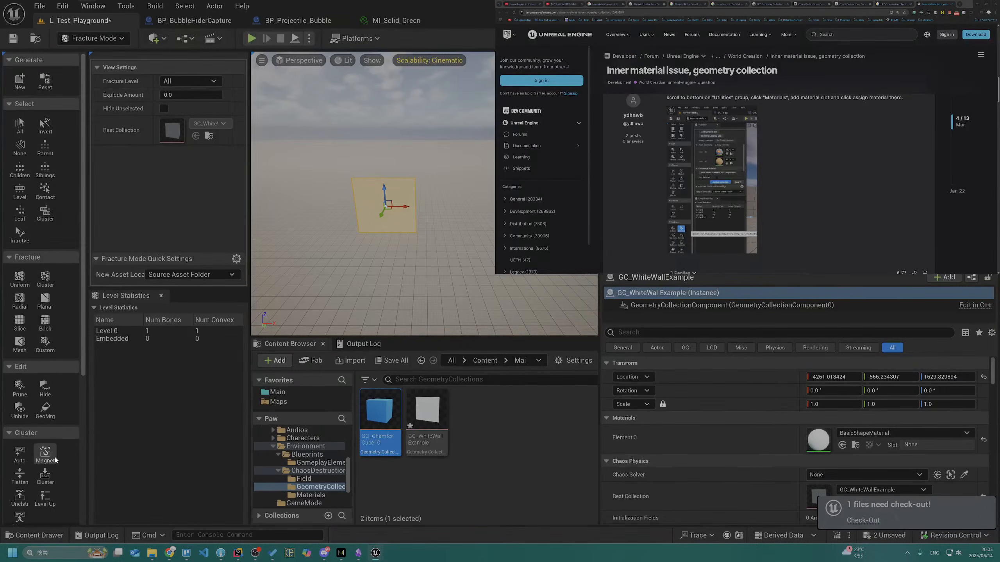
Open the Materials fracture utility for the white wall and check the forum post's instructions for adding a material slot
scroll(46, 455, down, 5)
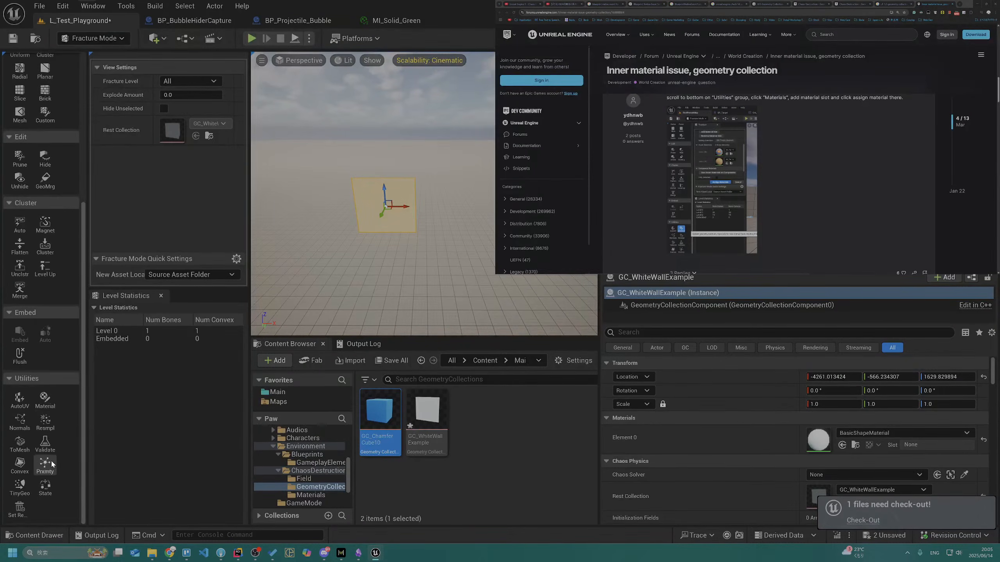
click(44, 397)
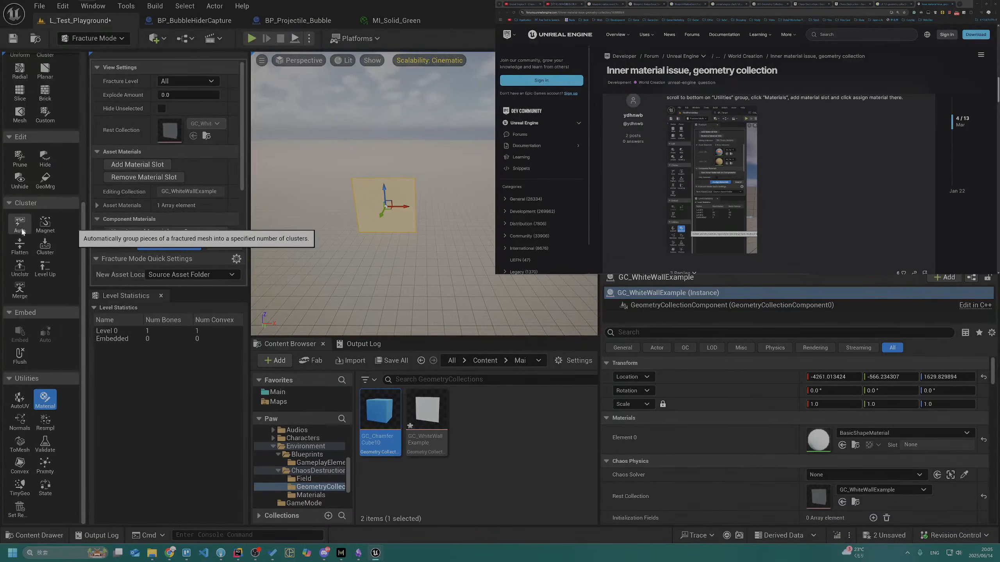
scroll(712, 220, up, 1)
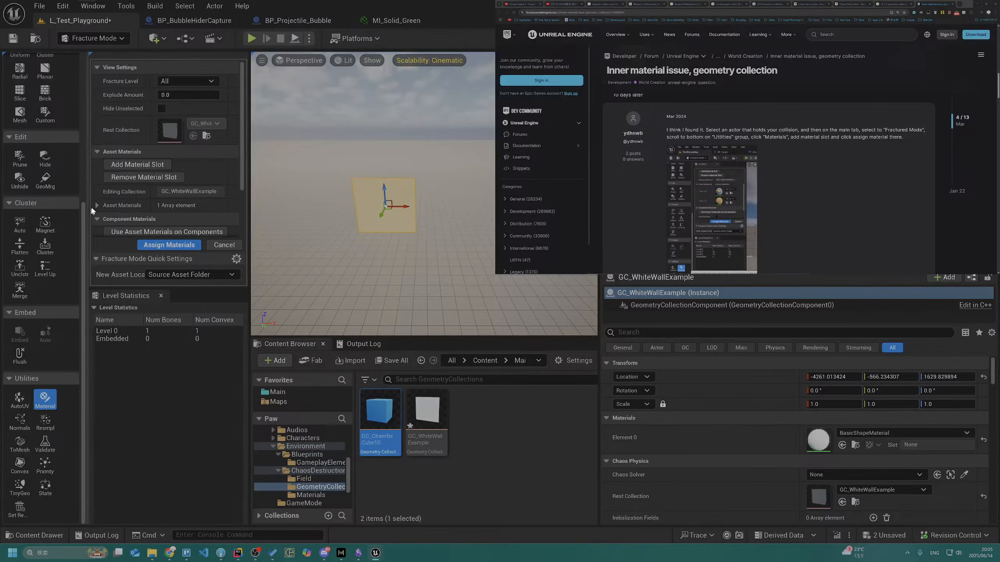
scroll(130, 191, down, 2)
scroll(150, 192, up, 2)
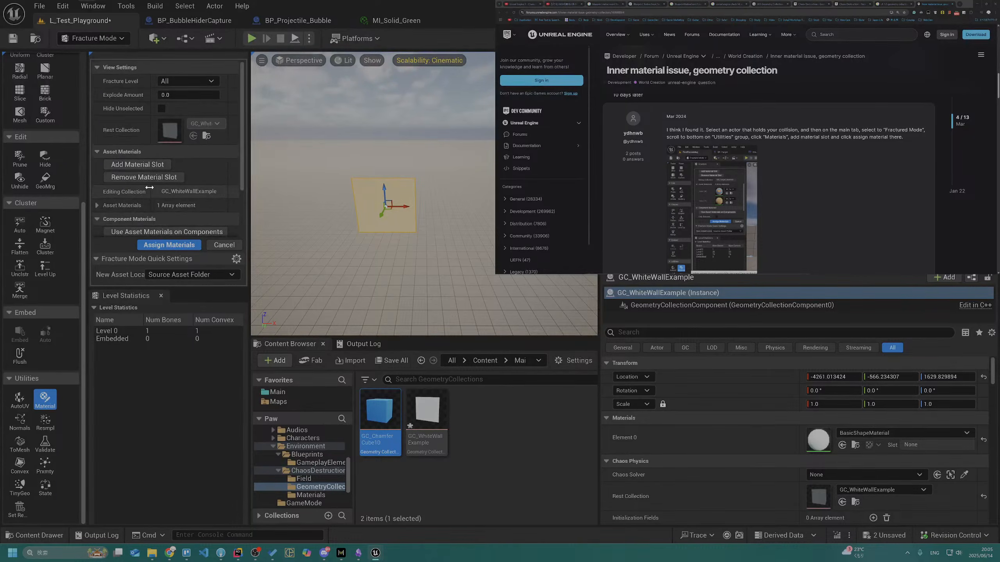
Add a material slot to GC_WhiteWallExample and expand its Asset Materials list
click(174, 80)
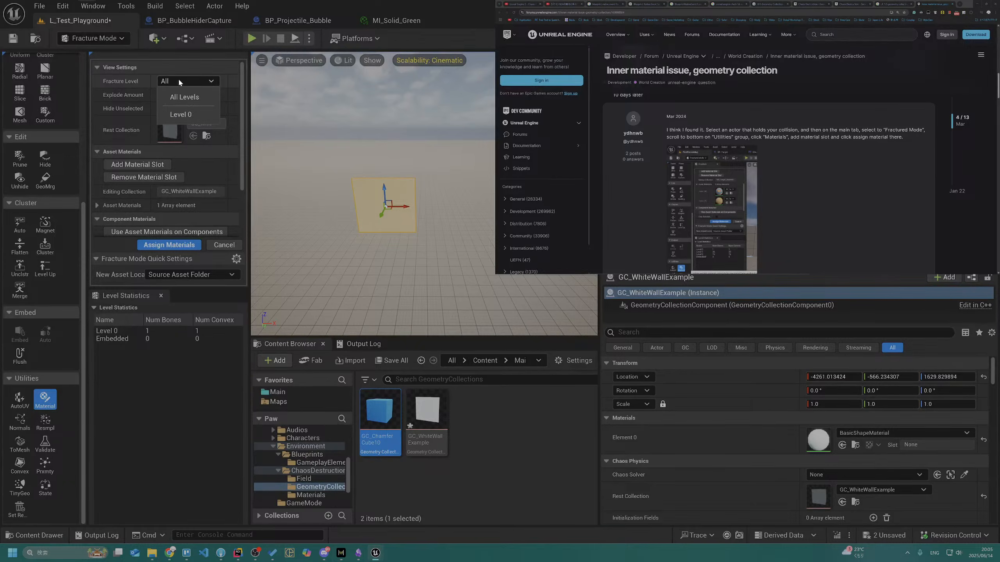
click(178, 78)
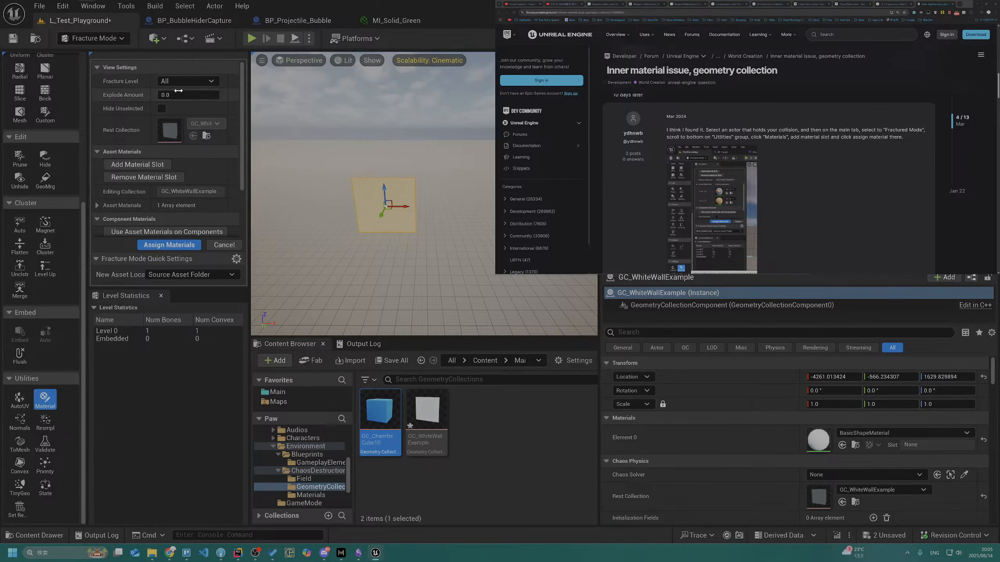
click(145, 169)
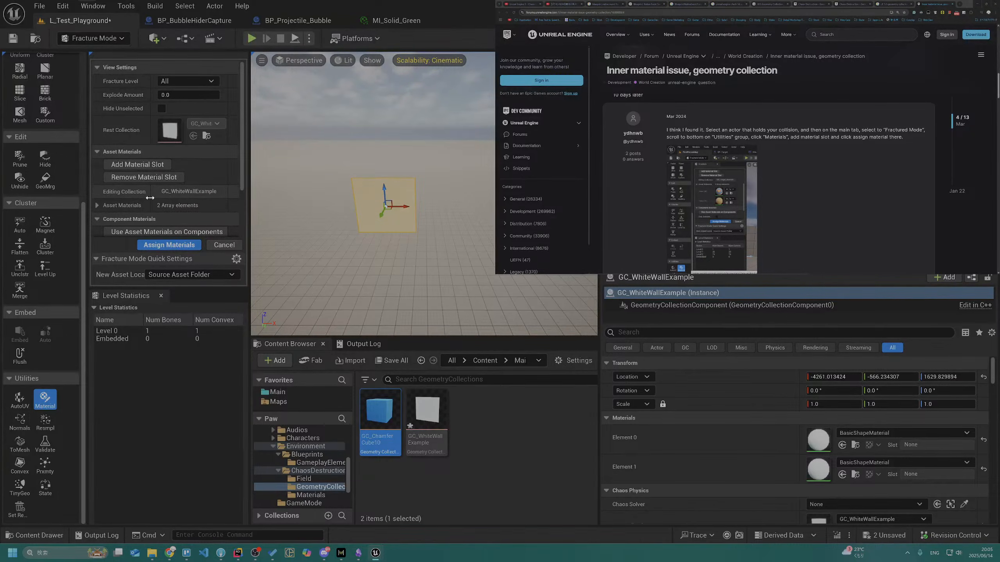
click(97, 205)
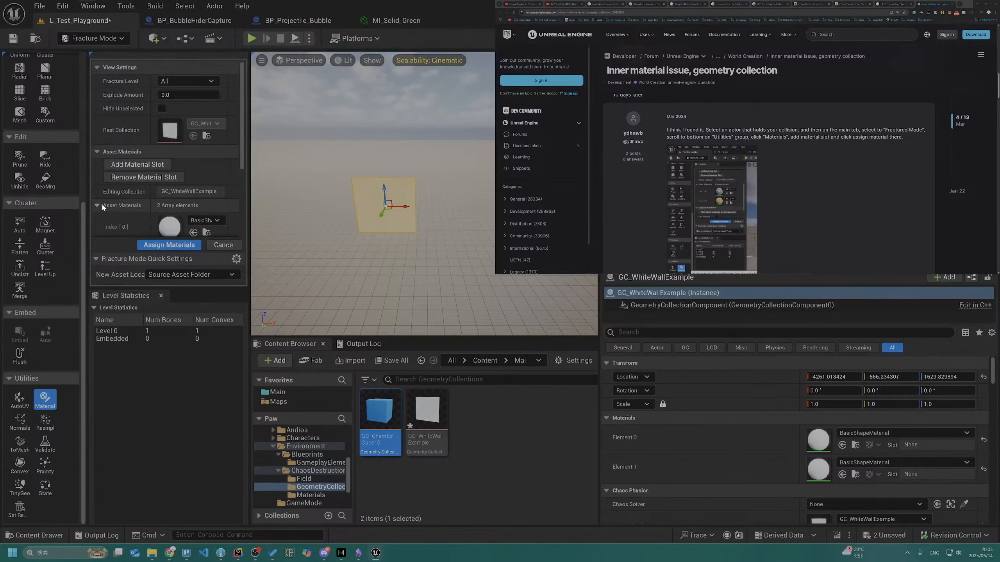
scroll(104, 203, down, 2)
scroll(107, 201, up, 1)
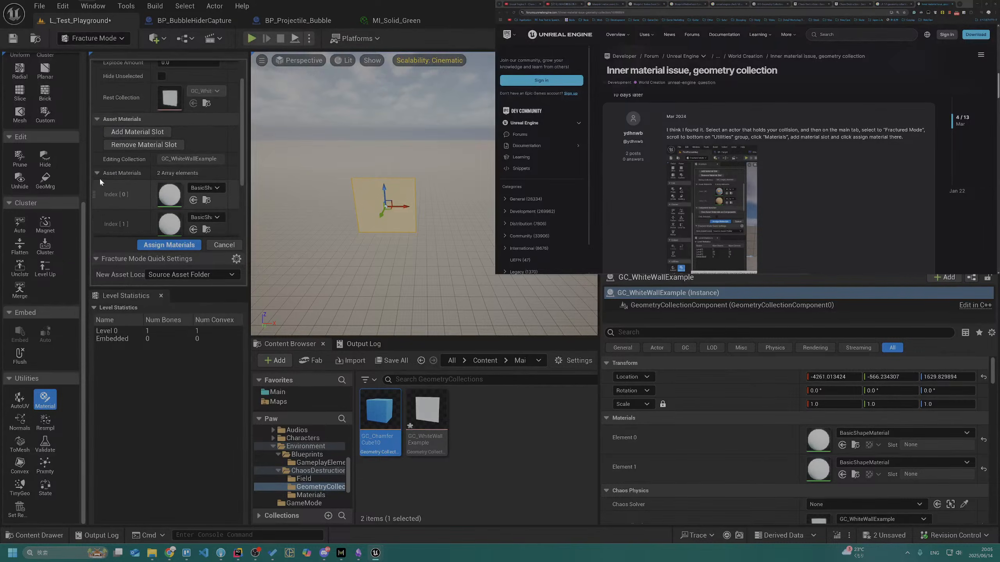
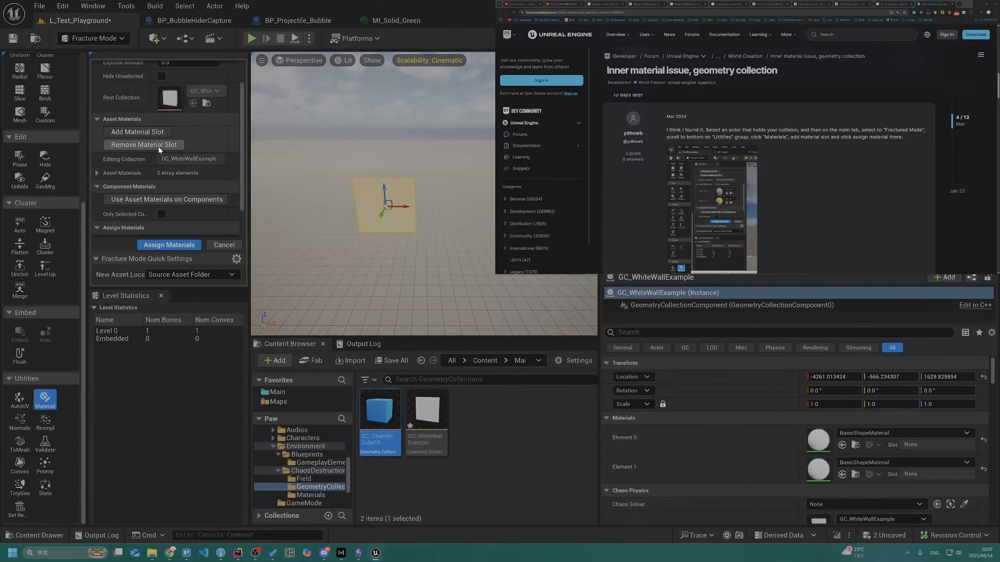
Fracture the white wall twice with Uniform Voronoi using 20 minimum and 20 maximum sites
scroll(172, 177, up, 2)
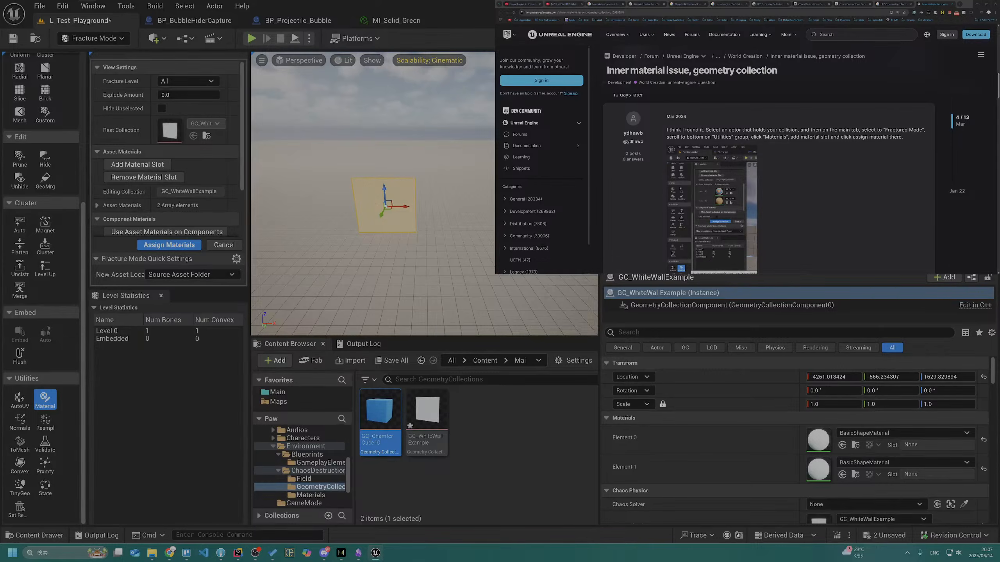
click(21, 224)
scroll(24, 227, up, 3)
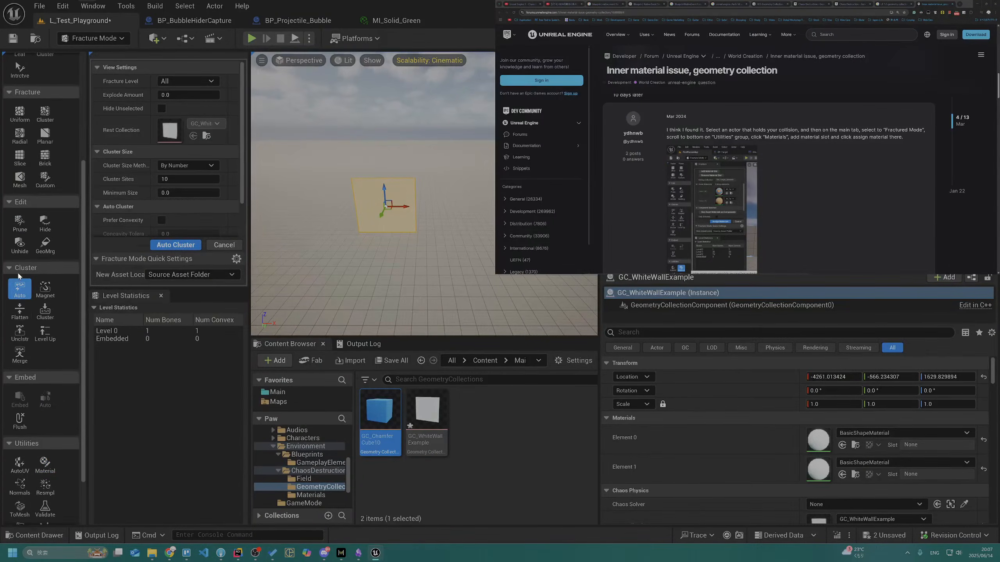
click(20, 148)
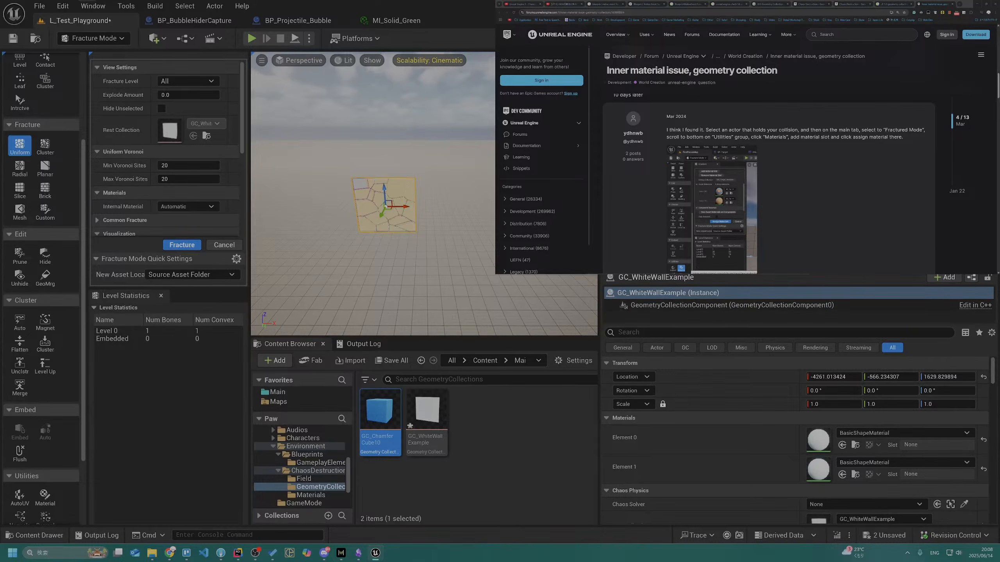
click(173, 246)
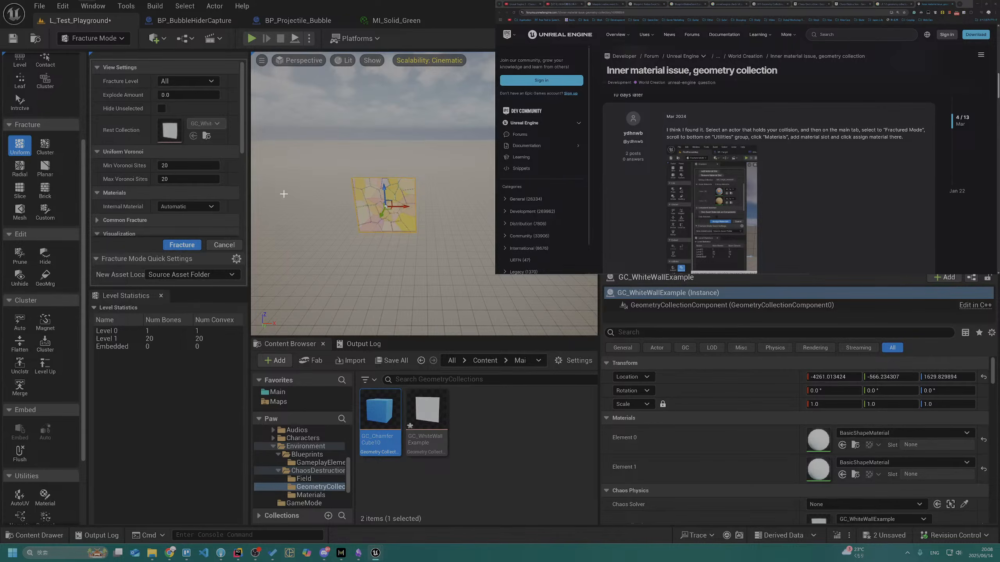
click(190, 244)
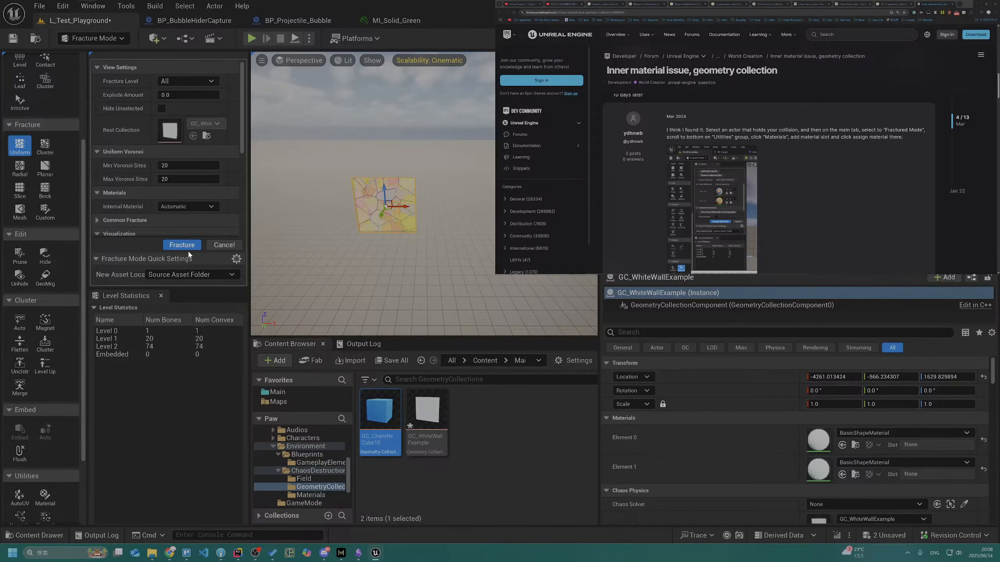
key(super)
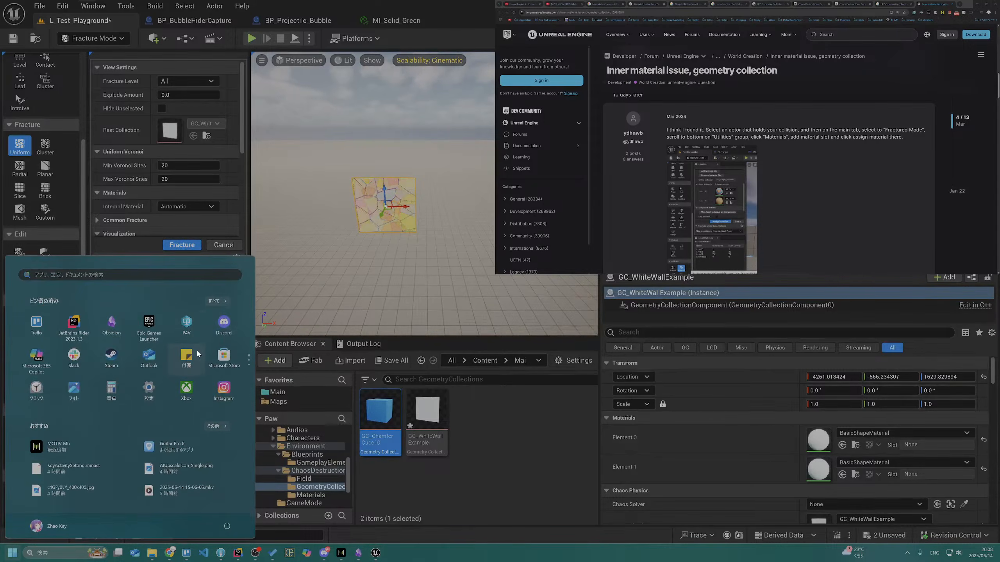
click(186, 356)
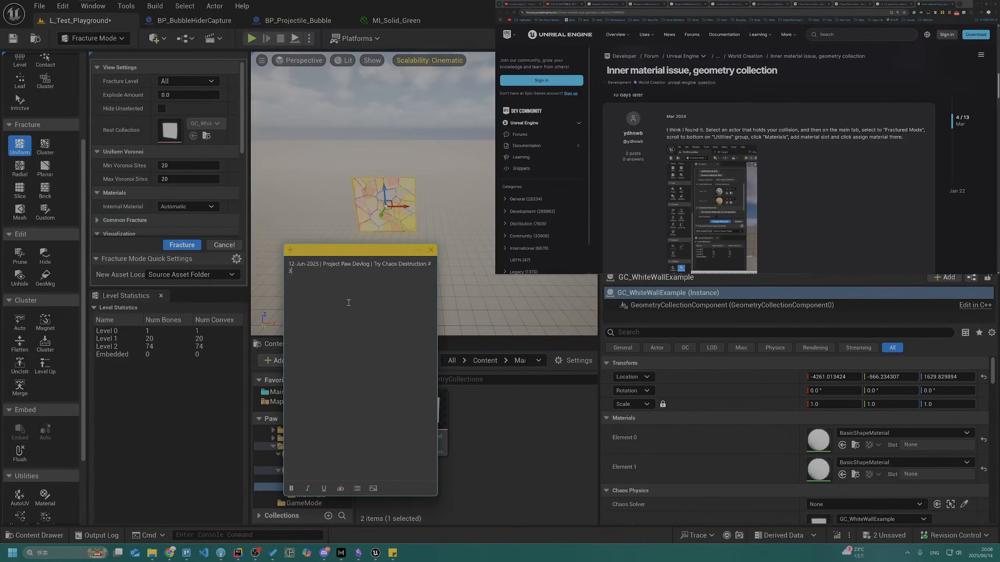
key(Return)
key(Return)
key(Return)
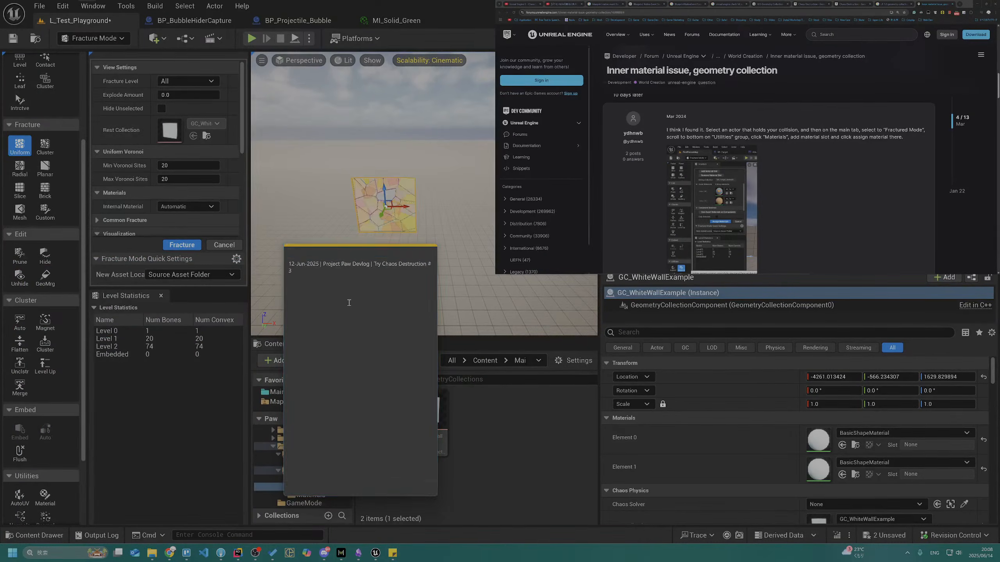
Switch to the GGJHK2025 ShadowBubble knowledge note in Obsidian and add a "UE Tips" bullet at the start of its list
key(alt+Tab)
key(alt+Tab)
key(alt+Tab)
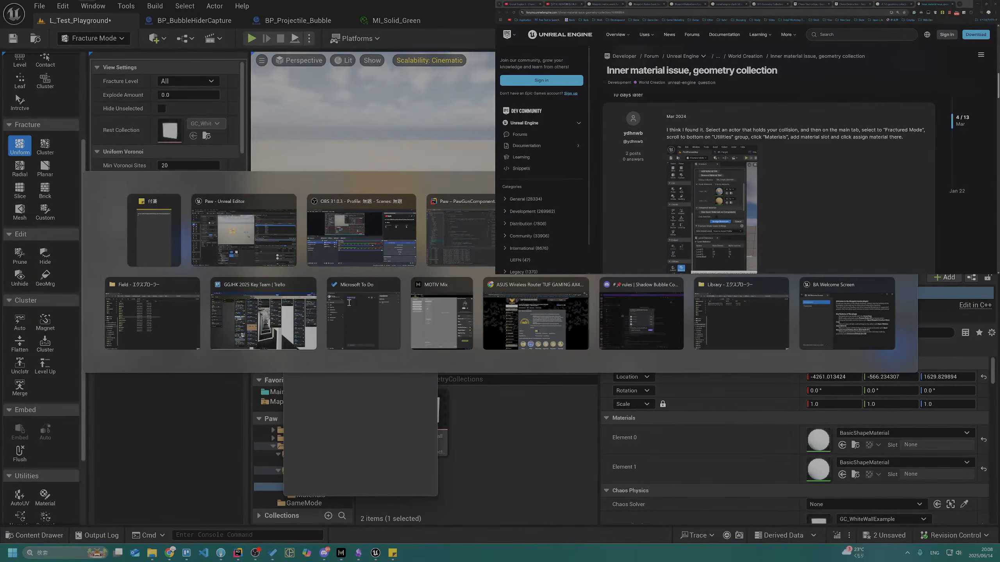
key(alt+Tab)
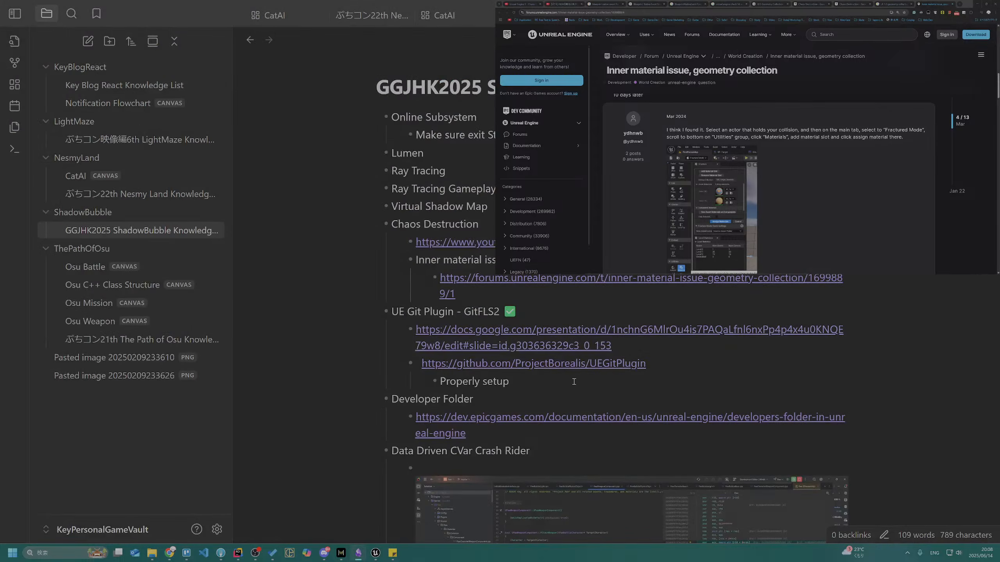
scroll(574, 384, down, 10)
scroll(572, 384, up, 10)
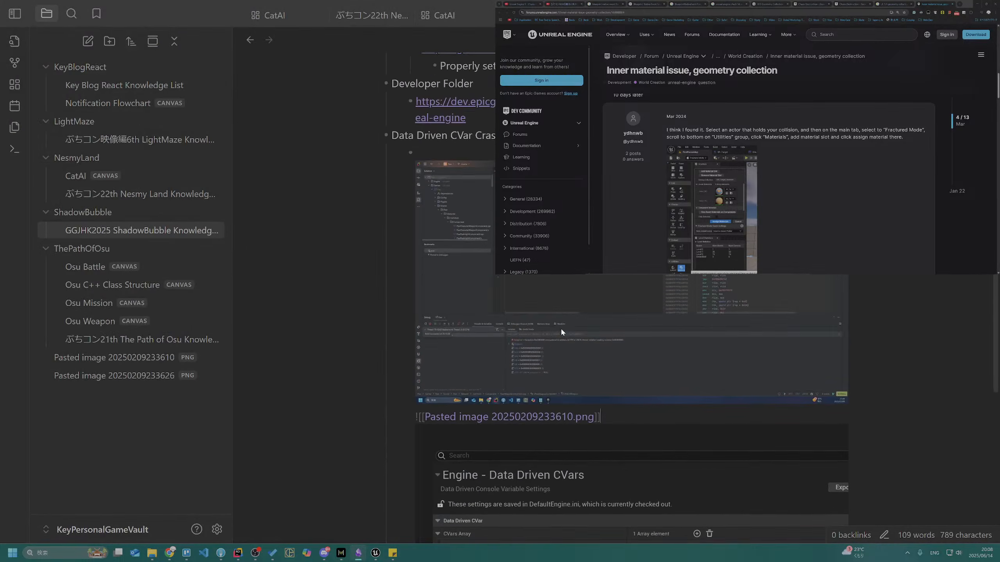
scroll(563, 329, up, 3)
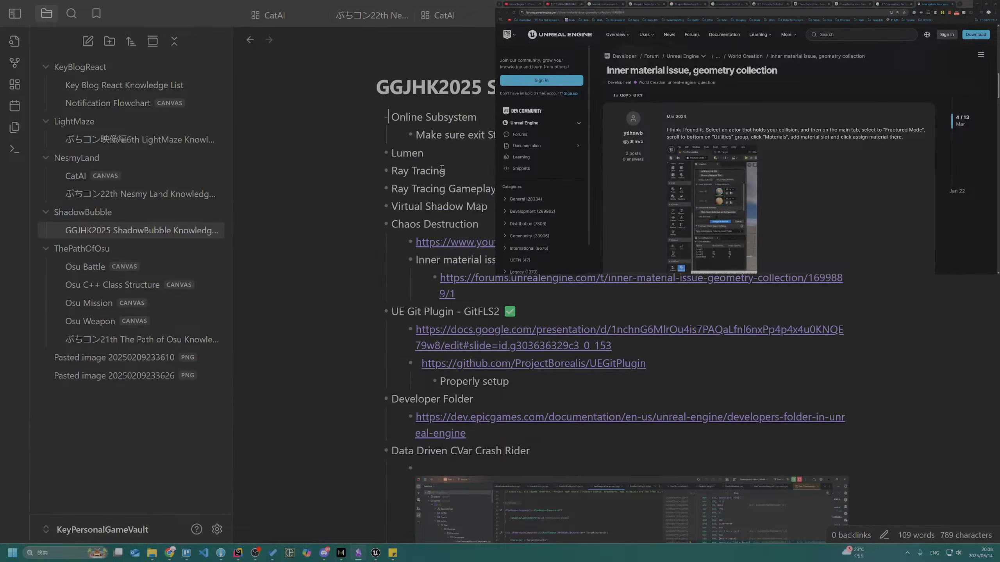
key(Return)
text(UE TIPS)
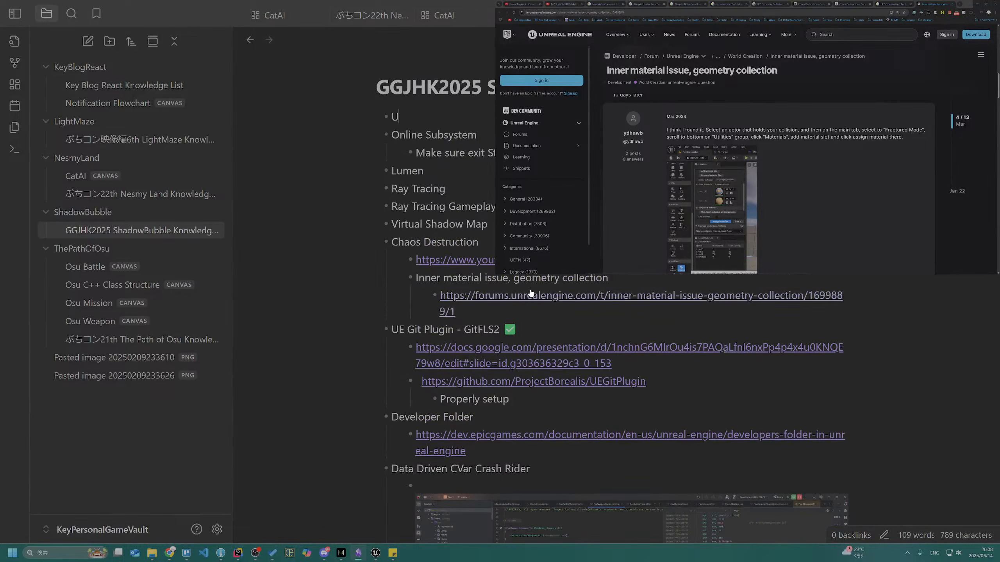
key(BackSpace)
key(BackSpace)
key(BackSpace)
text(ips)
Add a nested bullet under UE Tips for the "Ctrl + Shift + D" shortcut, keeping its description on the same line
key(Return)
key(Tab)
text(Ctr)
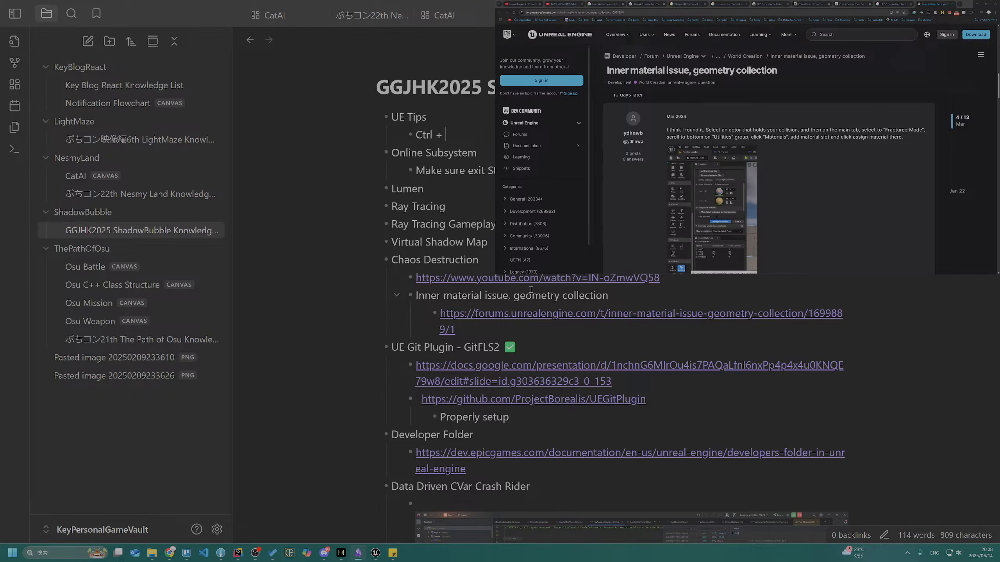
text(hift + D)
key(Return)
key(Tab)
text(Desel)
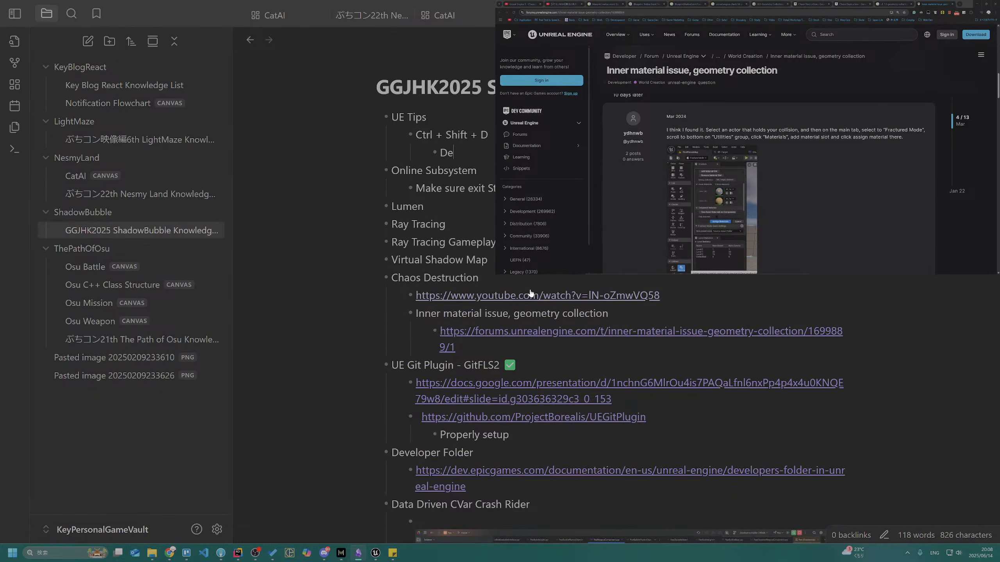
key(BackSpace)
key(BackSpace)
key(BackSpace)
key(BackSpace)
key(BackSpace)
key(BackSpace)
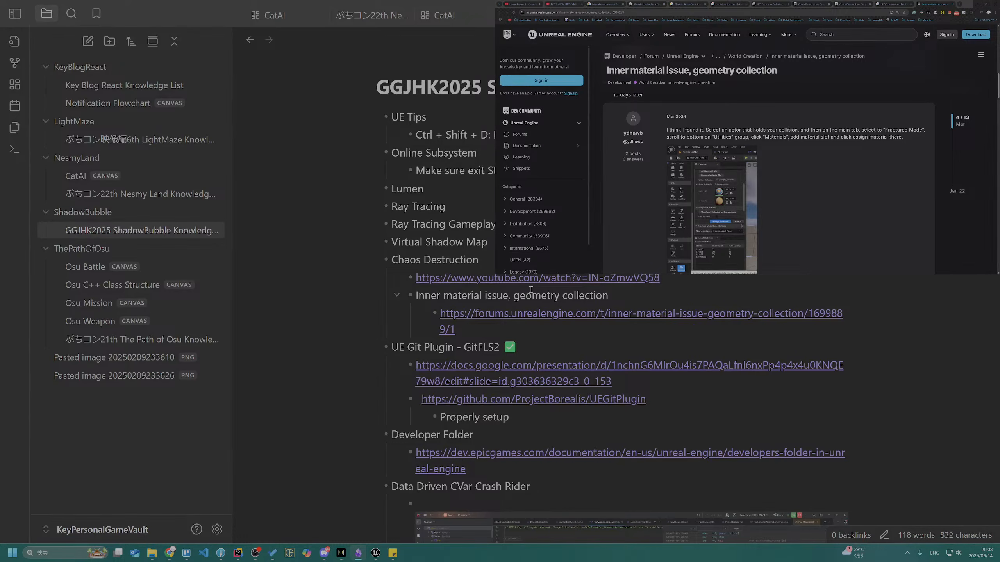
Add "Shift + B: Toggle show bone color" beneath the inner material forum link, and return to Unreal Editor
key(Down)
key(Down)
key(Down)
key(Return)
text(Shift)
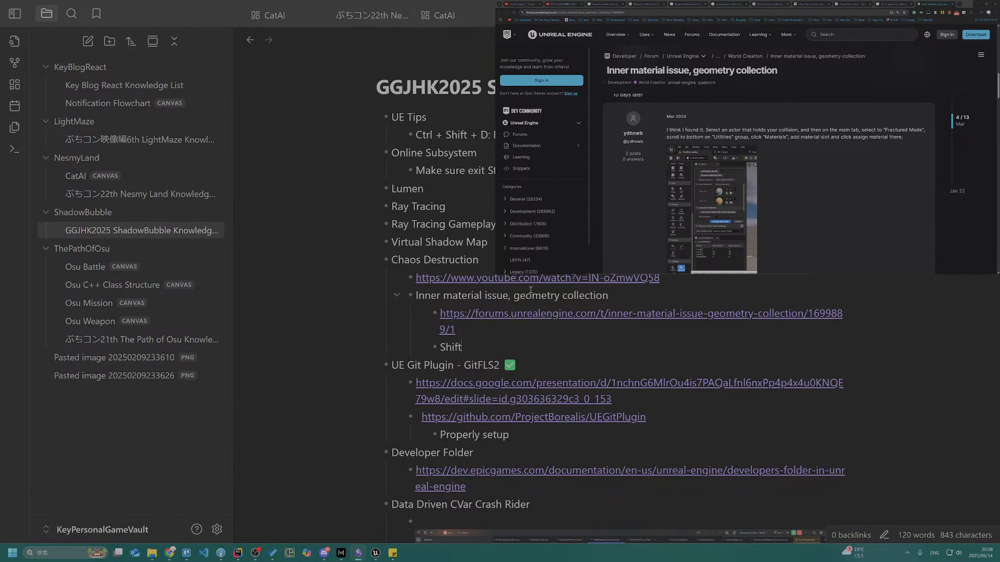
text( + B )
text( Toggle show )
text(c)
key(BackSpace)
text(boen c)
key(BackSpace)
key(BackSpace)
text(ne colro)
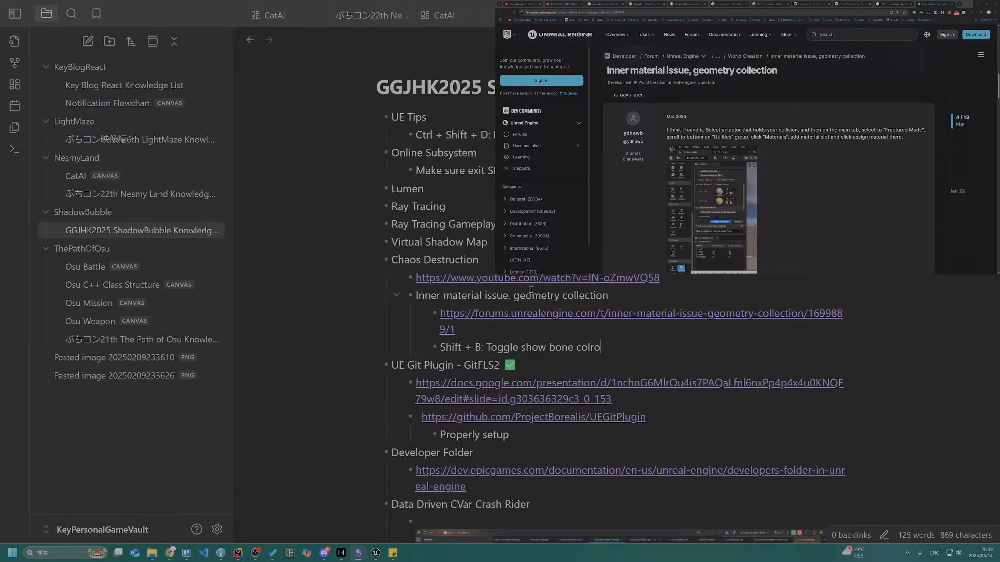
key(BackSpace)
key(BackSpace)
text(or)
key(alt+Tab)
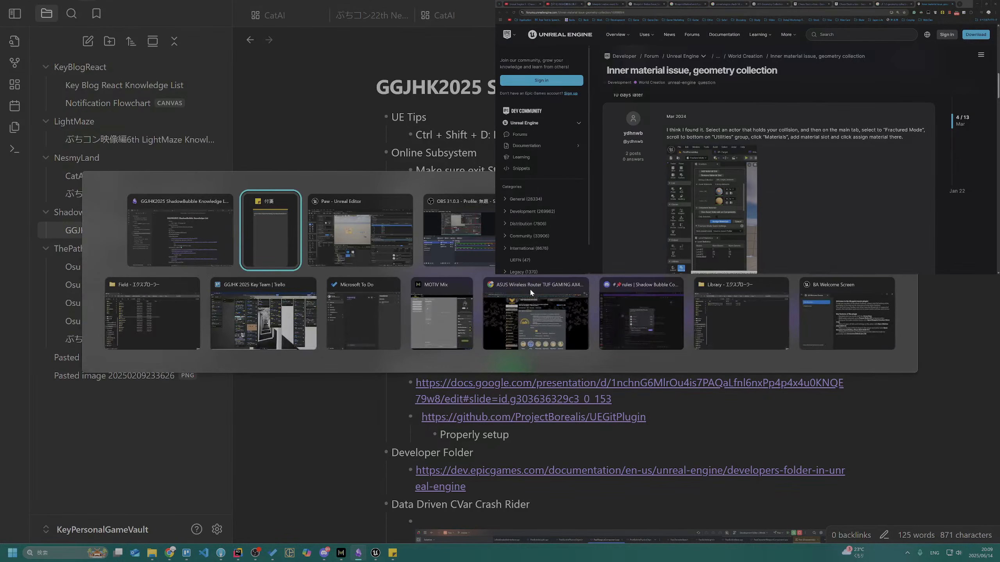
key(alt+Tab)
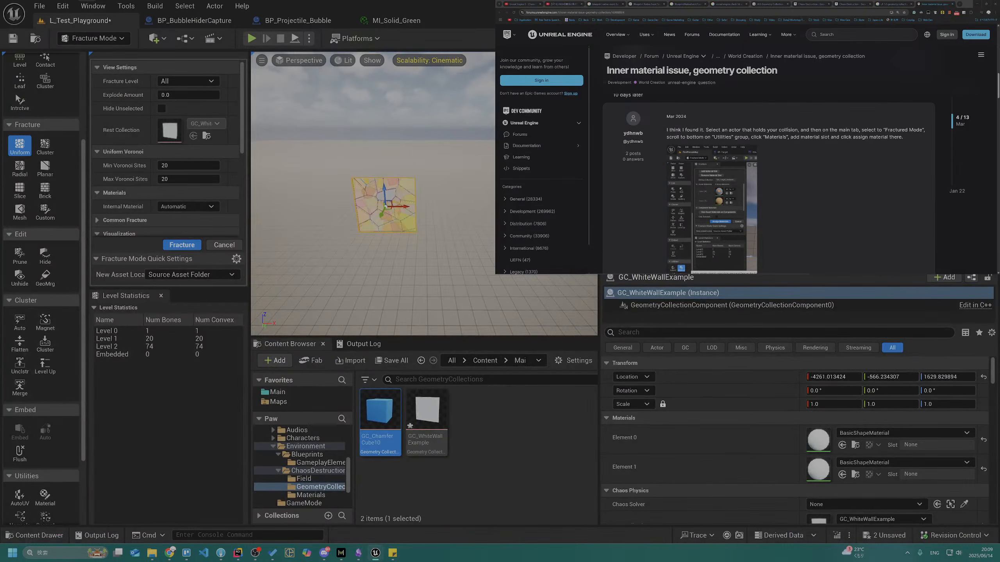
Try MI_Paint_Green as the wall's Element 1 material, and reset the slot to its default
click(904, 462)
text(green)
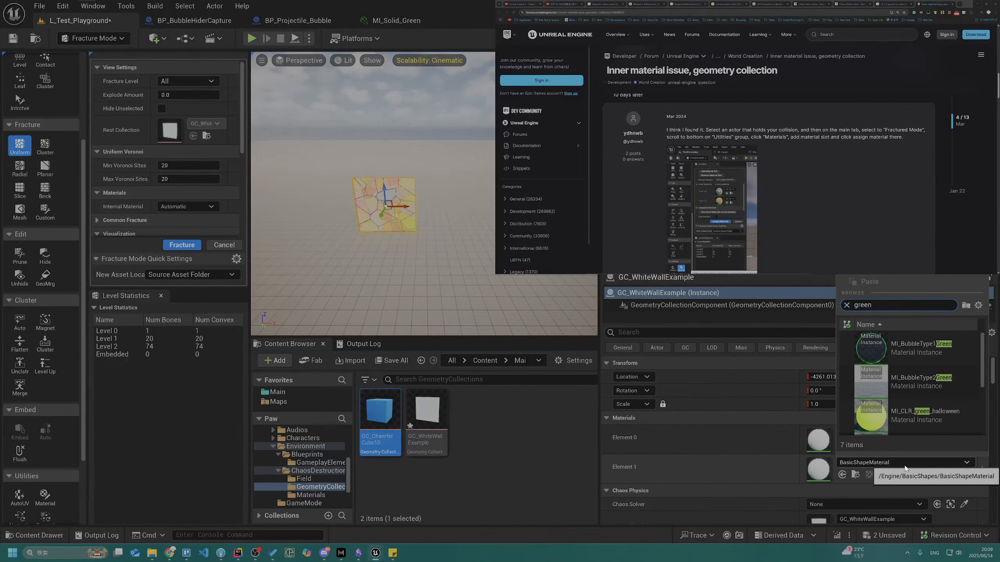
scroll(882, 424, down, 1)
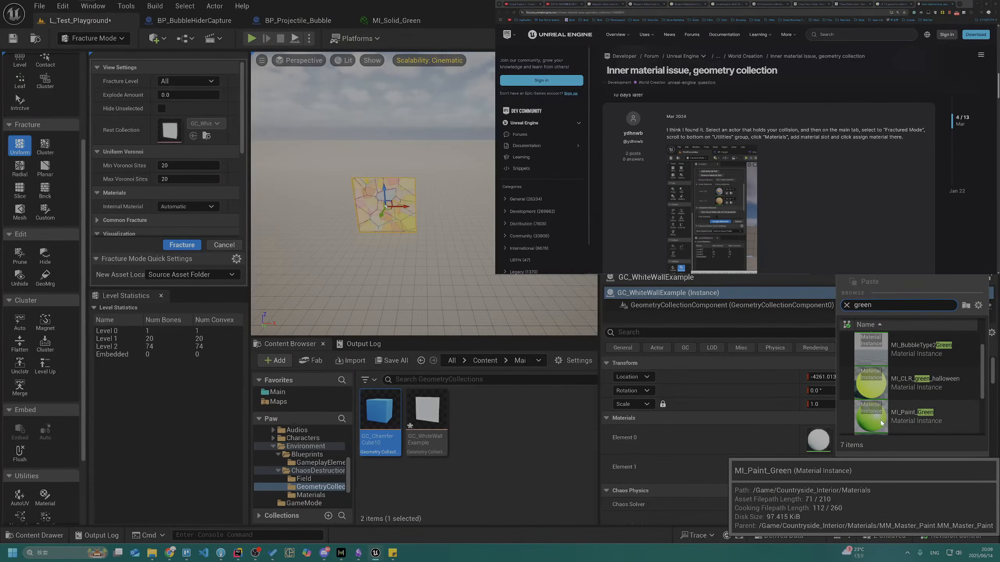
scroll(881, 424, down, 1)
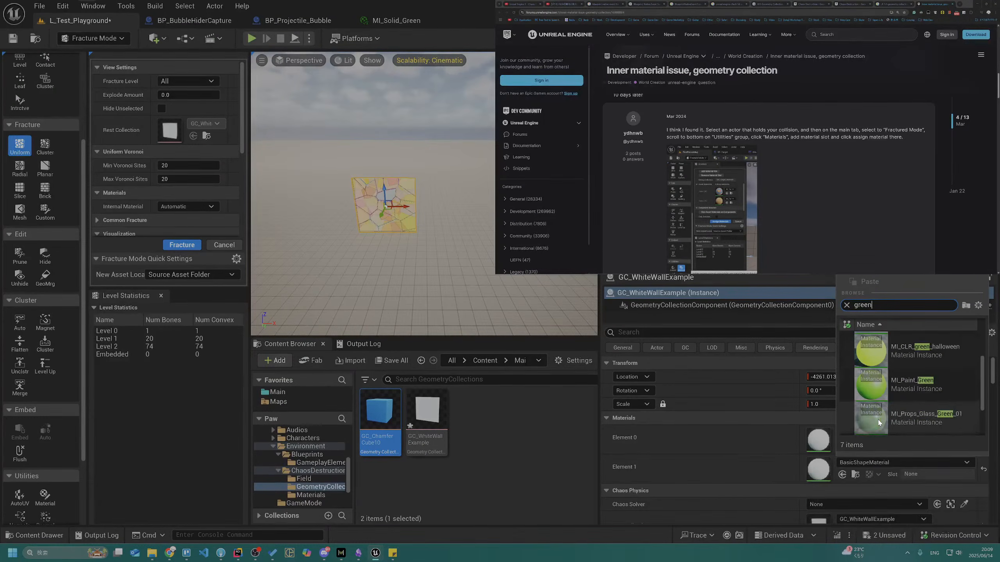
click(890, 381)
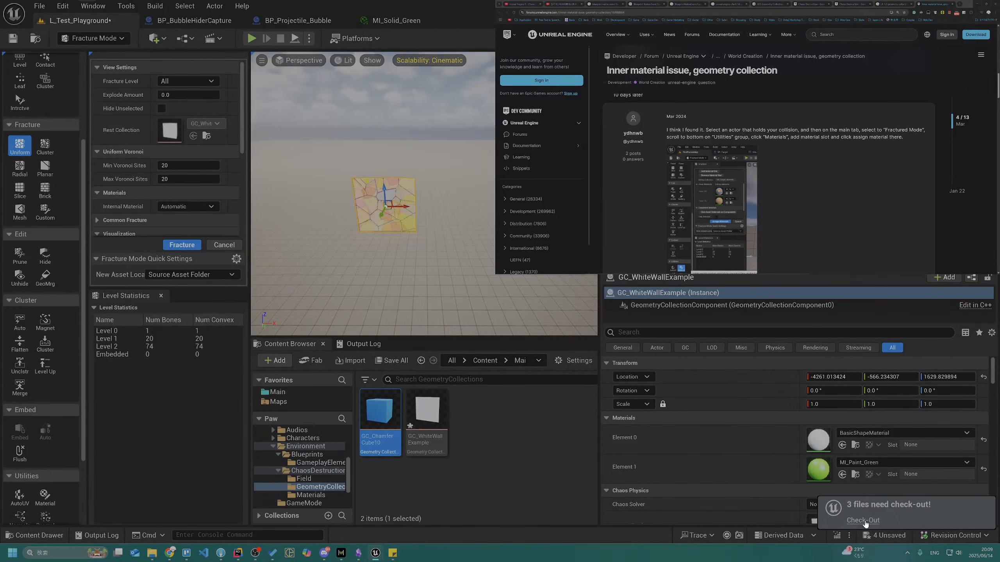
click(983, 469)
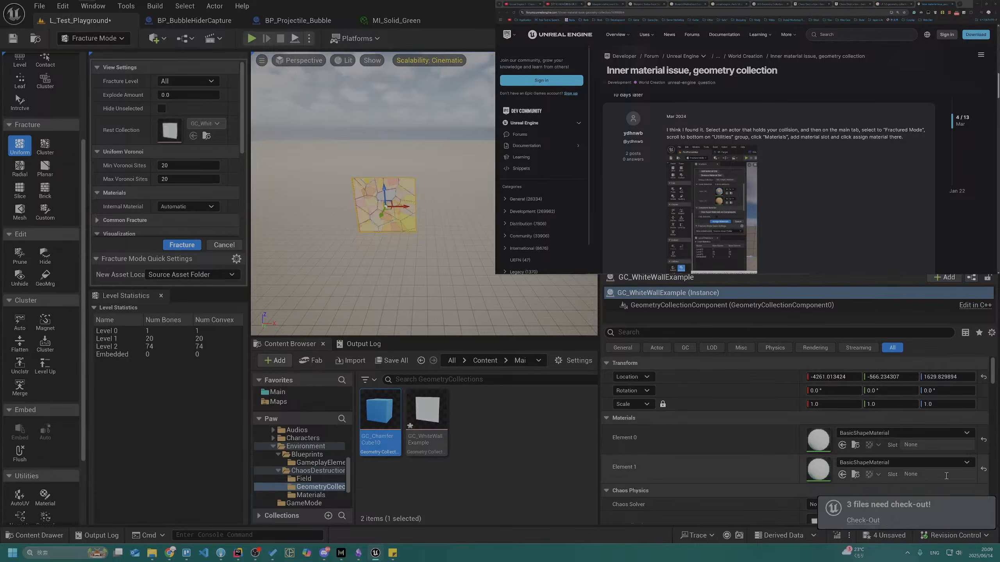
Search the Element 1 material list for a green material, and close the list without choosing one
click(849, 464)
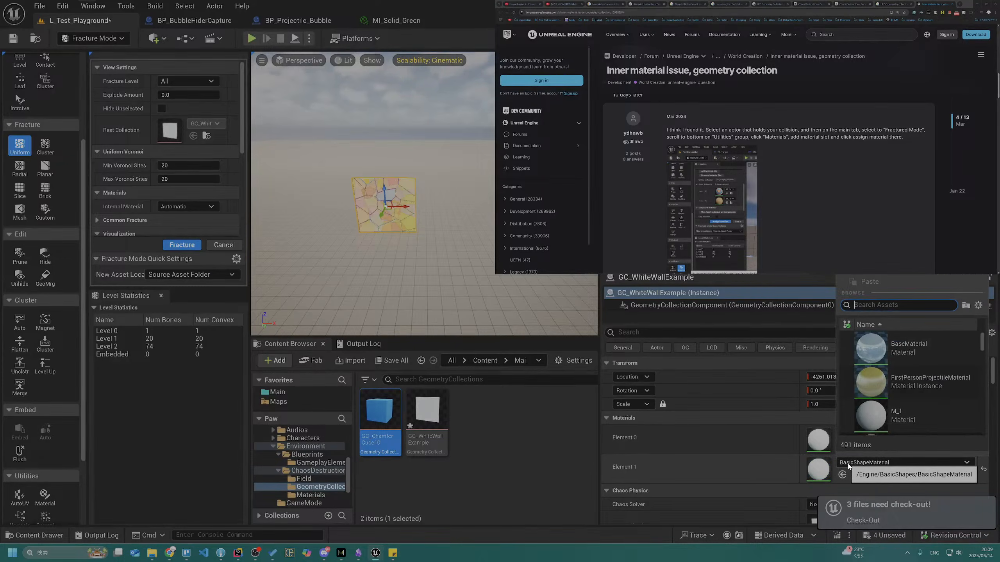
text(MI_Gree)
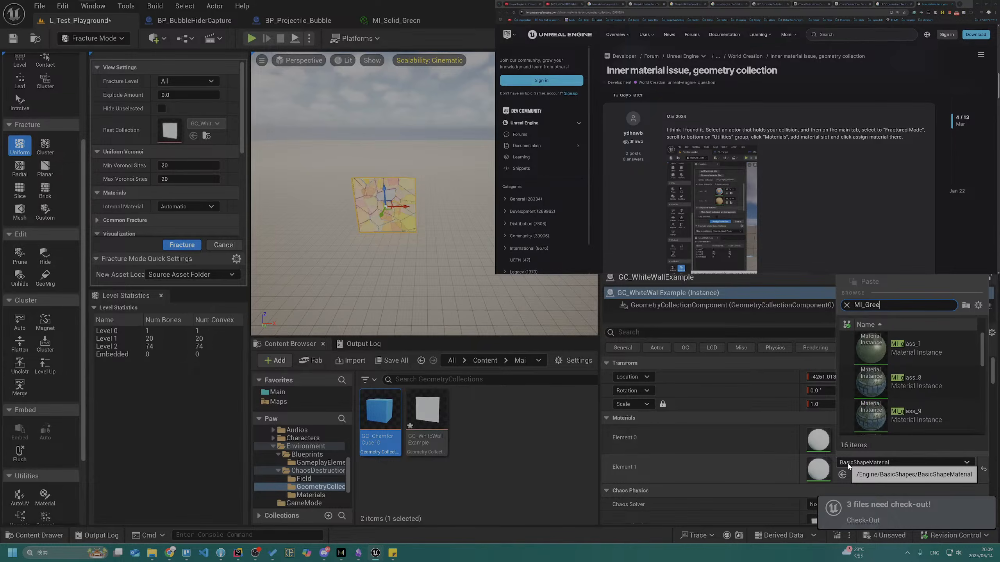
key(BackSpace)
key(BackSpace)
text(Cub)
key(BackSpace)
key(BackSpace)
key(BackSpace)
text(Gr)
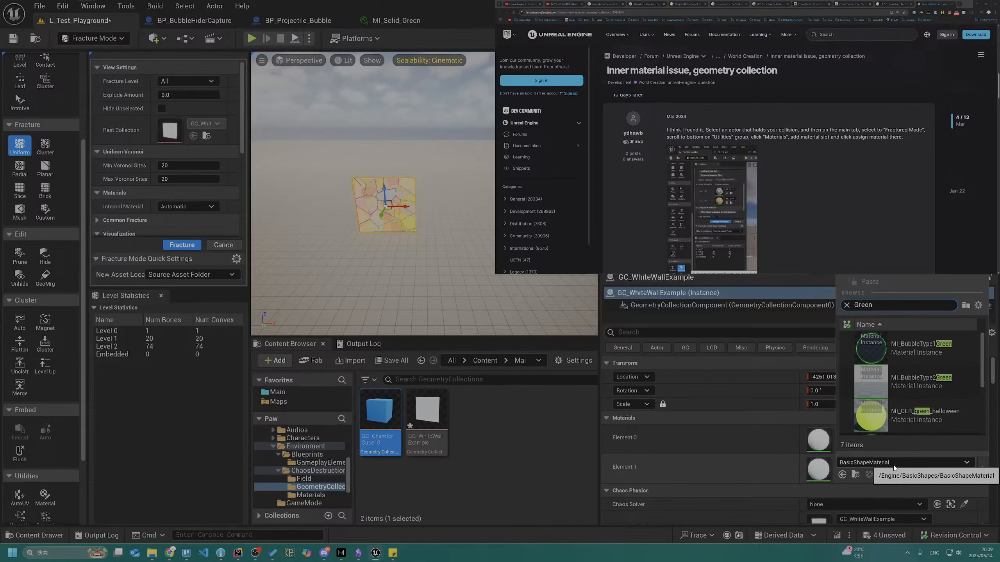
click(542, 422)
Assign MI_Solid_Green from the ChaosDestruction Materials folder to the wall's Element 1 slot, and save the level
click(513, 362)
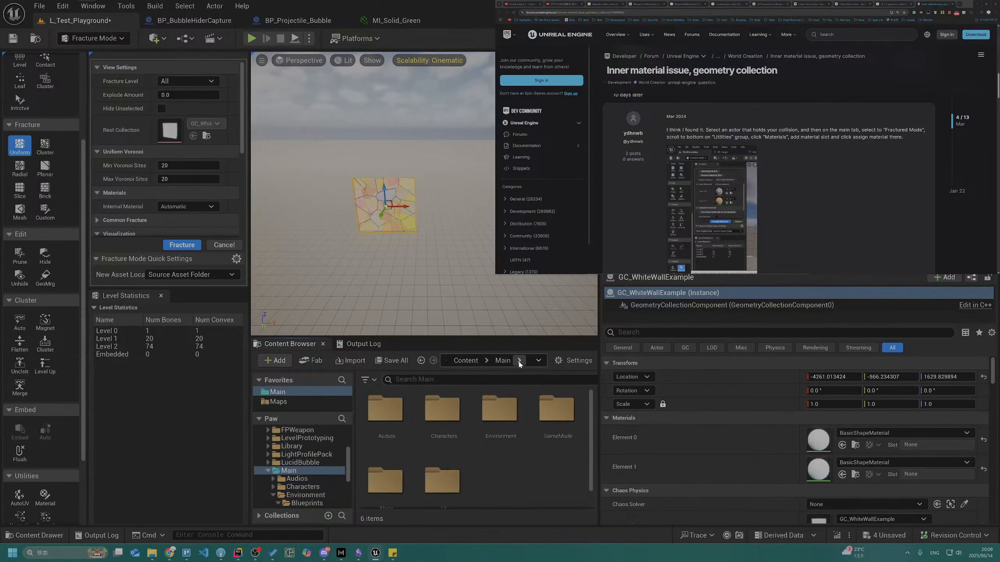
scroll(479, 449, down, 1)
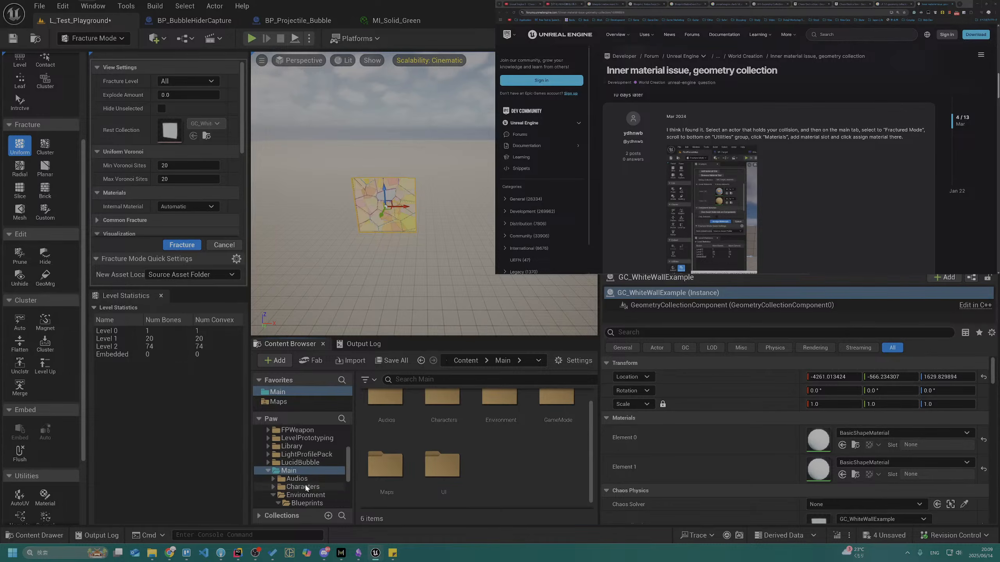
scroll(312, 478, down, 3)
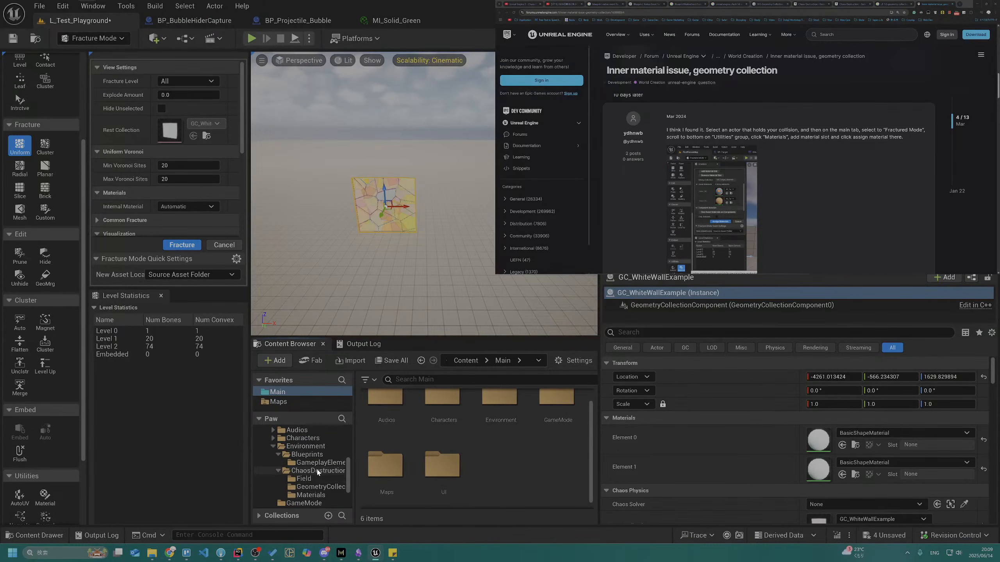
click(318, 495)
click(380, 412)
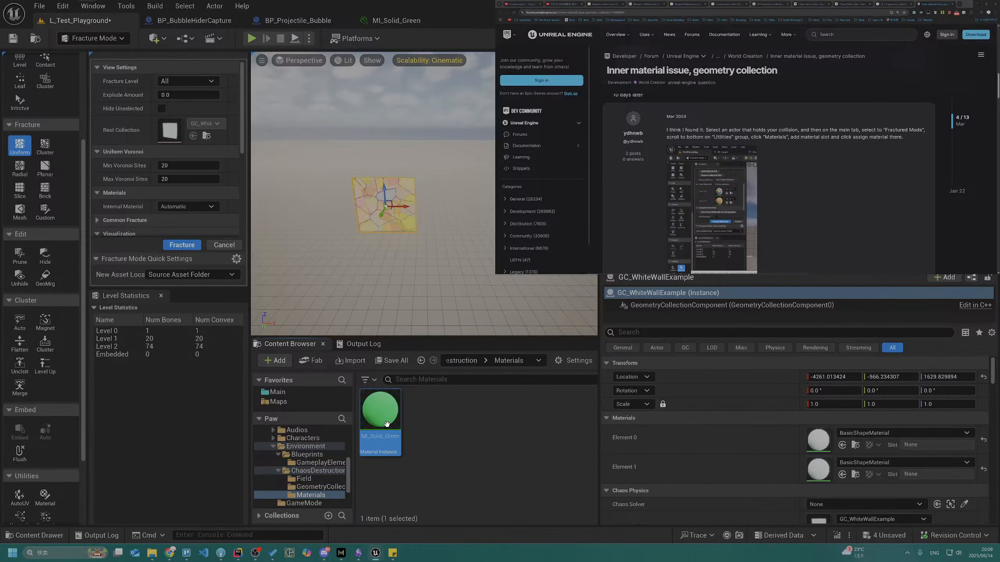
drag(380, 412, 819, 471)
right_drag(441, 234, 401, 236)
key(w)
key(ctrl+s)
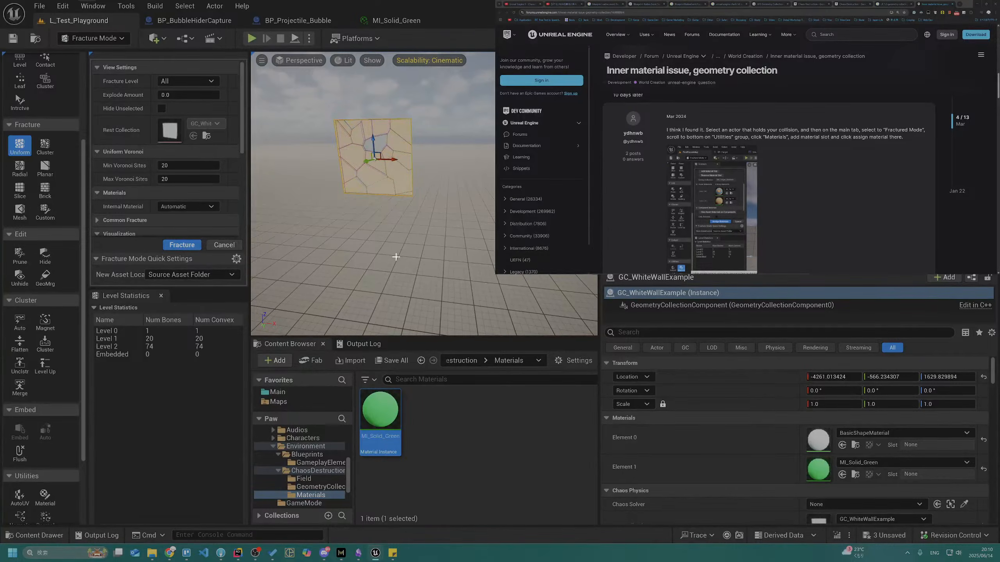
Select the ground plane instead of the wall, and examine the wall without its fracture highlighting
click(396, 257)
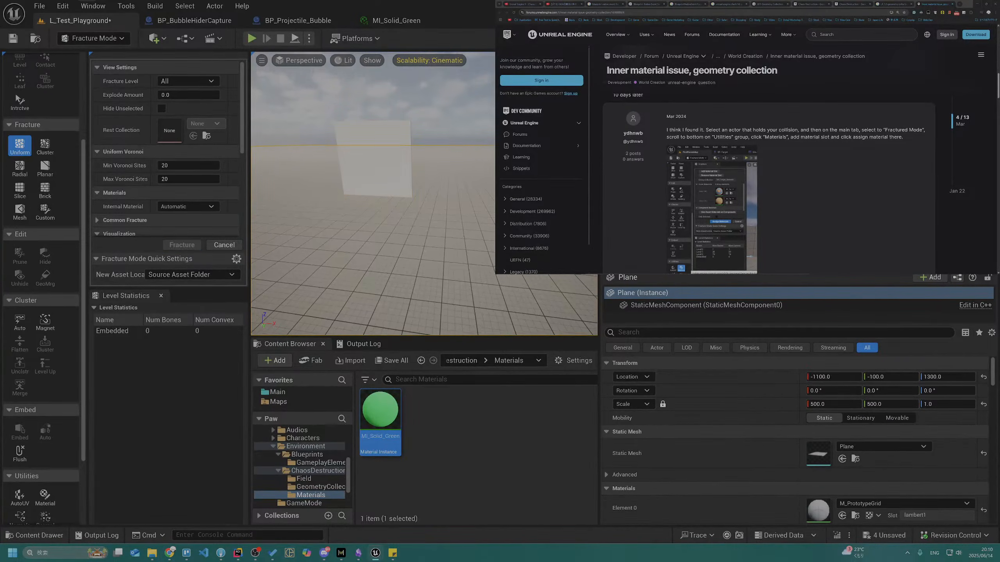
right_drag(404, 278, 380, 272)
right_click(405, 278)
click(367, 227)
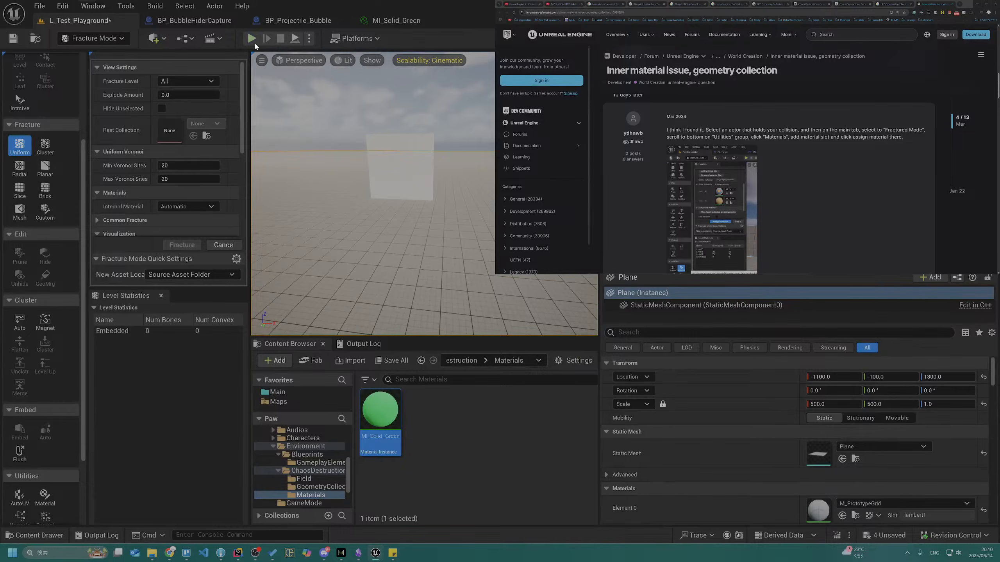
Start a play session in the level and walk up to the white example wall, firing a bubble at it
key(alt+p)
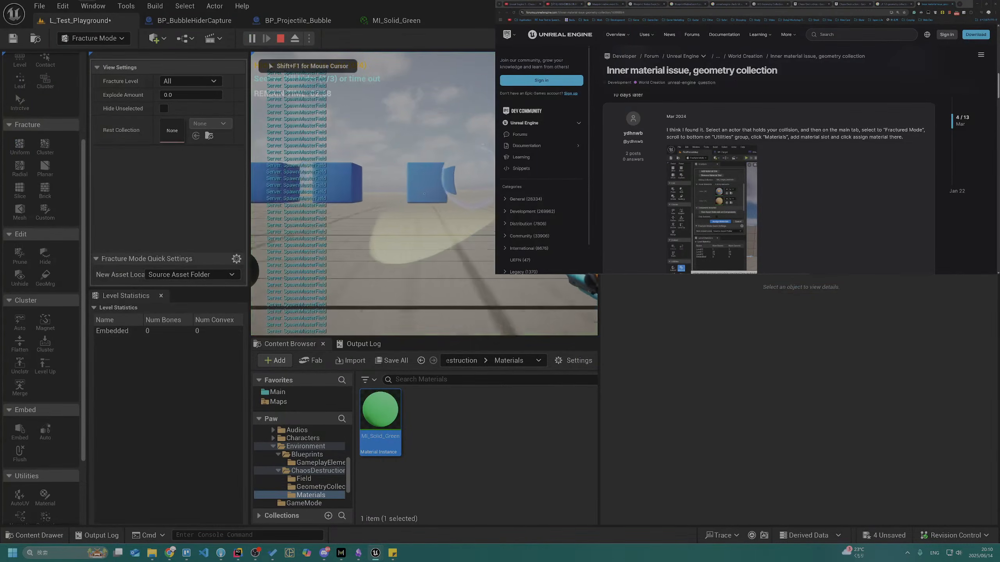
key(w)
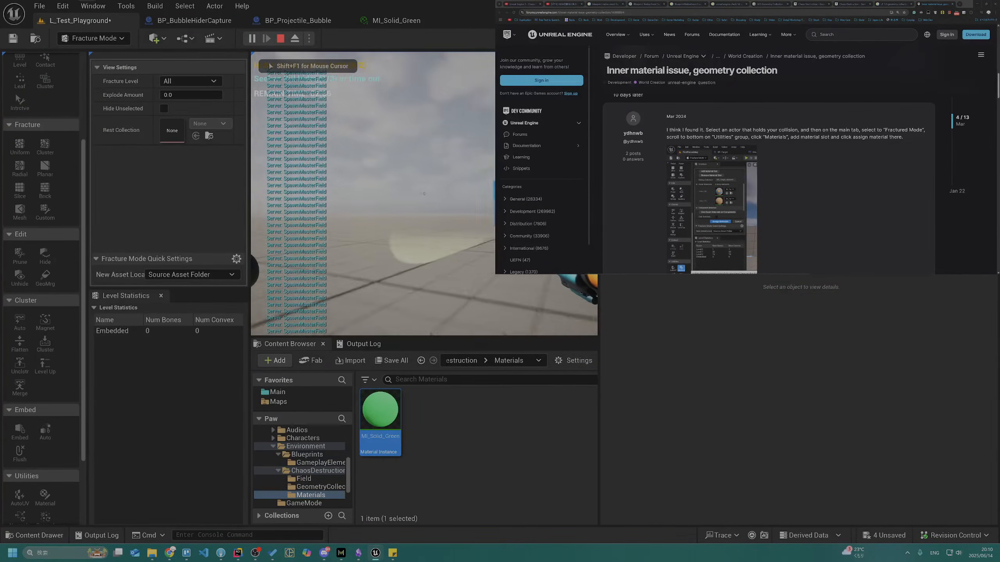
key(w)
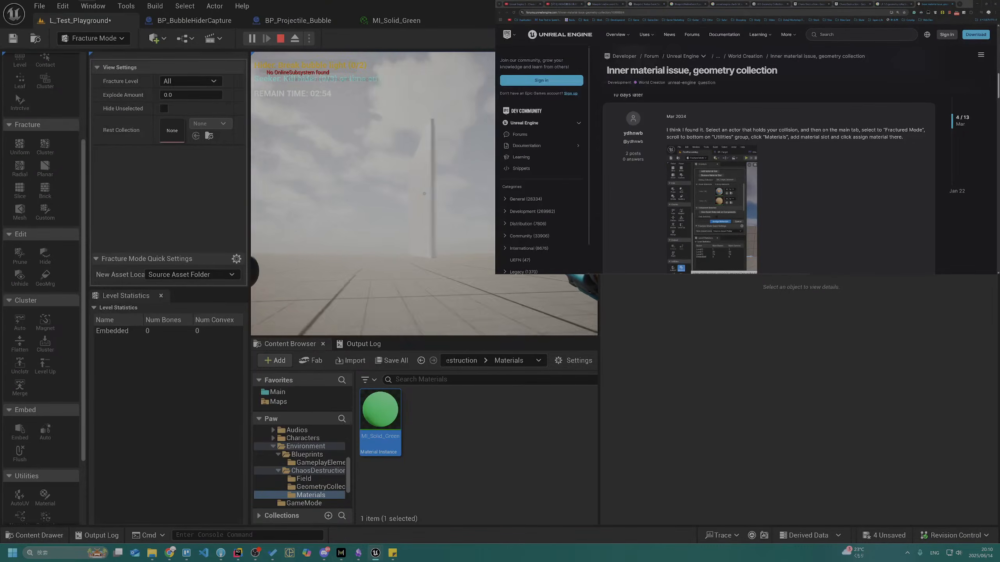
key(w)
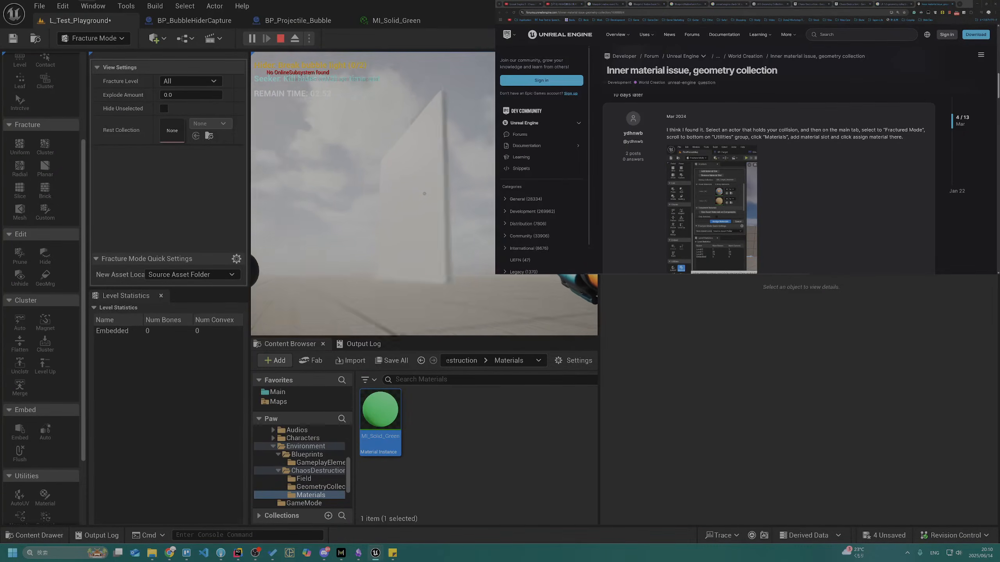
click(424, 193)
key(w)
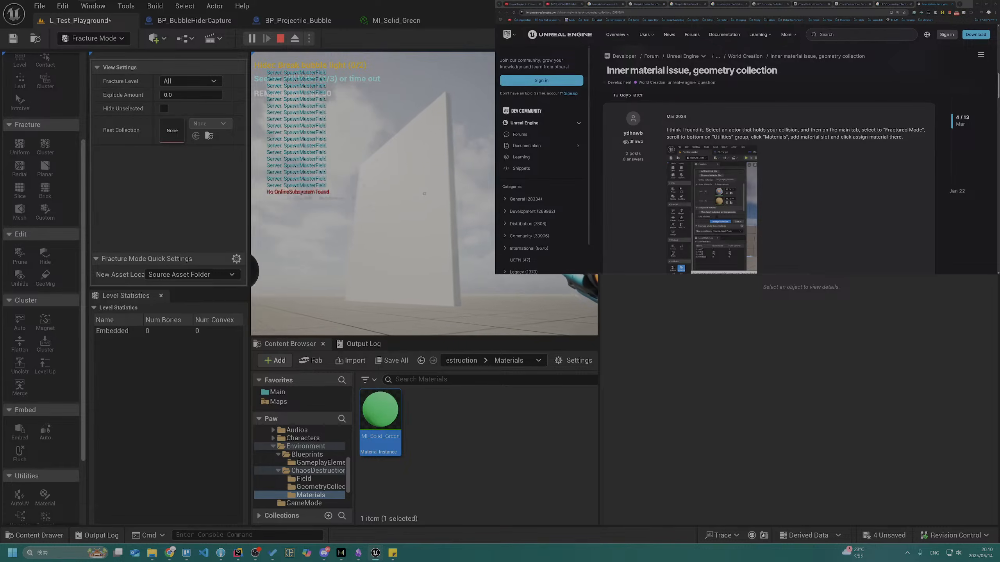
key(a)
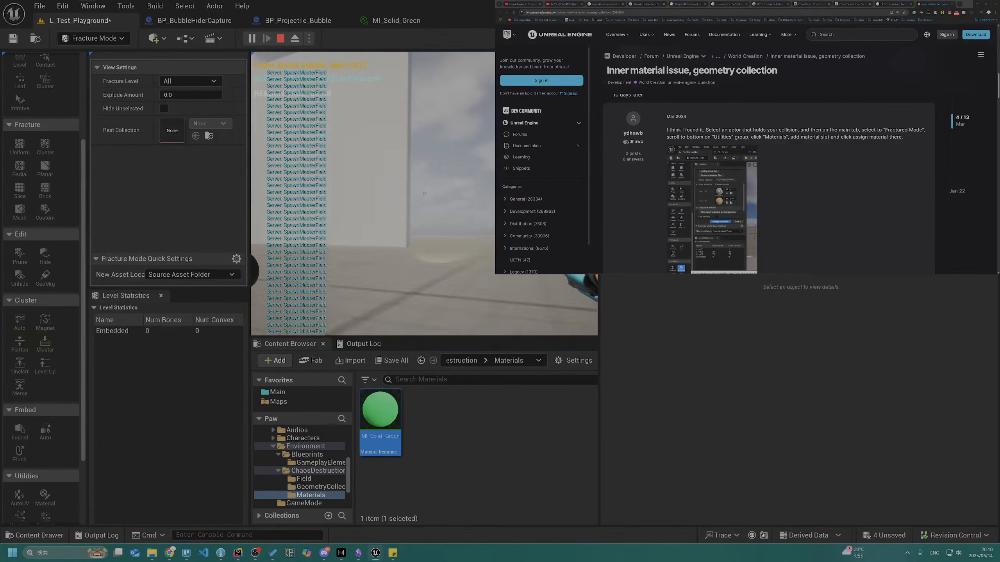
key(a)
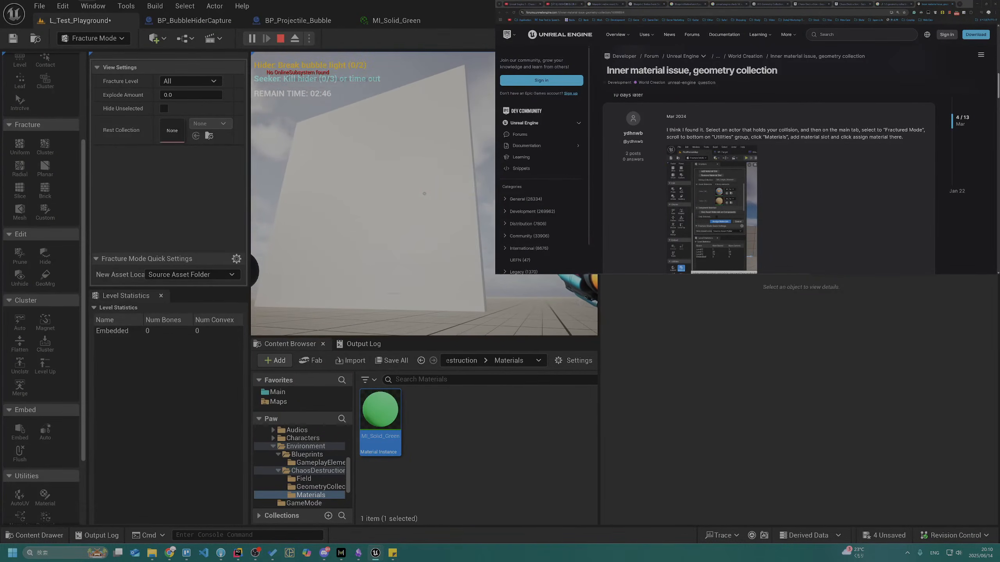
Fire bubbles repeatedly at the white wall to test its destruction, and end the play session
click(424, 194)
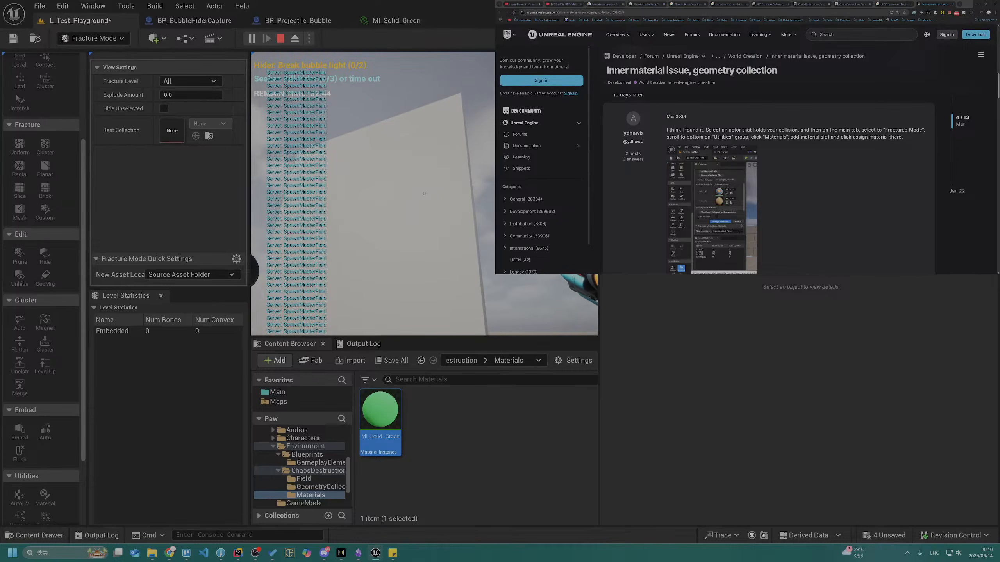
click(424, 194)
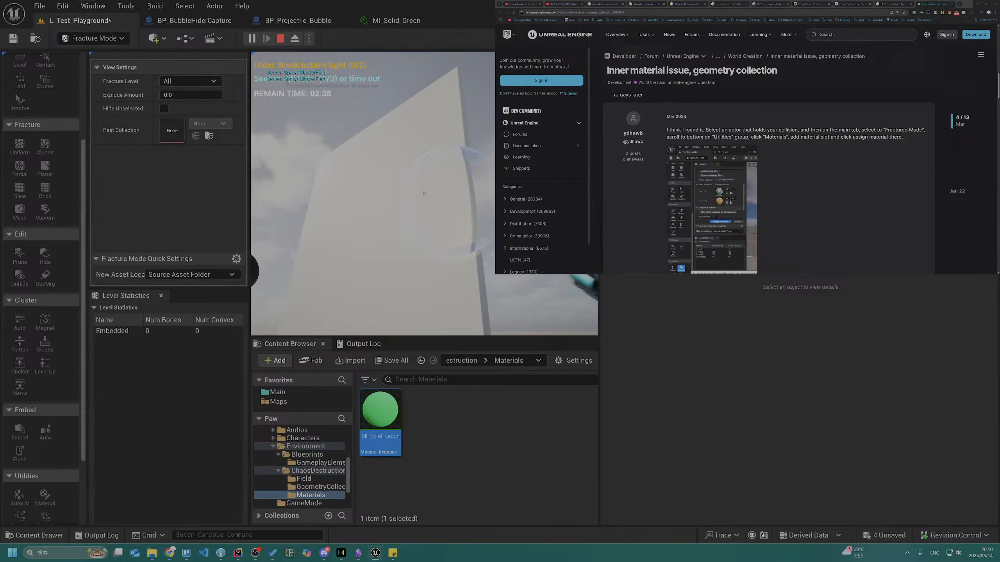
click(425, 193)
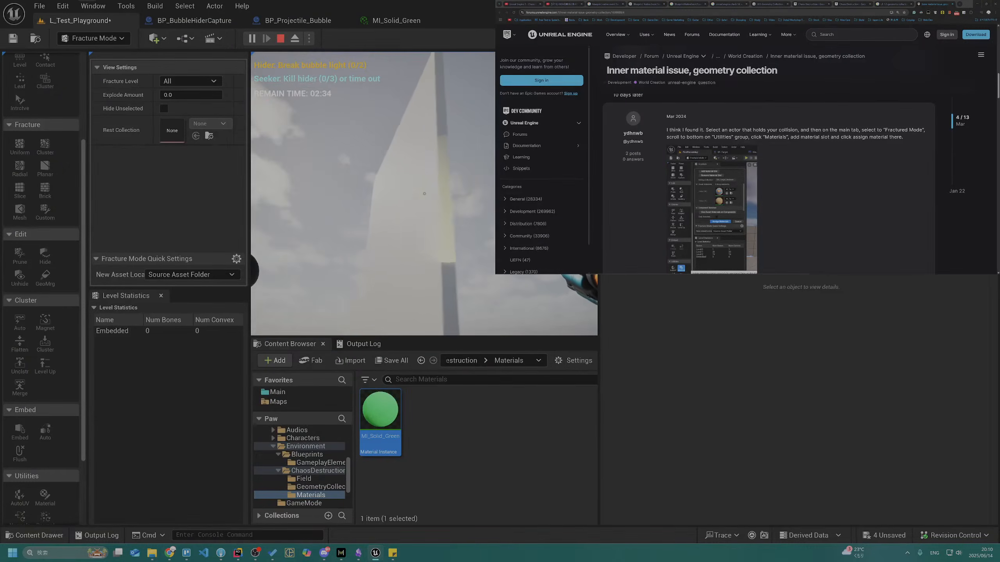
click(424, 193)
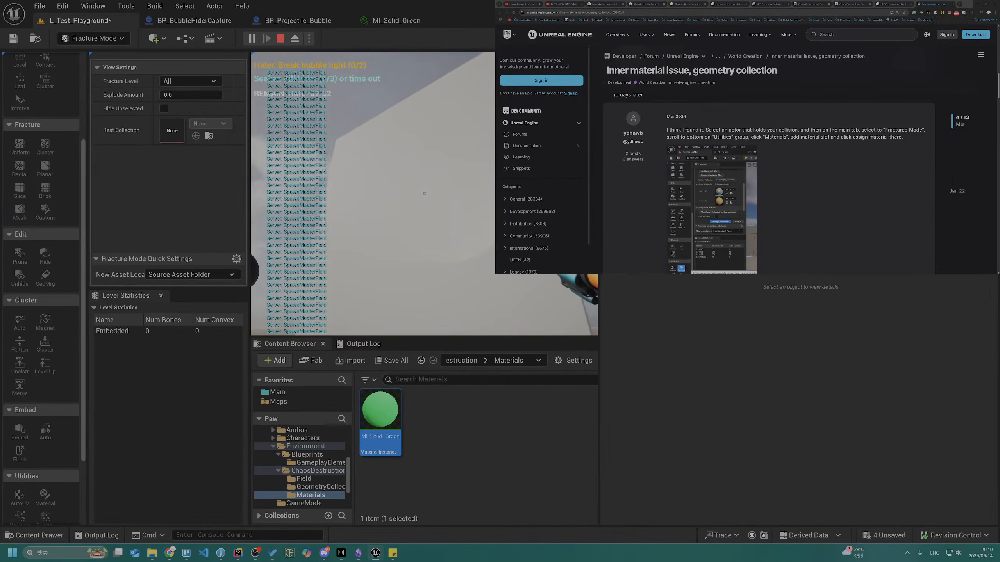
click(425, 194)
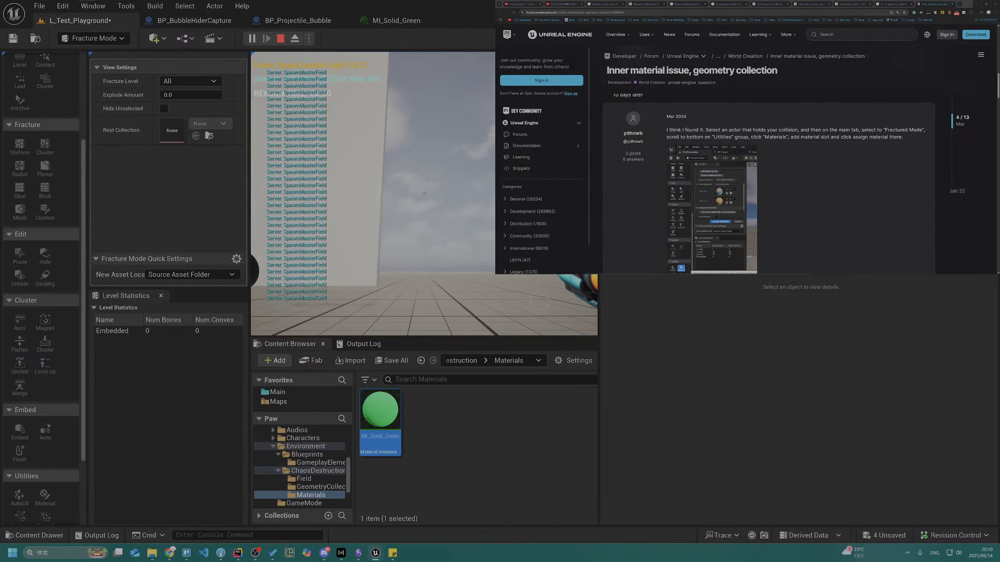
key(Escape)
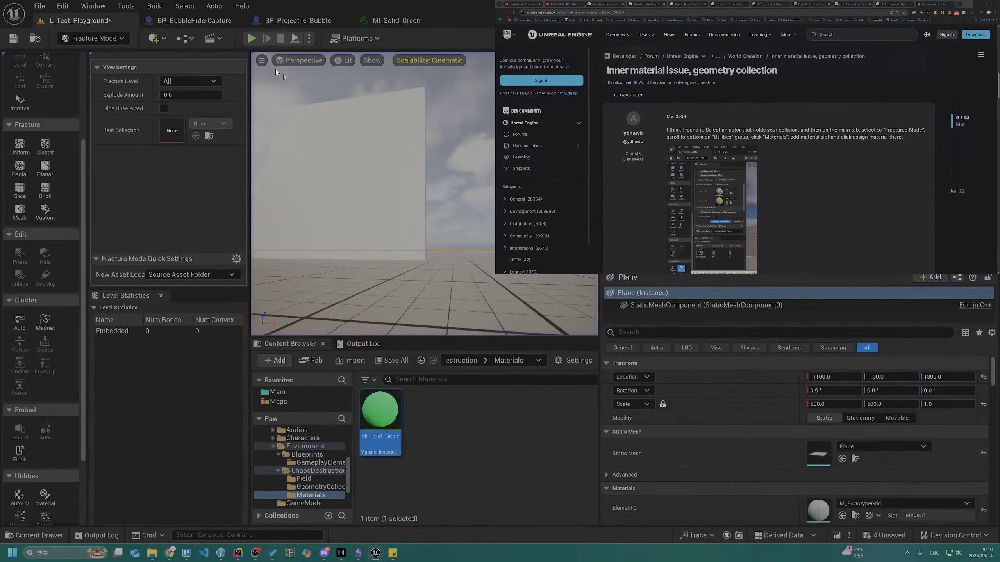
Switch to Fork, review the Paw repository's local changes, and return to Unreal Editor
click(63, 6)
click(111, 169)
click(220, 553)
click(148, 82)
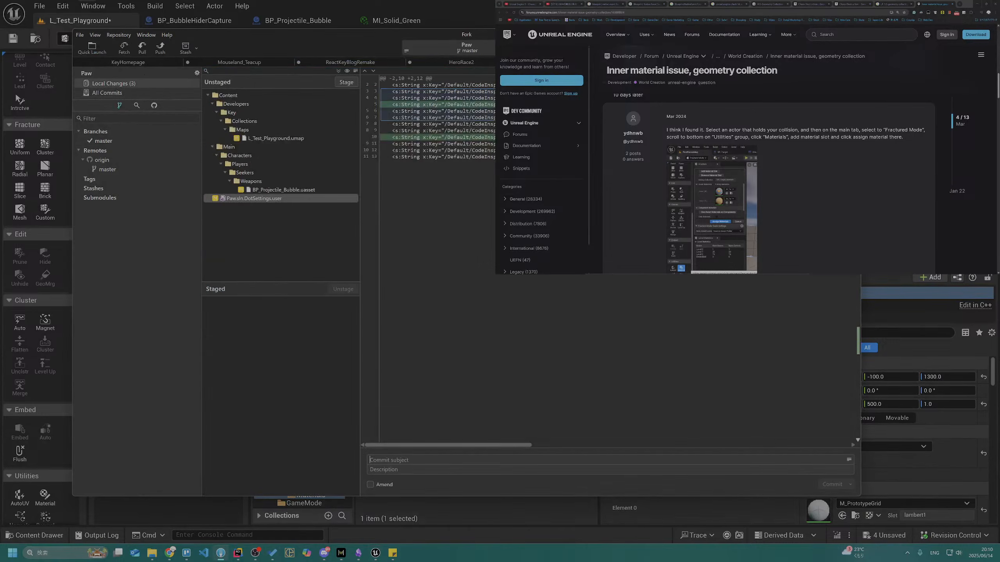
click(852, 34)
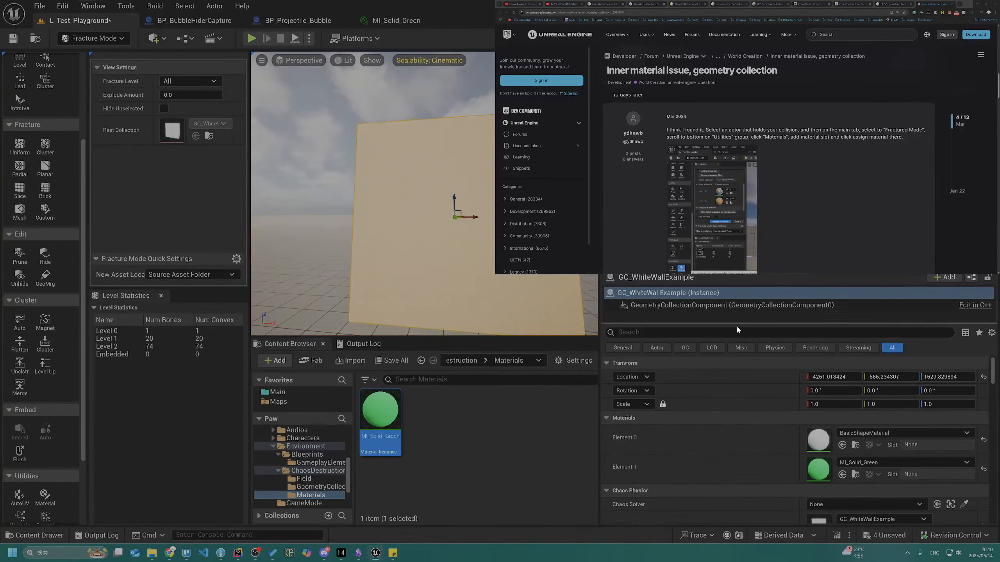
Filter the white wall's details by "Simu" to check its physics simulation properties
click(739, 332)
text(Simu)
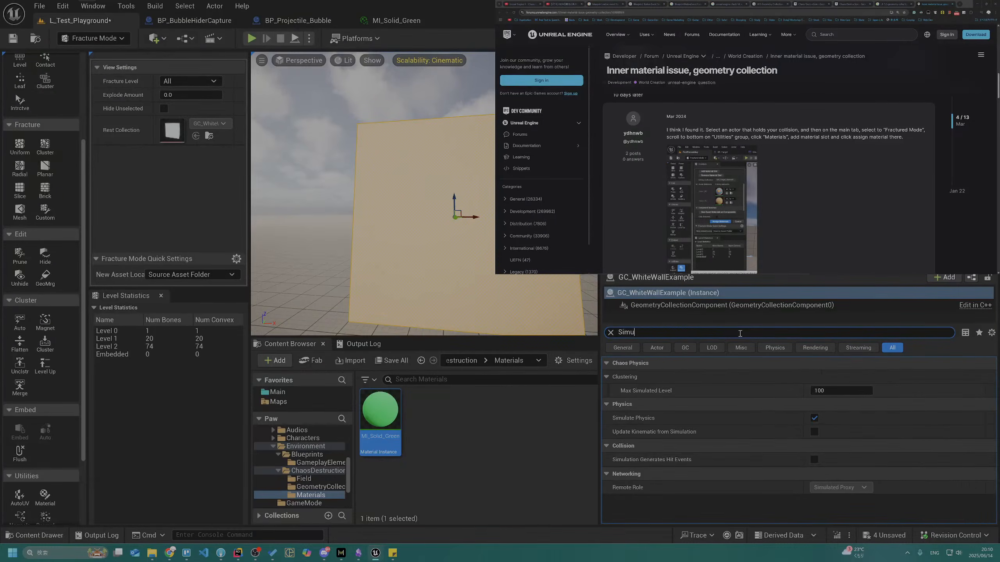
right_drag(479, 266, 479, 266)
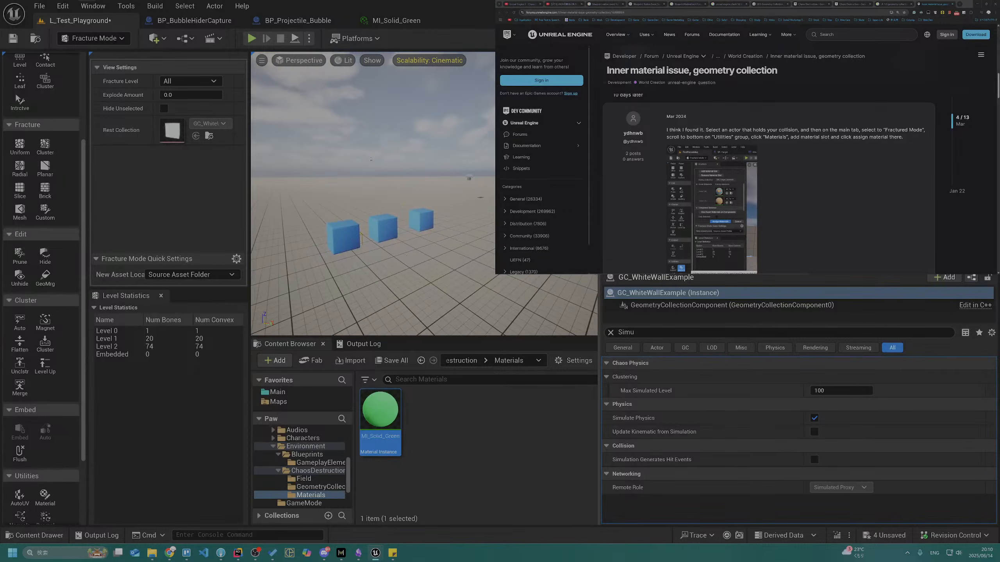
Turn off Simulate Physics for the three blue chamfered cubes together
click(354, 242)
click(388, 237)
click(432, 222)
click(398, 230)
ctrl+click(354, 238)
ctrl+click(423, 222)
click(814, 377)
Switch to the code editor, examine the physics and Chaos field branches of OnHit in PawProjectile_Bubble.cpp, and return to Unreal Editor
key(alt+Tab)
key(alt+Tab)
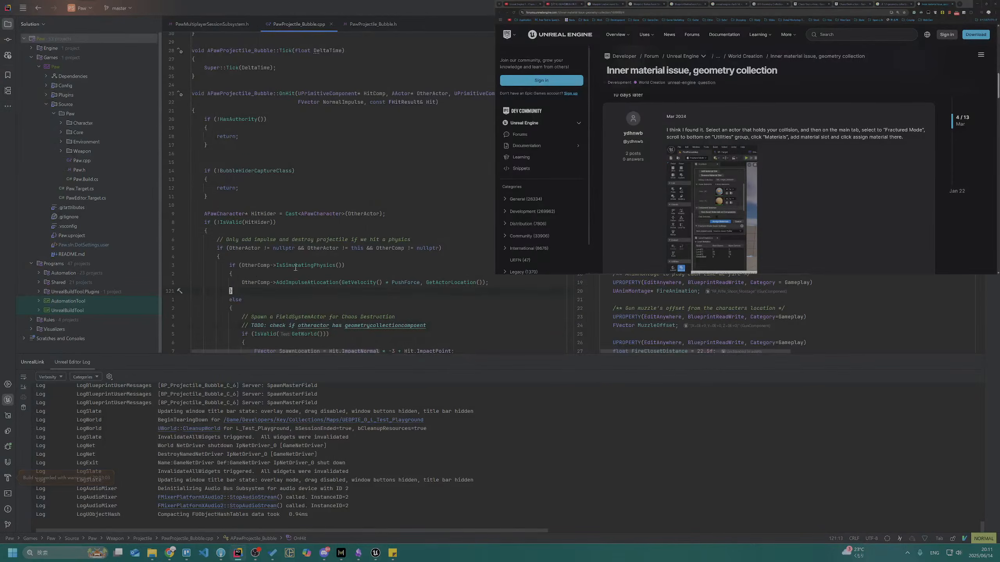
drag(252, 266, 323, 290)
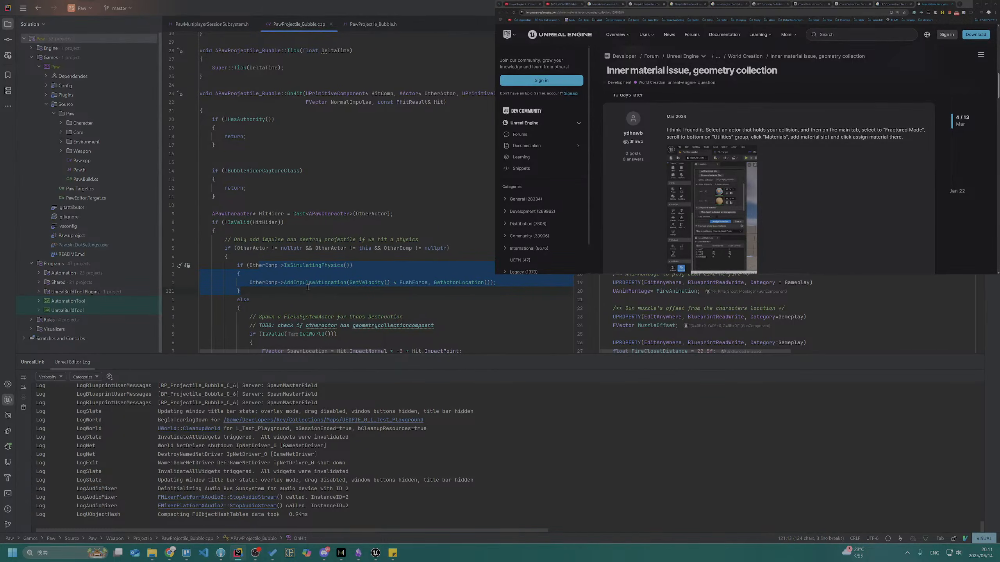
scroll(273, 300, down, 3)
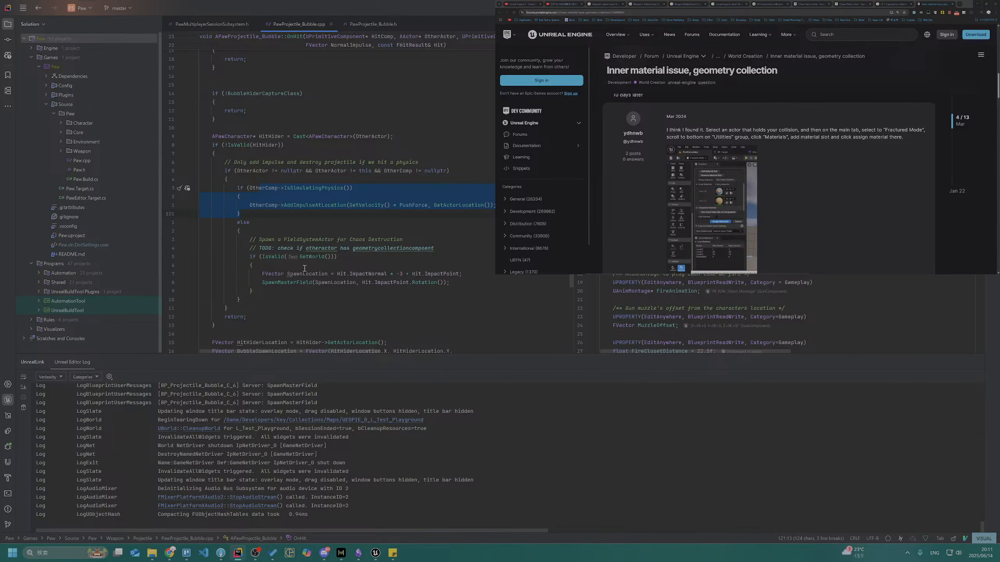
click(300, 248)
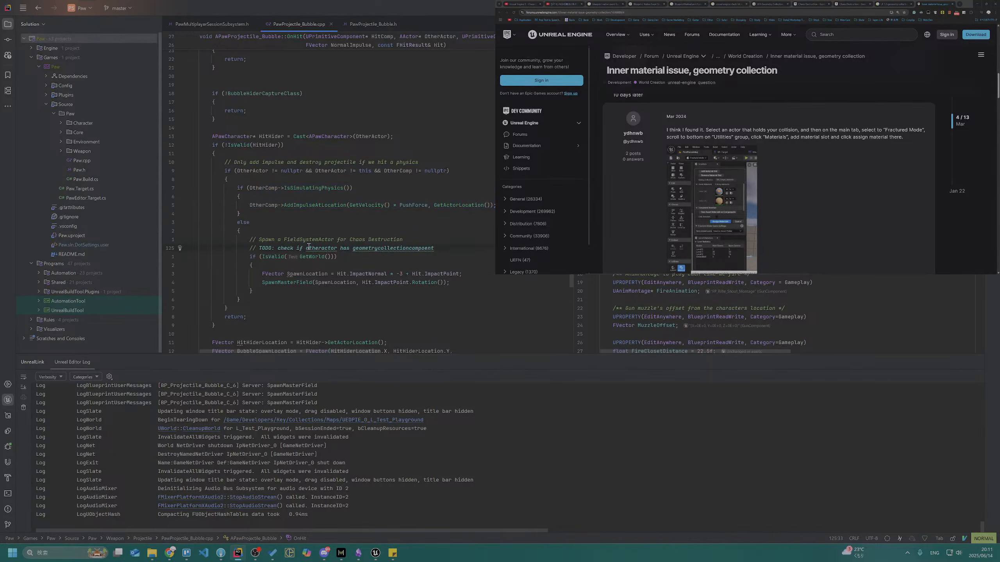
click(330, 247)
mouse_move(329, 247)
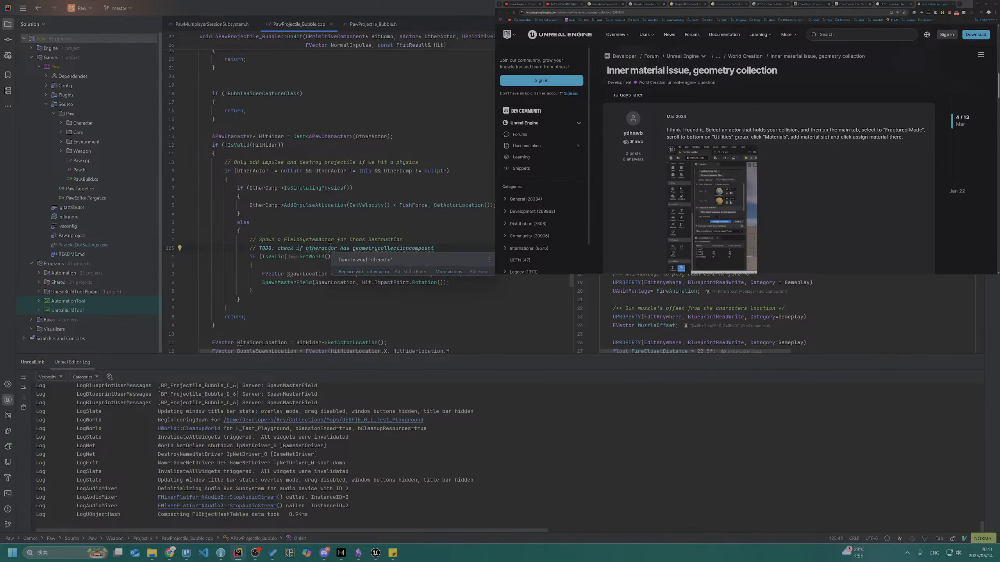
click(321, 230)
click(317, 217)
click(308, 228)
key(alt+Tab)
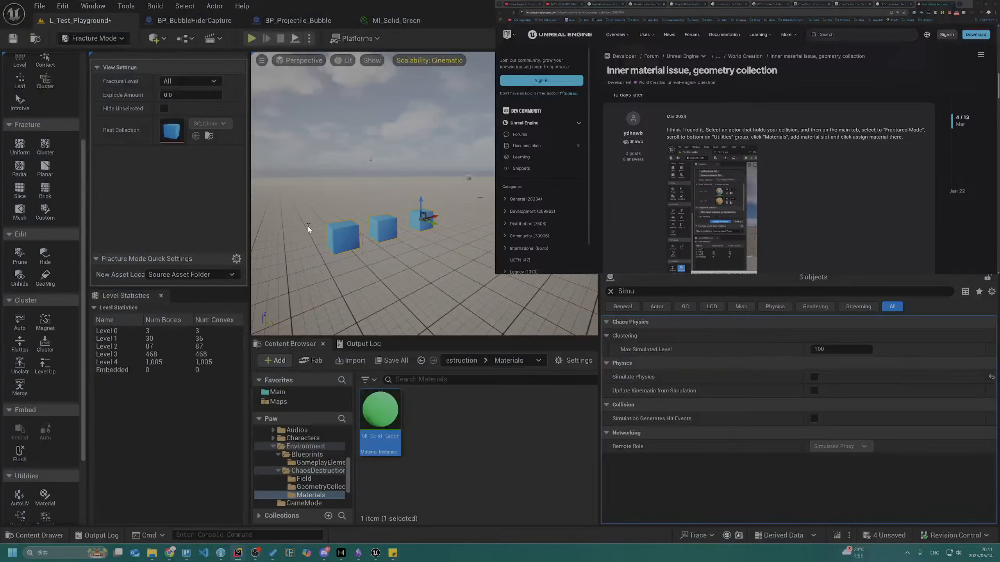
Add an actor tag named "ground" to the ground plane
click(417, 270)
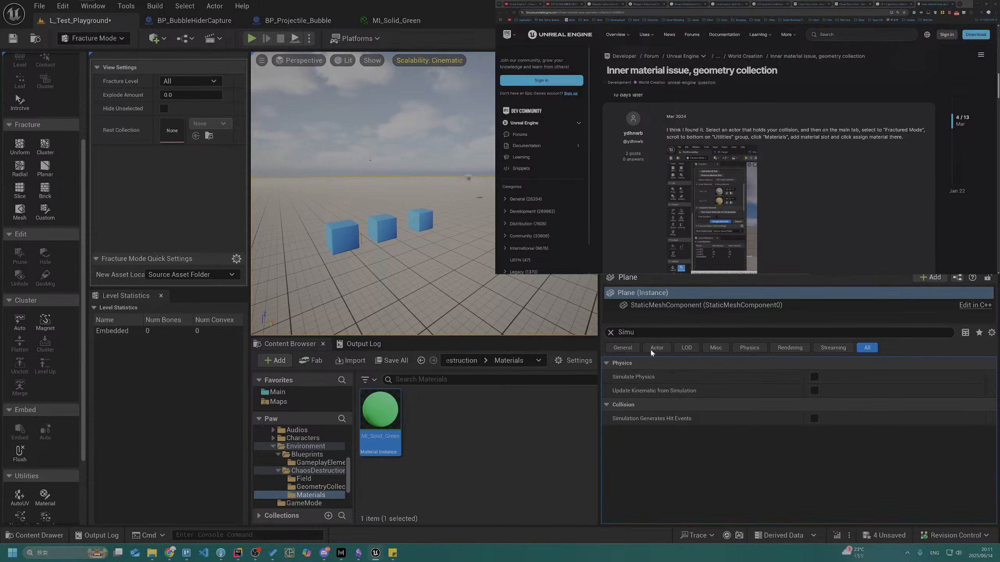
click(611, 333)
text(tag)
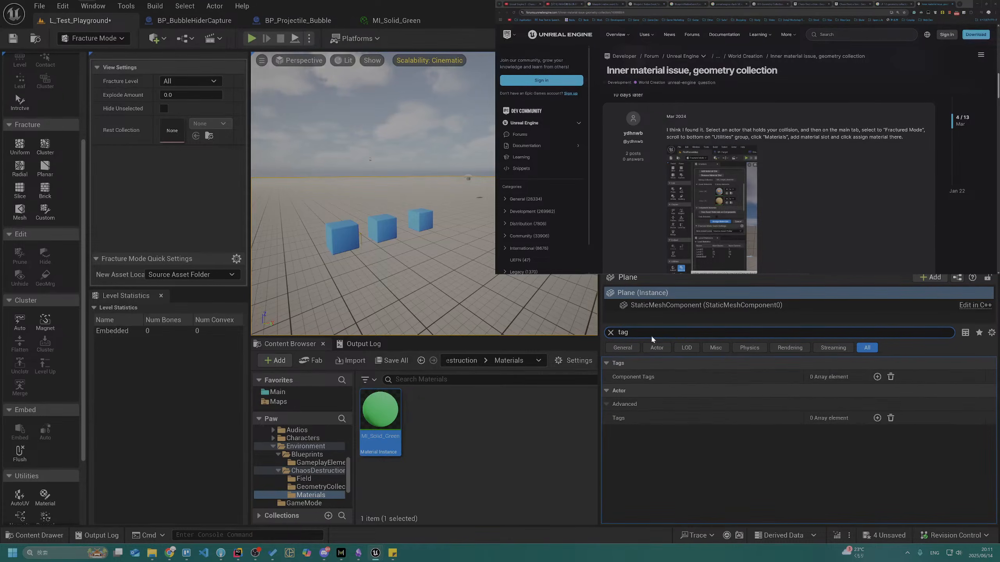
click(877, 418)
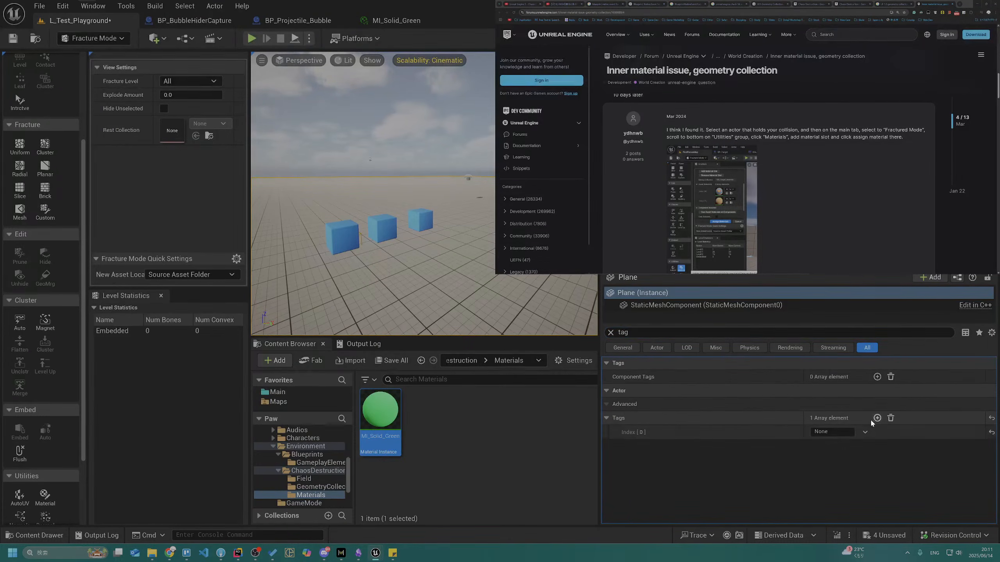
click(865, 432)
click(842, 451)
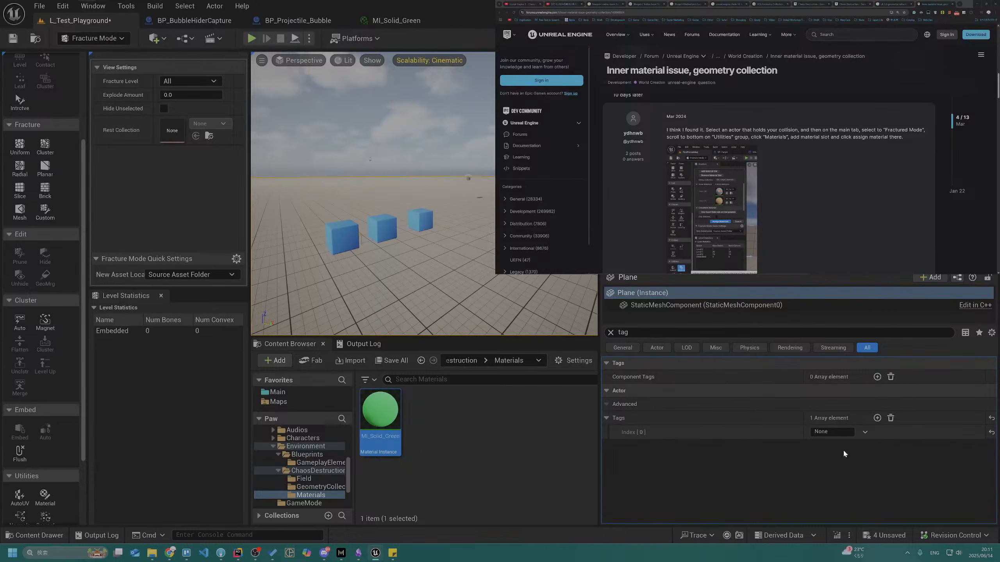
click(838, 436)
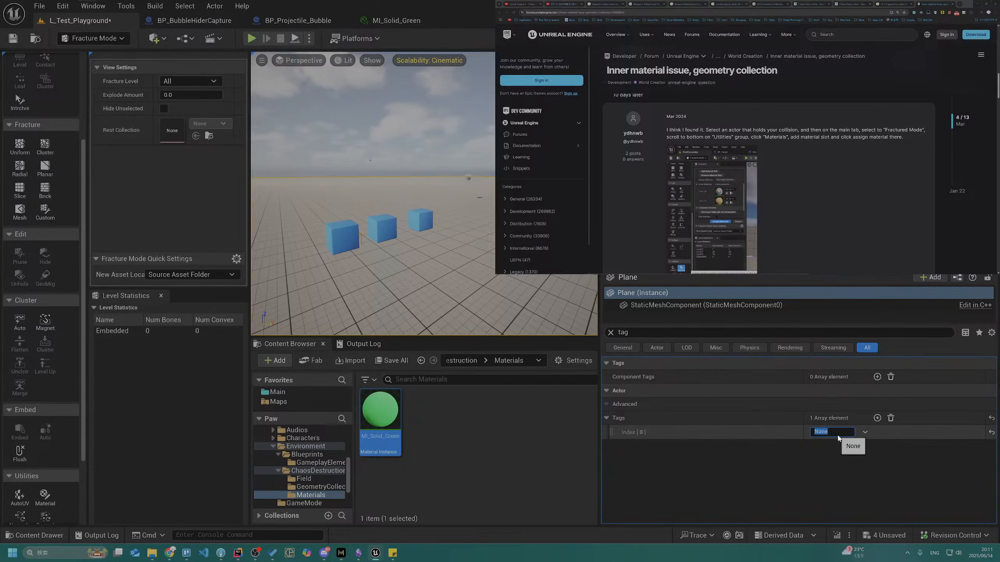
text(ground)
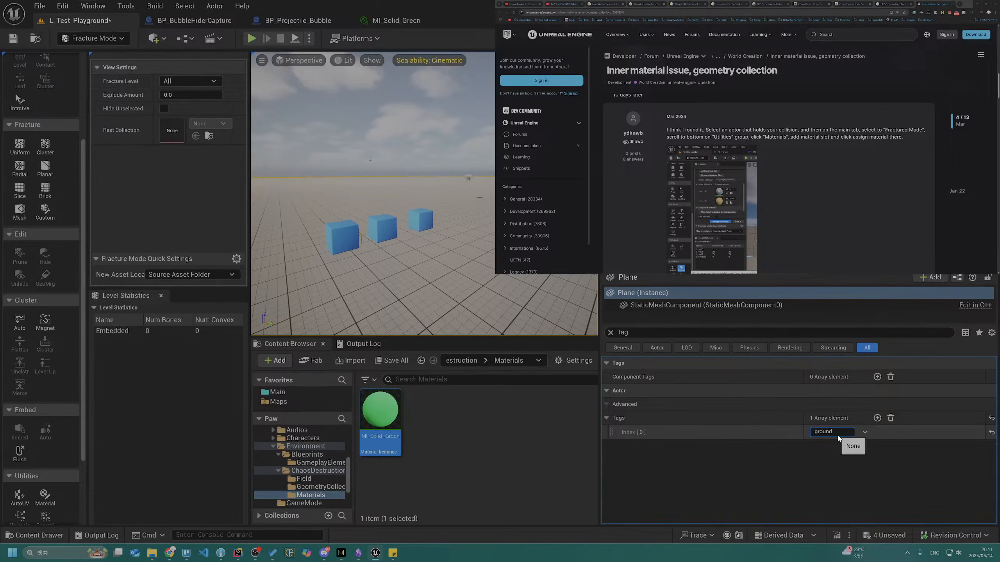
key(Return)
click(809, 453)
Remove all actor tags from the ground plane
right_drag(519, 301, 441, 302)
key(w)
key(s)
right_drag(446, 163, 421, 168)
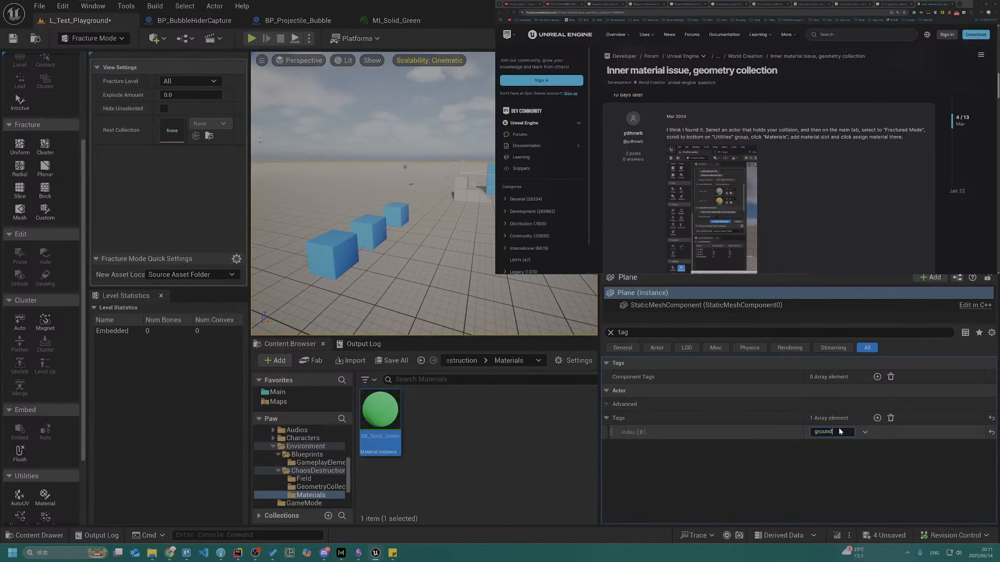
click(890, 418)
Select the nearest blue cube, examine its tag properties, and look along the row toward the white wall
right_drag(354, 236, 349, 252)
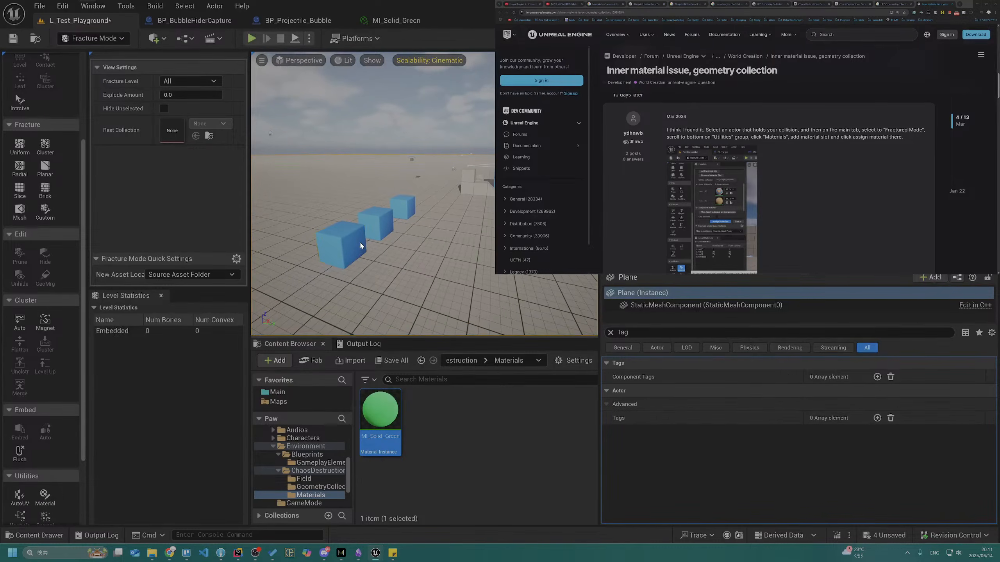
click(346, 241)
key(s)
mouse_move(423, 239)
right_down()
mouse_move(406, 256)
mouse_move(311, 238)
mouse_move(420, 238)
right_up()
key(d)
key(w)
key(d)
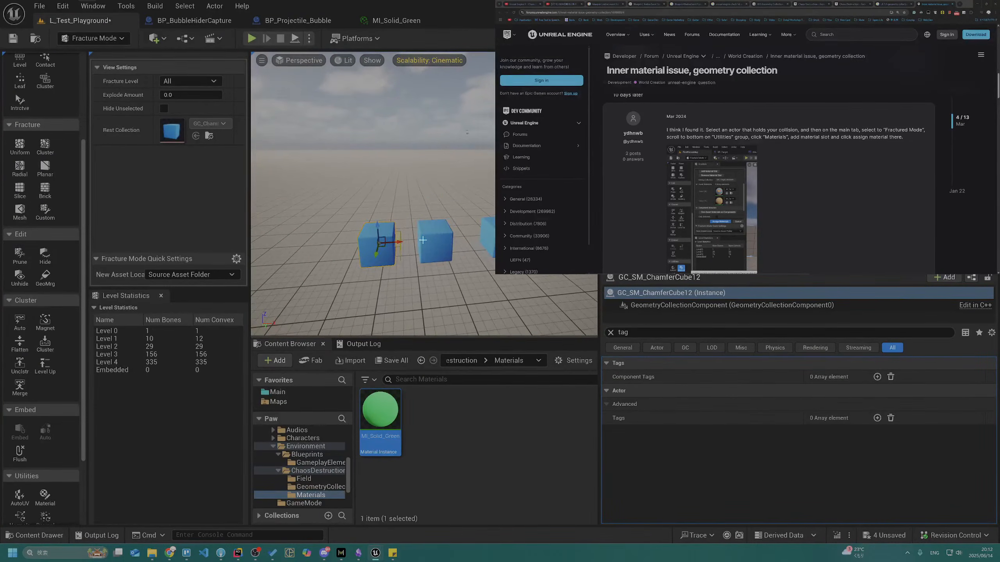
right_drag(419, 239, 303, 238)
key(w)
Select the white wall, filter its properties by "simu", and disable Simulate Physics
click(441, 185)
click(642, 334)
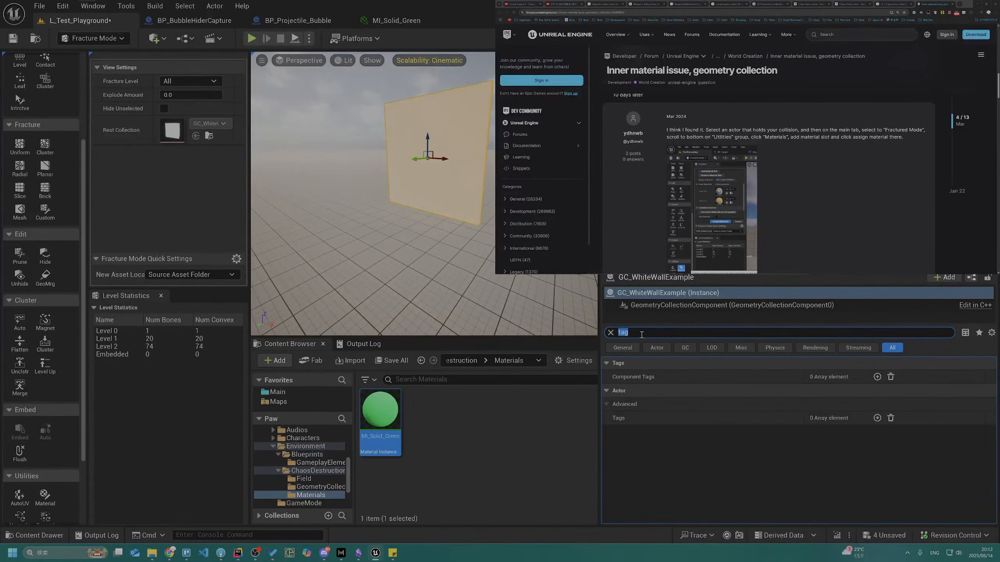
text(sim)
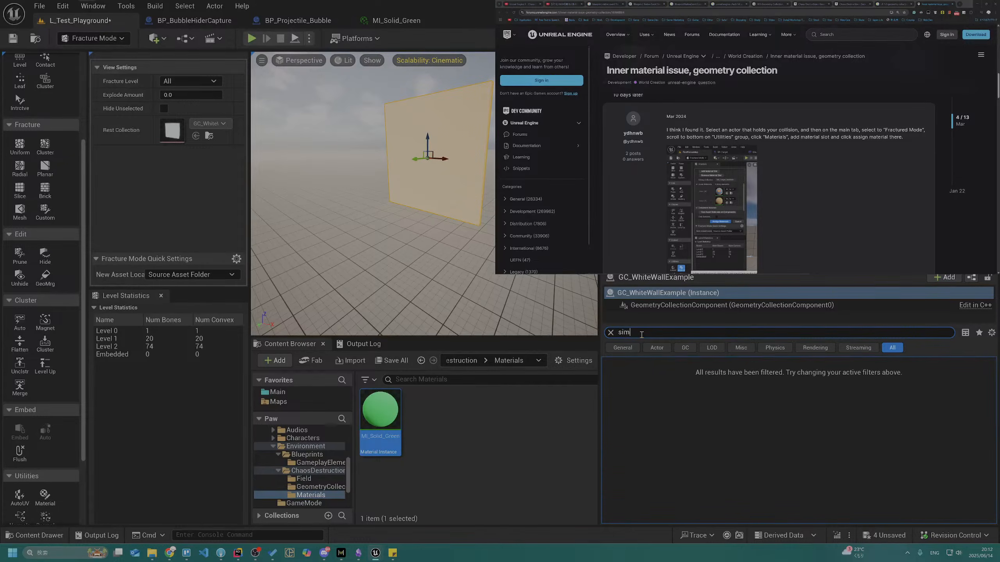
text(u)
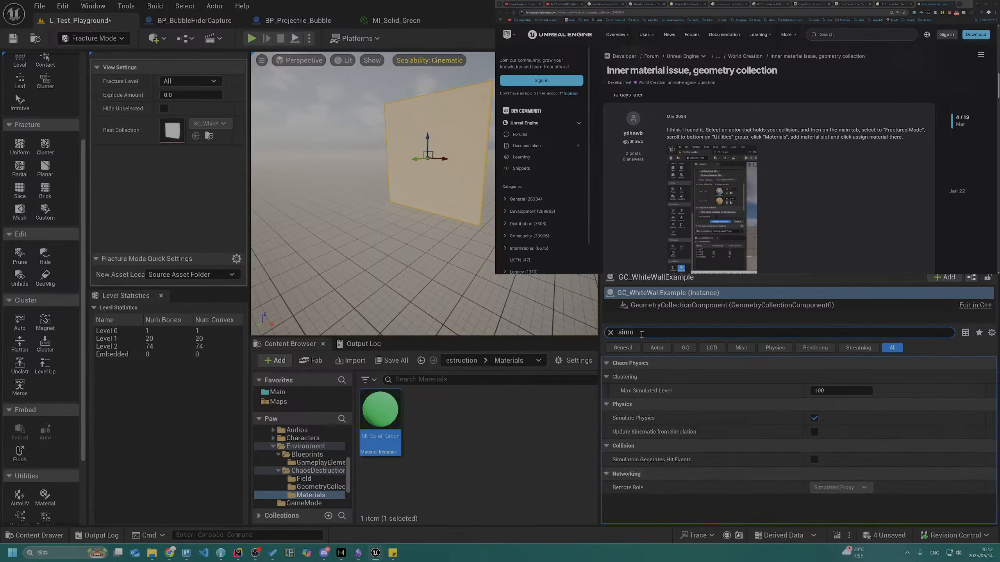
click(814, 418)
Play-test from a spot on the ground plane, shooting bubbles at the blue cubes and approaching the white wall, and end the session
mouse_move(371, 212)
right_down()
mouse_move(377, 235)
mouse_move(367, 210)
right_up()
key(s)
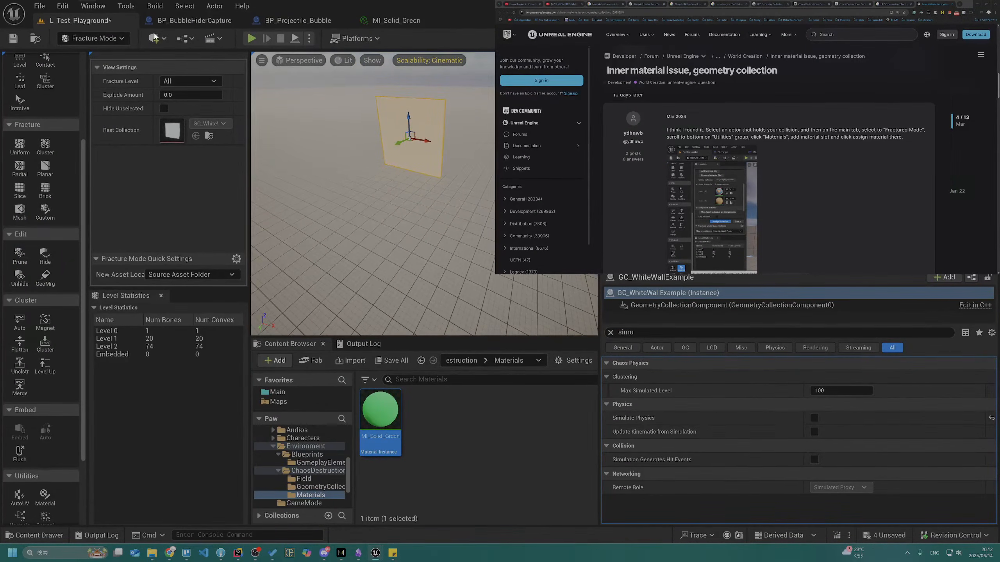
right_click(371, 215)
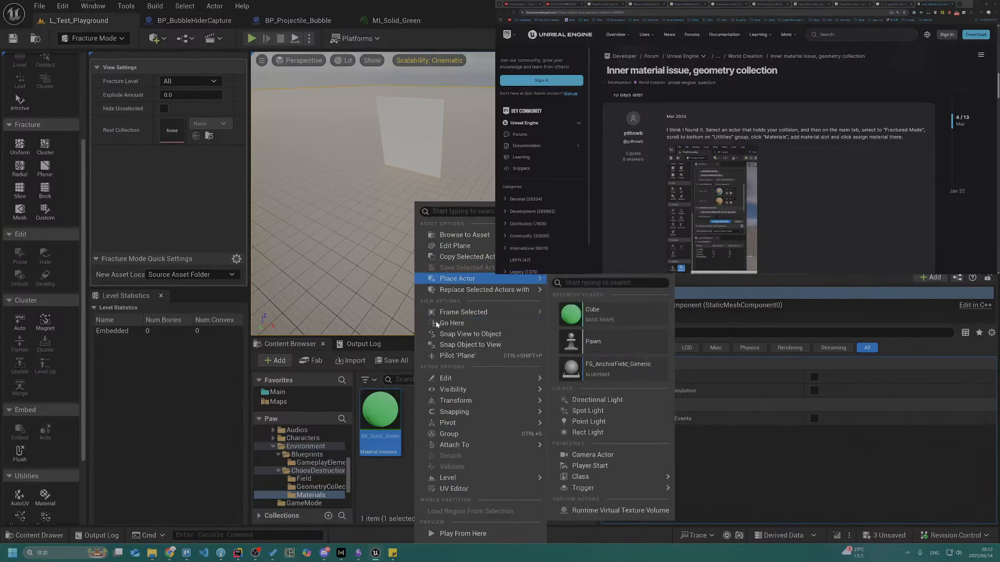
click(439, 530)
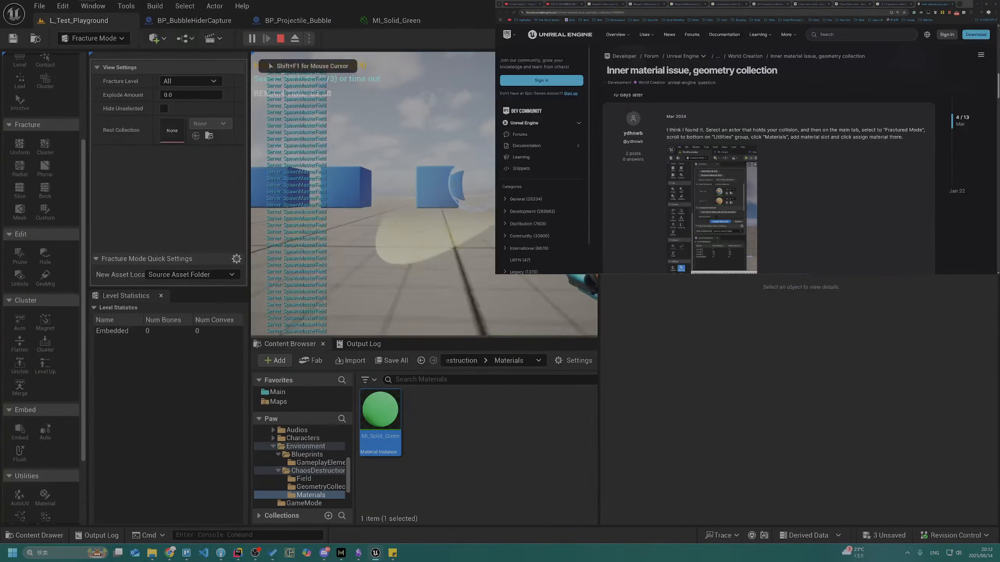
key(w)
key(d)
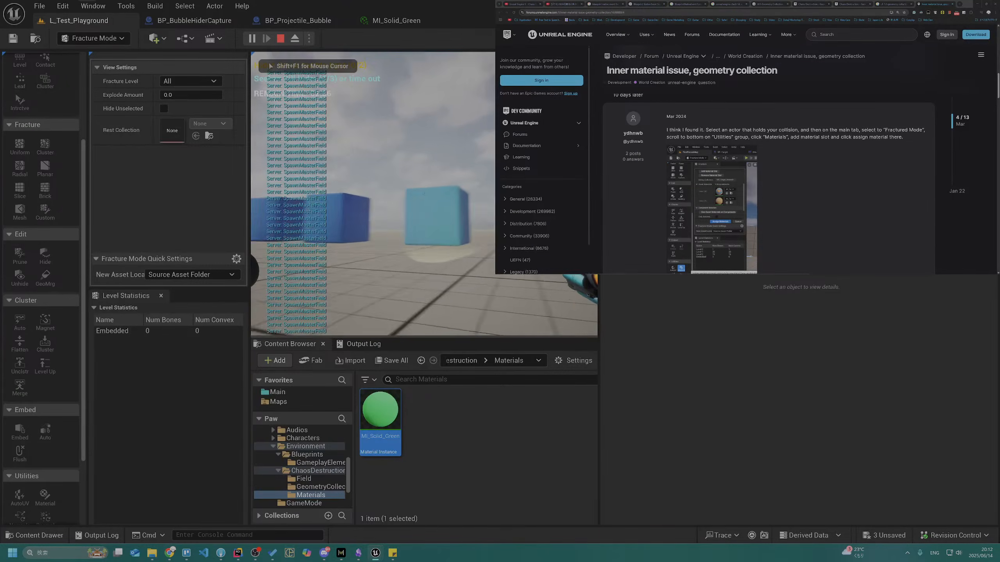
click(424, 193)
key(s)
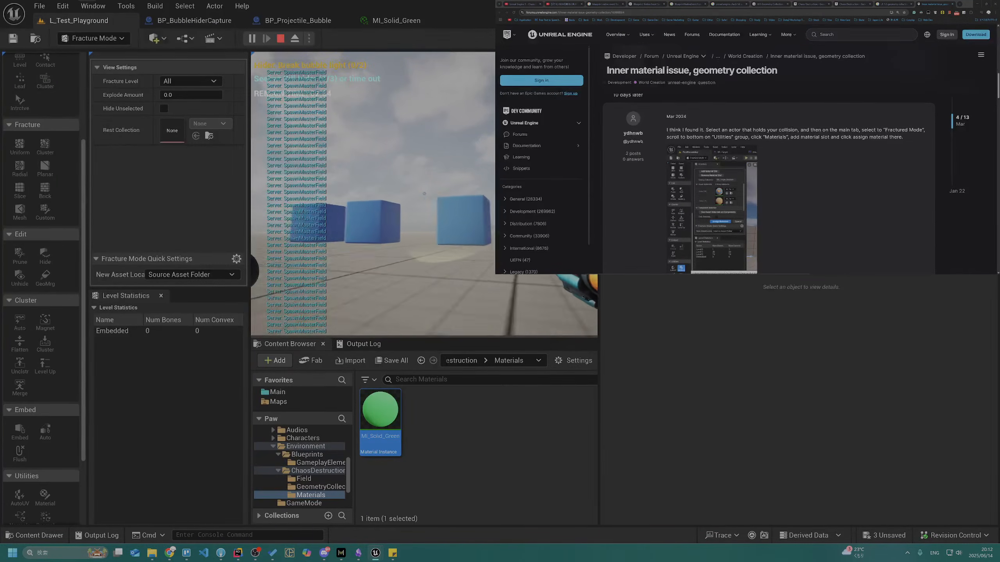
click(424, 193)
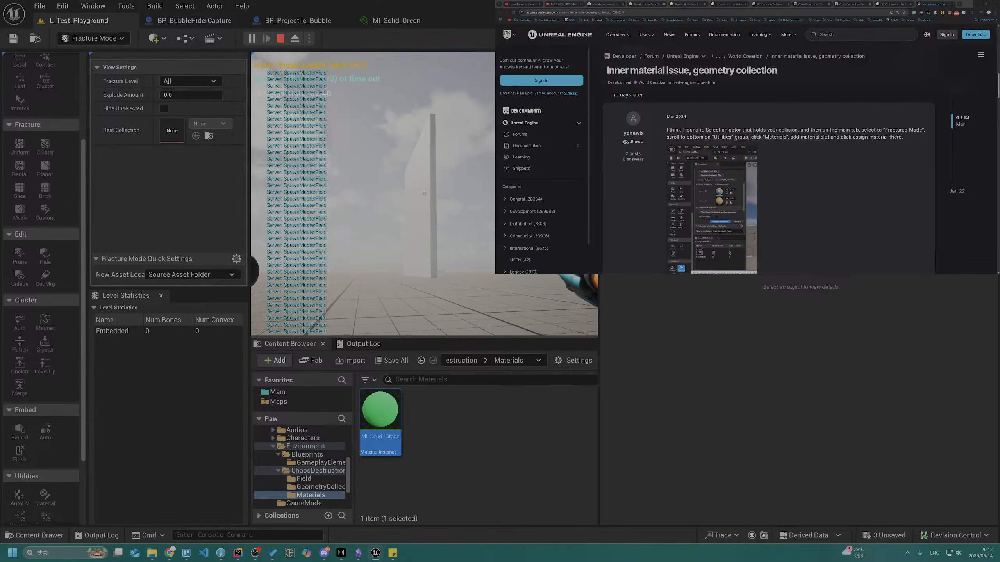
key(Escape)
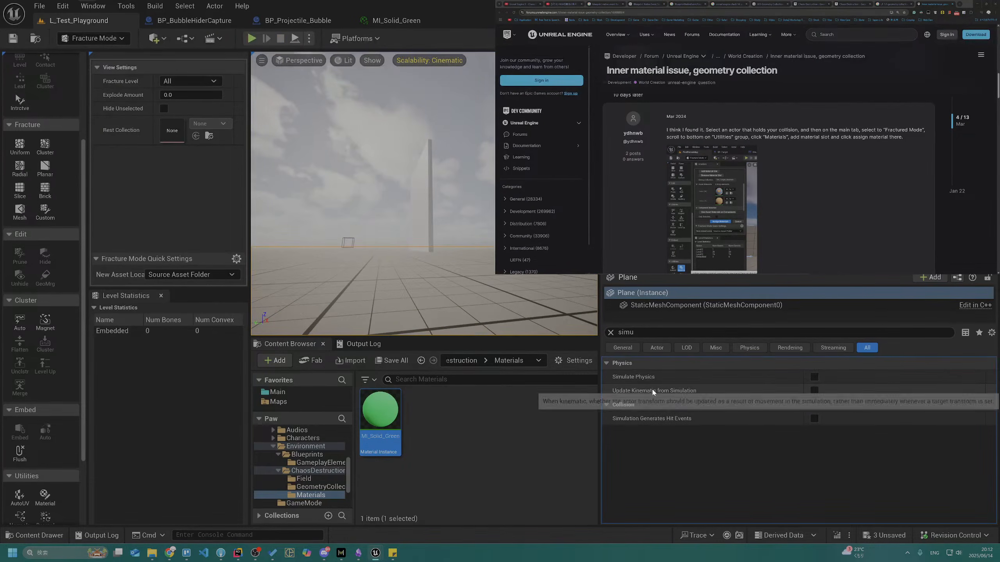
Enable Simulate Physics on the ground plane
mouse_move(643, 381)
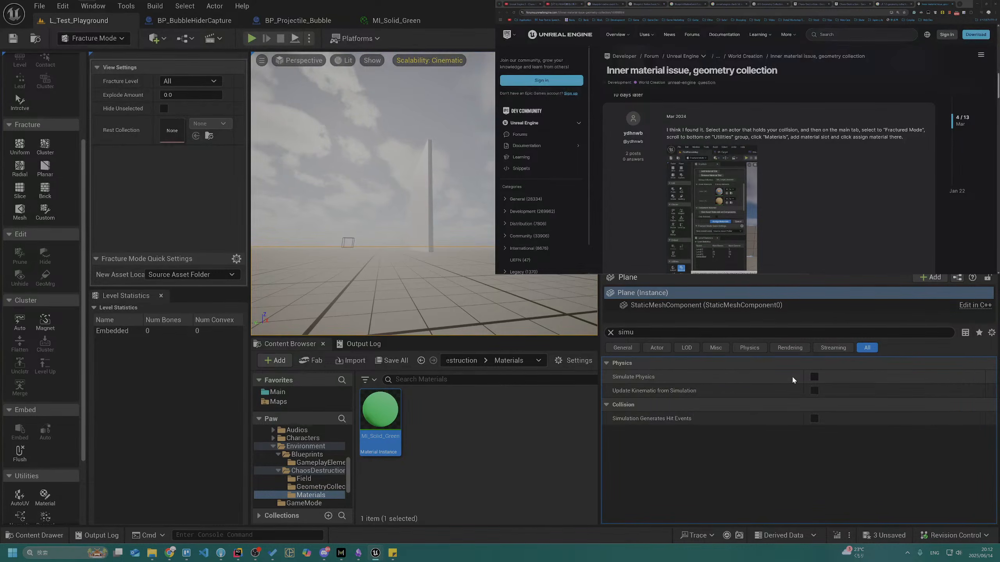
click(813, 379)
Check the nearest blue cube's physics setting, enable Simulate Physics on the second and third cubes, and save the level
right_drag(339, 221, 492, 258)
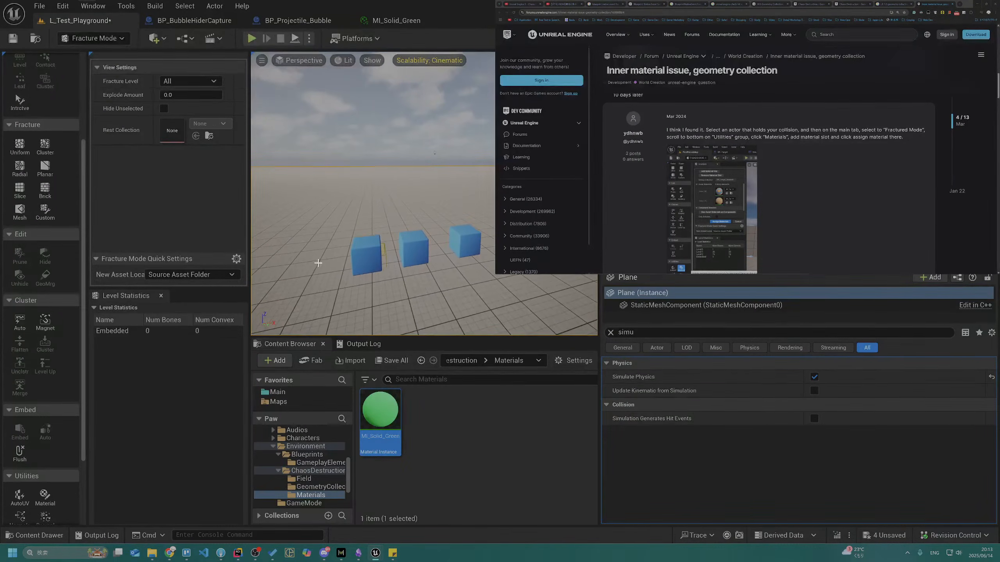
click(356, 246)
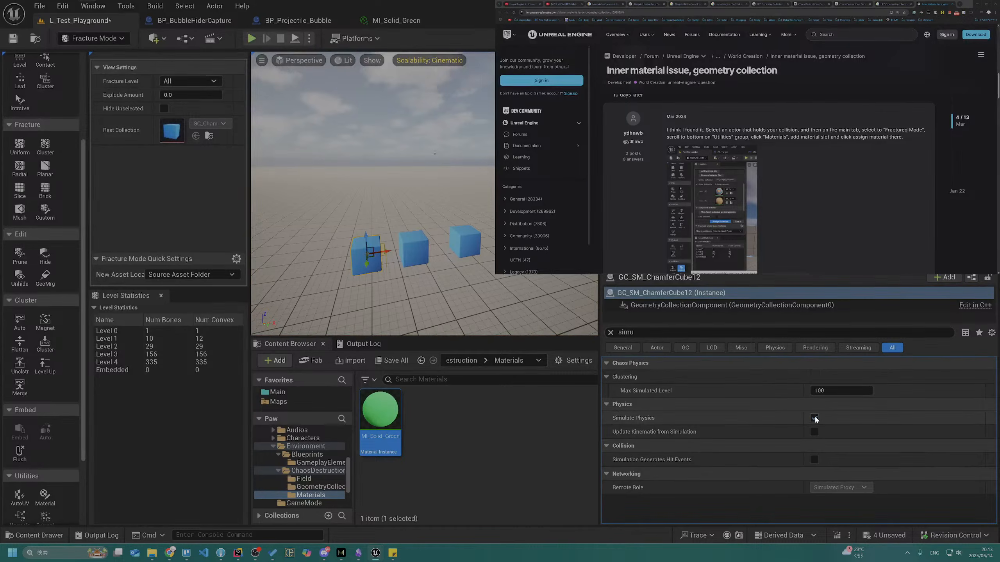
click(416, 248)
ctrl+click(460, 237)
click(813, 377)
click(12, 38)
Switch to the code editor to review OnHit's physics branch, return to Unreal Editor, and briefly play-test the level
key(alt+Tab)
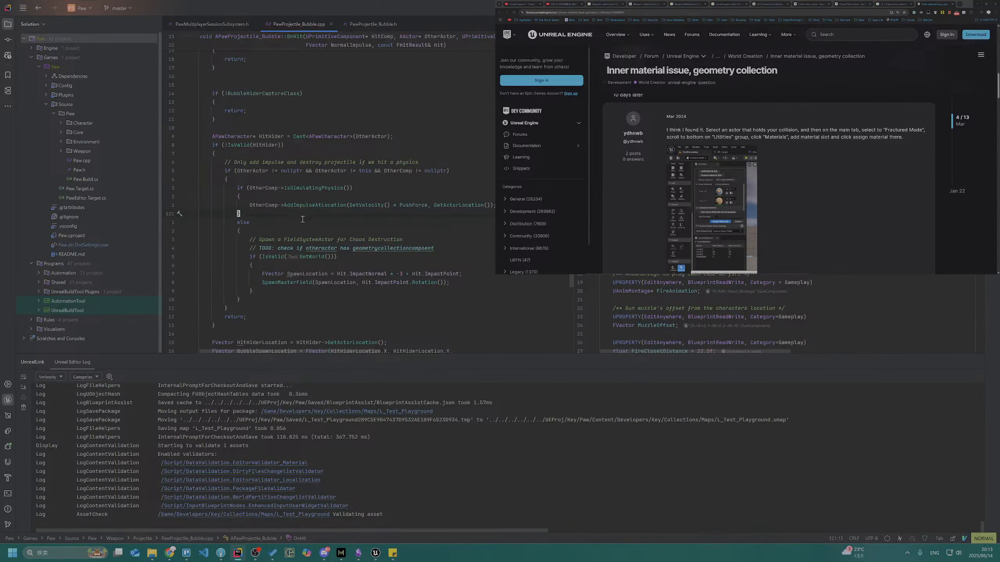
key(alt+Tab)
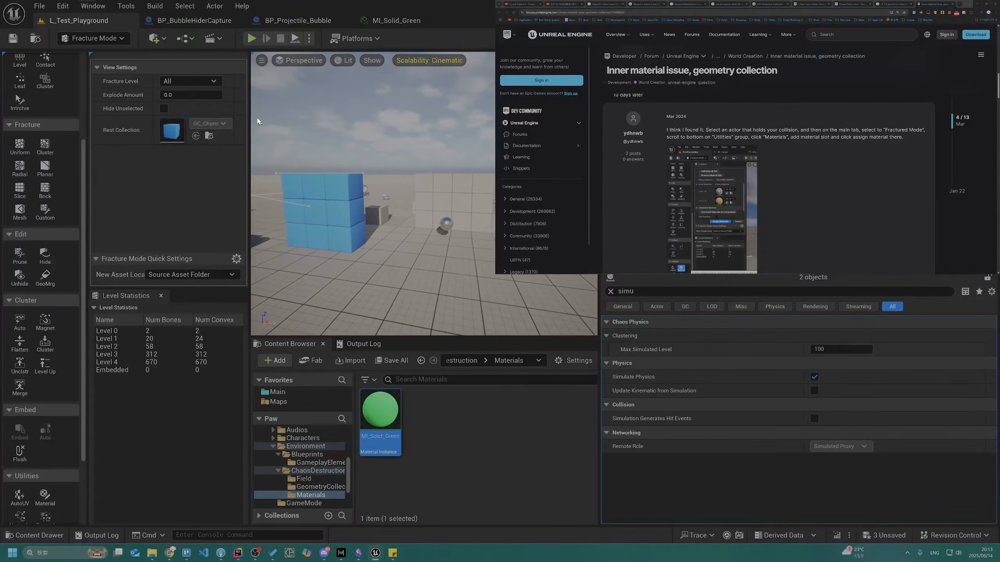
click(251, 38)
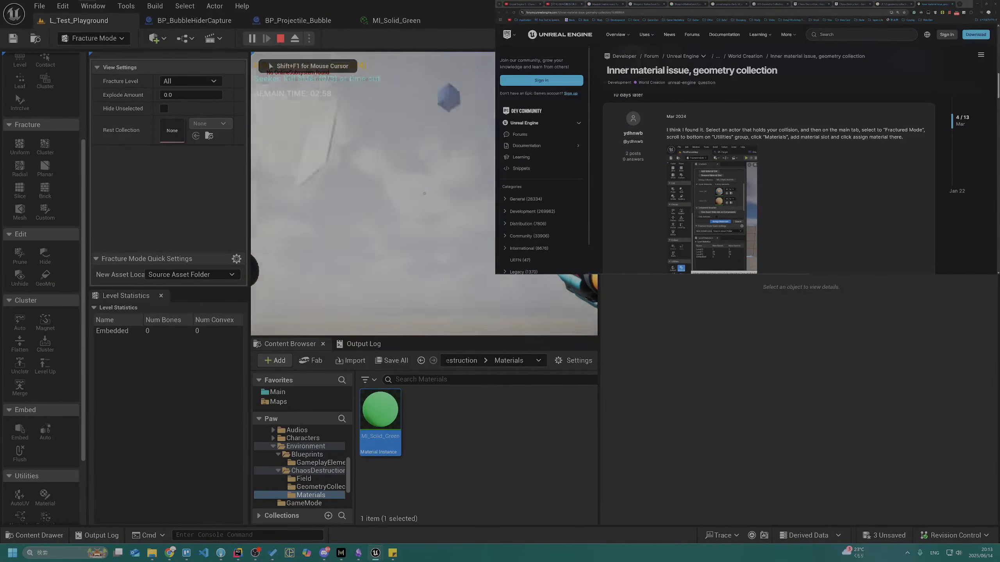
key(Escape)
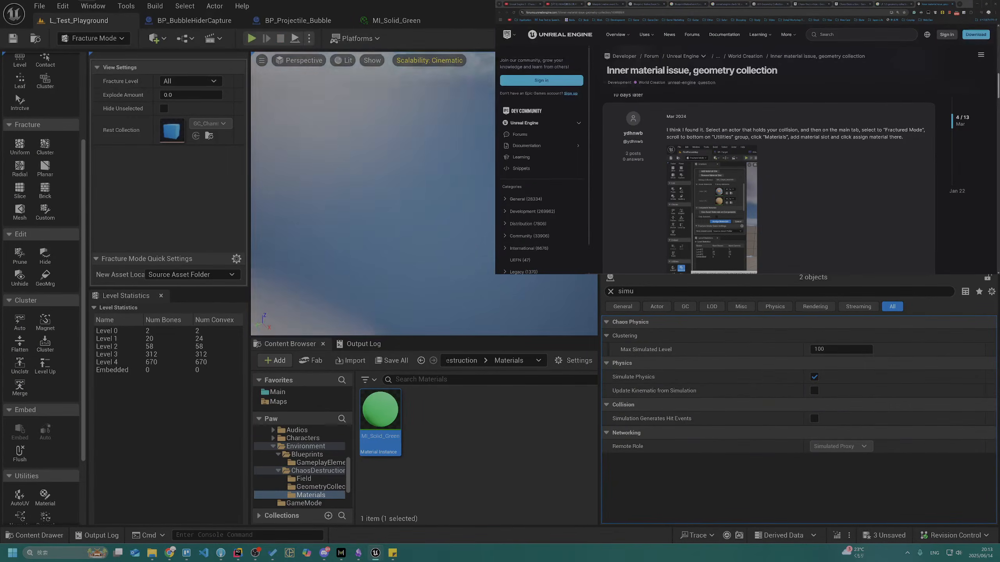
Select the ground plane to check its Simulate Physics setting, and run another short play-test
right_drag(374, 177, 387, 123)
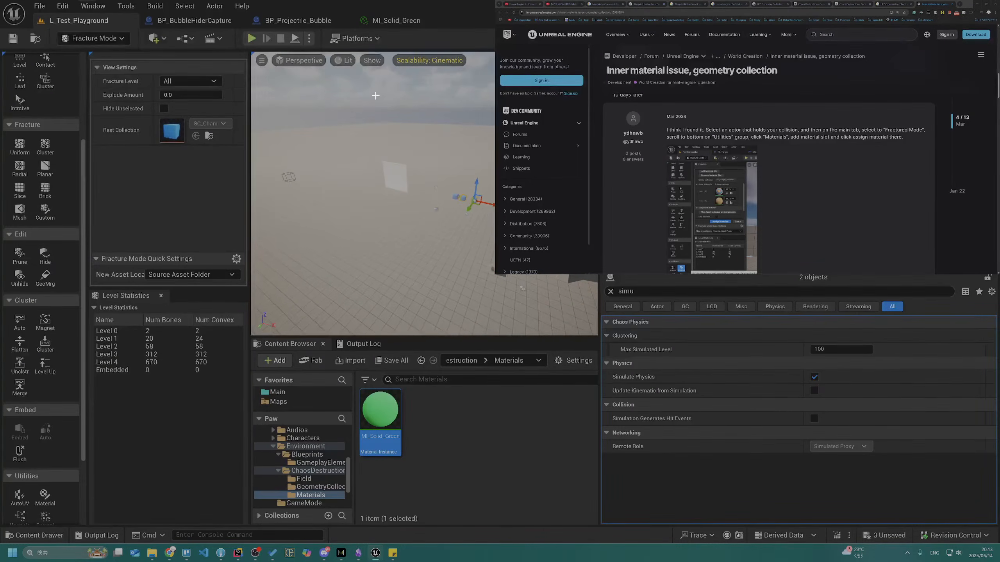
click(356, 264)
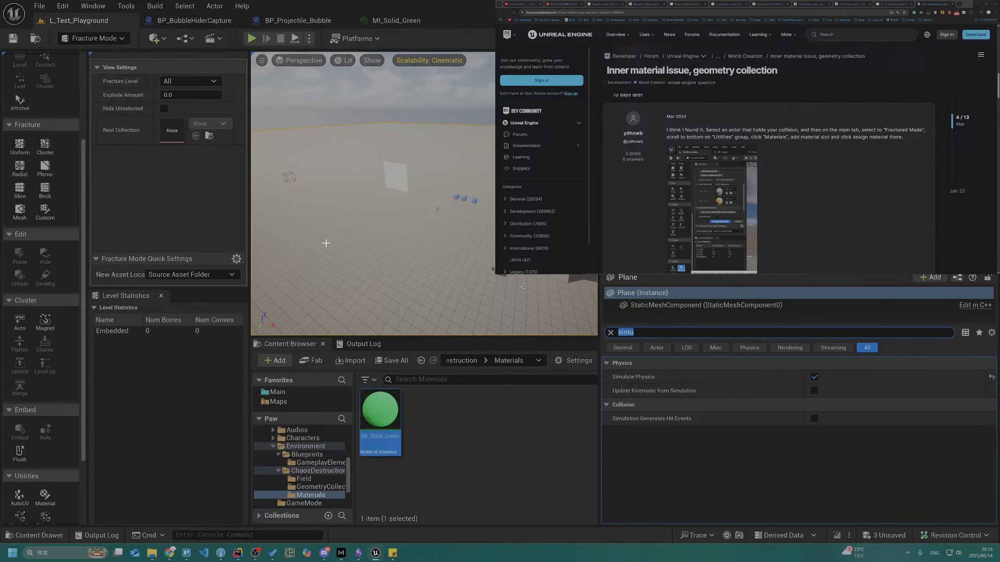
click(259, 37)
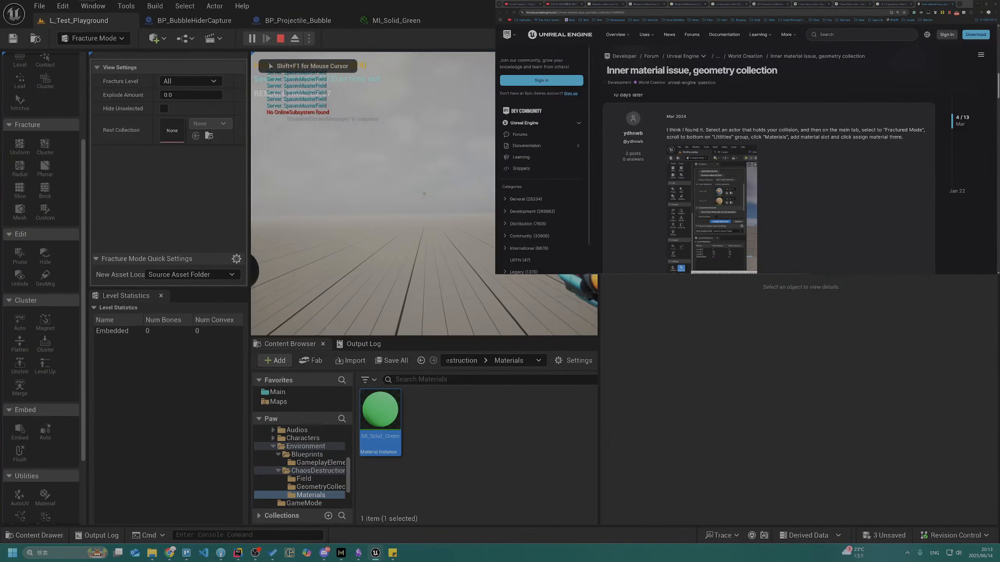
key(Escape)
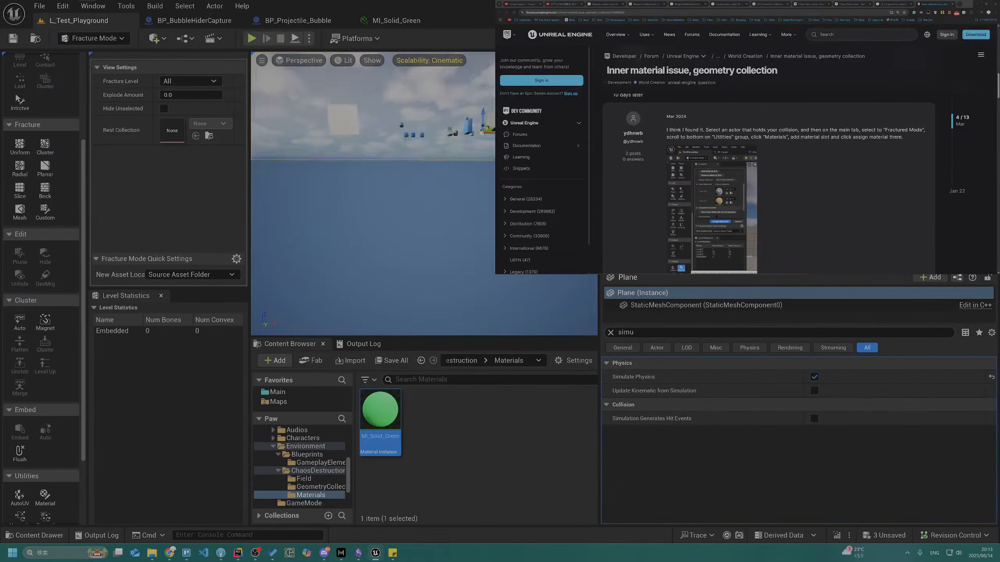
Disable Simulate Physics on the ground plane and clear the property filter
click(814, 377)
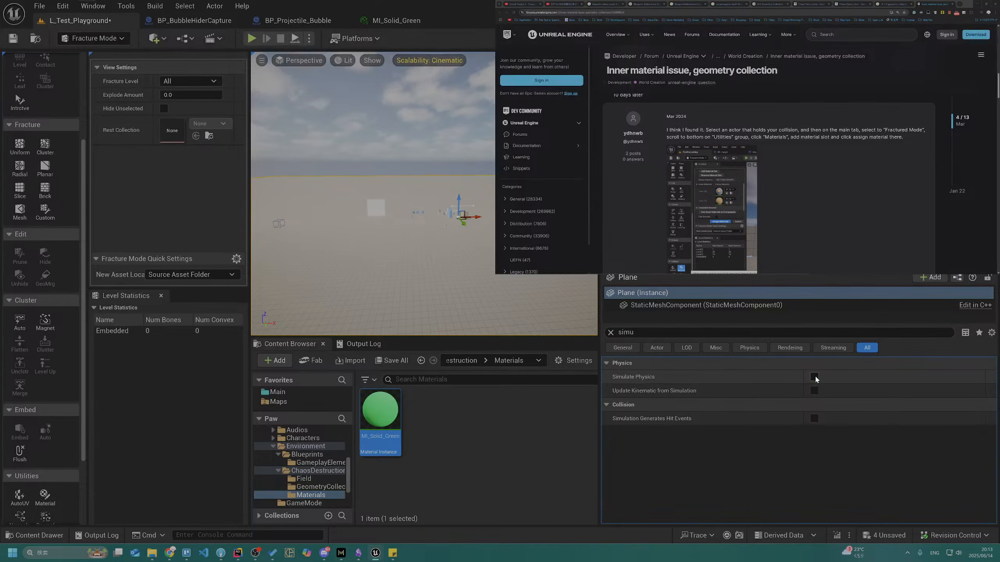
click(611, 333)
Play-test the level by shooting bubbles at the white wall and the large stack of blue blocks, and end the session
click(250, 39)
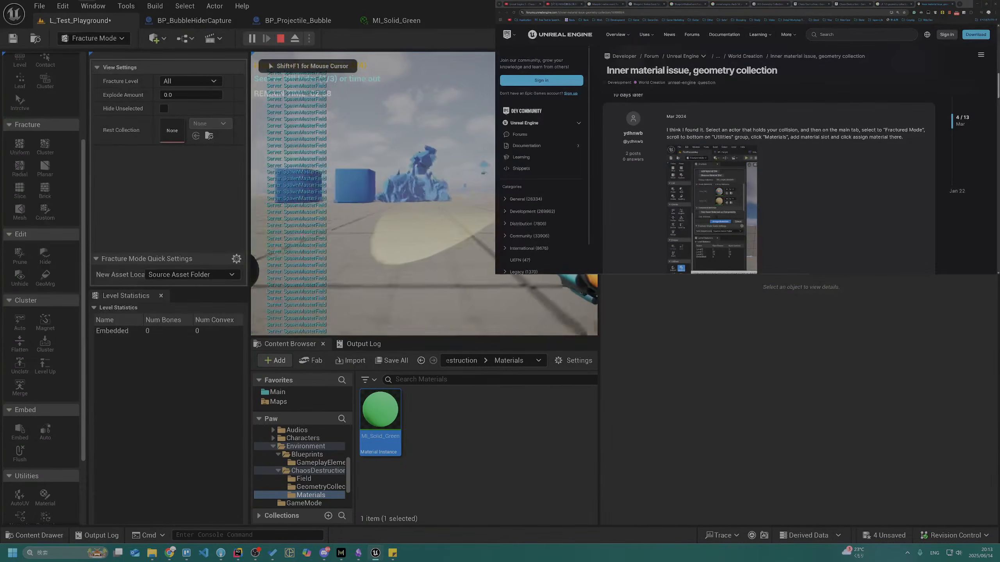
key(w)
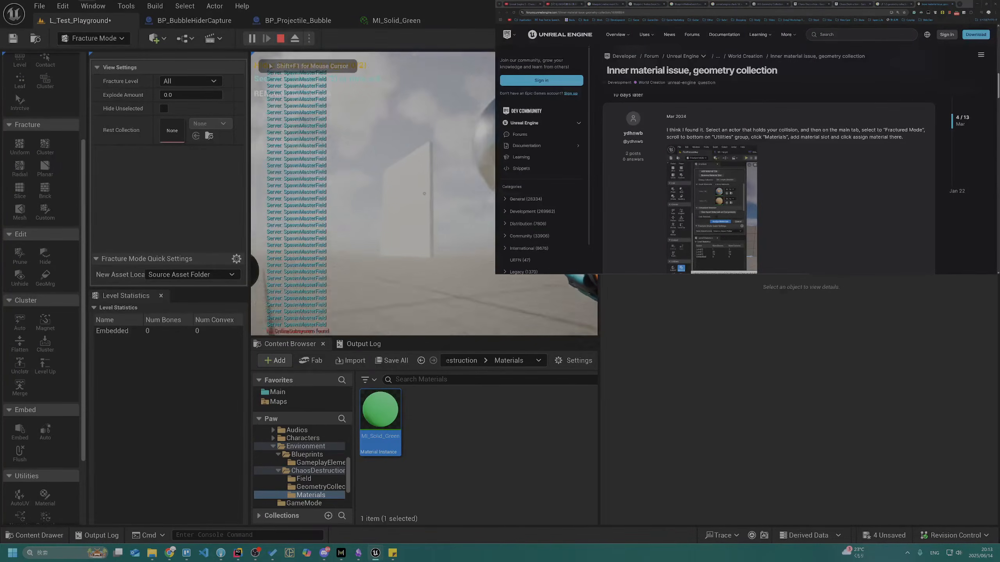
click(424, 194)
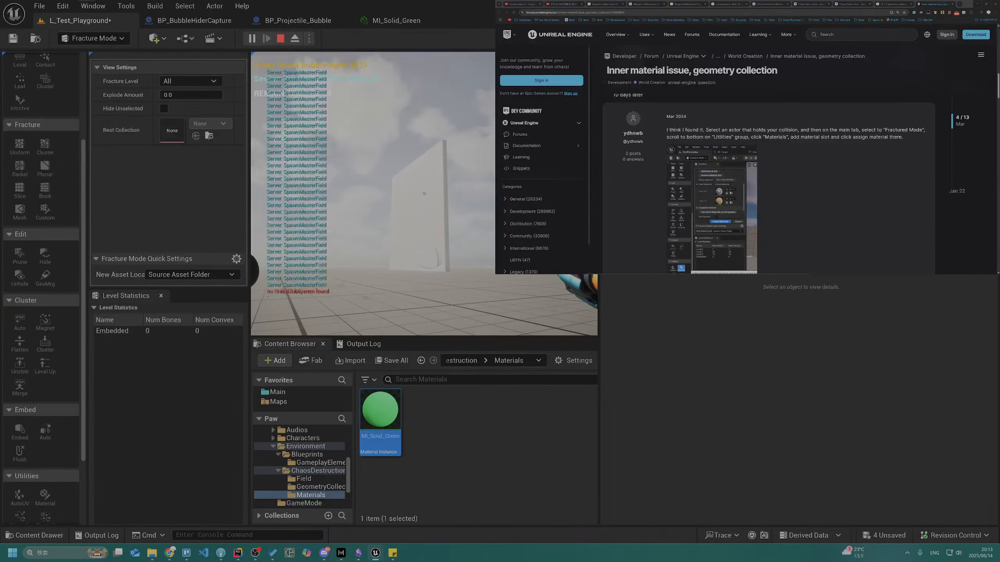
key(w)
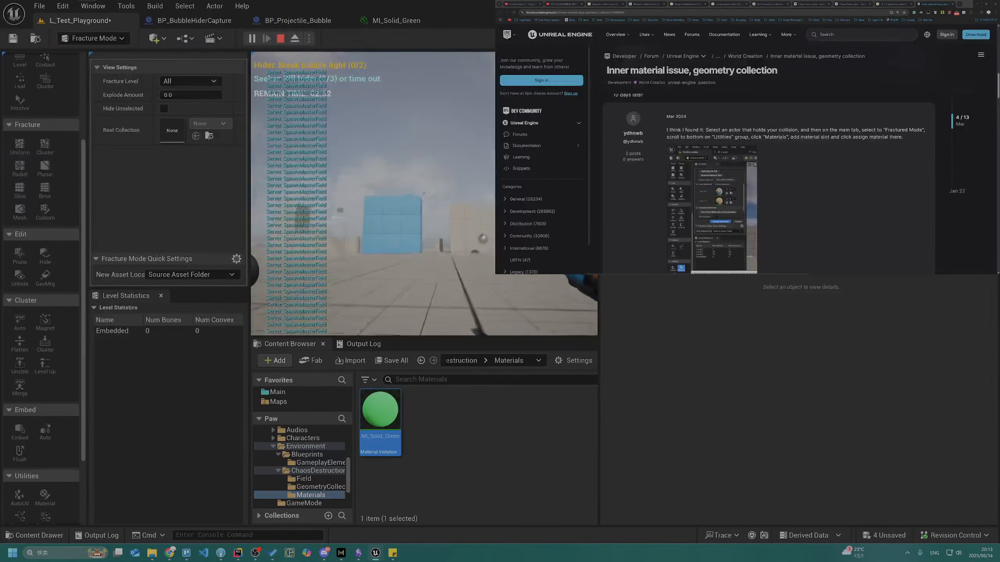
key(w)
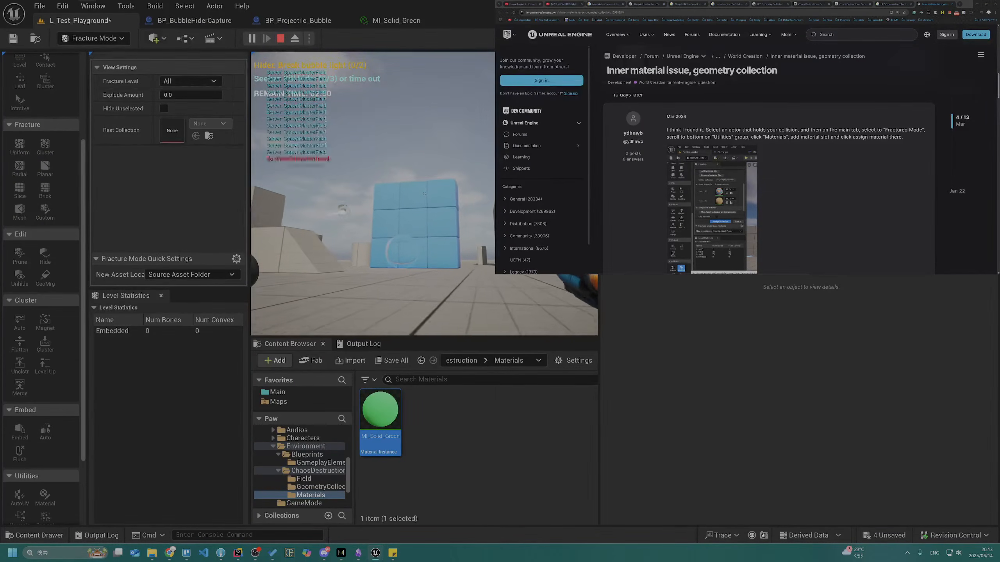
click(424, 194)
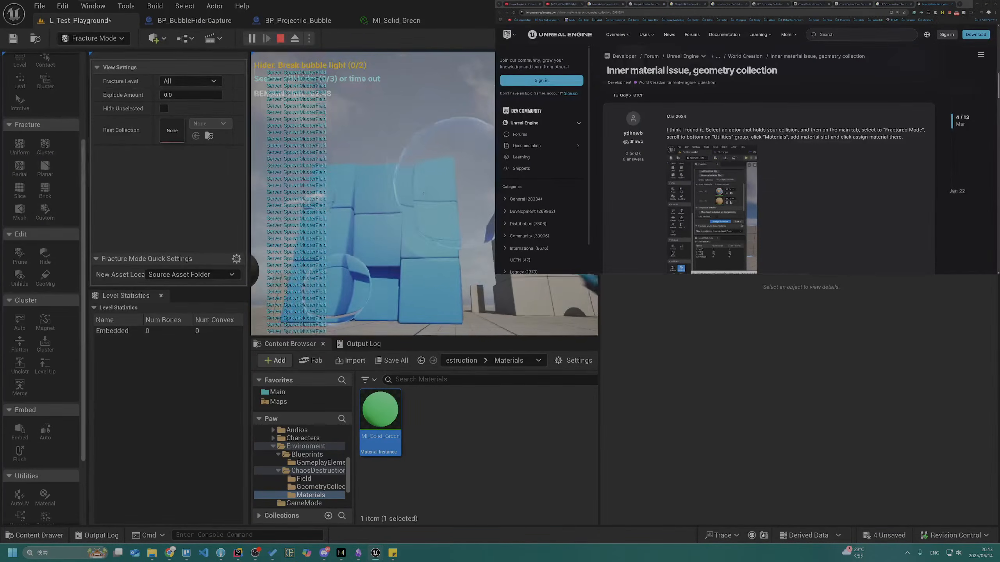
click(424, 194)
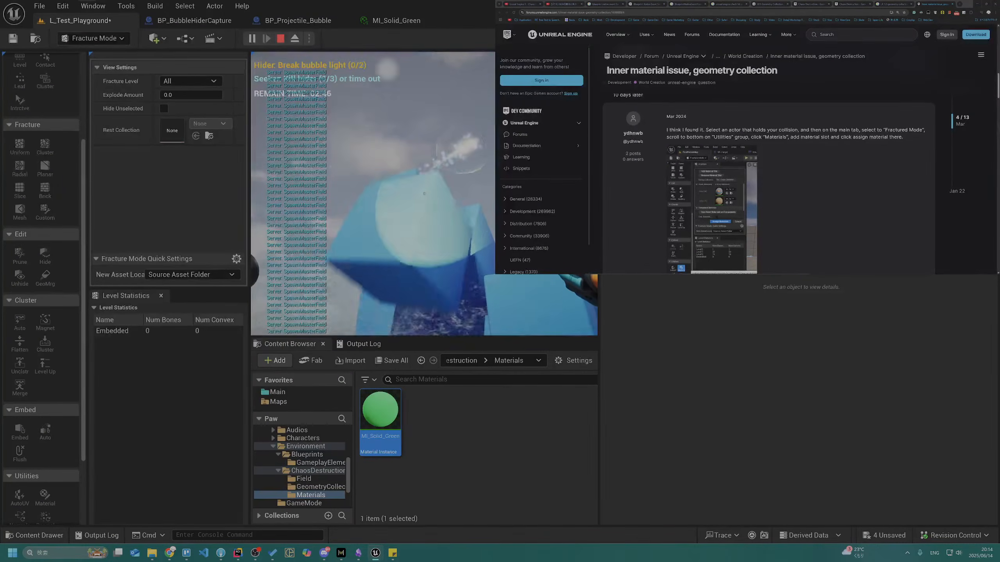
key(s)
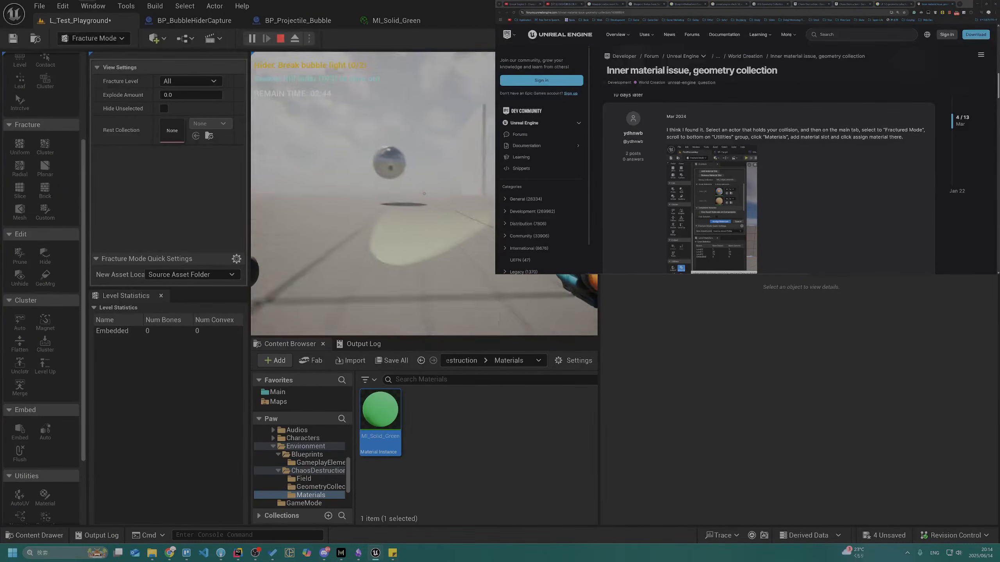
key(Escape)
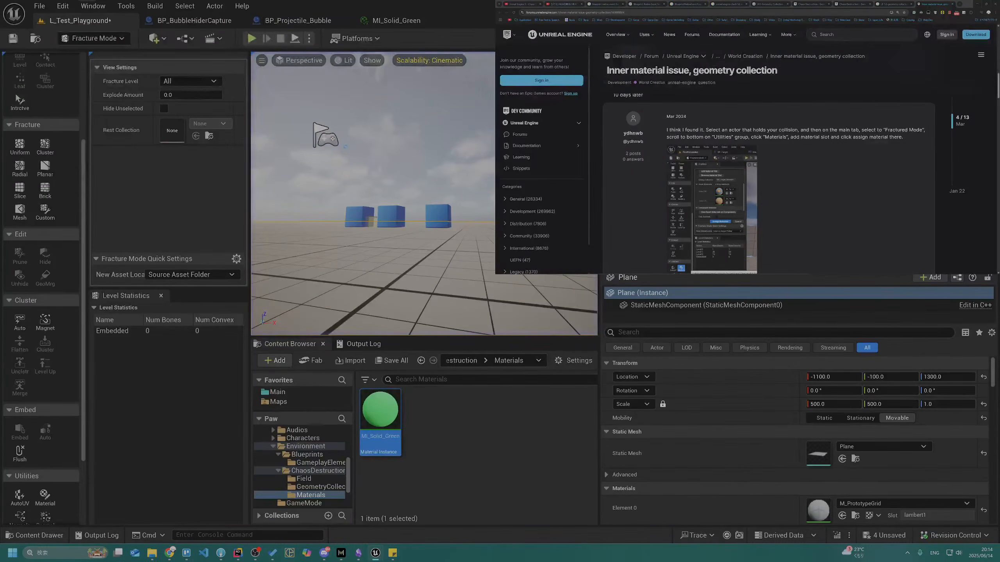
Start a play-test from the ground near the white wall, shoot a bubble at the wall, and end the session
mouse_move(424, 193)
right_down()
mouse_move(366, 188)
mouse_move(356, 191)
mouse_move(374, 209)
mouse_move(350, 207)
mouse_move(452, 204)
mouse_move(390, 196)
mouse_move(409, 203)
mouse_move(390, 206)
mouse_move(430, 204)
right_up()
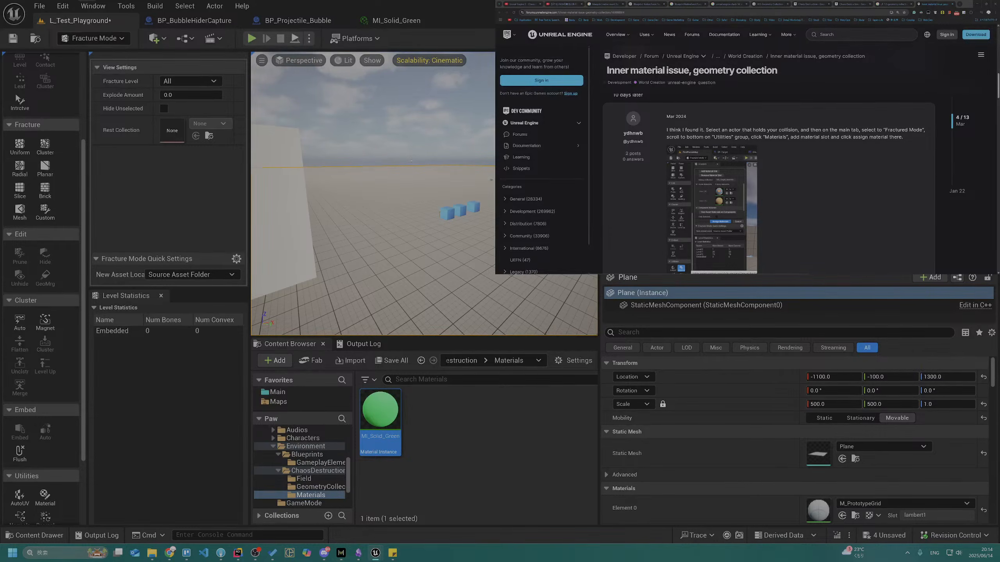
right_drag(468, 296, 440, 307)
right_click(463, 236)
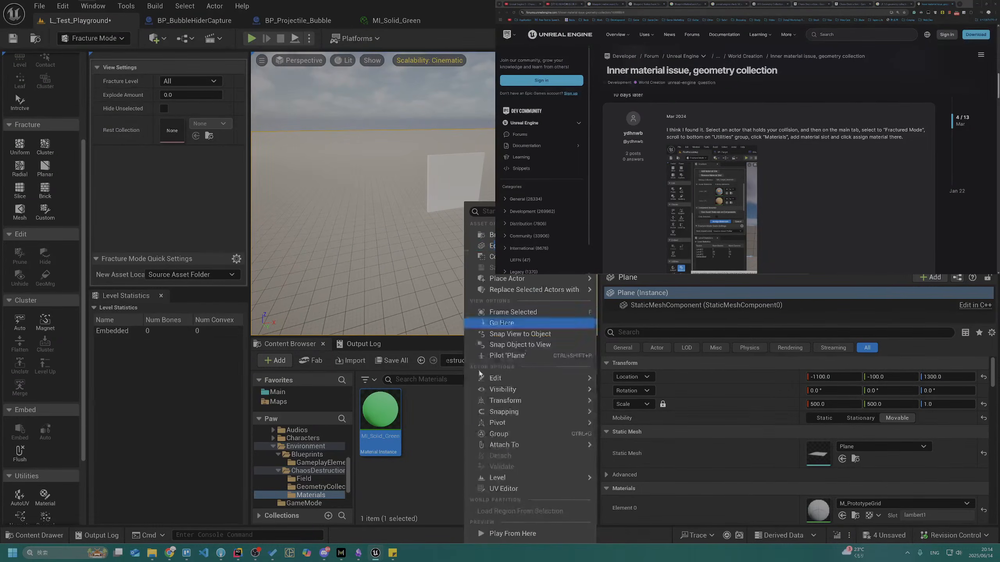
click(512, 534)
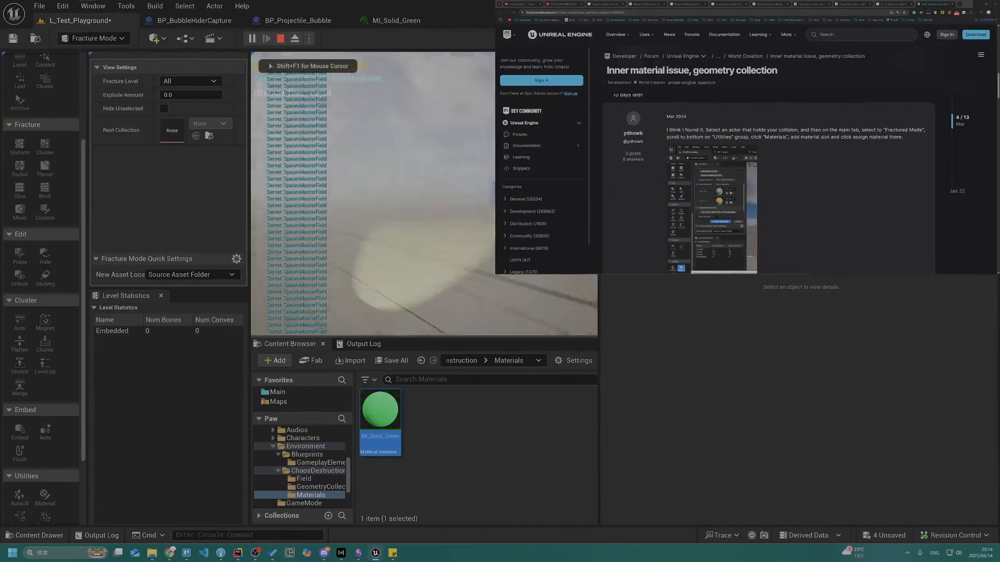
key(w)
click(424, 193)
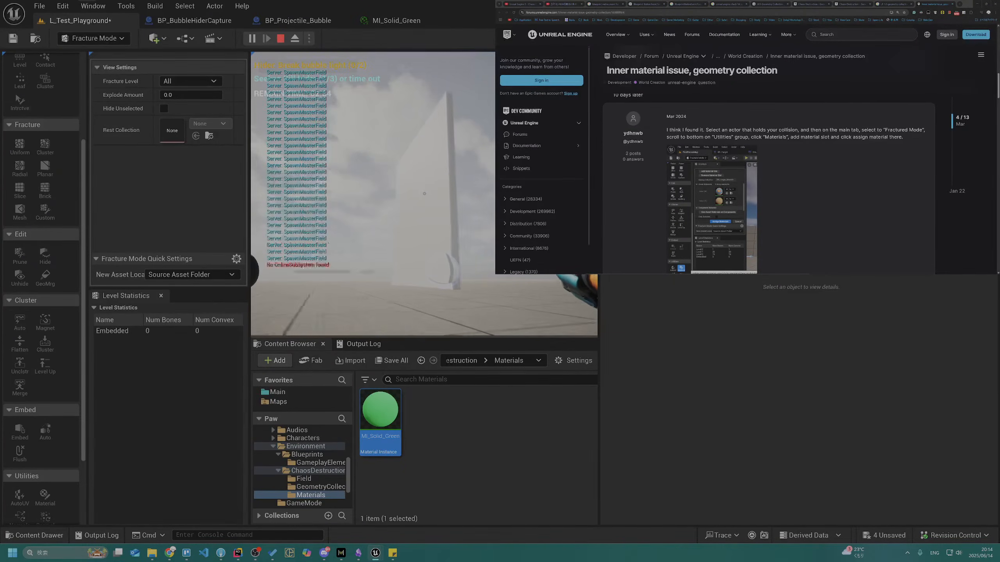
key(Escape)
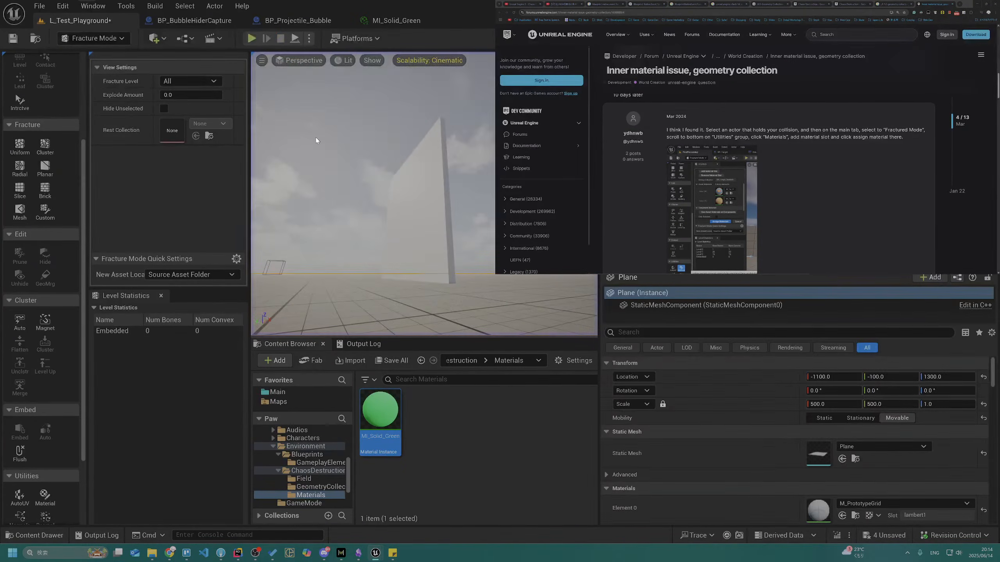
Turn on Simulate Physics for GC_WhiteWallExample and raise the wall to a Z location of about 2694
click(437, 217)
click(708, 333)
text(S)
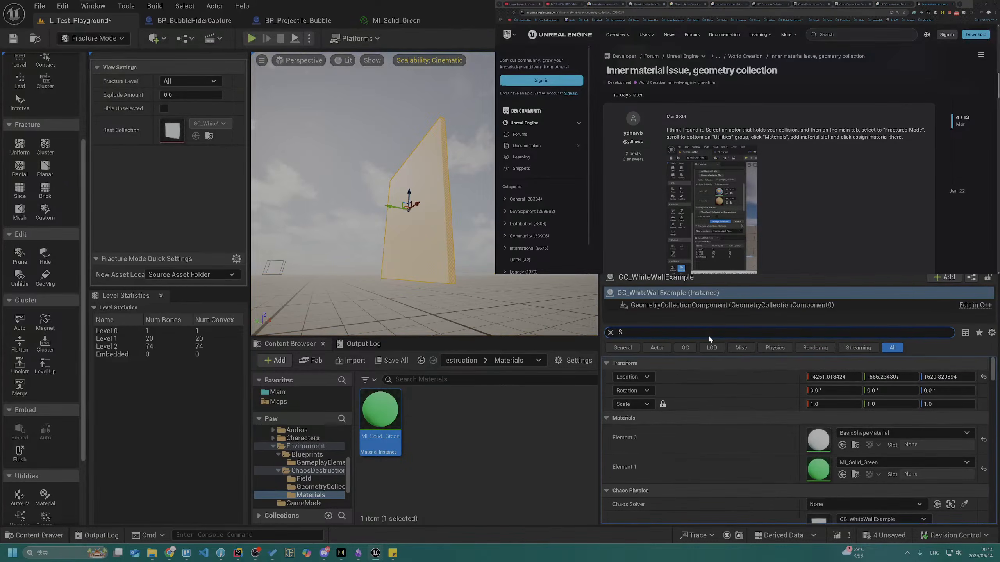
text(lMU)
click(814, 418)
click(814, 419)
mouse_move(412, 233)
right_down()
mouse_move(488, 261)
mouse_move(413, 233)
right_up()
drag(437, 213, 438, 133)
Play-test from the ground near the raised white wall, end the session, and clear the wall's property filter
click(310, 39)
click(342, 141)
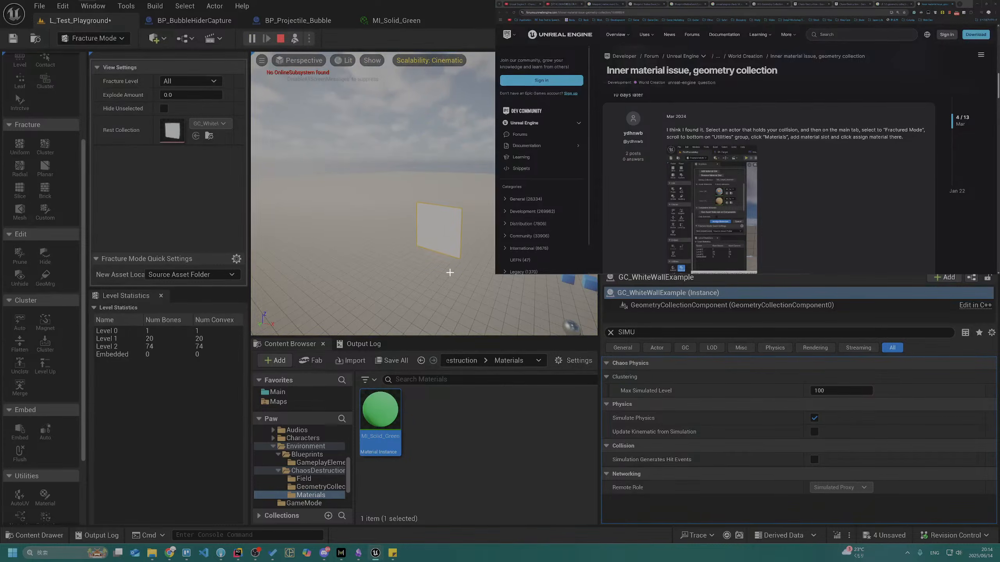
right_drag(445, 244, 409, 272)
key(w)
key(w)
right_drag(459, 221, 459, 218)
key(s)
key(Escape)
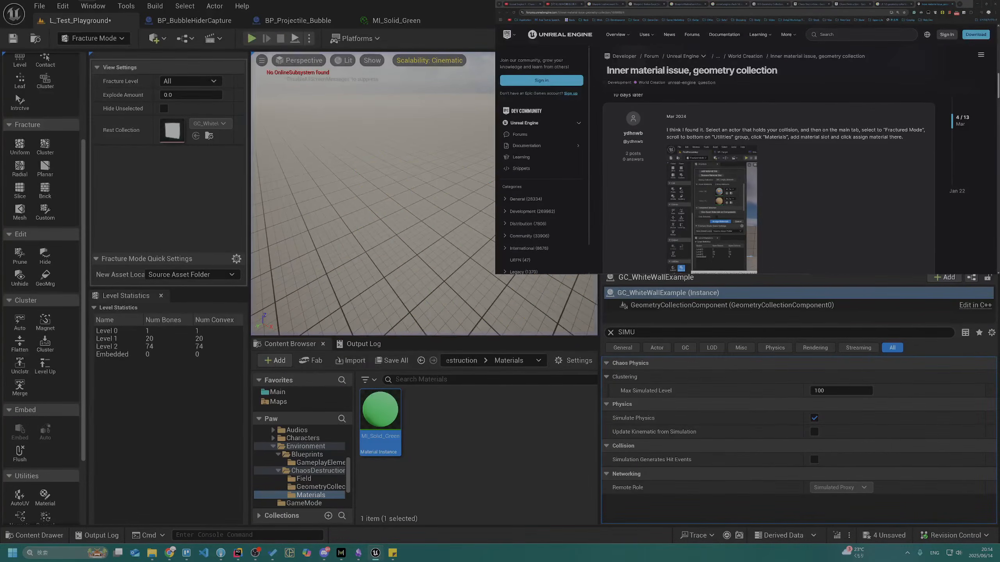
click(611, 332)
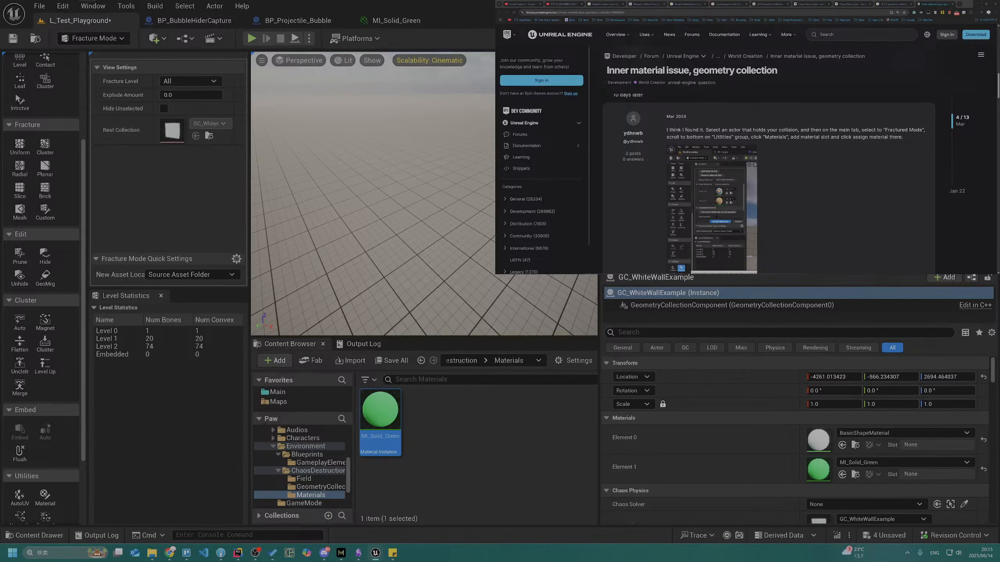
Set MI_Solid_Green as asset material index 1 of GC_WhiteWallExample with the fracture Material tool, and save the level
click(45, 496)
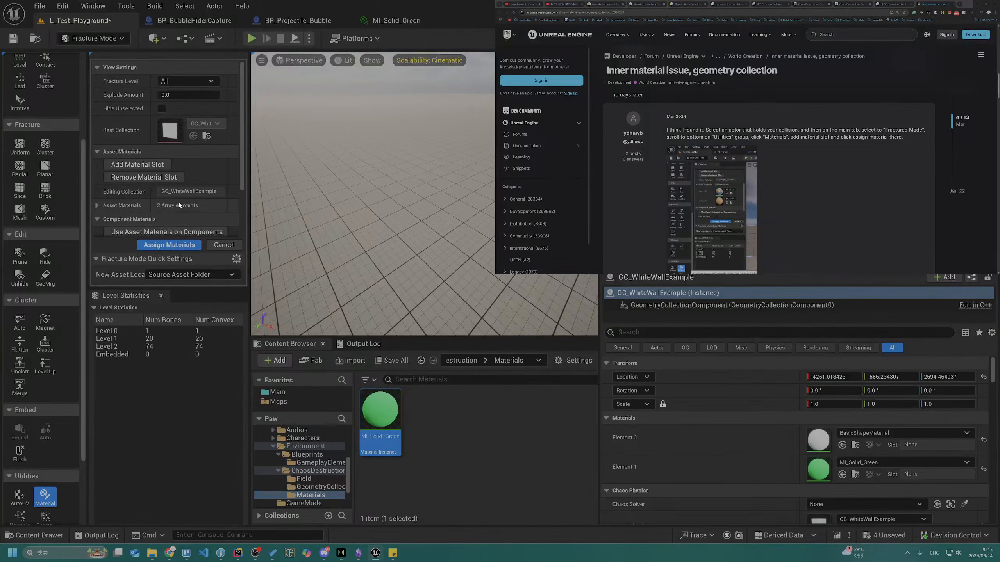
click(105, 204)
scroll(114, 208, down, 3)
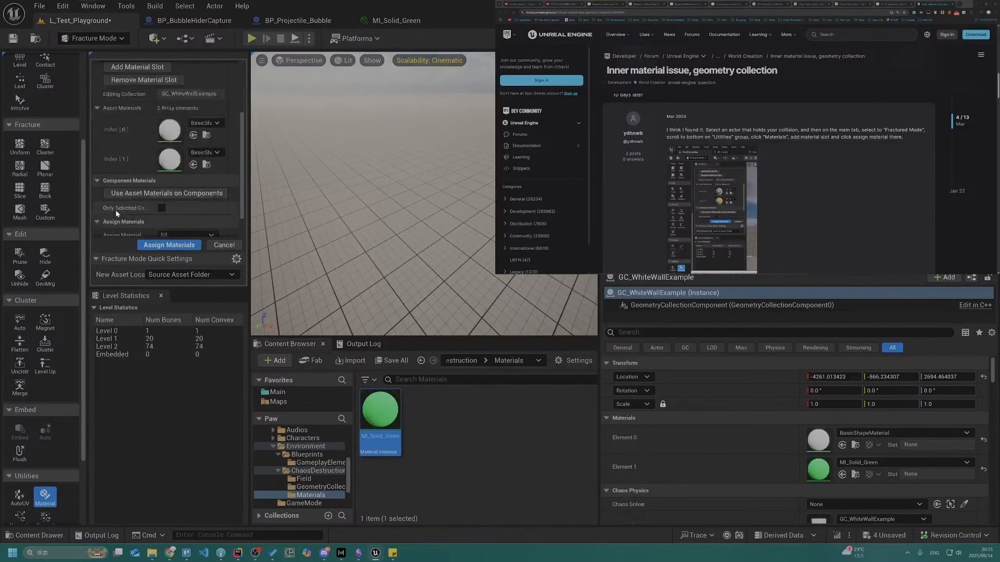
drag(380, 410, 176, 161)
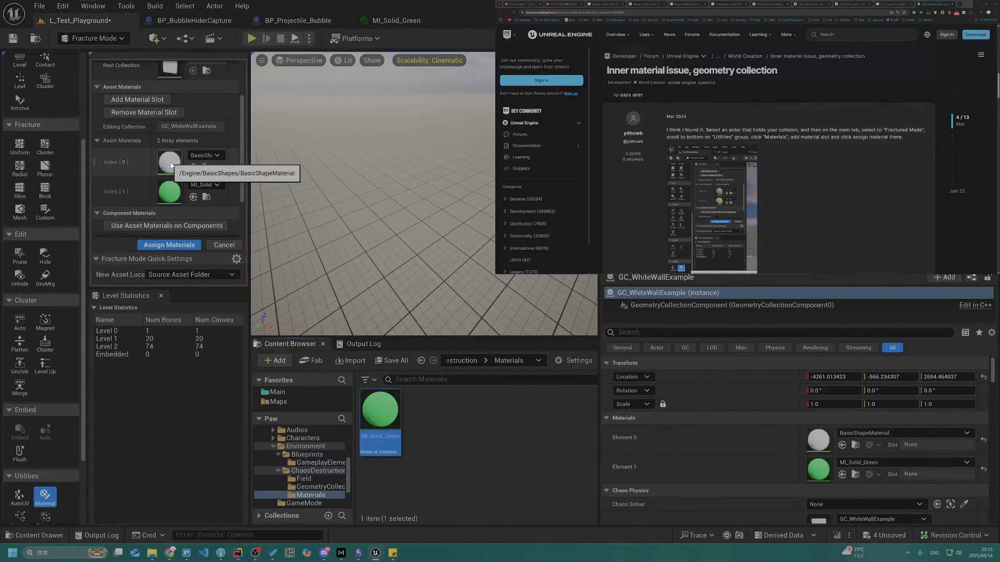
scroll(174, 168, up, 2)
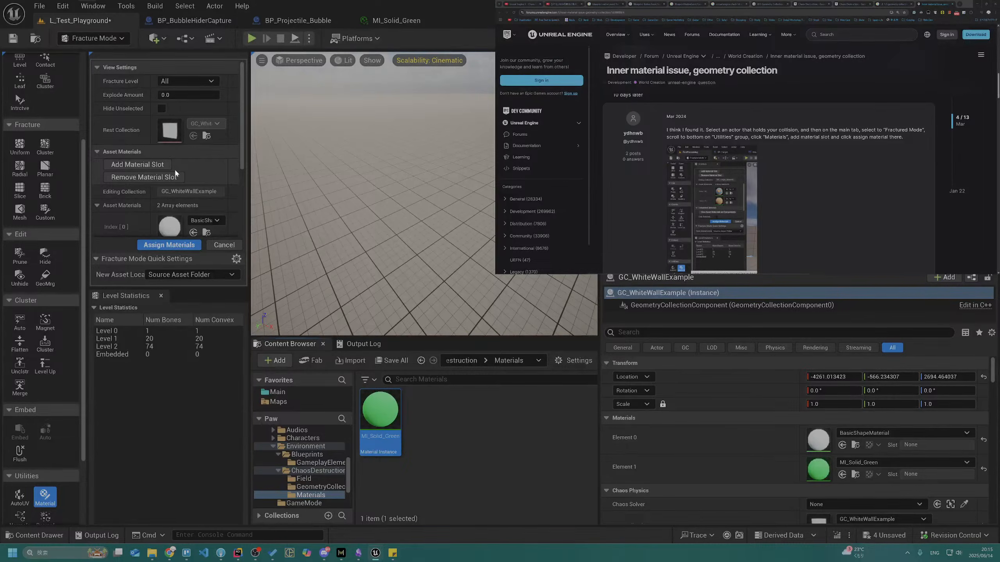
scroll(174, 169, down, 4)
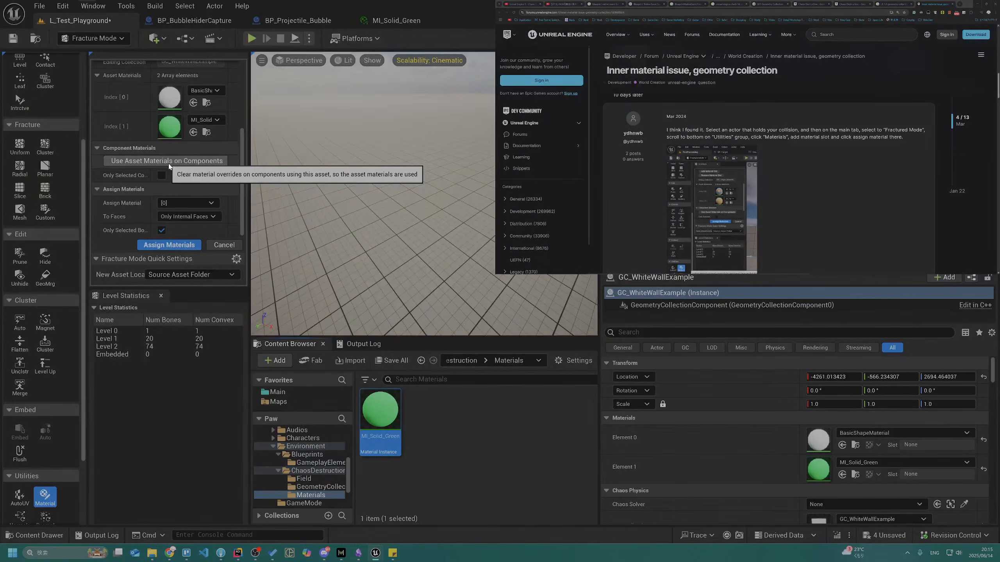
click(18, 43)
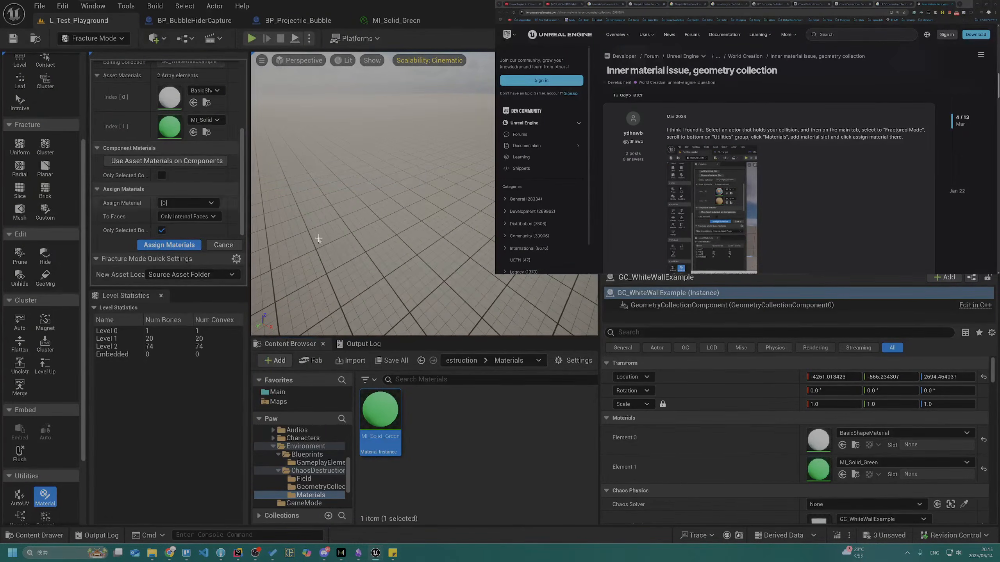
Play-test from the ground facing the wall to inspect its inner fracture faces, and end the session
right_drag(376, 238, 377, 237)
key(s)
right_drag(369, 196, 369, 196)
click(309, 38)
click(354, 146)
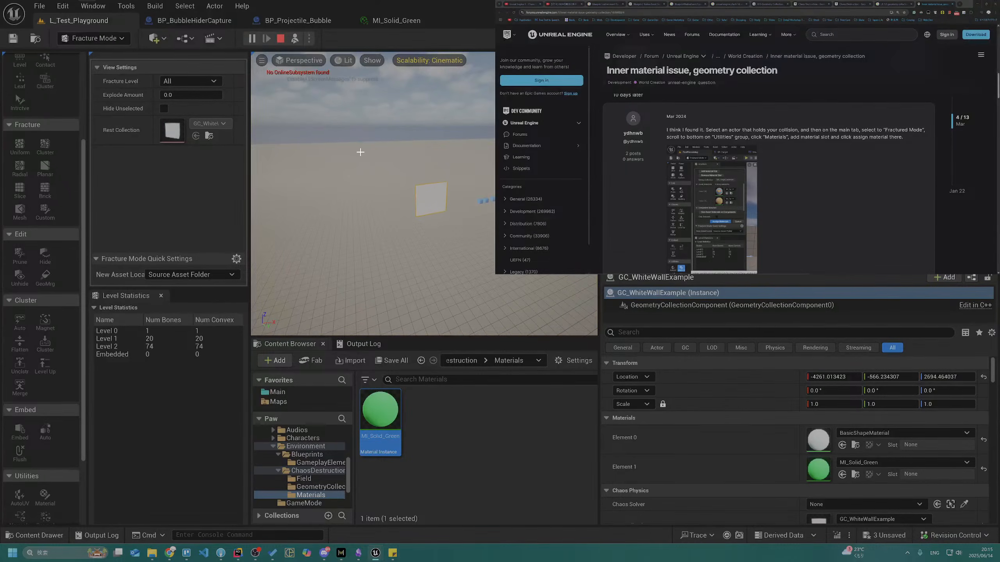
right_drag(416, 194, 415, 193)
key(w)
key(Escape)
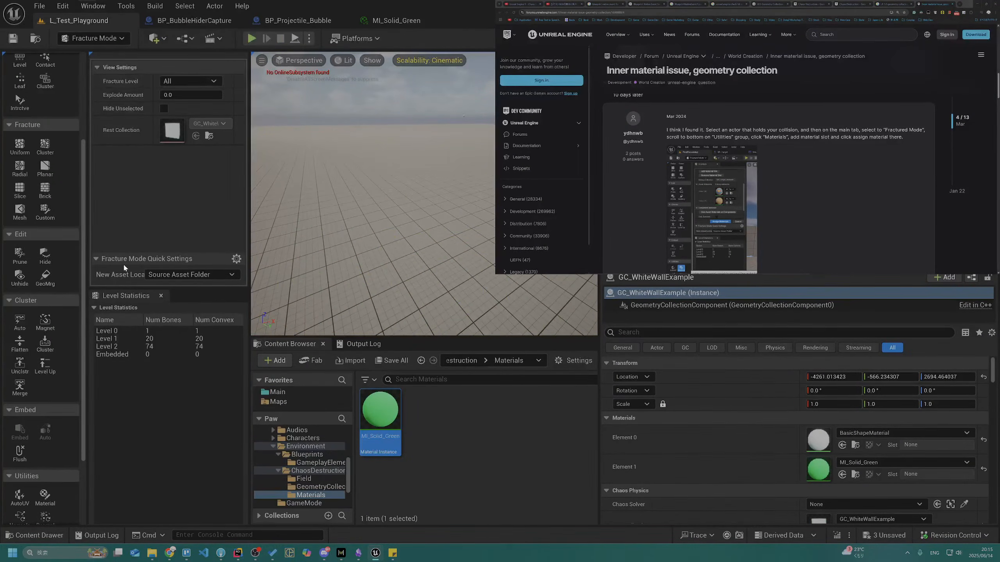
Assign material [1] to only the internal faces of the white wall's geometry collection
click(45, 497)
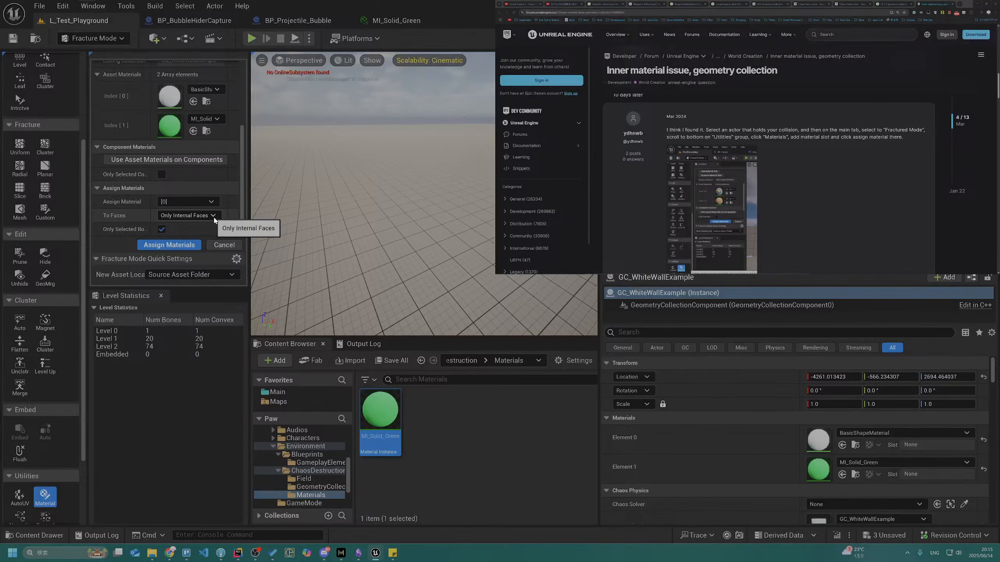
click(213, 216)
click(213, 216)
click(211, 202)
click(211, 222)
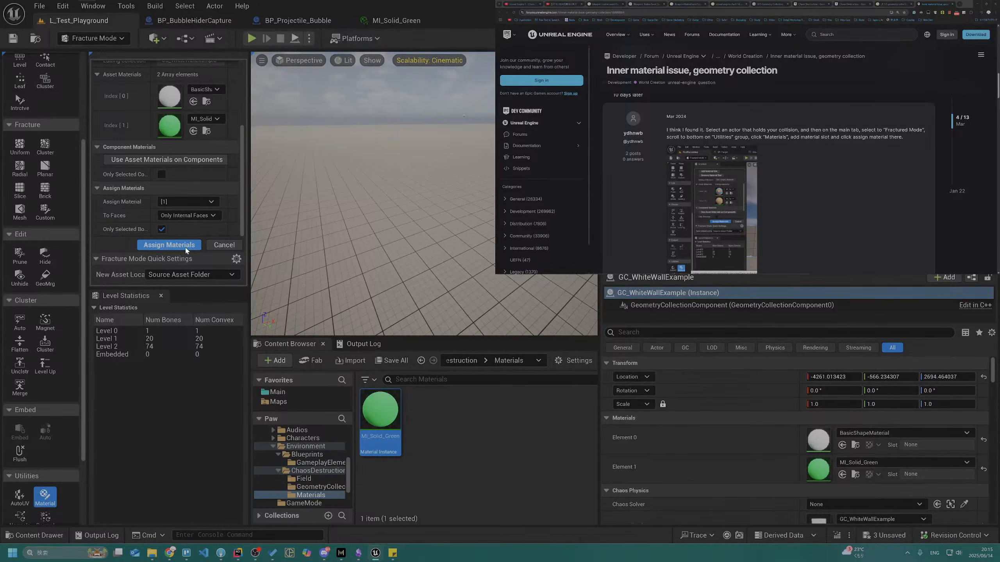
Play-test the falling wall up close to examine the material on its broken pieces, and end the session
mouse_move(323, 157)
right_down()
mouse_move(335, 187)
mouse_move(323, 157)
right_up()
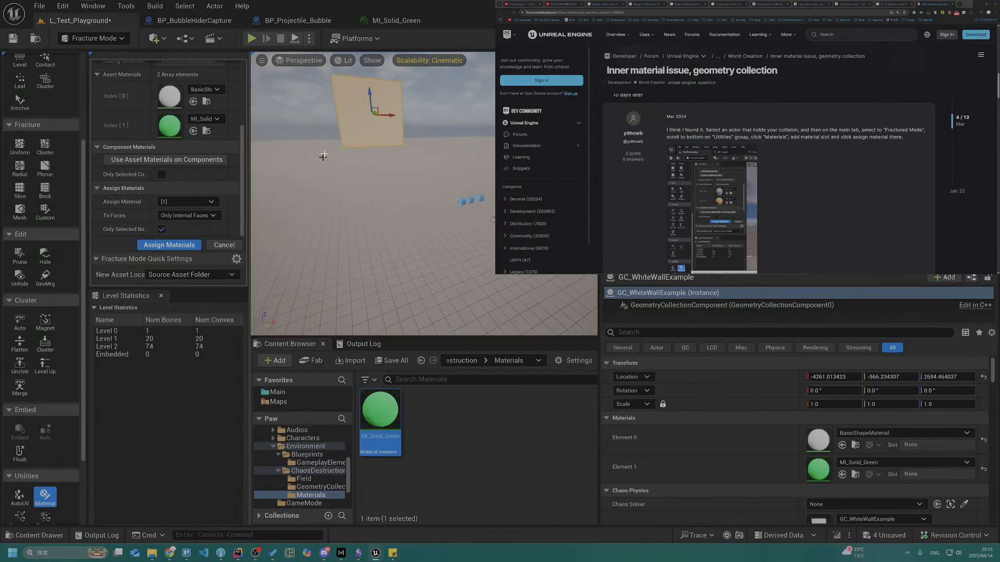
click(309, 39)
click(349, 142)
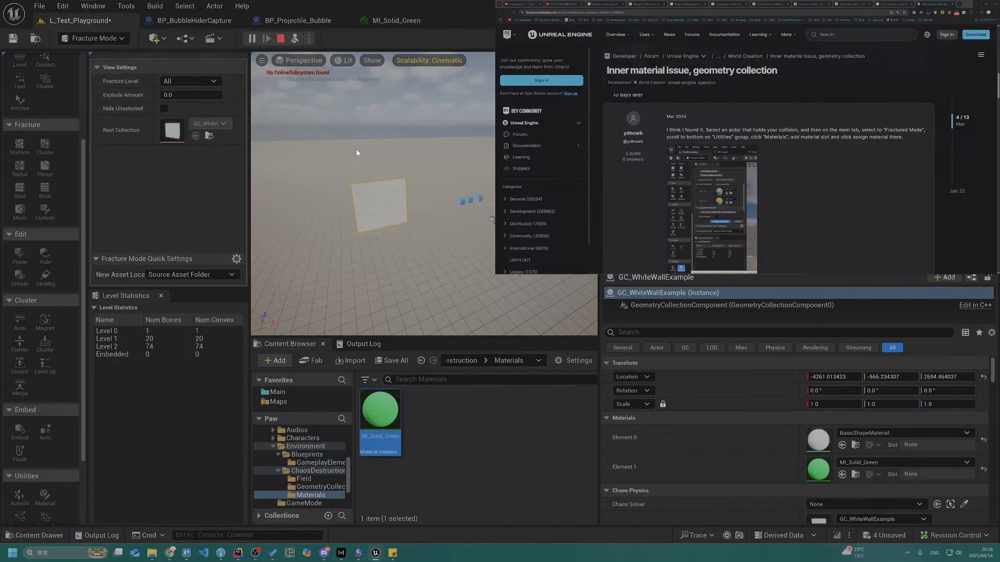
key(w)
right_drag(369, 161, 409, 170)
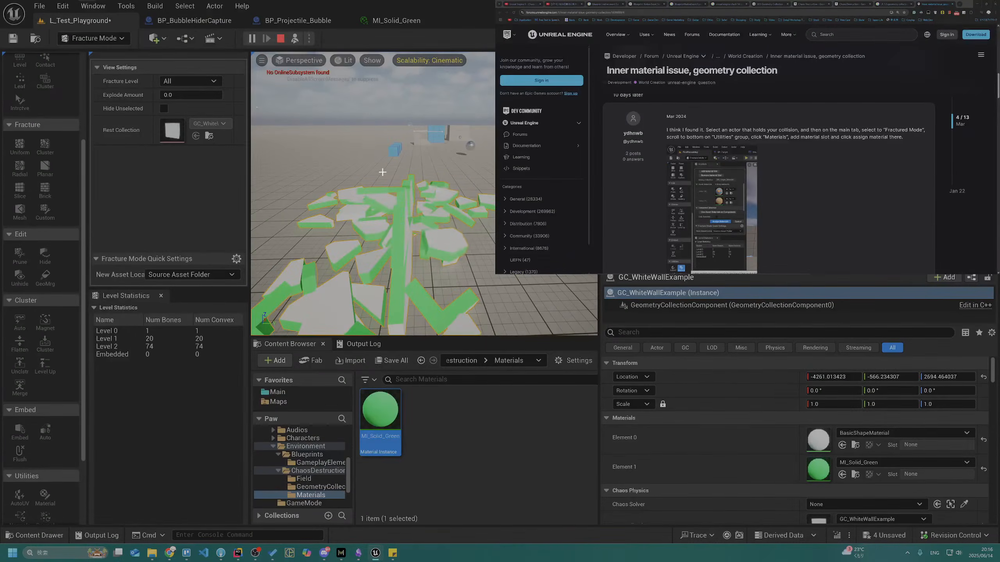
key(Escape)
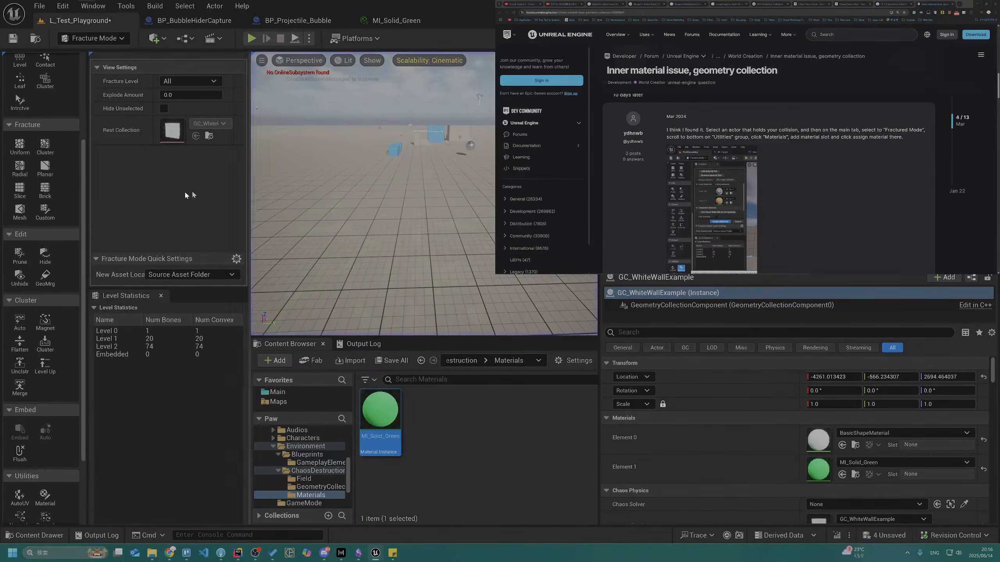
Remove the last material slot from GC_WhiteWallExample using the fracture Material tool
click(45, 497)
scroll(216, 163, down, 3)
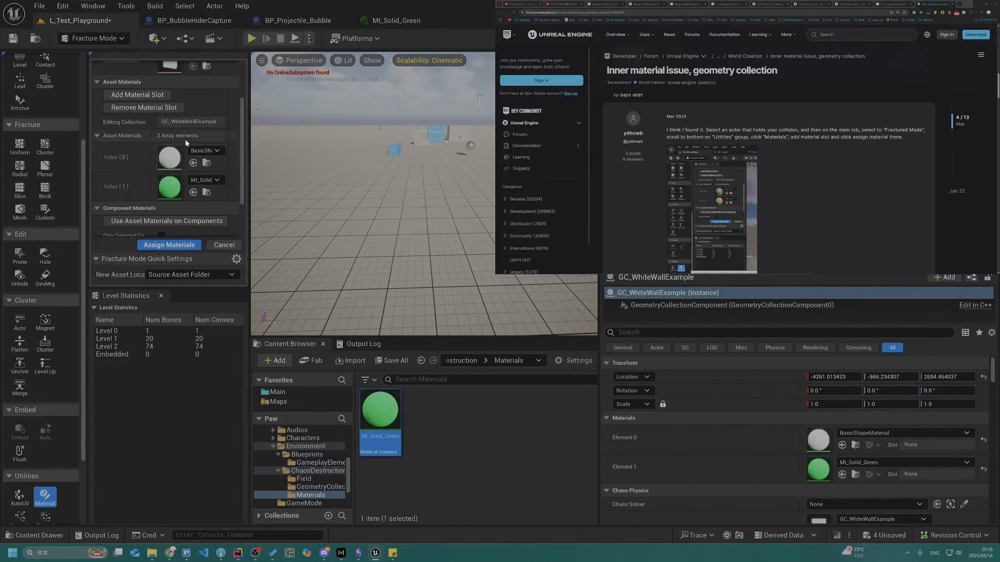
click(173, 110)
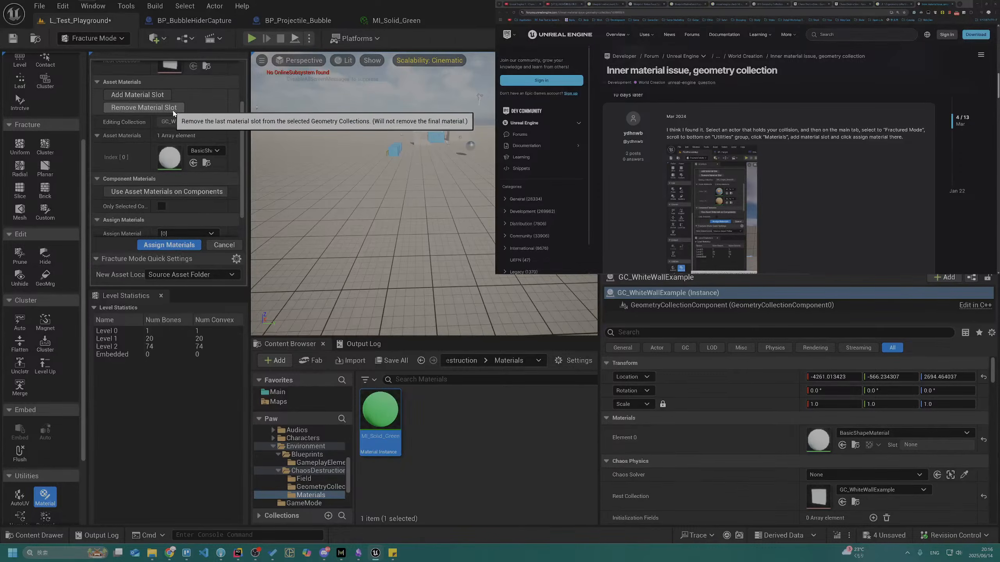
right_drag(221, 167, 210, 136)
right_drag(219, 230, 192, 198)
scroll(166, 225, down, 2)
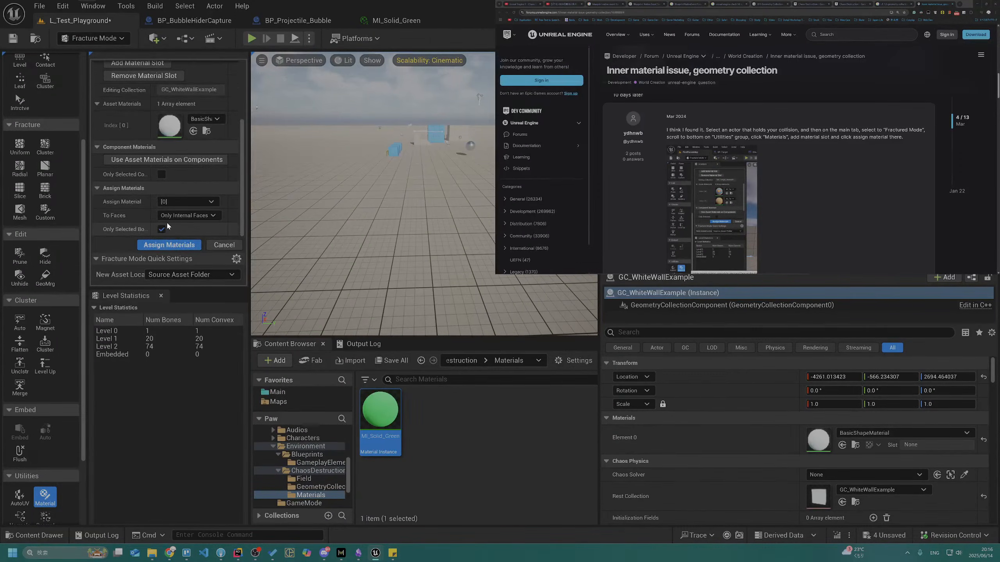
Set the remaining material slot [0] to MI_Solid_Green and assign it to all faces of the wall
click(190, 212)
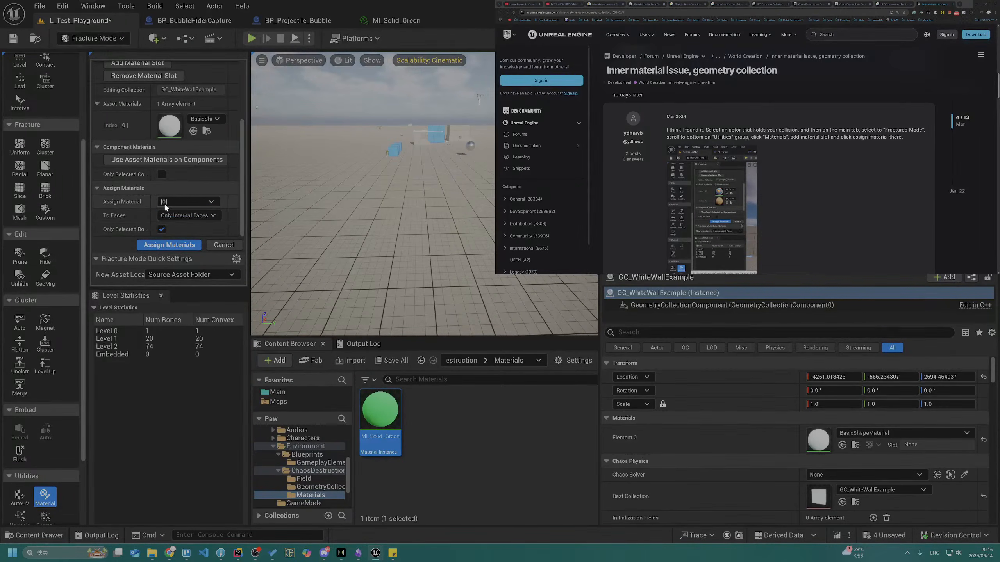
click(170, 209)
click(194, 216)
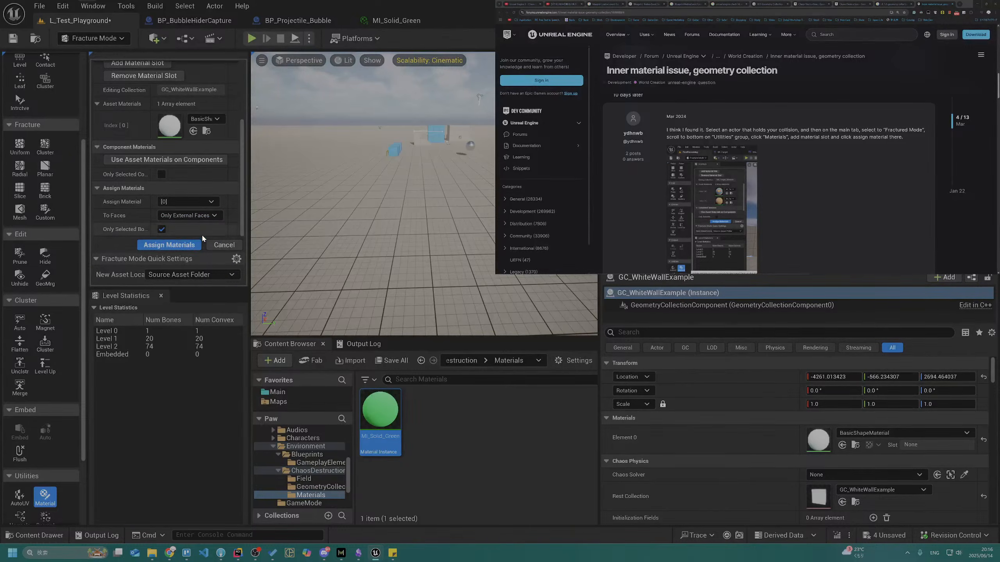
click(185, 245)
Add a temporary cube to the level to inspect its default material, and delete the cube
click(154, 38)
mouse_move(182, 157)
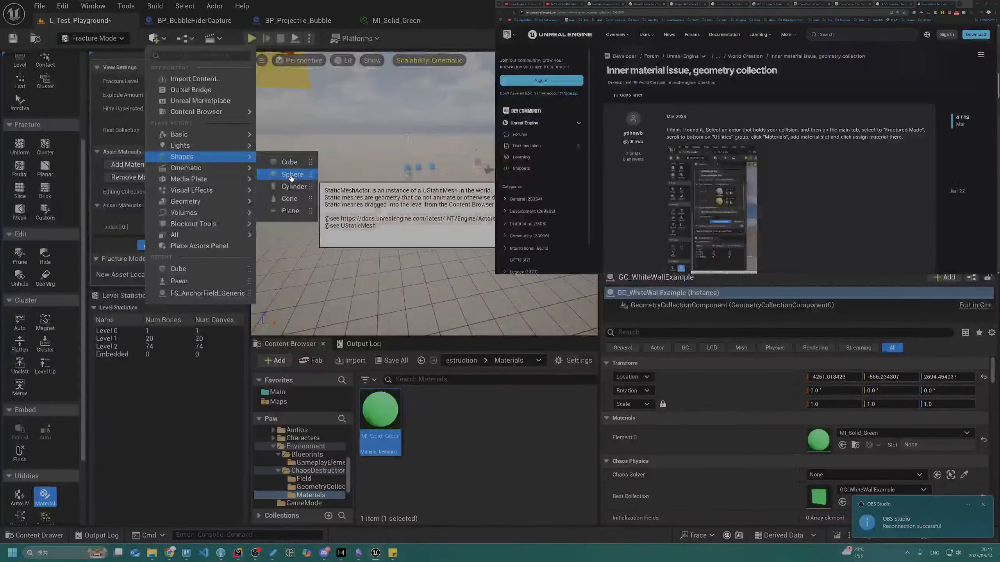
click(290, 162)
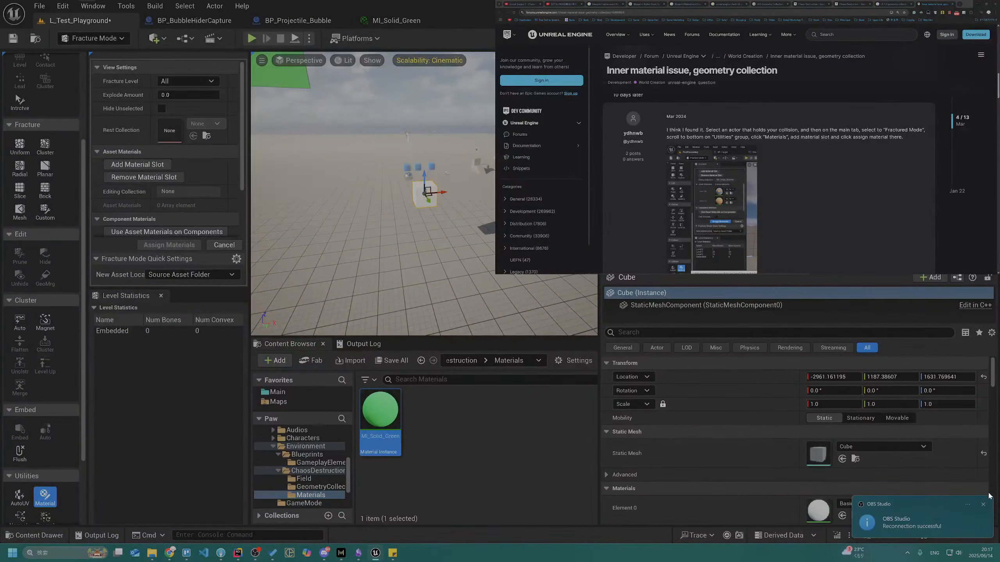
scroll(798, 441, down, 3)
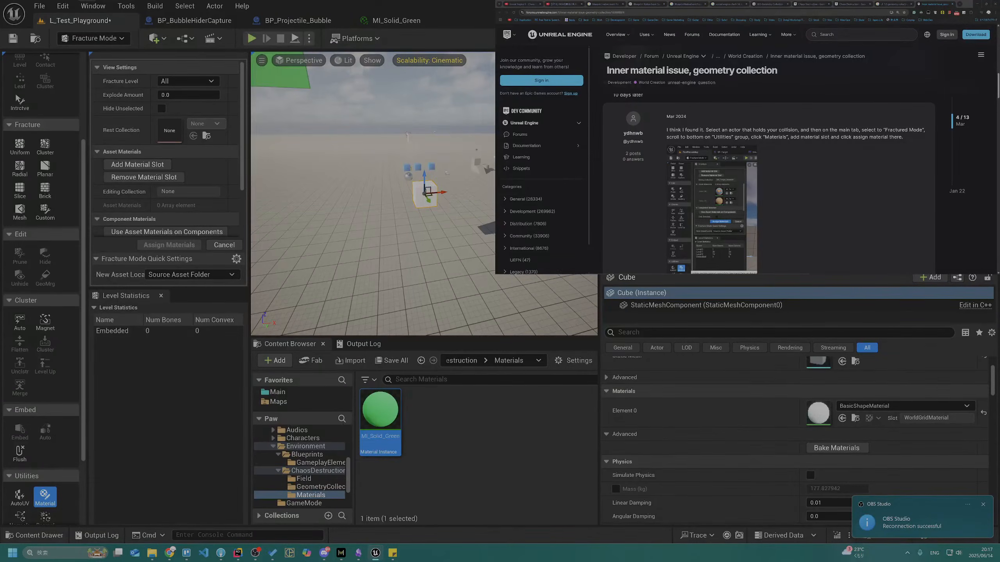
key(Delete)
Select the wall and search for the basic shape material as a replacement in its asset material slot [0]
click(306, 75)
right_drag(307, 78, 271, 86)
scroll(215, 172, down, 4)
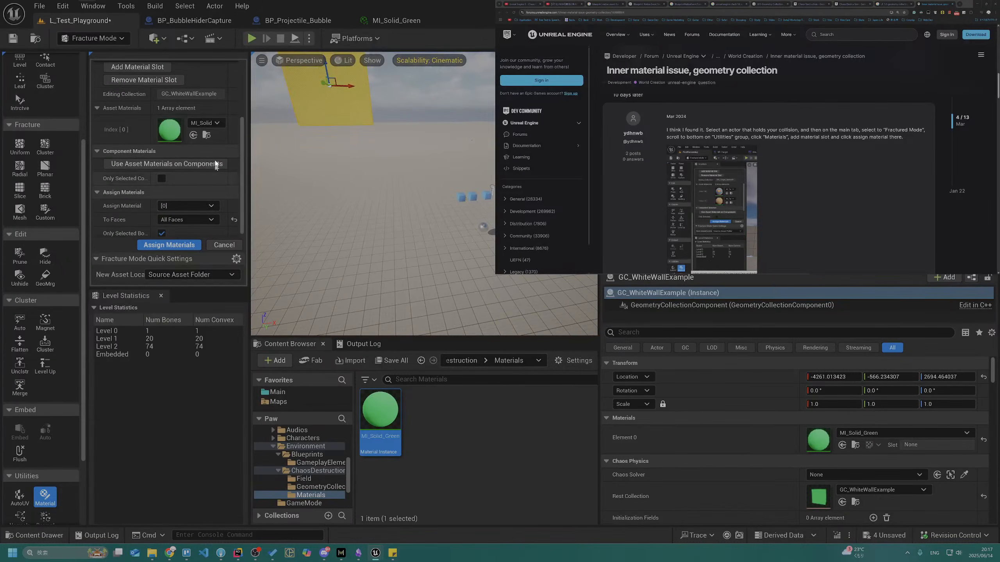
click(212, 123)
text(basicshap)
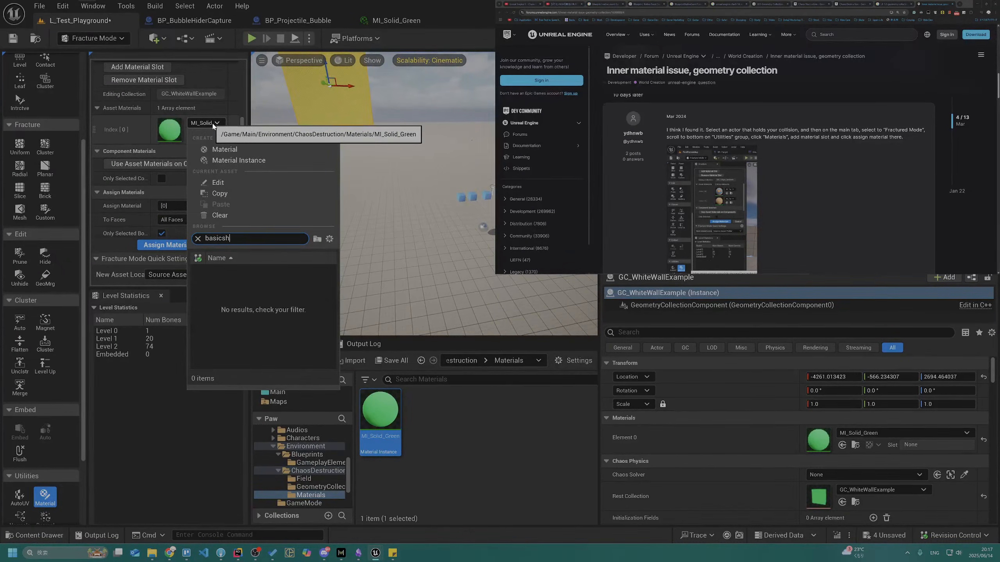
key(BackSpace)
key(BackSpace)
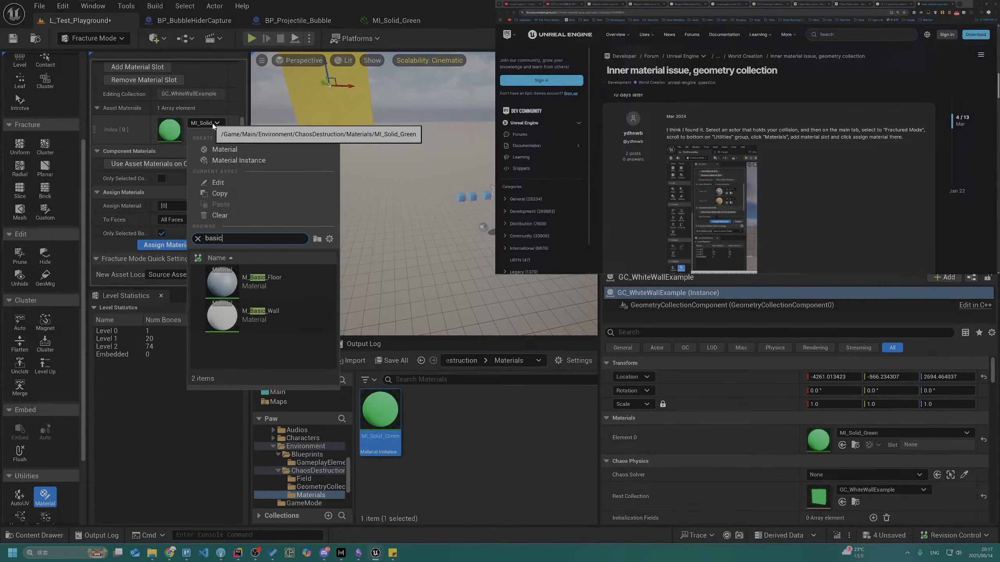
key(BackSpace)
key(BackSpace)
key(BackSpace)
key(BackSpace)
key(BackSpace)
key(BackSpace)
Search for the basic shape material for Element 0 in the wall's component materials, and leave the search without choosing one
click(879, 434)
text(basics)
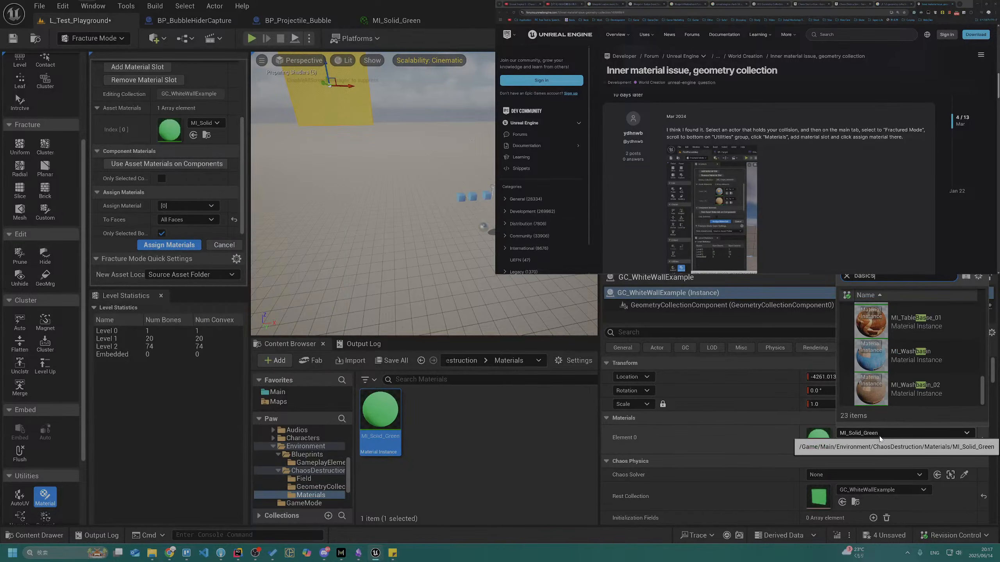
text(basic)
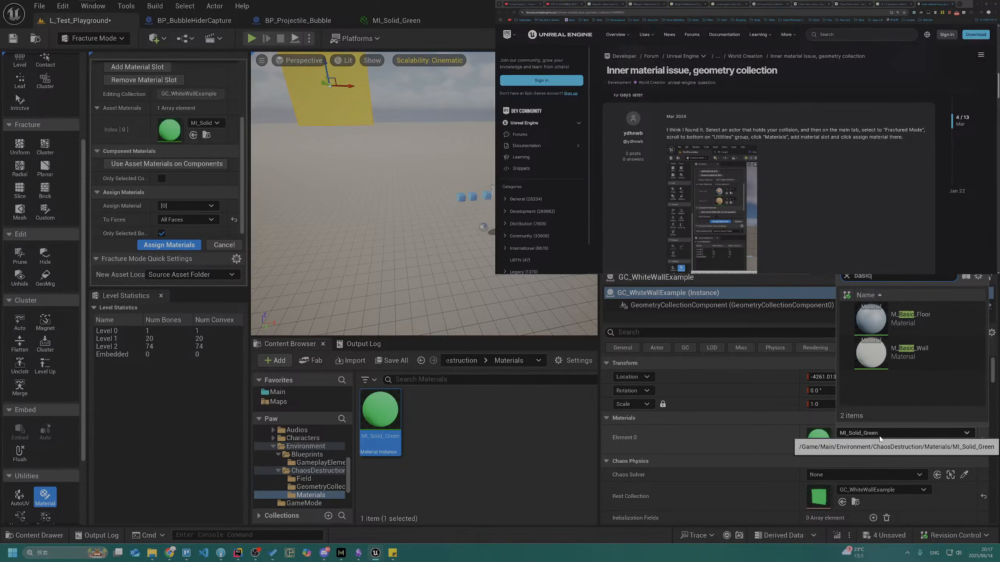
text( snap)
key(BackSpace)
key(BackSpace)
key(BackSpace)
key(BackSpace)
key(BackSpace)
key(BackSpace)
key(BackSpace)
key(BackSpace)
key(BackSpace)
key(BackSpace)
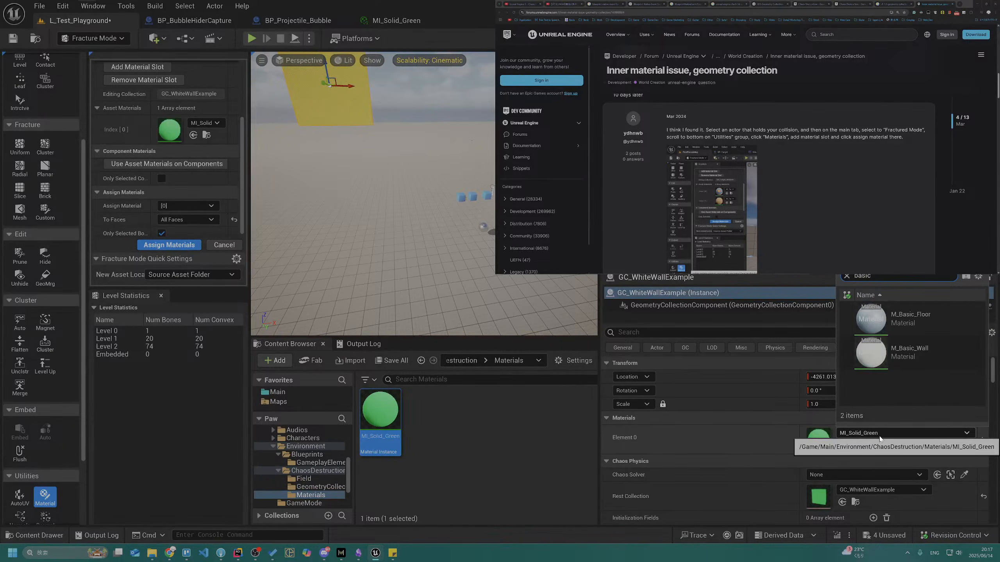
text(sn)
key(BackSpace)
key(BackSpace)
key(BackSpace)
key(BackSpace)
key(BackSpace)
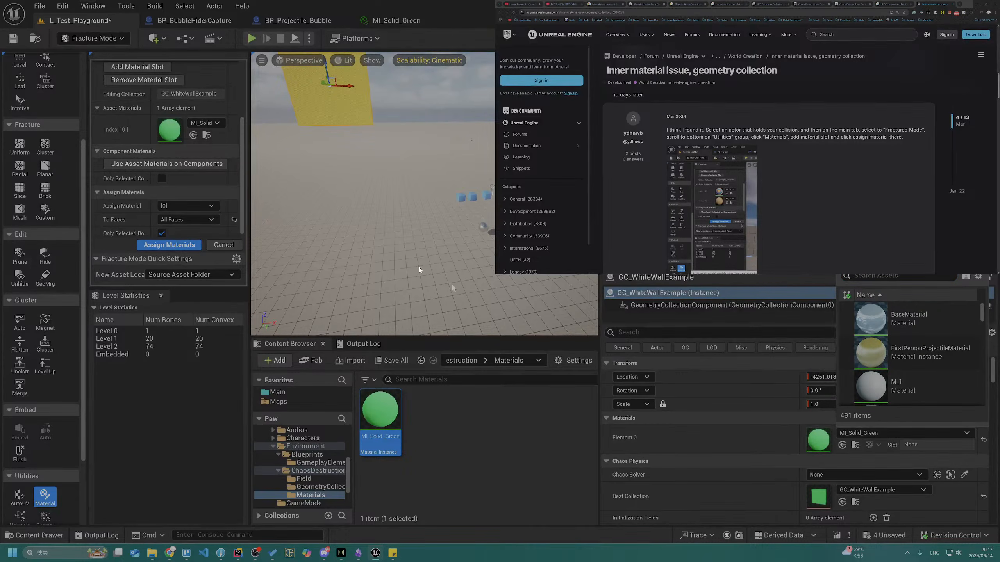
click(195, 125)
click(195, 125)
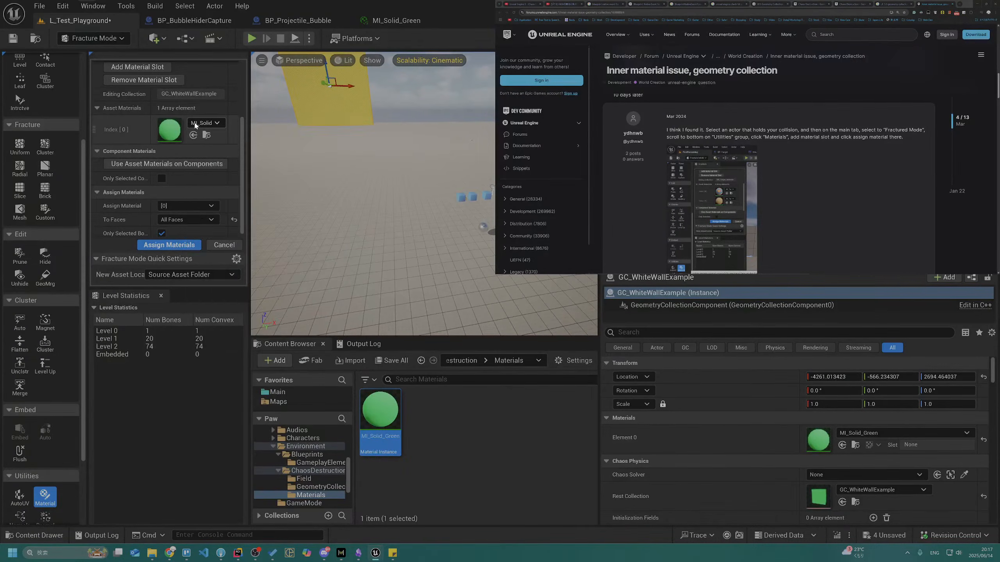
Duplicate the MI_Solid_Green material instance as MI_Solid_White and open the copy for editing
key(ctrl+d)
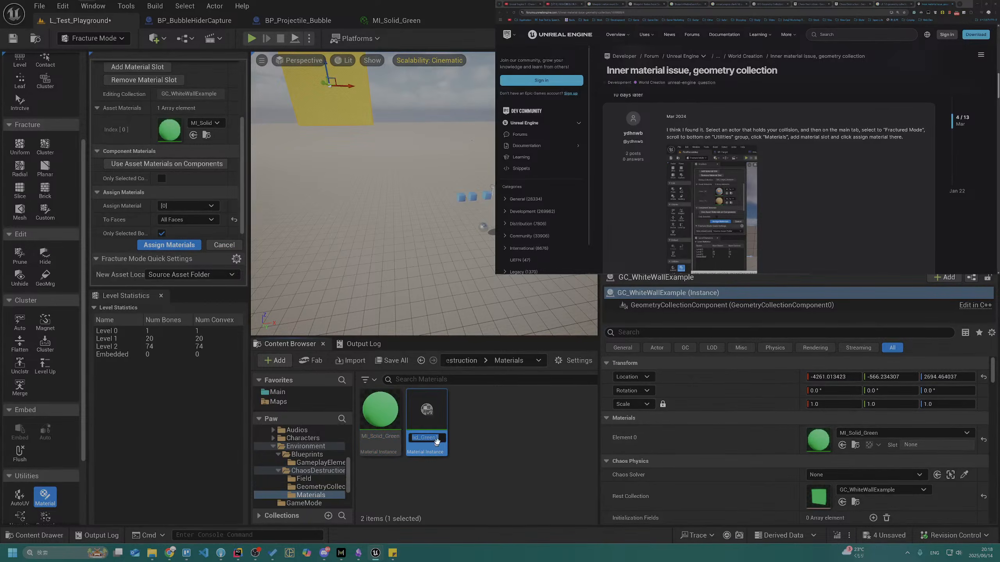
key(End)
key(BackSpace)
key(BackSpace)
key(BackSpace)
key(BackSpace)
key(BackSpace)
key(BackSpace)
text(White)
key(Return)
double_click(441, 438)
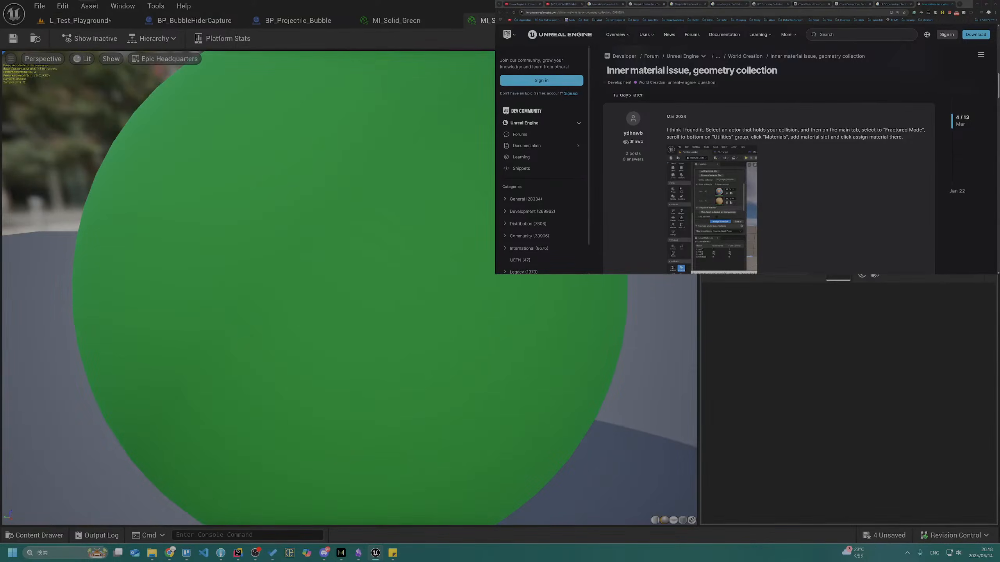
Change the MI_Solid_White instance's color to white, save it, and return to the L_Test_Playground level
click(896, 110)
drag(814, 150, 819, 404)
click(815, 369)
click(12, 38)
click(43, 21)
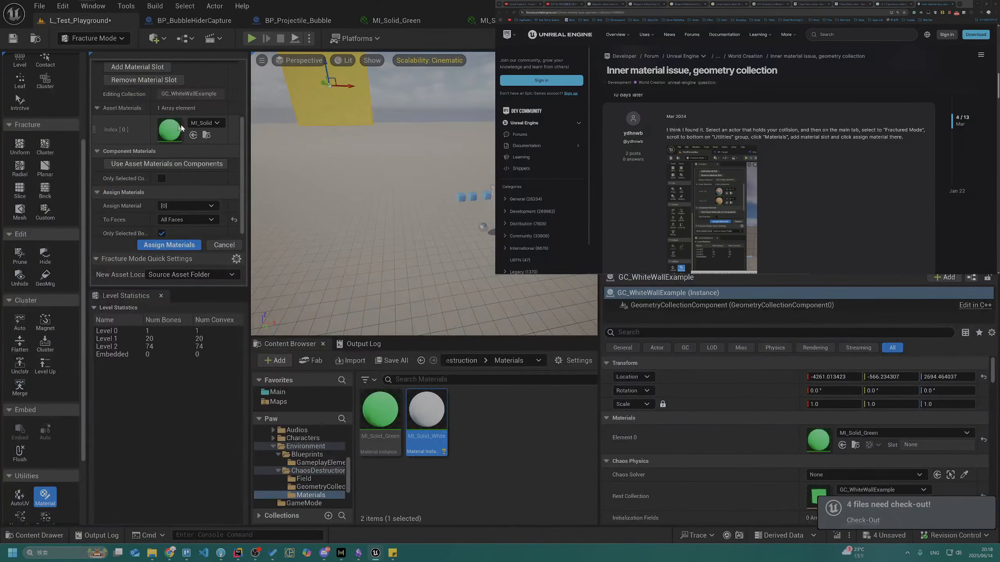
Set the wall's asset material slot [0] to MI_Solid_White and assign it to All Faces
click(206, 123)
click(255, 318)
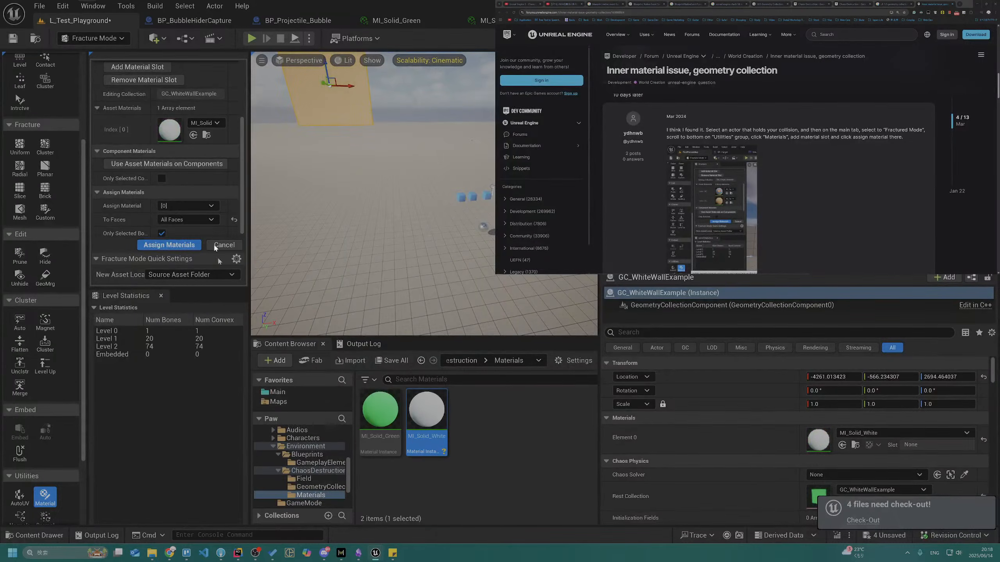
scroll(176, 221, down, 1)
click(178, 245)
Simulate the level, view the wall's fallen pieces to check their material, and stop the simulation
click(309, 38)
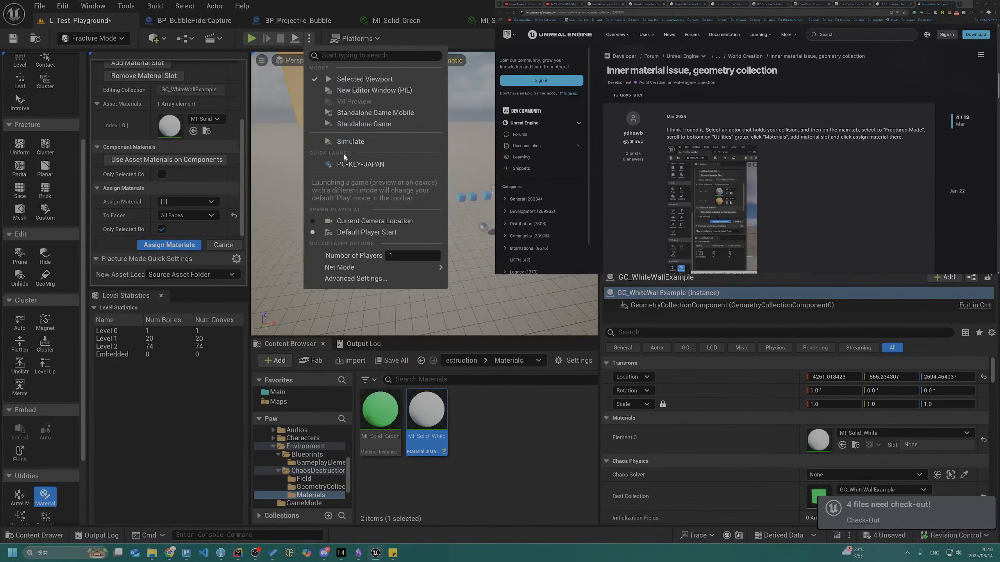
click(350, 142)
right_drag(392, 206, 445, 214)
key(w)
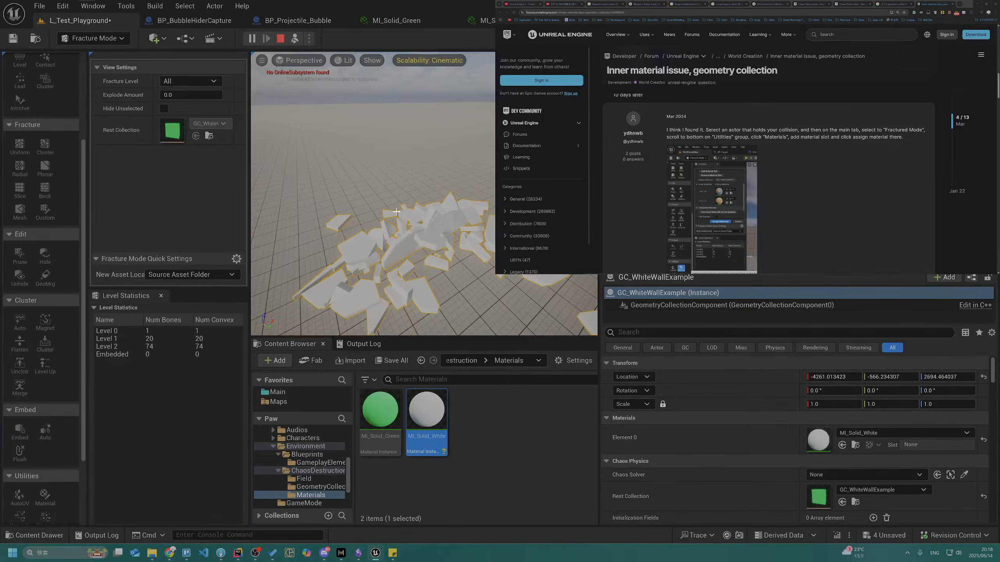
key(Escape)
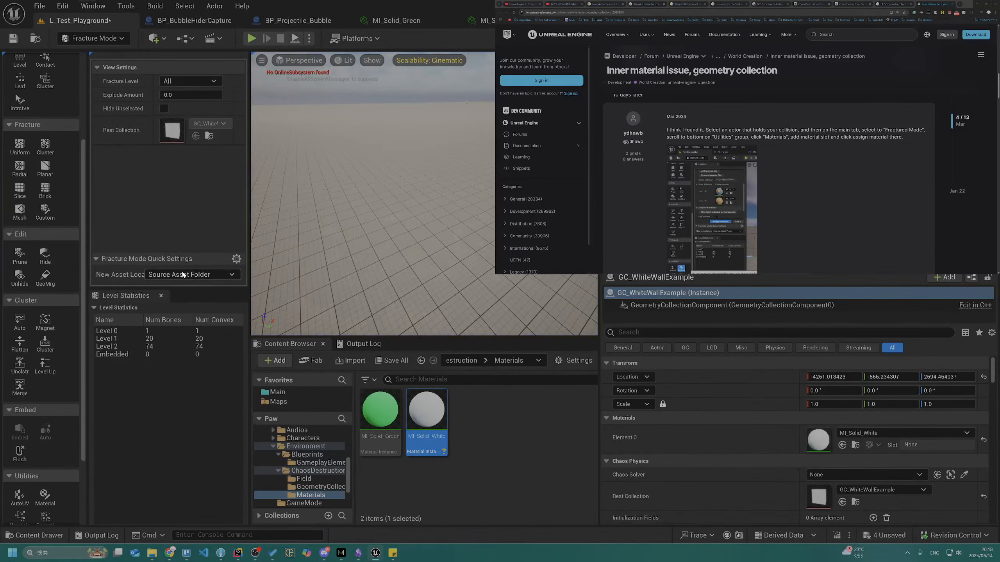
Reopen the fracture Material tool and set the wall's asset material slot [0] to MI_Solid_Green
click(40, 498)
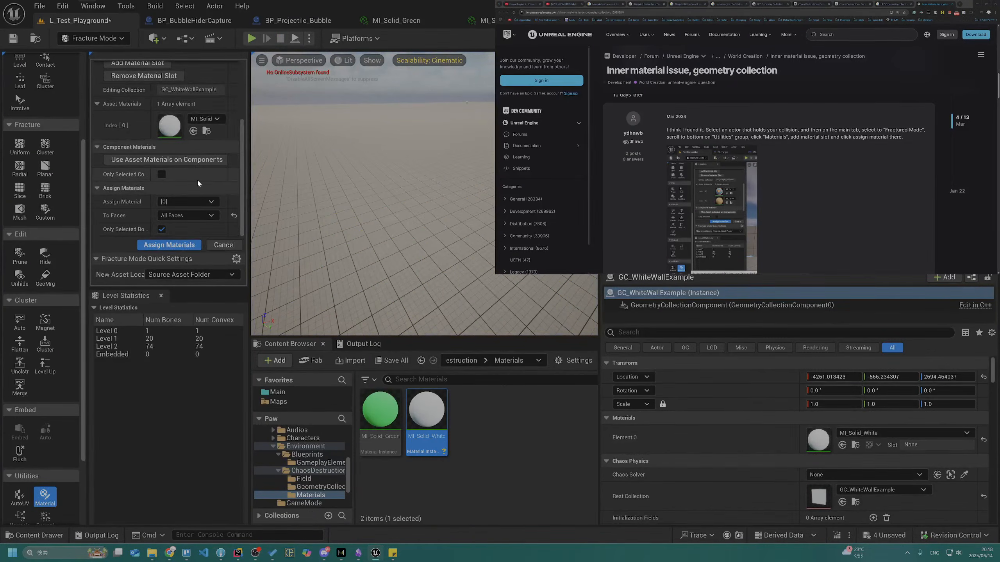
click(204, 119)
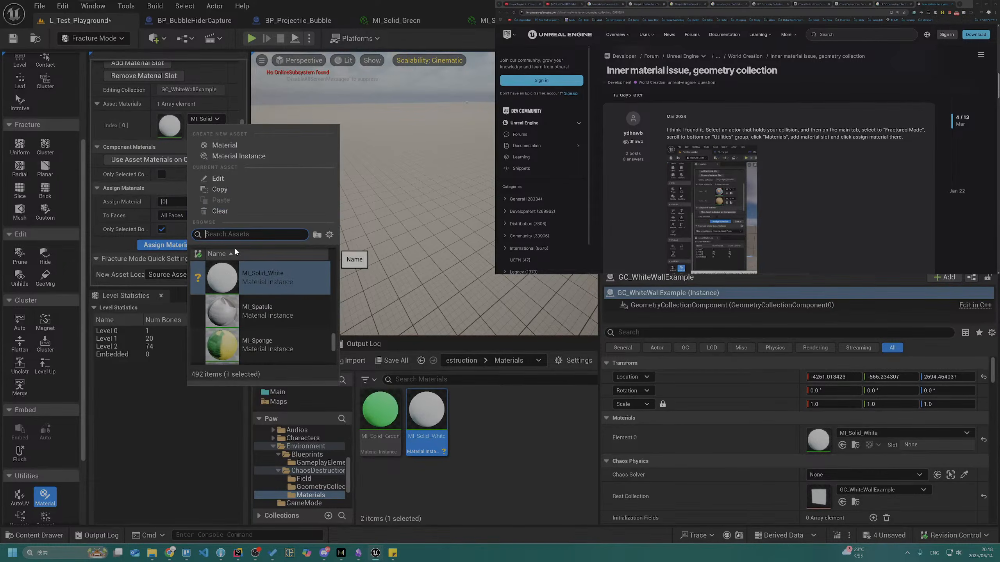
text(green)
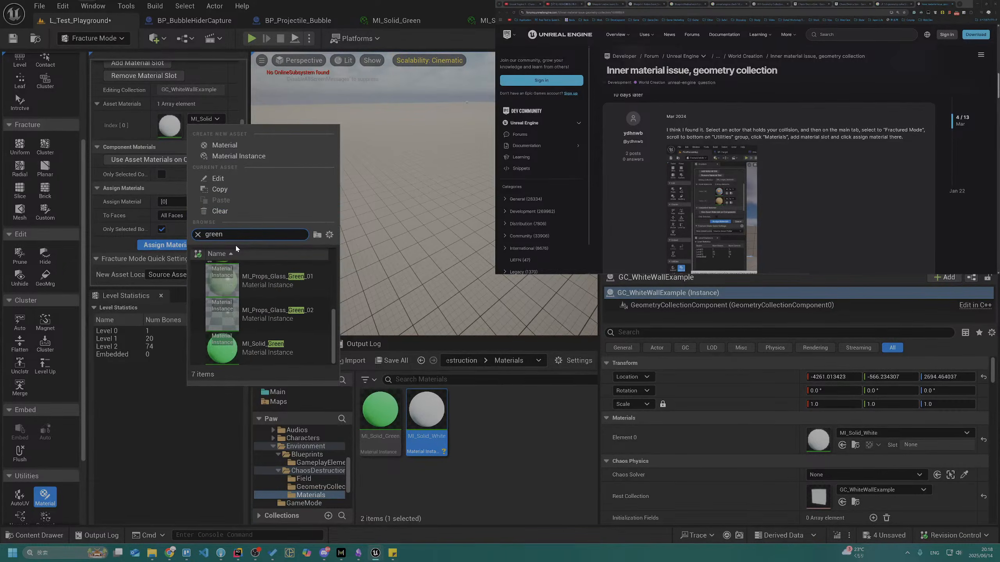
click(275, 348)
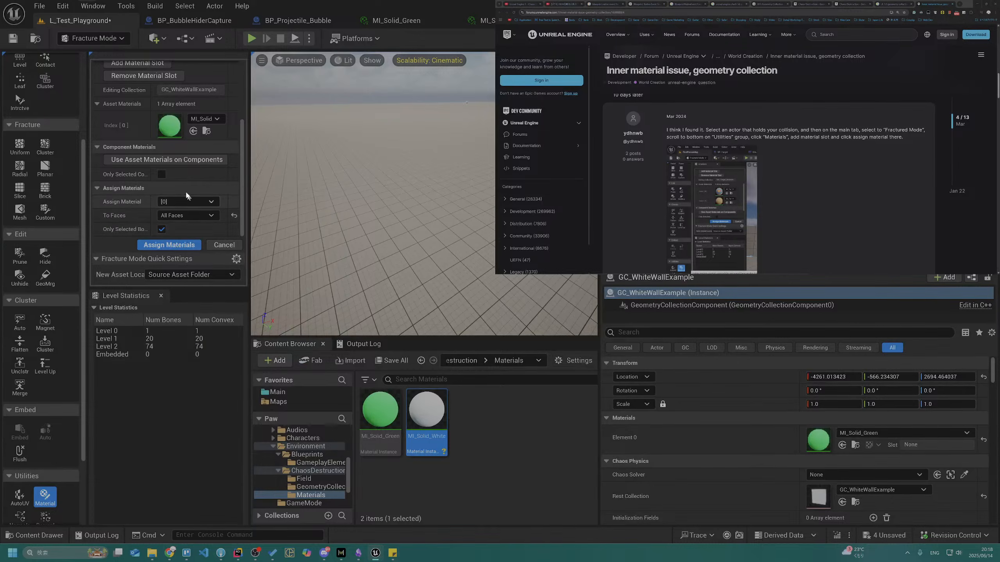
Assign material slot [0] to Only Internal Faces of the wall's selected bones
scroll(95, 103, up, 2)
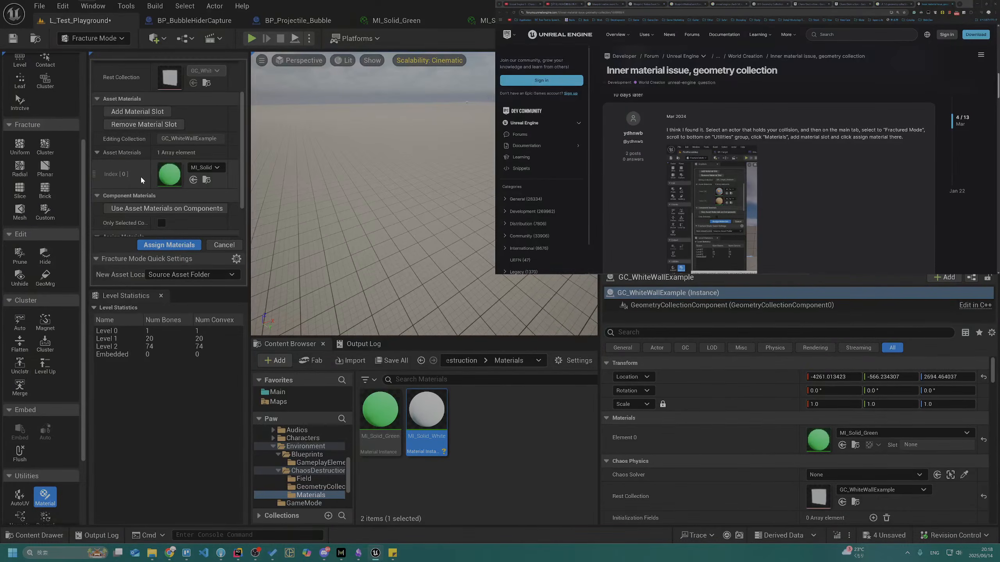
scroll(140, 175, down, 2)
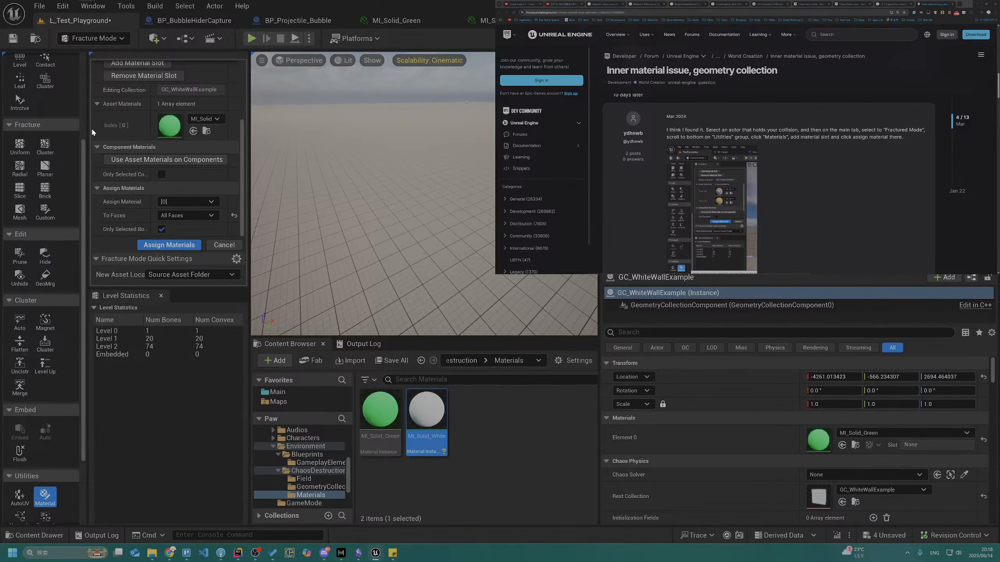
click(185, 215)
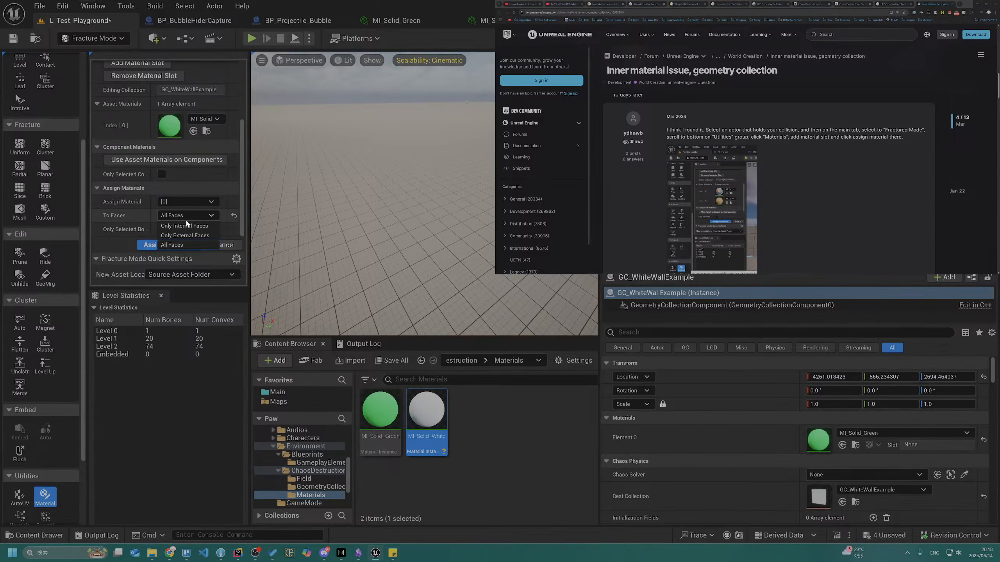
click(187, 229)
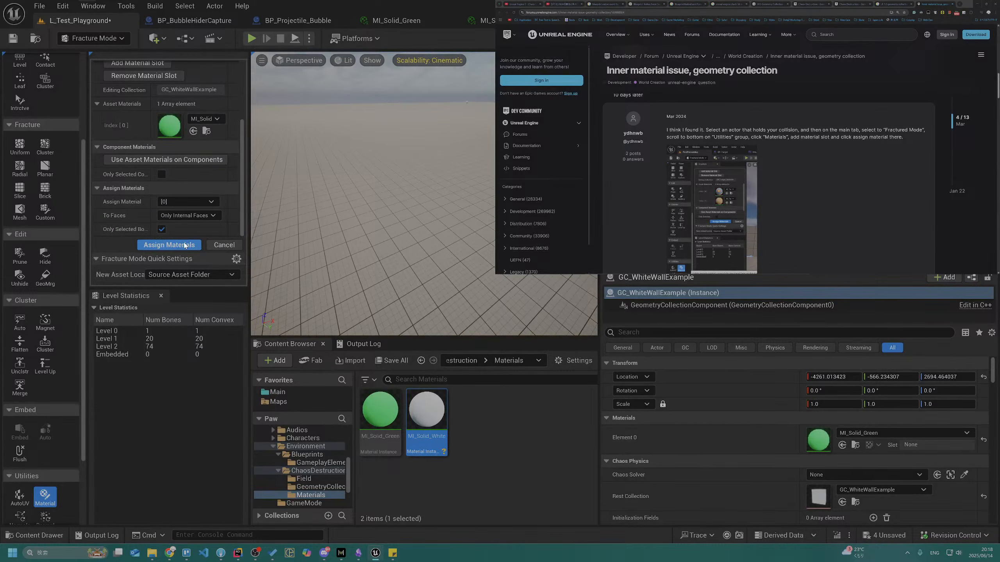
click(185, 245)
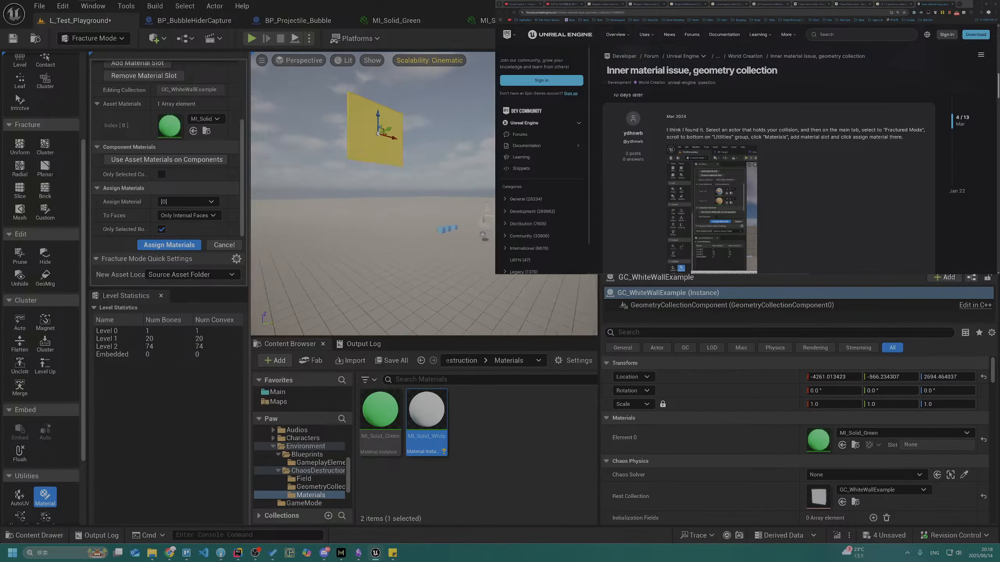
Simulate the level again to check the inner and outer face colors of the broken wall, and stop the simulation
click(309, 38)
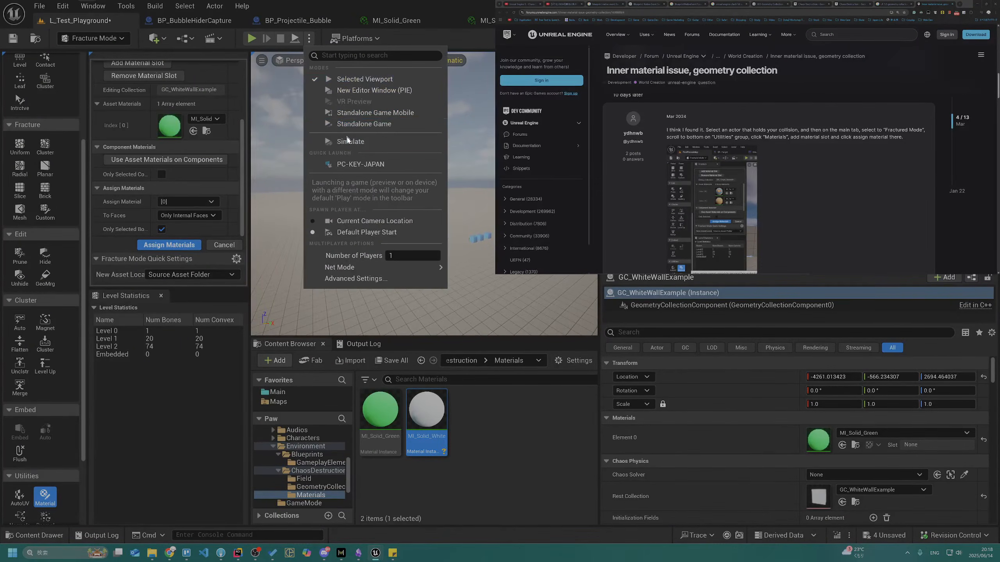
click(351, 138)
key(e)
right_drag(373, 174, 372, 189)
key(w)
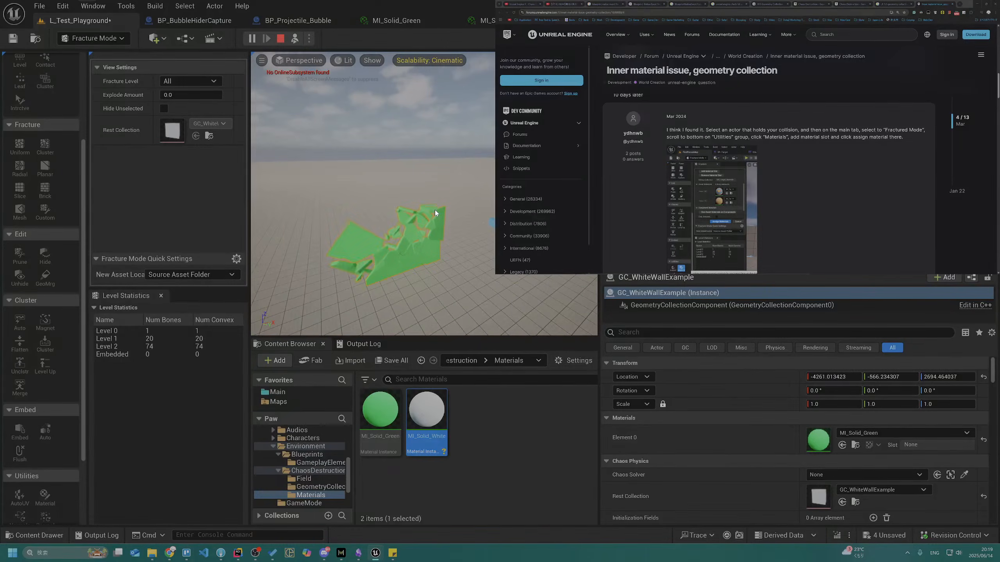
key(Escape)
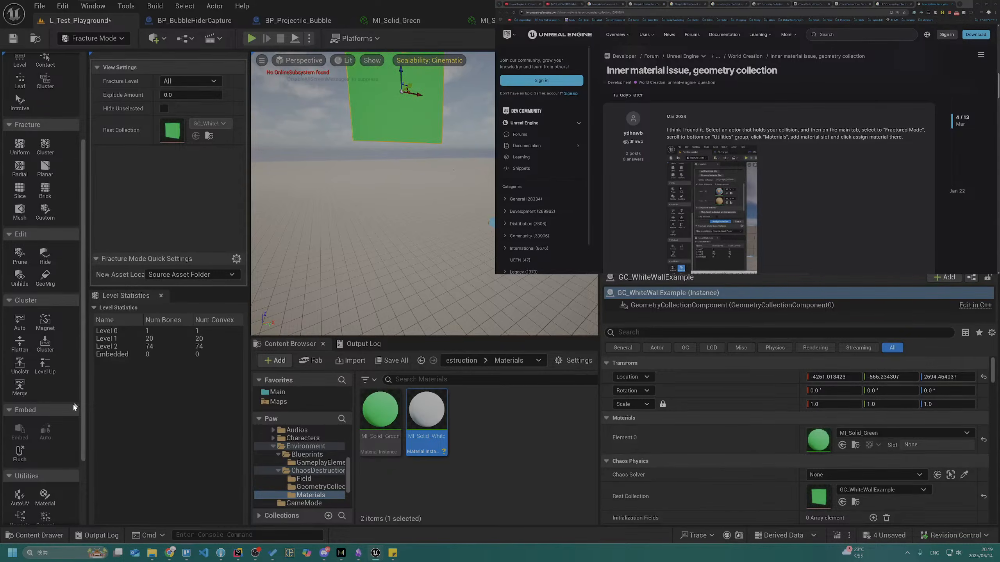
Add a second asset material slot to the wall and set slot [0] to MI_Solid_White
click(45, 498)
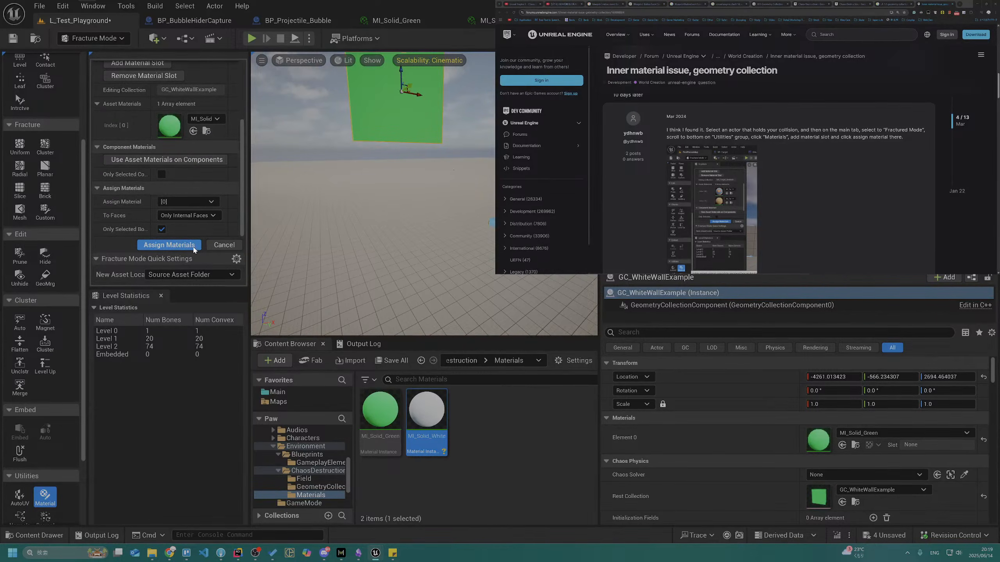
scroll(167, 124, up, 2)
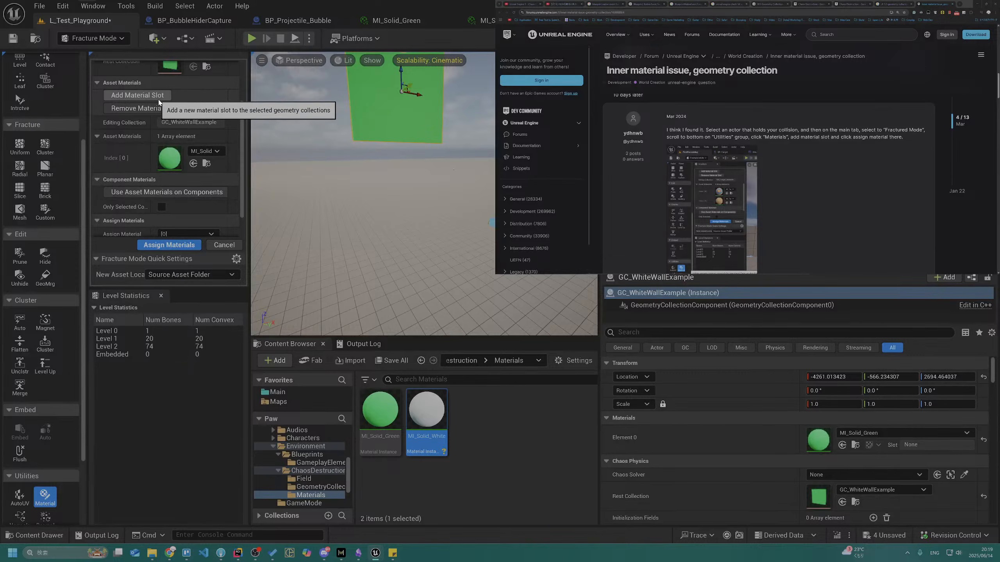
click(158, 98)
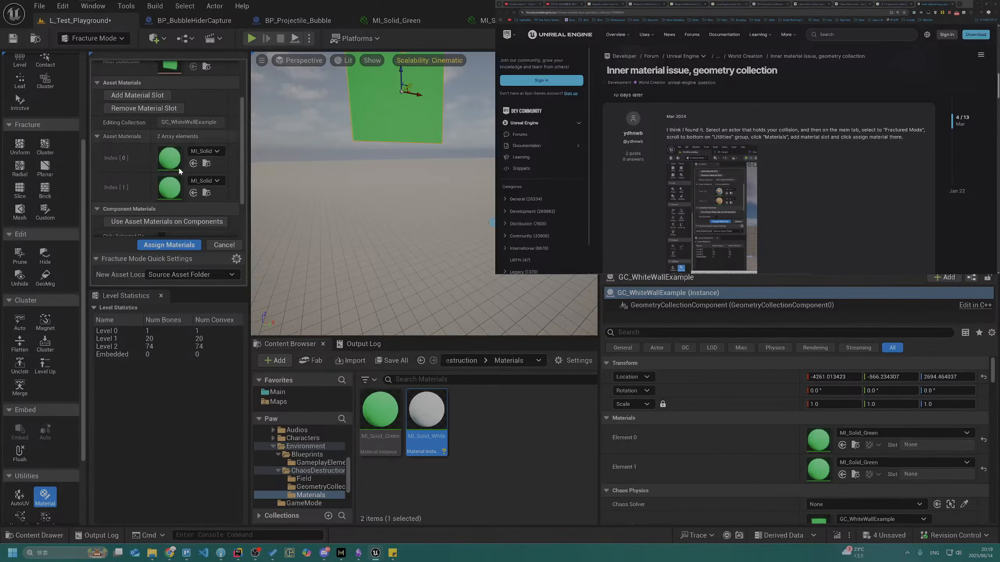
click(206, 154)
click(276, 345)
Set the material assignment of slot [0] to target Only External Faces
scroll(203, 200, down, 2)
scroll(204, 200, down, 2)
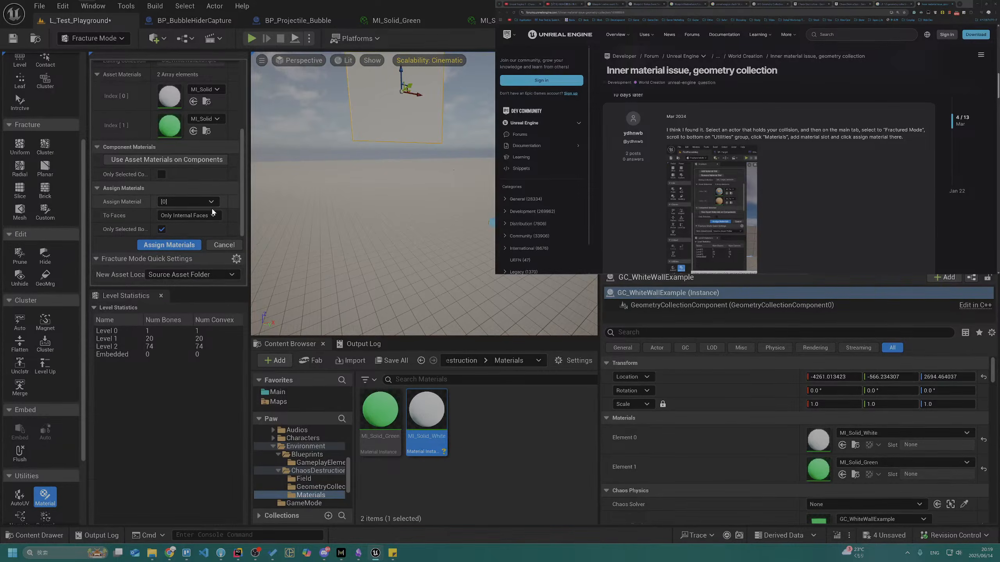
click(215, 215)
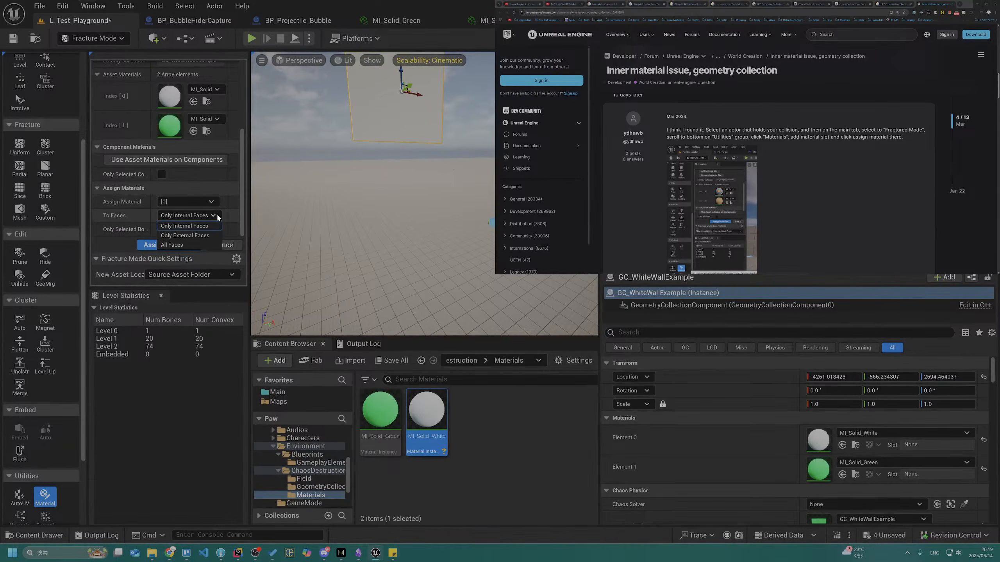
click(217, 215)
click(217, 215)
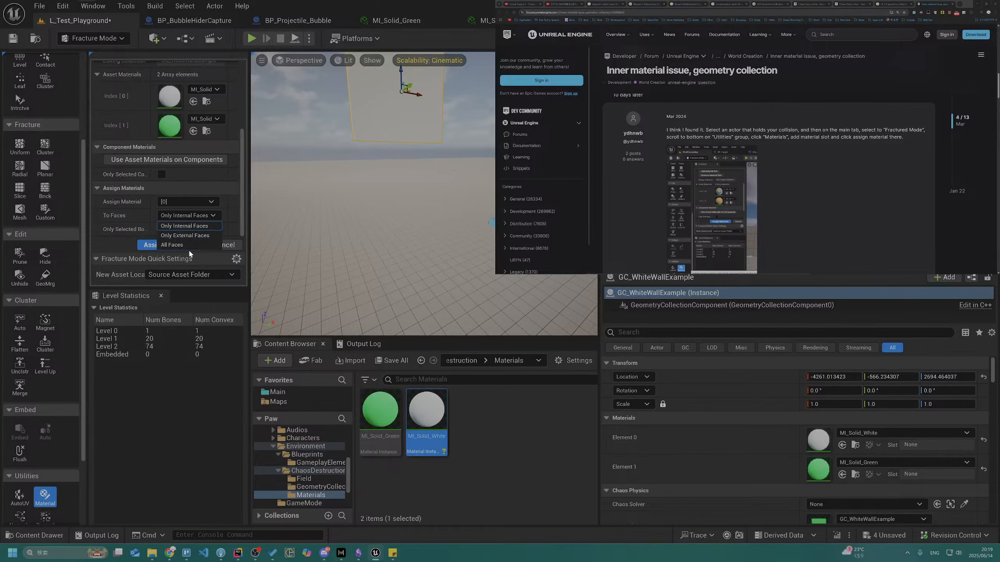
click(185, 235)
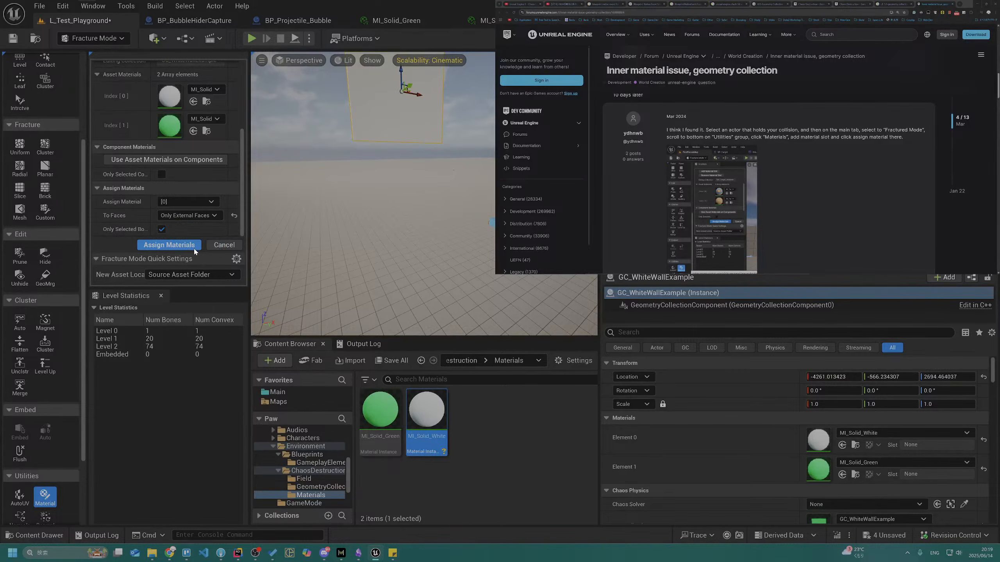
Try slot [1] with Only Internal Faces in the material assignment, and switch the target to Only External Faces
click(196, 215)
click(196, 226)
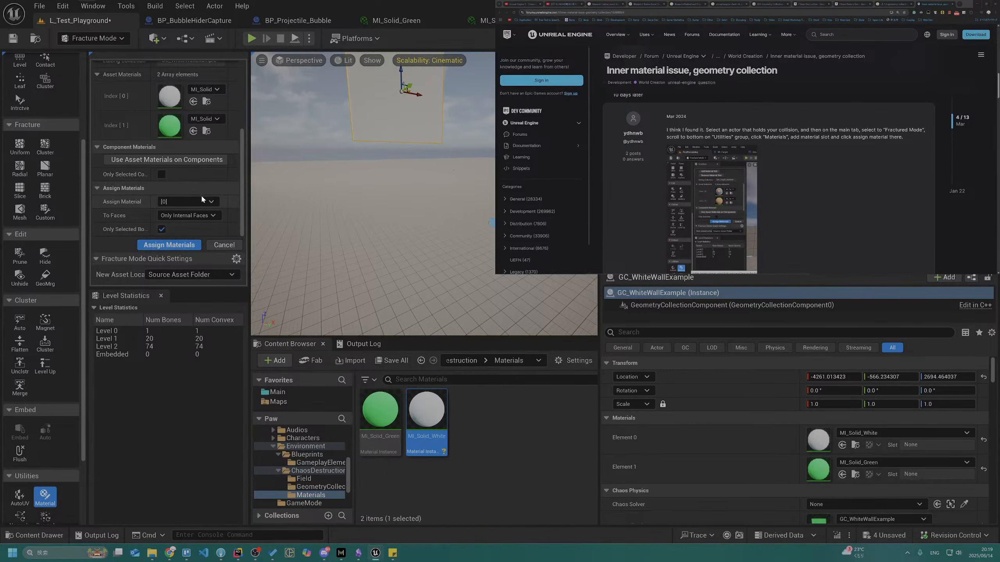
click(213, 200)
click(205, 222)
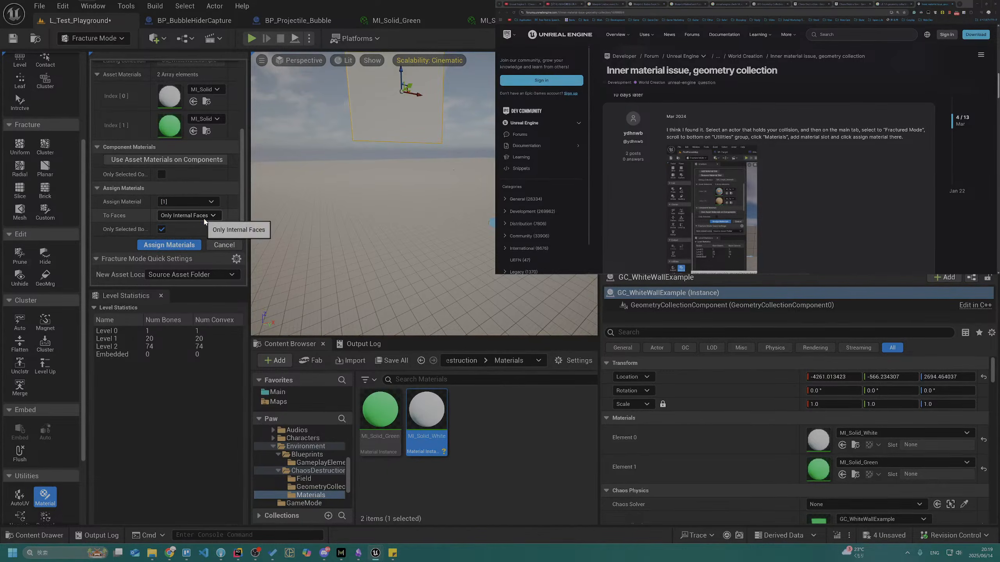
click(204, 216)
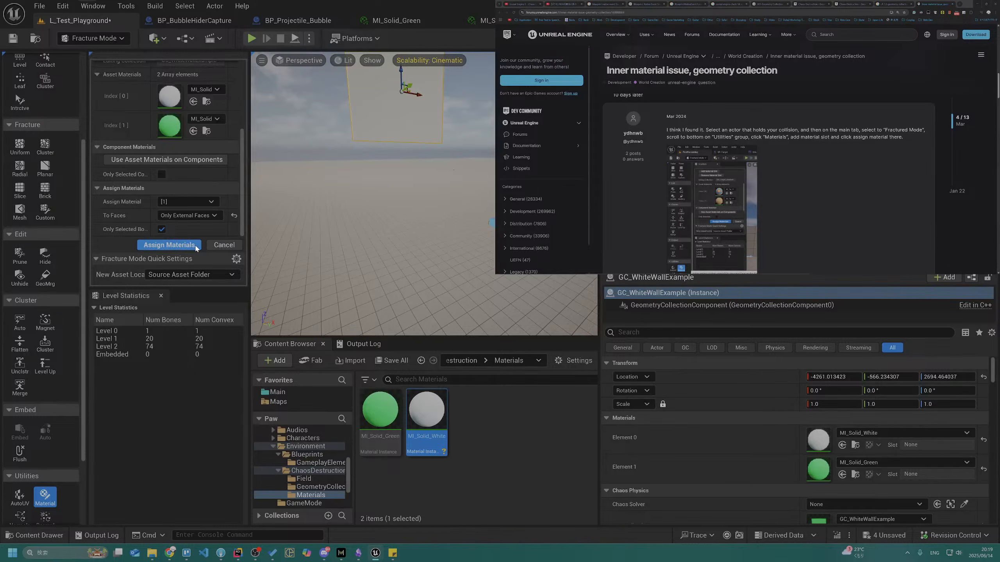
Save the level, simulate it to check the materials on the wall's fracture pieces, and stop the simulation
click(310, 39)
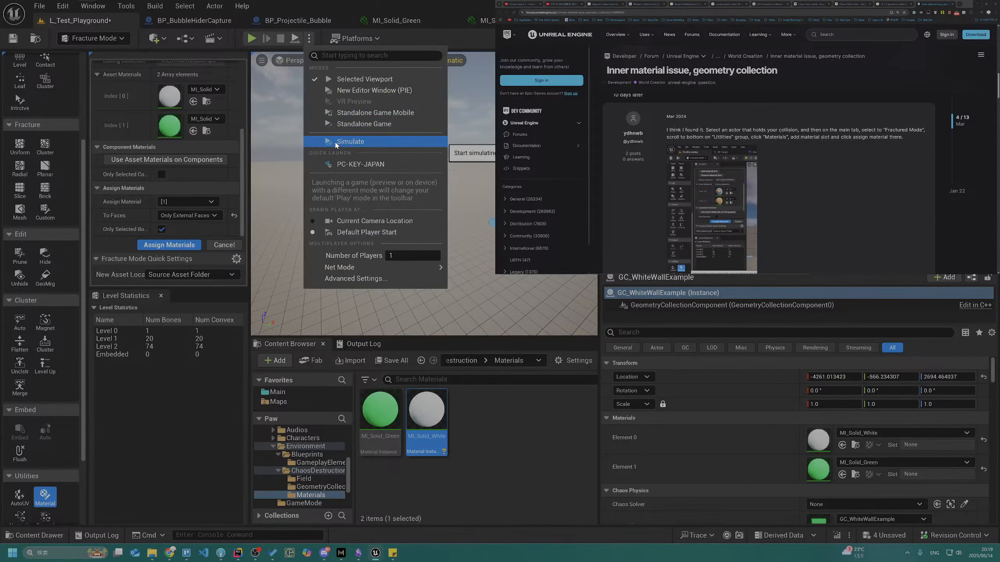
key(ctrl+s)
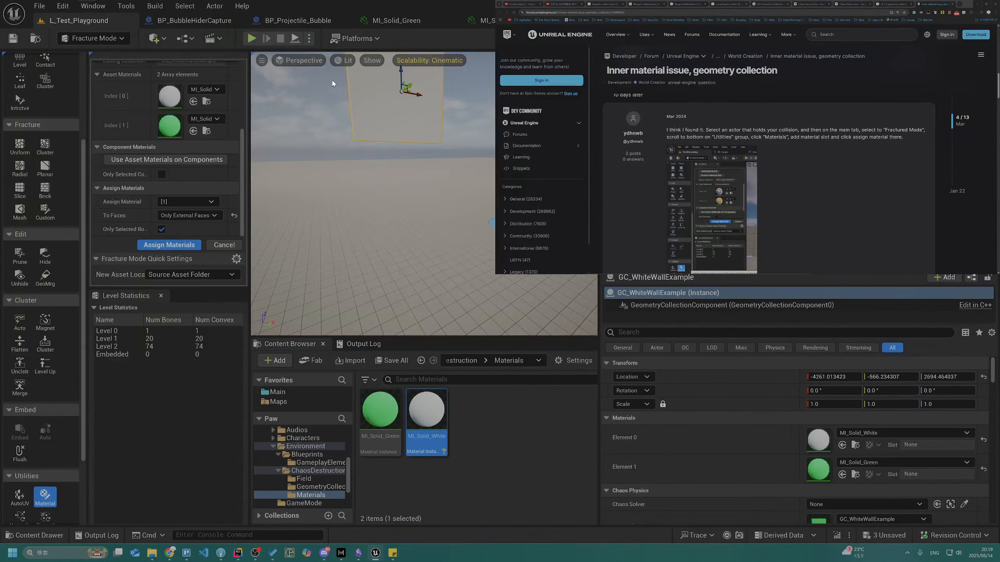
click(310, 38)
click(350, 145)
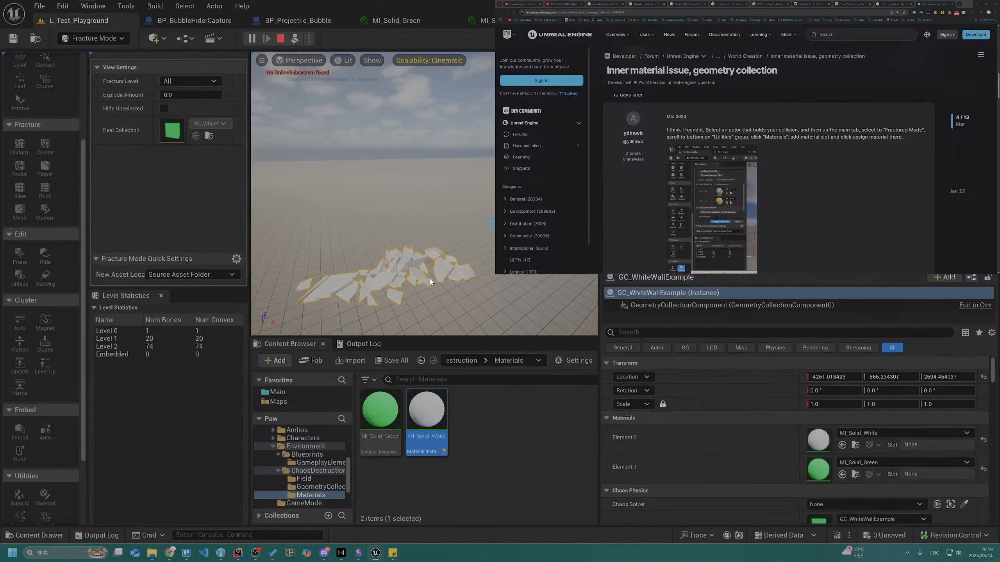
key(Escape)
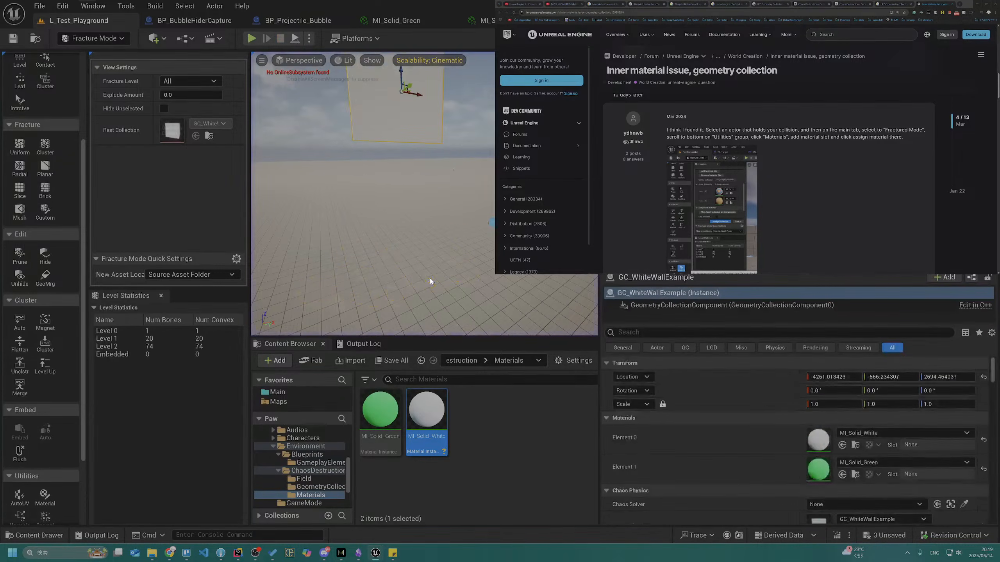
Assign the material in slot [0] to All Faces of the wall's geometry collection
click(52, 499)
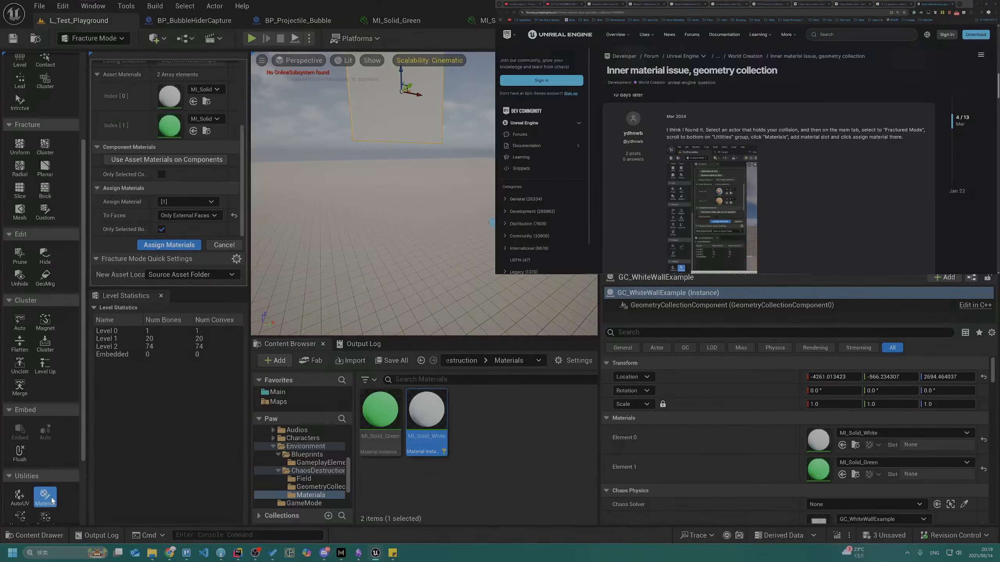
click(207, 201)
click(166, 215)
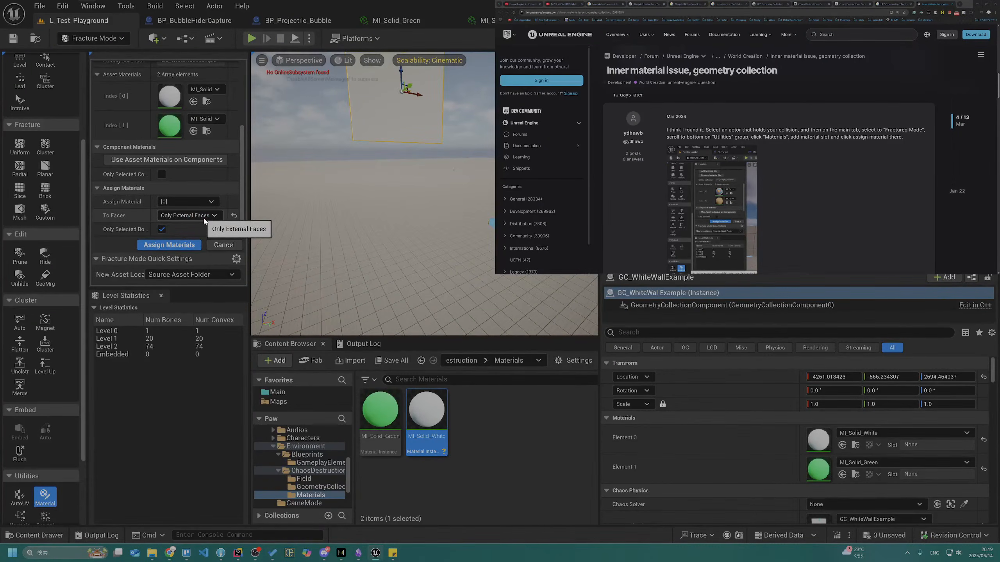
click(203, 219)
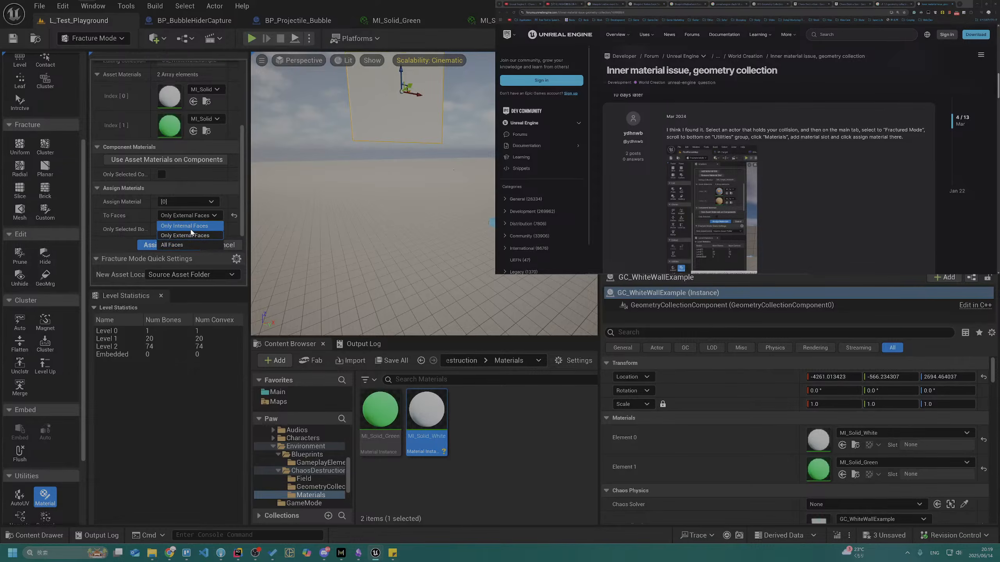
click(192, 246)
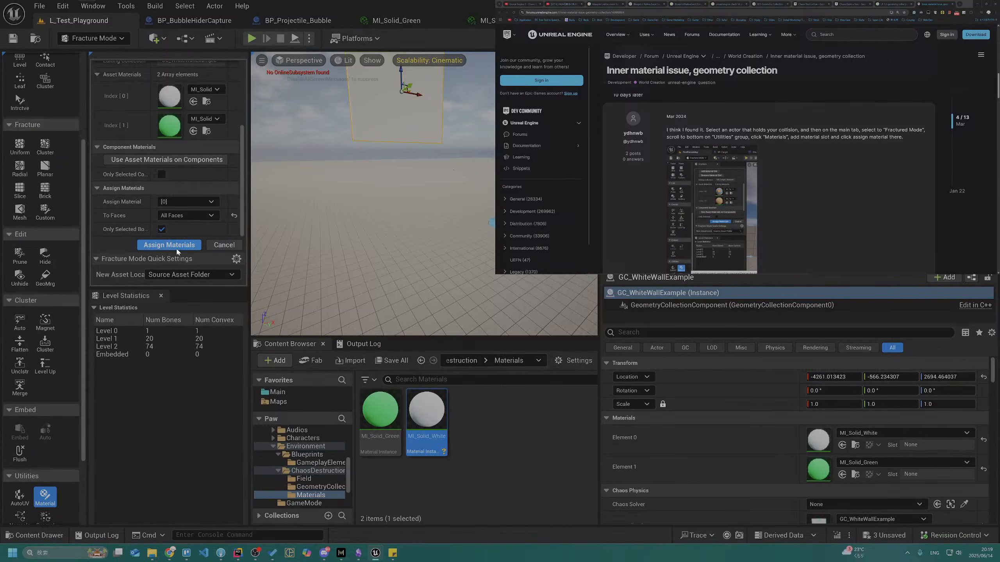
click(173, 248)
Assign the material in slot [1] to Only Internal Faces of the wall
click(191, 200)
click(184, 221)
click(185, 216)
click(191, 226)
click(180, 245)
Save the level and run a simulation to inspect the outer and inner face materials on the fallen wall pieces
key(ctrl+s)
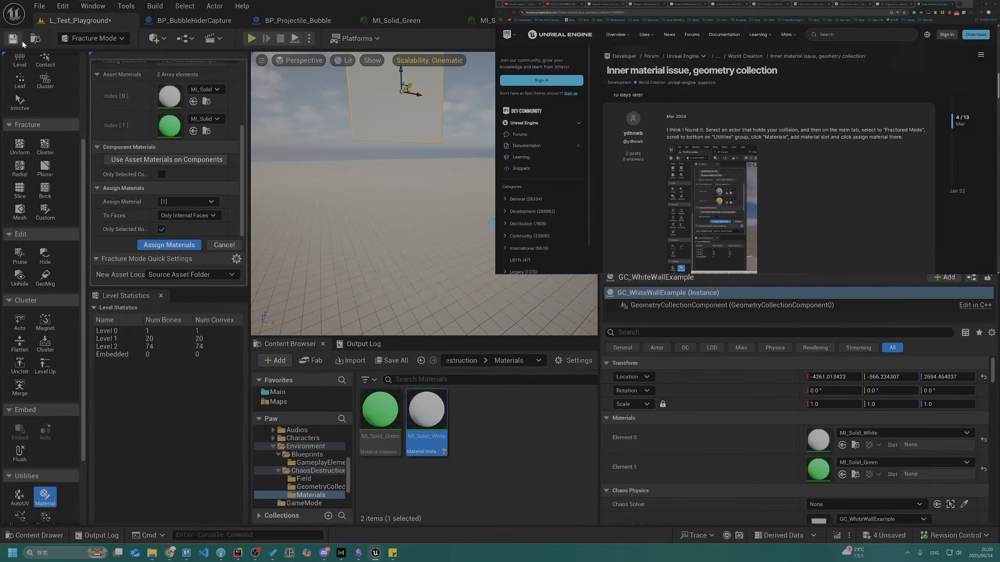
click(308, 40)
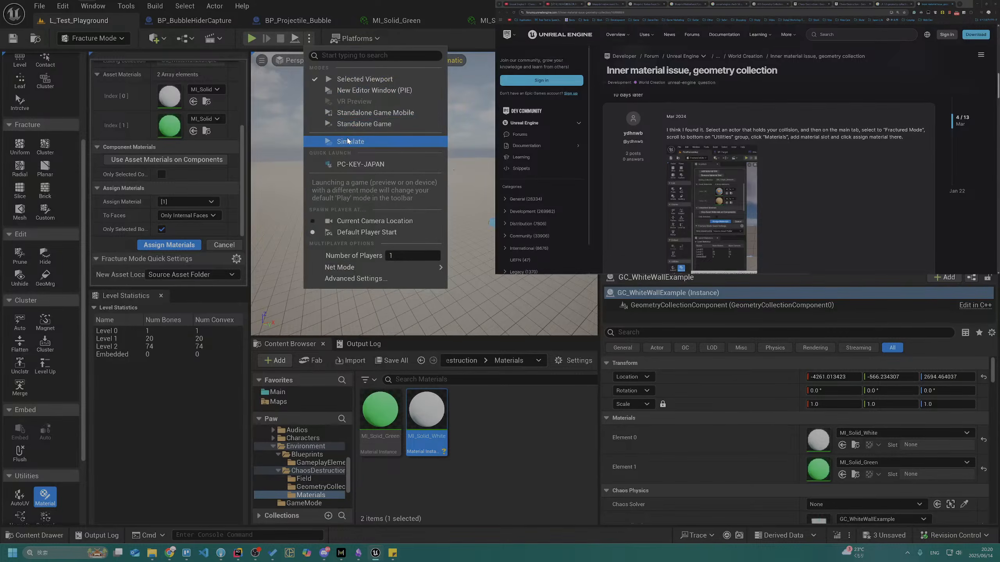
click(398, 144)
right_drag(399, 152, 433, 154)
key(w)
key(a)
key(w)
key(s)
key(w)
key(d)
key(w)
key(w)
key(w)
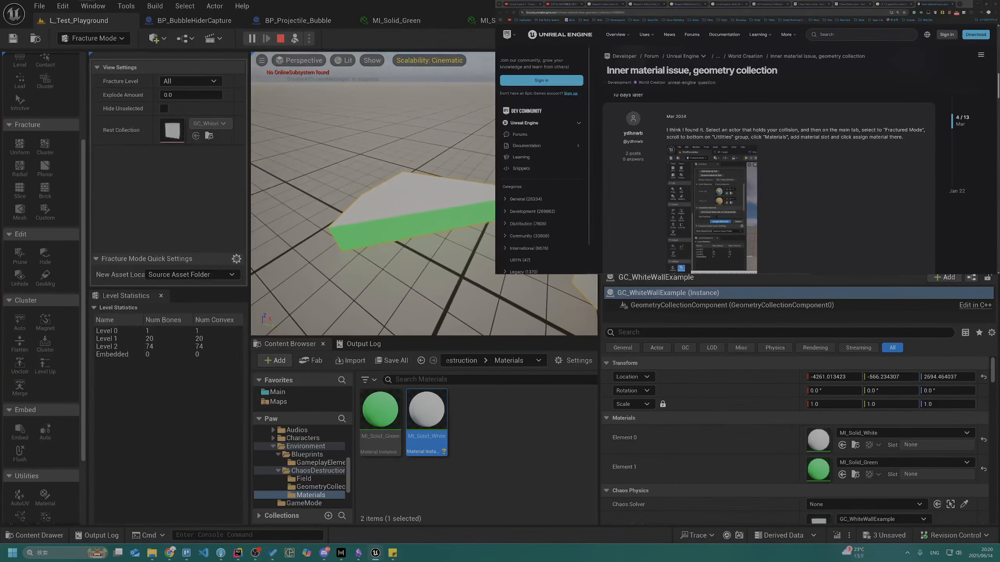
key(Escape)
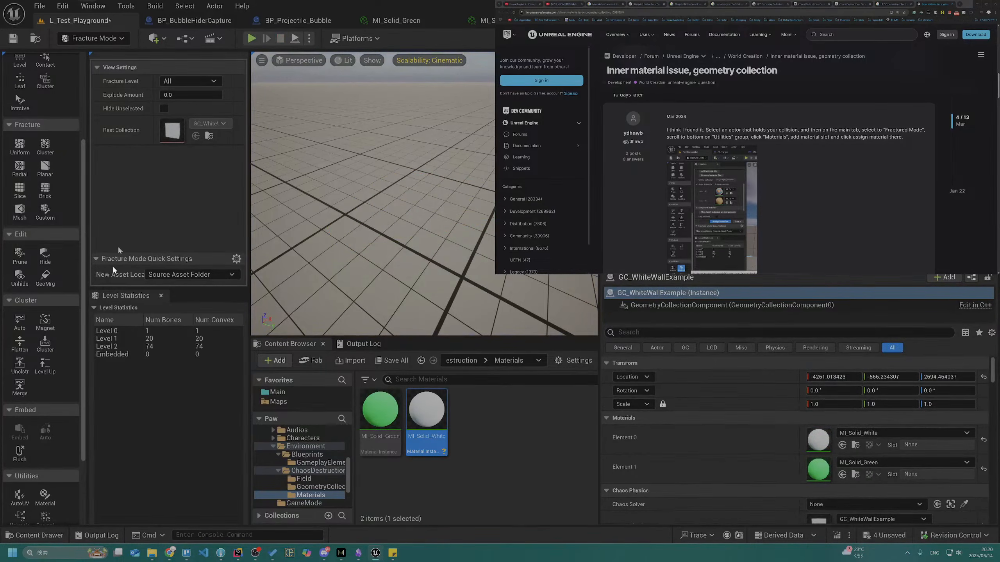
Reopen the wall's material assignment, review its slots, and assign slot [0] to All Faces again
click(45, 497)
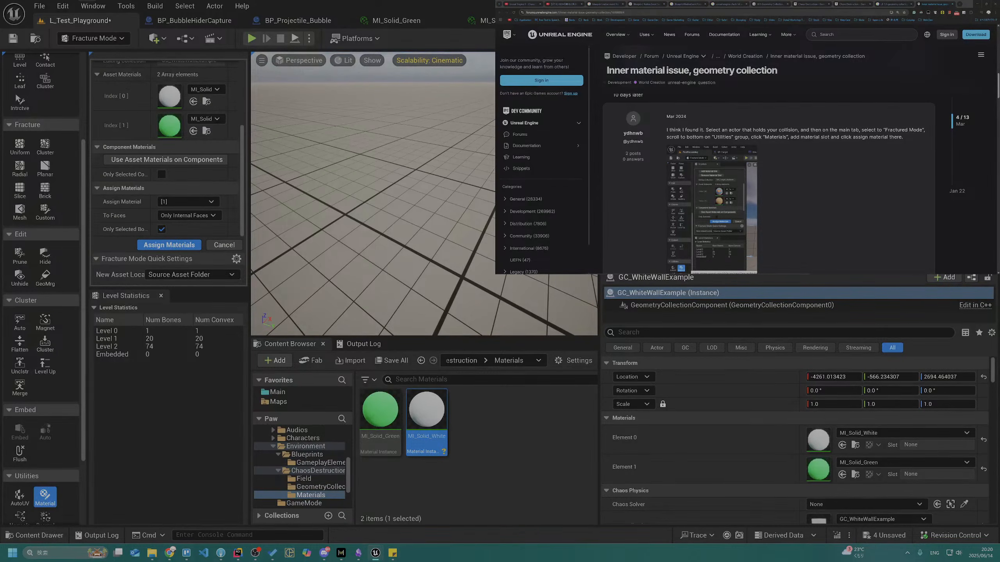
scroll(174, 226, up, 4)
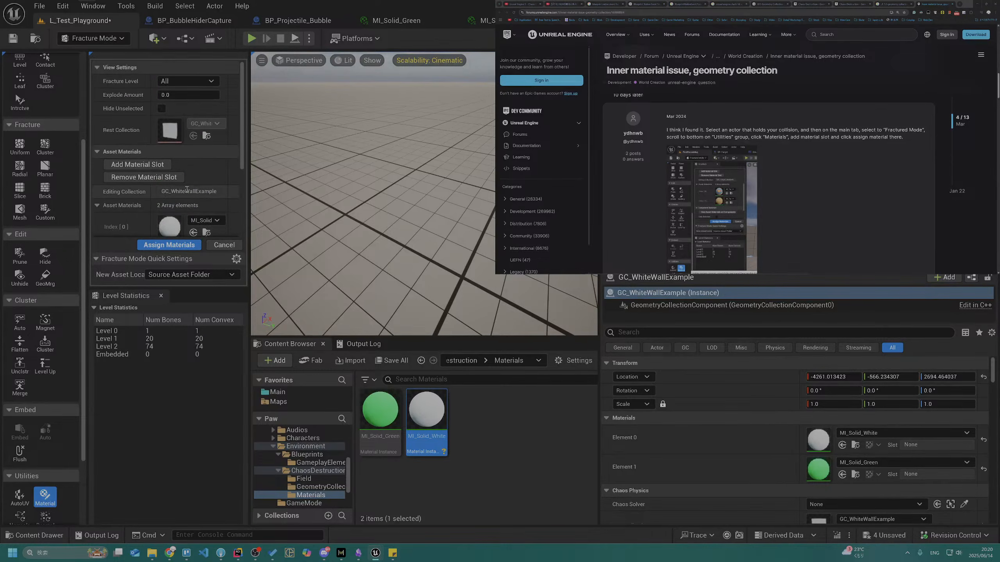
scroll(185, 189, down, 2)
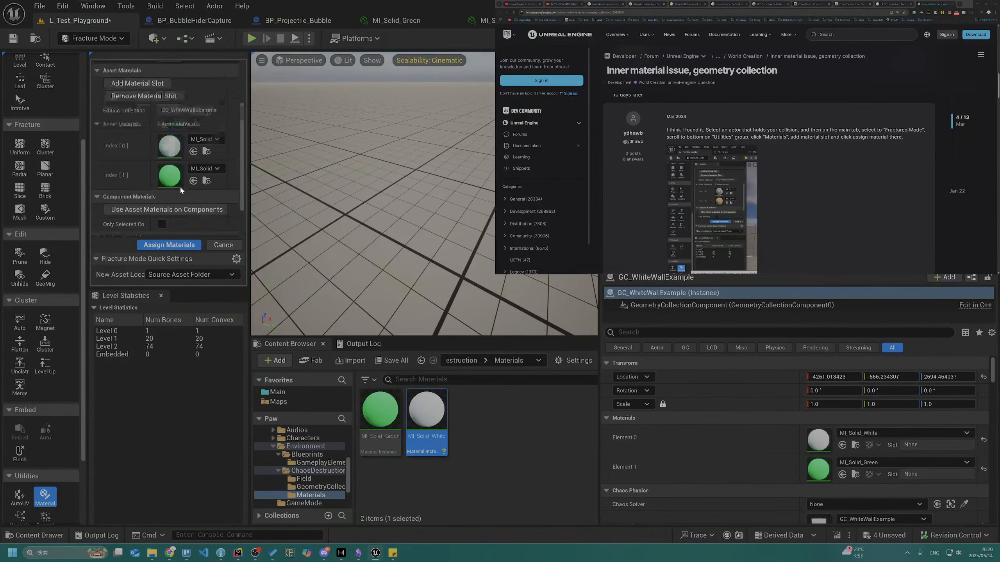
scroll(180, 186, down, 2)
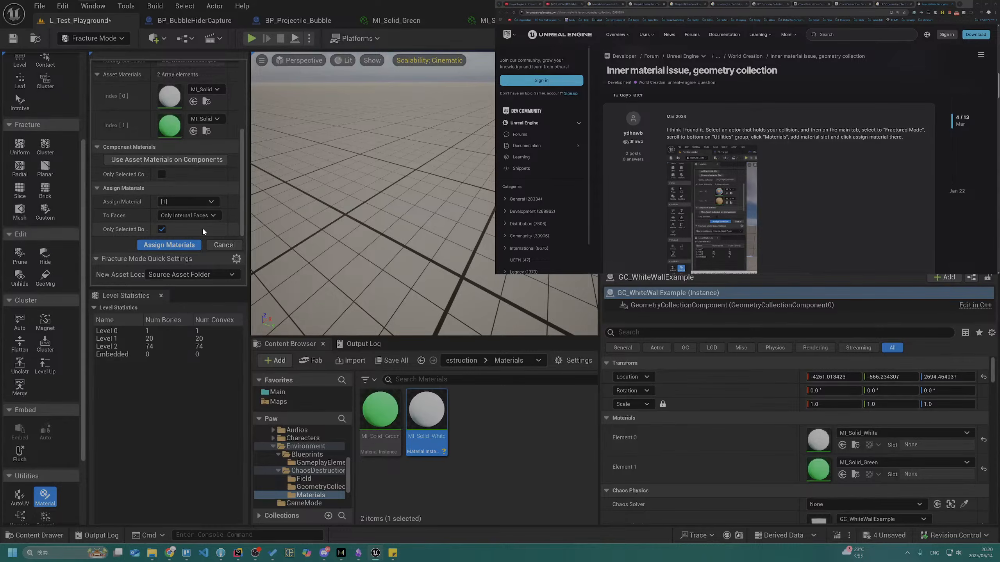
right_drag(339, 196, 262, 216)
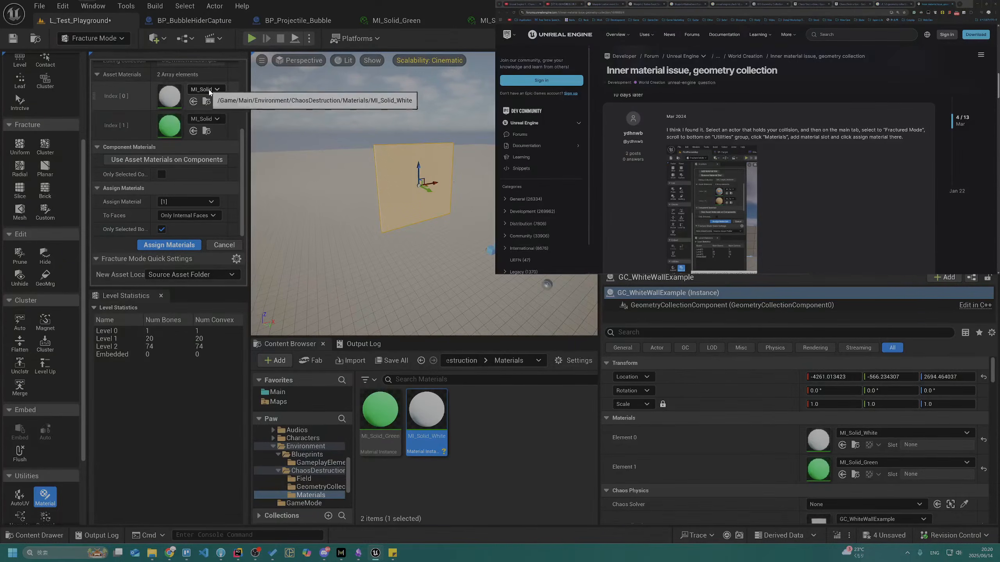
click(184, 201)
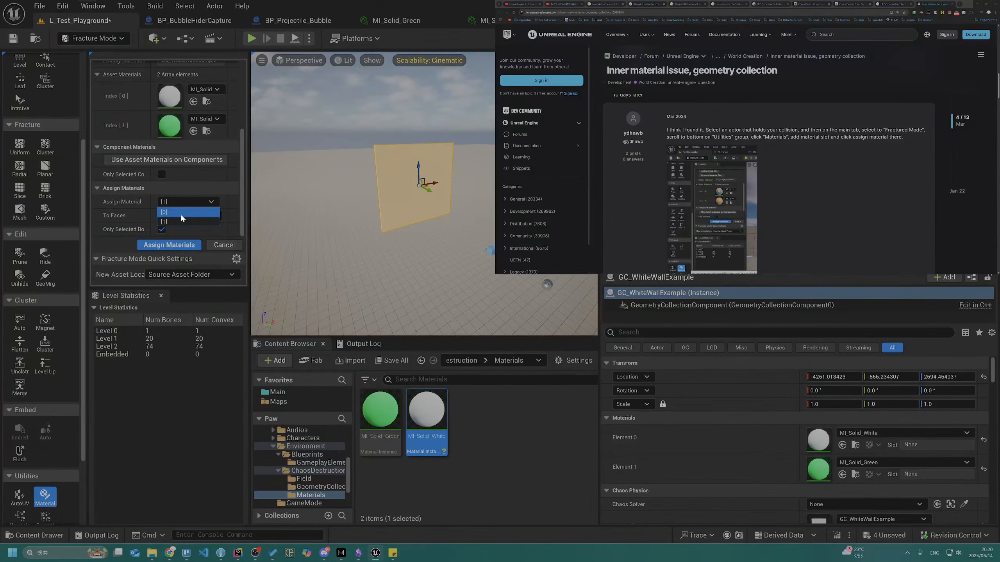
click(181, 212)
click(181, 223)
click(187, 224)
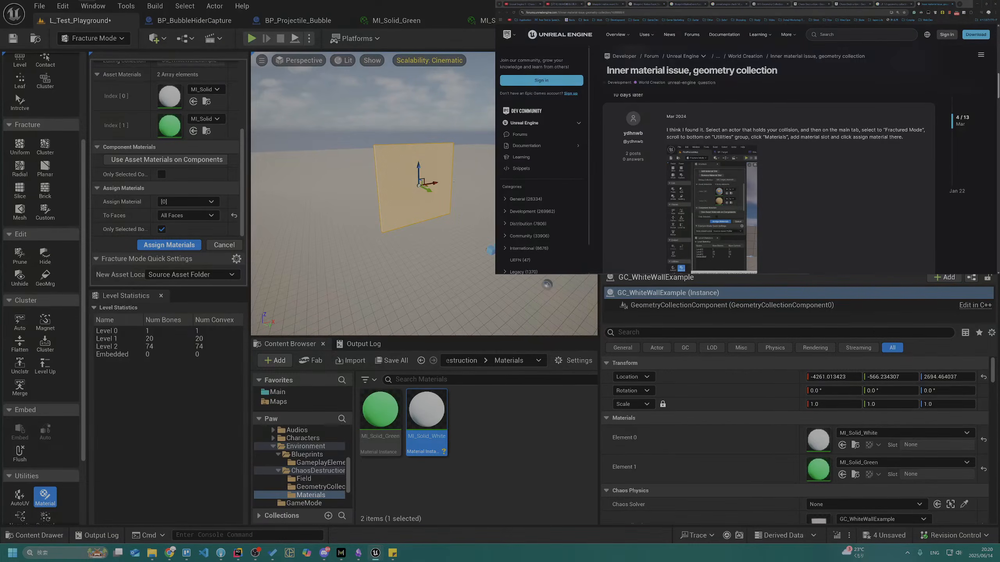
Save the level and simulate it to check the broken pieces with slot [0] on all faces
click(13, 38)
click(310, 38)
click(356, 143)
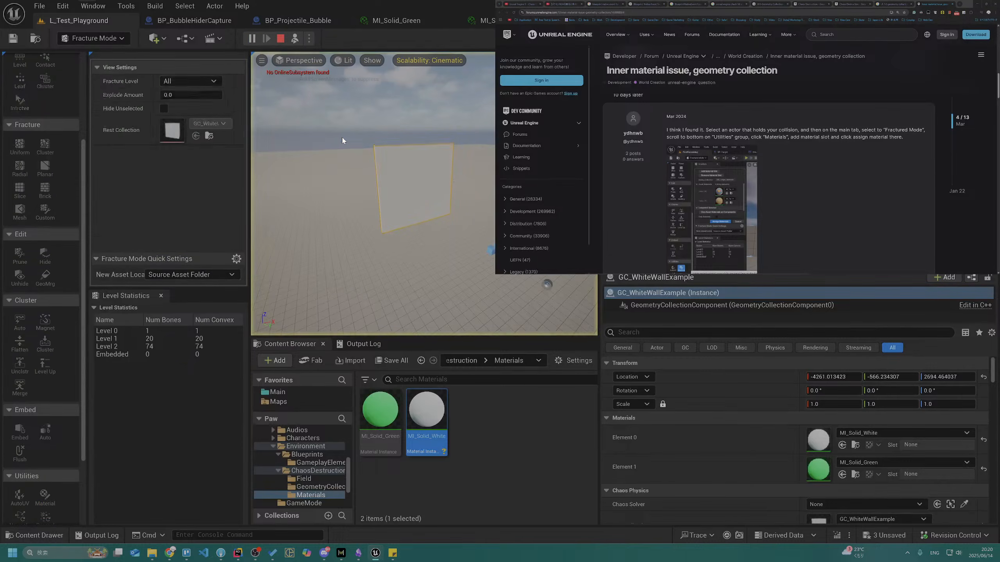
mouse_move(437, 242)
right_down()
mouse_move(437, 315)
mouse_move(436, 237)
right_up()
key(w)
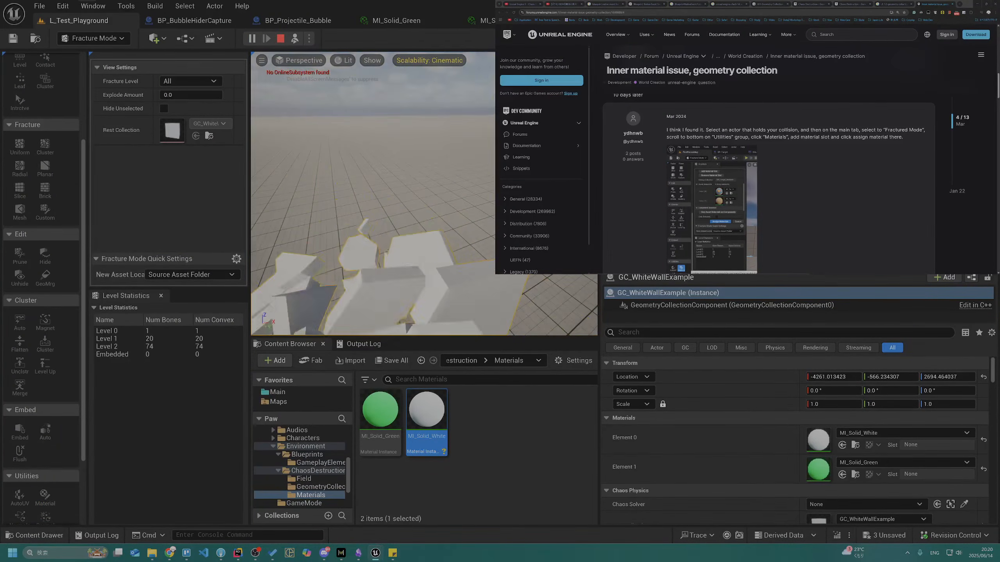
key(Escape)
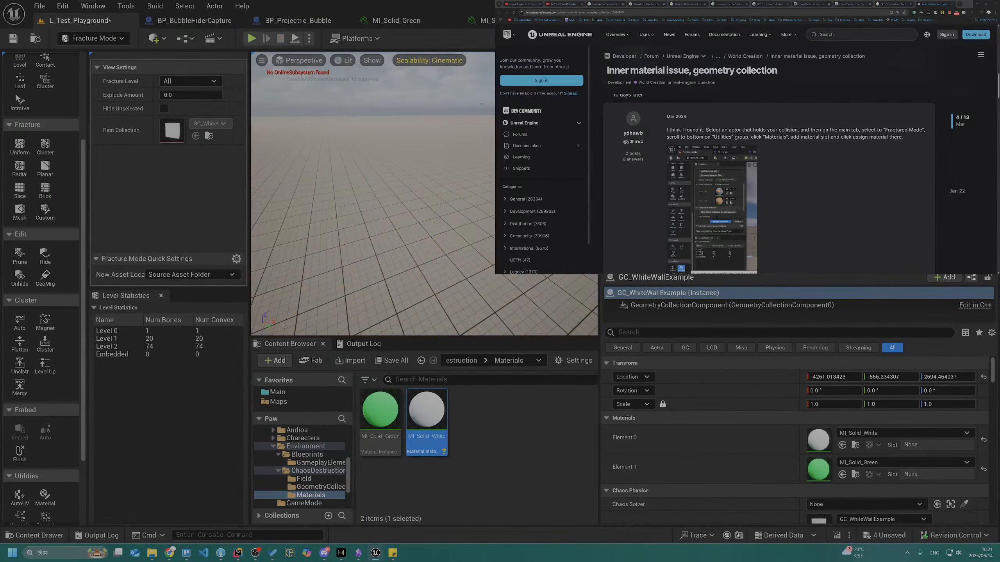
Reapply slot [1] to Only Internal Faces in the wall's material assignment
click(45, 500)
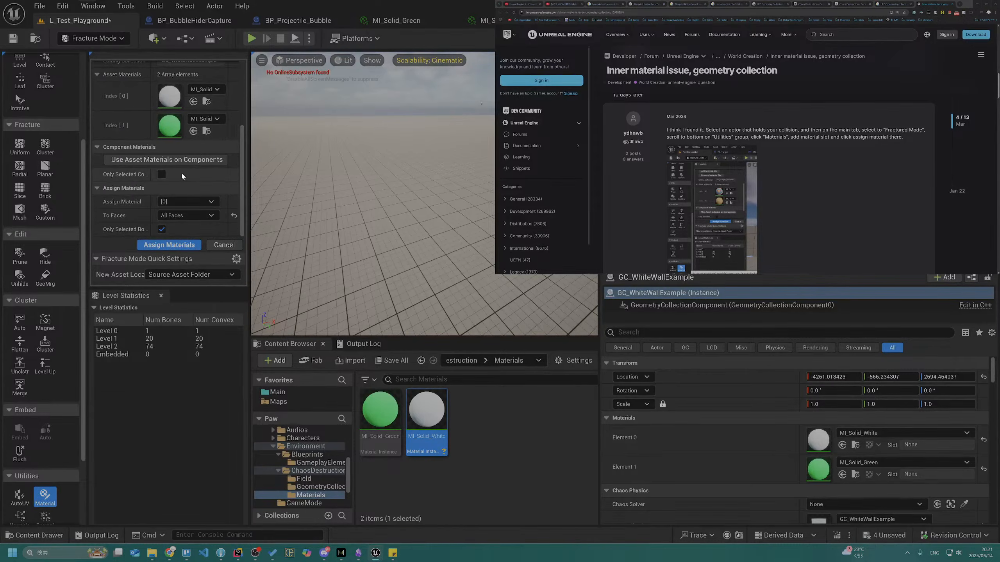
click(185, 202)
click(185, 218)
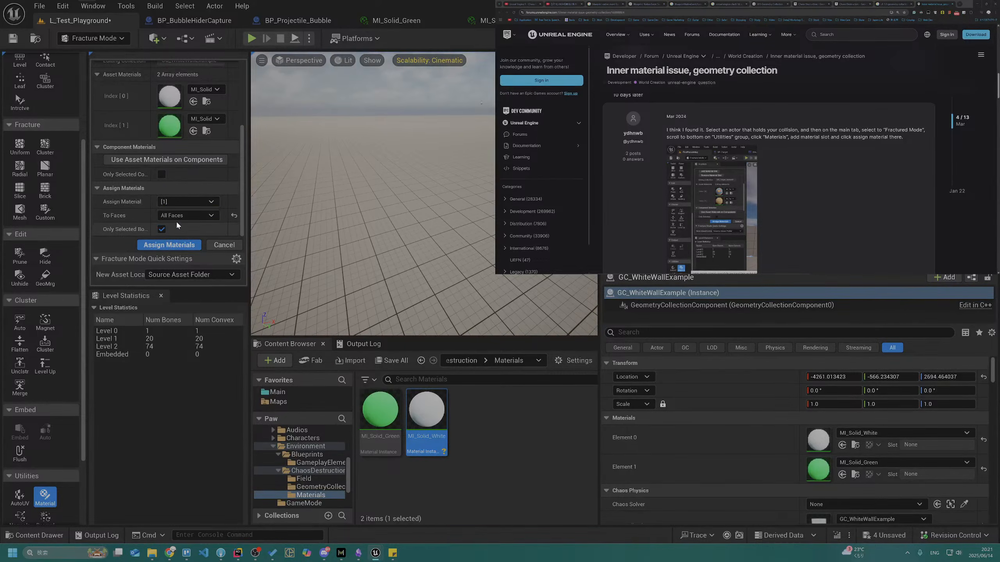
click(185, 215)
click(179, 247)
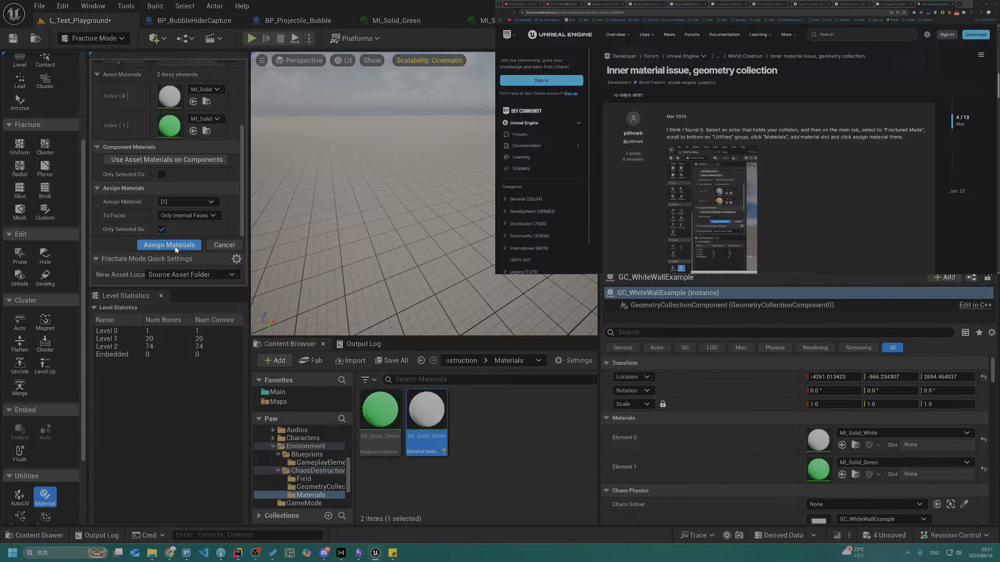
Save the level and simulate the wall's collapse to check the material on the inner fracture faces
click(11, 38)
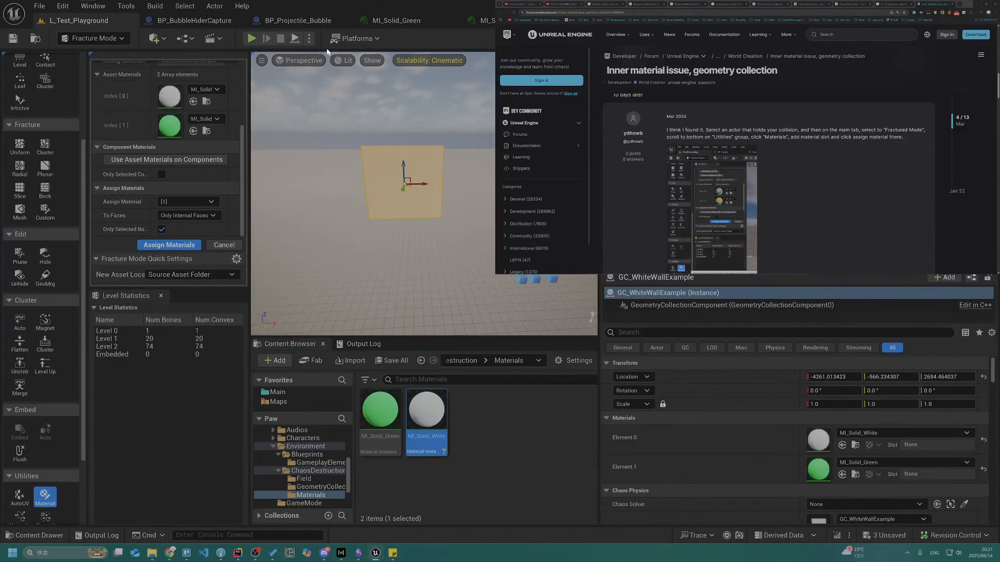
click(309, 38)
click(336, 142)
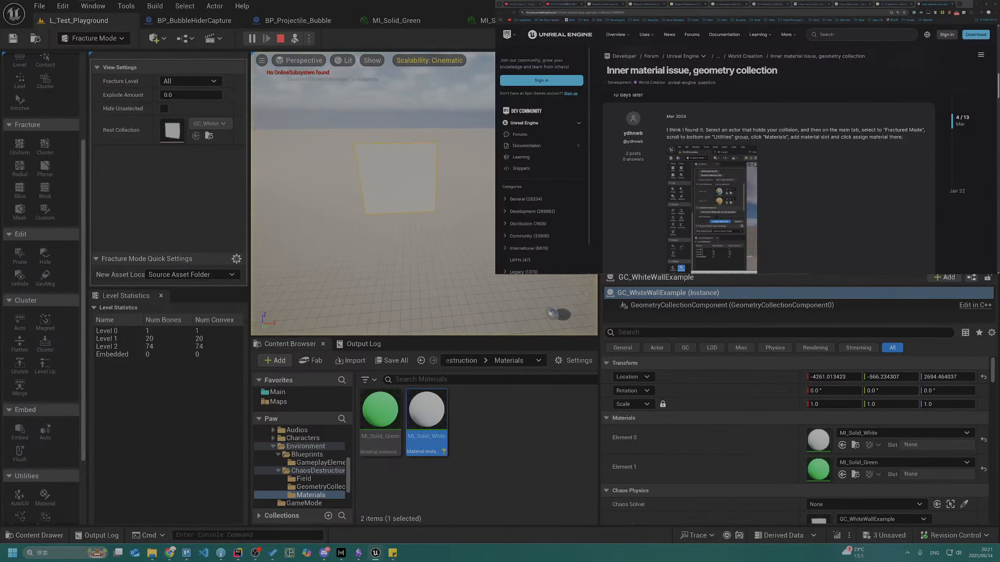
key(w)
right_drag(386, 204, 377, 186)
key(w)
key(s)
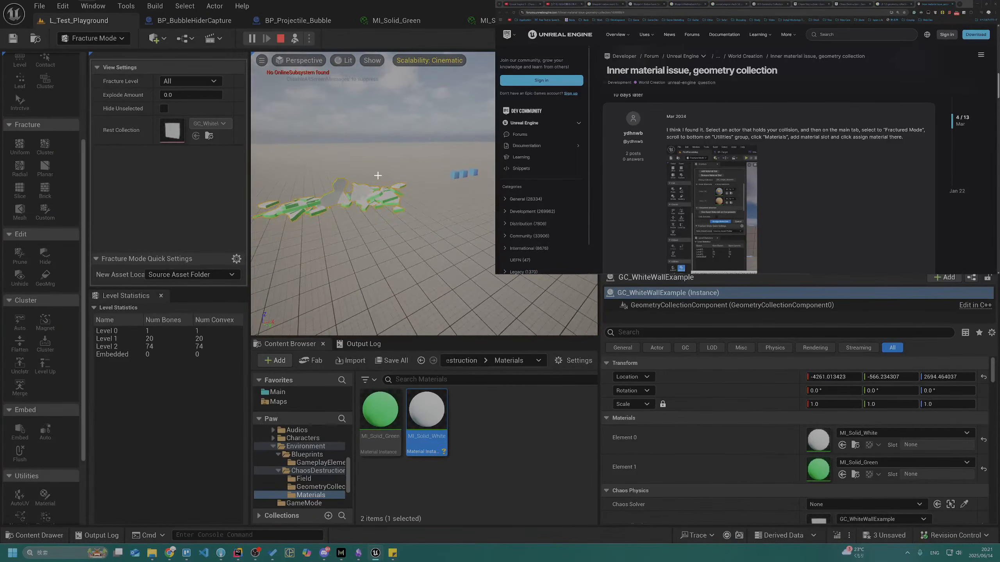
key(Escape)
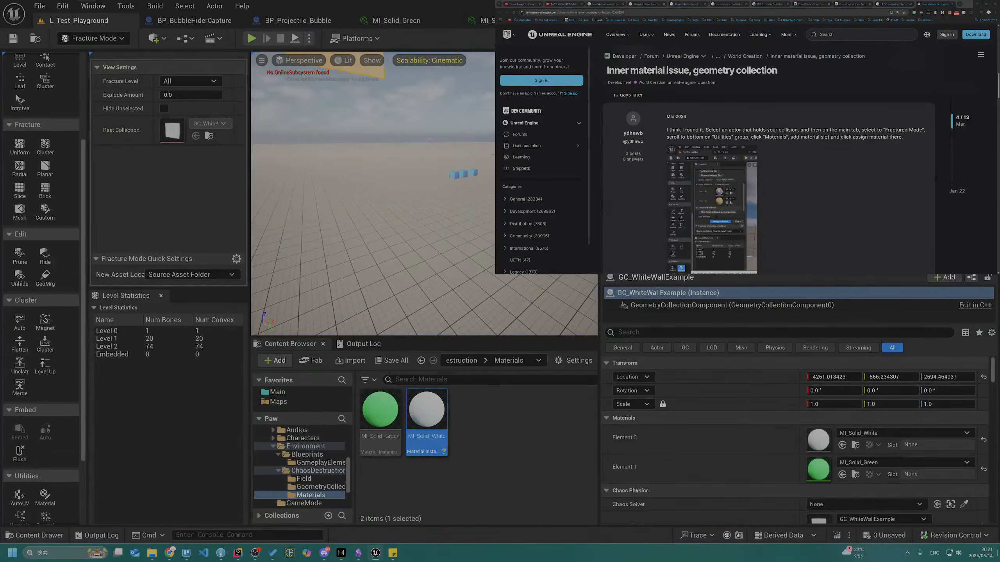
Save the unsaved assets GC_WhiteWallExample, MI_Paint_Green and MM_Master_Paint, checking out the two paint materials
click(886, 536)
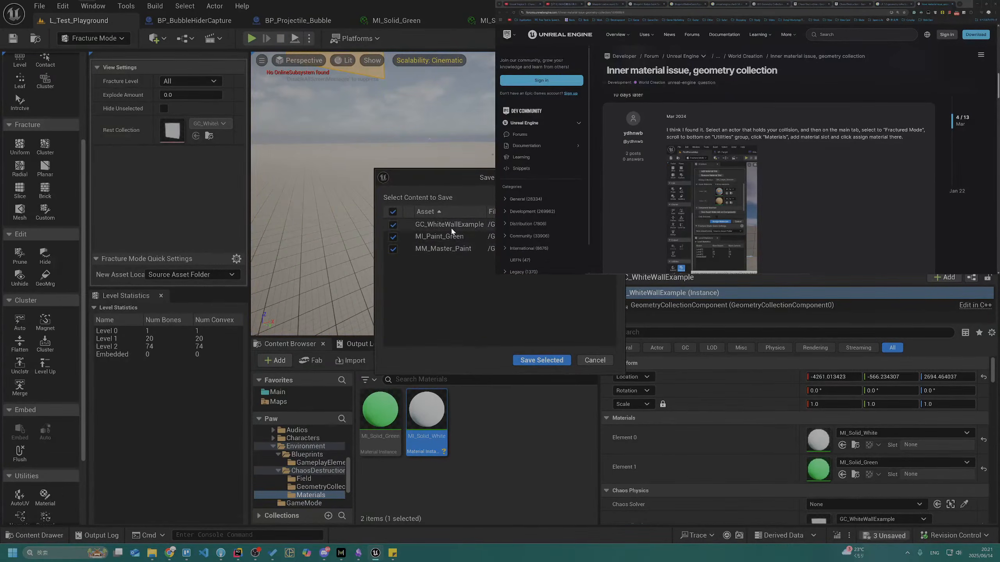
click(454, 250)
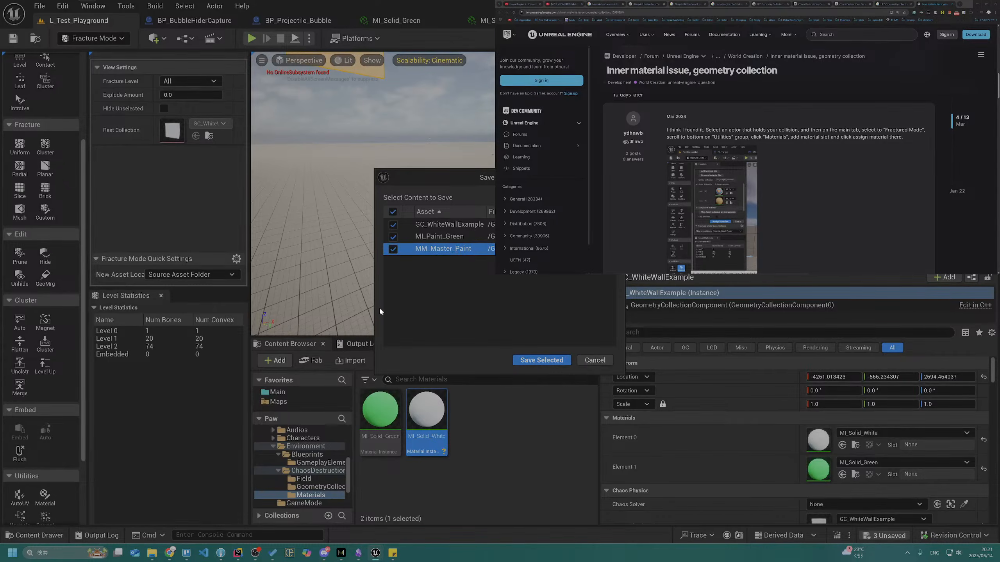
drag(374, 311, 292, 336)
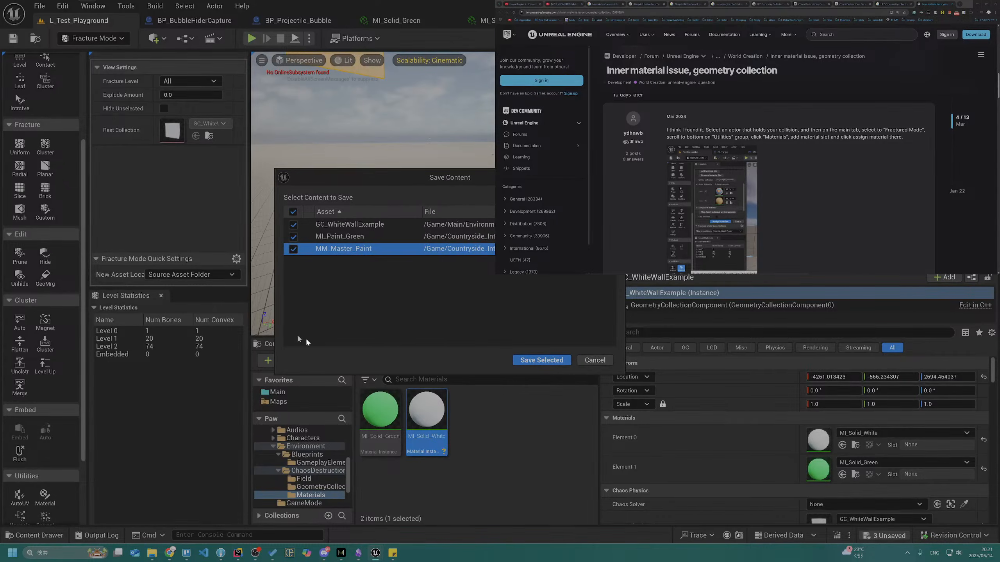
click(526, 359)
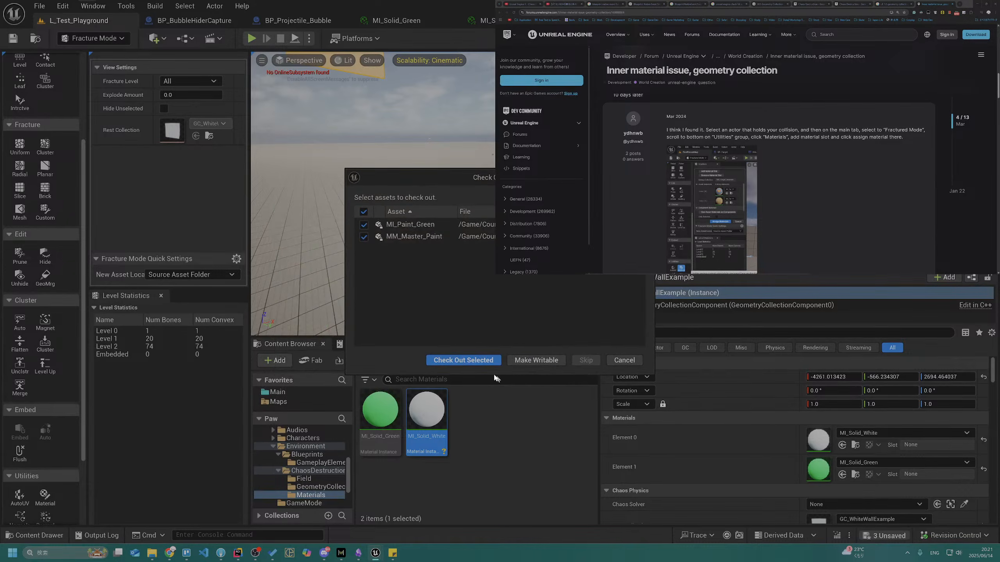
click(462, 360)
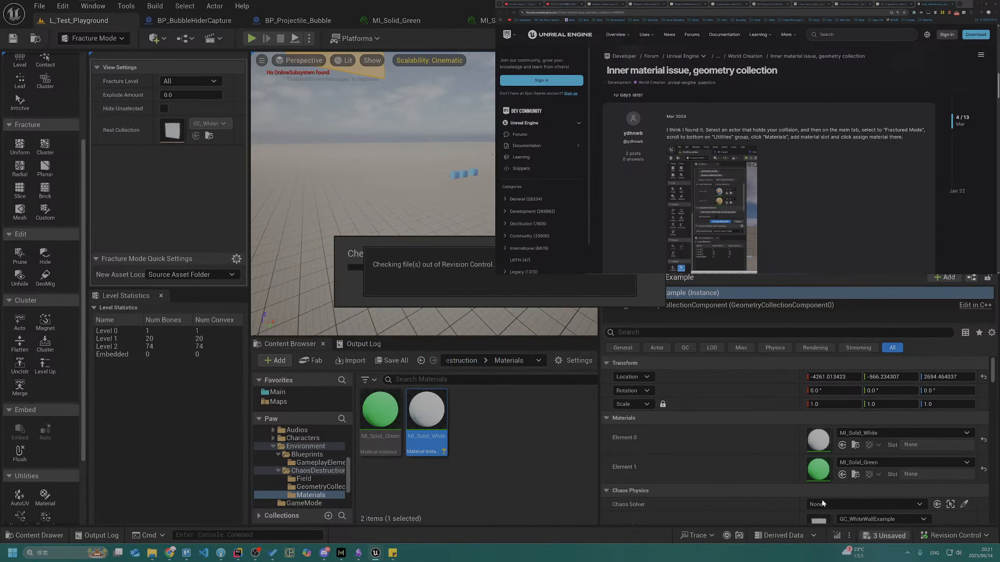
Submit the changed content to revision control with the description "Try internal color" and check the commit log in the code editor
click(920, 539)
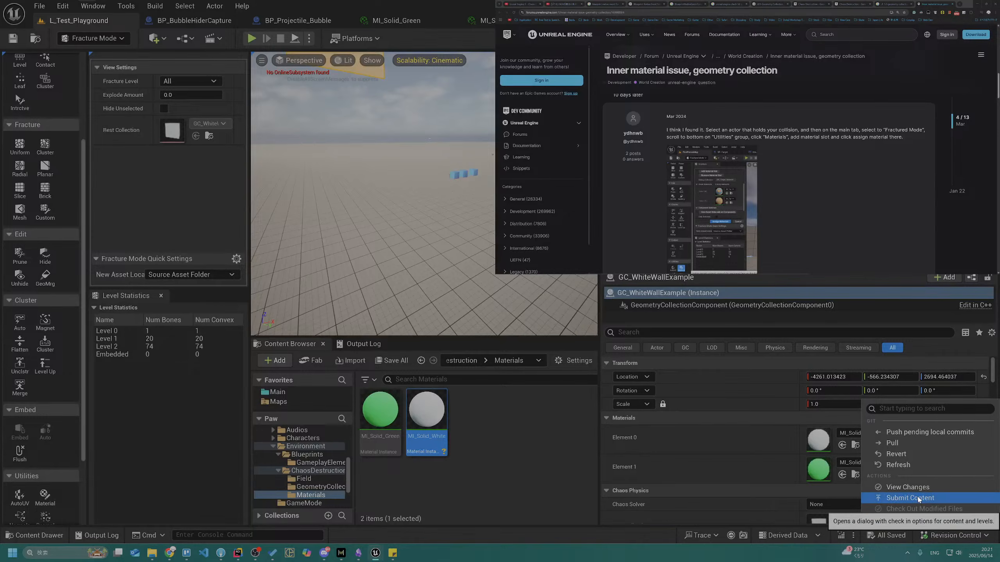
click(921, 500)
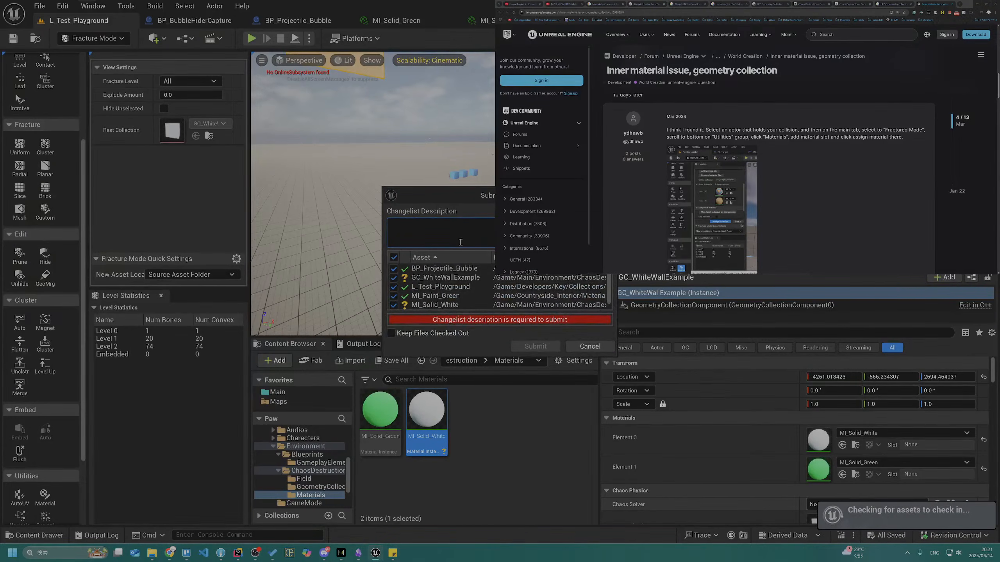
text(Try internal color)
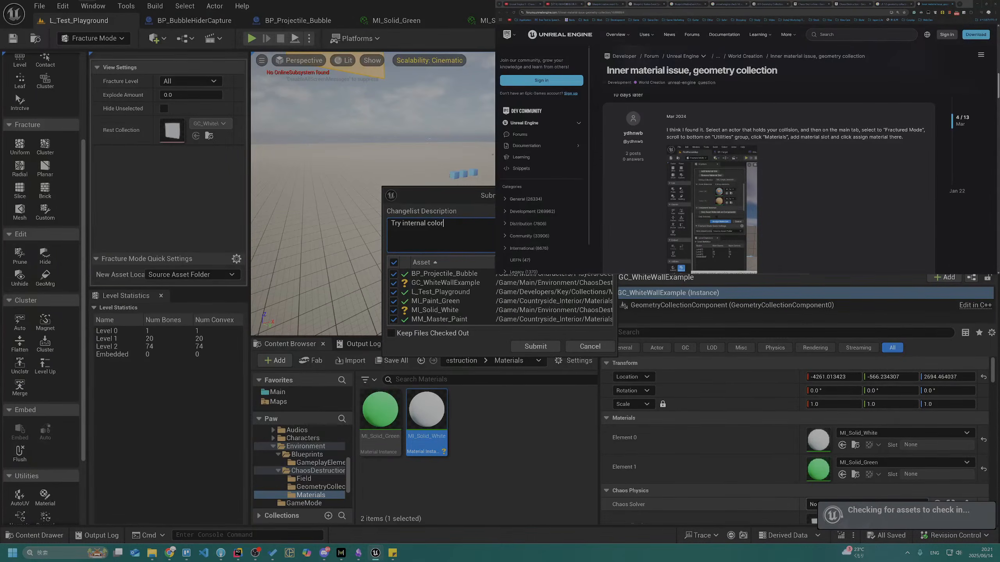
click(534, 346)
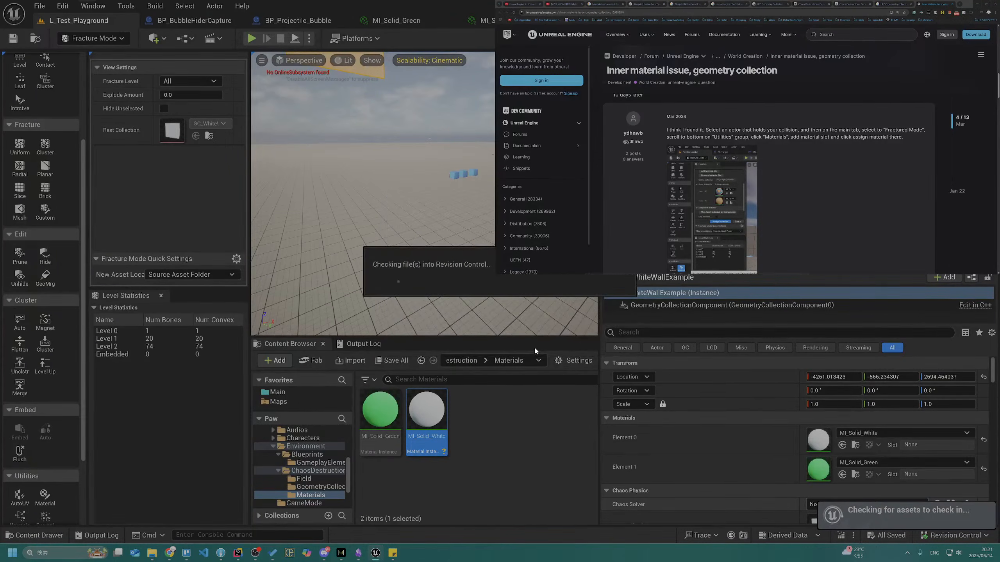
click(235, 555)
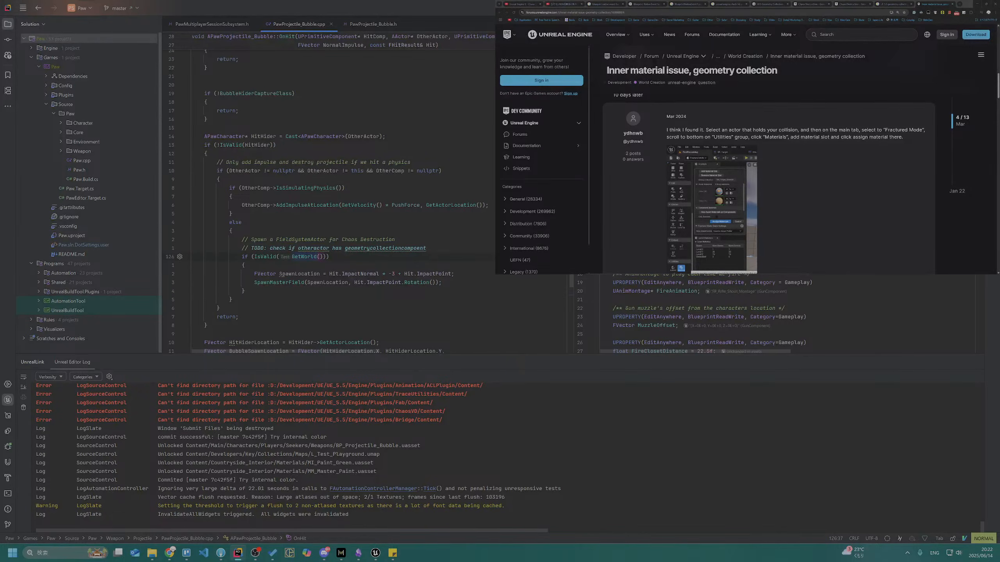
key(alt+Tab)
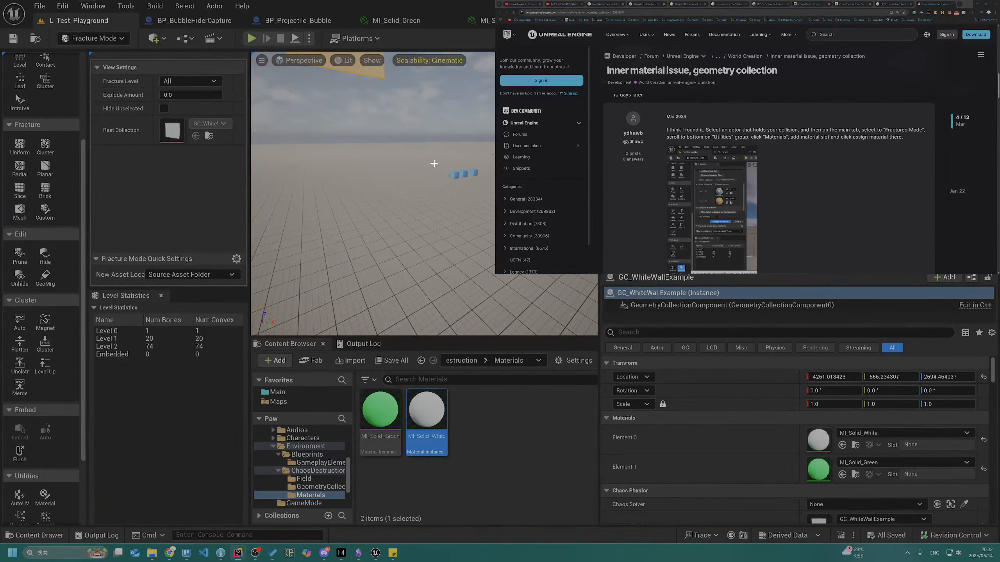
Examine the wall in the viewport from close up and from a distance
right_drag(430, 212, 370, 175)
key(w)
key(s)
key(w)
key(w)
key(s)
key(w)
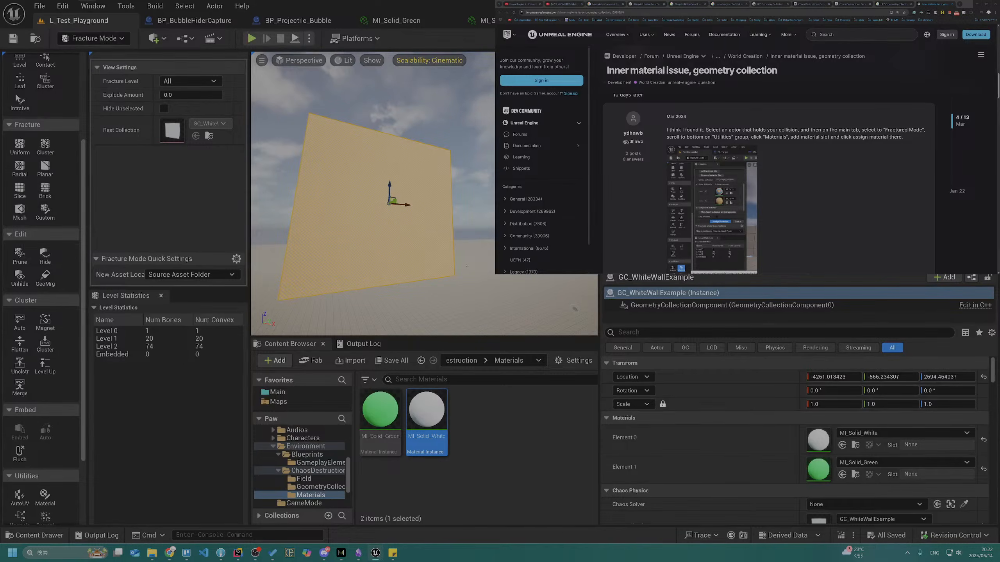
key(s)
mouse_move(370, 175)
right_down()
mouse_move(363, 170)
mouse_move(362, 186)
mouse_move(379, 186)
right_up()
key(w)
key(q)
key(s)
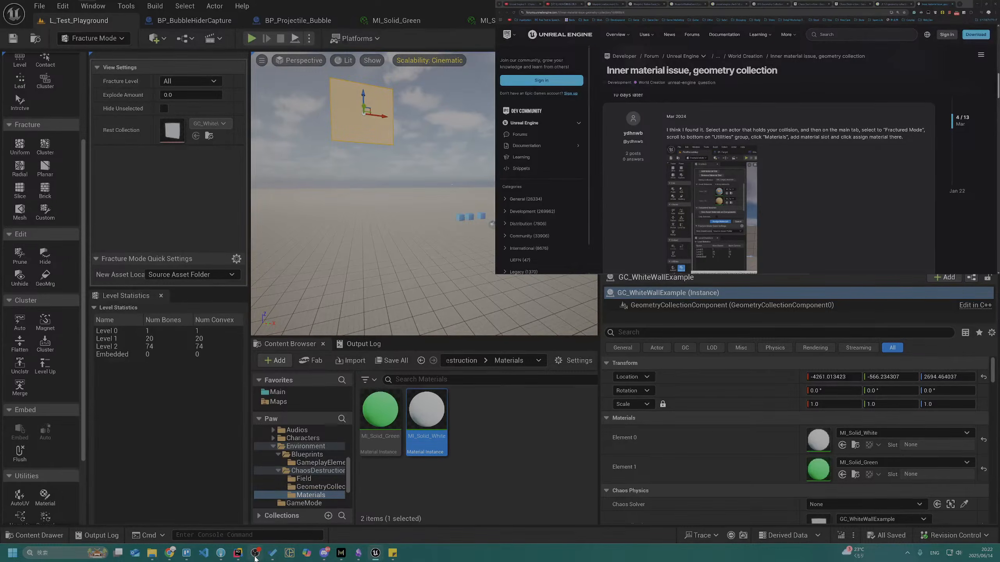